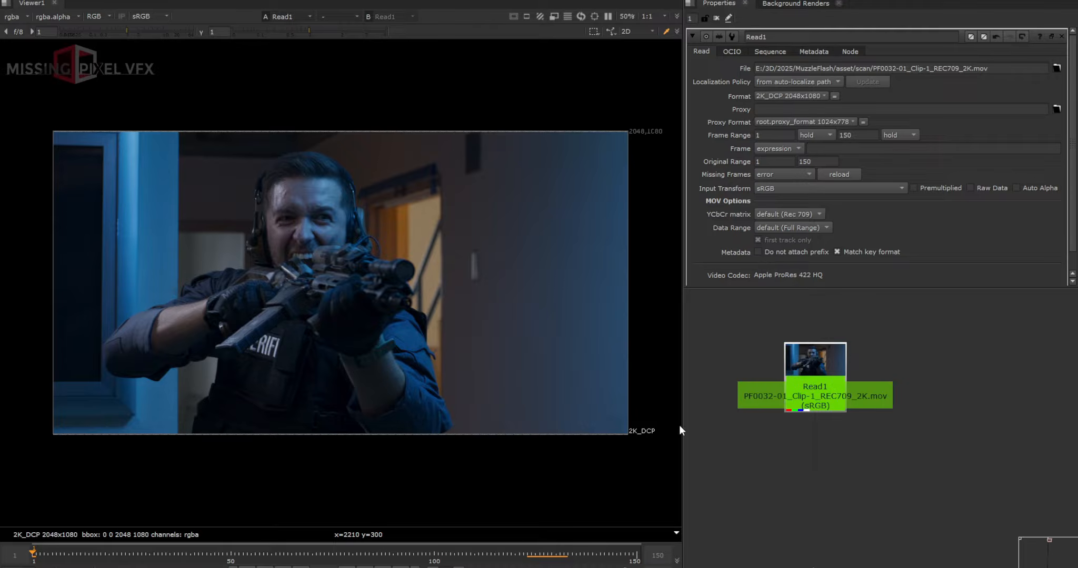
Step: Jump near the clip's last shot frames and set the end of the project frame range to 125 in the project settings
mouse_move(534, 563)
left_mouse_down()
mouse_move(551, 565)
mouse_move(523, 564)
left_mouse_up()
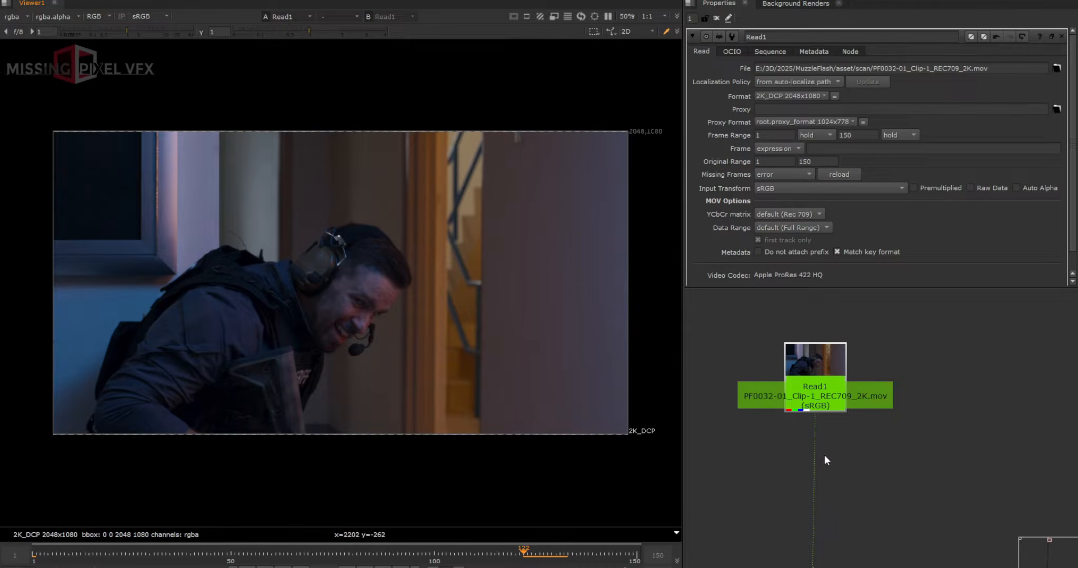
left_click(819, 514)
key("s")
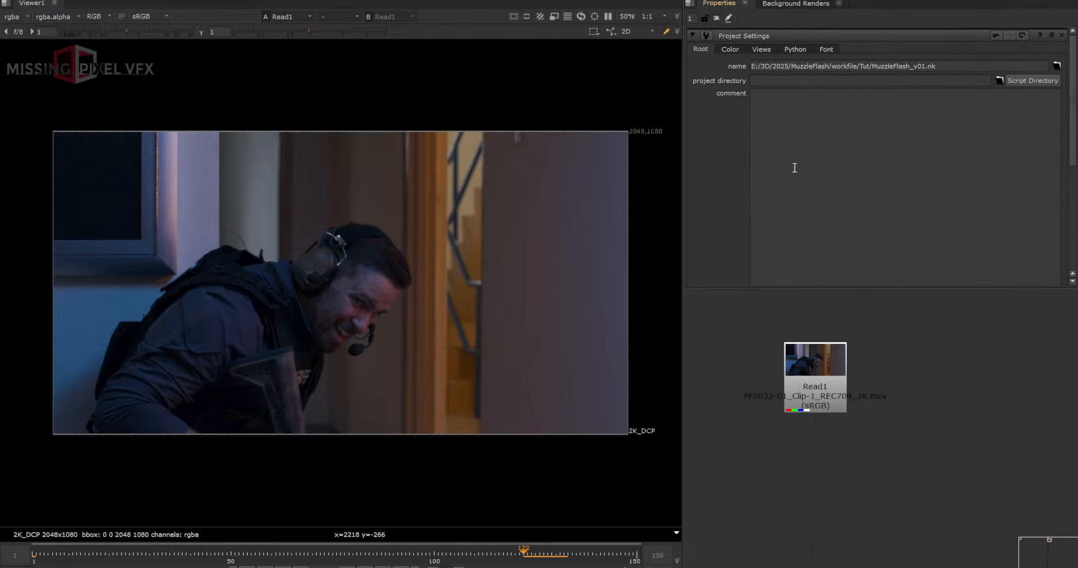
scroll(794, 167, "down", 3)
double_click(825, 237)
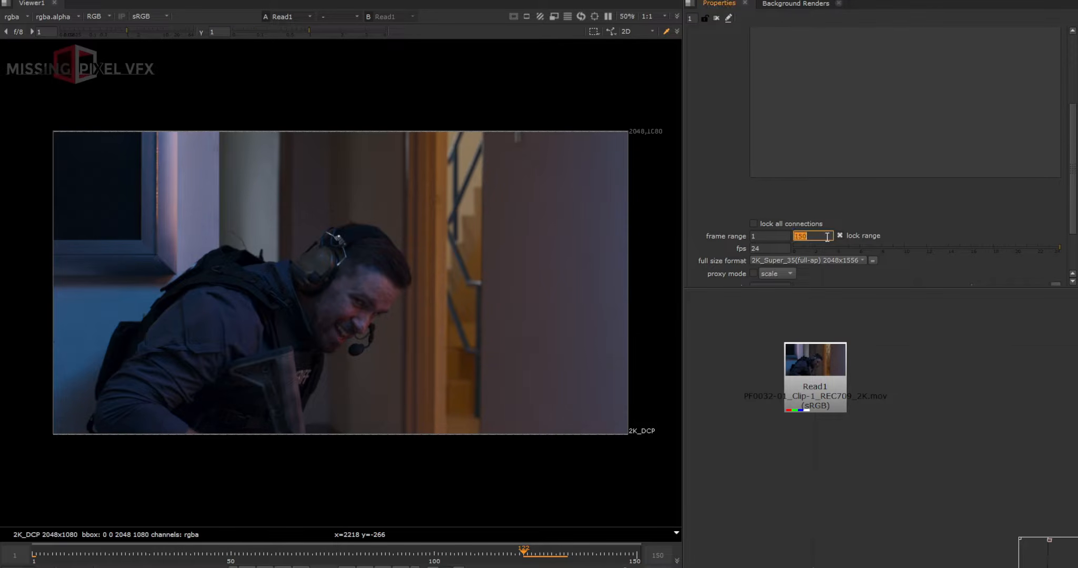
key("Return")
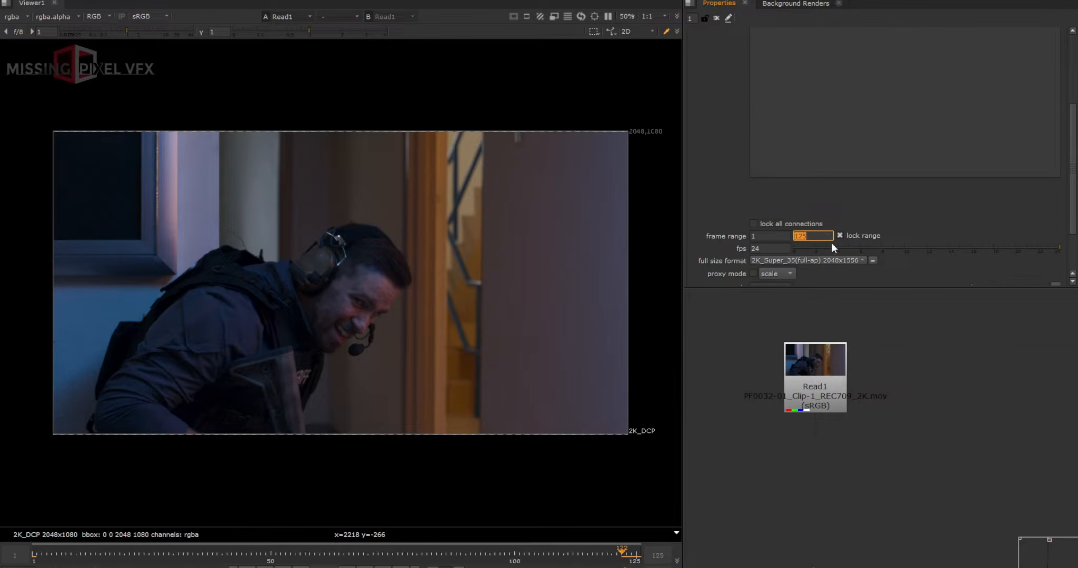
Step: Set the project's full size format to 2K_DCP 2048x1080
double_click(770, 248)
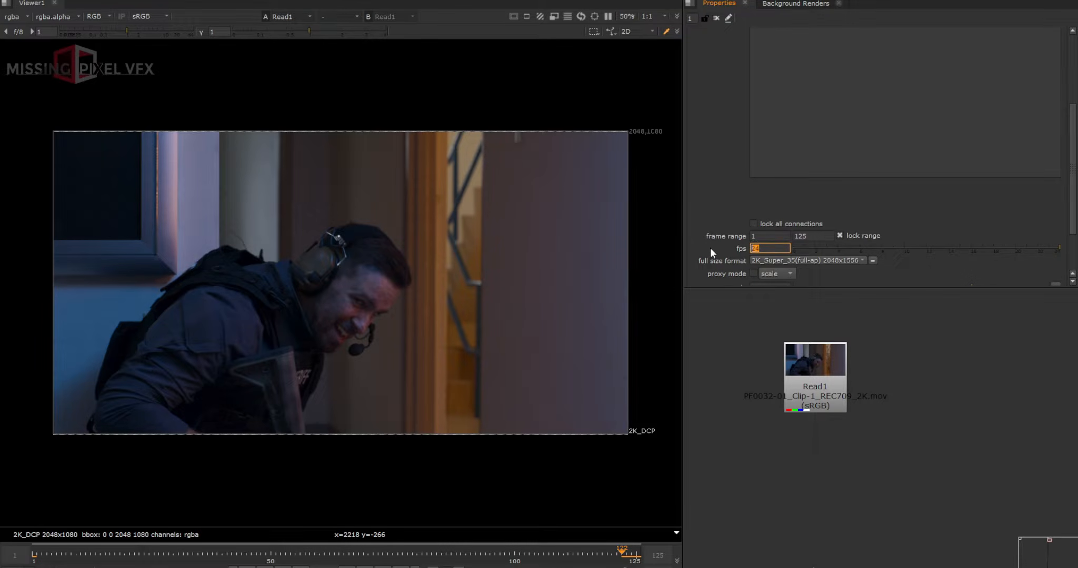
left_click(784, 260)
left_click(884, 143)
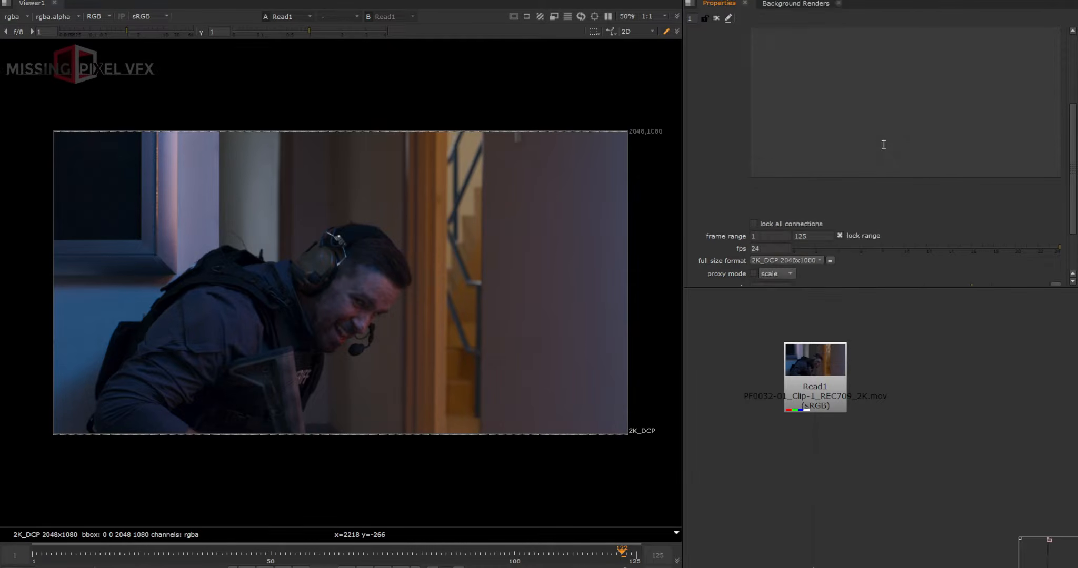
scroll(785, 159, "up", 4)
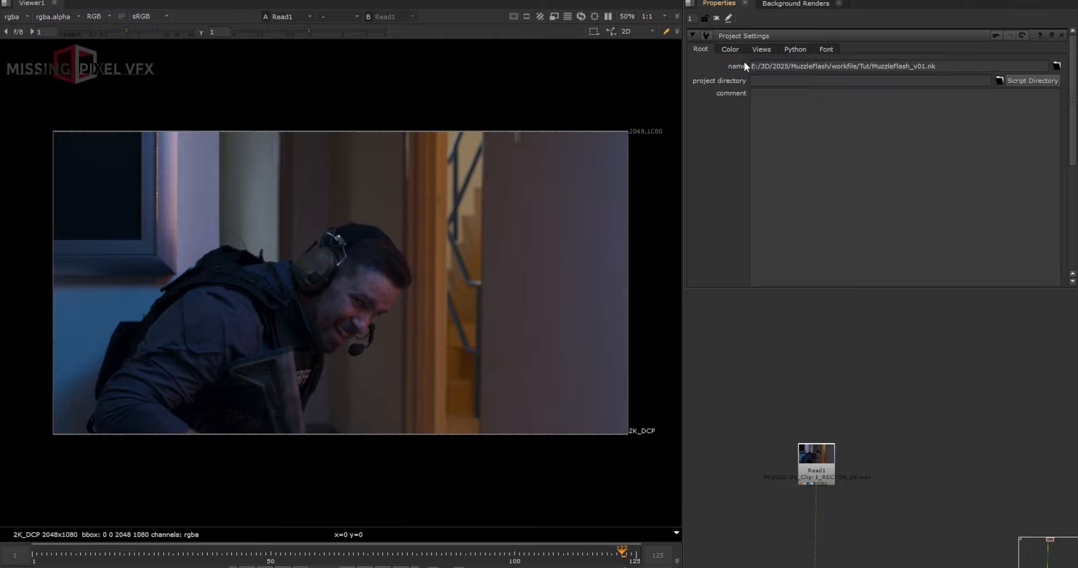
Step: Switch the project's color management to OCIO and choose an ACES config
left_click(729, 49)
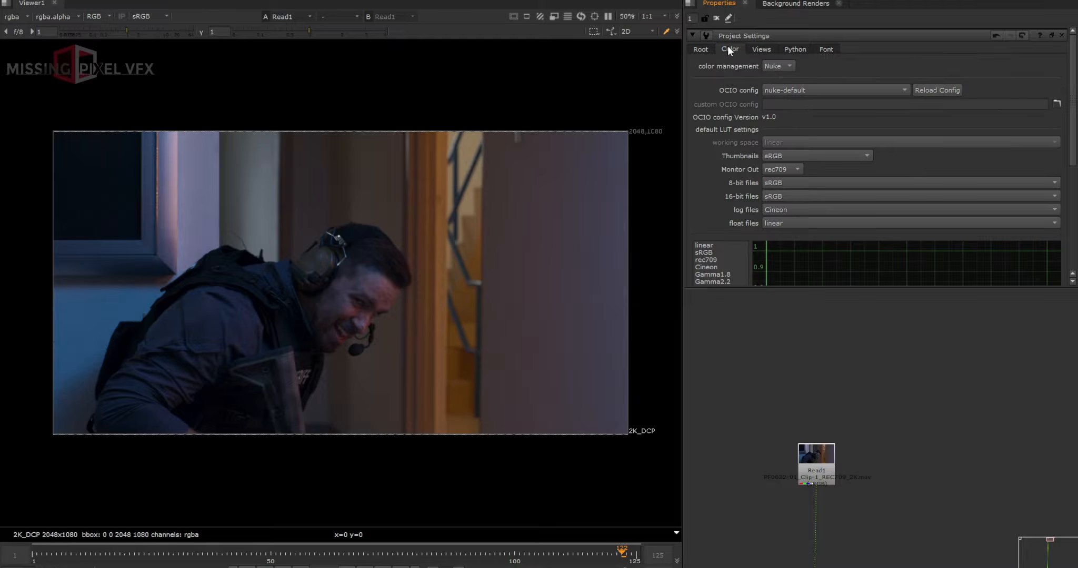
left_click(785, 78)
left_click(795, 90)
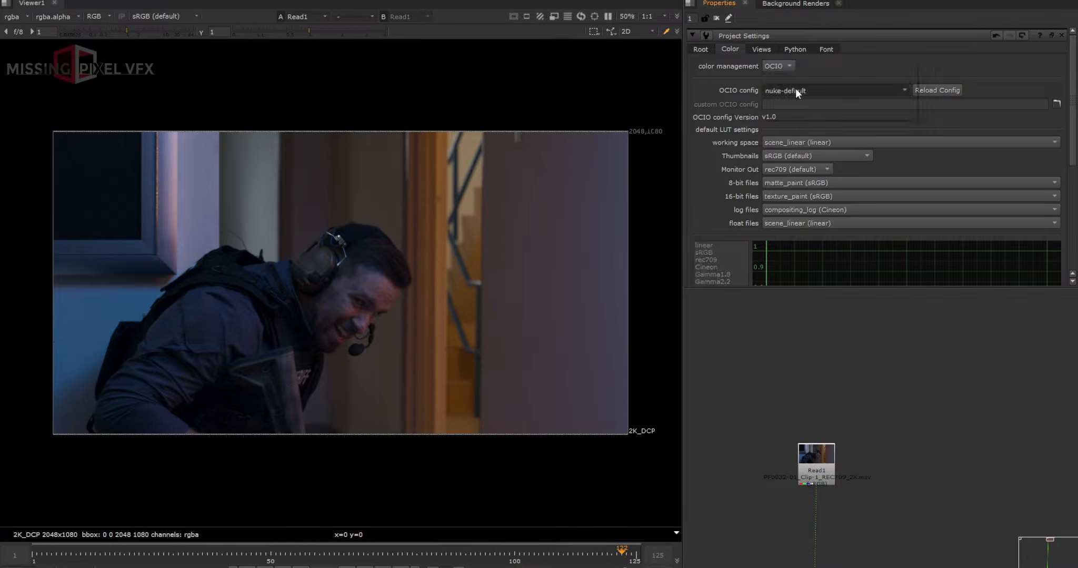
left_click(794, 68)
Step: Set the input transform of the REC709 clip's Read node to Output - sRGB
middle_click_drag(820, 469, 828, 392)
double_click(828, 392)
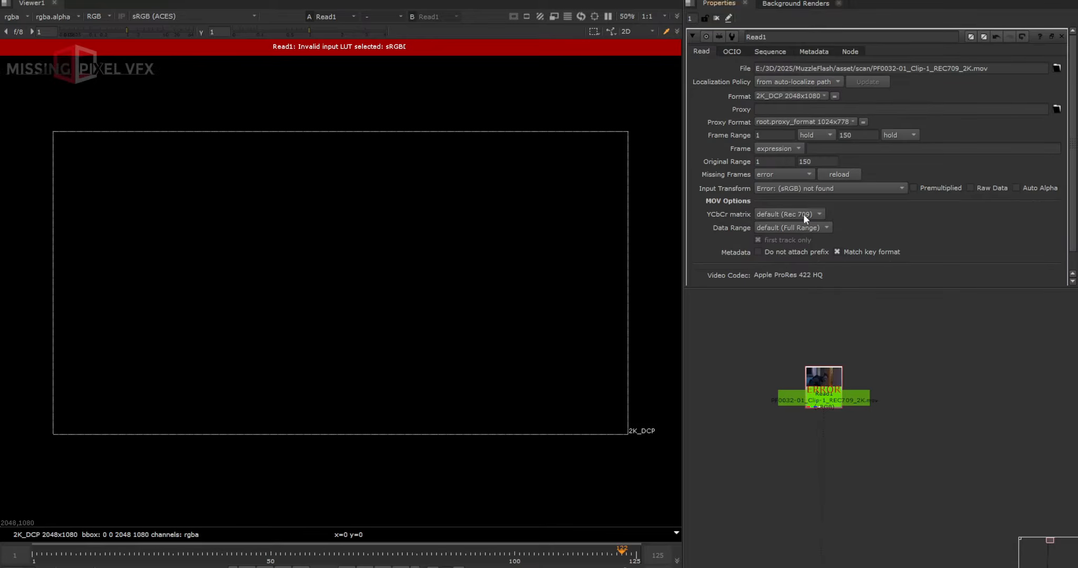
left_click(872, 187)
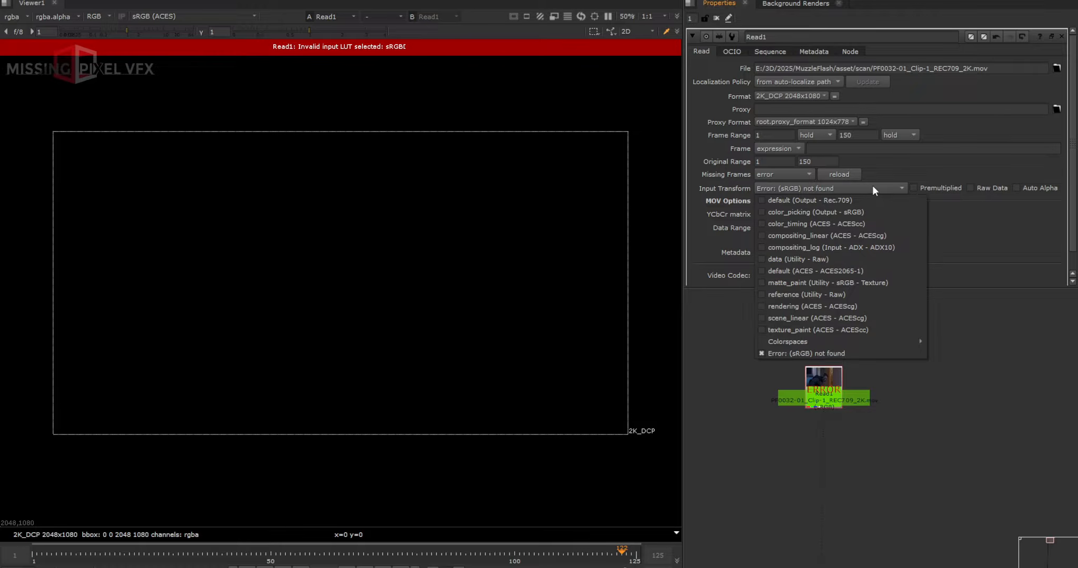
mouse_move(867, 342)
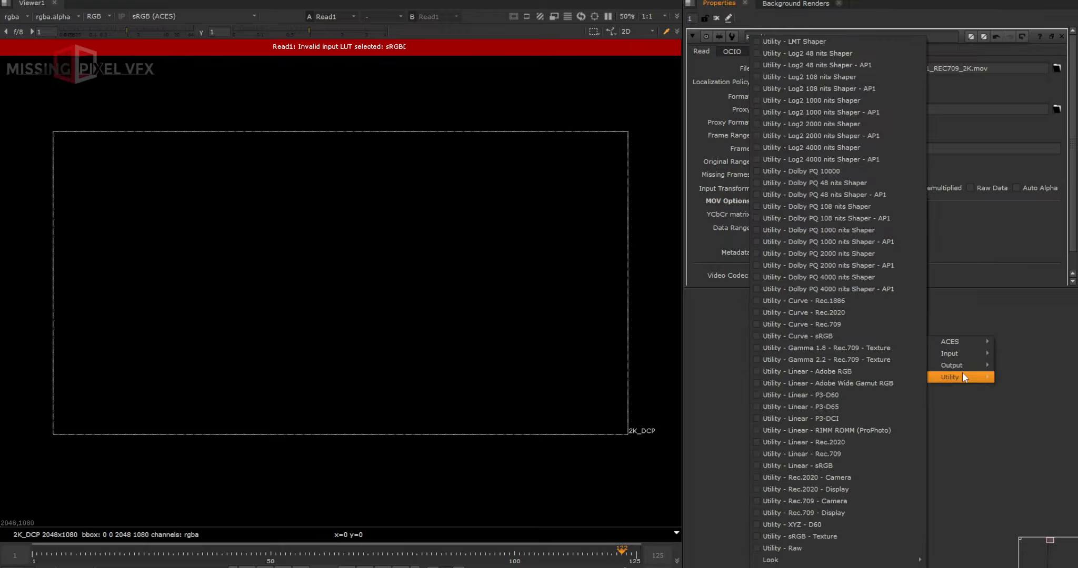
mouse_move(961, 367)
left_click(818, 484)
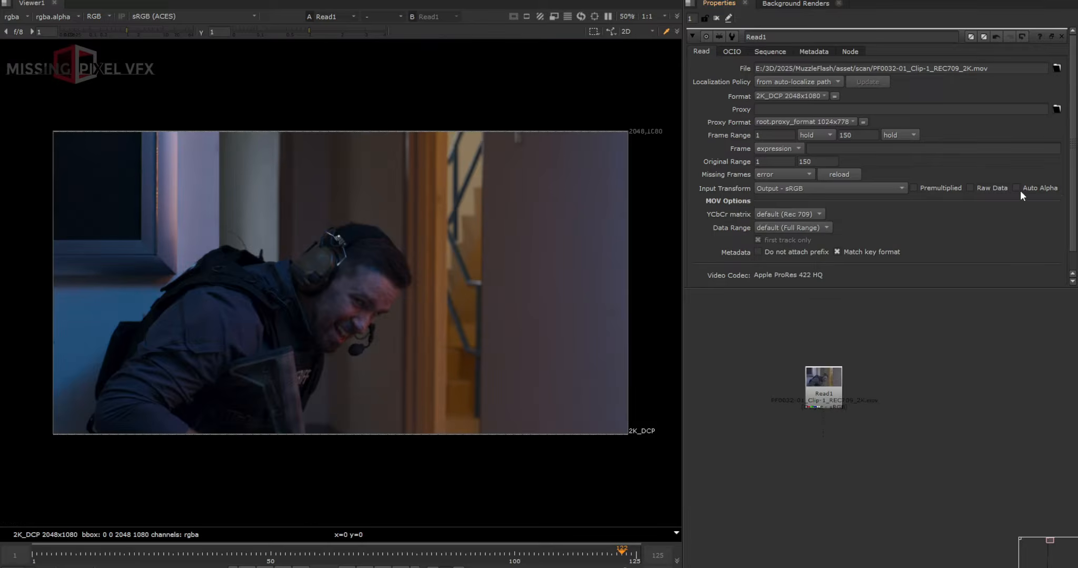
Step: Delete the original MOV Read node and put the MuzzleFlash_scan_v01 EXR sequence node in its place
scroll(841, 415, "up", 2)
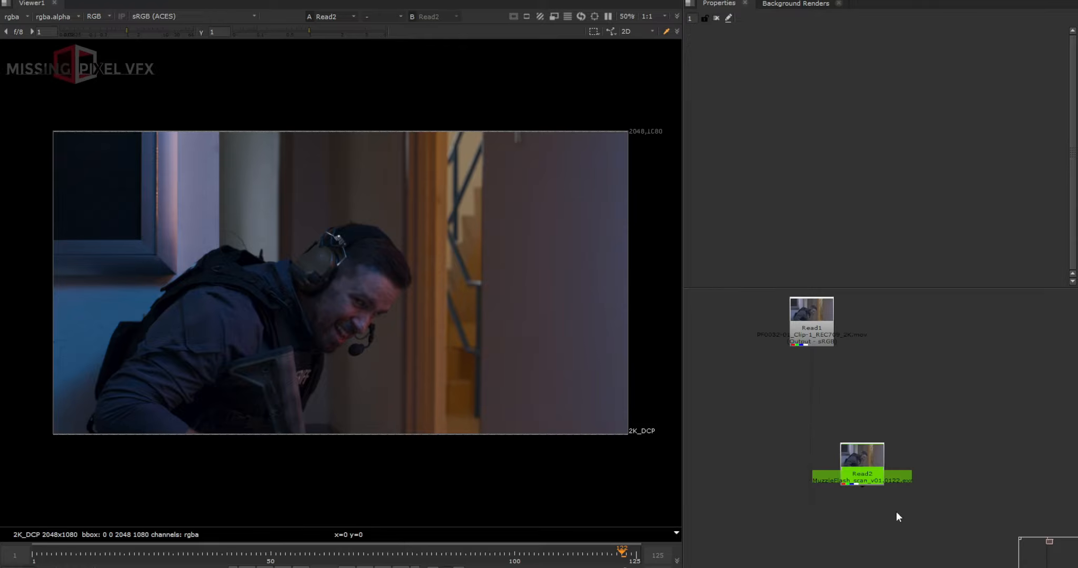
scroll(865, 494, "up", 2)
left_click_drag(870, 460, 860, 494)
scroll(858, 495, "down", 4)
key("Tab")
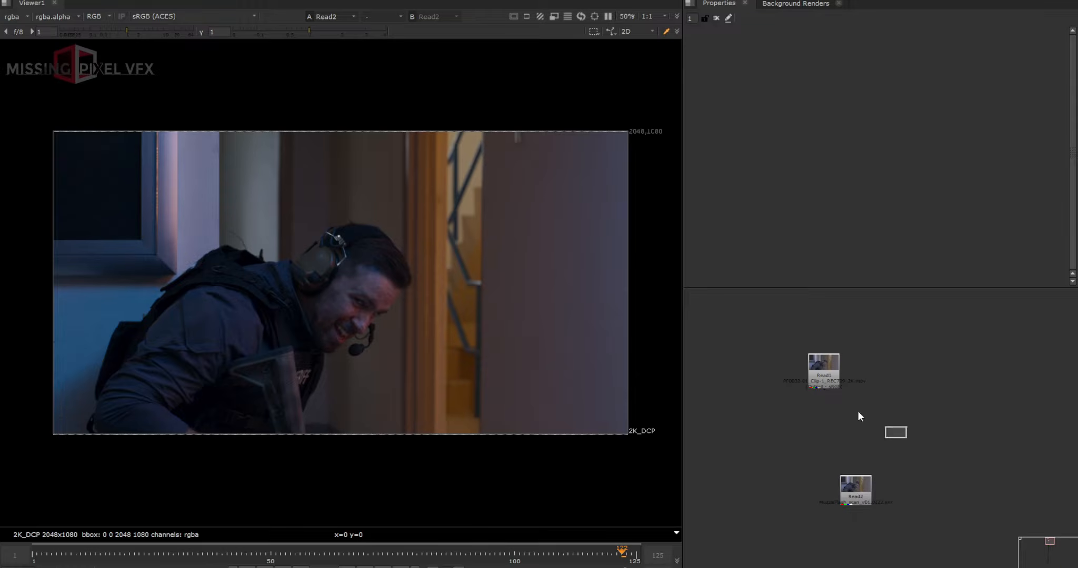
left_click_drag(857, 412, 750, 343)
key("Delete")
left_click_drag(855, 495, 813, 417)
scroll(795, 365, "up", 4)
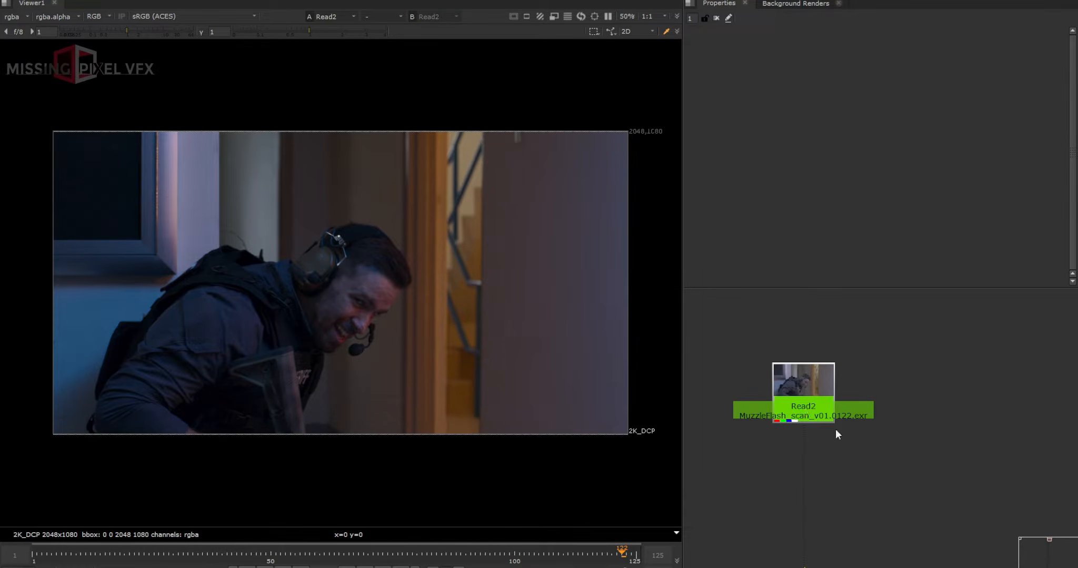
left_click(866, 466)
scroll(793, 421, "up", 1)
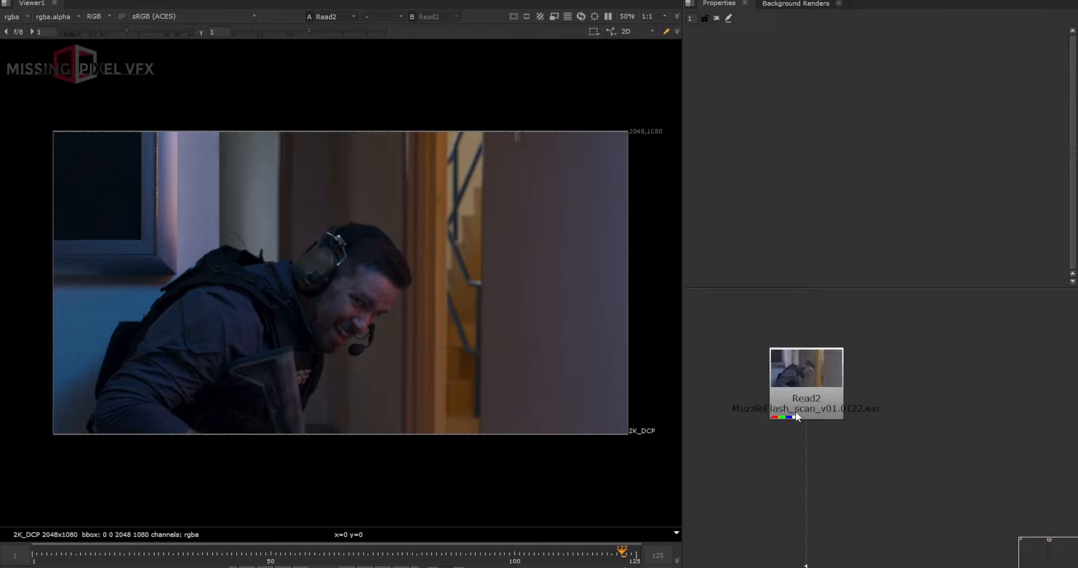
Step: Open the properties of the MuzzleFlash_scan_v01 EXR Read node
double_click(794, 411)
middle_click_drag(797, 498, 819, 443)
left_click(766, 418)
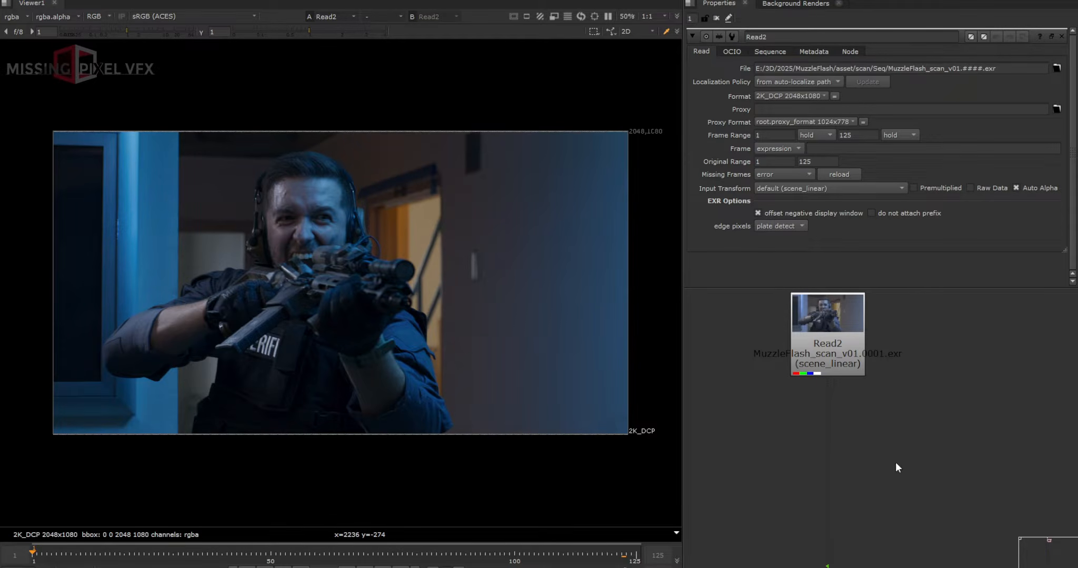
Step: Add a DepthAnythingV2 node connected to the scan's Read node
key("Tab")
type("dep")
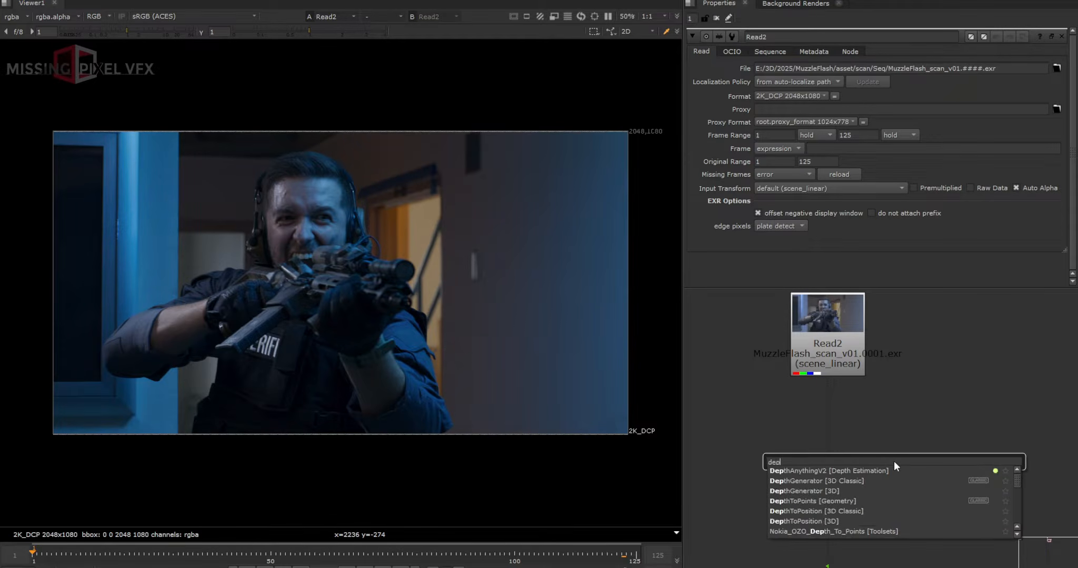
key("Return")
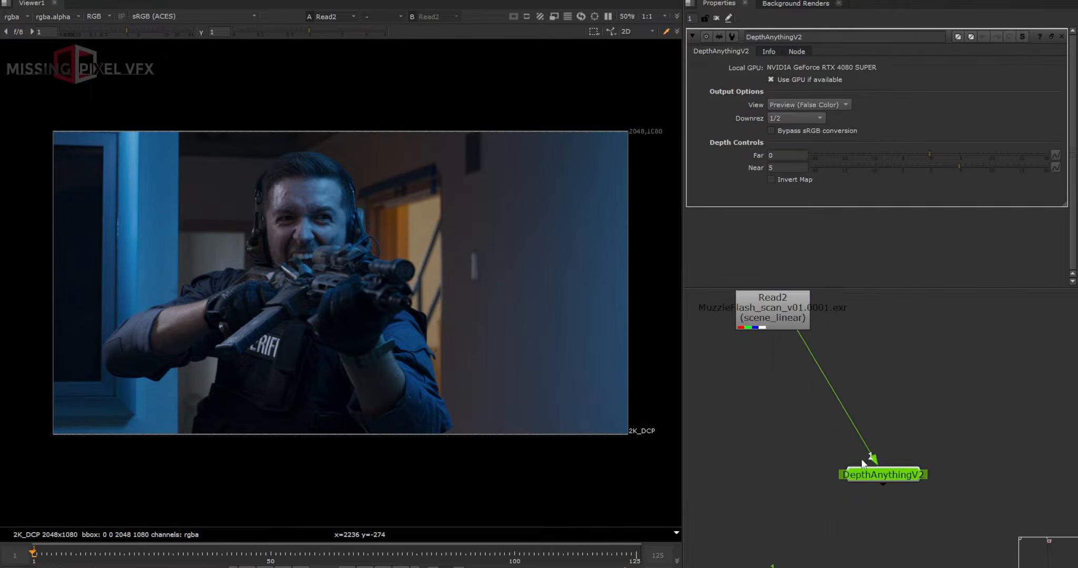
Step: Insert a Dot on the scan's connection and arrange it with DepthAnythingV2 into a right-angled branch beside the Read node
left_click_drag(874, 474, 894, 510)
scroll(837, 402, "down", 1)
left_click_drag(838, 400, 892, 307, "ctrl")
left_click(879, 395)
scroll(880, 395, "down", 1)
left_click(890, 478)
left_click(991, 427)
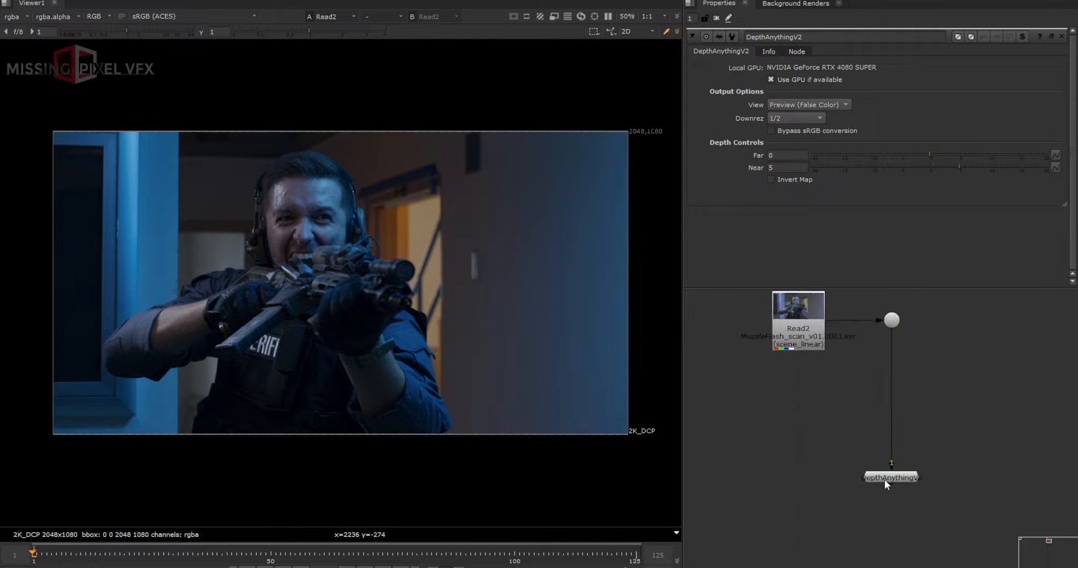
Step: View the DepthAnythingV2 node's false color depth preview in the viewer
left_click_drag(841, 448, 937, 493)
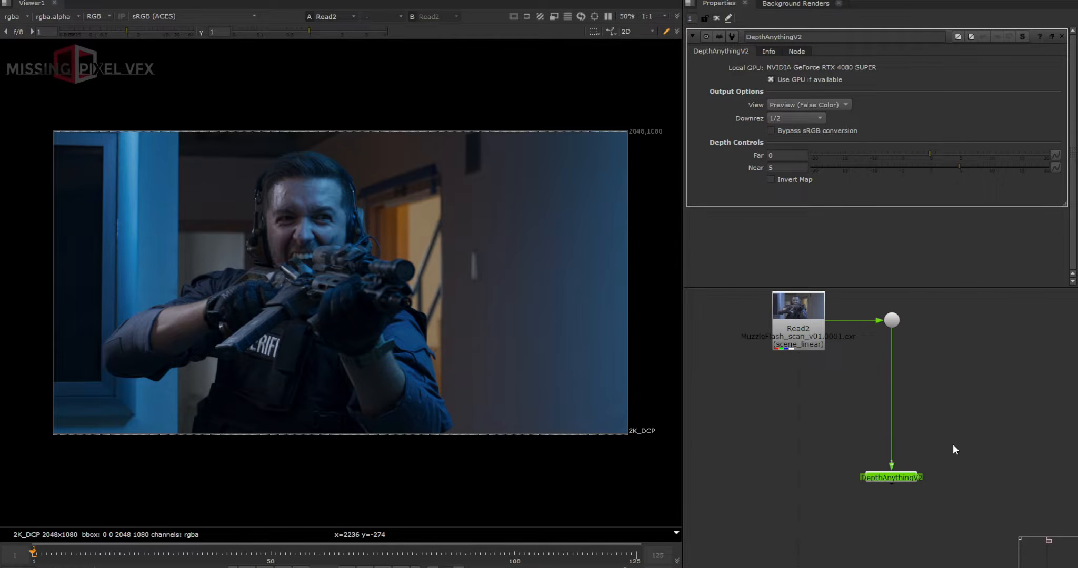
key("1")
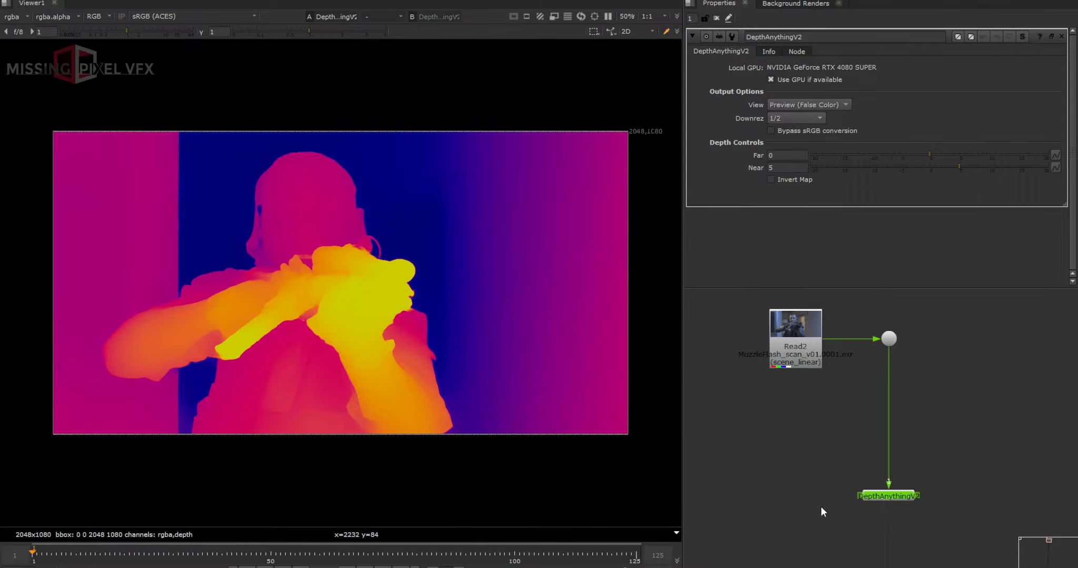
middle_click_drag(822, 511, 820, 476)
left_click(933, 456)
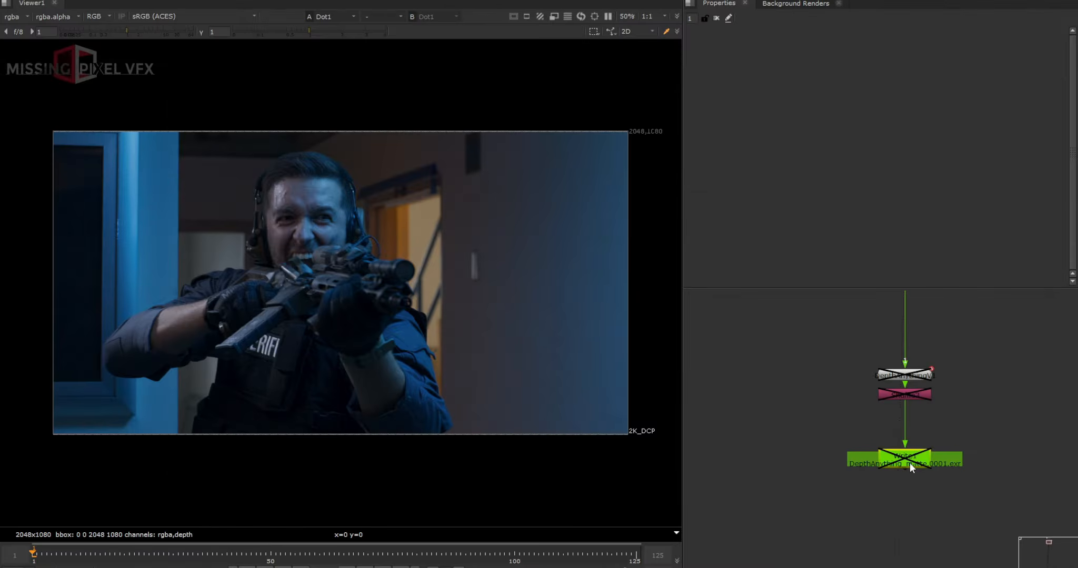
Step: Read in the rendered DepthAnything_matte.####.exr sequence, frames 1-125, and inspect the depth matte closely
key("r")
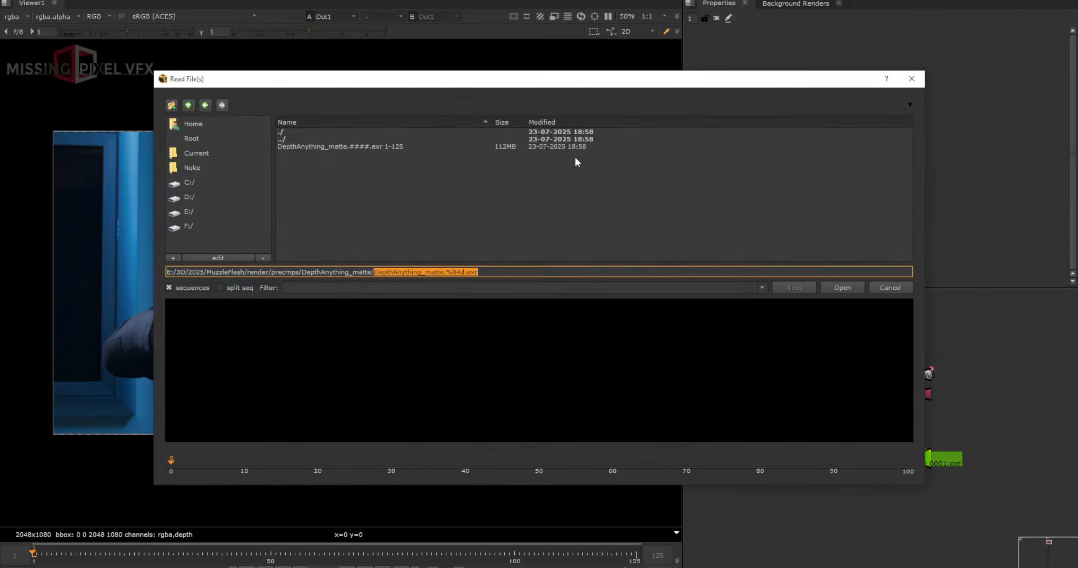
left_click(366, 146)
left_click(852, 292)
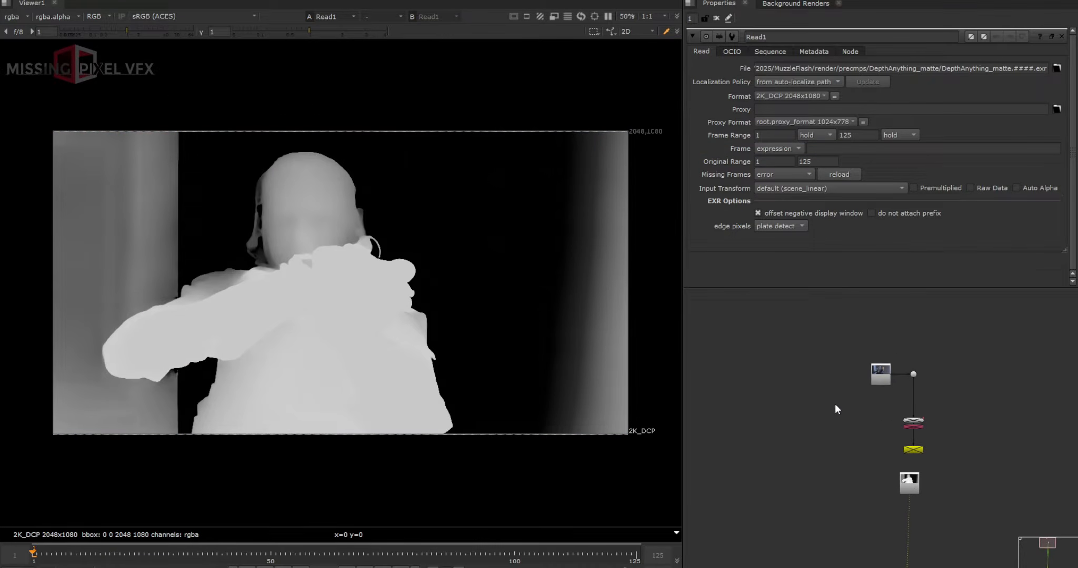
scroll(309, 250, "up", 1)
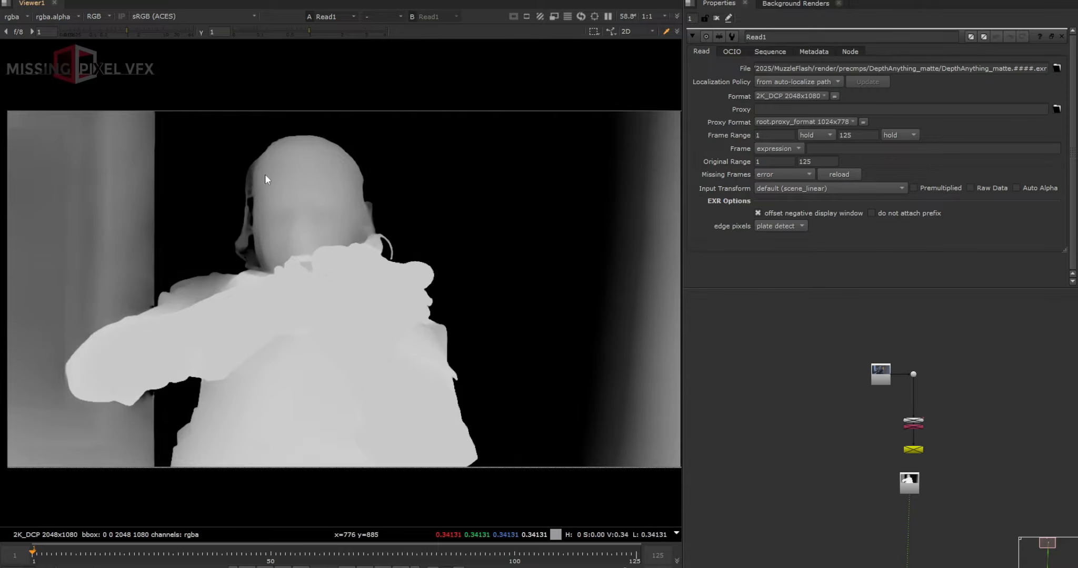
scroll(923, 480, "up", 1)
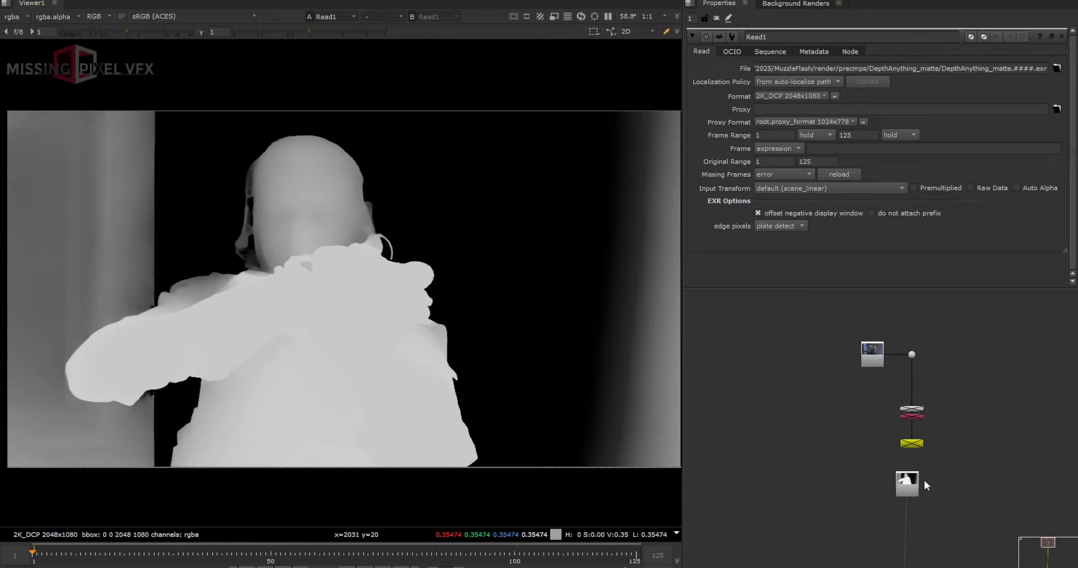
Step: Move the matte's Read node up beside the scan and delete the Dot, DepthAnythingV2 and Write node branch
left_click(903, 483)
left_click(928, 479)
left_click_drag(904, 483, 959, 350)
left_click_drag(944, 496, 891, 337)
key("Delete")
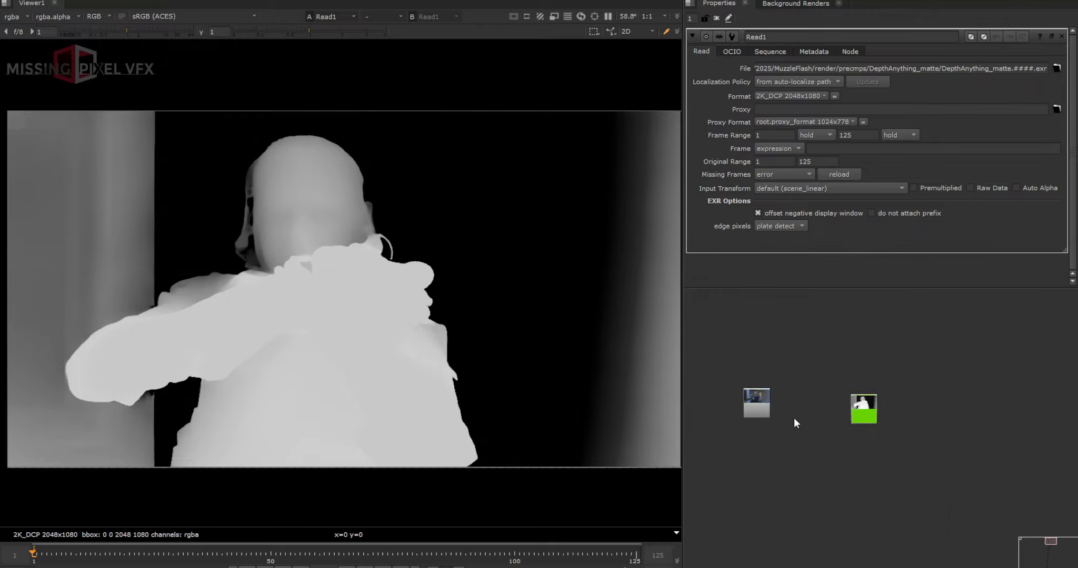
Step: Align the scan's Read node with the matte's Read node and view the scan and the matte in turn
scroll(793, 417, "up", 3)
left_click_drag(726, 395, 744, 402)
key("1")
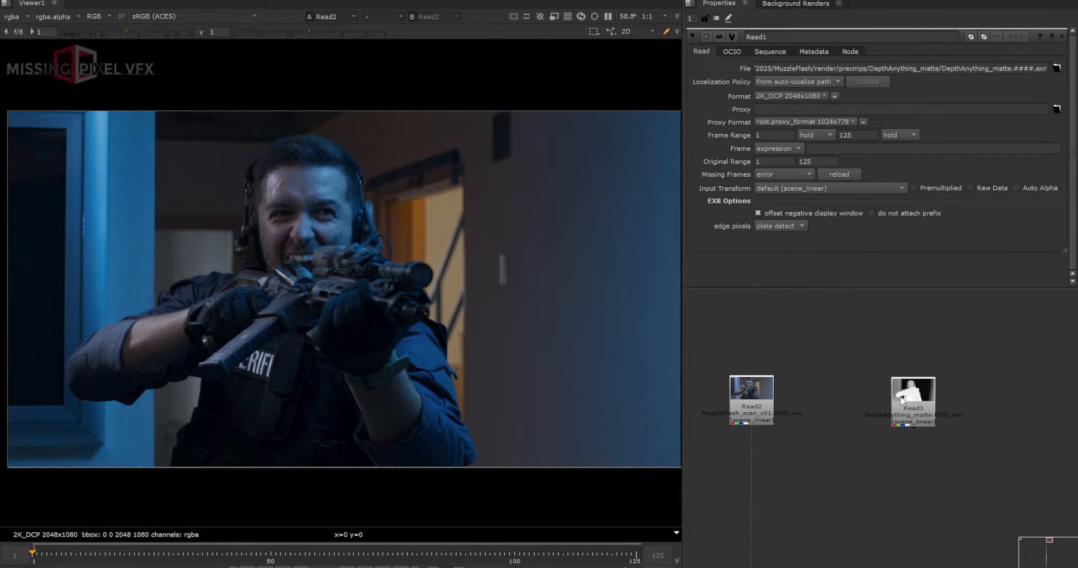
left_click(924, 402)
key("1")
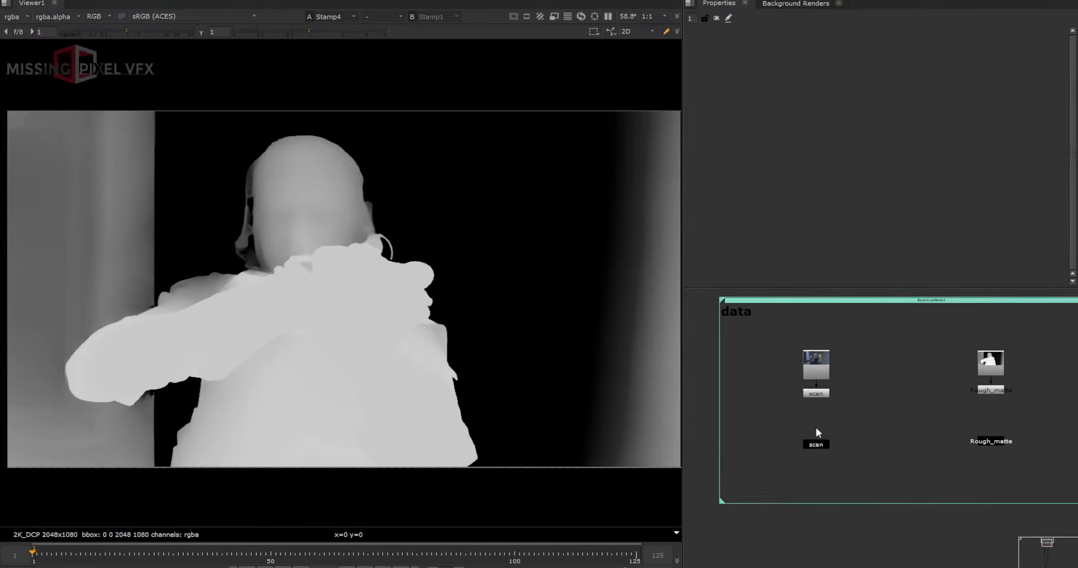
Step: Line up the Rough_matte stamp with the scan stamp in the data backdrop and view the Rough_matte stamp's output
middle_click_drag(816, 428, 792, 421)
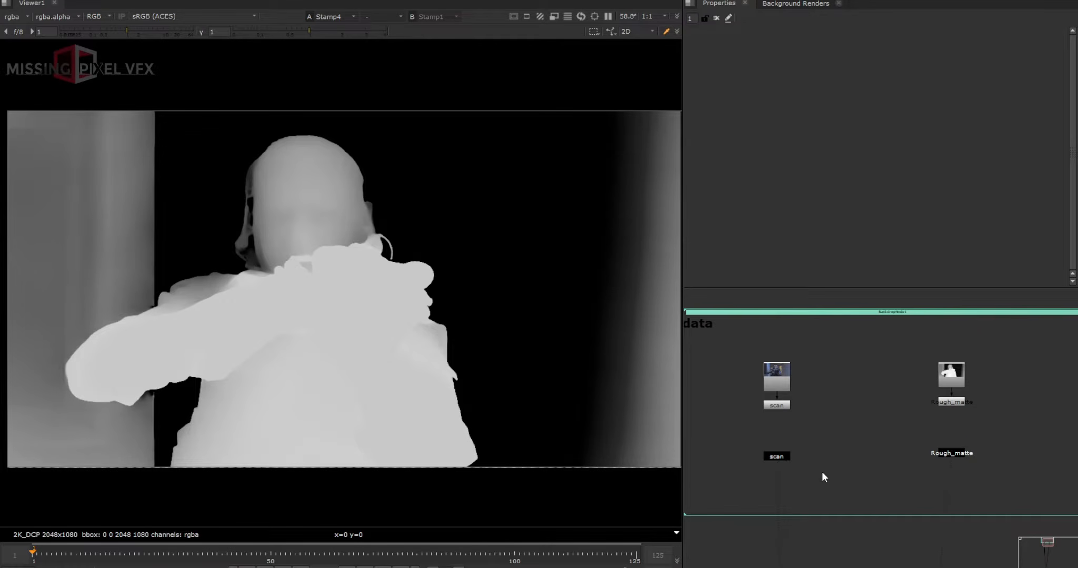
left_click_drag(944, 451, 944, 460)
key("1")
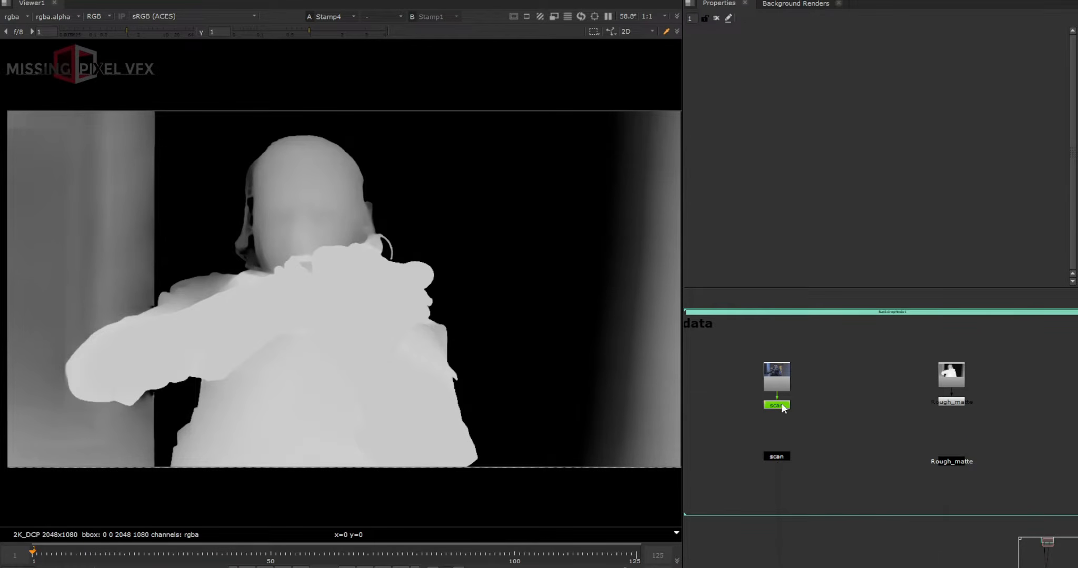
scroll(911, 478, "up", 3)
left_click(967, 454)
key("1")
left_click(874, 431)
scroll(874, 430, "down", 10)
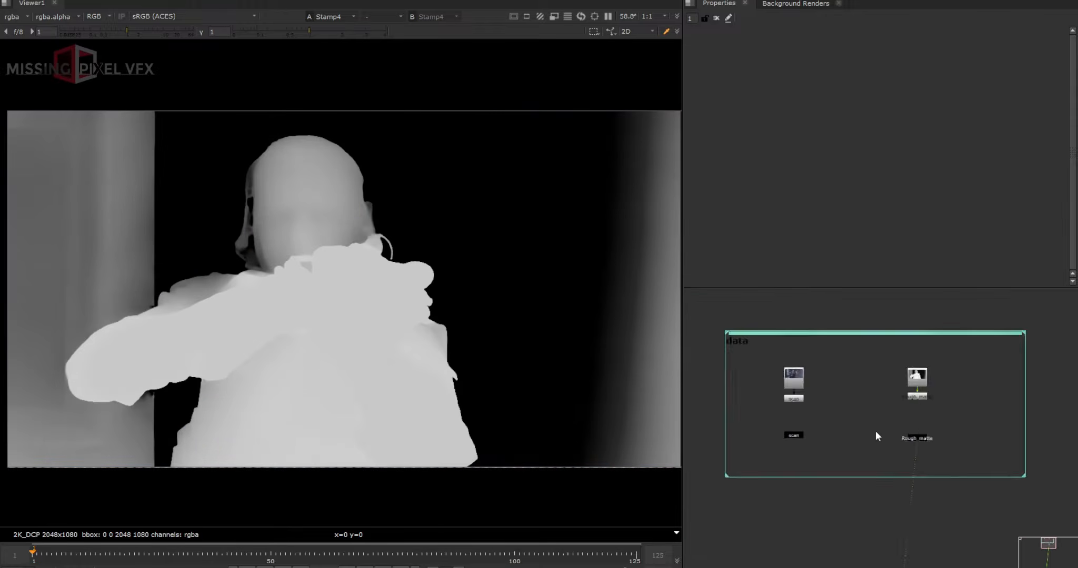
middle_click_drag(830, 529, 867, 383)
scroll(877, 419, "down", 3)
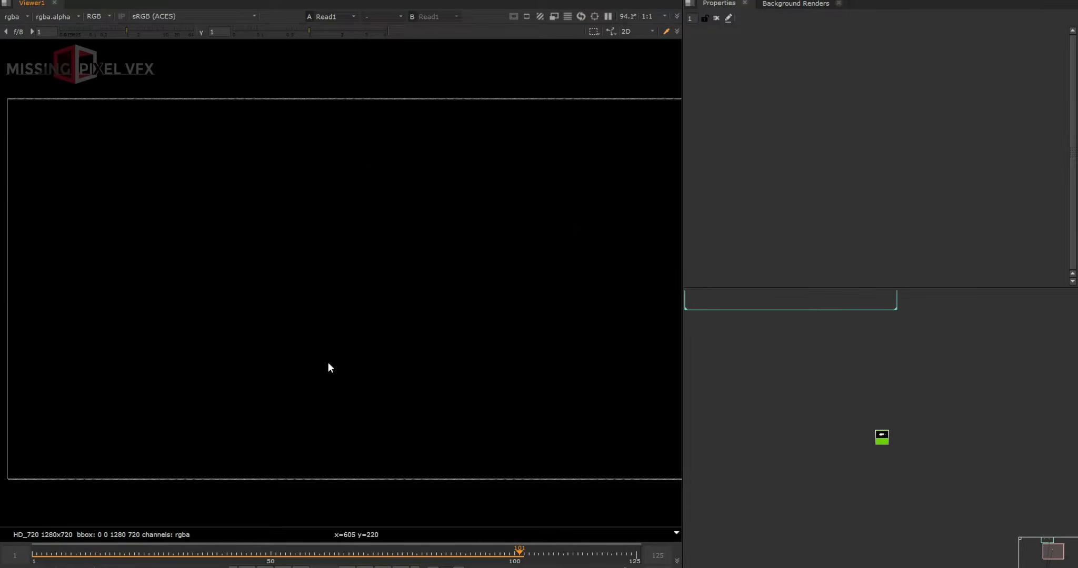
Step: Set the timeline's frame range to follow the input clip of the muzzle flash
left_click(96, 567)
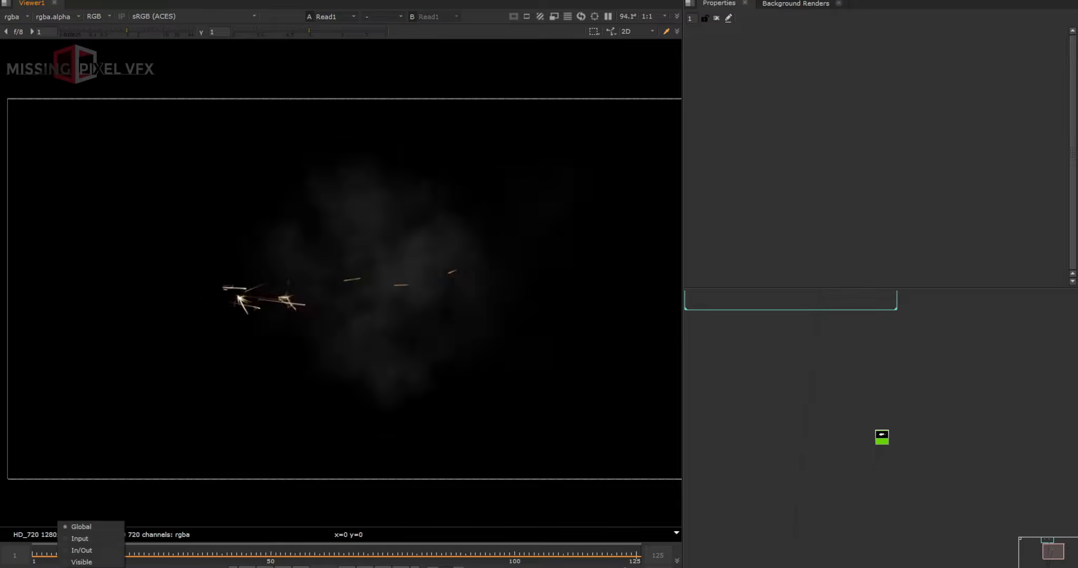
left_click(83, 531)
left_click(96, 566)
left_click(66, 542)
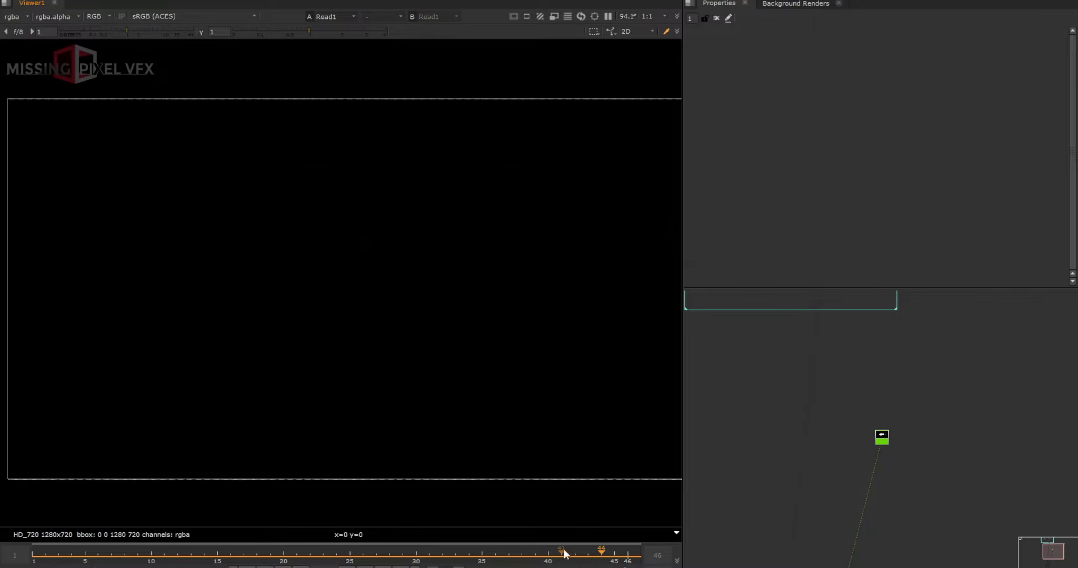
Step: Add a Reformat node to the muzzle flash Read node, using the 2048x1080 root format
scroll(841, 376, "up", 2)
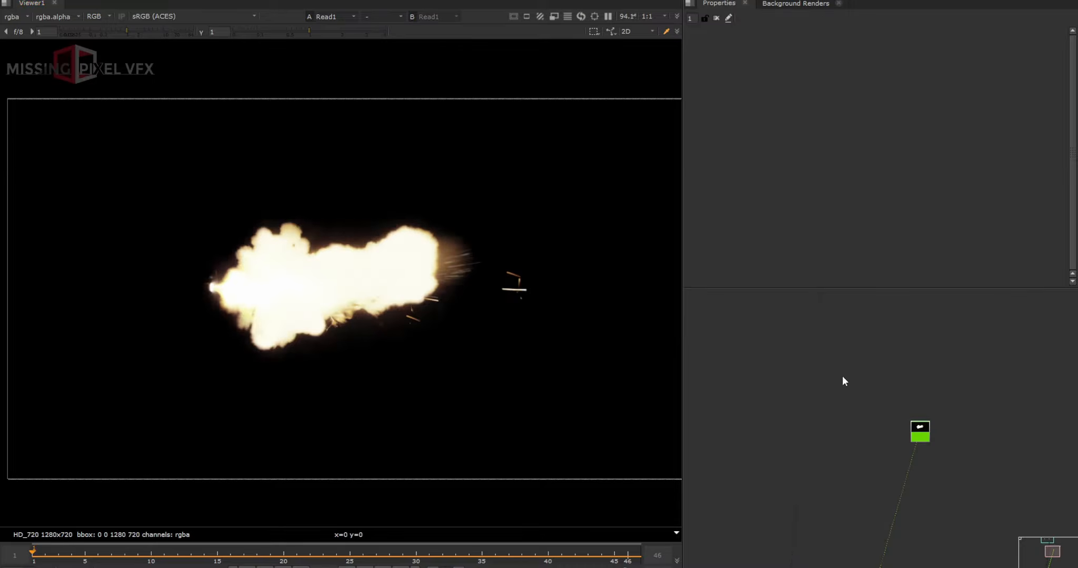
key("Tab")
type("ref")
key("Return")
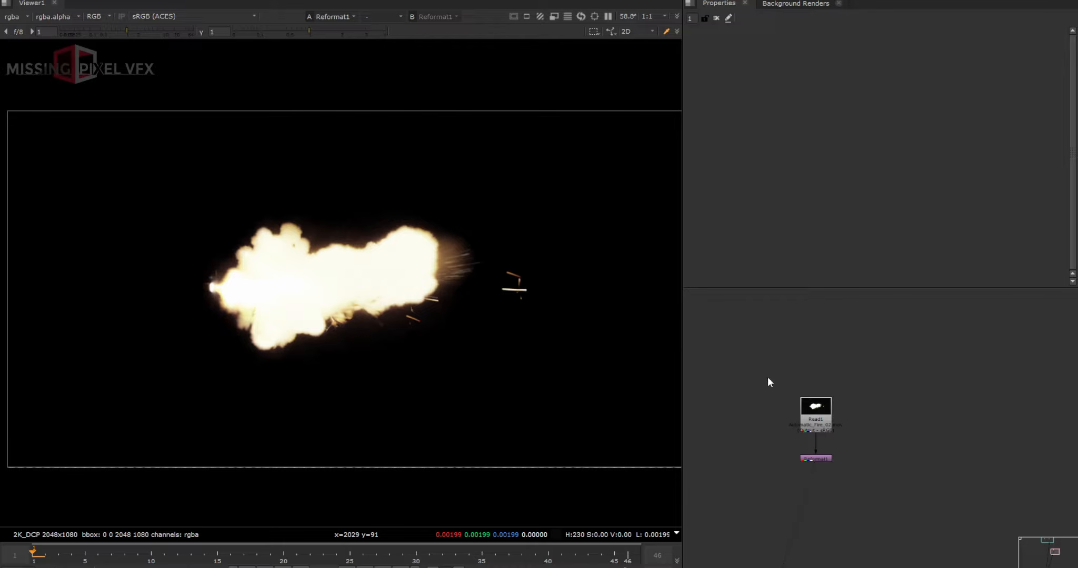
Step: Open the project's color settings and set the Ground_Fire_Front_Angle MP4 Read node's input transform to Output - sRGB
key("s")
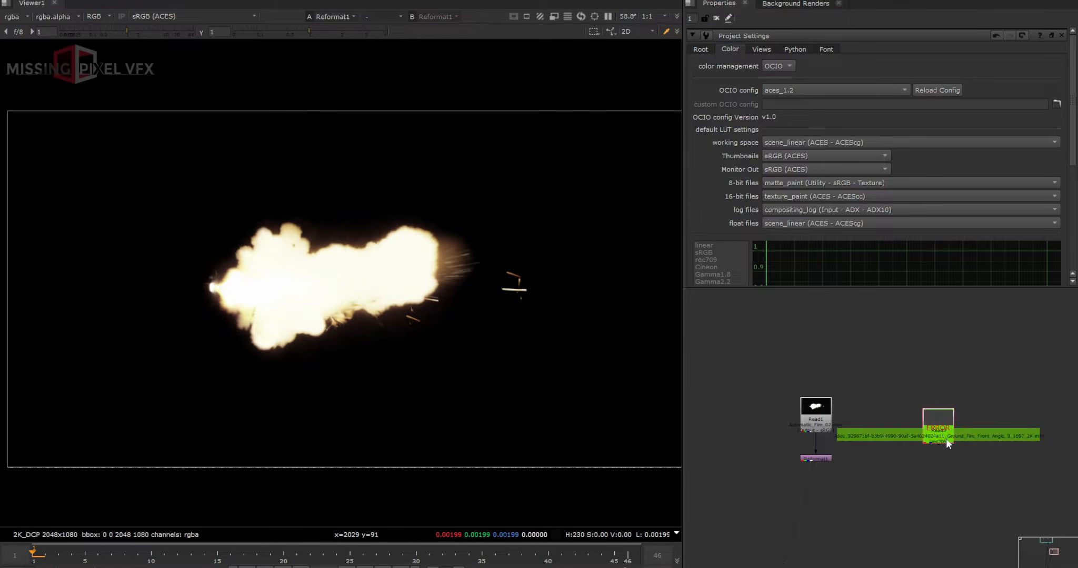
double_click(937, 437)
left_click(805, 191)
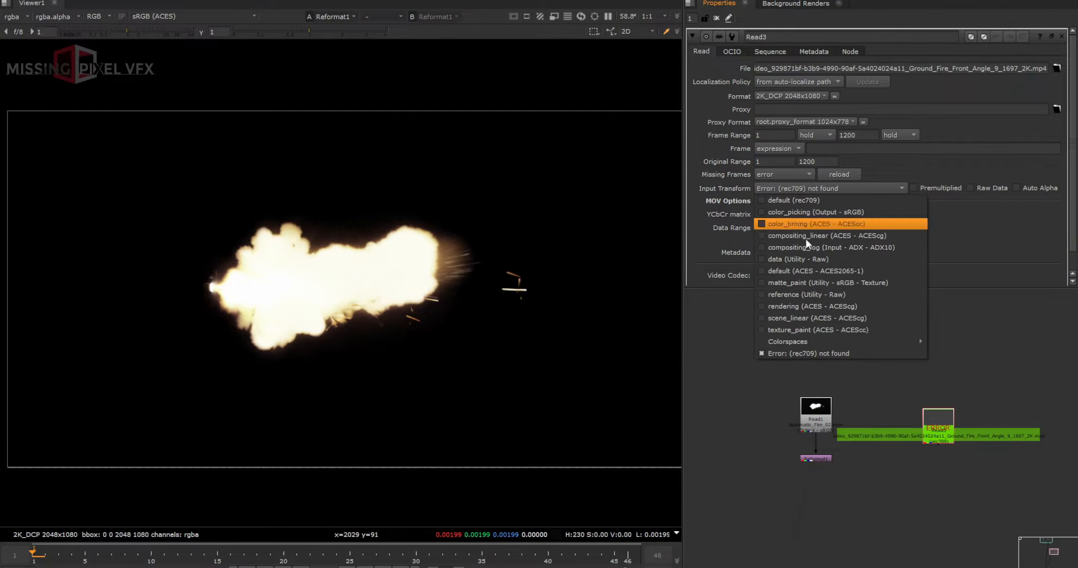
mouse_move(894, 341)
mouse_move(952, 366)
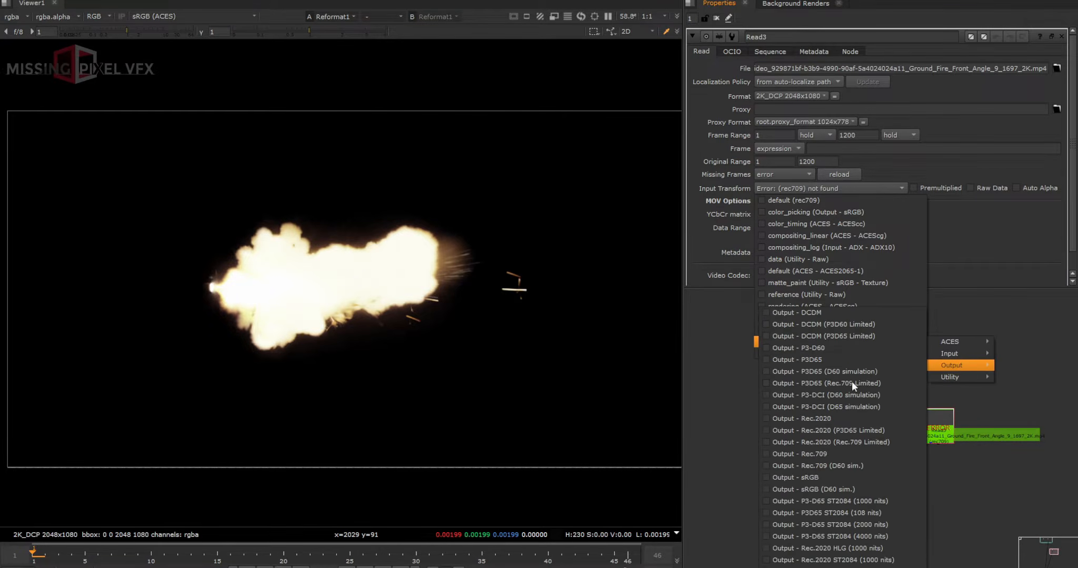
left_click(803, 477)
left_click_drag(941, 436, 931, 409)
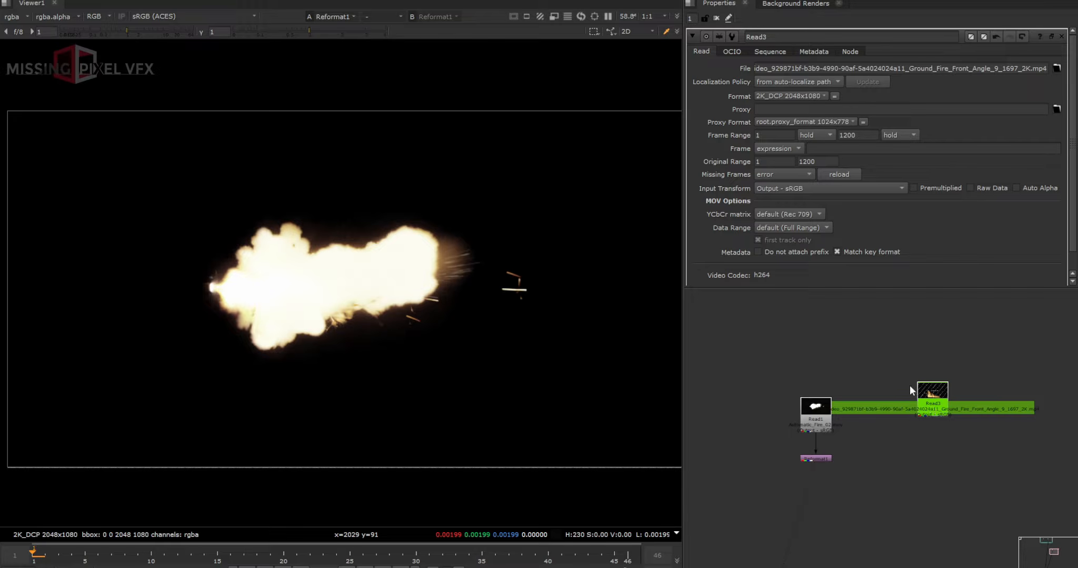
left_click_drag(896, 366, 980, 450)
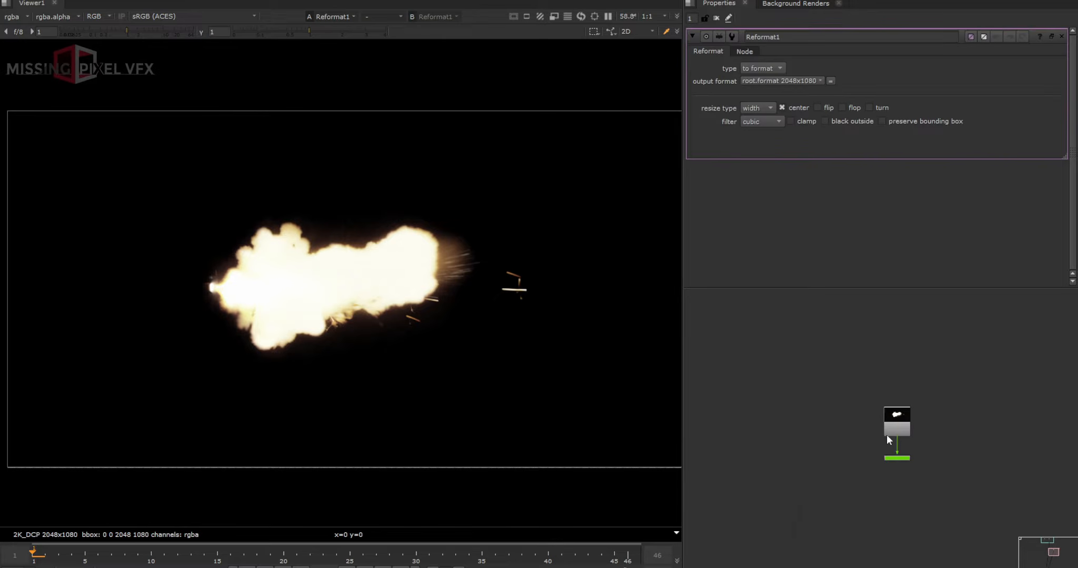
Step: Move the muzzle flash Read node and its Reformat together to a spot below the data backdrop
middle_click_drag(872, 460, 783, 487)
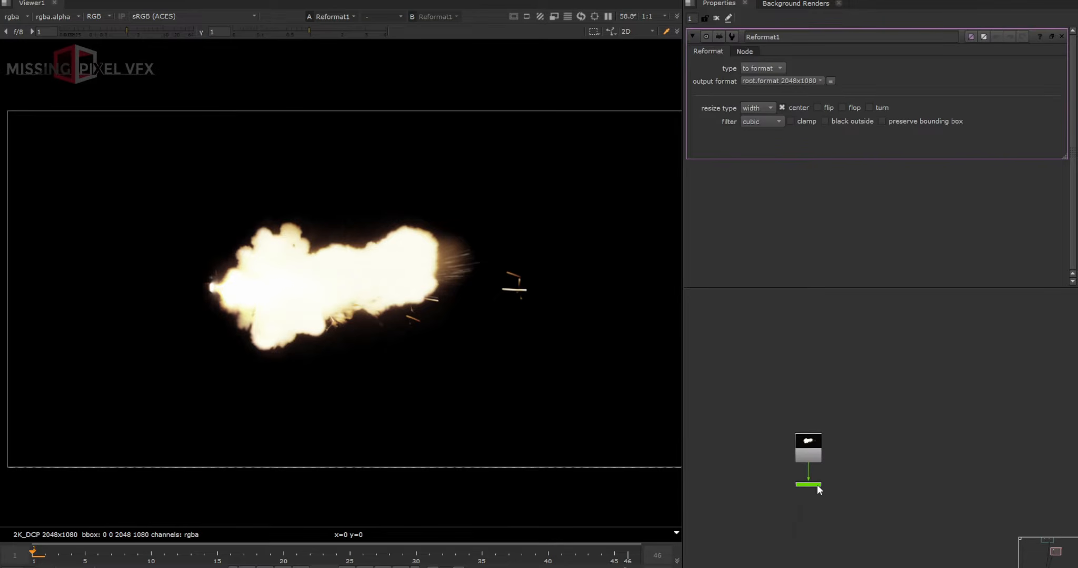
left_click_drag(776, 418, 881, 523)
scroll(809, 453, "down", 3)
left_click_drag(809, 458, 751, 328)
scroll(887, 464, "down", 3)
scroll(868, 473, "up", 3)
Step: Add a Merge node with the over operation, fed by the muzzle flash's Reformat
left_click(862, 473)
key("m")
scroll(750, 535, "up", 4)
scroll(746, 531, "down", 2)
Step: Create a scan stamp above the Merge node and connect it to the Merge's B input
middle_click_drag(751, 329, 767, 460)
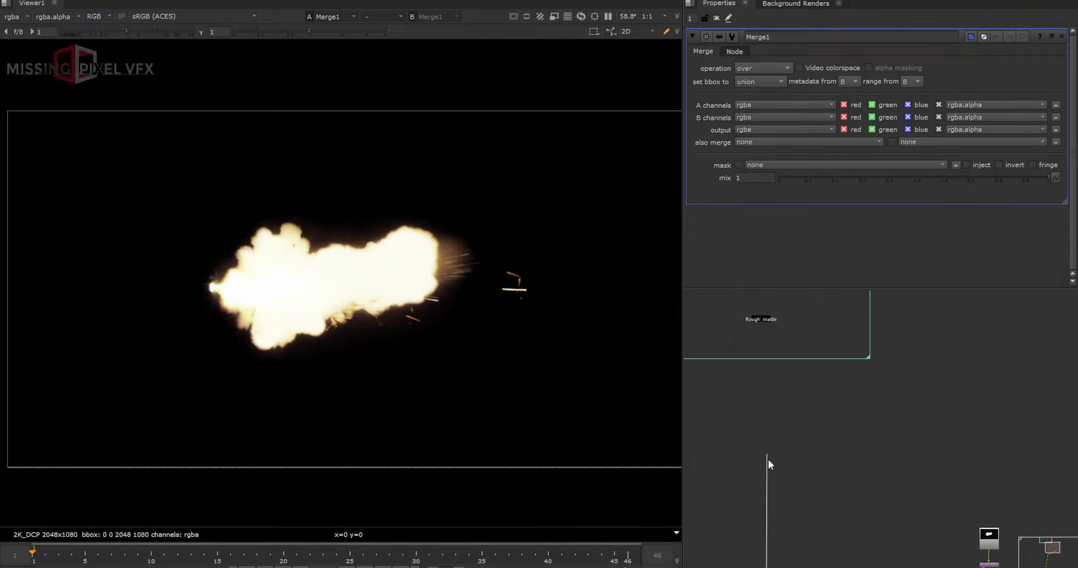
left_click_drag(768, 459, 821, 544)
middle_click_drag(820, 544, 884, 445)
key("F8")
left_click(620, 263)
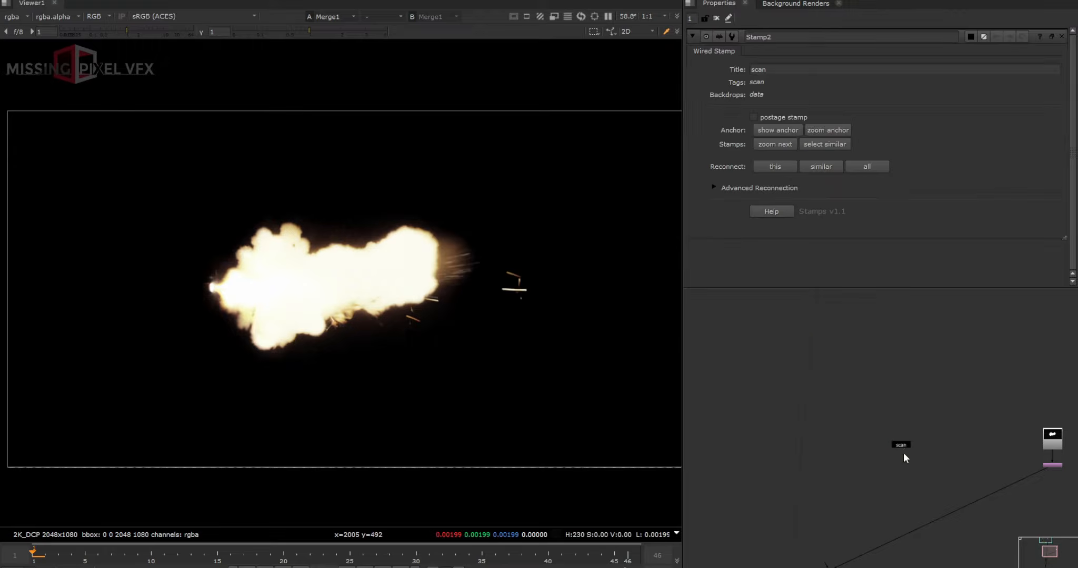
left_click_drag(900, 445, 858, 452)
left_click_drag(826, 564, 856, 452)
left_click_drag(855, 452, 828, 430)
left_click(856, 478)
Step: Insert a Dot in the Merge's A connection to route it squarely under the flash, and view the Merge's output
middle_click_drag(856, 478, 785, 362)
scroll(786, 361, "up", 1)
left_click_drag(890, 410, 1020, 472, "ctrl")
scroll(736, 472, "up", 3)
left_click(774, 473)
key("1")
scroll(774, 476, "up", 2)
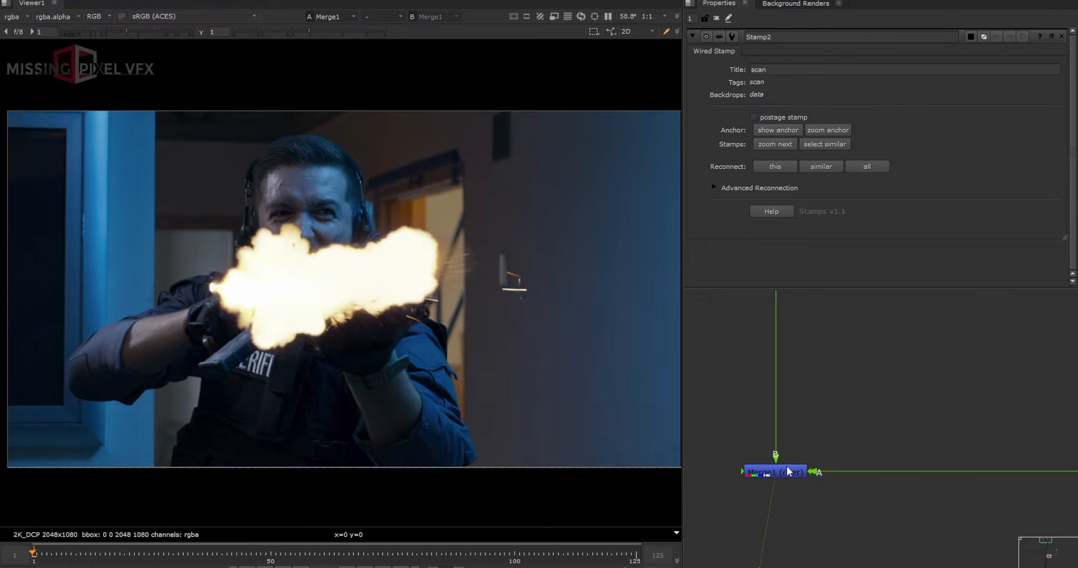
Step: Open the Merge node's properties and examine the flash's edges and sparks over the scan up close
double_click(782, 474)
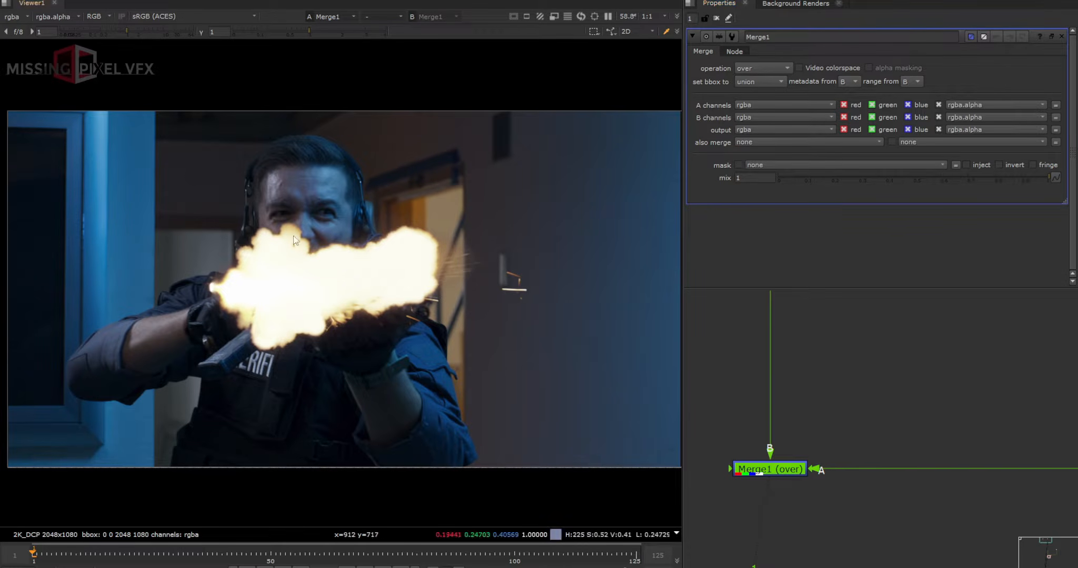
scroll(271, 258, "up", 4)
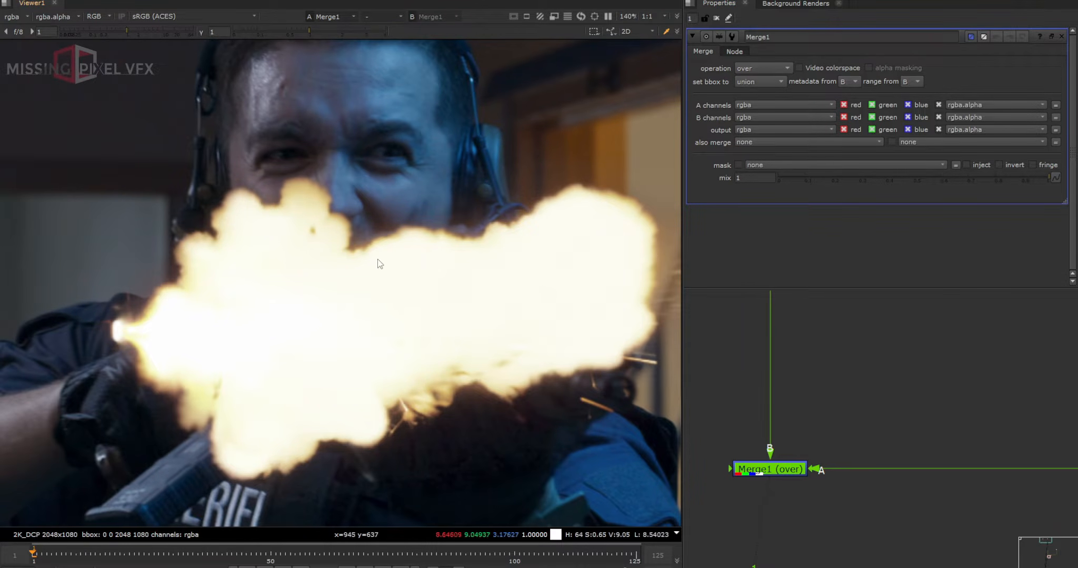
scroll(460, 314, "up", 3)
middle_click_drag(641, 115, 485, 256)
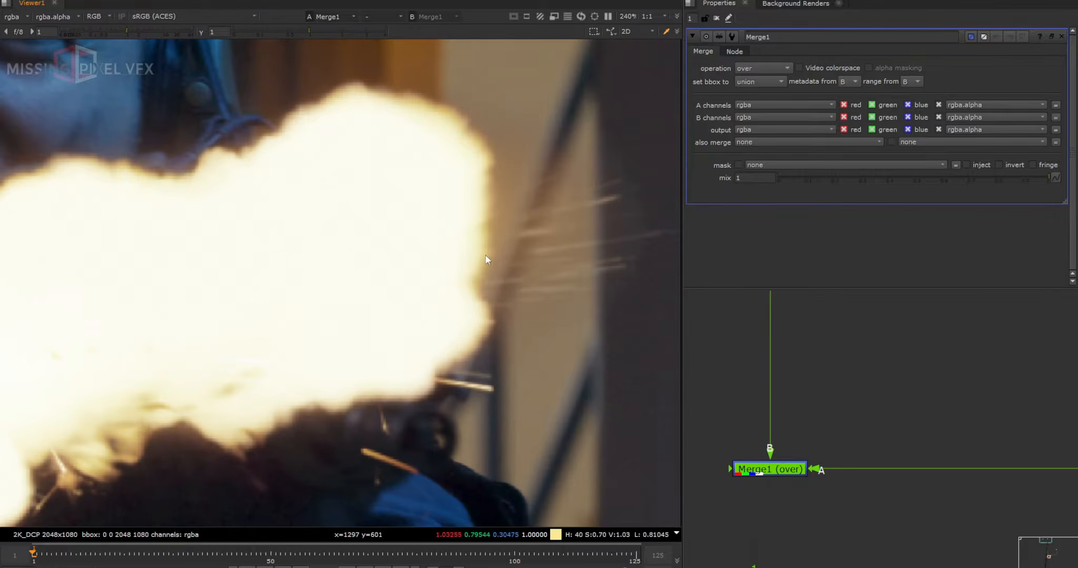
scroll(536, 323, "down", 7)
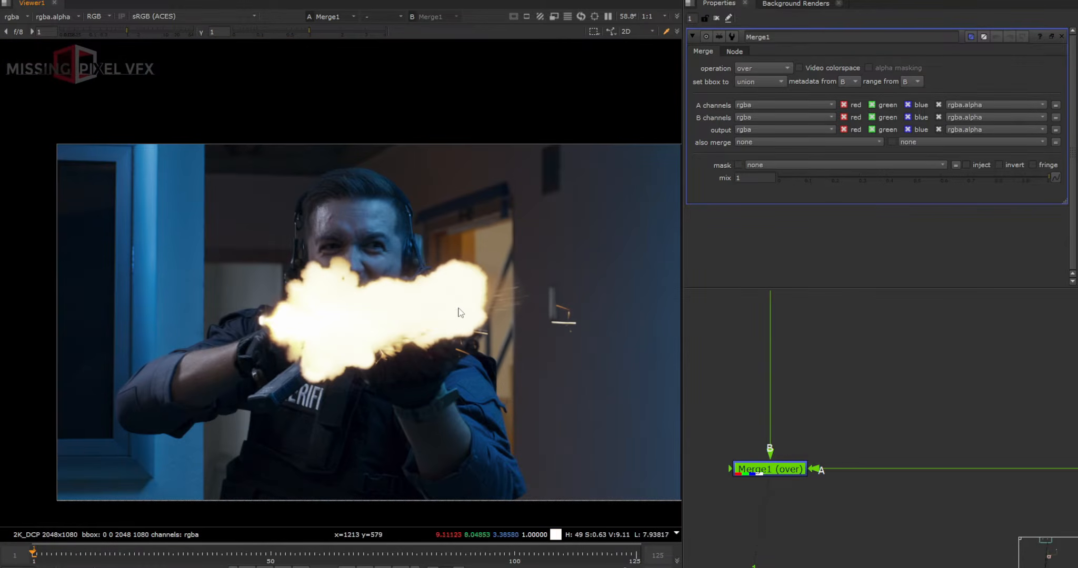
scroll(465, 269, "up", 3)
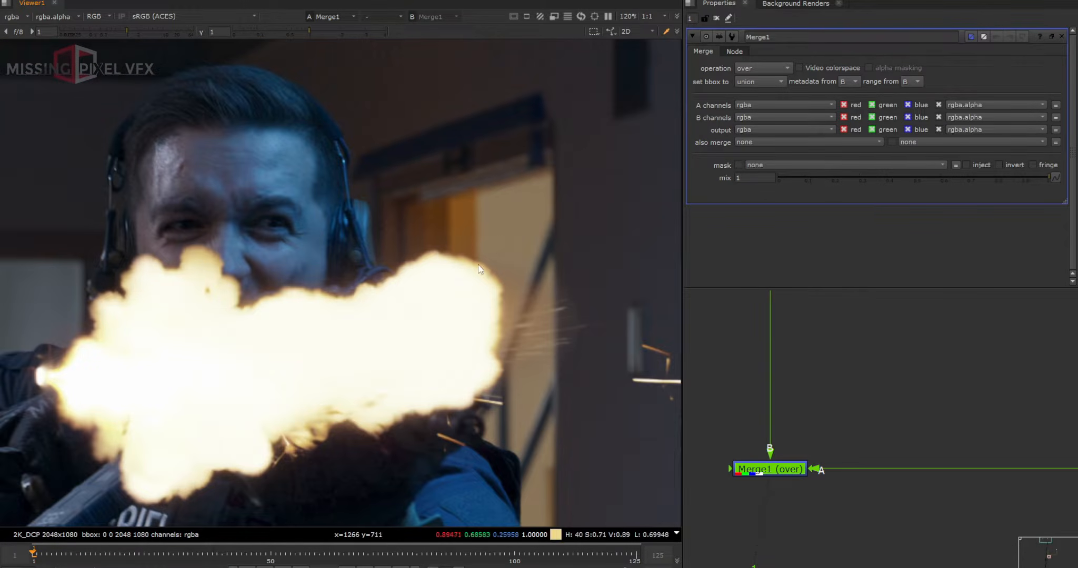
scroll(489, 278, "up", 3)
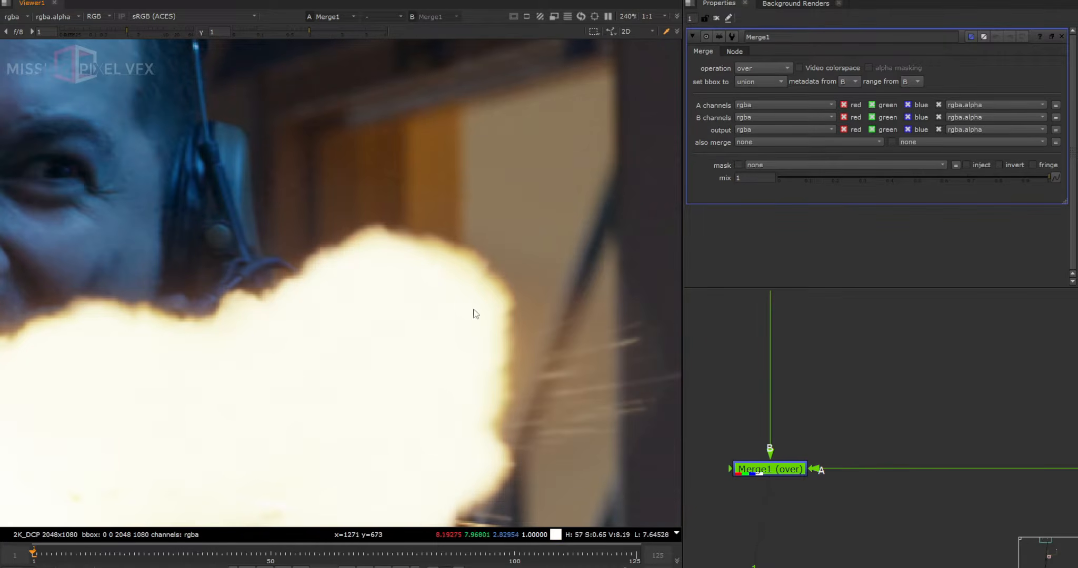
scroll(476, 314, "down", 4)
scroll(877, 462, "down", 5)
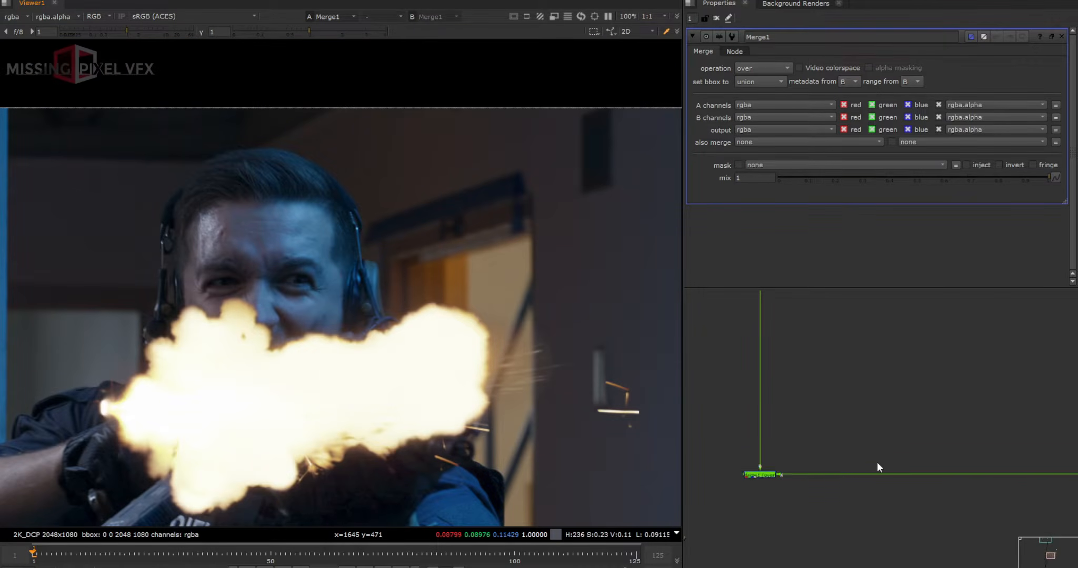
middle_click_drag(317, 418, 308, 367)
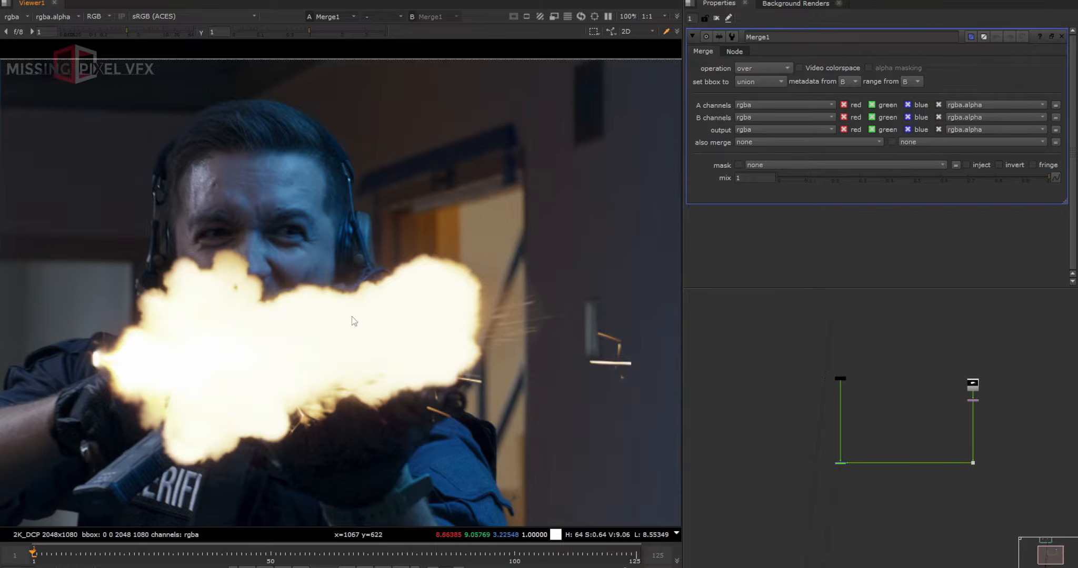
Step: Insert a Transform node below the muzzle flash's Reformat and space it out in the branch
scroll(999, 410, "up", 5)
left_click(955, 425)
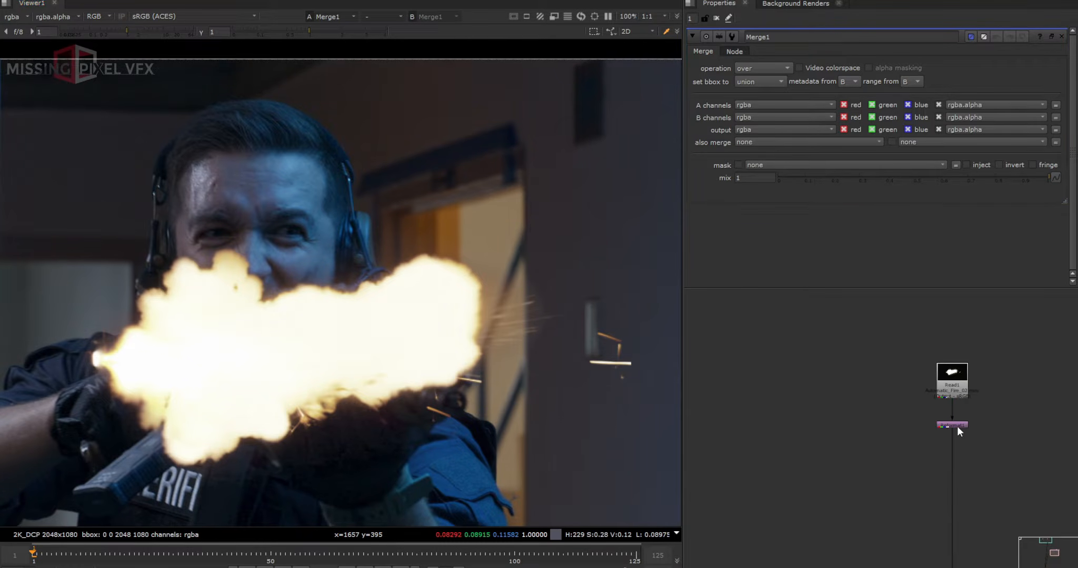
key("t")
scroll(954, 439, "down", 2)
left_click_drag(954, 438, 954, 457)
scroll(315, 291, "down", 3)
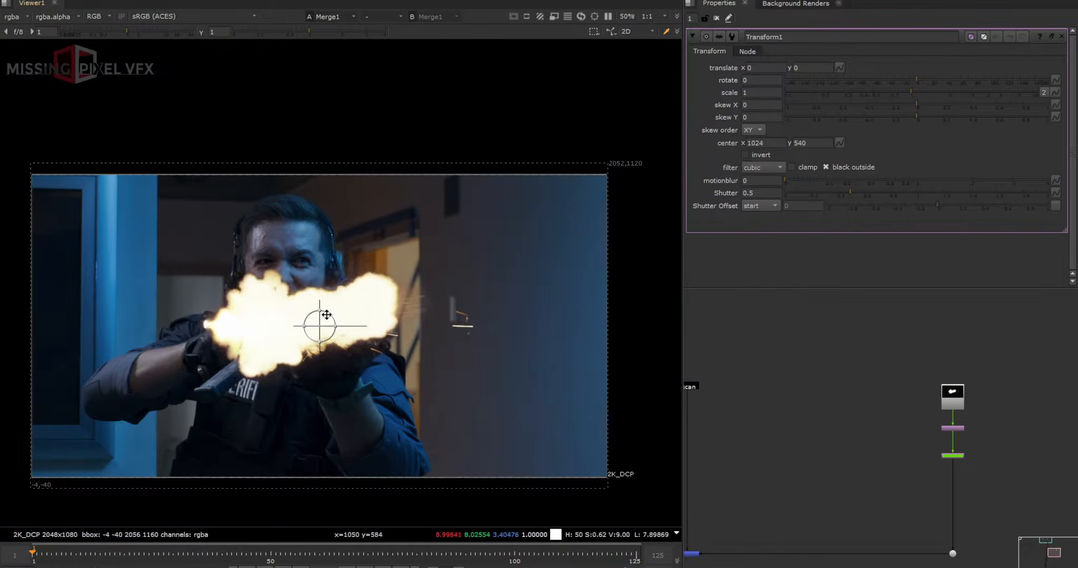
Step: Move the Transform's pivot to the flash's origin at 614, 544 and translate the flash to 645, -80.4 at the gun's muzzle
left_click_drag(319, 326, 205, 324, "ctrl")
left_click_drag(205, 324, 368, 359)
scroll(392, 344, "up", 5)
scroll(371, 358, "down", 2)
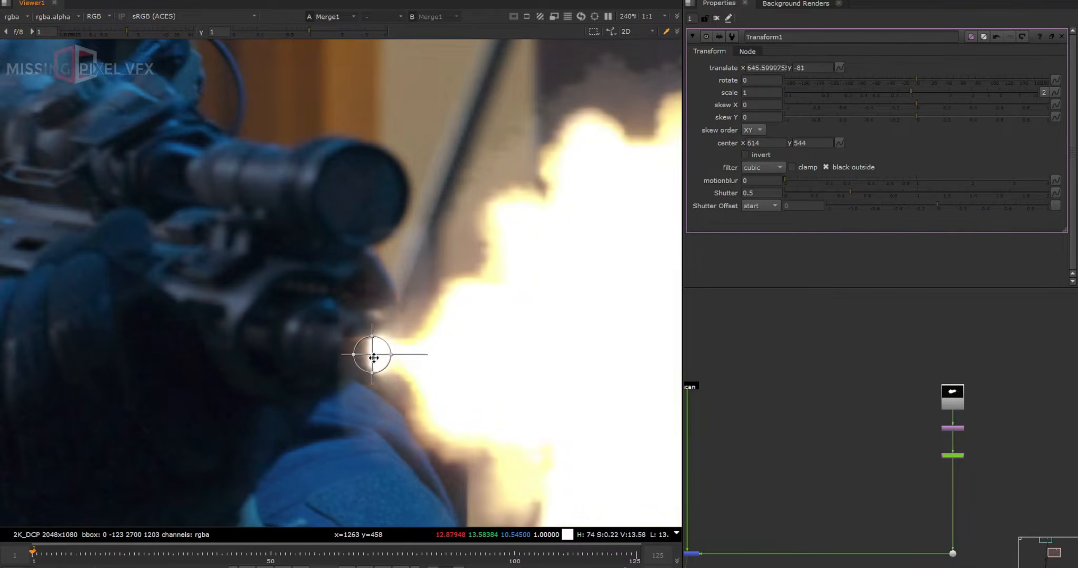
scroll(375, 357, "down", 3)
scroll(383, 353, "up", 2)
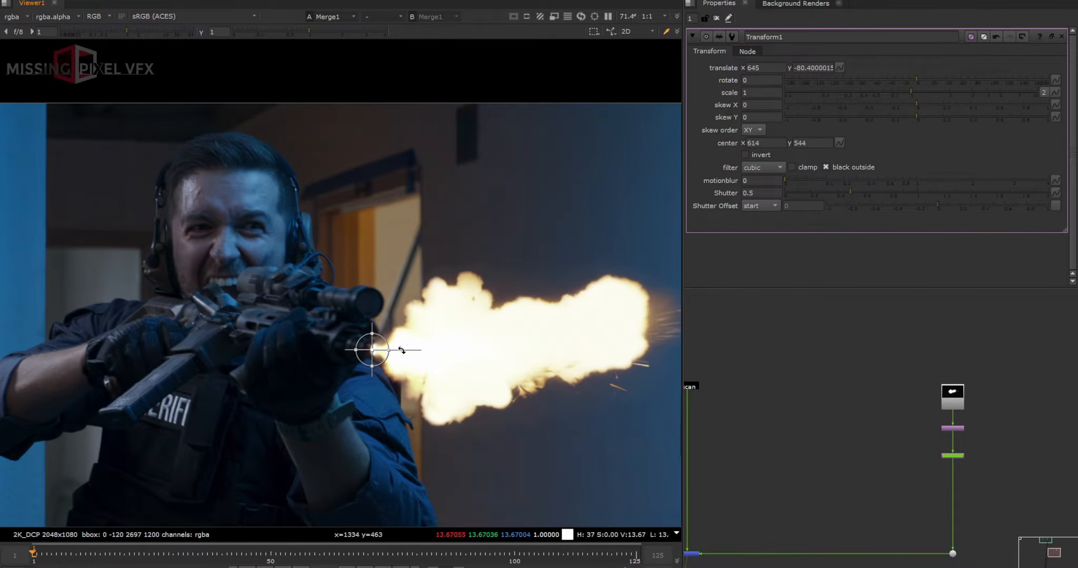
scroll(383, 350, "up", 3)
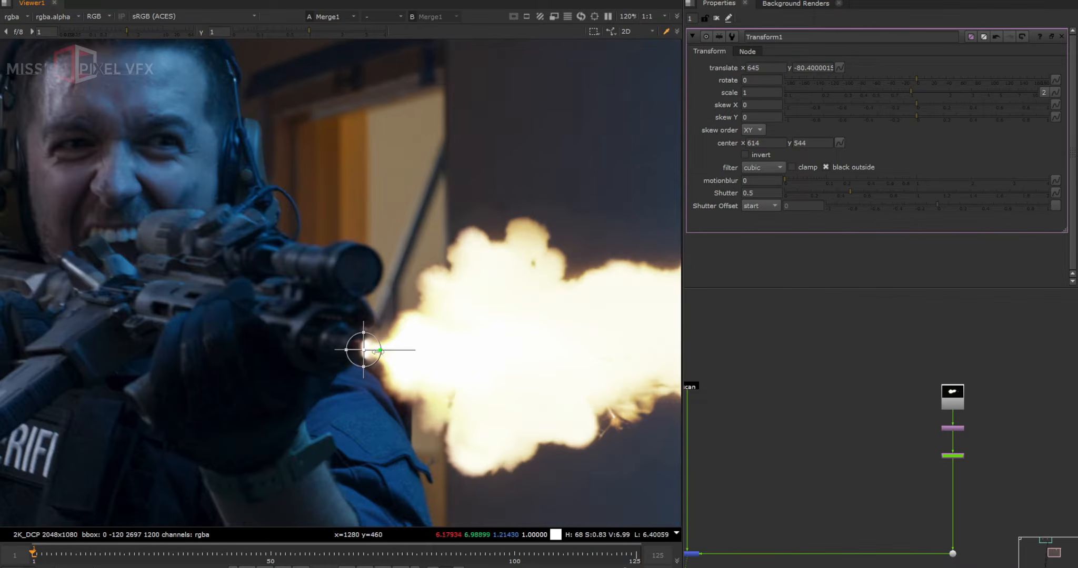
Step: Narrow the flash to a scale width of about 0.84 and set skew Y to about -0.348 to follow the barrel
left_click_drag(336, 361, 393, 362)
scroll(377, 366, "down", 4)
scroll(376, 366, "up", 2)
scroll(392, 363, "down", 2)
middle_click_drag(392, 363, 341, 349)
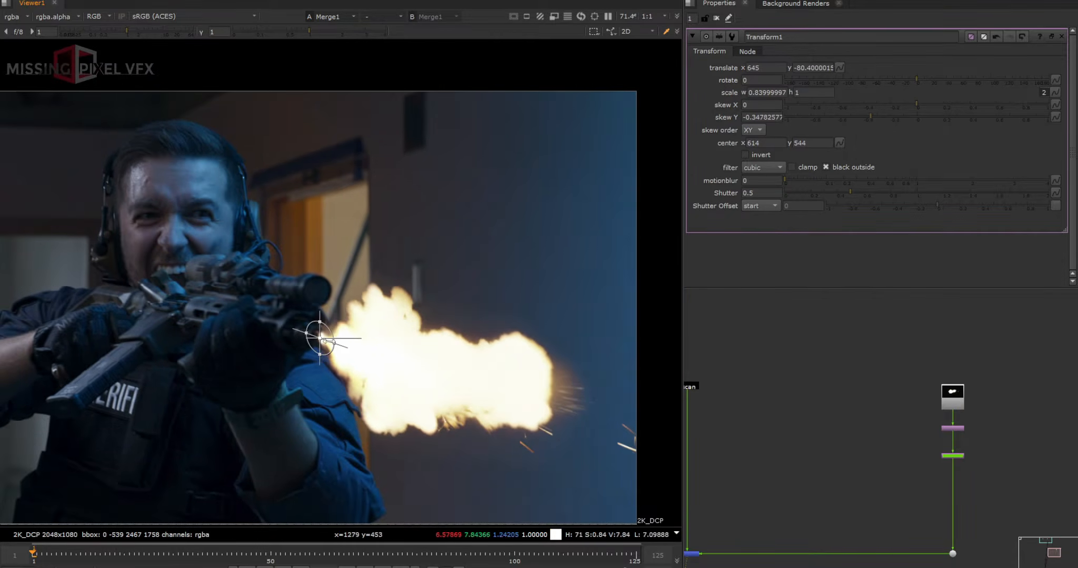
Step: Scale the flash to about 0.70 by 0.845, set skew X to about 0.19 and translate it to 637, -76
left_click_drag(326, 351, 325, 349)
scroll(322, 346, "up", 4)
left_click_drag(316, 330, 307, 313)
scroll(318, 330, "down", 3)
scroll(308, 312, "up", 3)
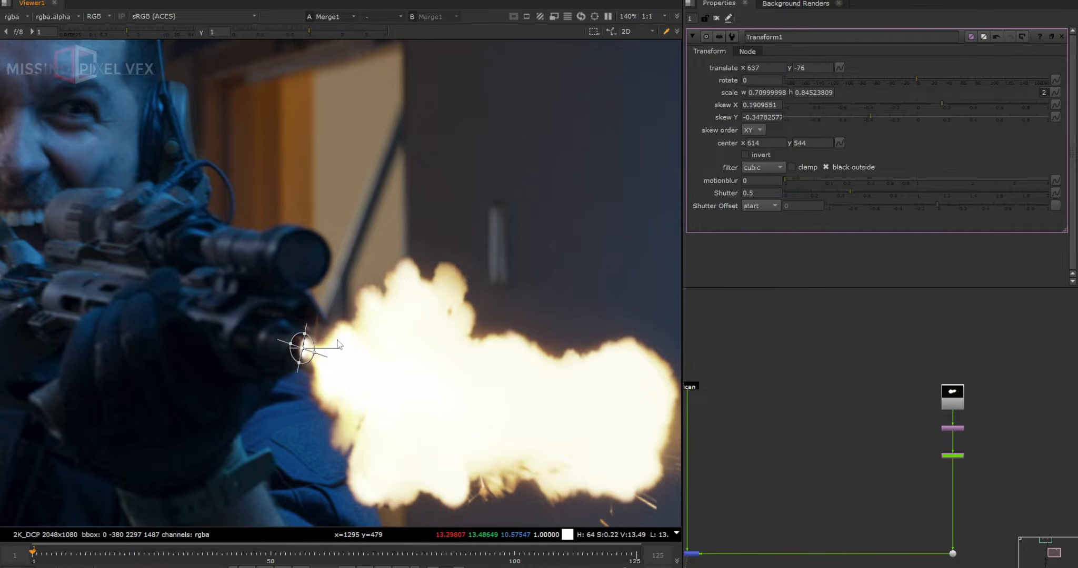
Step: Close the Transform's properties and examine the flash's fit at the muzzle and its edges against the background
scroll(321, 376, "down", 2)
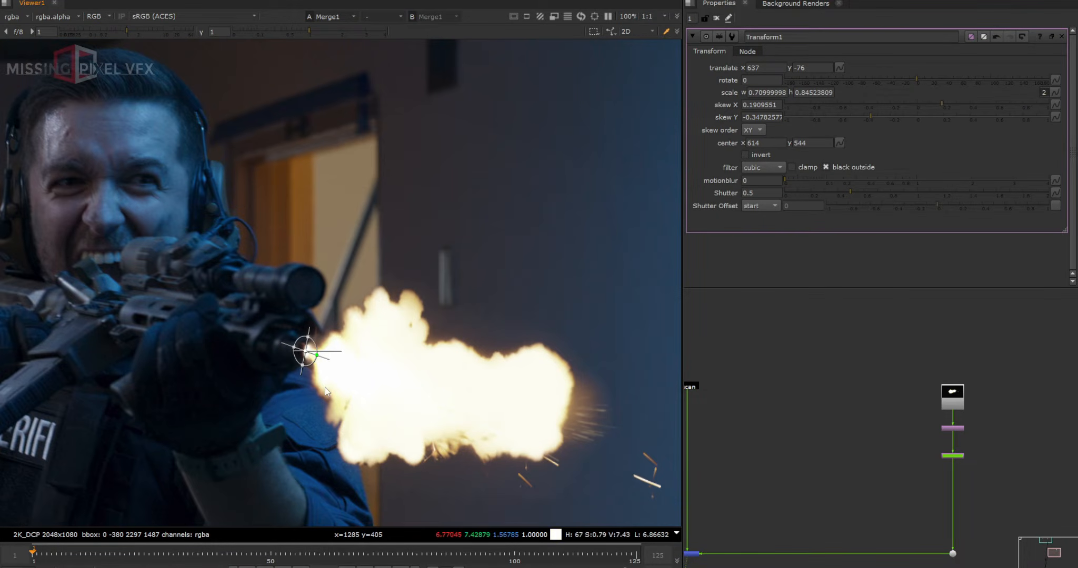
middle_click_drag(335, 369, 325, 376)
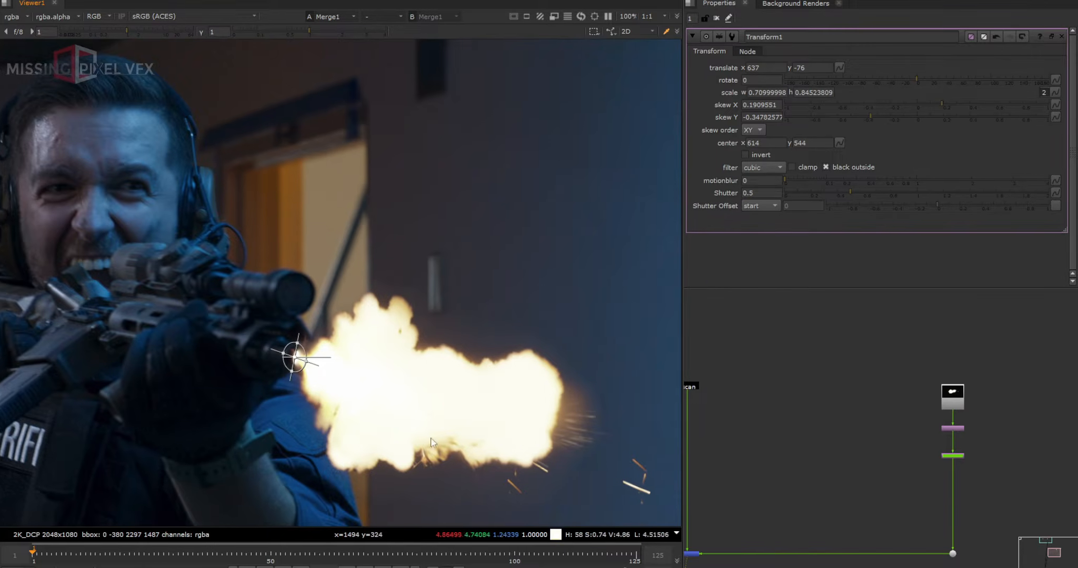
middle_click_drag(438, 440, 414, 400)
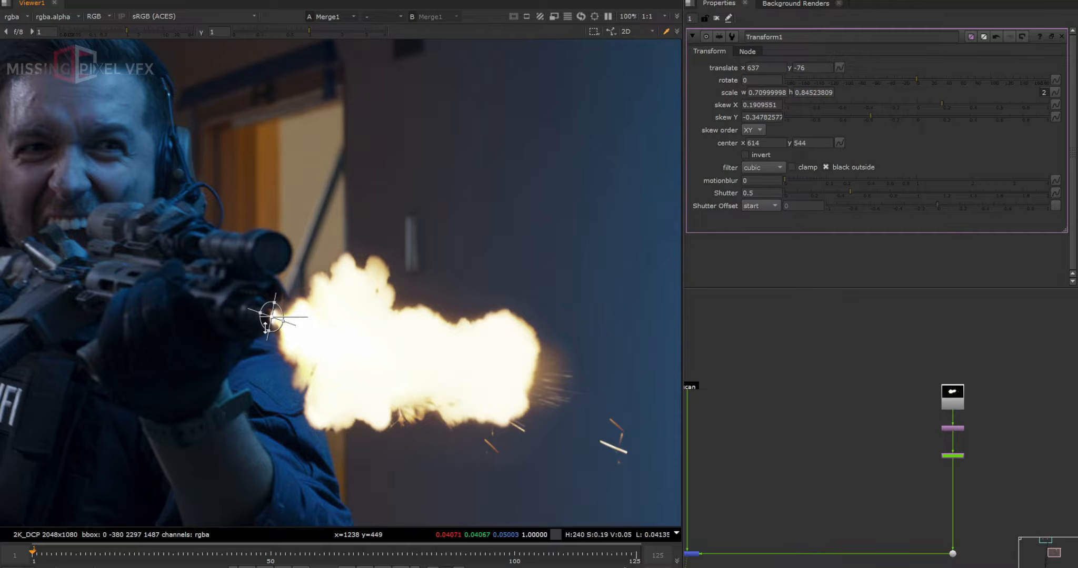
scroll(266, 324, "up", 3)
scroll(350, 337, "down", 2)
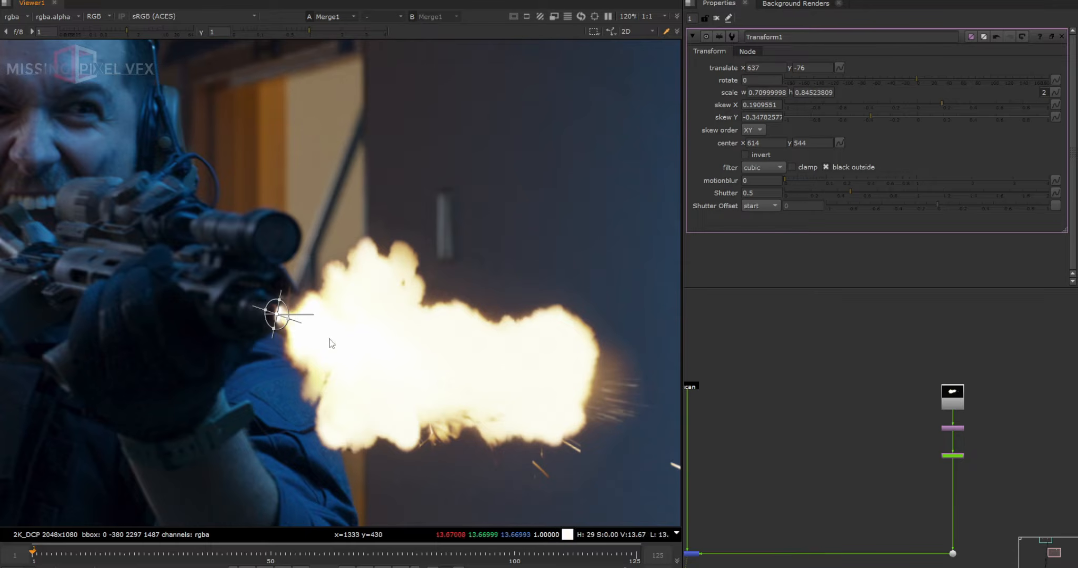
scroll(275, 320, "down", 3)
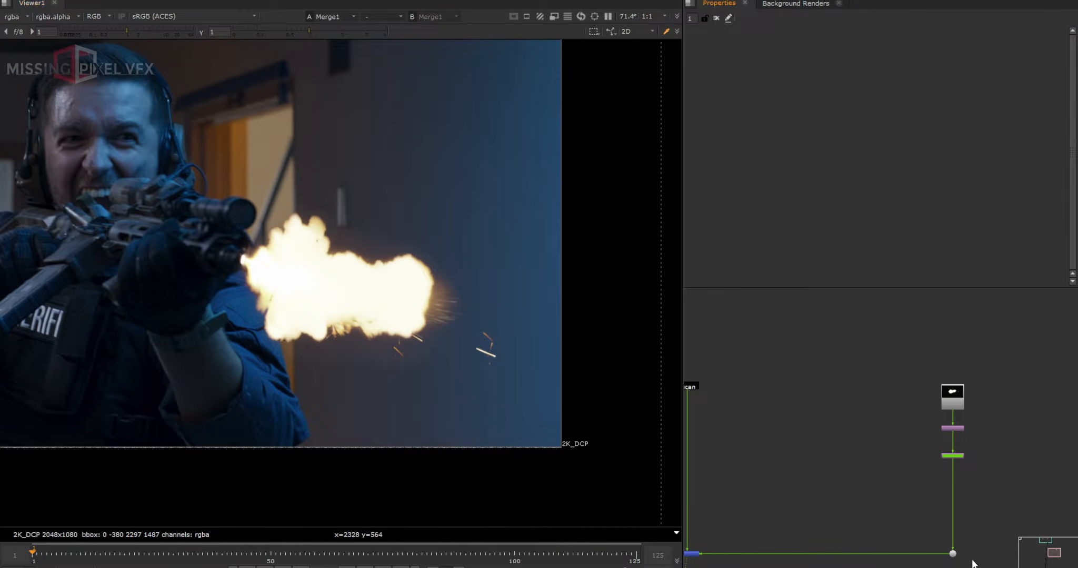
middle_click_drag(763, 520, 831, 477)
scroll(731, 511, "up", 7)
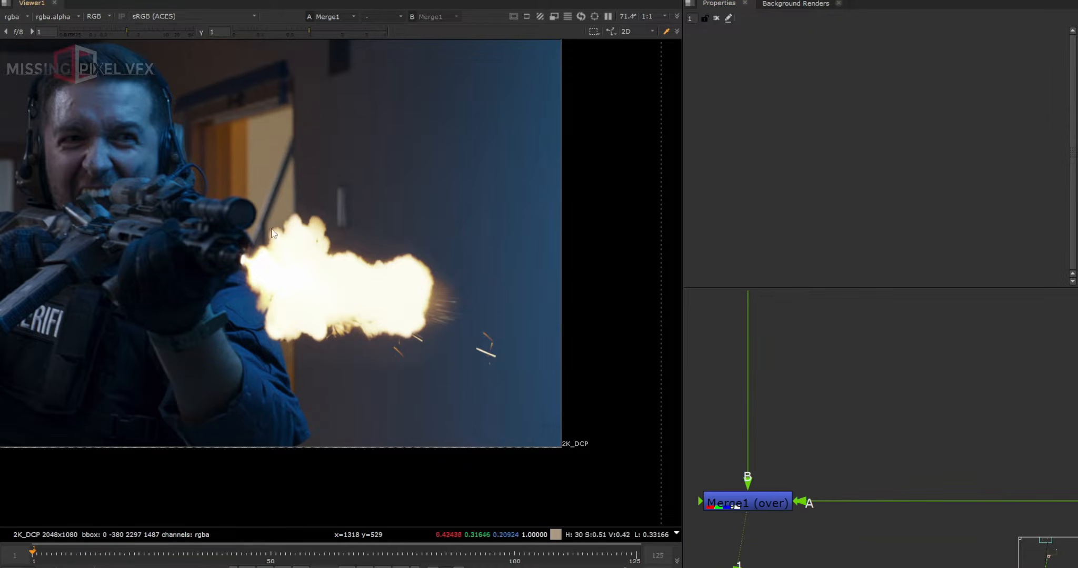
scroll(317, 256, "up", 3)
scroll(318, 250, "up", 2)
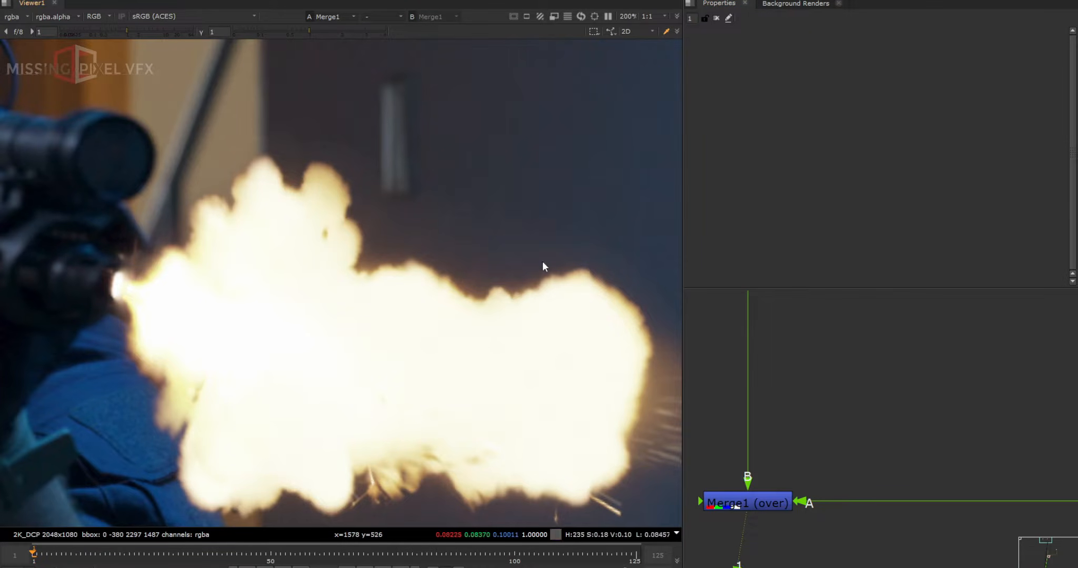
Step: Compare Merge1's over and plus operations along the flash's edges, set the operation to plus and close its properties
double_click(750, 503)
left_click(431, 426)
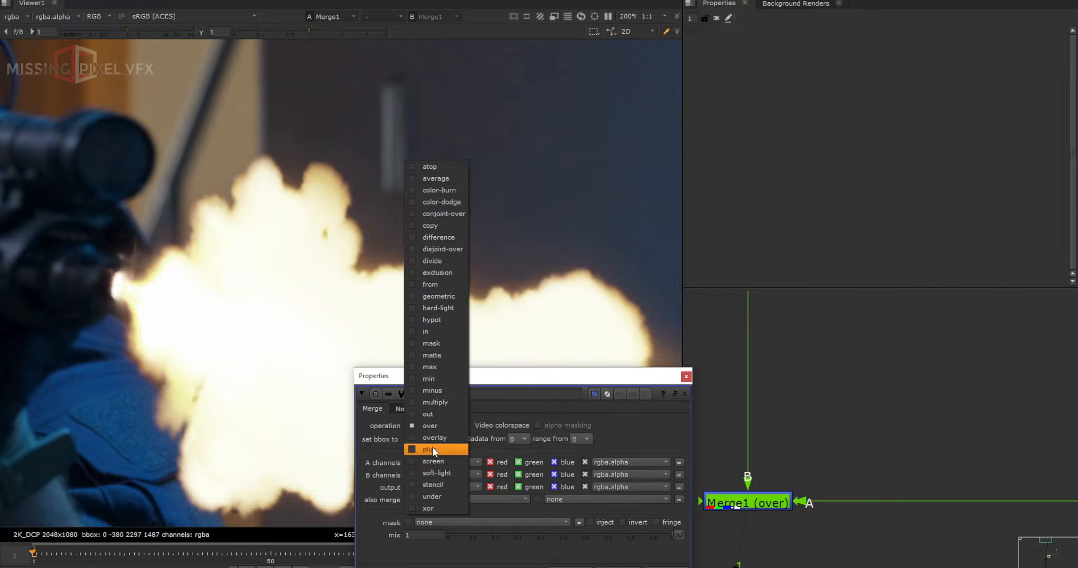
left_click(432, 447)
scroll(215, 176, "up", 5)
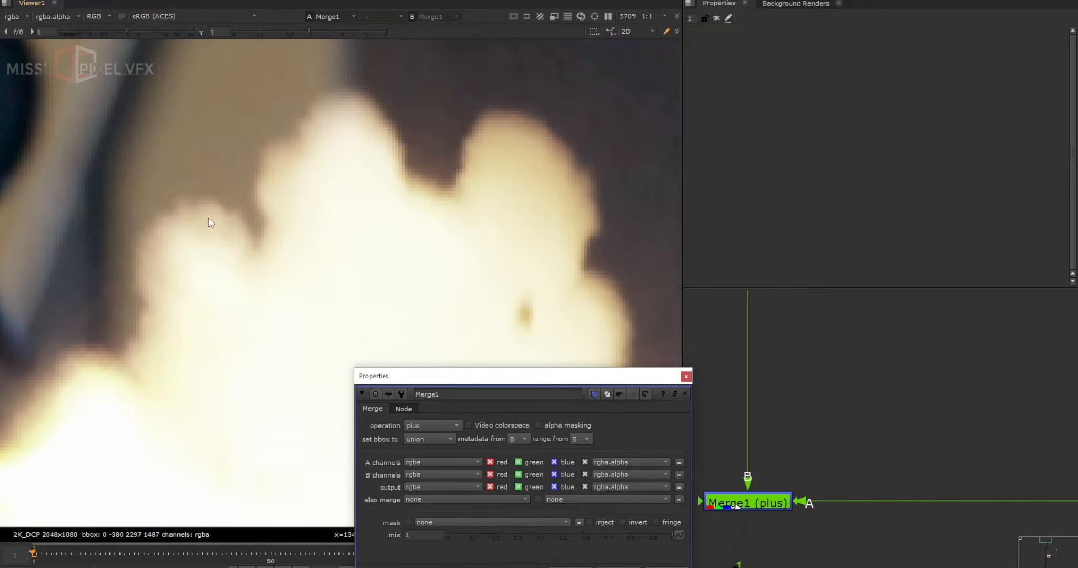
left_click(429, 424)
left_click(435, 402)
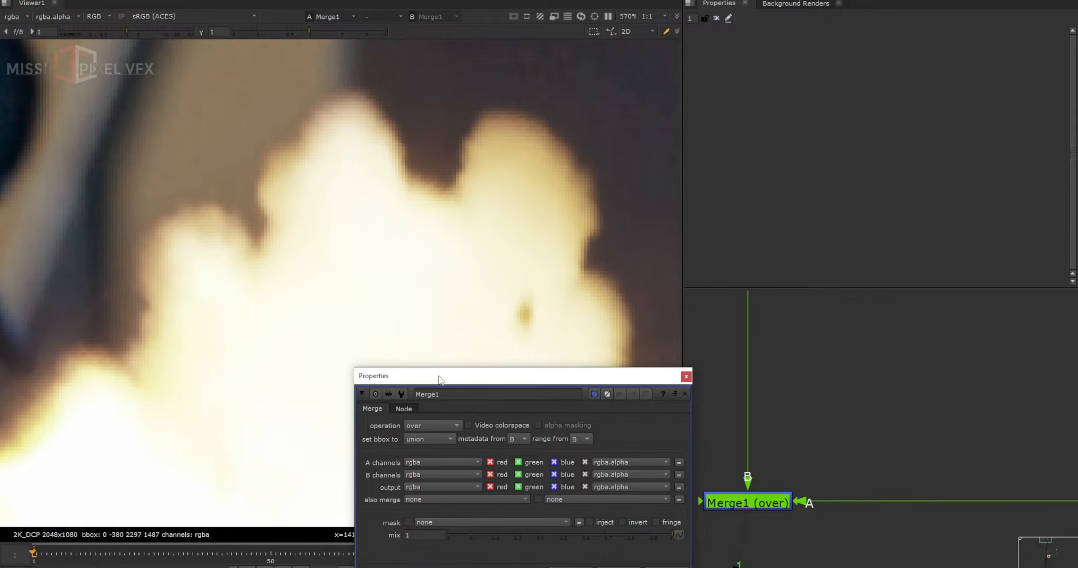
left_click_drag(441, 380, 651, 173)
scroll(226, 216, "up", 3)
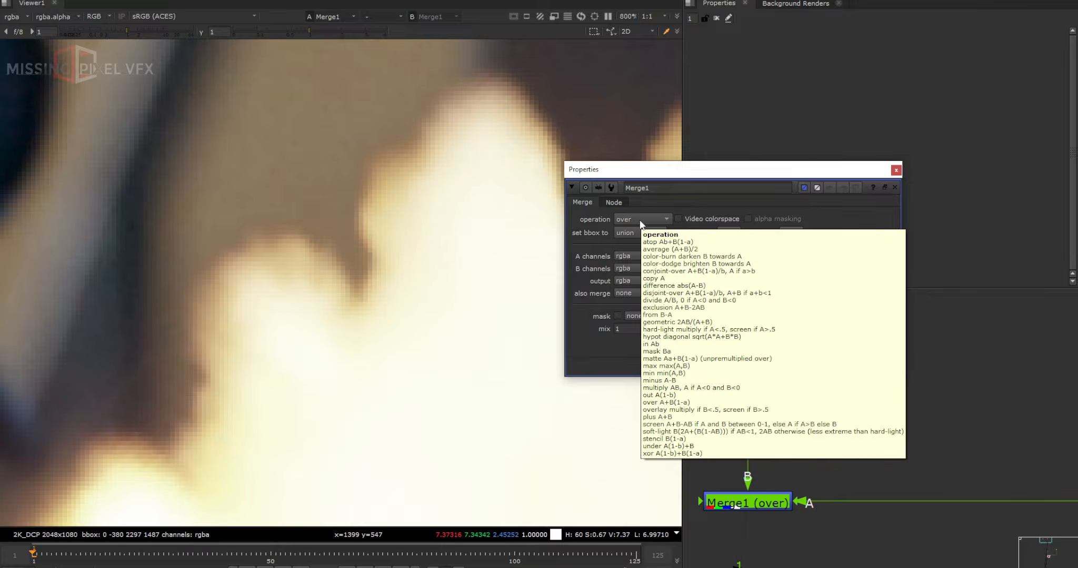
left_click(640, 223)
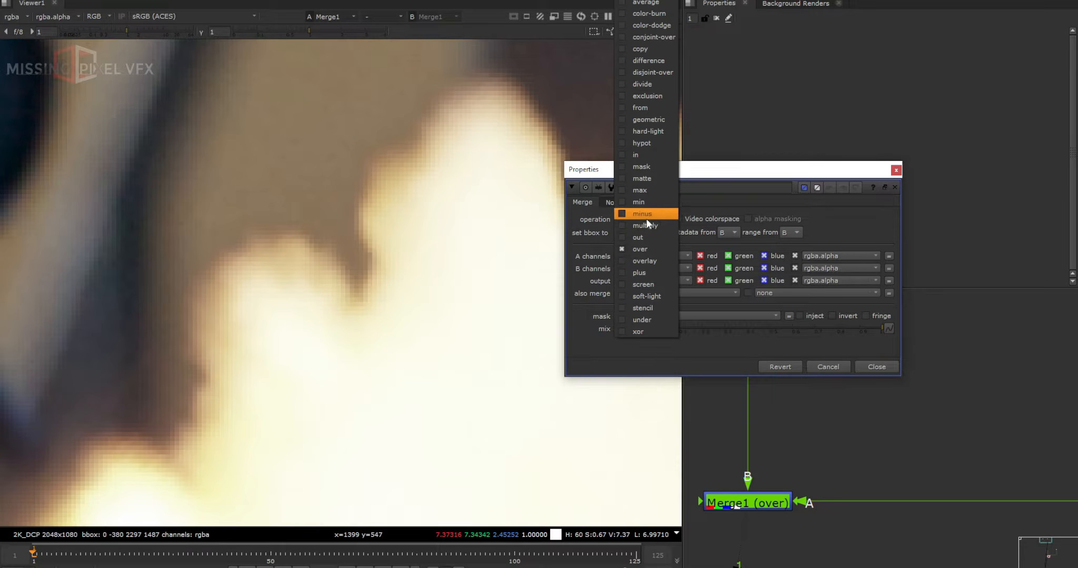
left_click(648, 273)
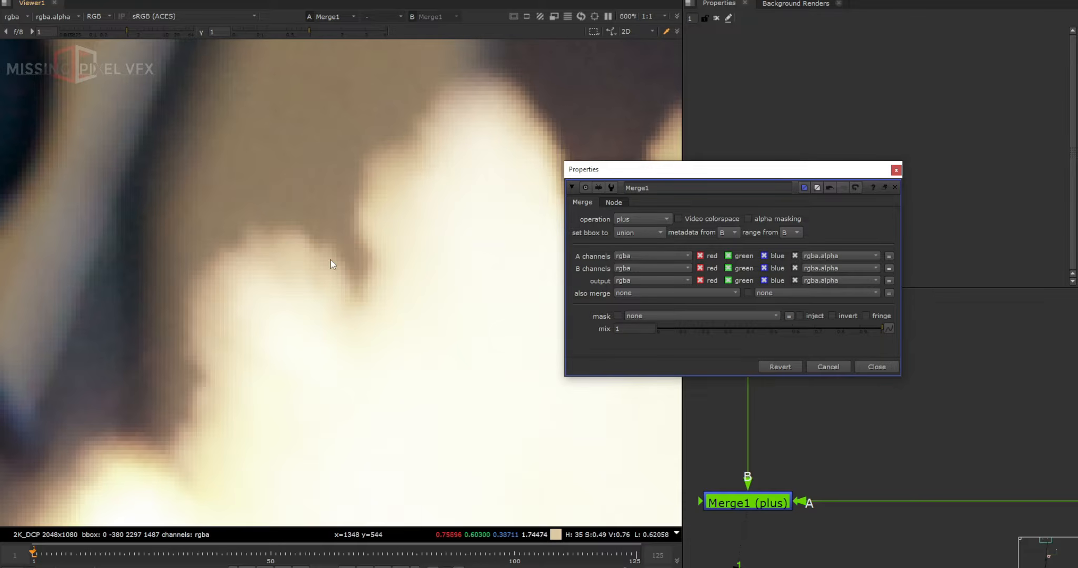
left_click(871, 367)
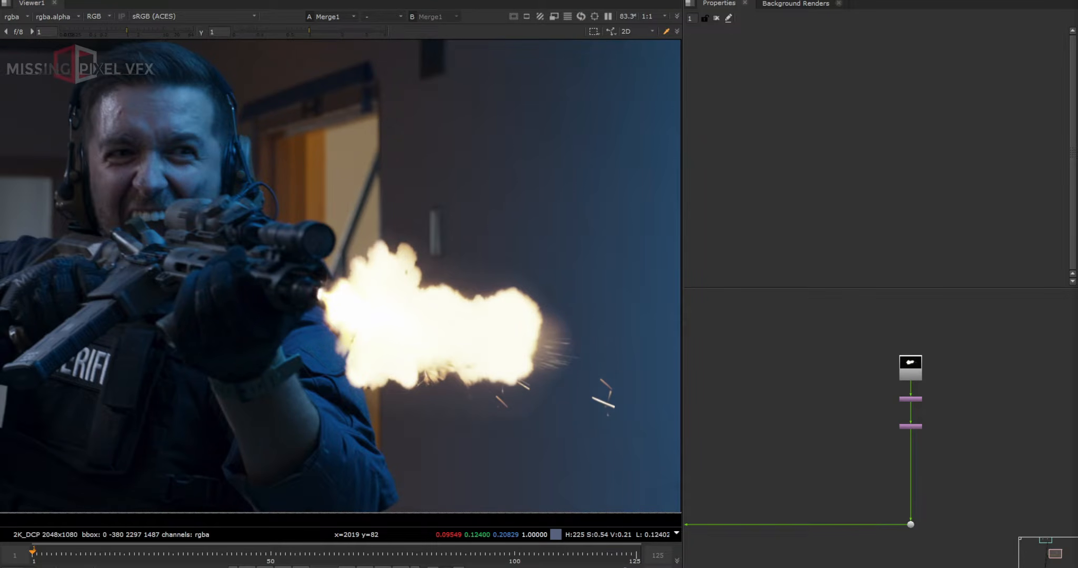
Step: Insert a Grade node between Reformat1 and Transform1 and set its whitepoint to 1.91
left_click(896, 370)
key("g")
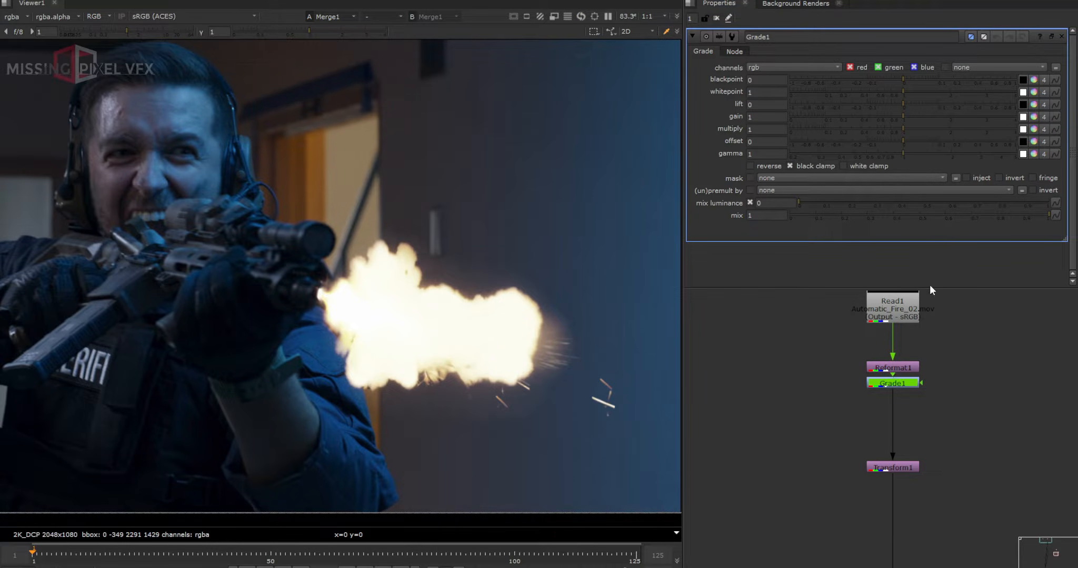
left_click(767, 93)
key("Up")
key("Up")
key("Up")
key("Up")
key("Up")
key("Up")
key("Up")
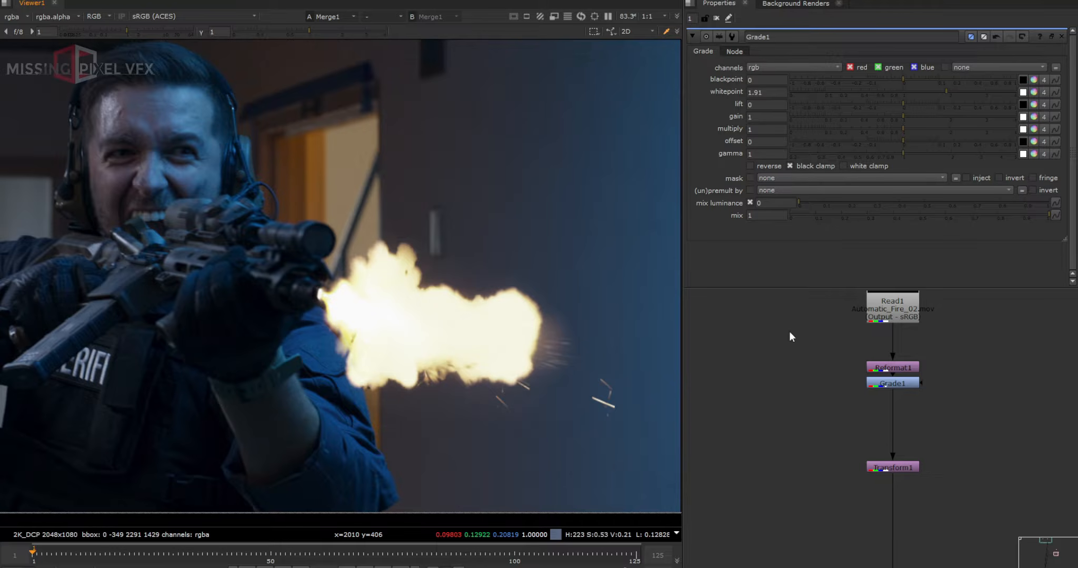
Step: Warm the flash by setting Grade1's gain to 1.43 for red and 0.845 for blue
left_click(1032, 117)
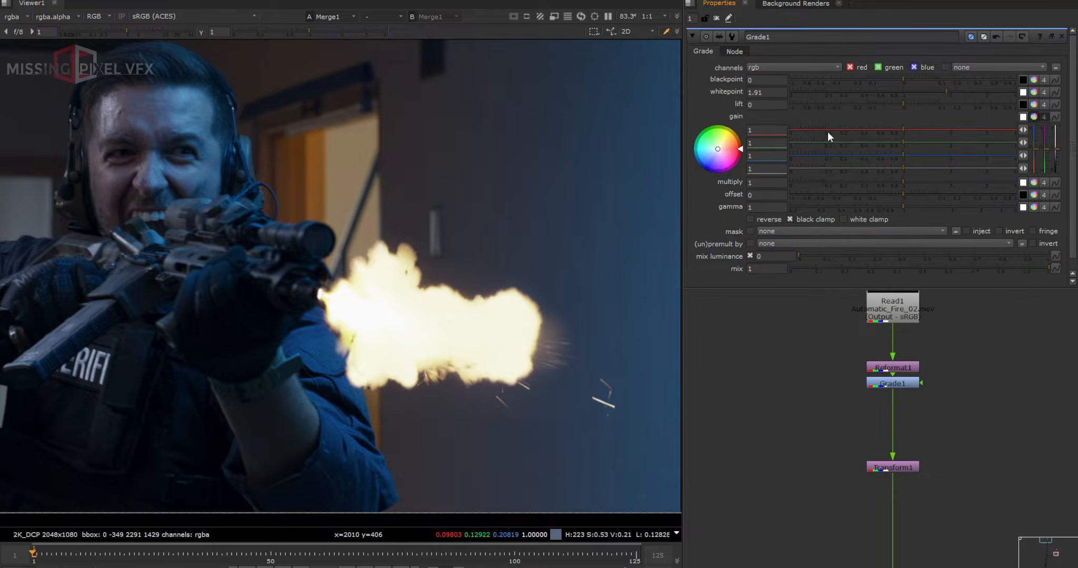
left_click(771, 129)
key("Up")
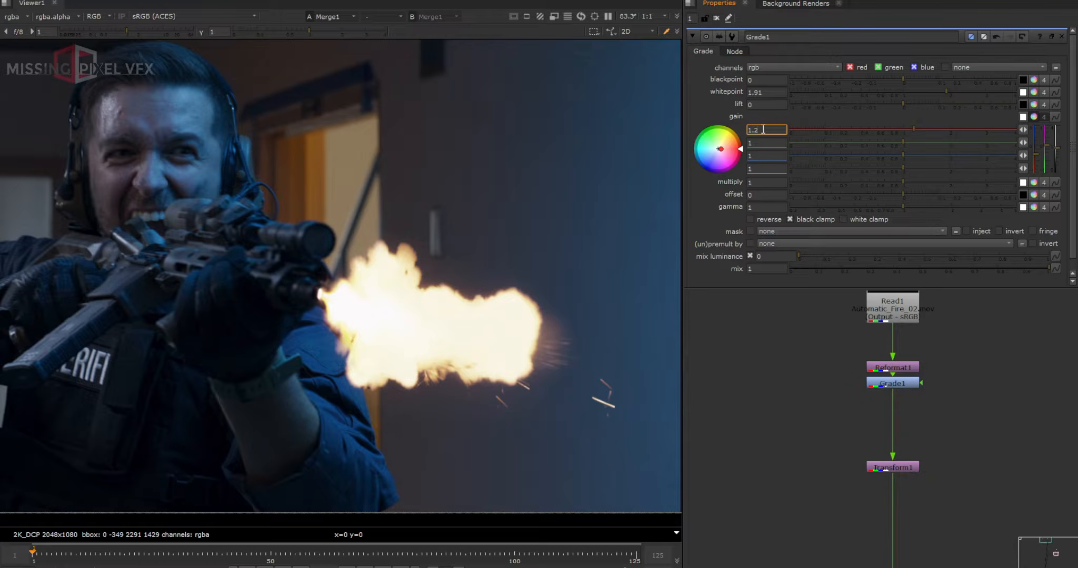
left_click(766, 155)
key("Right")
left_click(890, 385)
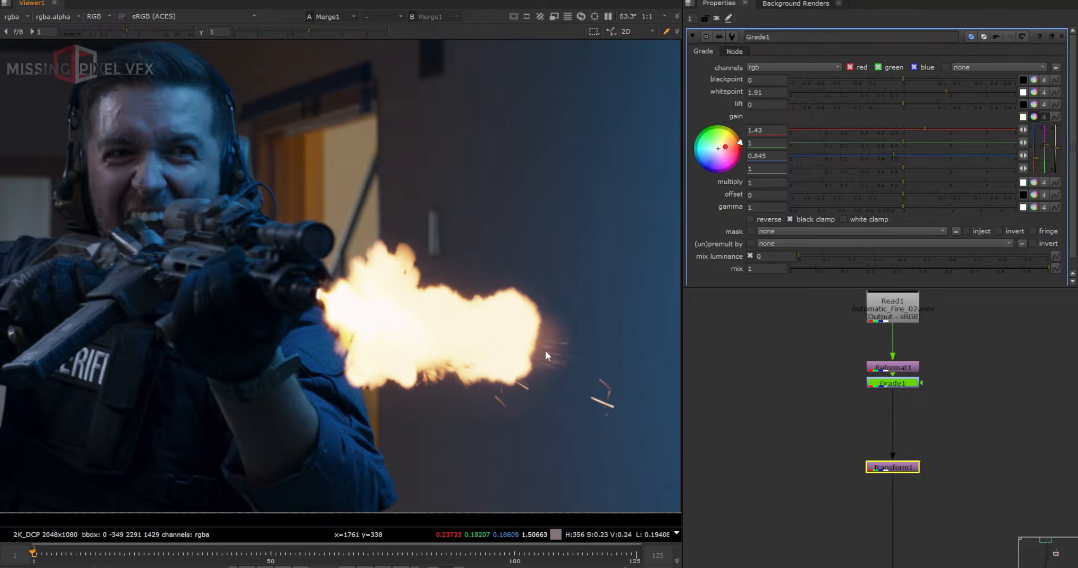
Step: Set Grade1's gamma to 0.8, judging the glow and sparks at the flash's far end
scroll(481, 320, "up", 7)
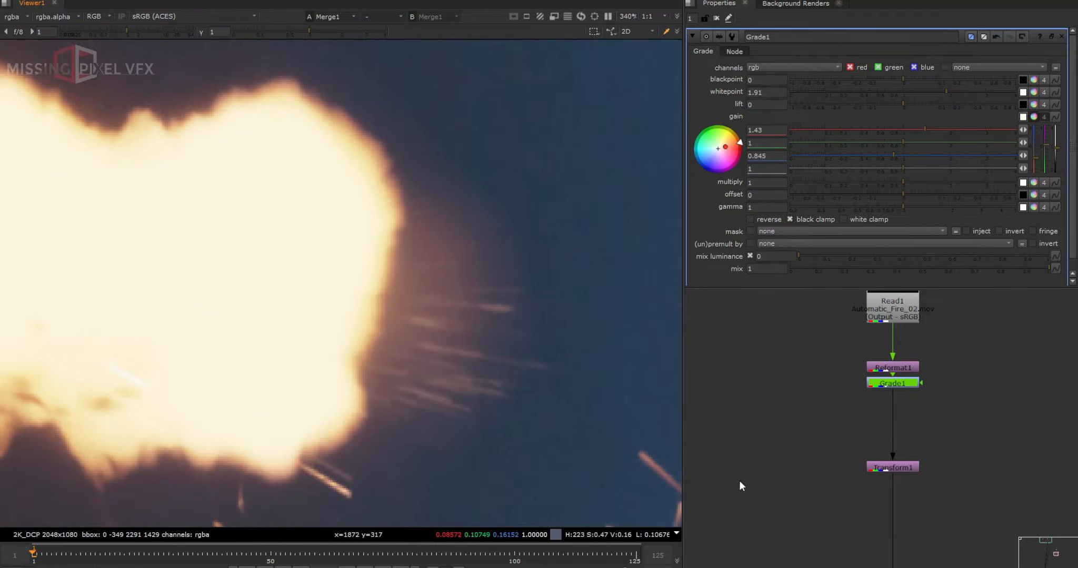
left_click_drag(899, 204, 883, 206)
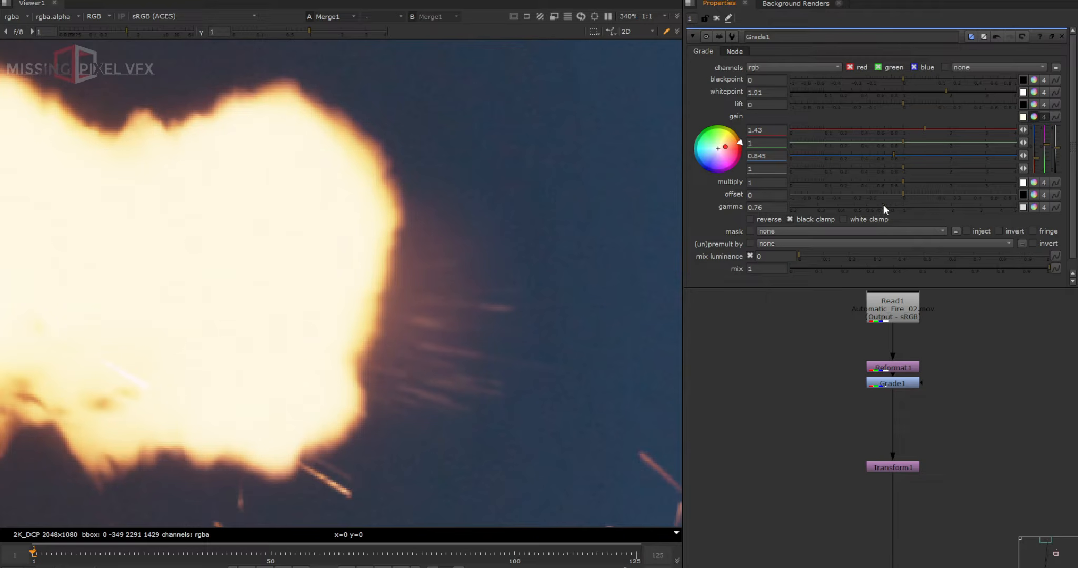
left_click_drag(781, 210, 741, 210)
type("0.8")
key("Return")
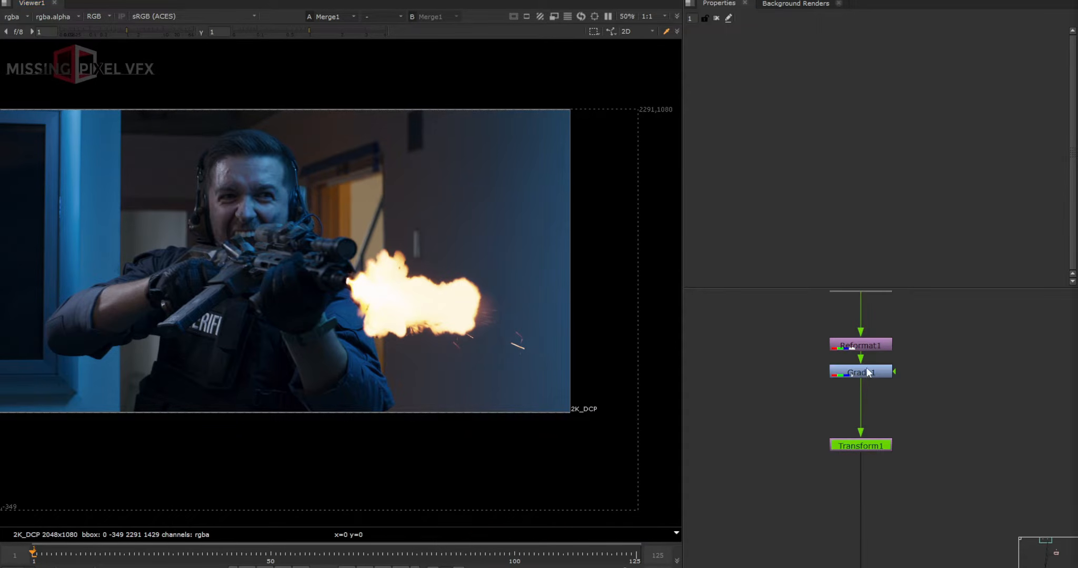
Step: Insert an Exposure node directly below Grade1 in the flash branch
left_click(869, 375)
key("Tab")
type("ex")
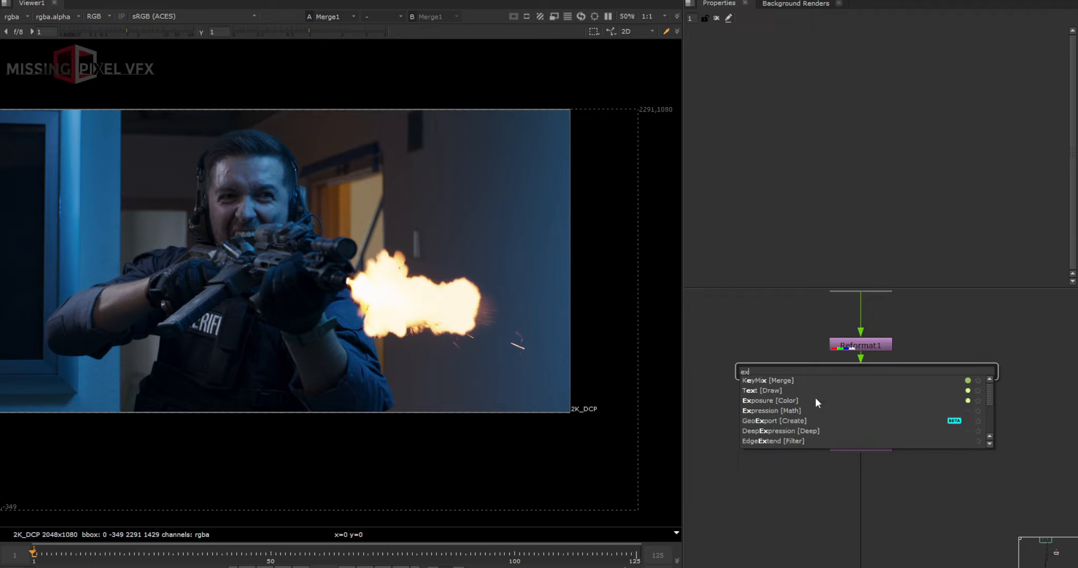
left_click(769, 400)
left_click(761, 118)
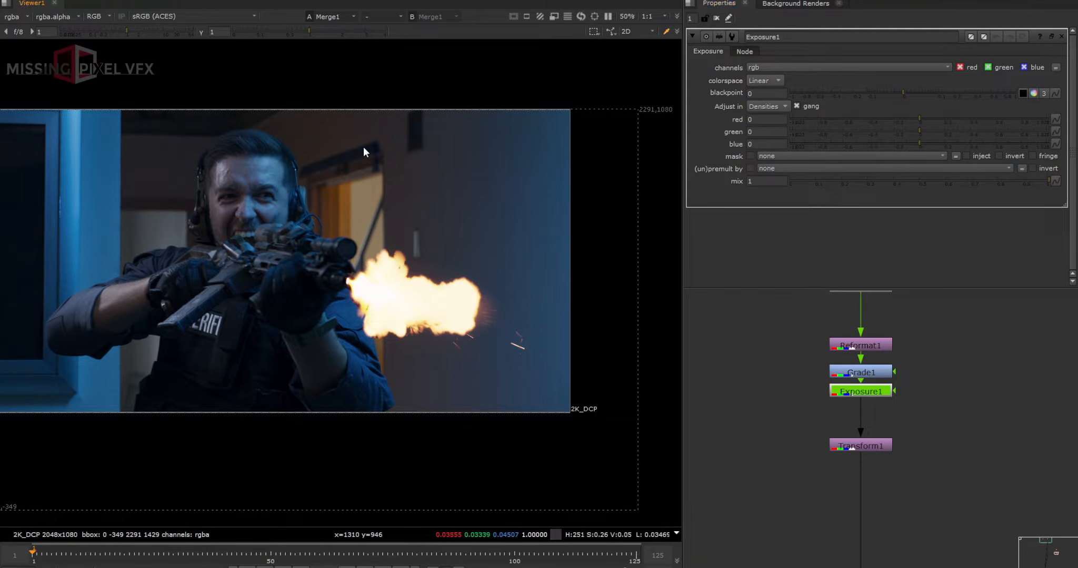
Step: Lower the viewer gain to 0.03, set Exposure1's ganged red, green and blue densities to 0.4, and reset the viewer gain
left_click_drag(122, 32, 70, 31)
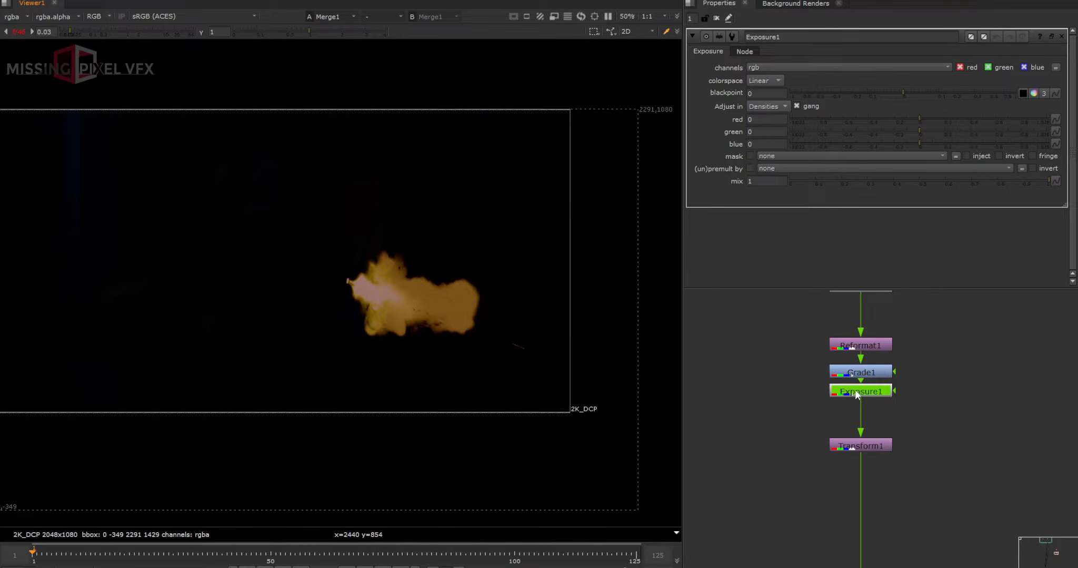
left_click(766, 119)
type("0.4")
key("Return")
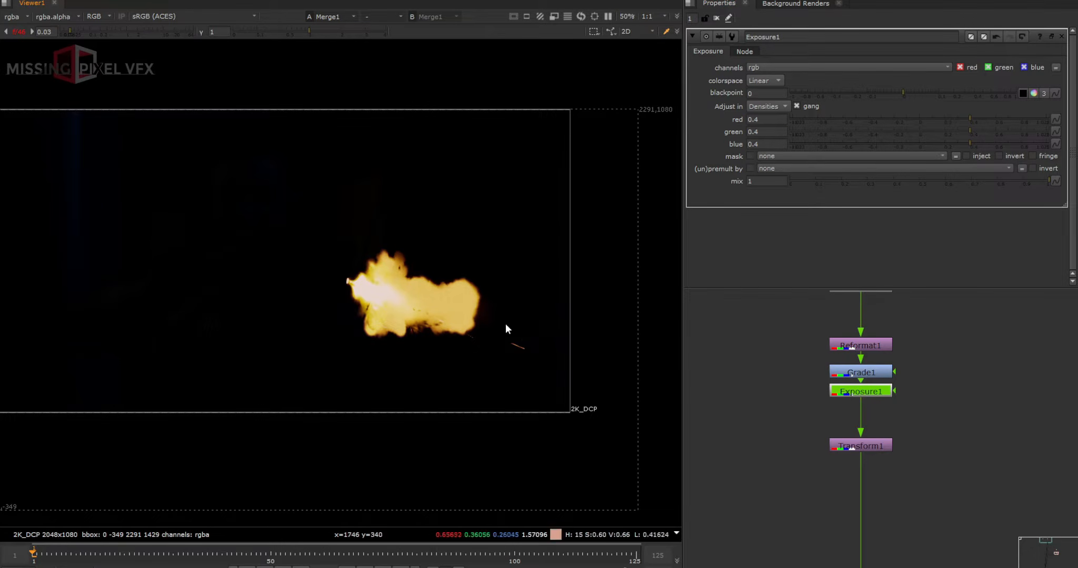
left_click(182, 32, "ctrl")
left_click(773, 371)
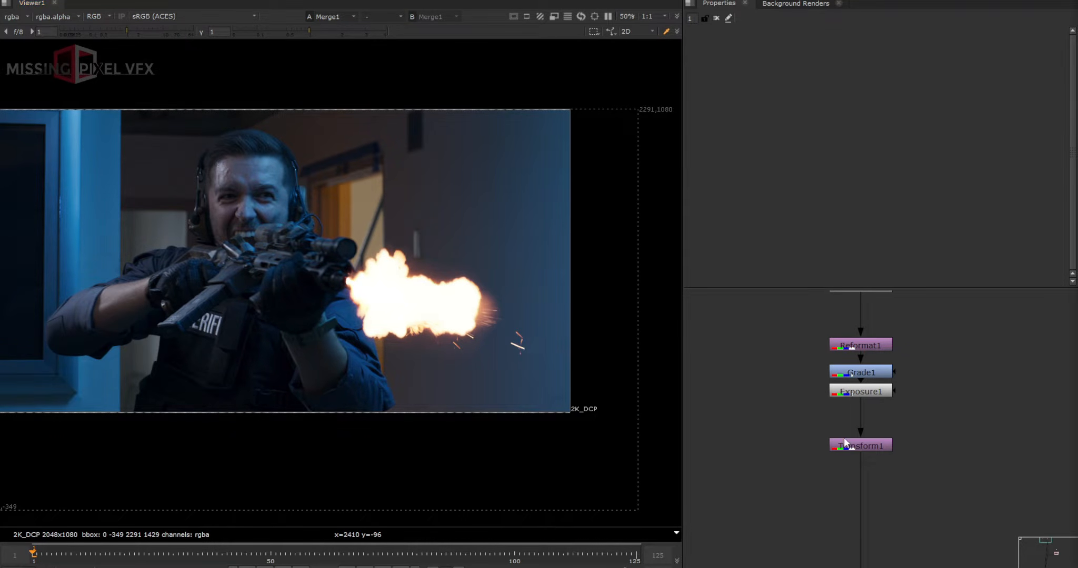
Step: Play back the opening frames to check the flash against the moving gun
scroll(844, 436, "down", 3)
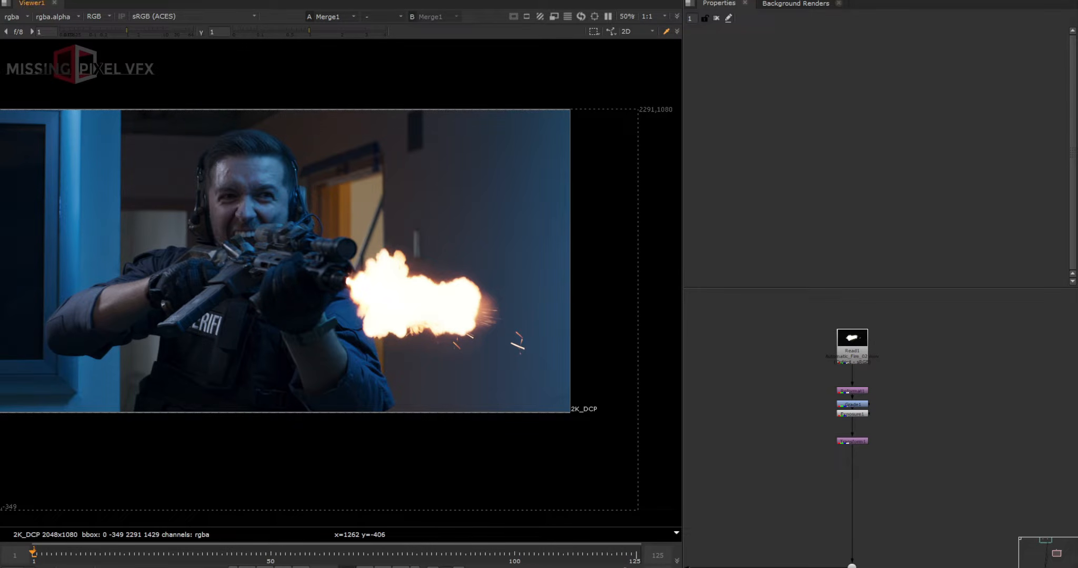
left_click(348, 566)
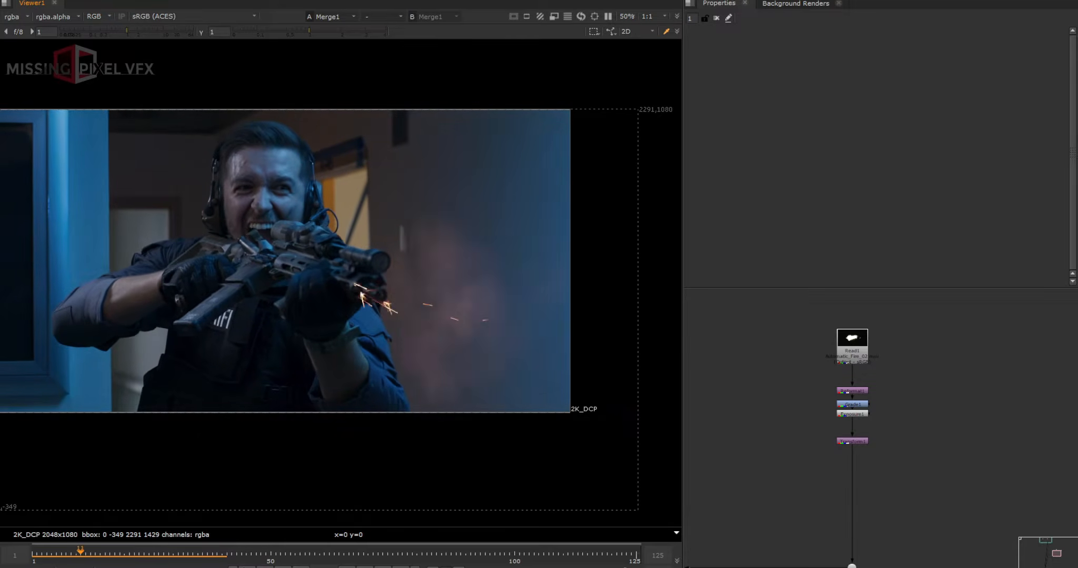
scroll(889, 473, "up", 3)
key("Tab")
type("f")
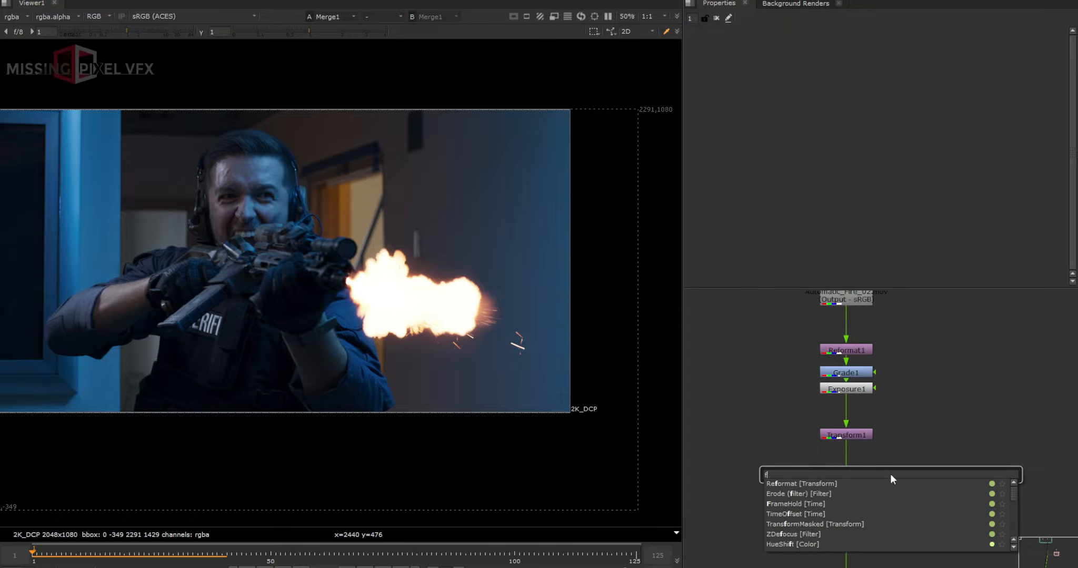
type("orma")
left_click(772, 485)
key("Delete")
Step: Add a FrameHold node held at frame 1 and place it between Exposure1 and Transform1
key("Tab")
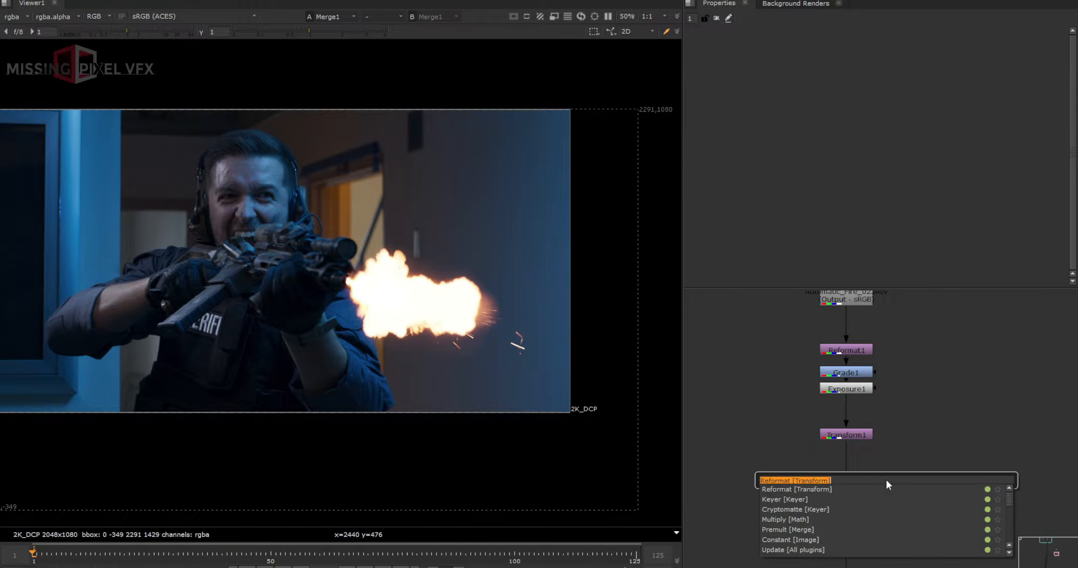
type("fra")
left_click(784, 496)
scroll(881, 487, "up", 2)
left_click_drag(890, 487, 855, 479)
scroll(854, 480, "down", 2)
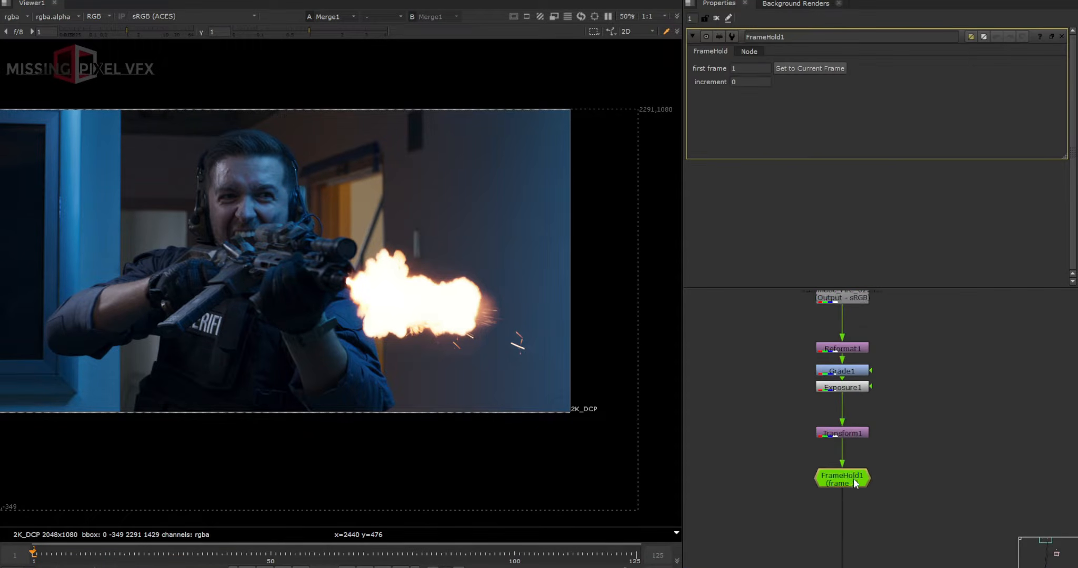
middle_click_drag(853, 479, 907, 498)
key("ctrl+shift+x")
left_click_drag(900, 496, 836, 432)
left_click(837, 457)
scroll(839, 457, "up", 2)
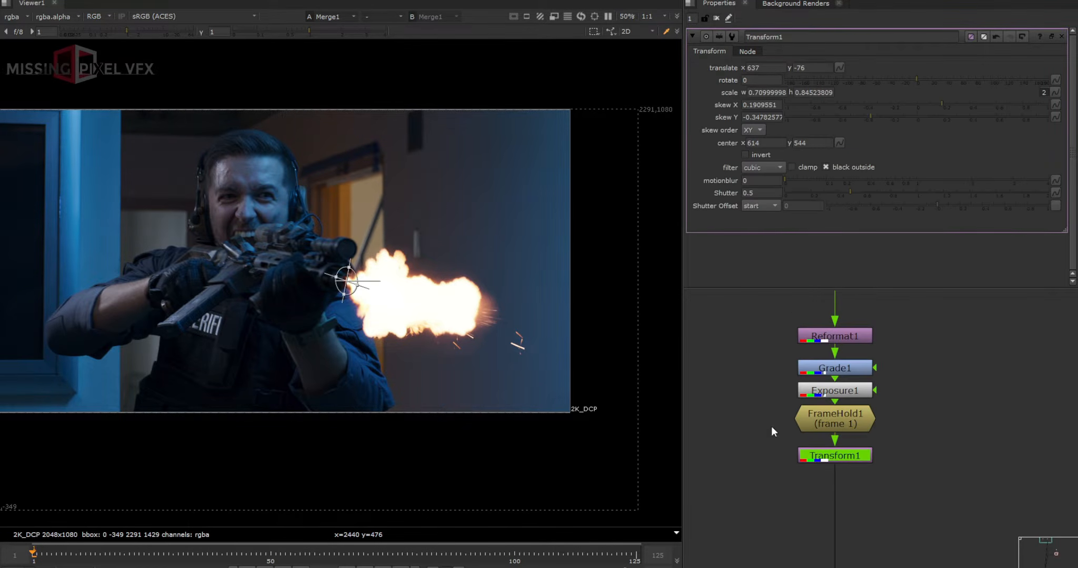
Step: Add a second Transform below Transform1 and move its pivot to the muzzle at 1254, 466
left_click(883, 497)
left_click(840, 462)
key("t")
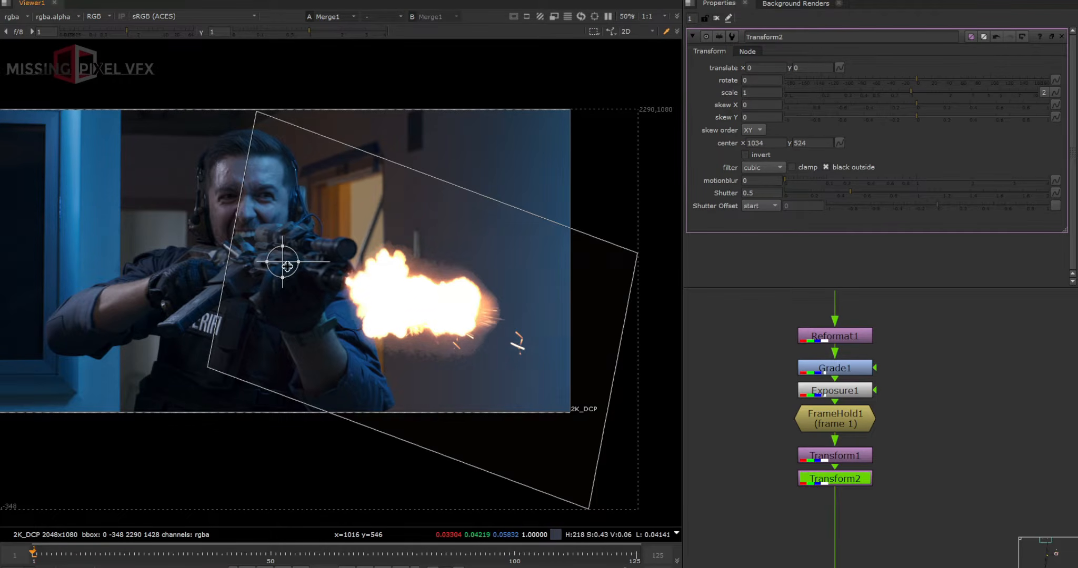
left_click_drag(282, 261, 344, 280, "ctrl")
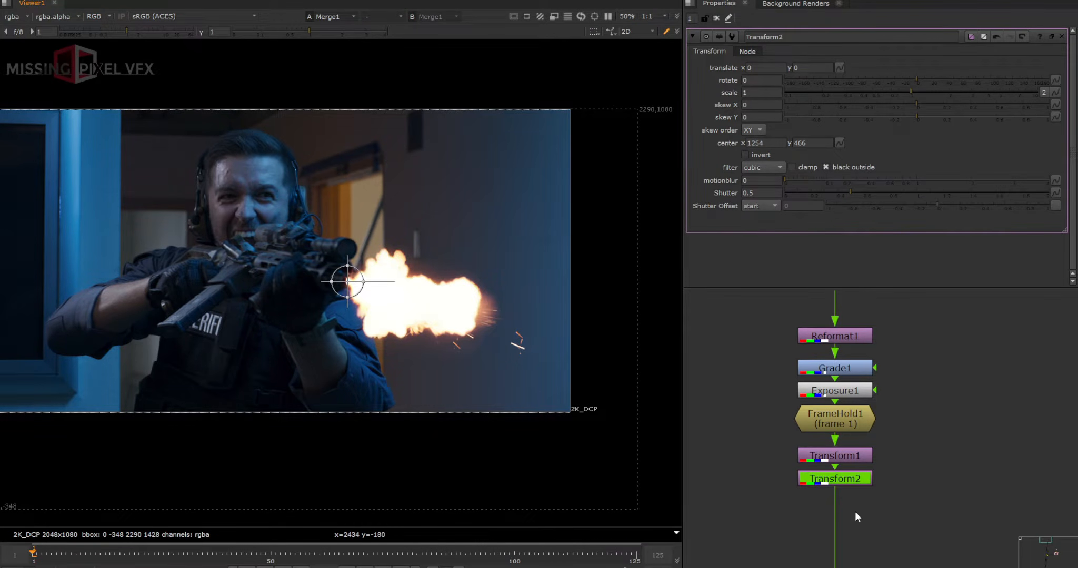
Step: Lower Merge1's mix so the plate shows through the muzzle flash
scroll(855, 512, "down", 5)
scroll(750, 422, "up", 5)
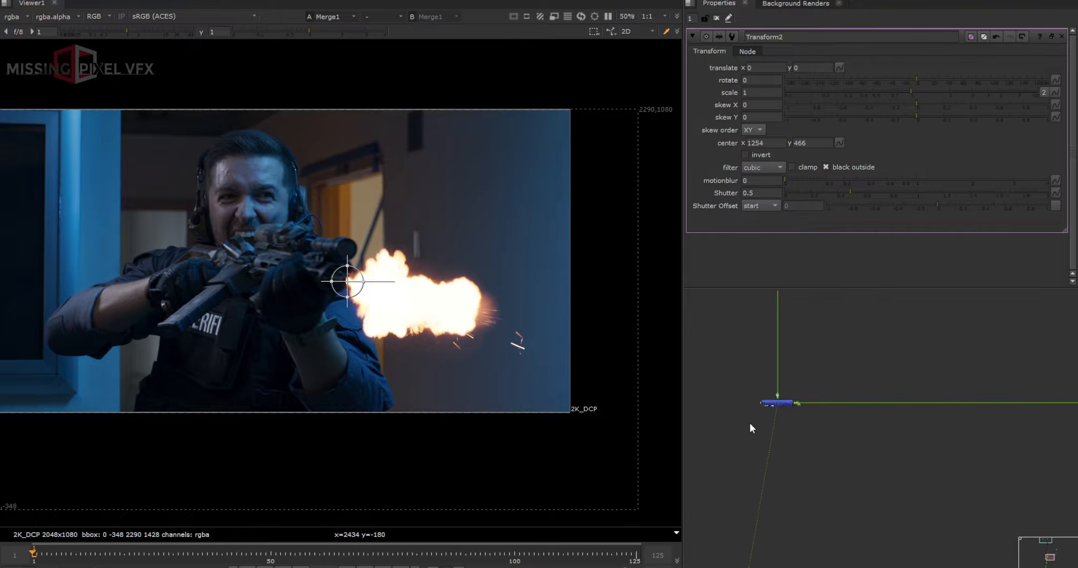
double_click(784, 401)
left_click_drag(792, 176, 779, 174)
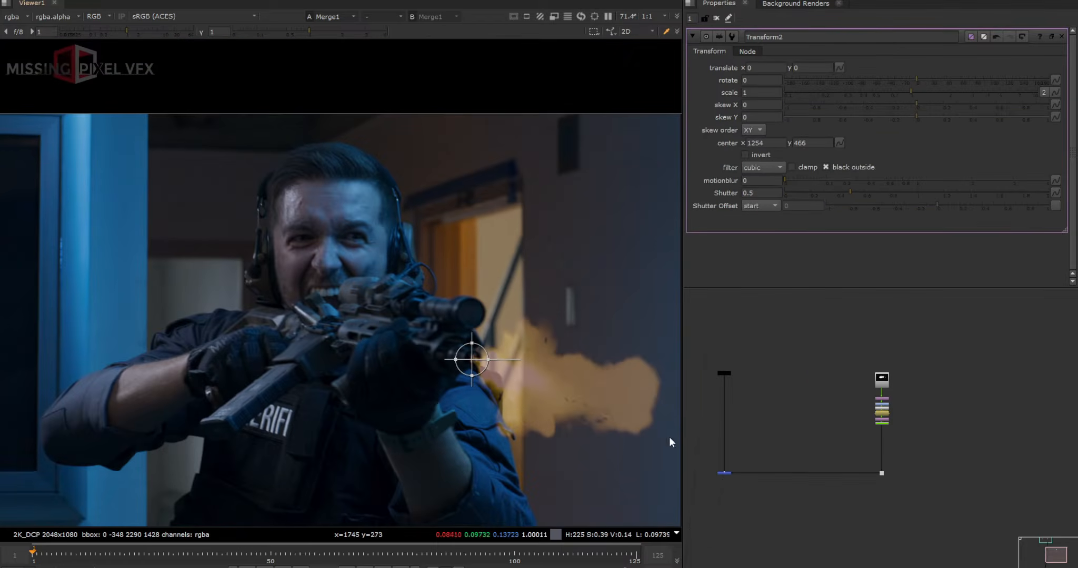
Step: Key Transform2's translate at frame 1 and move the flash to 72.8, -13.6 at frame 4 to follow the muzzle
scroll(478, 360, "up", 6)
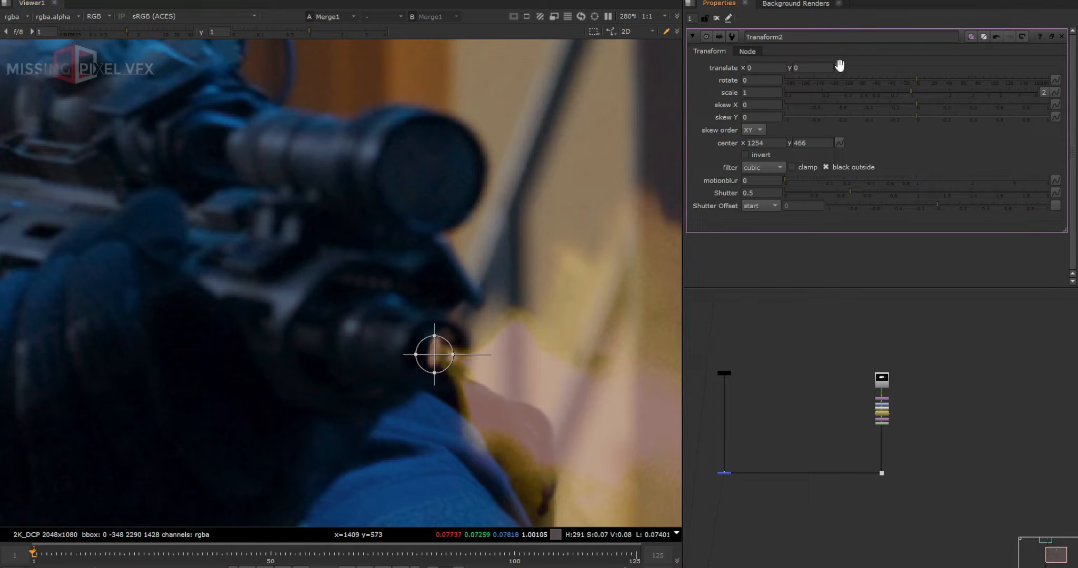
left_click(839, 68)
left_click(849, 71)
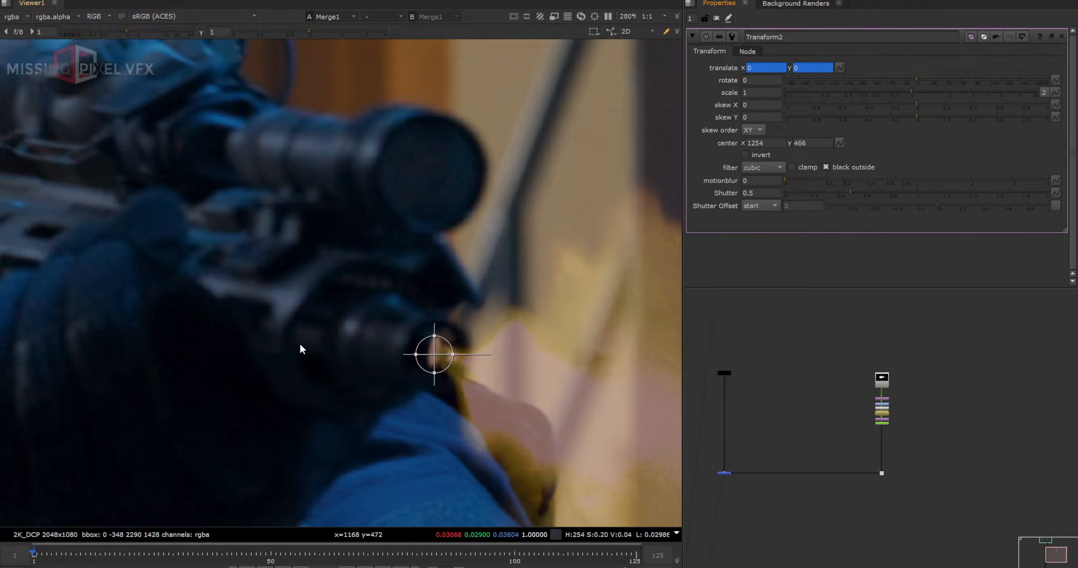
key("Right")
key("Right")
key("Right")
left_click_drag(435, 358, 549, 385)
middle_click_drag(568, 380, 415, 380)
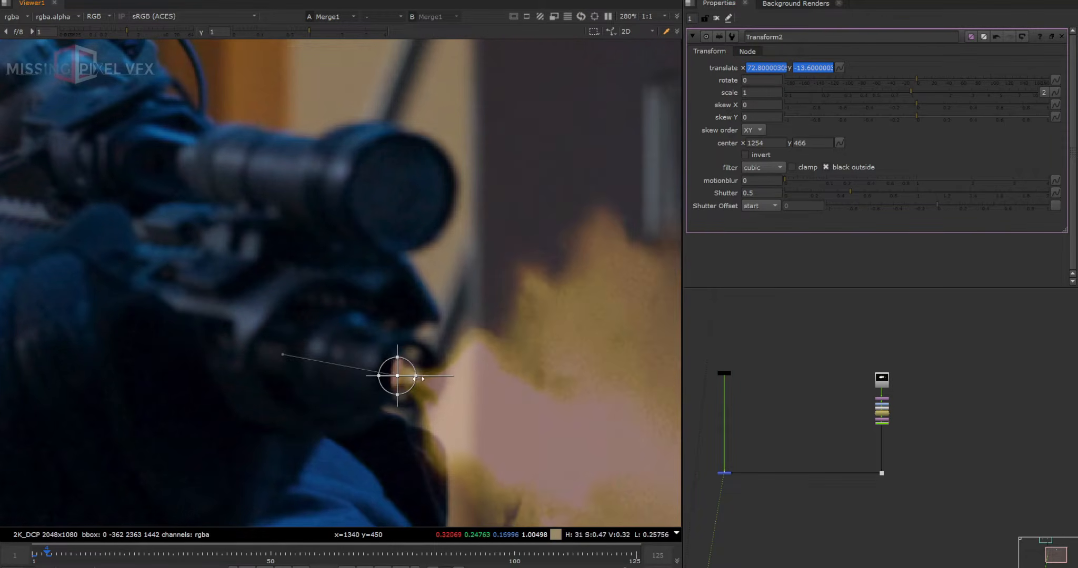
Step: Refine Transform2's translate at frame 4 to 79, -13.8 and step back through the frames to check the alignment
scroll(415, 380, "up", 1)
left_click_drag(388, 375, 402, 376)
key("Left")
key("Left")
key("Left")
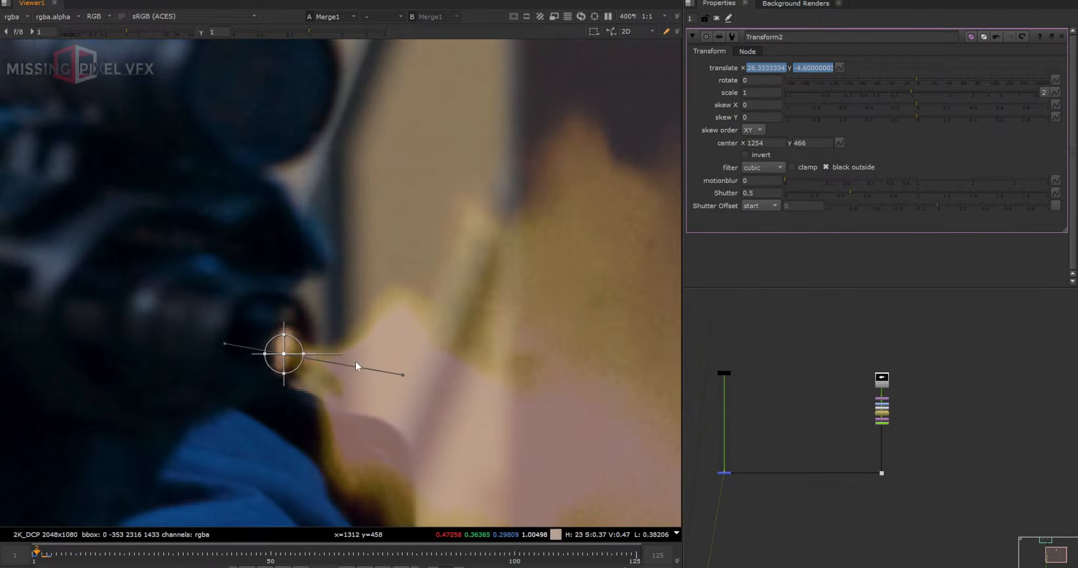
Step: Advance several frames beyond frame 4 and key Transform2's translate so the flash sits on the muzzle's lower position
key("Right")
key("Right")
key("Right")
key("Right")
scroll(324, 361, "down", 2)
key("Right")
key("Right")
key("Right")
key("Right")
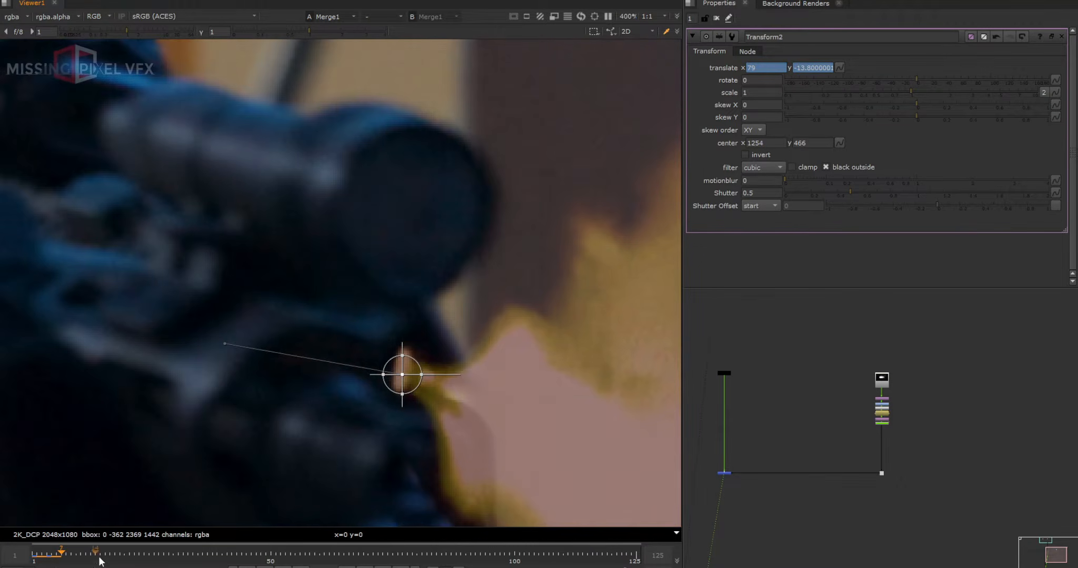
left_click_drag(406, 340, 433, 402)
Step: Add an in-between key to Transform2's translate near frame 6, moving the flash down to follow the muzzle
scroll(447, 384, "up", 3)
key("Left")
key("Left")
key("Left")
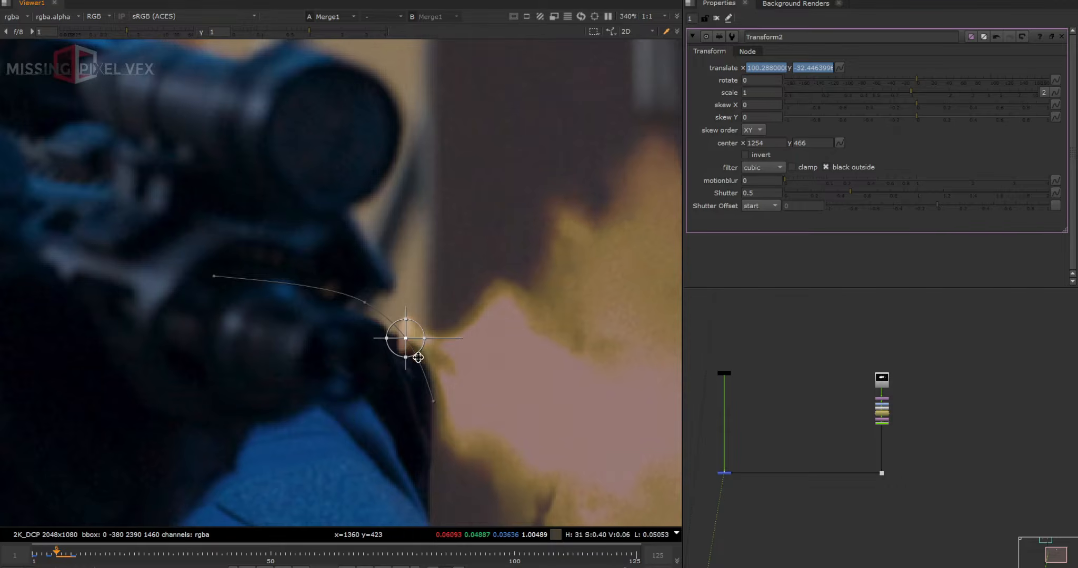
left_click_drag(408, 344, 412, 391)
Step: Key Transform2's translate at frame 14 to 80.2, -60.4 and check the muzzle alignment on the neighbouring frames
key("Right")
key("Right")
key("Right")
key("Right")
key("Right")
key("Right")
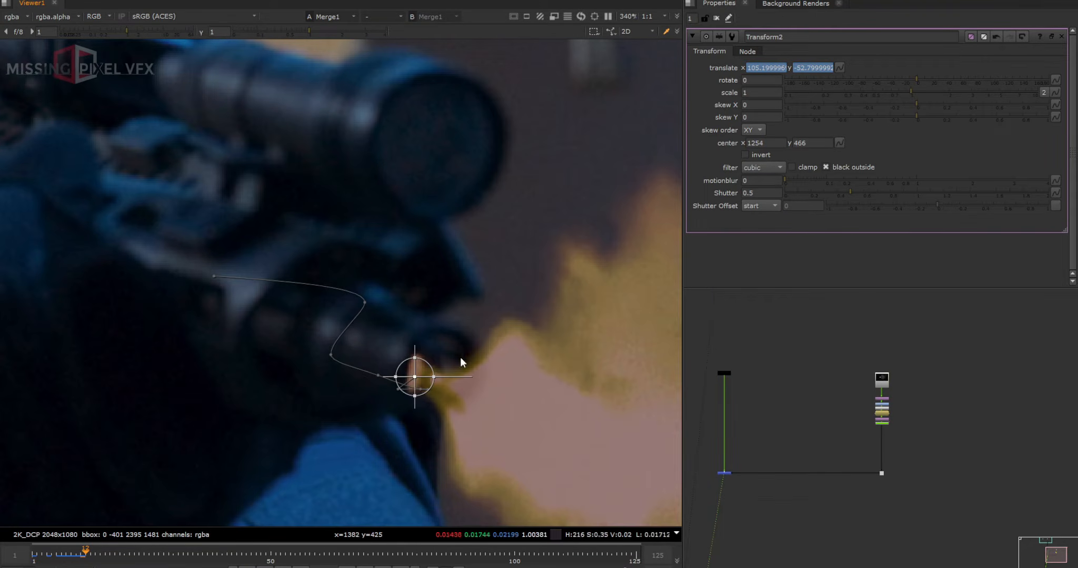
key("Right")
key("Right")
left_click_drag(415, 378, 367, 390)
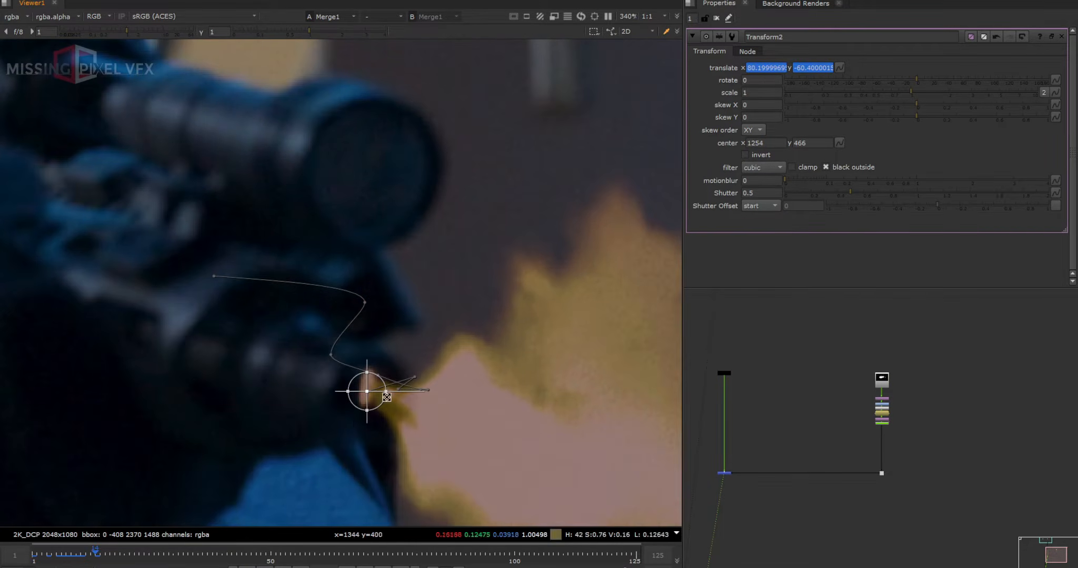
key("Left")
key("Right")
key("Right")
key("Right")
key("Right")
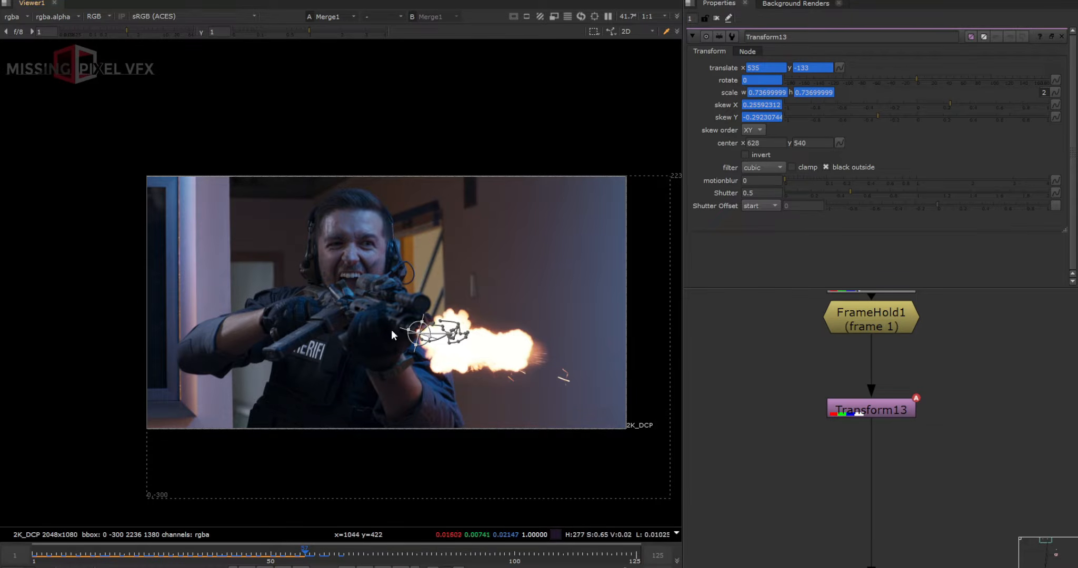
Step: Close the open node properties and delete FrameHold1 between Exposure1 and Transform13
left_click_drag(793, 384, 943, 429)
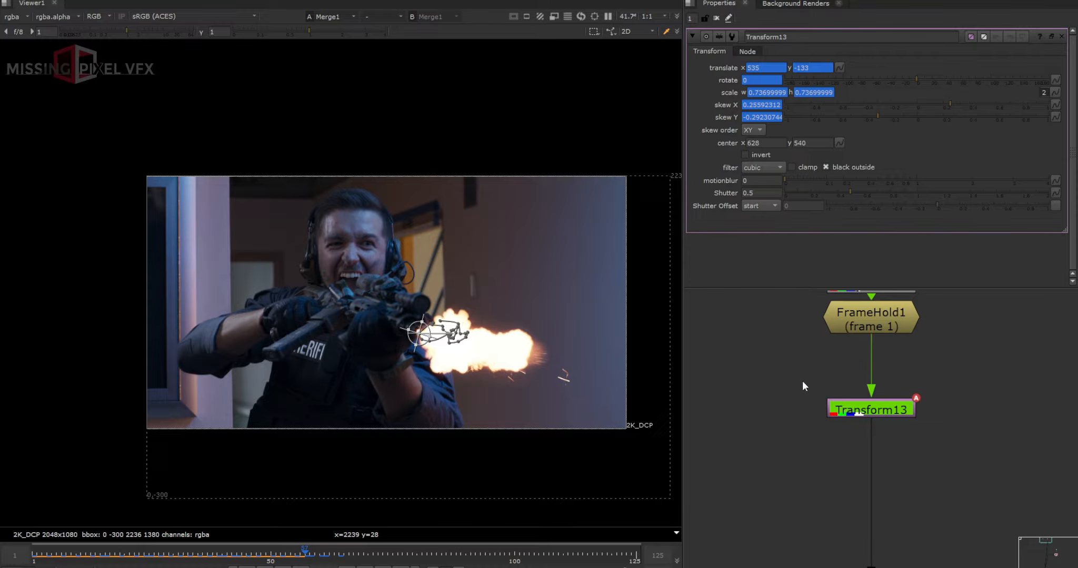
left_click(800, 449)
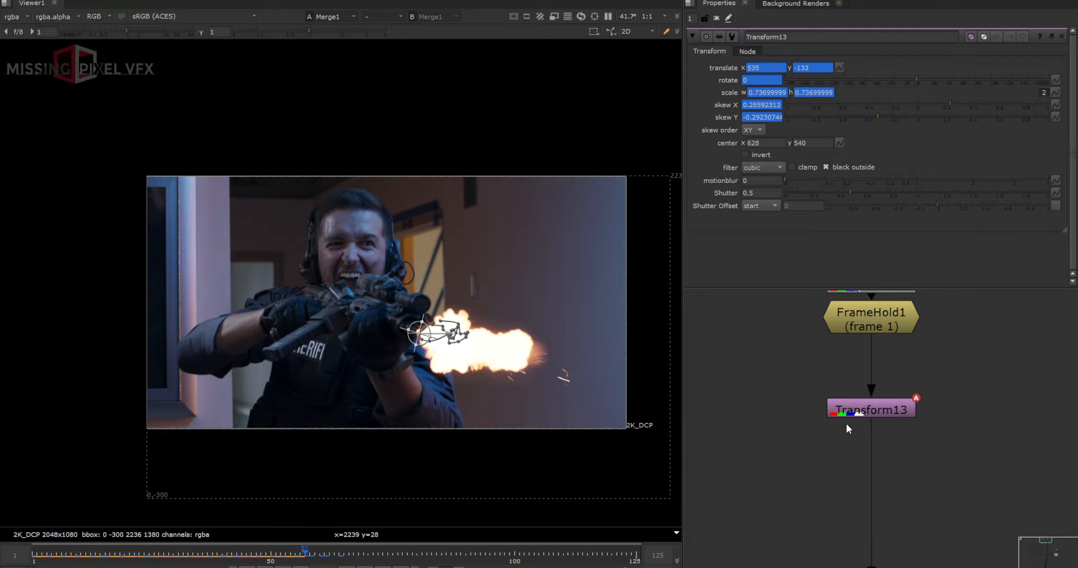
key("ctrl+shift+a")
scroll(893, 364, "down", 3)
middle_click_drag(893, 364, 873, 434)
left_click(873, 435)
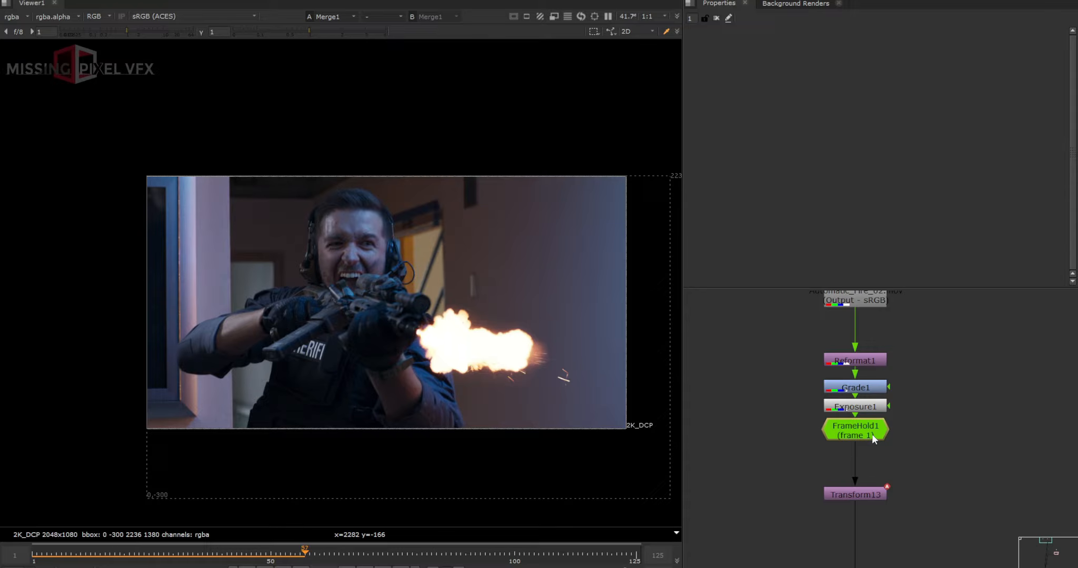
key("Delete")
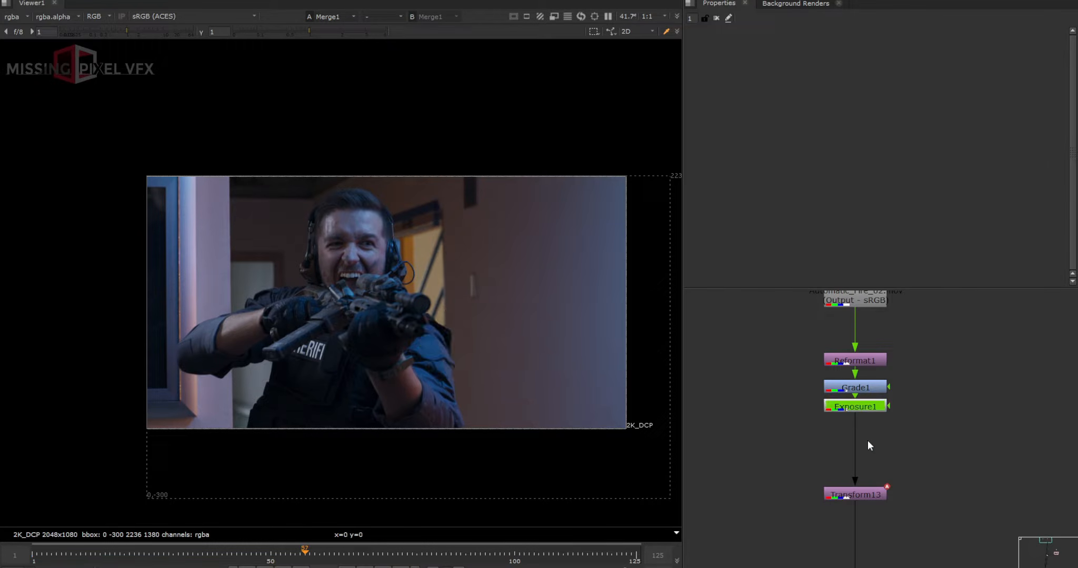
Step: Scrub the flash clip from Exposure1, add a Retime node fed by Exposure1 and view its output
key("1")
left_click(799, 427)
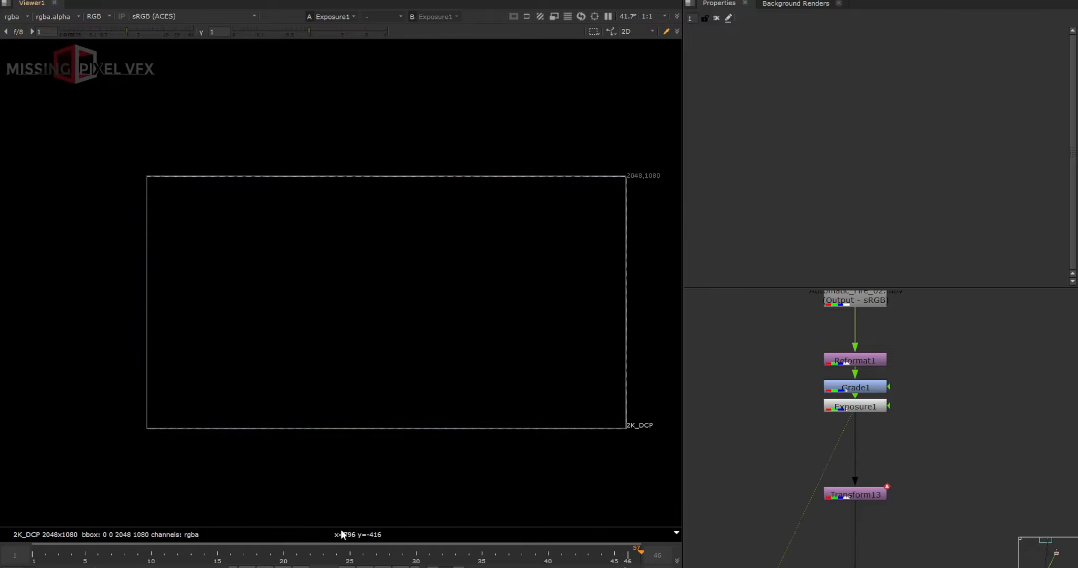
left_click(363, 567)
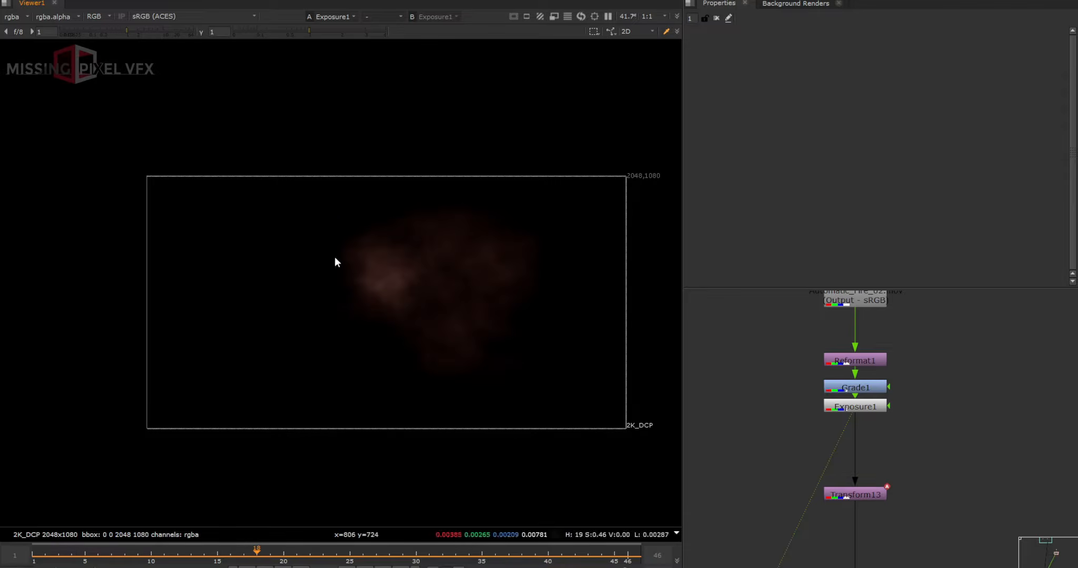
left_click(948, 434)
key("Tab")
type("ret")
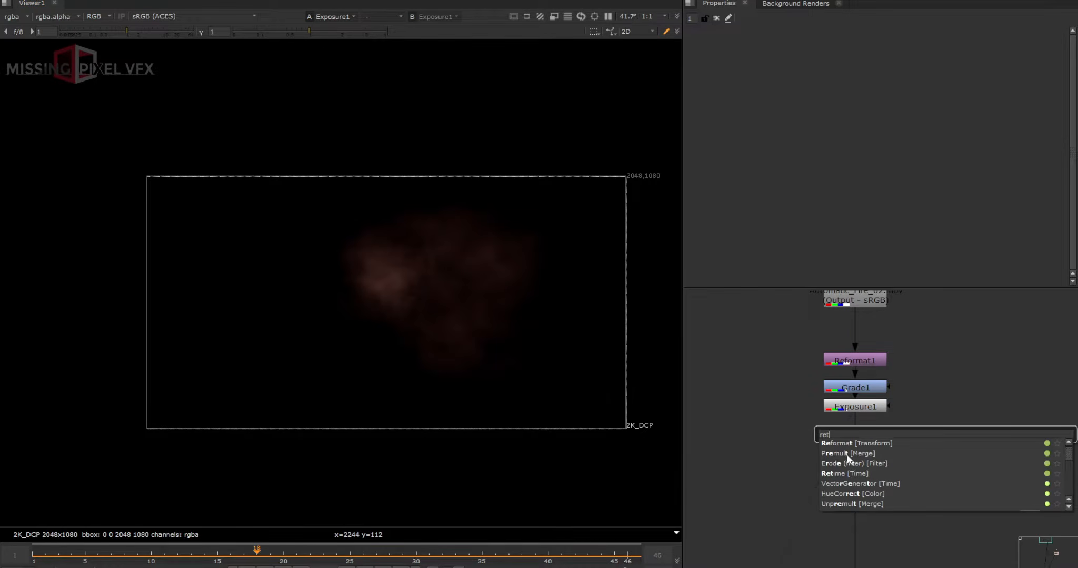
left_click(848, 473)
left_click_drag(946, 419, 876, 409)
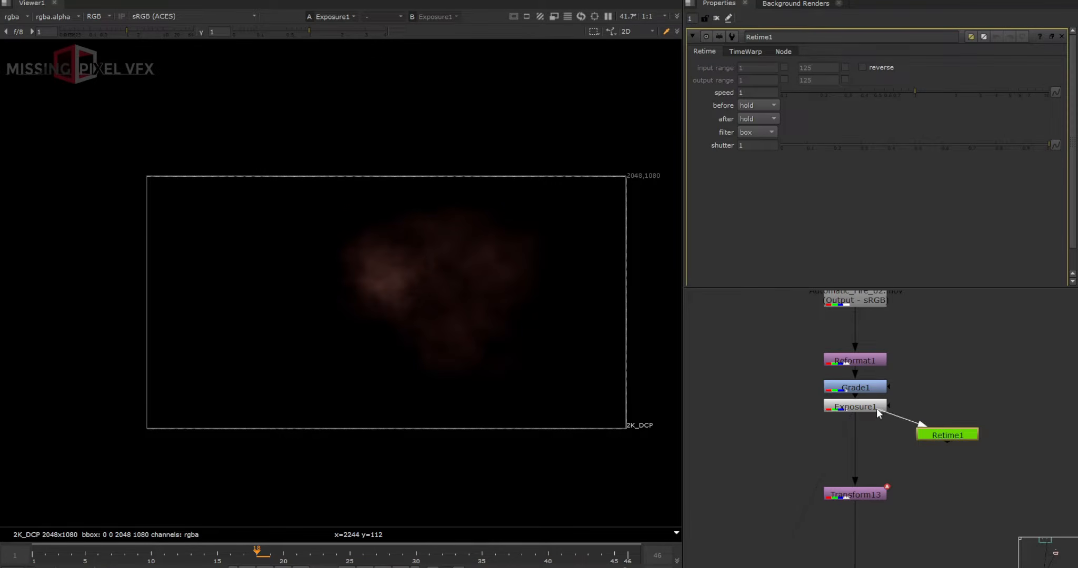
key("1")
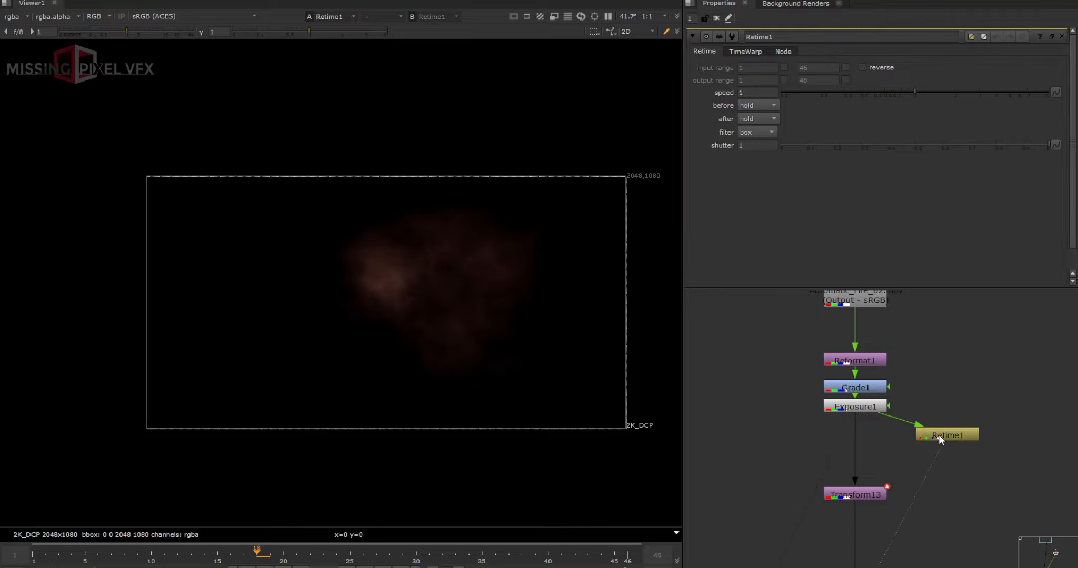
Step: Enable Retime1's input range and limit it to frames 1 to 15
left_click(783, 66)
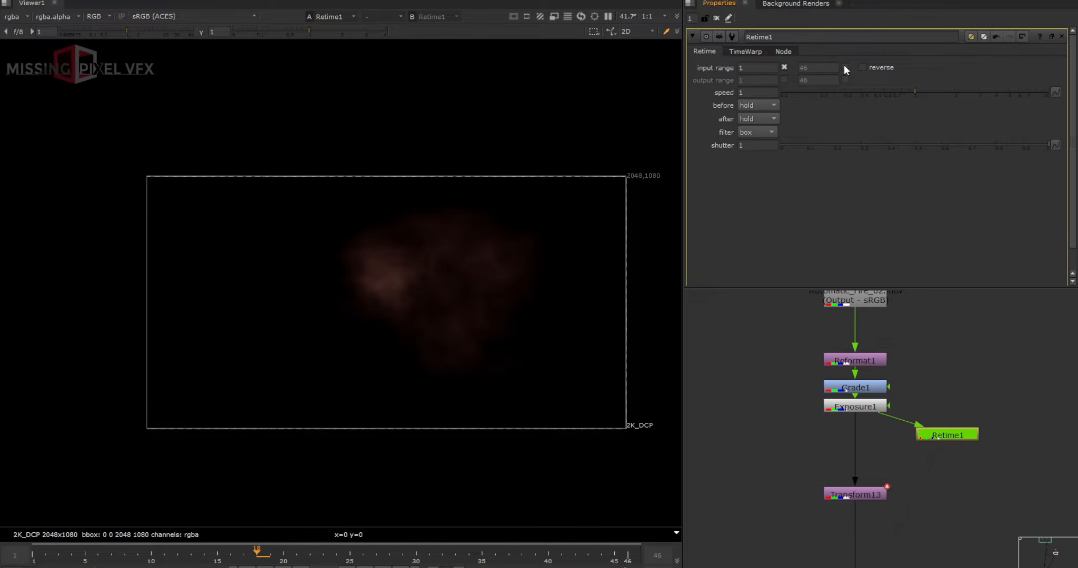
left_click(843, 67)
key("Return")
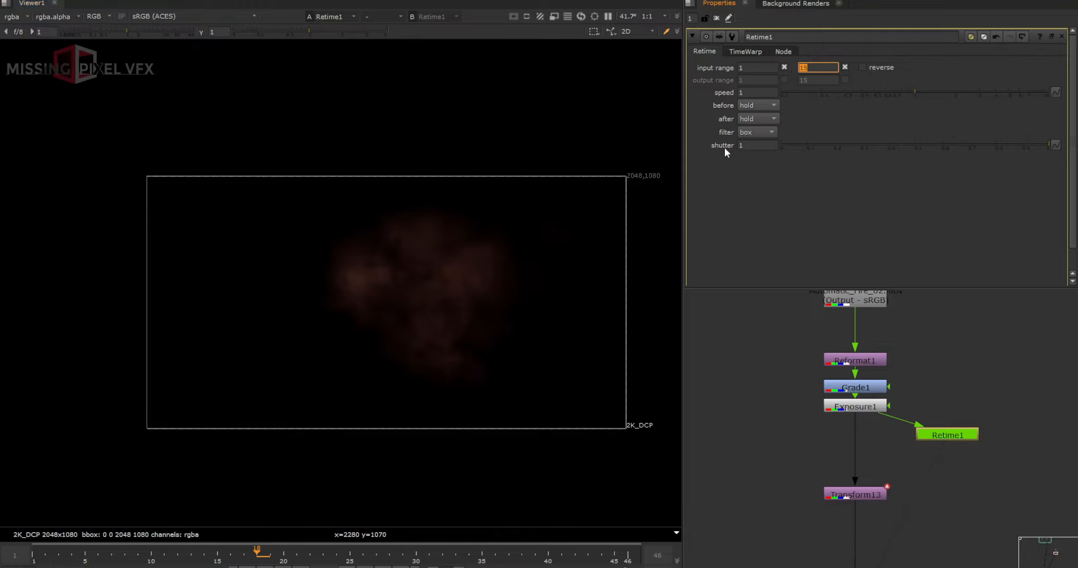
Step: Return to the first frame and set Retime1's filter to none with before and after both on loop
left_click(246, 567)
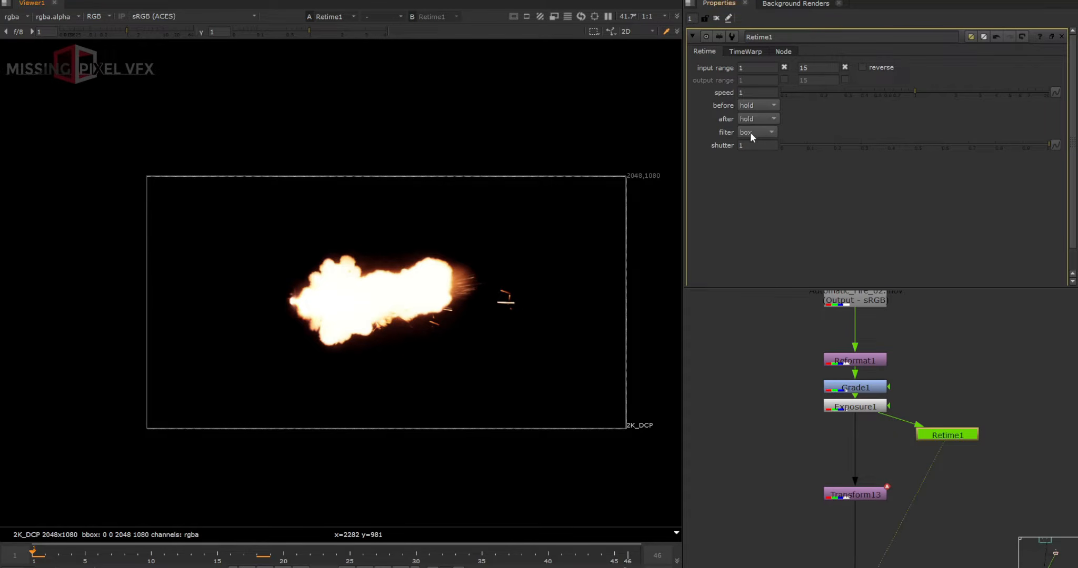
left_click(765, 109)
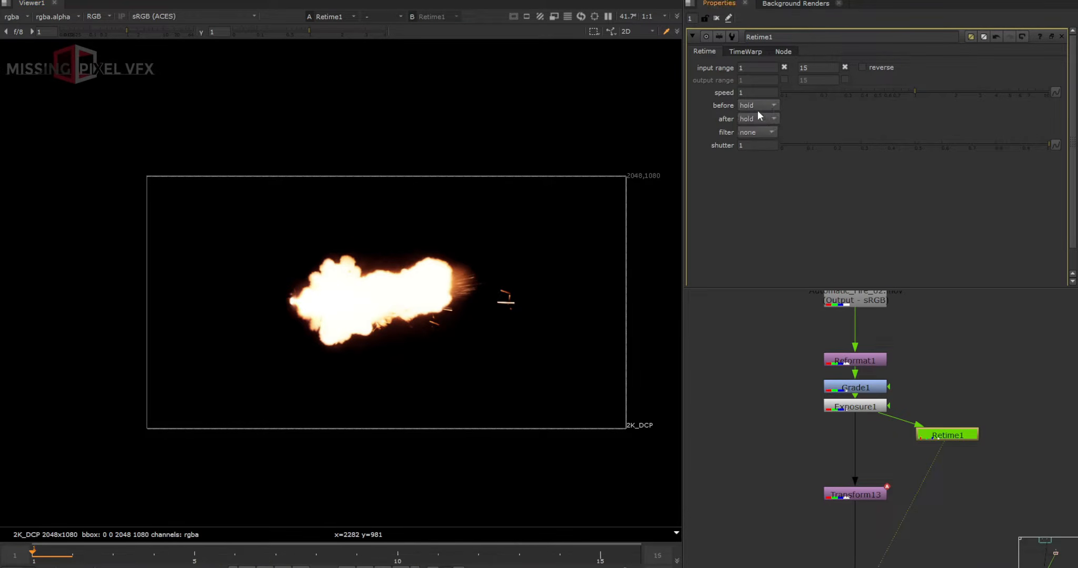
left_click(756, 118)
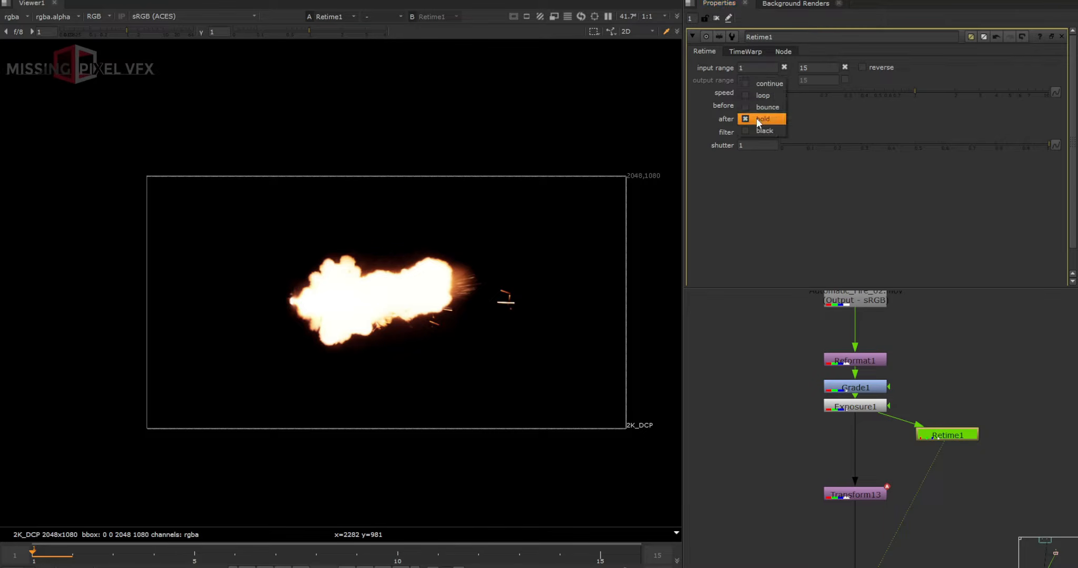
left_click(768, 98)
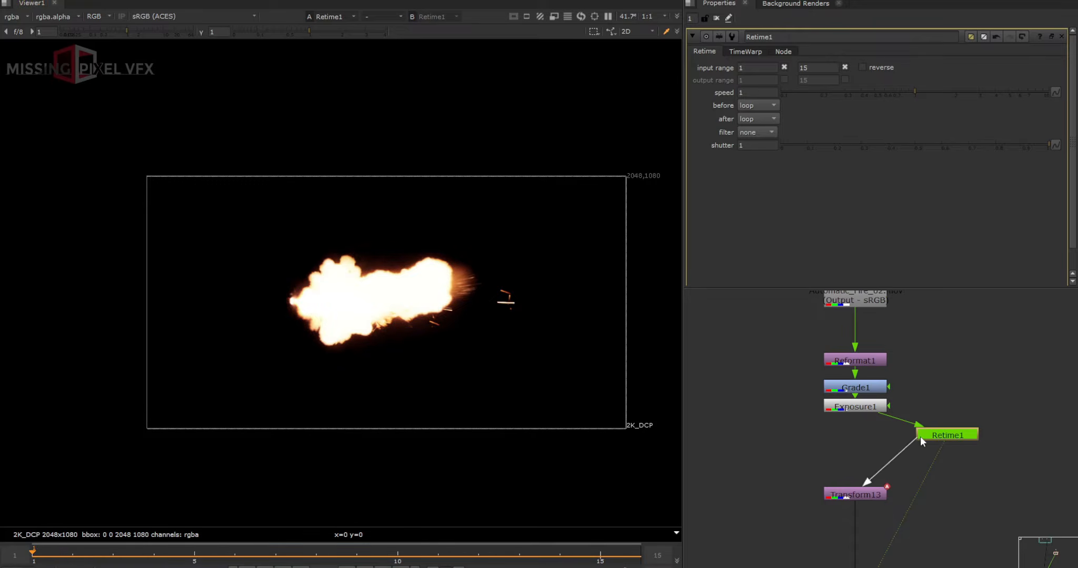
Step: Insert Retime1 between Exposure1 and Transform13 and view the composite from Merge1
left_click_drag(919, 436, 758, 485)
scroll(865, 448, "down", 3)
key("f")
scroll(837, 473, "up", 3)
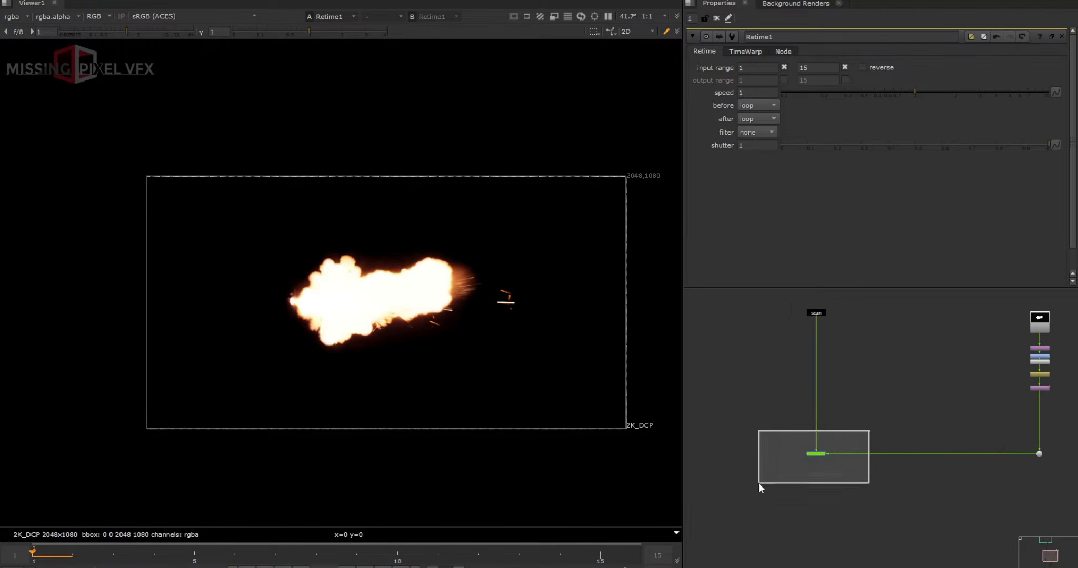
key("1")
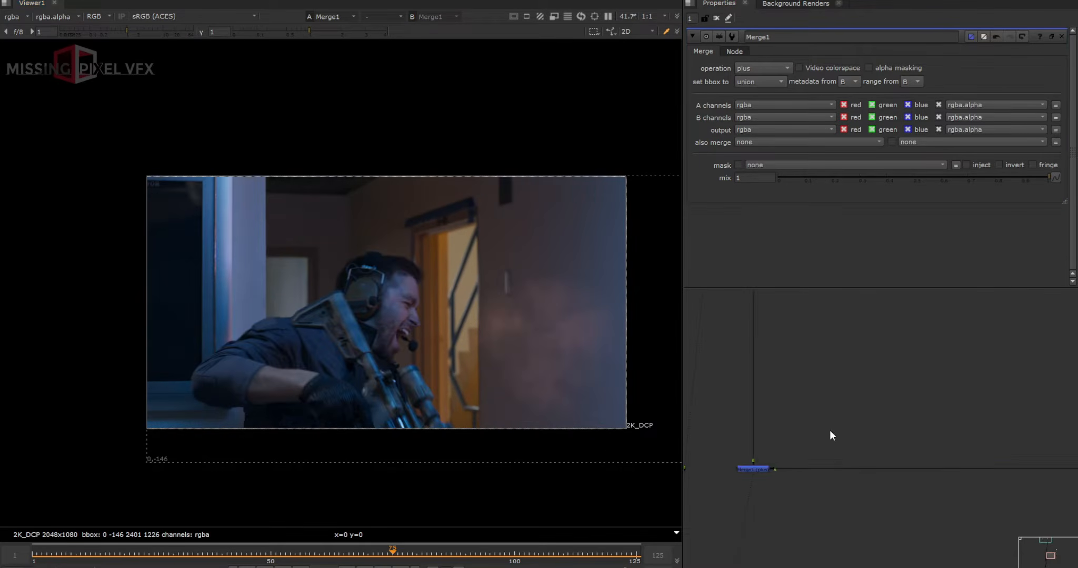
Step: Move Exposure1 further down the flash branch to leave room for another node below Grade1
scroll(829, 436, "down", 5)
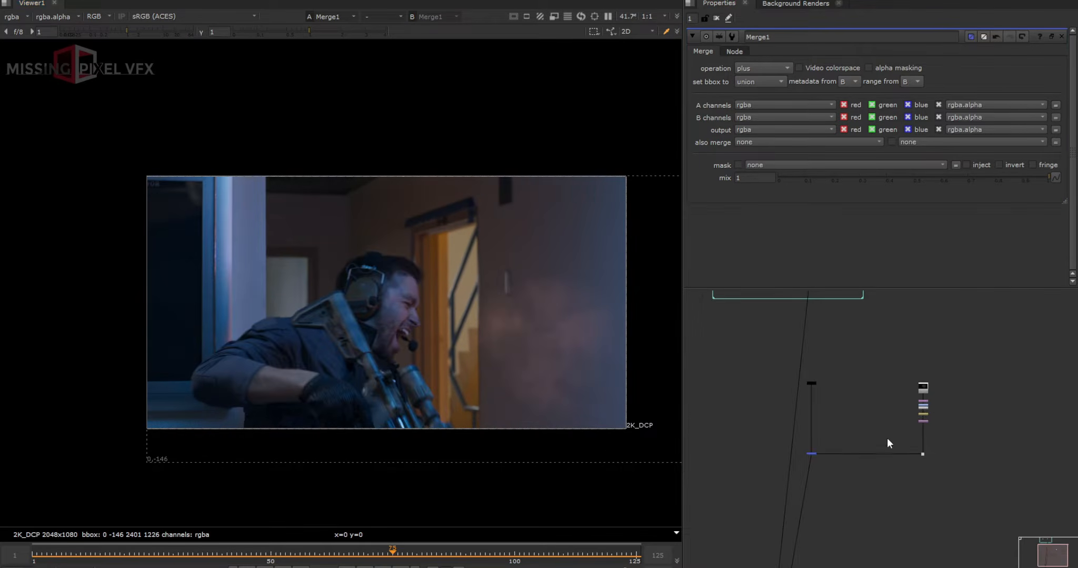
scroll(918, 399, "up", 5)
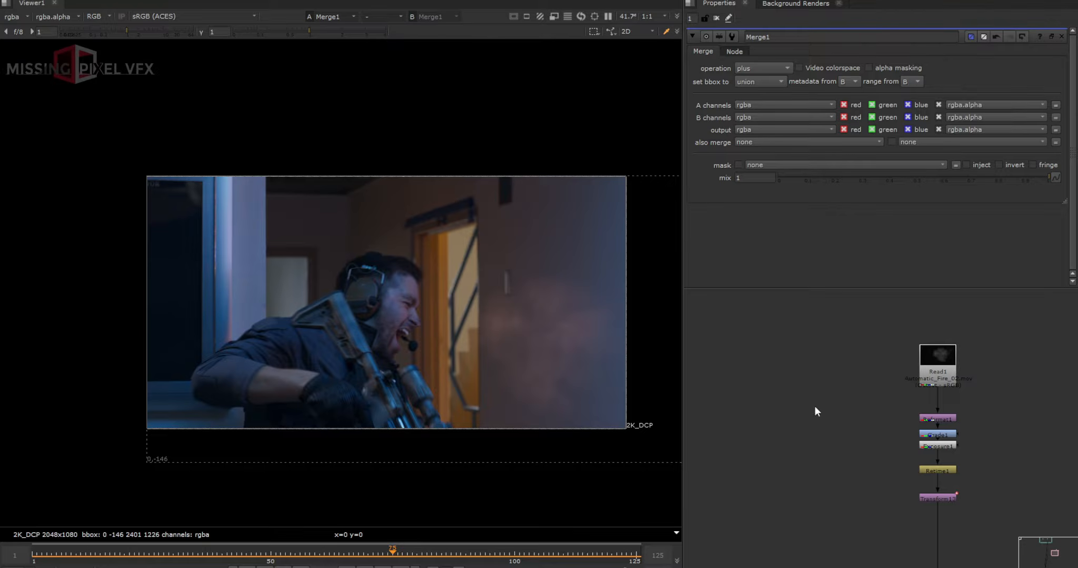
middle_click_drag(885, 480, 842, 539)
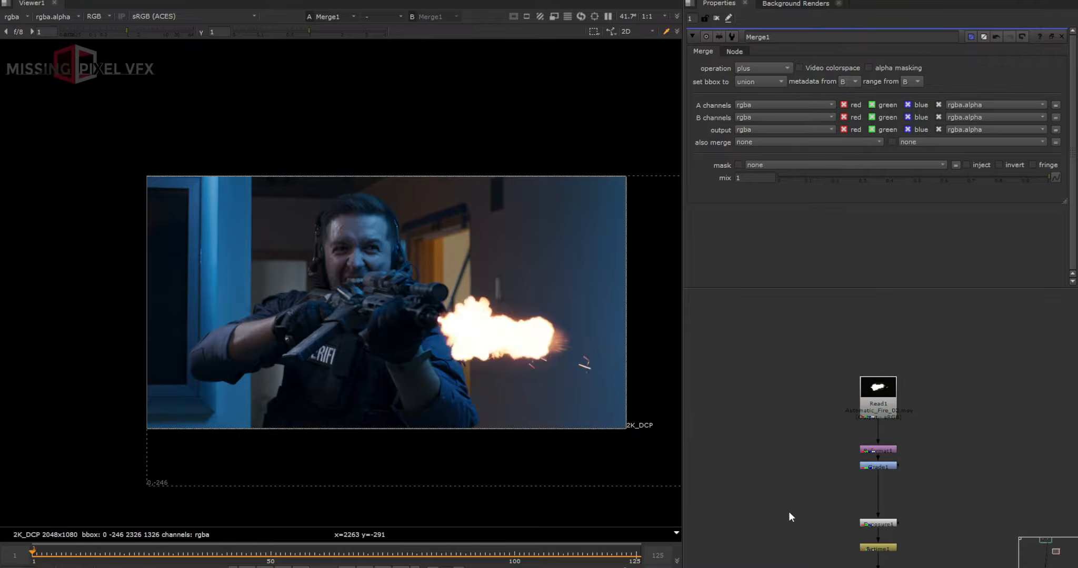
key("Right")
key("Left")
middle_click_drag(795, 504, 804, 466)
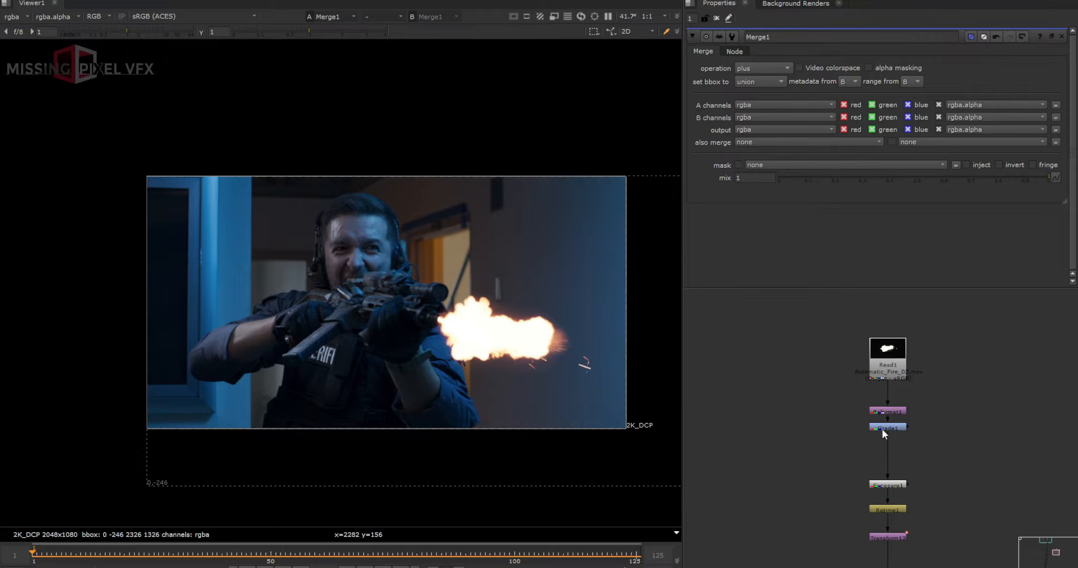
Step: Compare the flash and the smoke over the wall across frames 1 to 3 of the composite
key("Right")
key("Right")
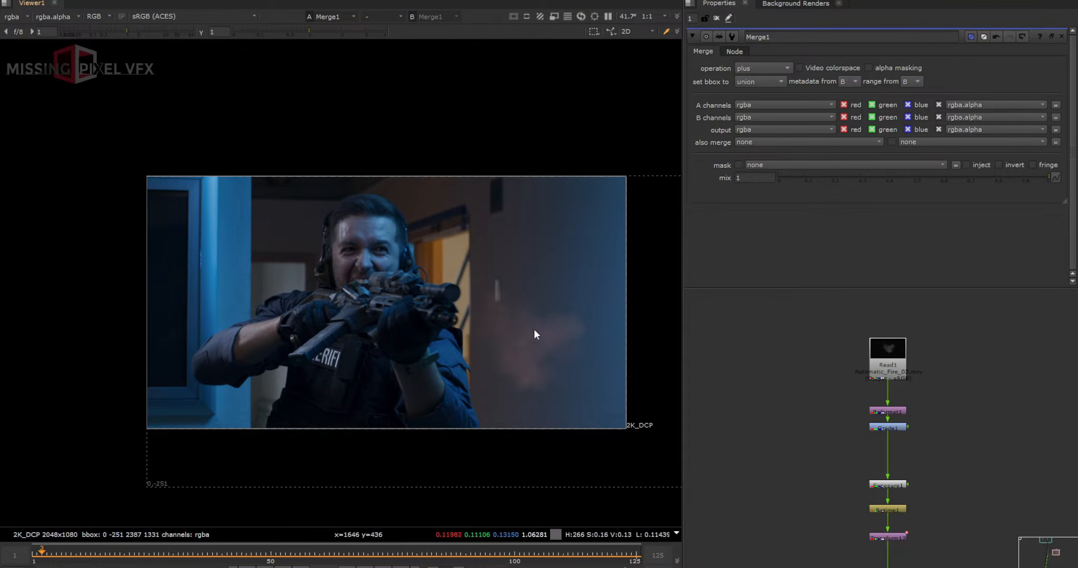
left_click_drag(455, 261, 618, 403)
key("Left")
key("Left")
key("Right")
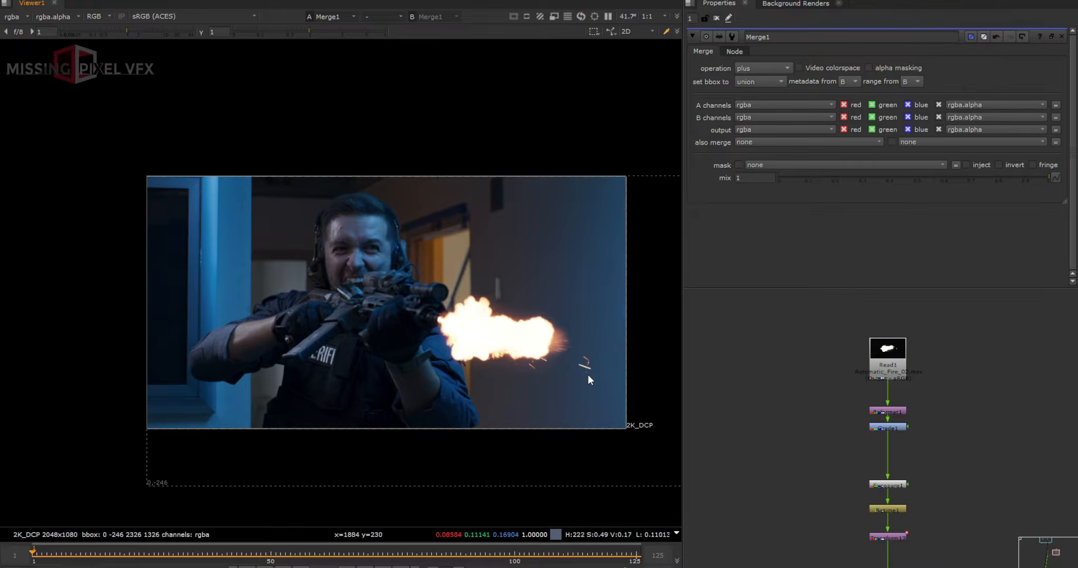
key("Right")
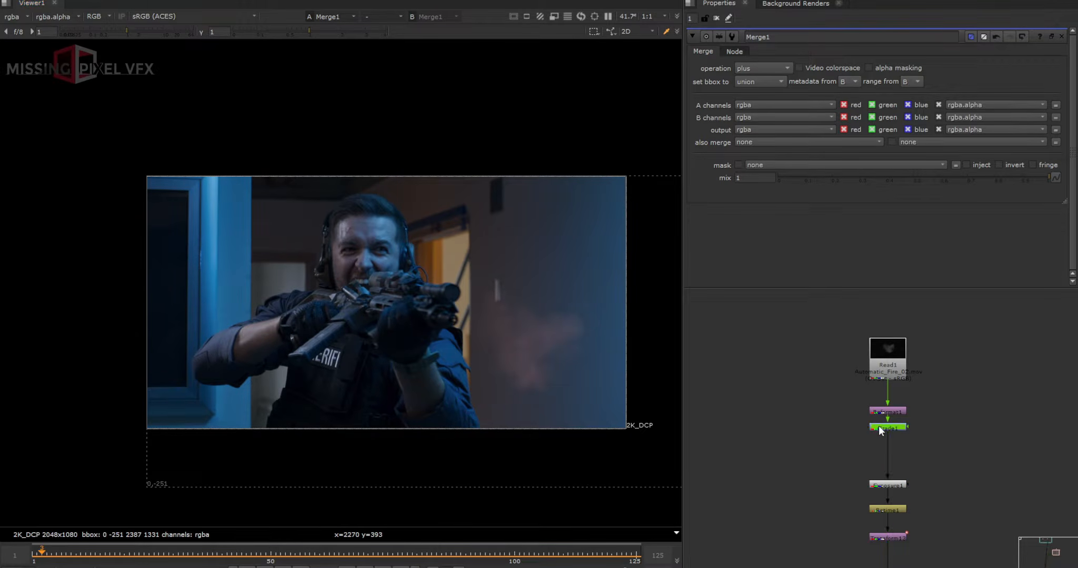
Step: Add a ColorCorrect below Grade1, set its master saturation to 0 and check the smoke and sparks across the first frames
key("c")
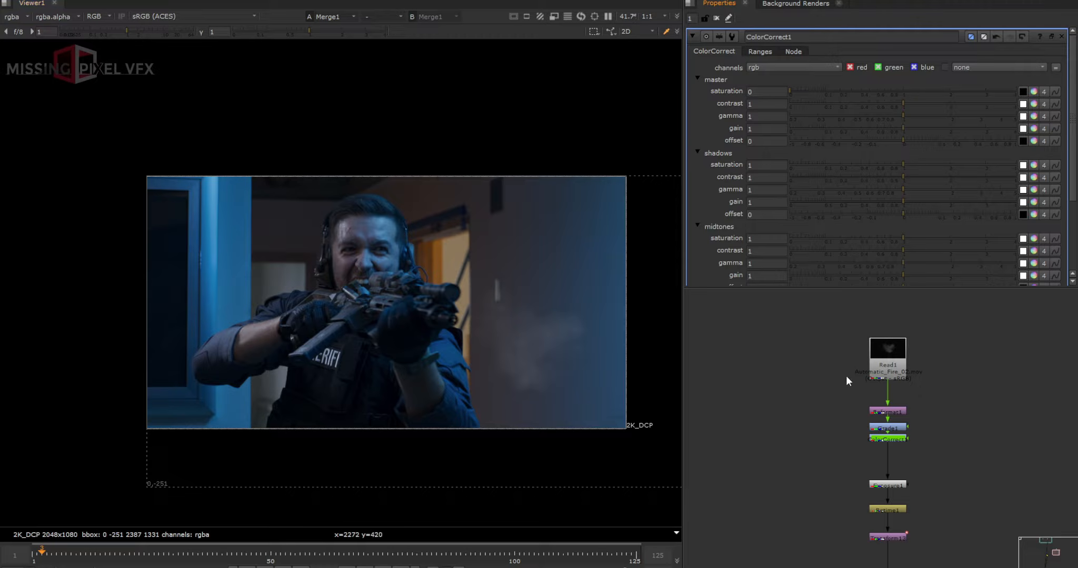
key("Left")
key("Left")
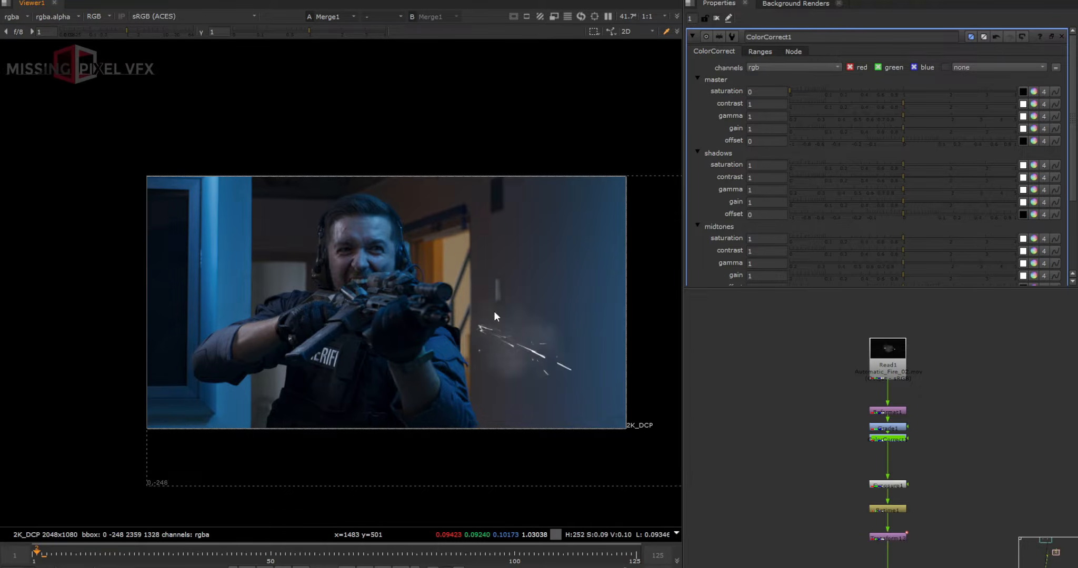
left_click_drag(409, 268, 592, 393)
key("Right")
key("Right")
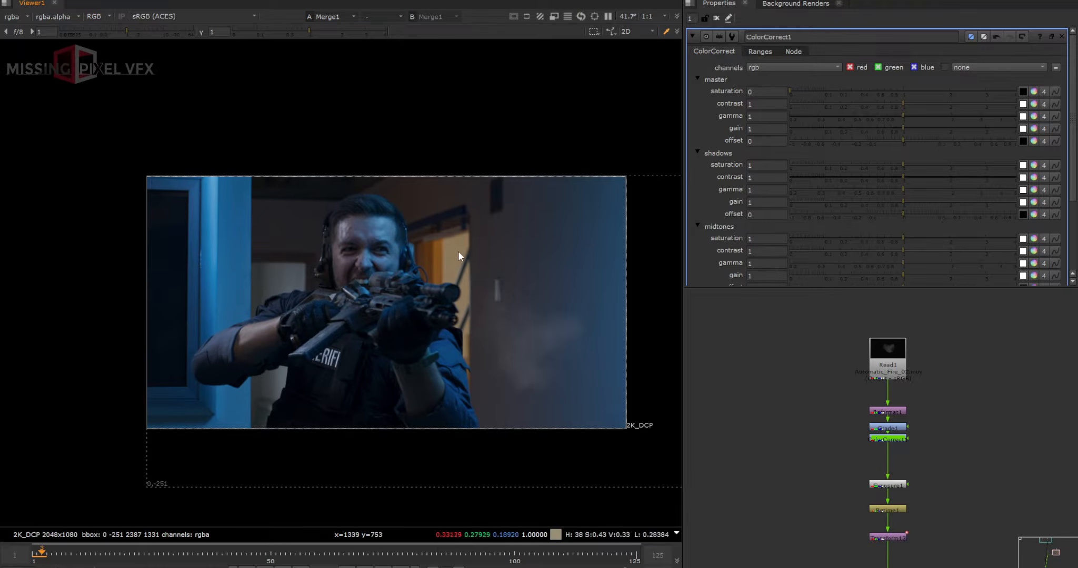
Step: Add a Roto node to ColorCorrect1's mask input and place it beside the flash branch
left_click_drag(430, 264, 622, 440)
key("o")
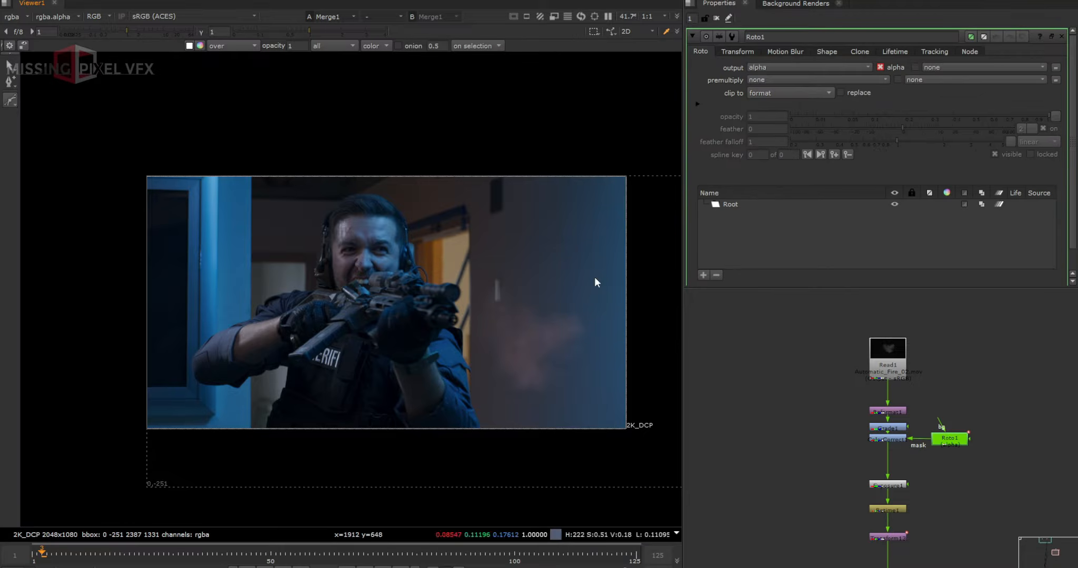
left_click(950, 439)
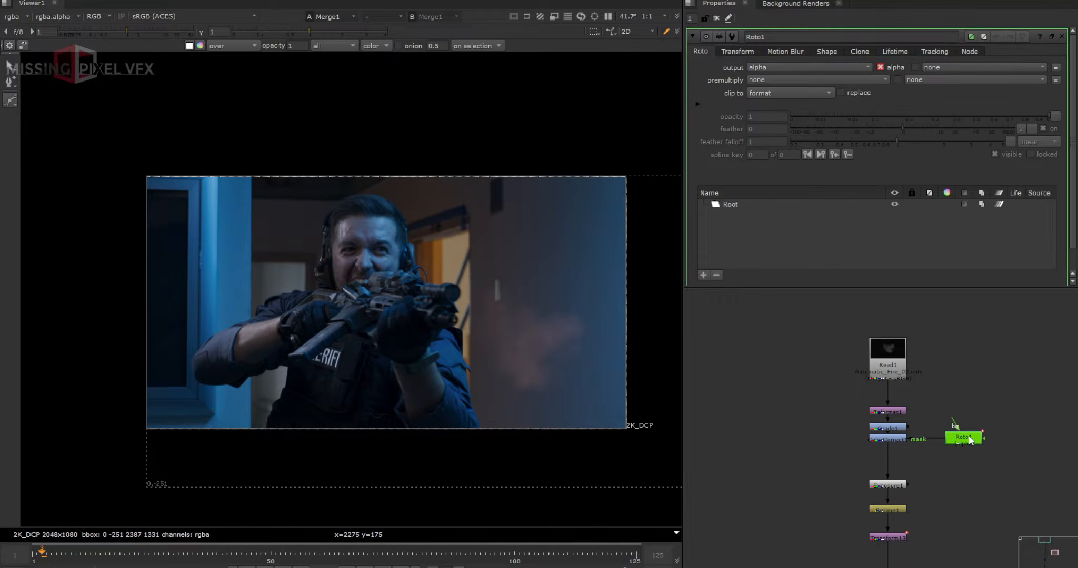
Step: Draw a closed Bezier around the smoke on the wall beyond the muzzle at frame 3
left_click_drag(597, 289, 605, 314)
left_click(612, 384)
left_click_drag(589, 428, 526, 434)
left_click_drag(474, 419, 466, 390)
mouse_move(449, 310)
left_mouse_down()
mouse_move(447, 292)
mouse_move(476, 260)
left_mouse_up()
left_click_drag(538, 253, 578, 264)
left_click(599, 290)
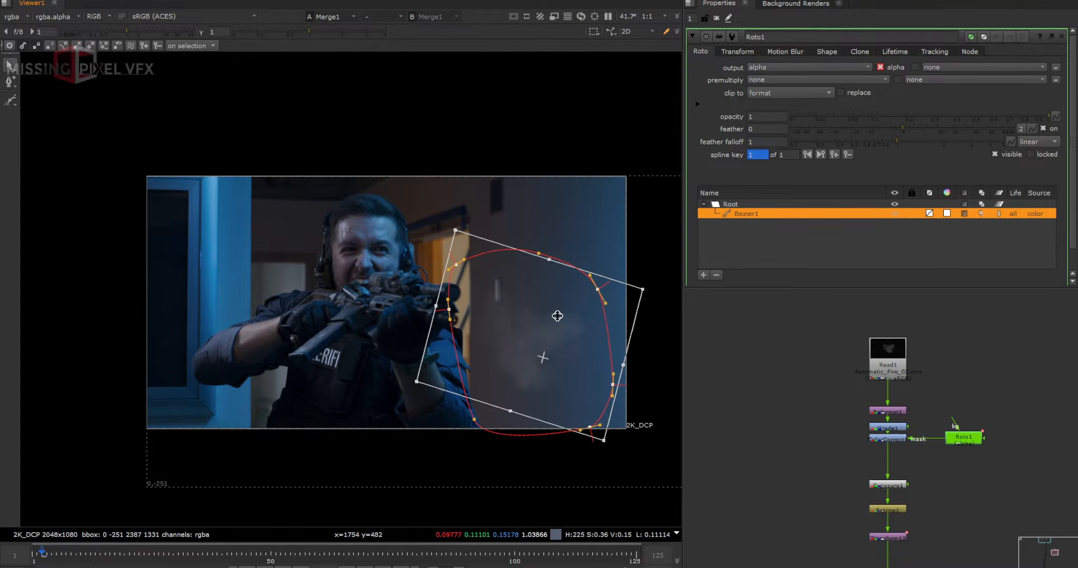
Step: View ColorCorrect1's output on its own and raise the viewer gain to about 11 to bring out the faint smoke
left_click(888, 439)
key("1")
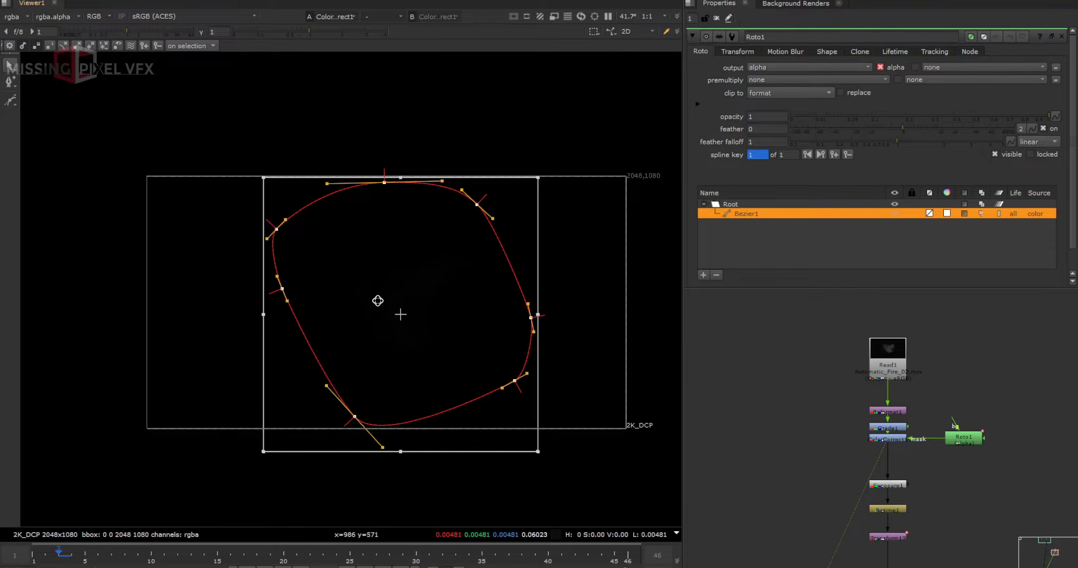
scroll(369, 325, "down", 3)
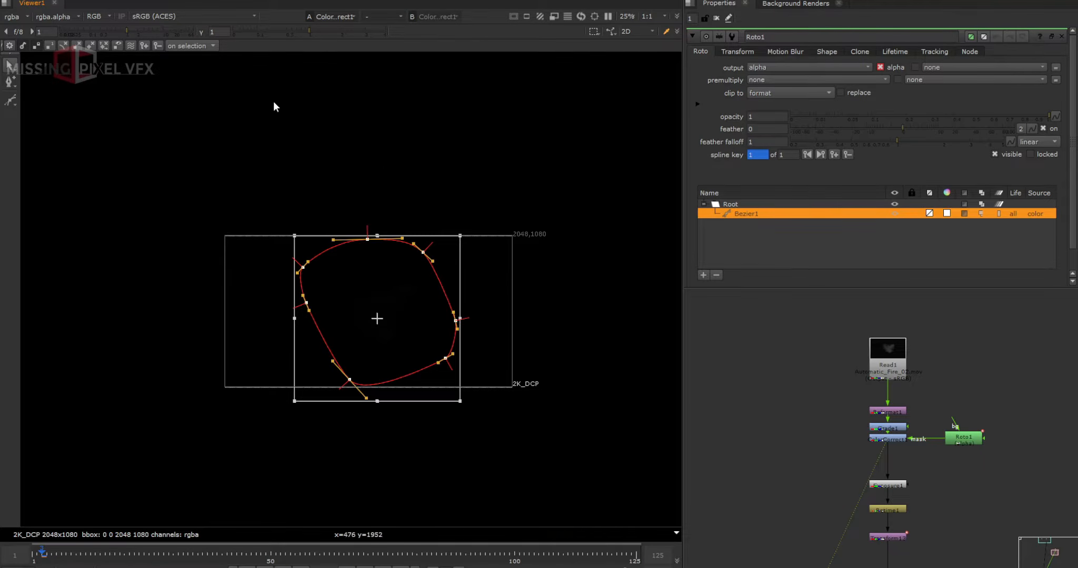
left_click_drag(135, 34, 166, 31)
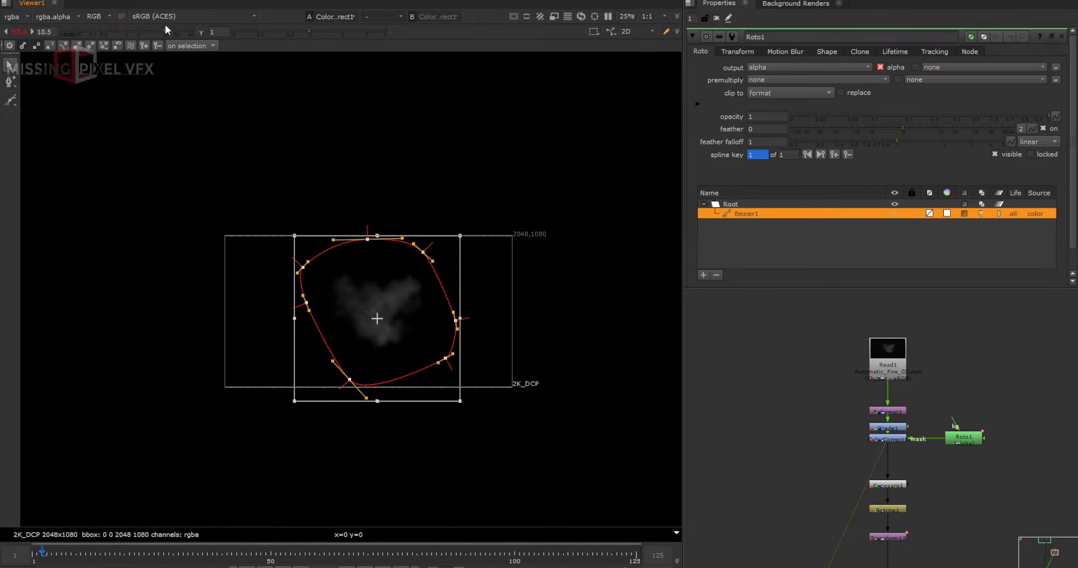
Step: Feather the Bezier outward, move it up over the smoke above the sparks at frame 2 and extend its lower-right feather edge
key("e")
scroll(390, 302, "up", 2)
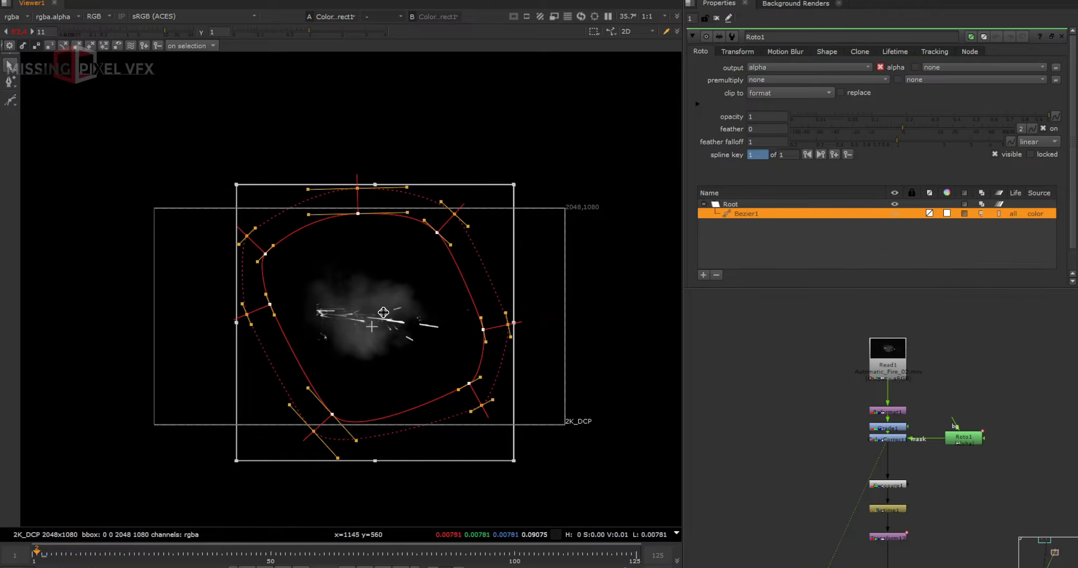
left_click_drag(356, 343, 343, 224)
left_click(394, 321)
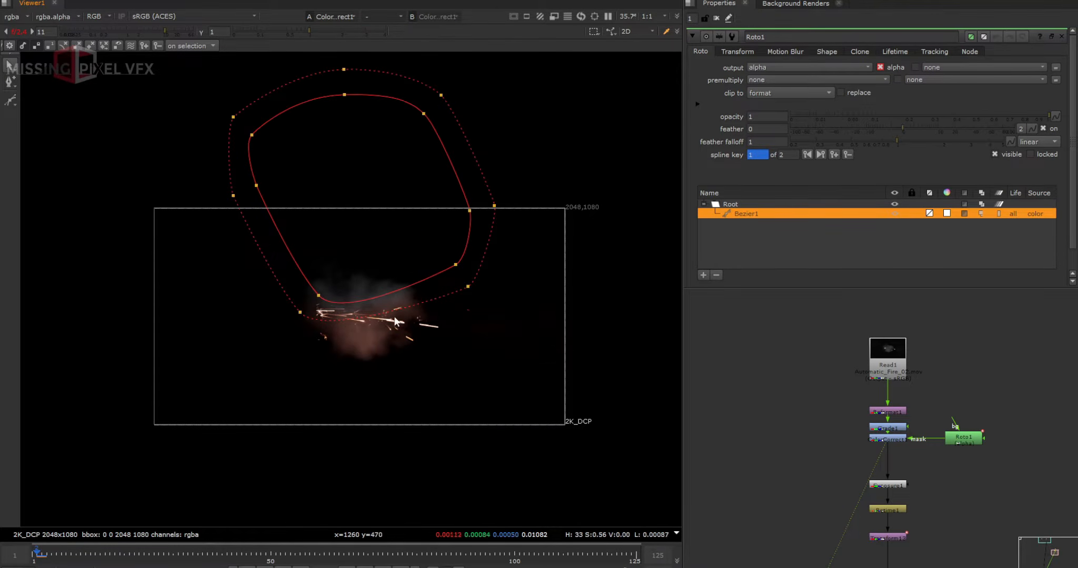
scroll(372, 302, "up", 3)
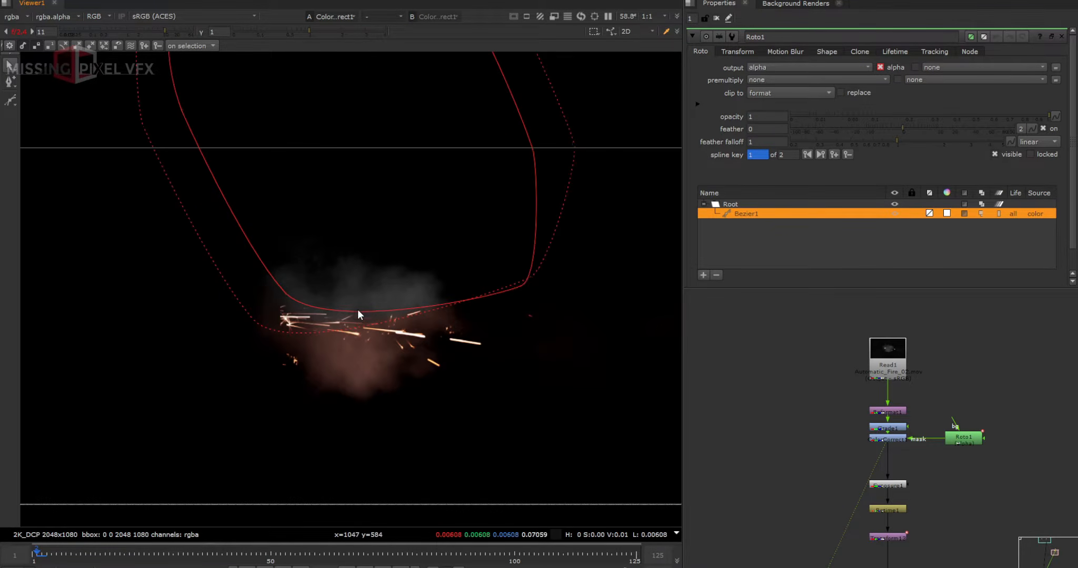
left_click_drag(528, 278, 553, 322)
Step: Draw a second closed, feathered Bezier around the smoke below the sparks at frame 2
left_click(108, 360)
left_click(219, 342)
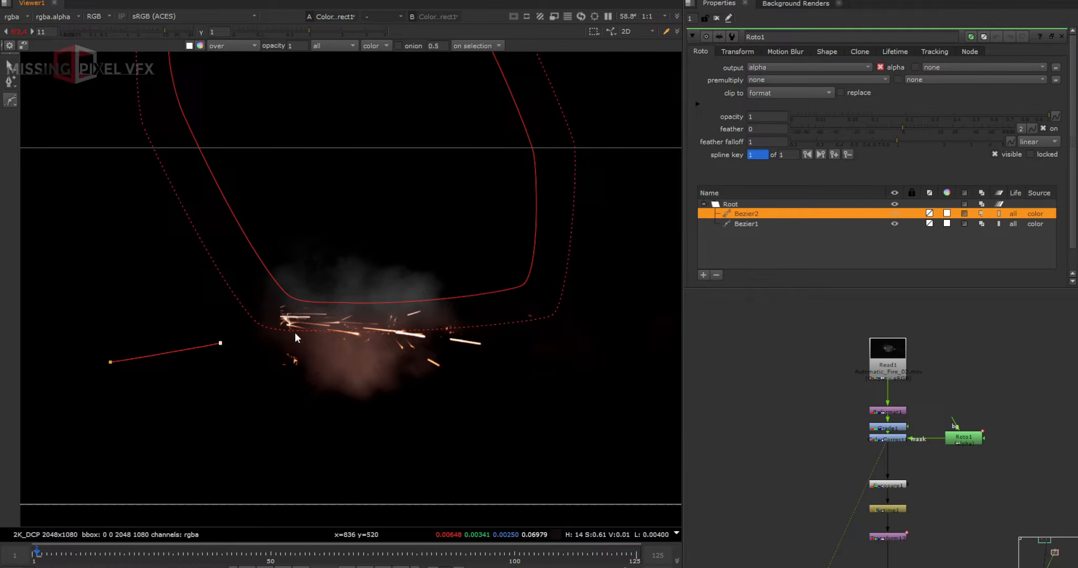
left_click(321, 331)
left_click(349, 339)
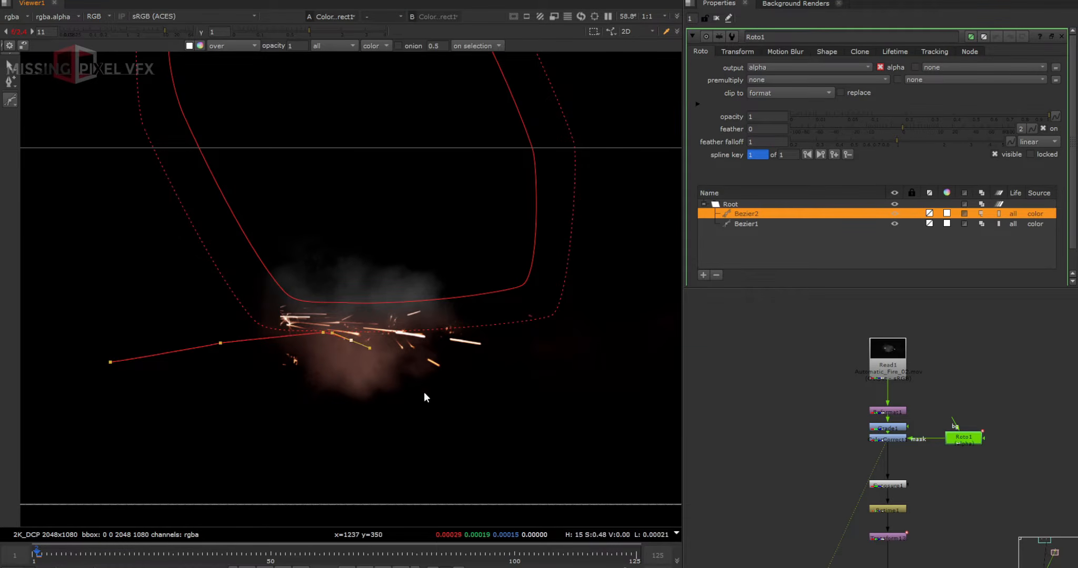
left_click(421, 390)
left_click(377, 458)
left_click(174, 415)
left_click(108, 361)
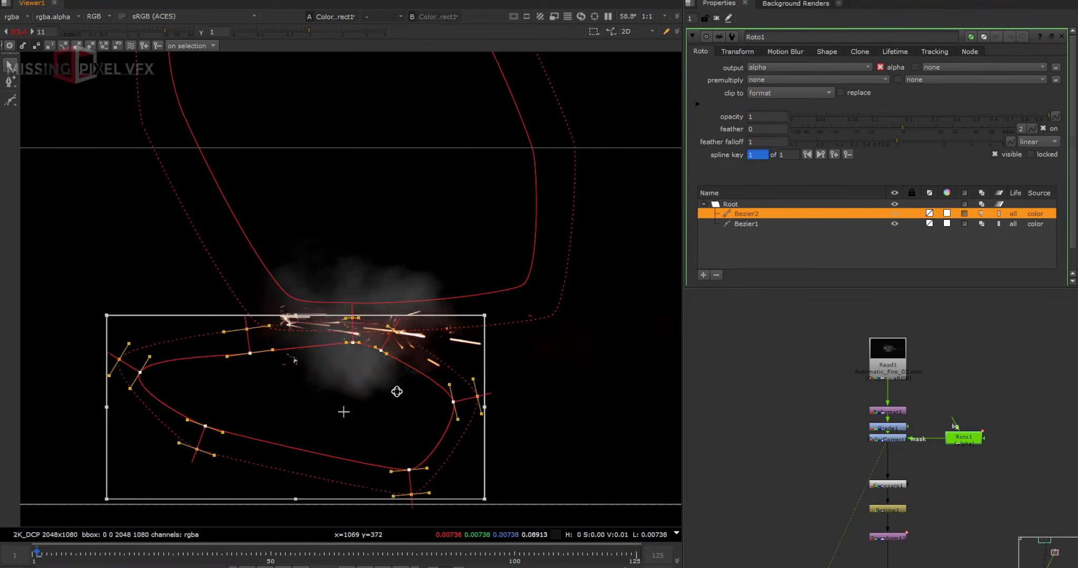
Step: Move both Beziers outside the frame past the spark frames and draw a feathered cusped Bezier around the smoke
scroll(396, 391, "down", 3)
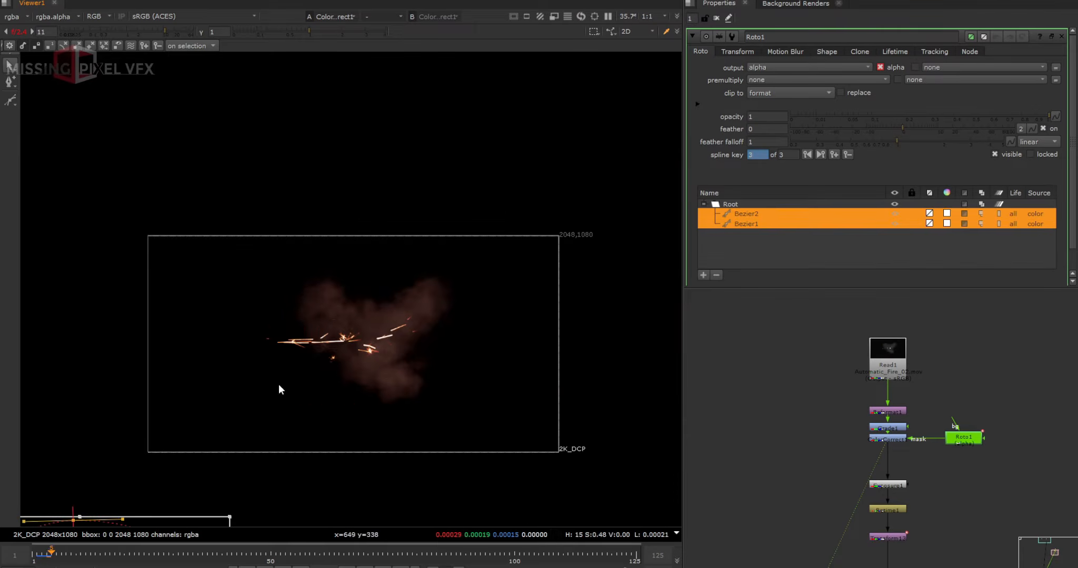
left_click(365, 329)
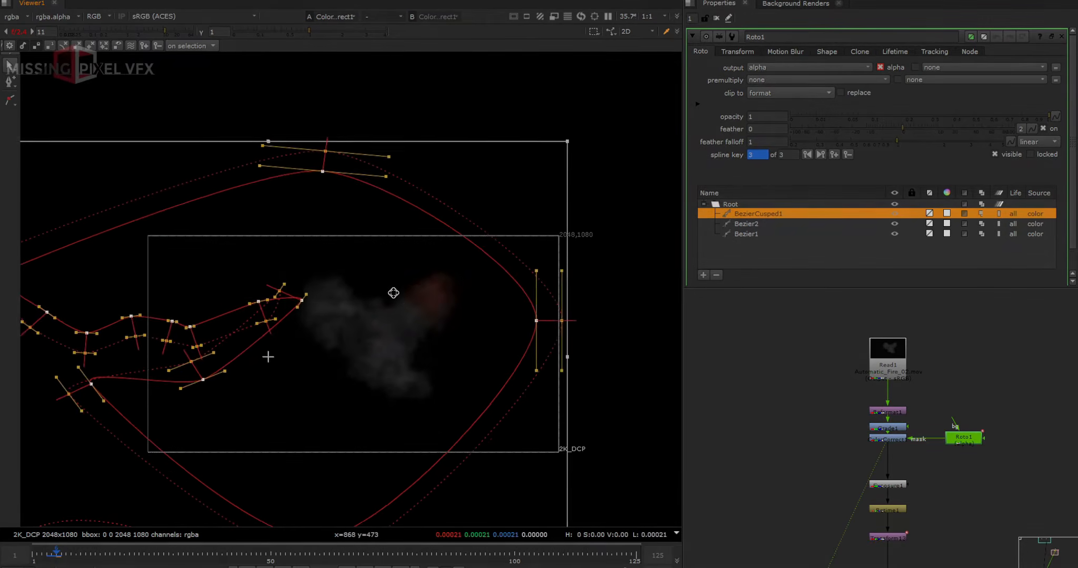
scroll(303, 375, "down", 3)
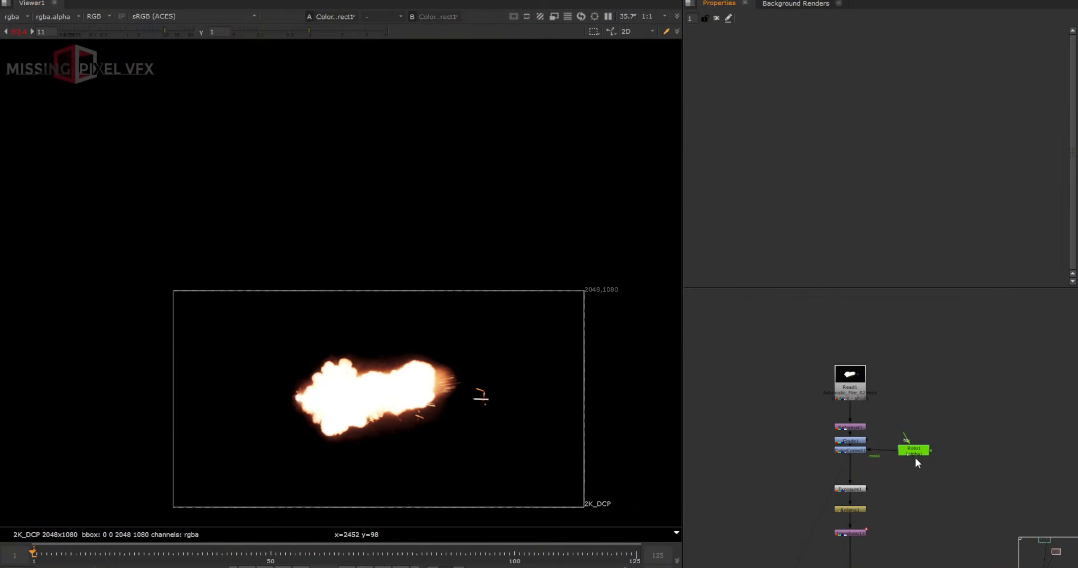
Step: Play and scrub the masked ColorCorrect1 result to check the smoke's saturation against the Roto1 shapes
left_click(350, 566)
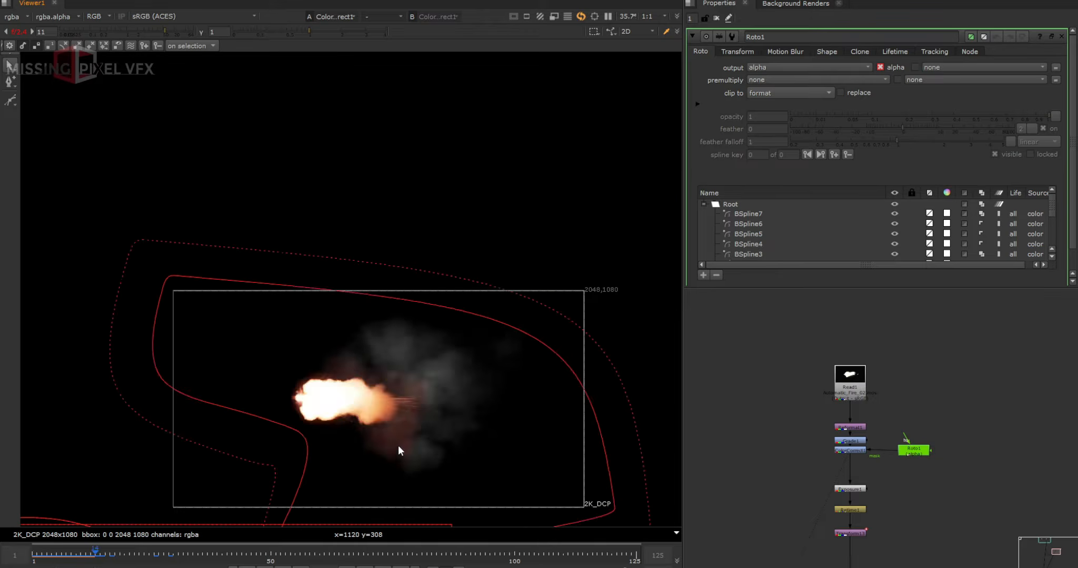
left_click(716, 18)
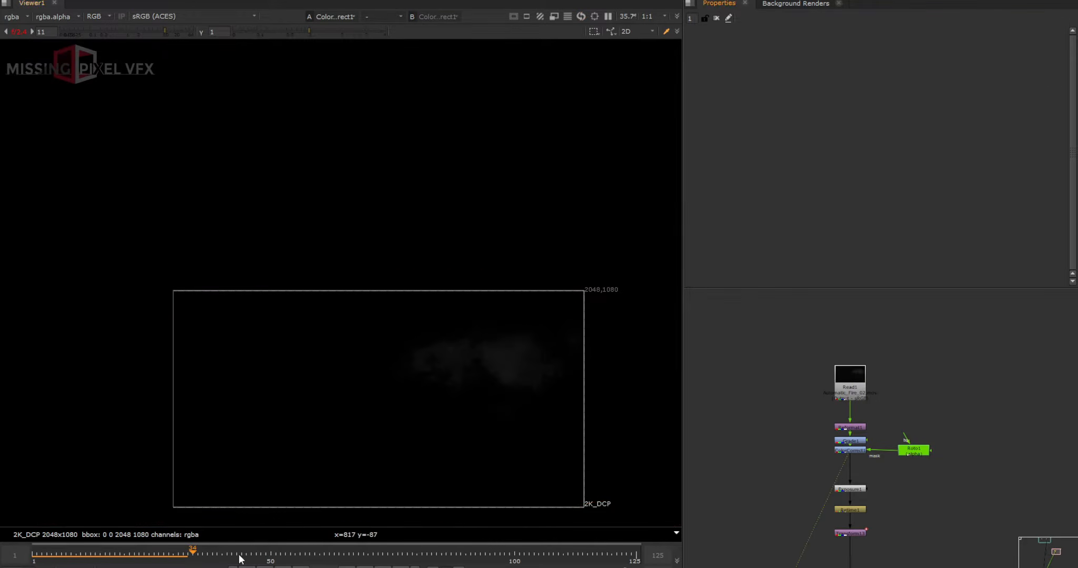
left_click_drag(145, 558, 101, 556)
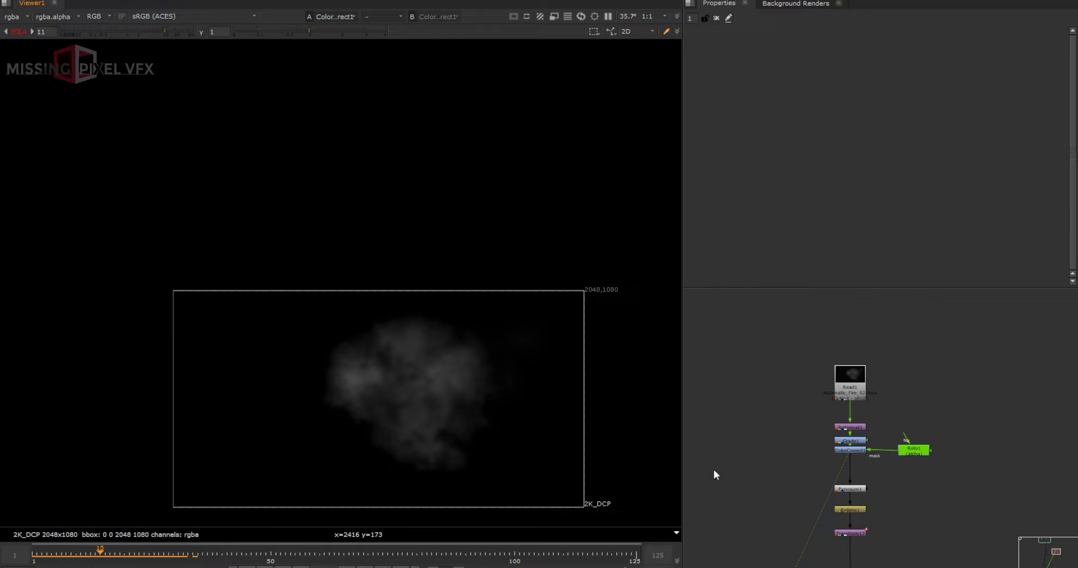
double_click(841, 451)
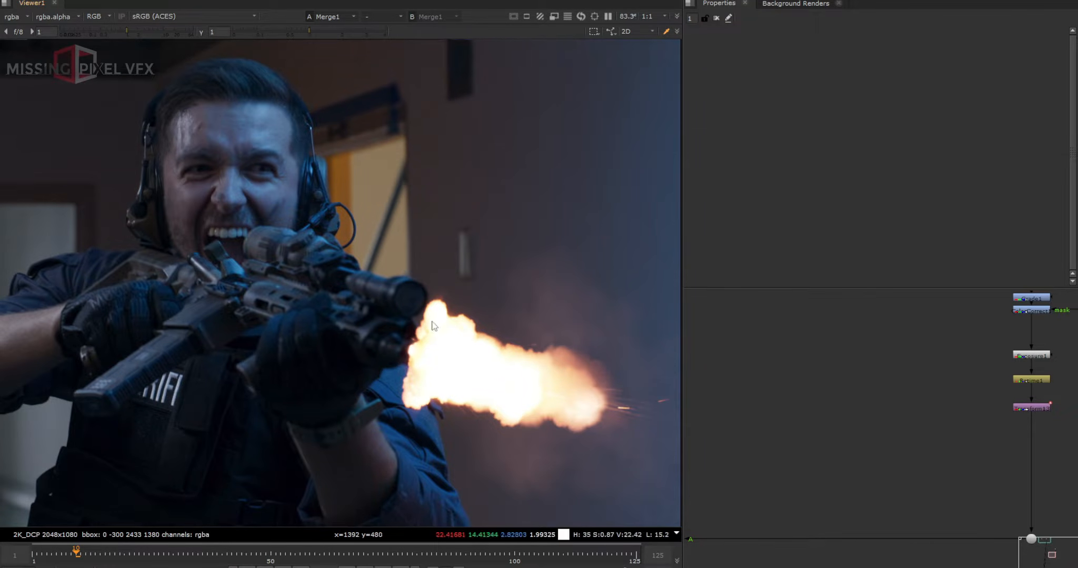
Step: Add a GodRays node below Transform13 and place its center on the gun's muzzle, at about x 1338, y 409
key("Tab")
type("god")
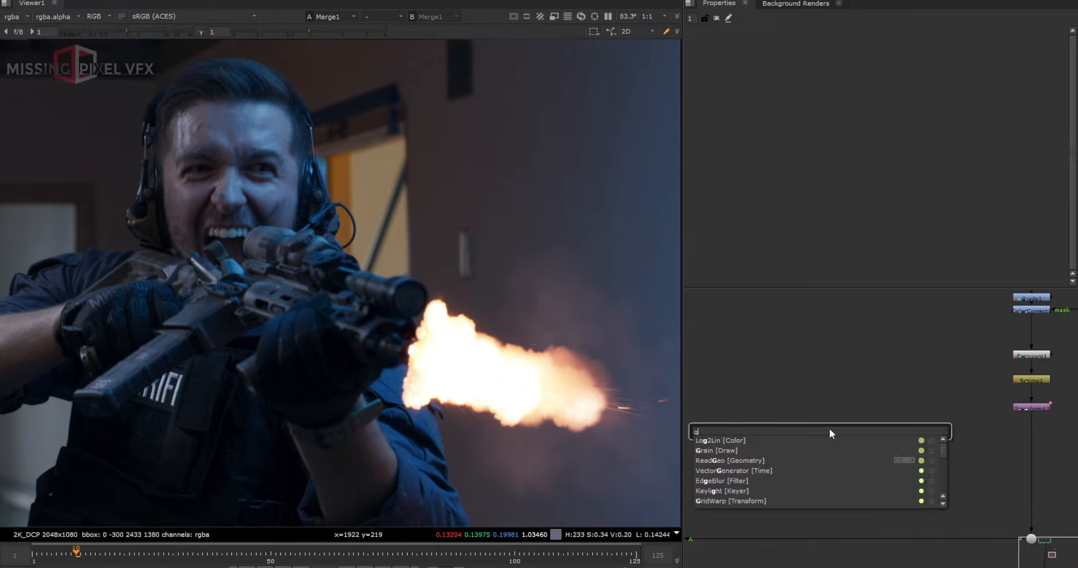
key("Return")
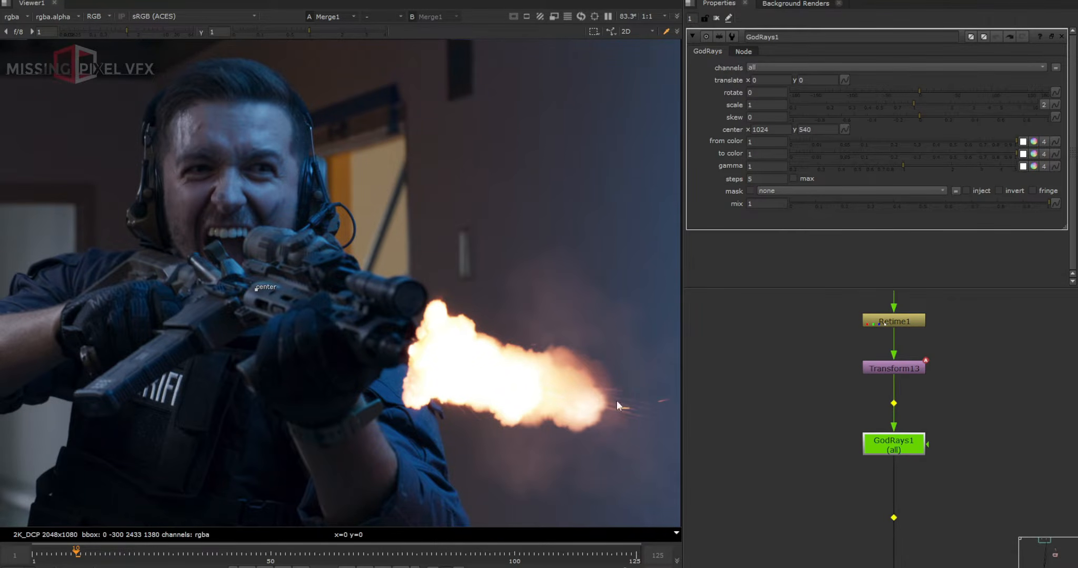
scroll(358, 341, "down", 3)
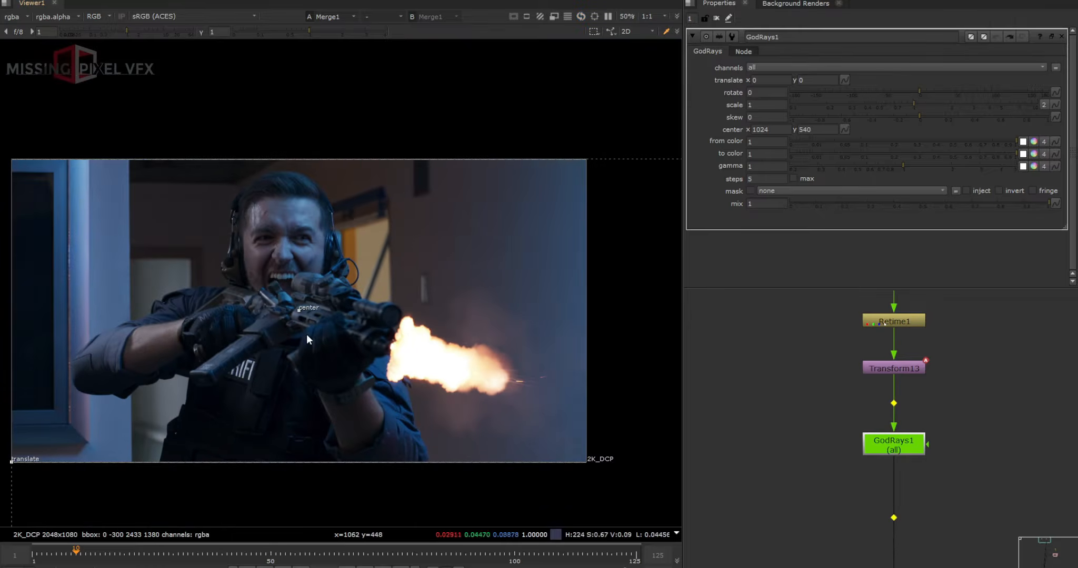
scroll(306, 334, "up", 1)
left_click_drag(299, 312, 402, 350)
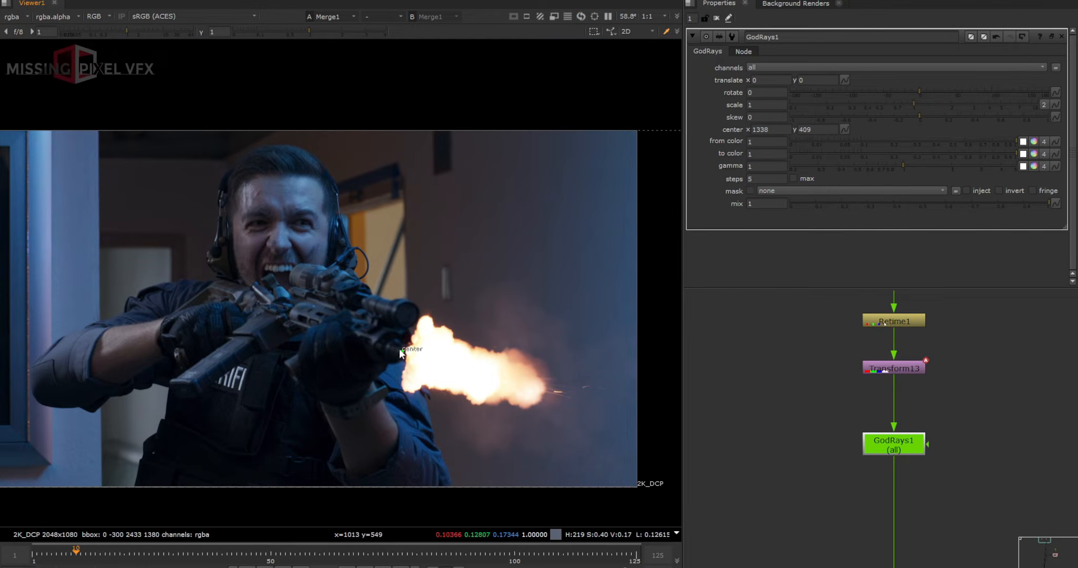
Step: Raise the GodRays scale slightly above 1 to stretch the flash outward, and close its properties
left_click(764, 105)
key("Up")
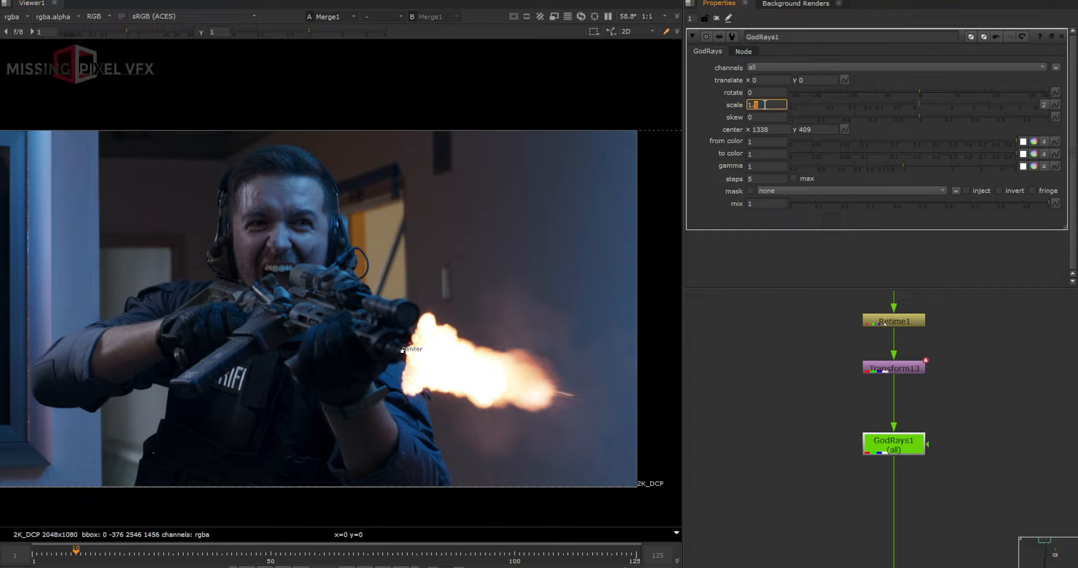
left_click(716, 18)
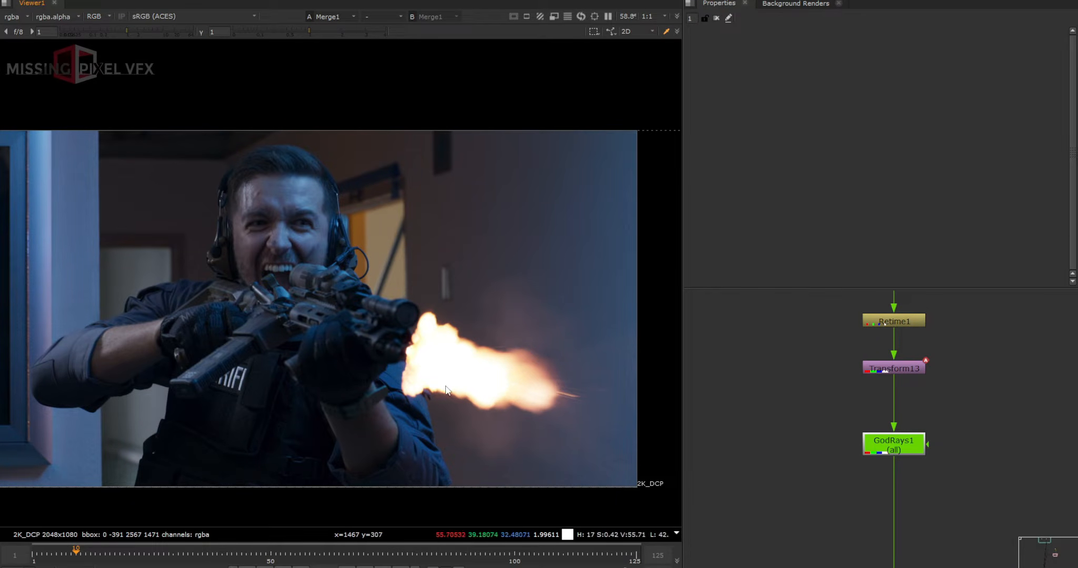
Step: Toggle GodRays1 off and on to compare the flash with and without the ray stretch
scroll(445, 390, "up", 1)
scroll(904, 452, "up", 2)
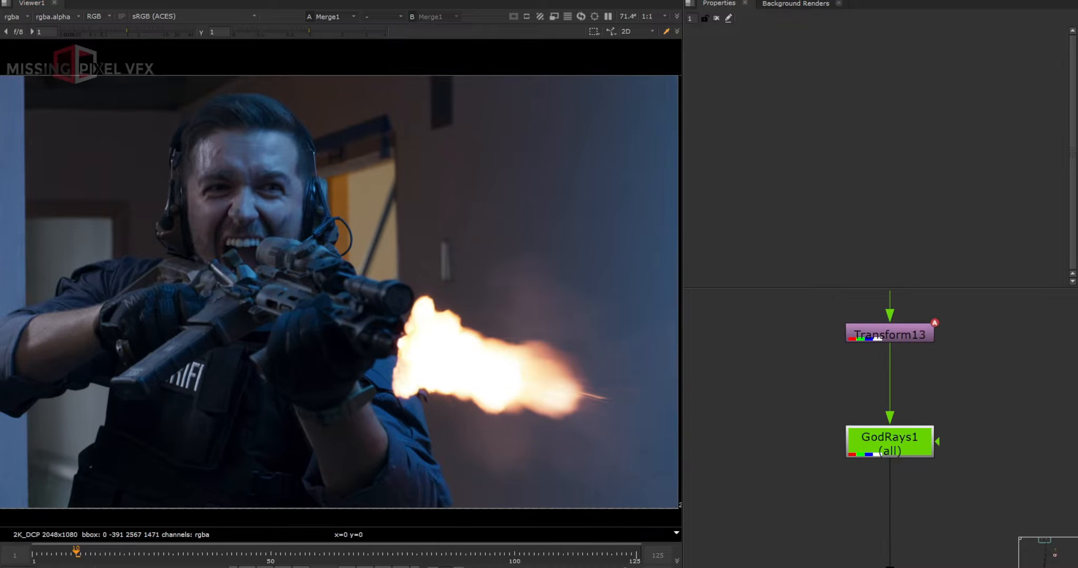
left_click_drag(811, 402, 962, 490)
scroll(903, 447, "down", 2)
key("d")
key("d")
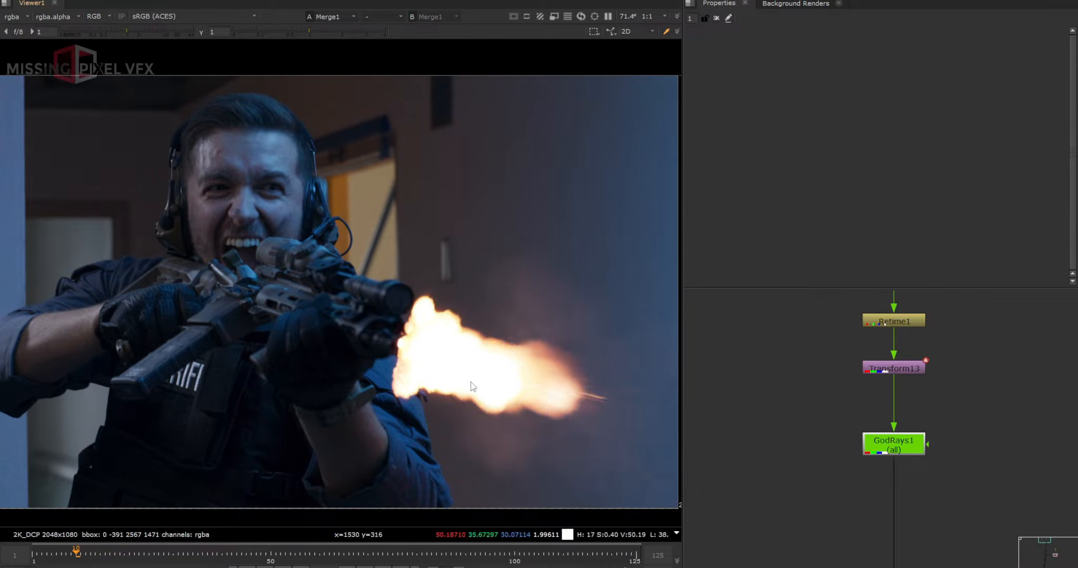
scroll(895, 447, "up", 2)
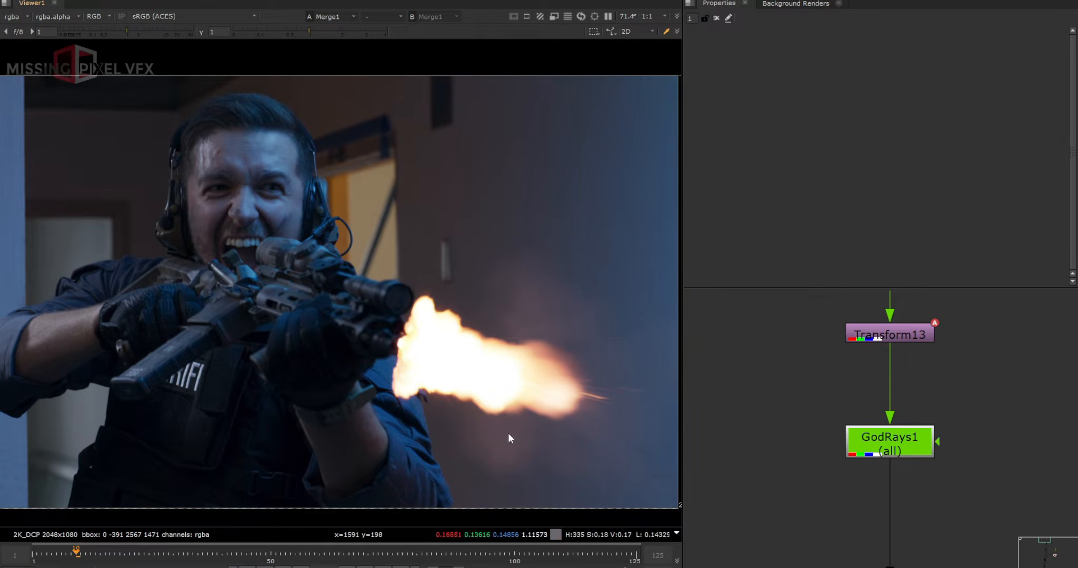
Step: Play back the composite with the GodRays effect and return to frame 1
scroll(895, 455, "down", 1)
scroll(895, 456, "down", 2)
left_click(347, 566)
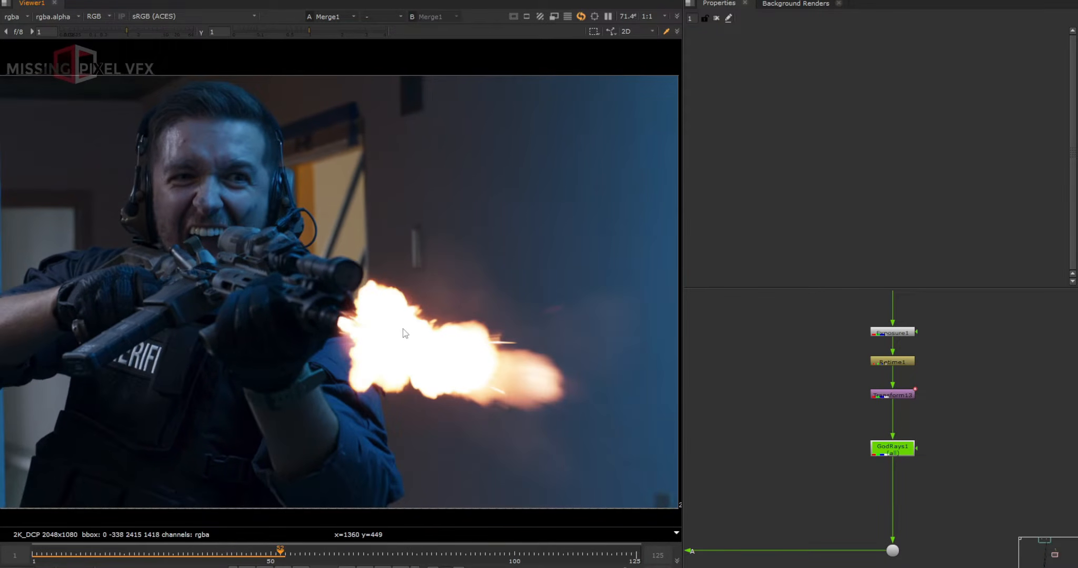
left_click(248, 567)
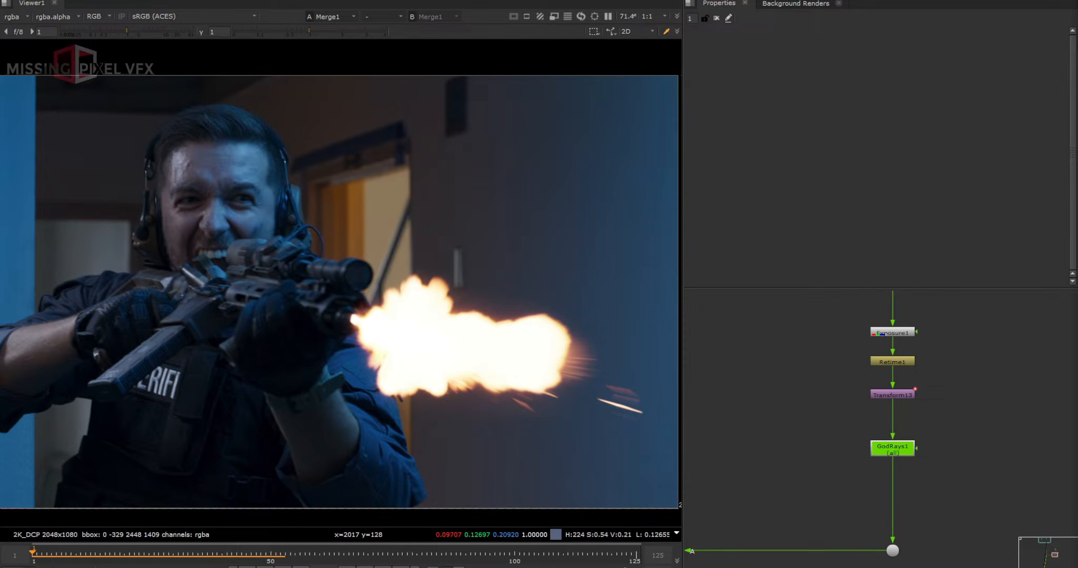
Step: Go to the Read14 six-point muzzle flash branch and view Reformat8's output
scroll(931, 398, "down", 5)
middle_click_drag(931, 399, 863, 439)
scroll(923, 337, "up", 8)
key("2")
scroll(921, 430, "down", 2)
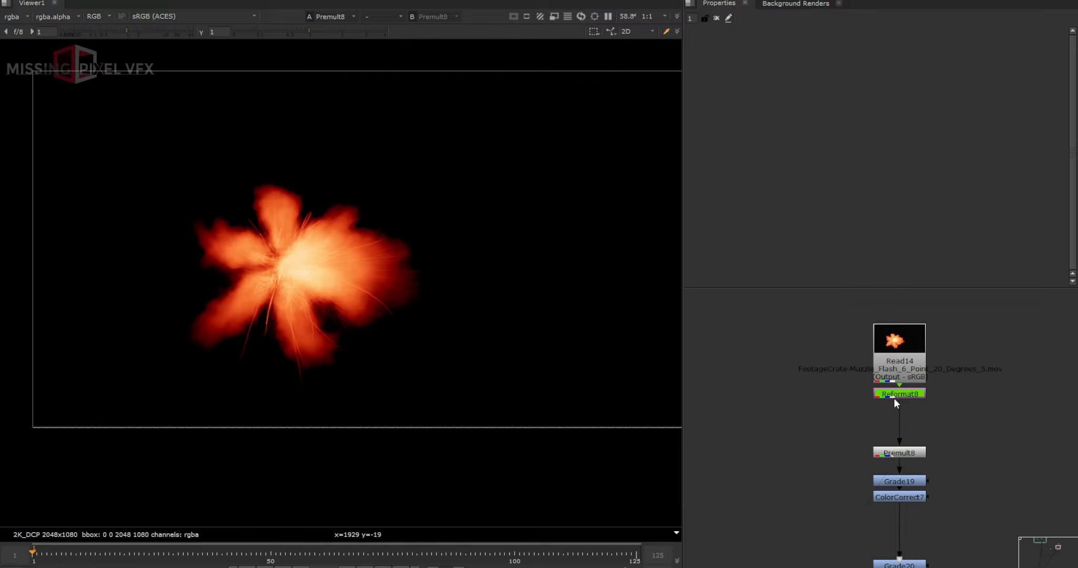
key("1")
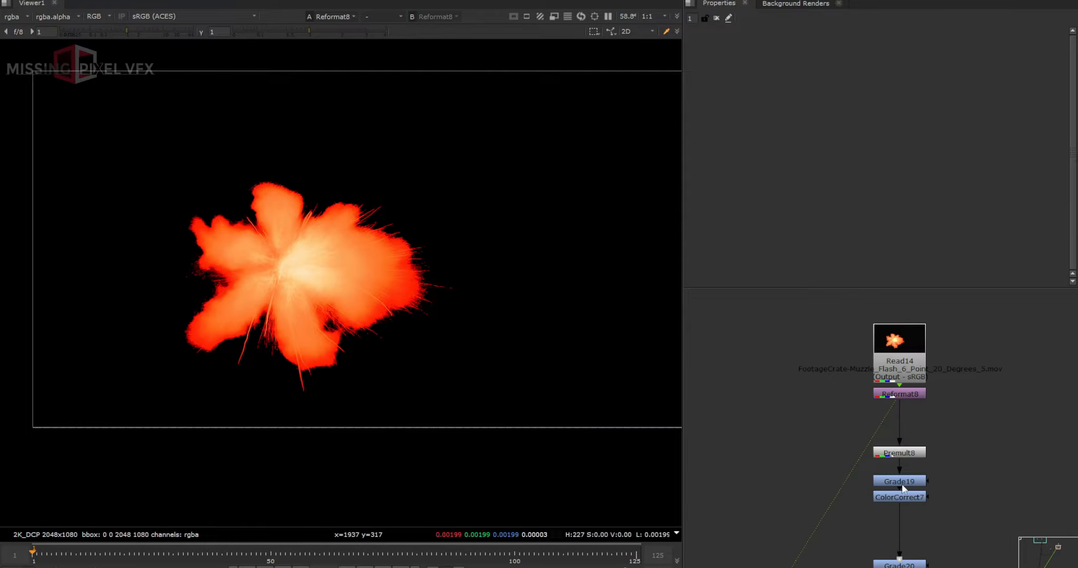
Step: View Premult8's output and toggle the node off and on to compare the flash's edges
left_click(905, 451)
key("1")
middle_click_drag(872, 471, 863, 443)
scroll(898, 424, "up", 2)
left_click(899, 427)
key("d")
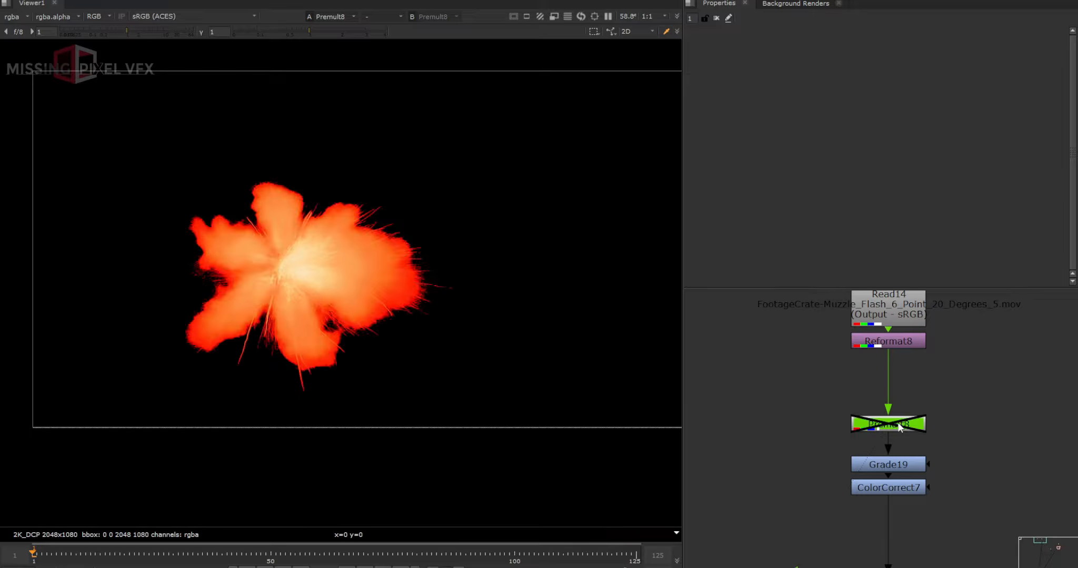
key("d")
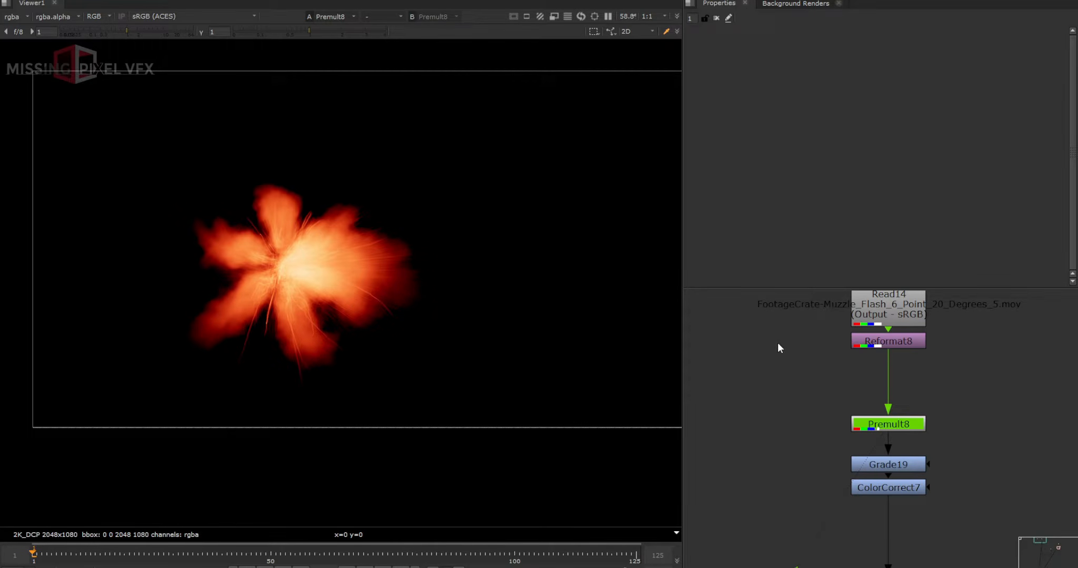
Step: Step through the outputs of ColorCorrect7 and Grade20 to examine the color treatment of the flash
middle_click_drag(887, 503, 911, 455)
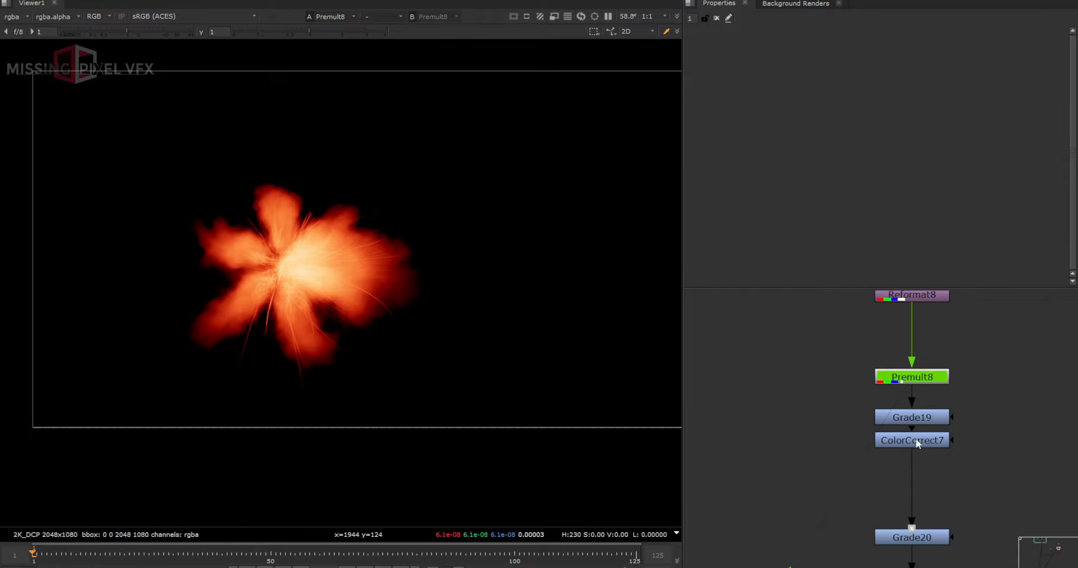
left_click(915, 441)
key("1")
middle_click_drag(902, 501, 909, 410)
left_click(913, 446)
key("1")
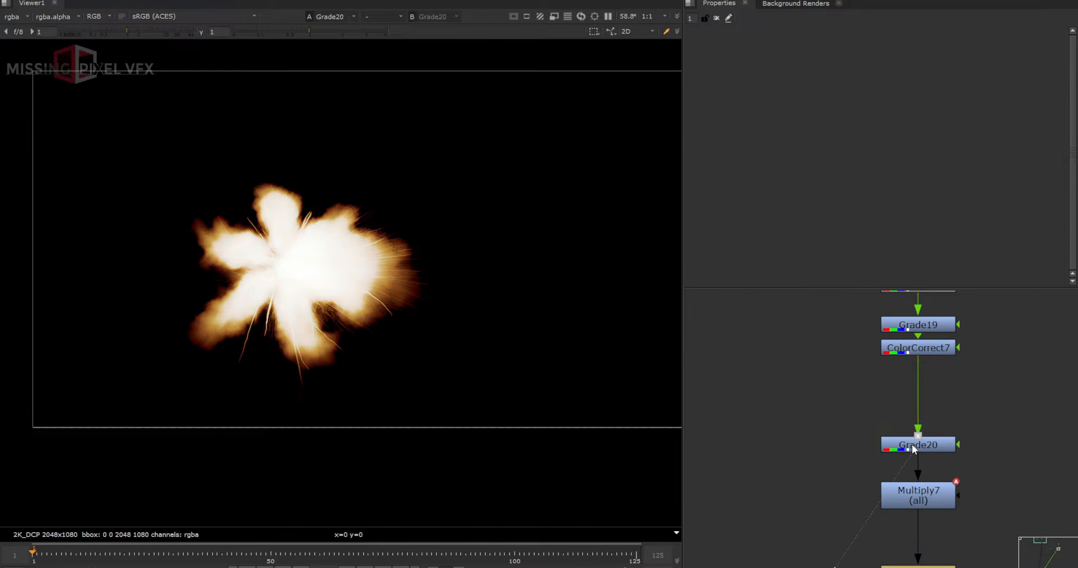
Step: Open Grade19's settings and toggle the node off and on to compare its effect on the flash
double_click(927, 326)
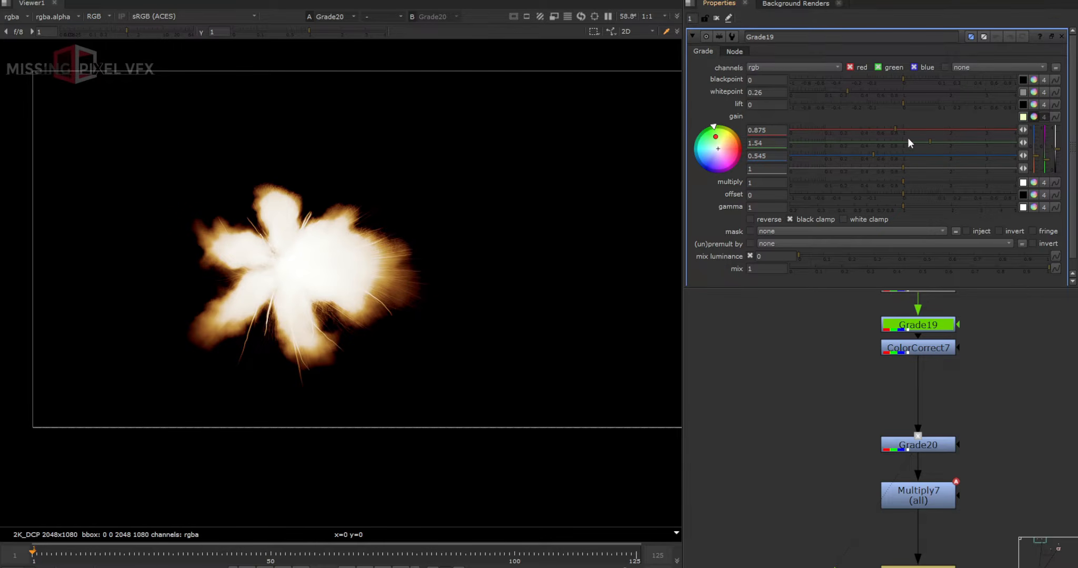
key("d")
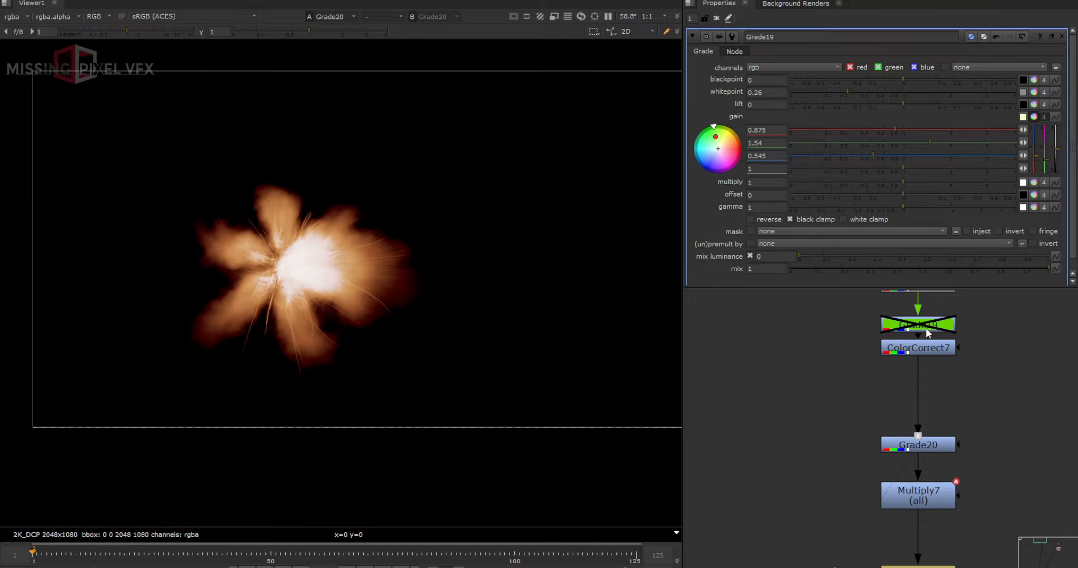
key("d")
Step: Set the highlights gain of ColorCorrect7 to 1.86
left_click(918, 351)
double_click(916, 351)
scroll(893, 175, "down", 5)
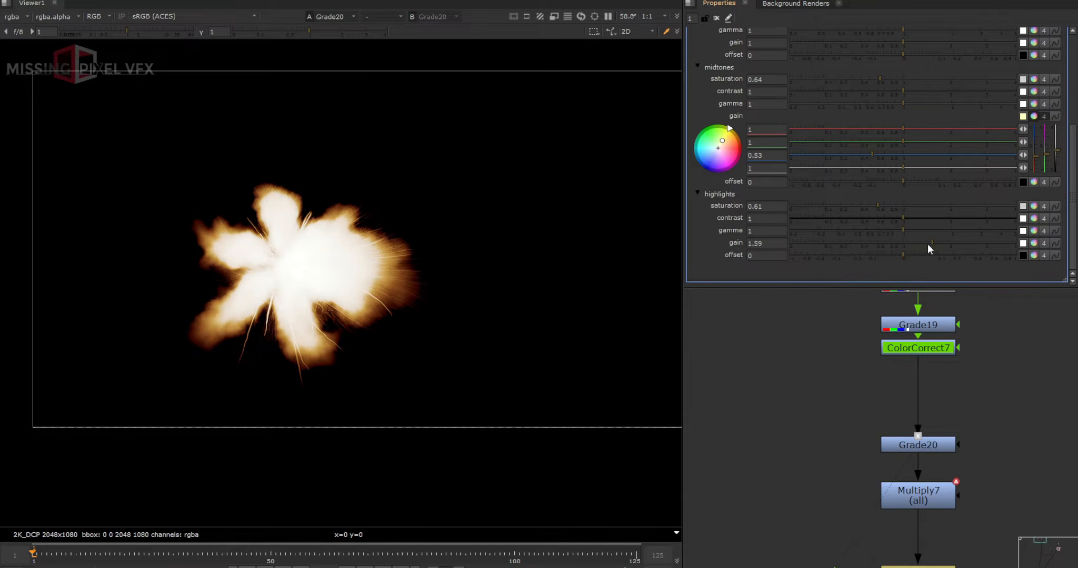
mouse_move(928, 245)
left_mouse_down()
mouse_move(829, 240)
mouse_move(944, 242)
left_mouse_up()
scroll(911, 465, "down", 3)
scroll(909, 430, "up", 3)
Step: View the outputs of Multiply7 and Transform16 to check the flash before and after its placement transforms
left_click(905, 461)
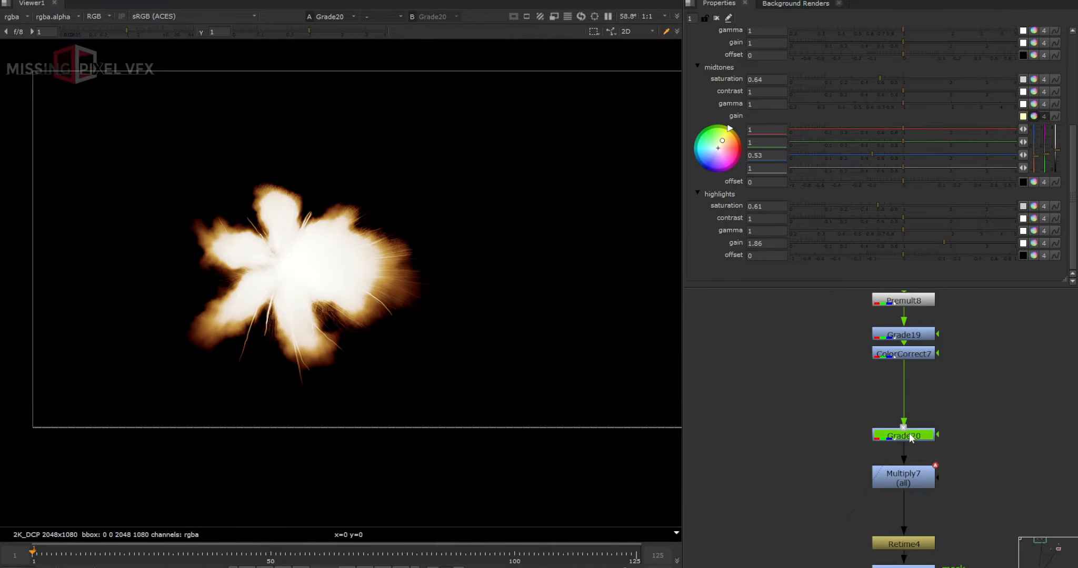
scroll(908, 432, "down", 3)
key("1")
middle_click_drag(899, 476, 903, 416)
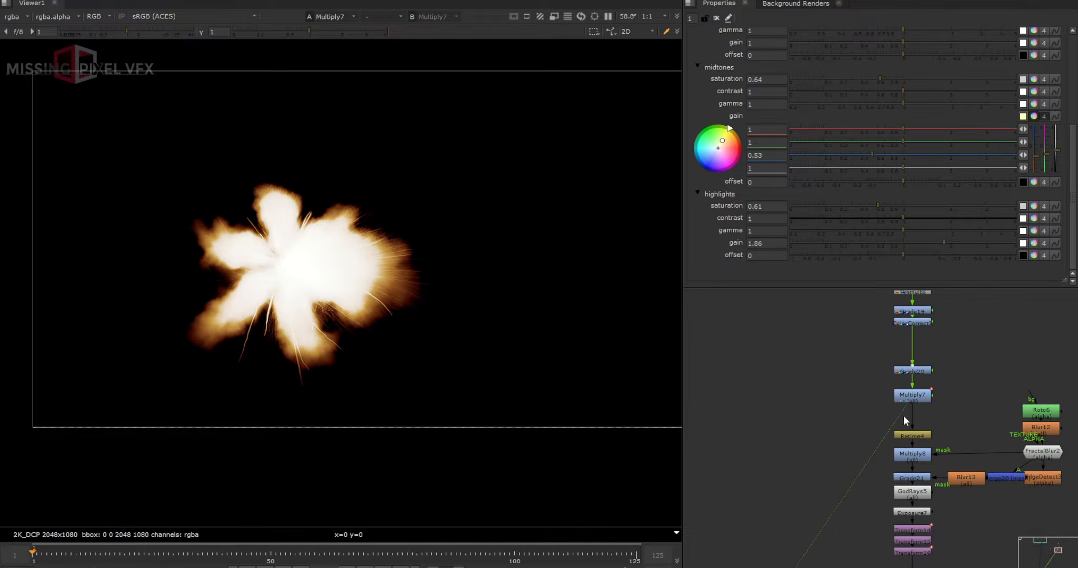
scroll(915, 445, "up", 3)
middle_click_drag(899, 474, 882, 348)
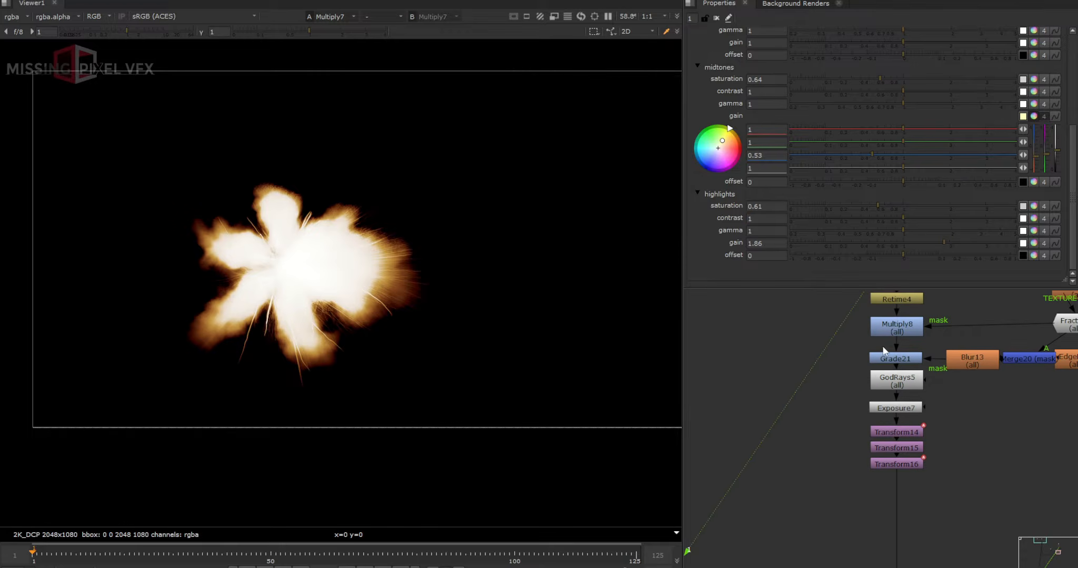
left_click(889, 464)
key("1")
key("minus")
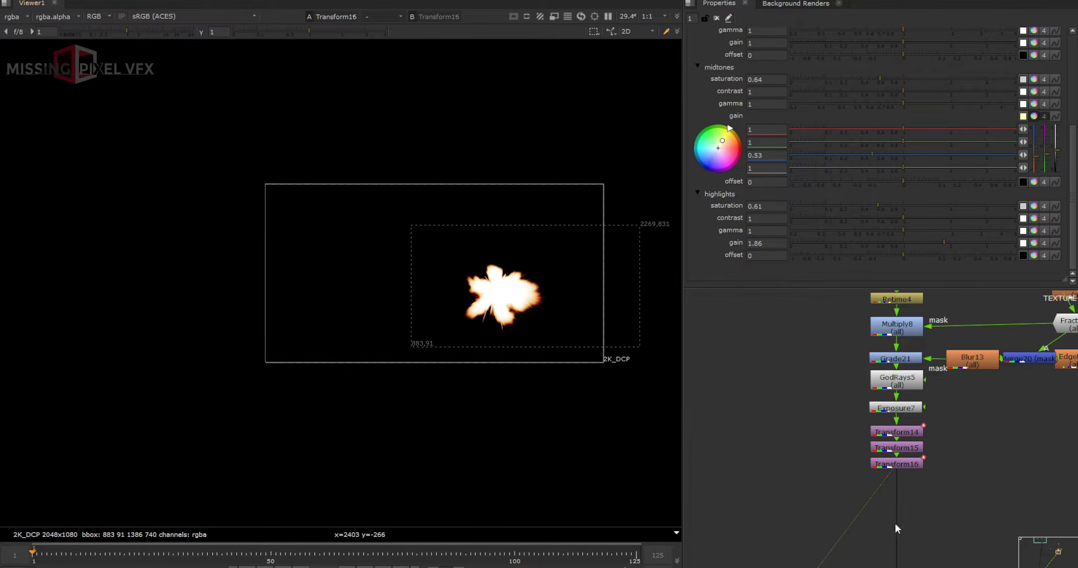
Step: Open Transform16's settings to examine the translate values and center that position the flash
scroll(896, 525, "down", 6)
middle_click_drag(905, 509, 924, 432)
scroll(918, 462, "up", 3)
scroll(941, 383, "up", 3)
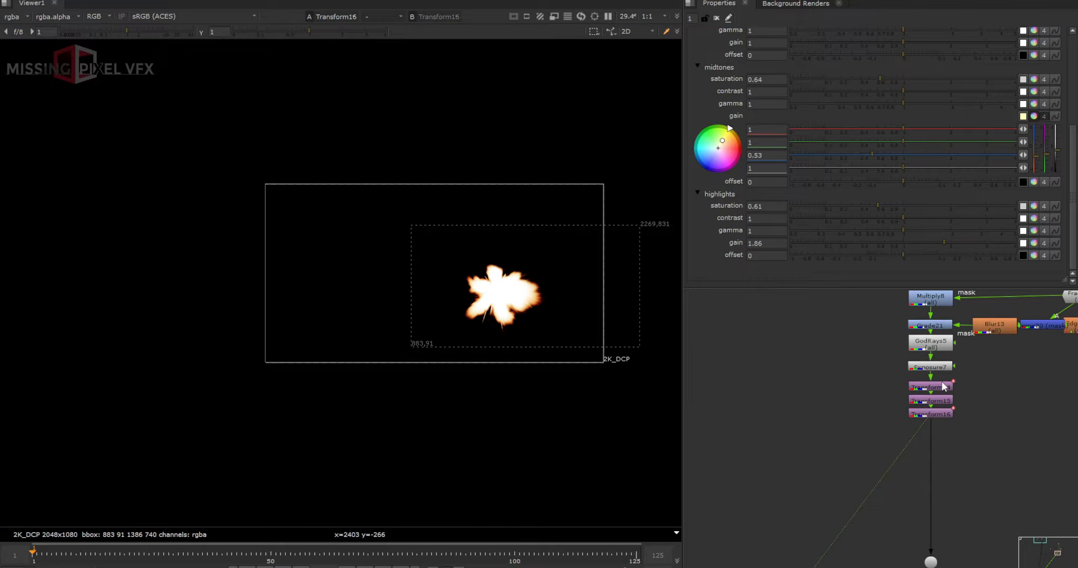
double_click(925, 417)
scroll(863, 477, "down", 3)
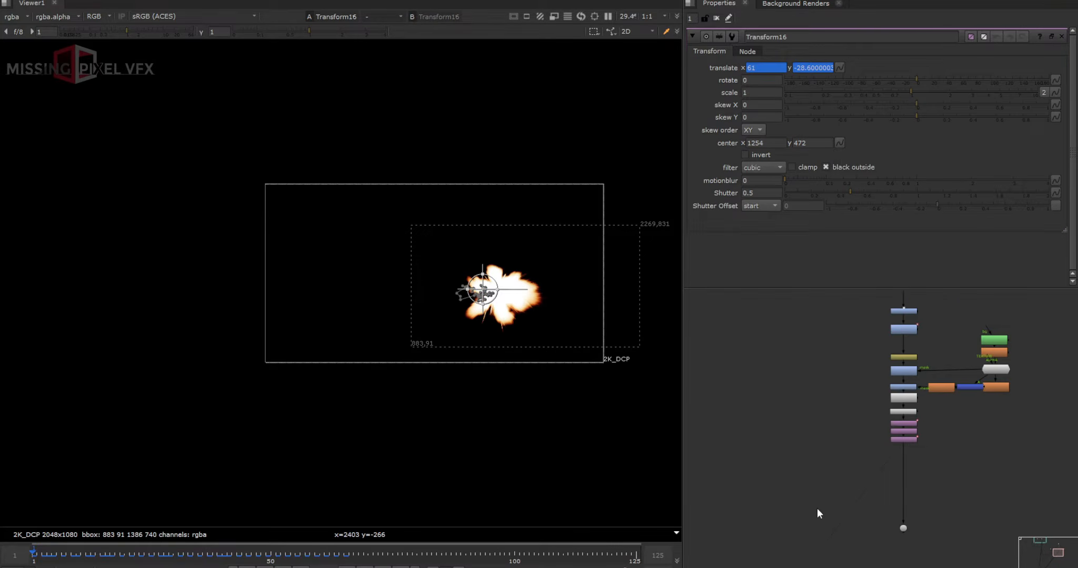
Step: Try a new Merge node with the six-point flash as input A over the plate as input B, and view the result
key("m")
left_click_drag(902, 527, 902, 528)
scroll(799, 497, "down", 3)
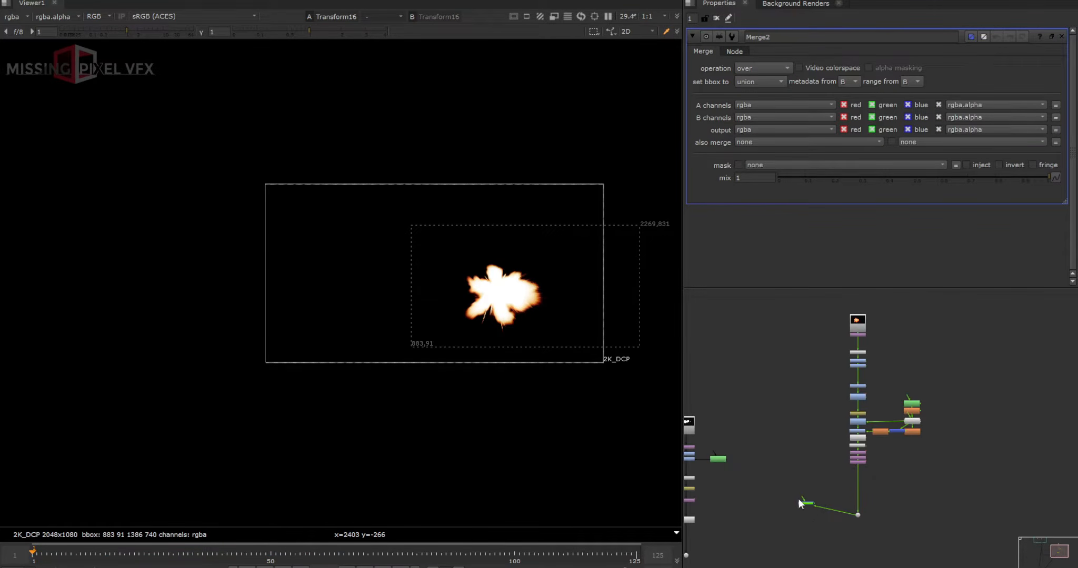
left_click_drag(802, 499, 890, 466)
middle_click_drag(756, 480, 974, 468)
left_click_drag(890, 466, 721, 425)
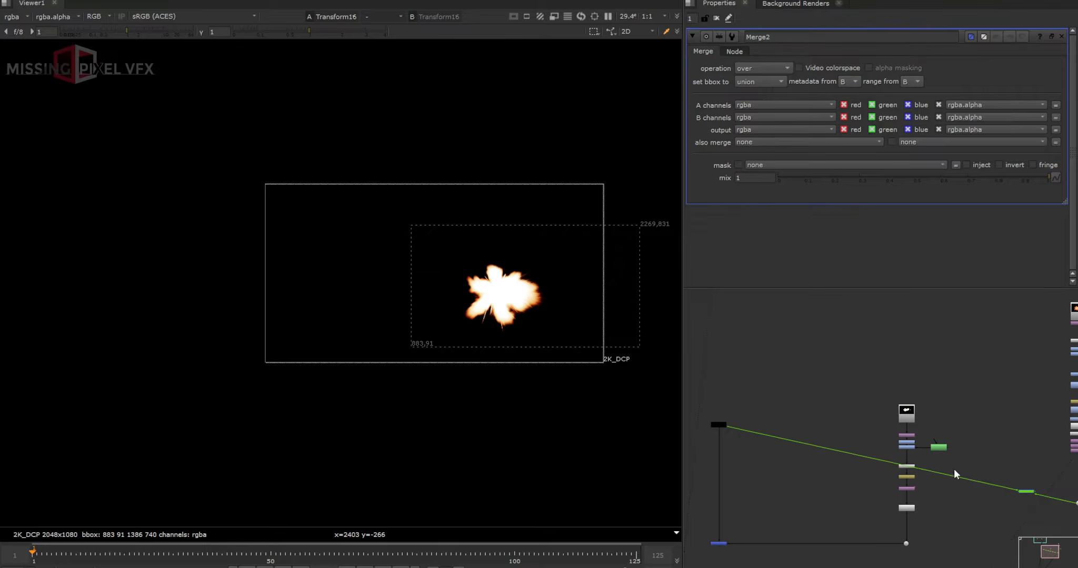
scroll(1016, 499, "up", 3)
middle_click_drag(1042, 500, 820, 495)
scroll(829, 484, "up", 5)
scroll(821, 494, "down", 3)
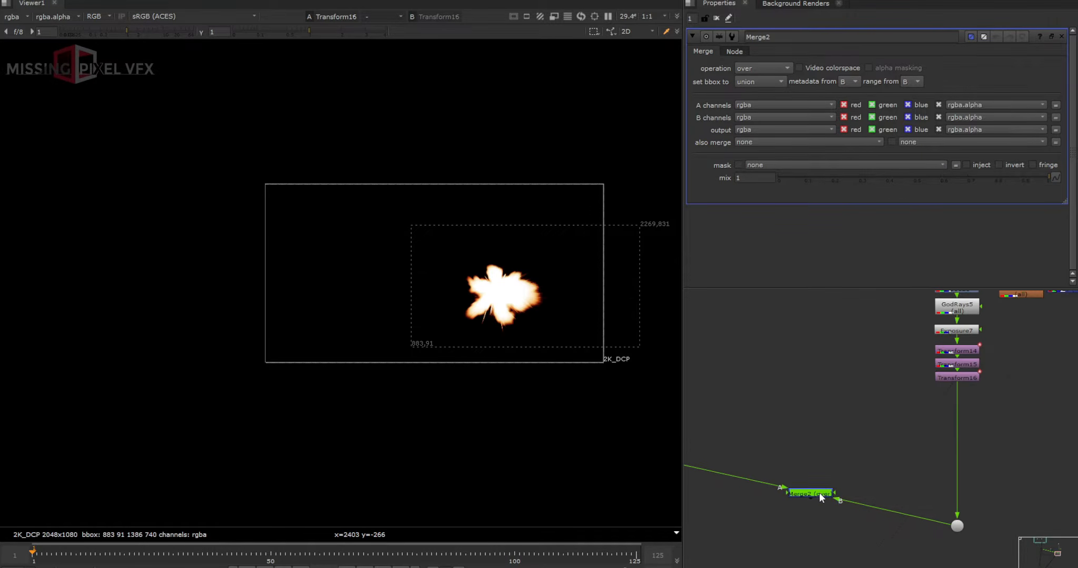
key("shift+x")
key("1")
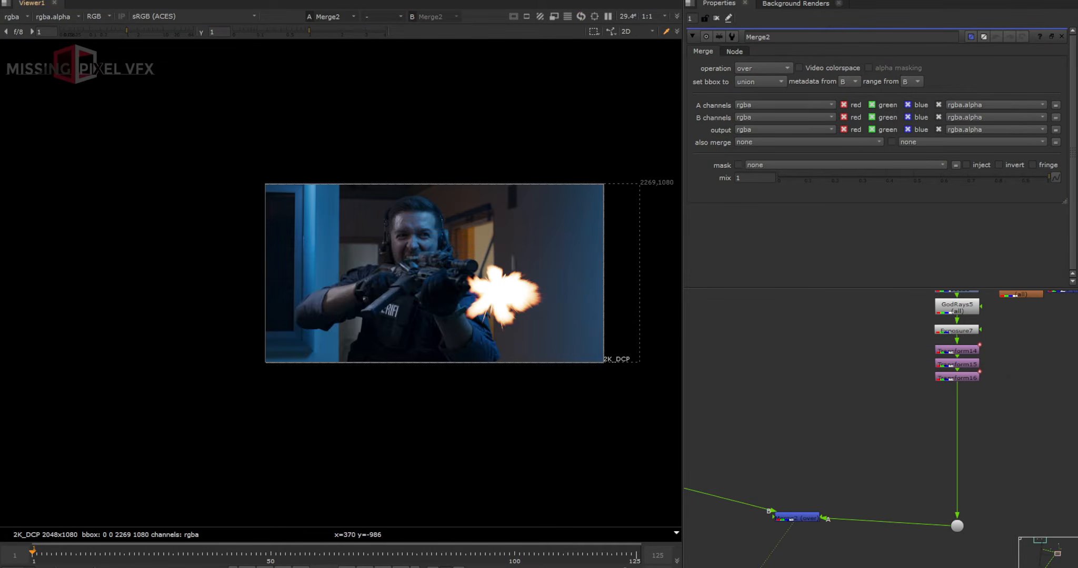
Step: Play back the six-point flash merged over the plate and return to frame 1
key("l")
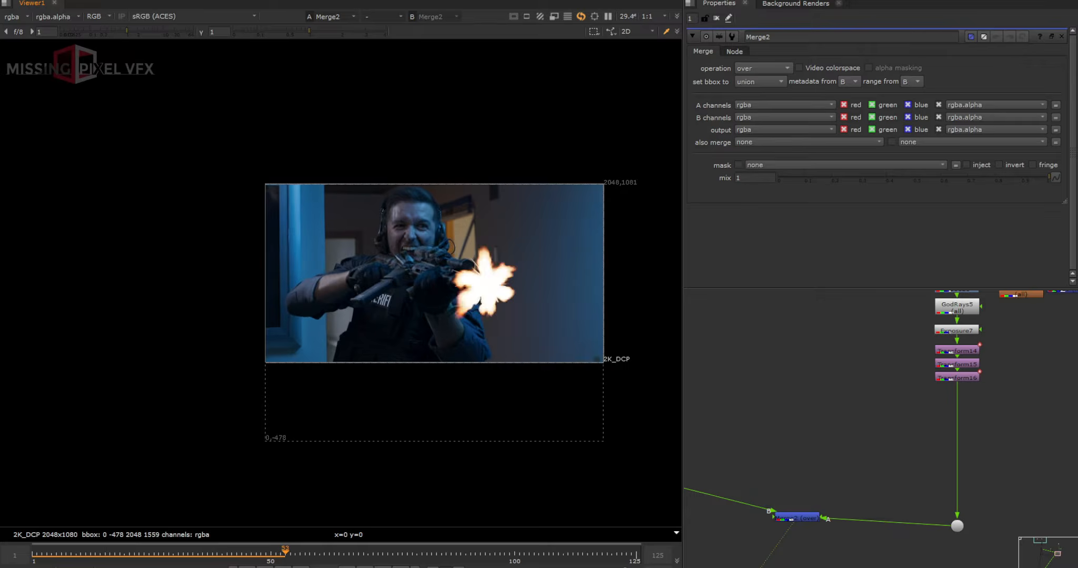
scroll(828, 531, "down", 3)
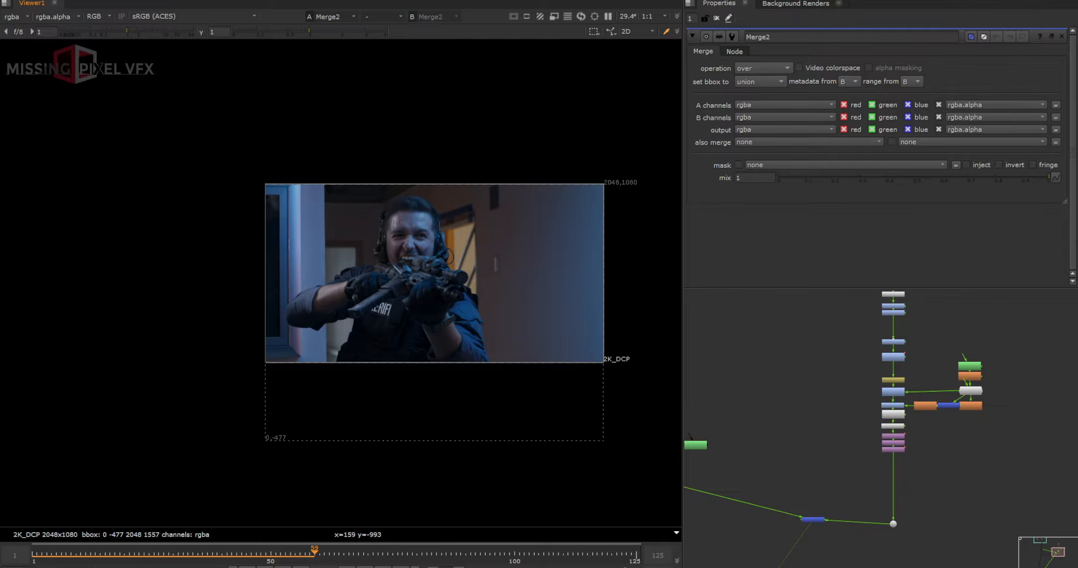
left_click(246, 567)
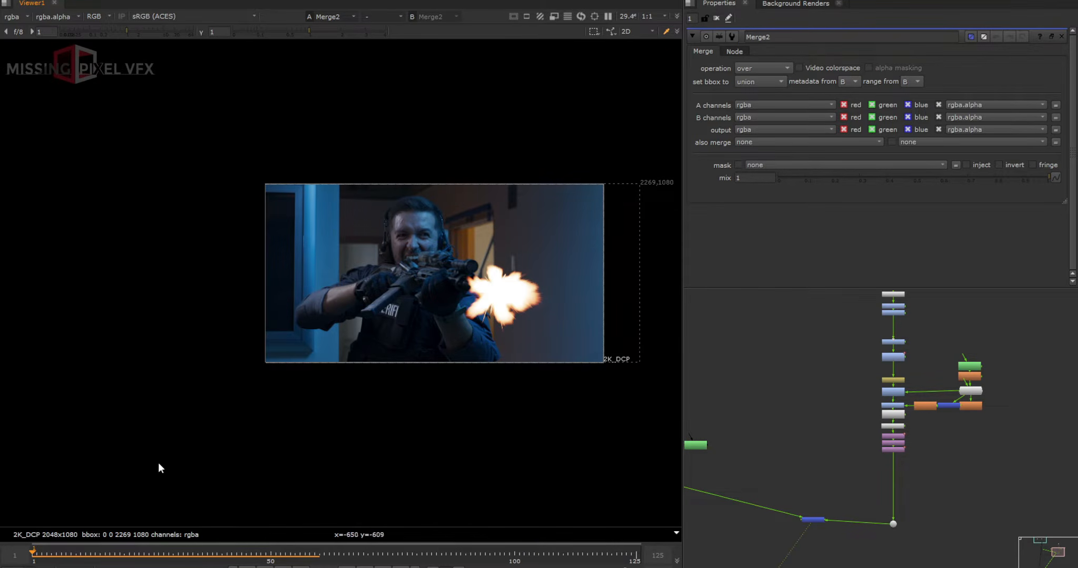
Step: Insert a Merge node below GodRays1 and connect its A input to the dot ending the six-point flash branch
scroll(792, 505, "down", 3)
scroll(712, 509, "up", 3)
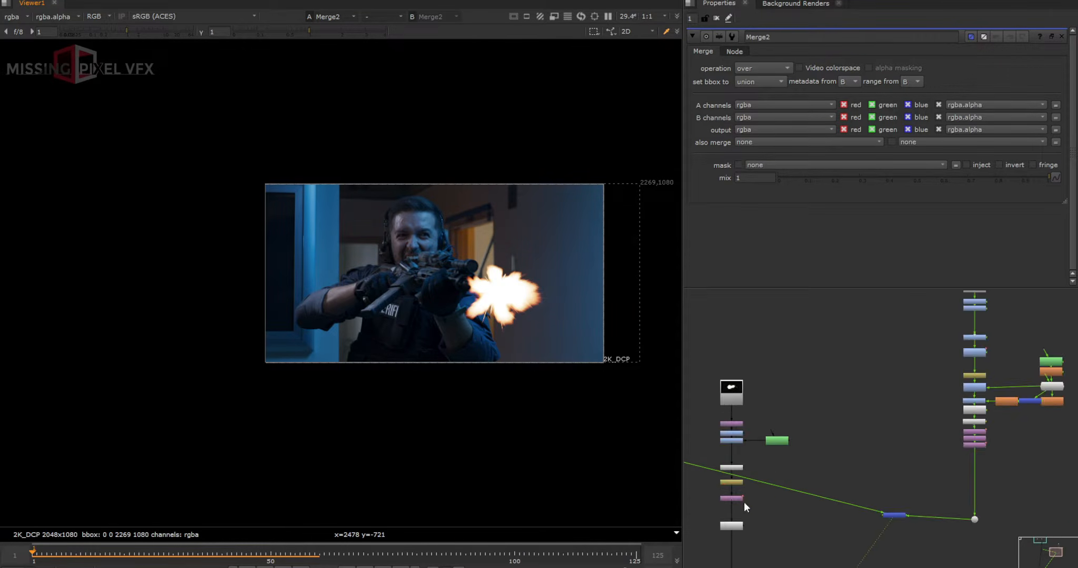
scroll(752, 485, "up", 3)
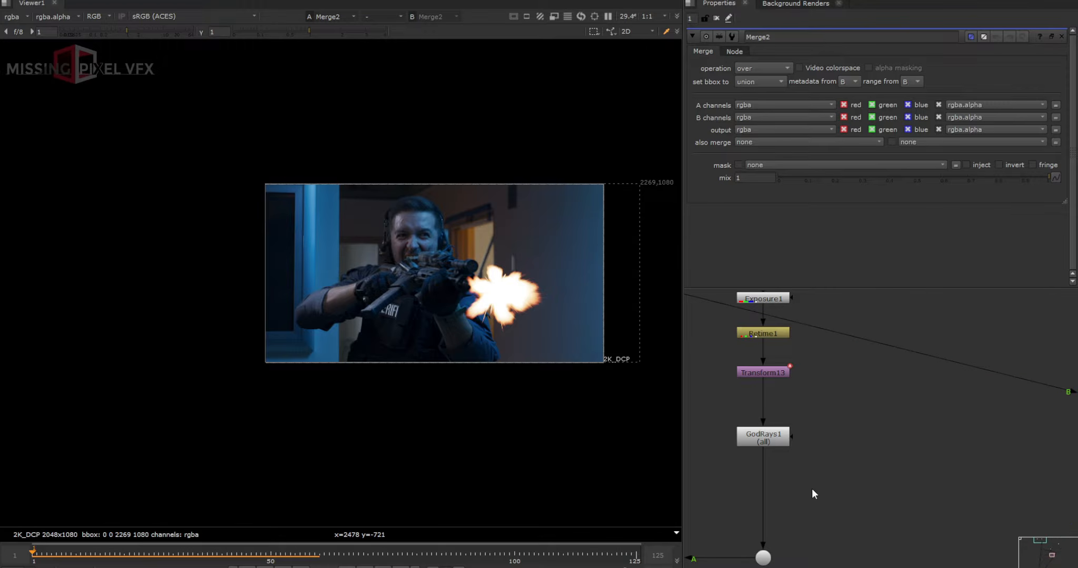
key("m")
scroll(812, 490, "up", 2)
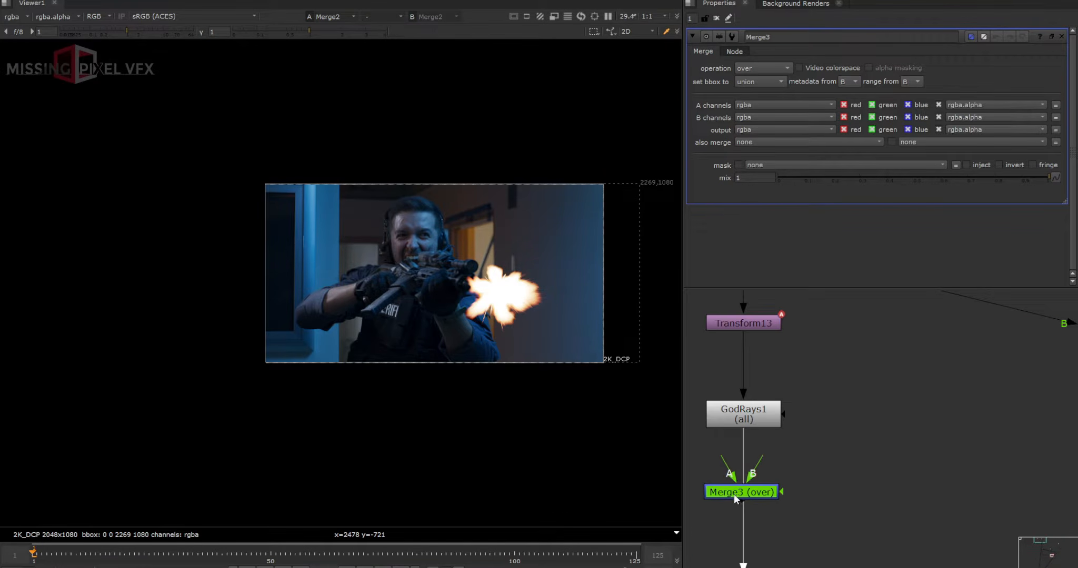
scroll(735, 497, "down", 3)
left_click_drag(792, 477, 954, 468)
middle_click_drag(954, 468, 709, 466)
left_click_drag(709, 466, 983, 436)
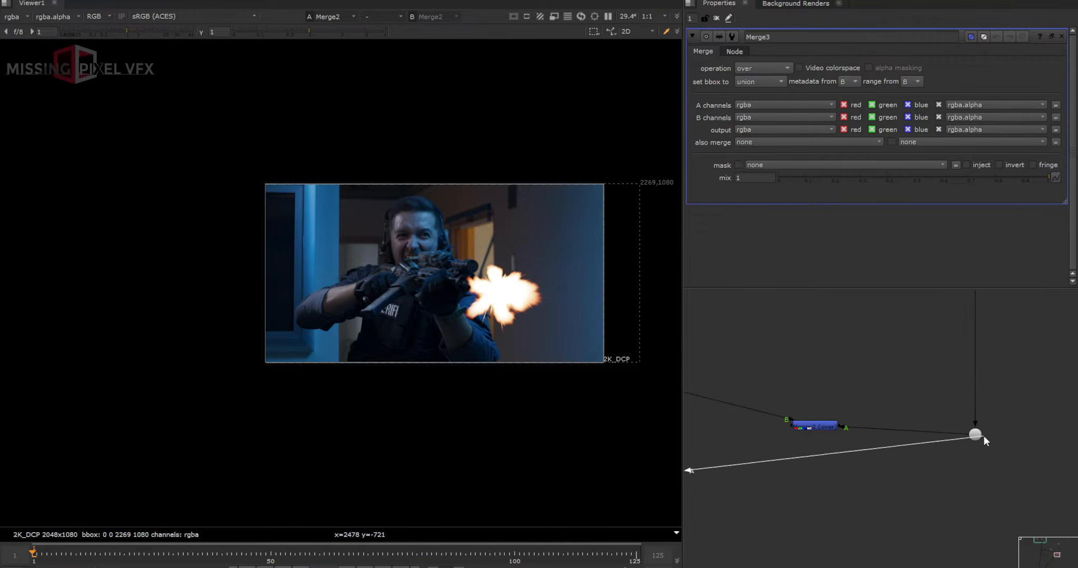
Step: Delete the test Merge2 node, then compare the outputs of the flash branch's dot and Merge3
left_click(827, 426)
key("Delete")
scroll(827, 436, "down", 4)
left_click(888, 439)
key("1")
middle_click_drag(755, 483, 923, 440)
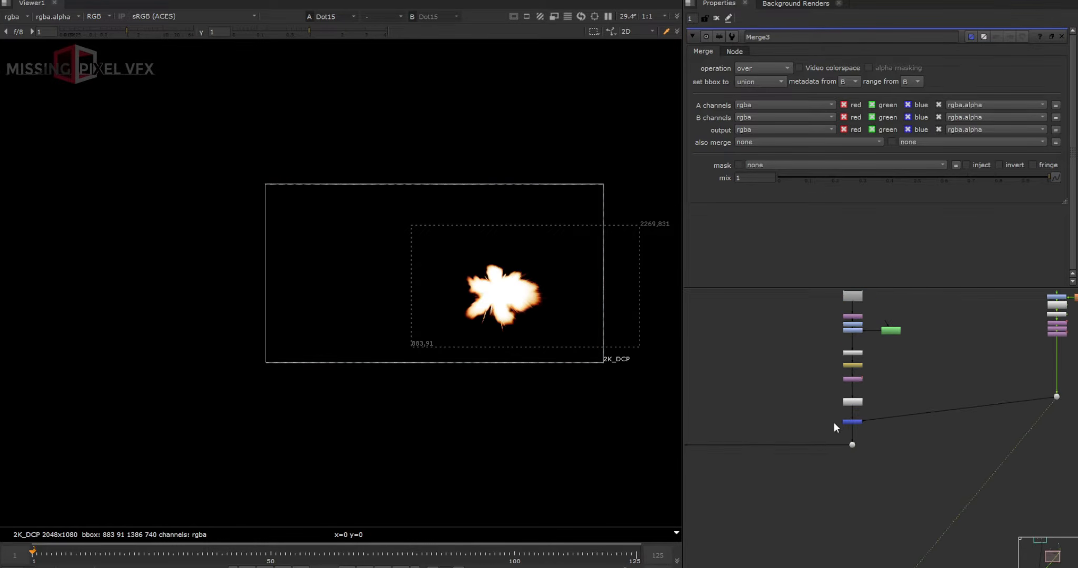
scroll(847, 422, "up", 3)
left_click(849, 425)
key("1")
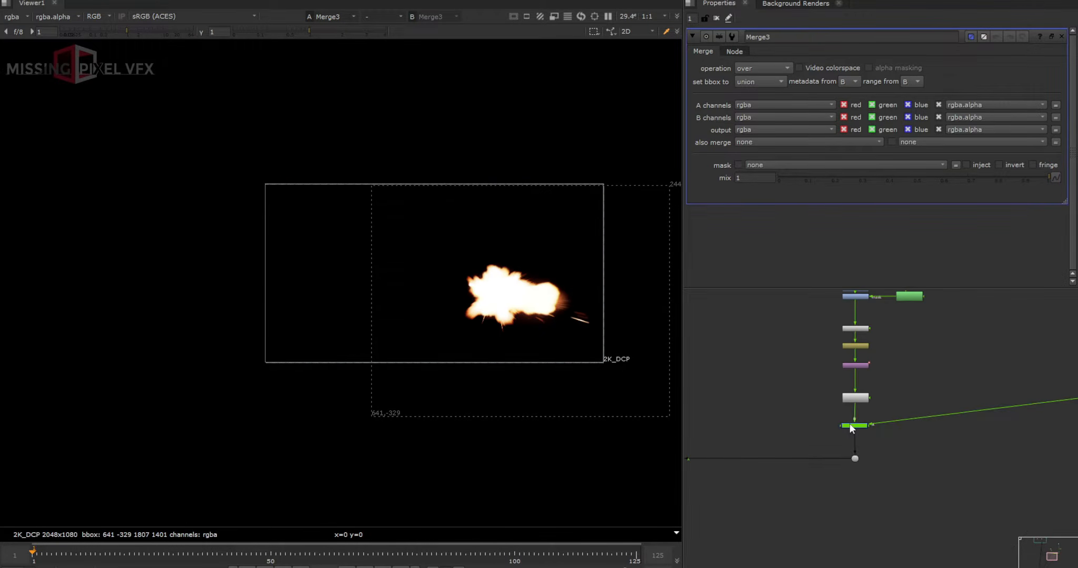
Step: Set Merge3's operation to plus and view Merge1's output closely around the muzzle flash
left_click(760, 69)
left_click(768, 273)
scroll(711, 434, "down", 3)
middle_click_drag(711, 434, 858, 424)
left_click(760, 433)
key("1")
middle_click_drag(613, 292, 379, 353)
scroll(380, 353, "up", 5)
scroll(955, 412, "up", 4)
scroll(933, 418, "up", 2)
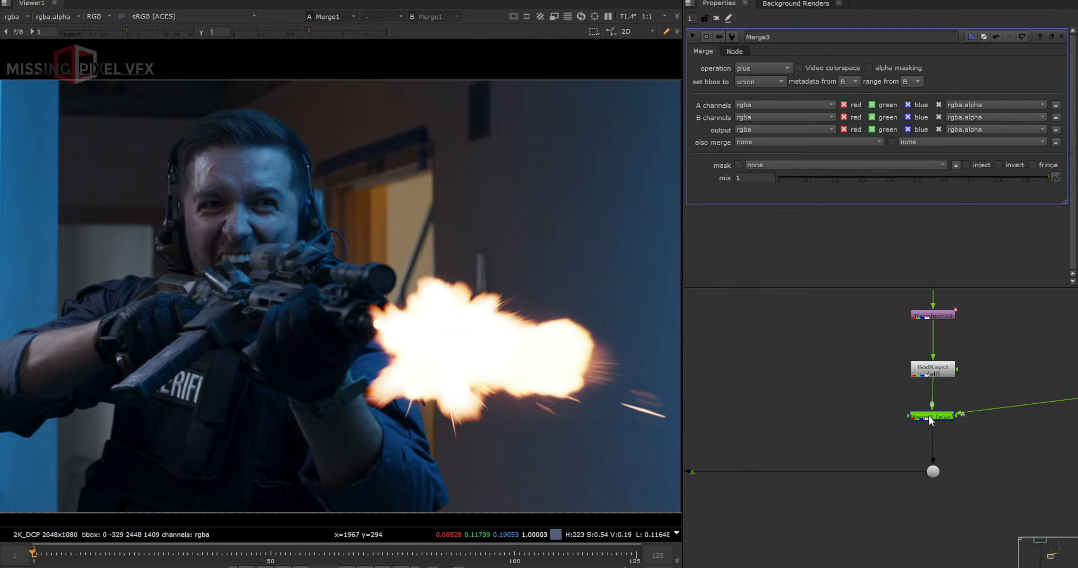
Step: Toggle Merge3 off and on repeatedly to compare the composite with and without the six-point flash
left_click(931, 417)
key("d")
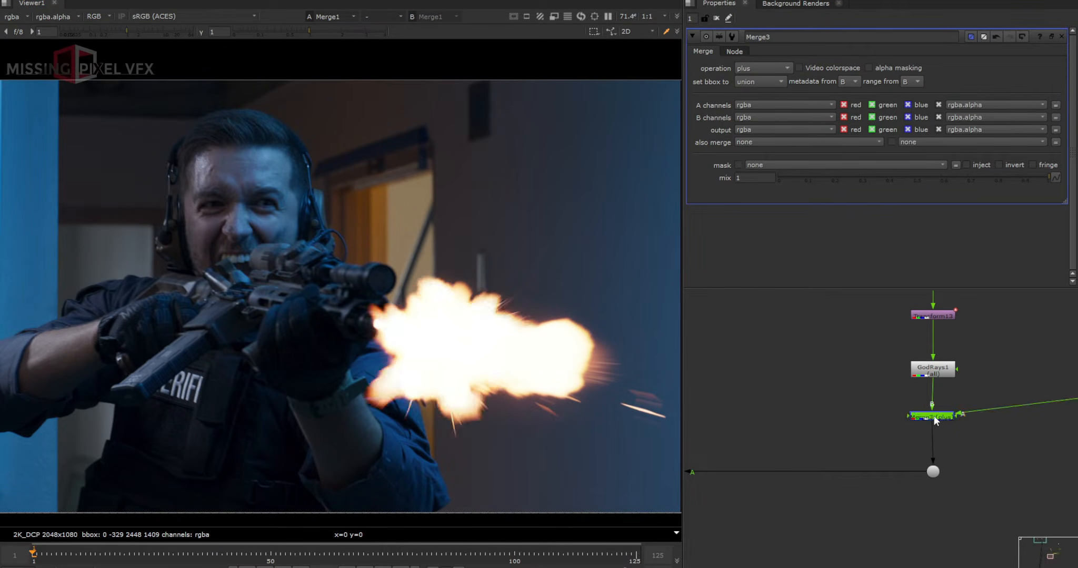
key("d")
key("d")
key("d")
key("d")
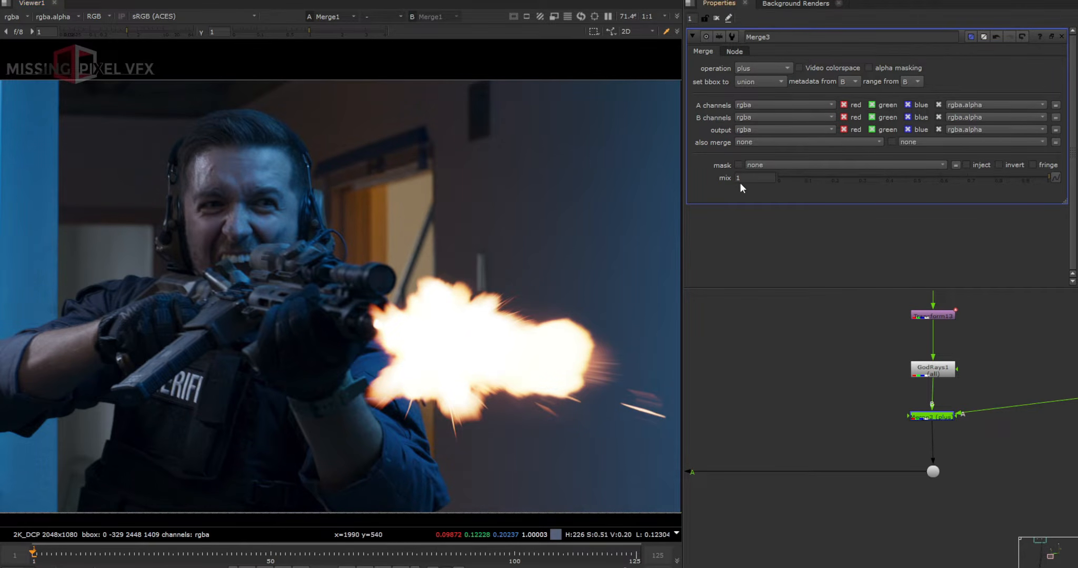
Step: Keyframe Merge3's mix at 1 on frame 1 and 0 on frame 2
right_click(756, 179)
key("Escape")
type("0")
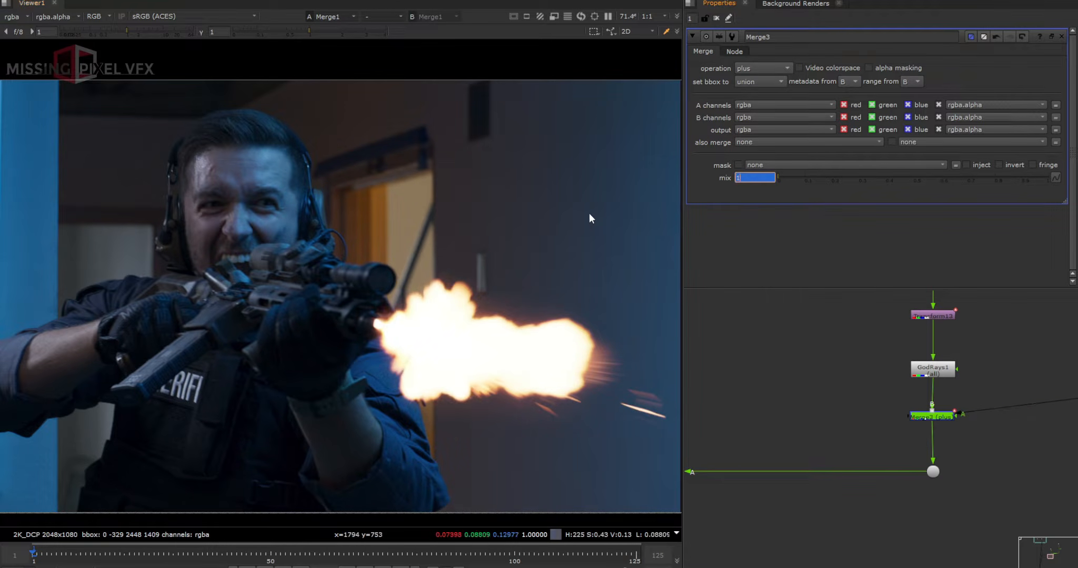
type("1")
key("Right")
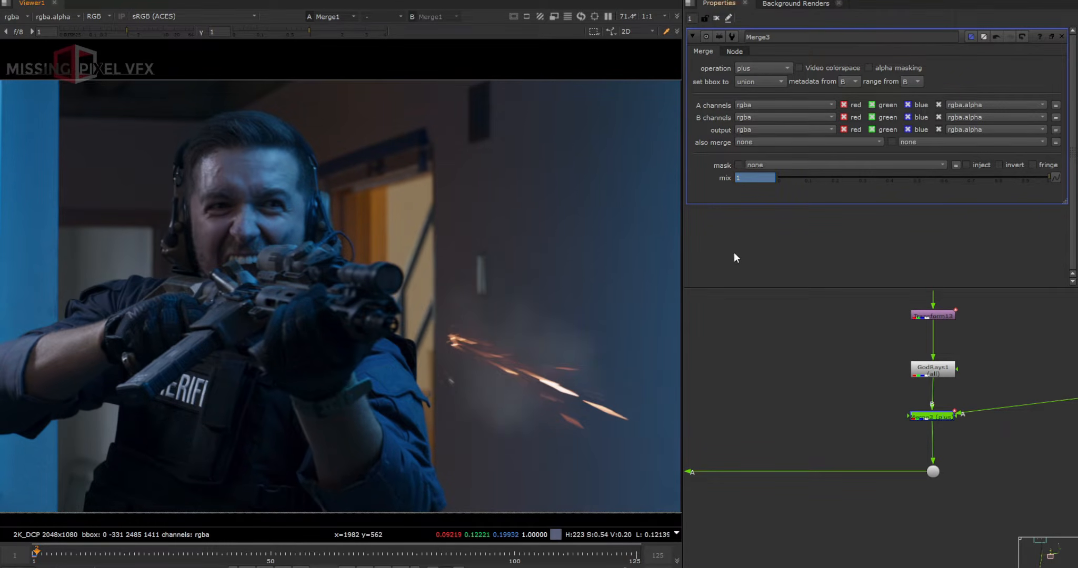
type("0")
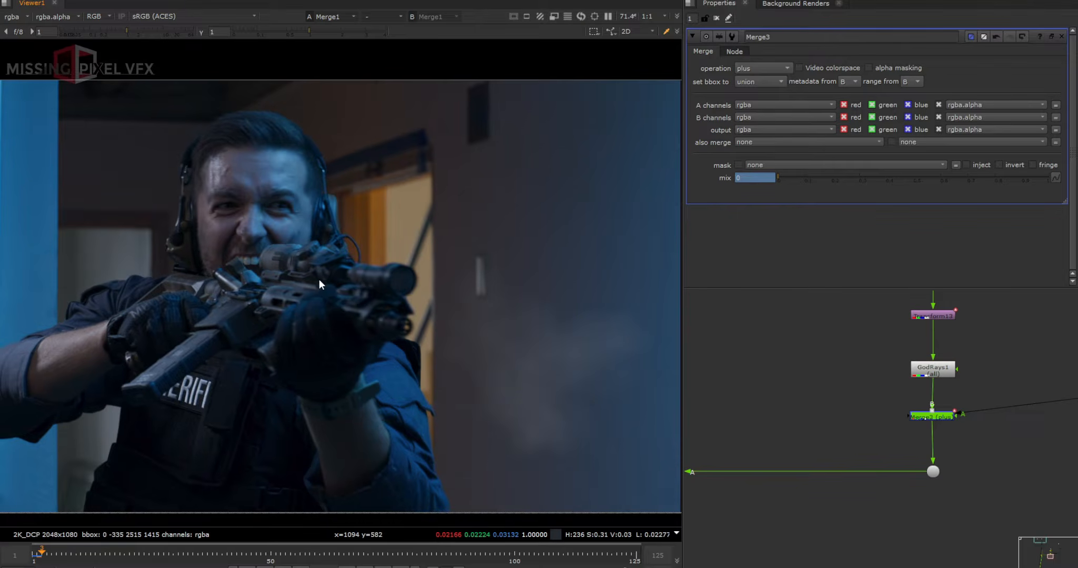
Step: Advance to the second muzzle flash at frame 13 and key Merge3's mix at 1
key("Right")
key("Right")
key("Right")
key("Right")
key("Right")
key("Right")
key("Right")
key("Right")
key("Right")
key("Right")
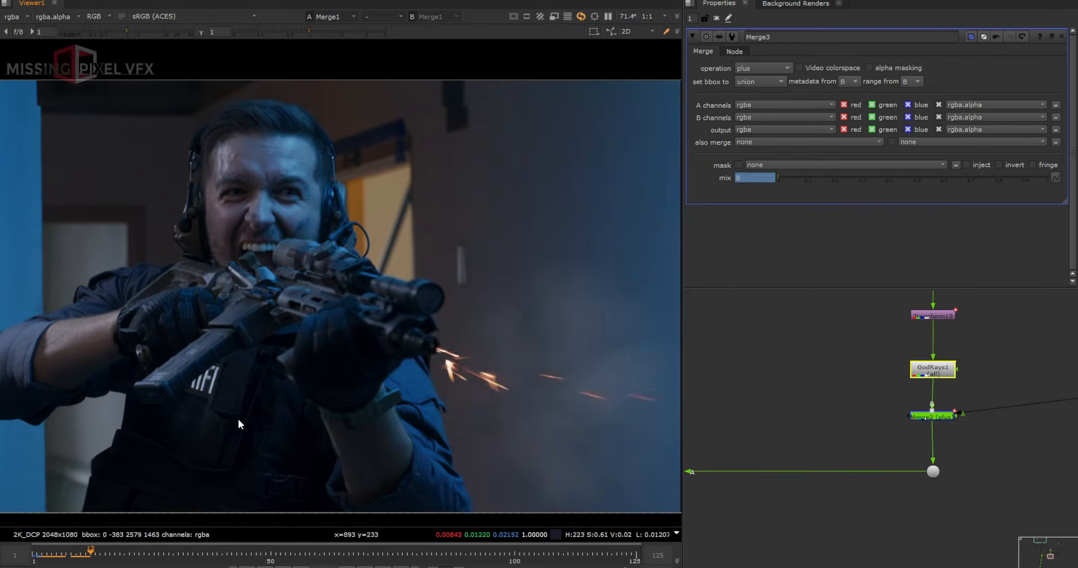
key("Left")
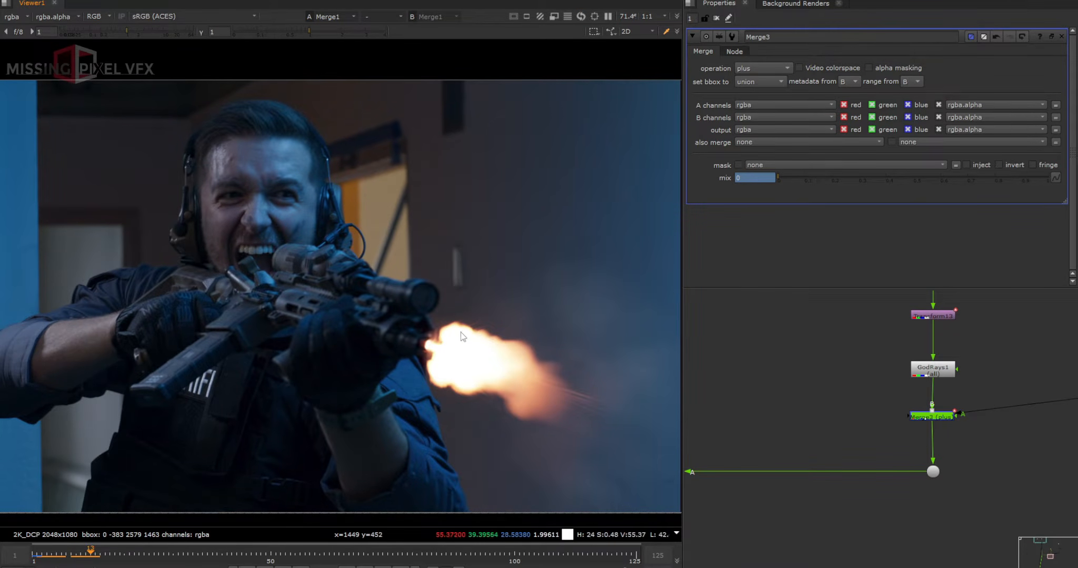
type("1")
key("Return")
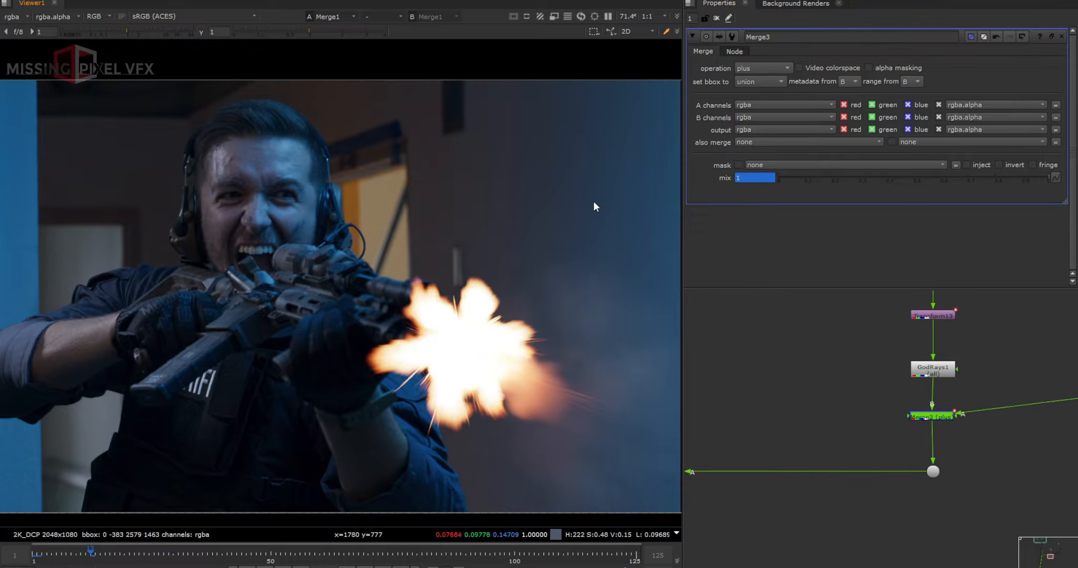
Step: Check the frames around the second flash and key Merge3's mix at 0 on frame 14
key("Left")
key("Right")
key("Right")
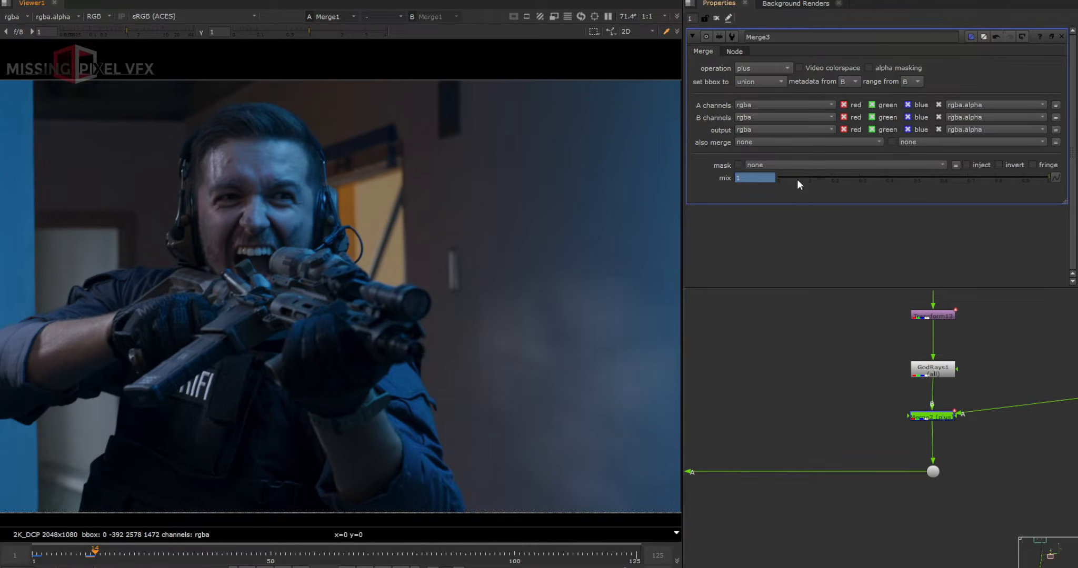
left_click_drag(797, 178, 500, 184)
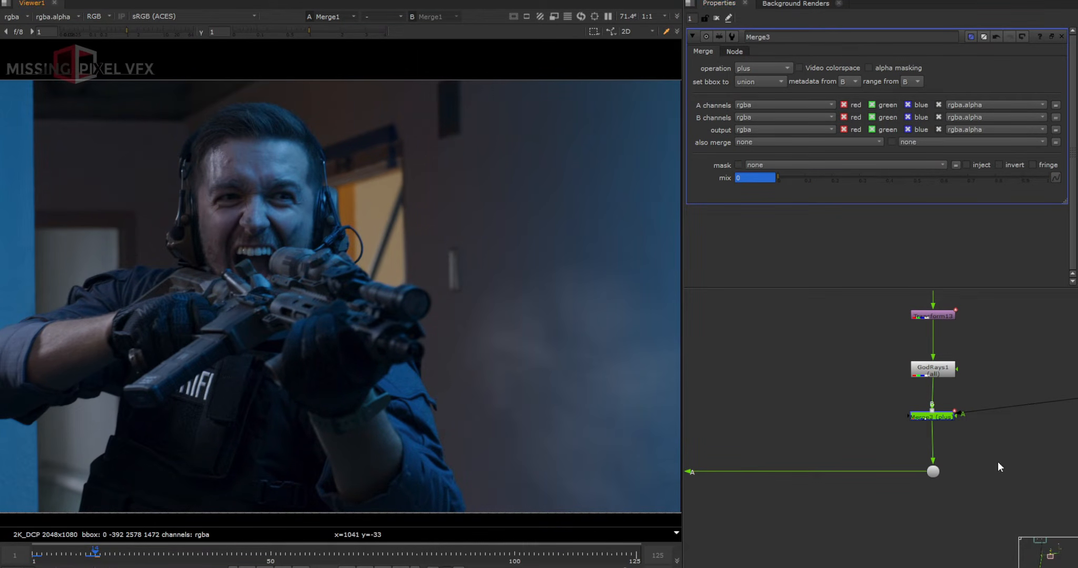
Step: Advance to the third muzzle flash near frame 37 and key Merge3's mix on the frames around it
middle_click_drag(961, 397, 794, 442)
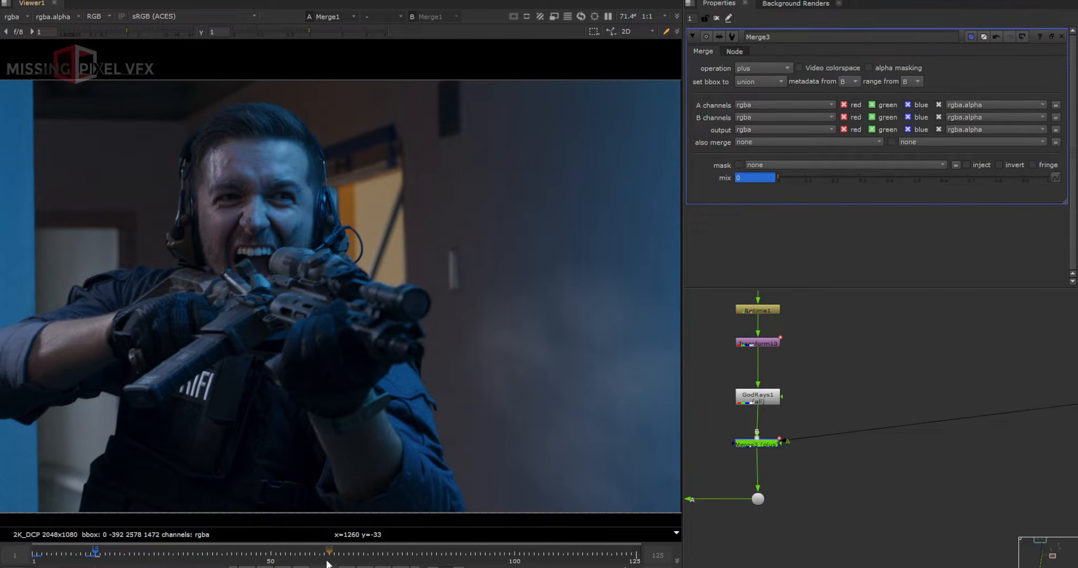
left_click_drag(327, 564, 214, 563)
key("Left")
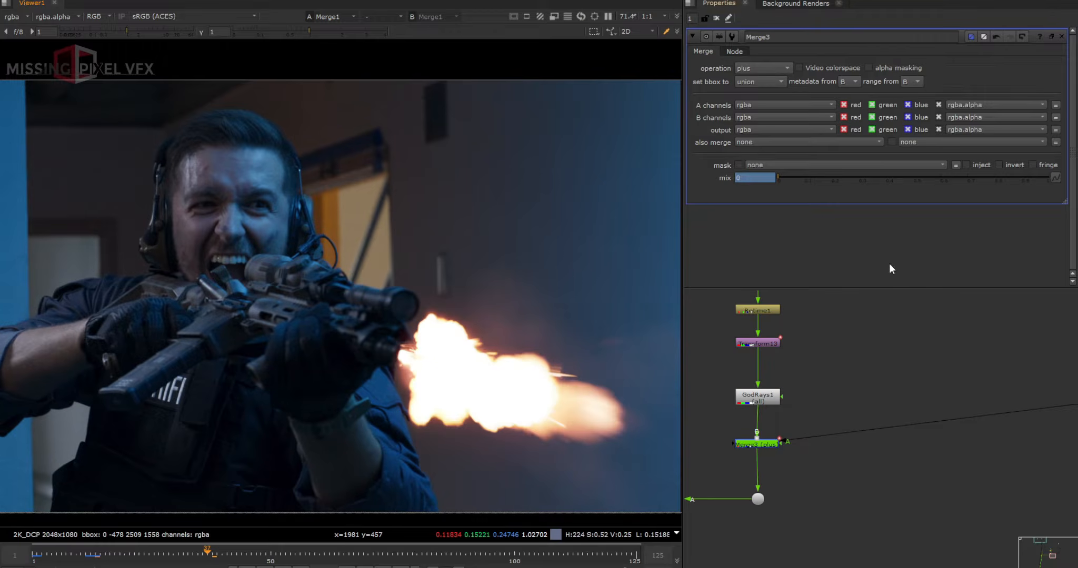
key("Left")
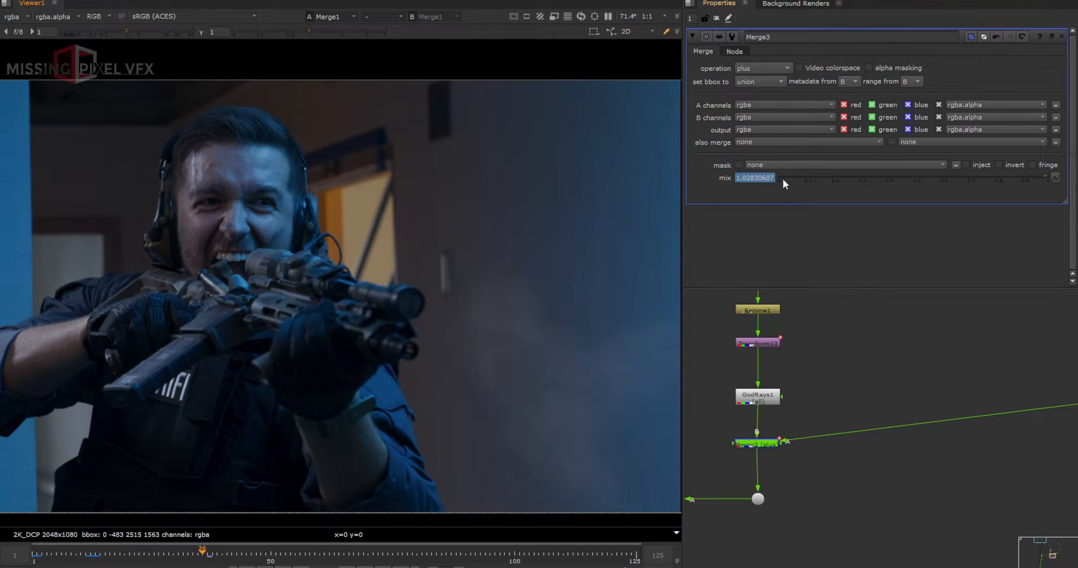
key("Right")
key("Right")
key("Left")
key("Right")
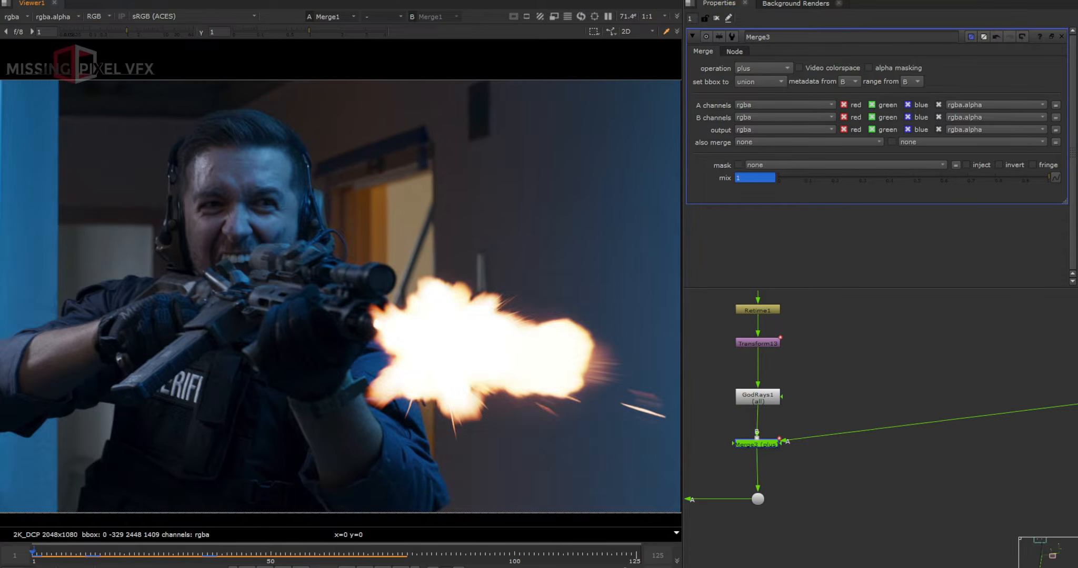
Step: Locate the leftover sparks near frame 65 and insert a Multiply (Math) node directly after Merge3
left_click(346, 567)
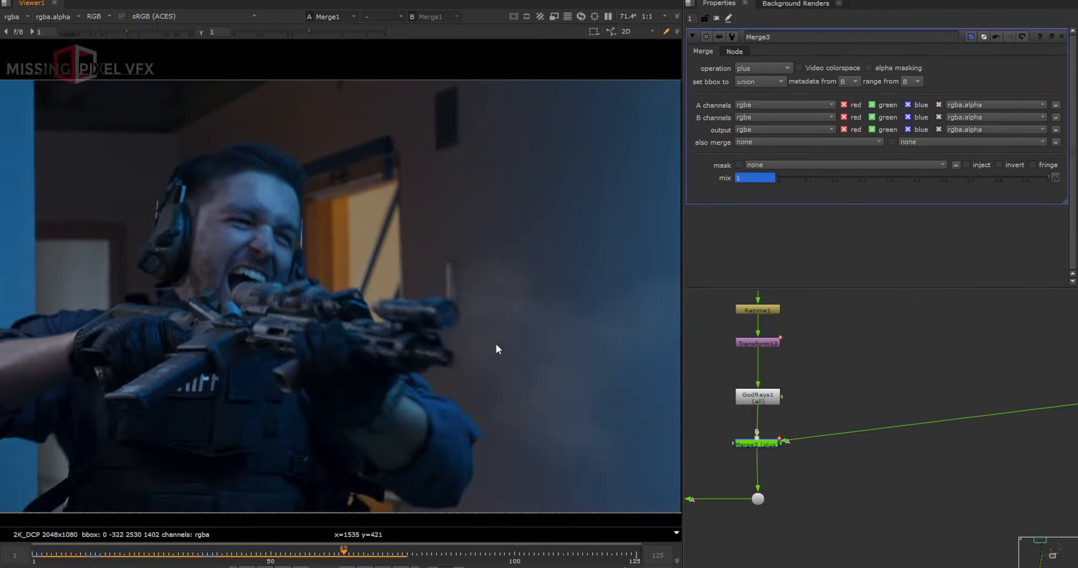
scroll(798, 463, "down", 3)
left_click_drag(1022, 422, 1021, 450)
scroll(866, 419, "down", 1)
mouse_move(343, 559)
left_mouse_down()
mouse_move(293, 560)
mouse_move(338, 557)
left_mouse_up()
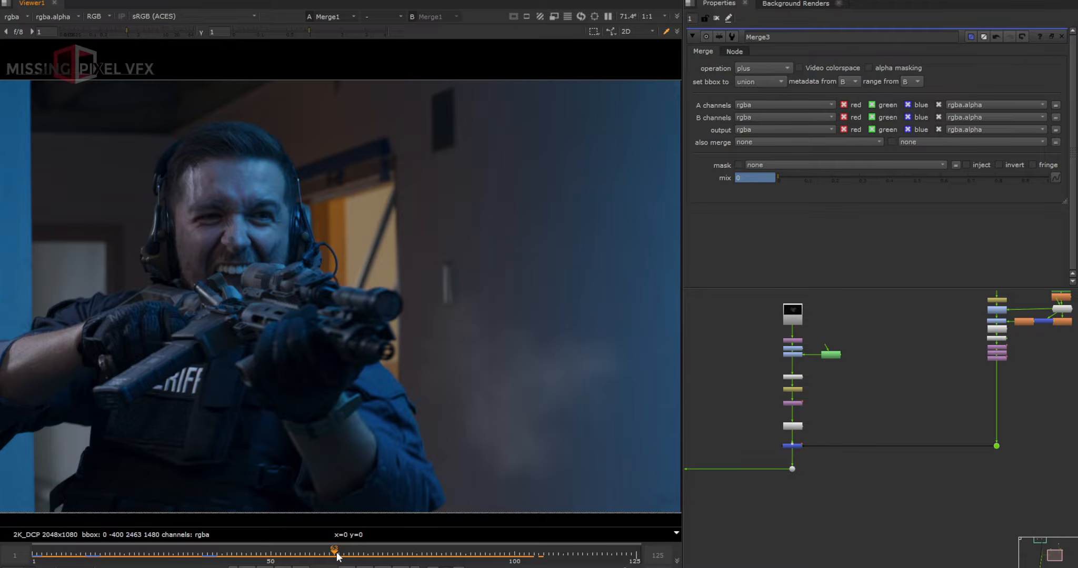
left_click_drag(338, 556, 344, 555)
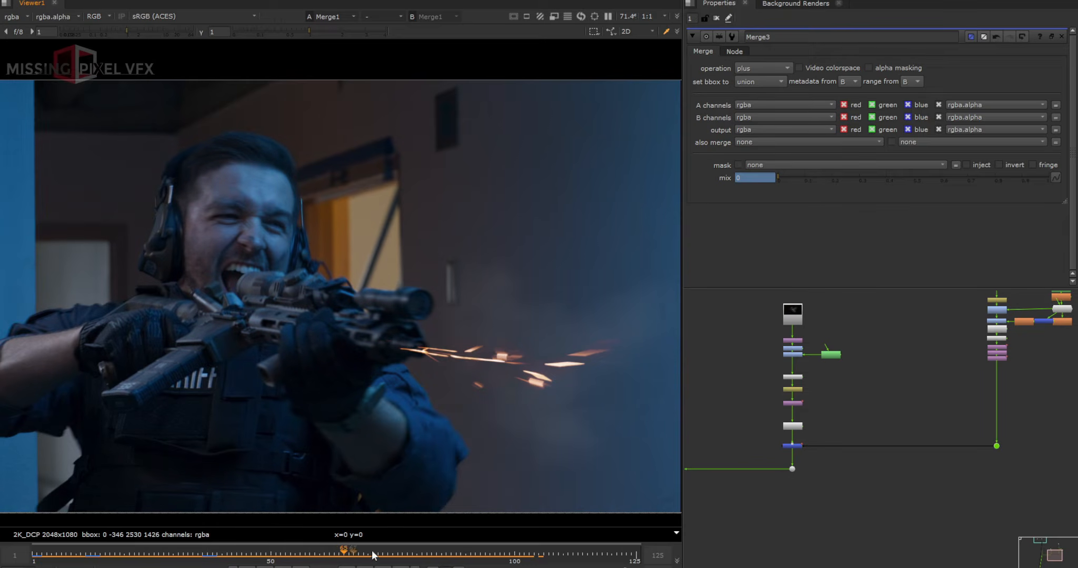
scroll(793, 448, "up", 3)
left_click(796, 445)
key("Tab")
type("mul")
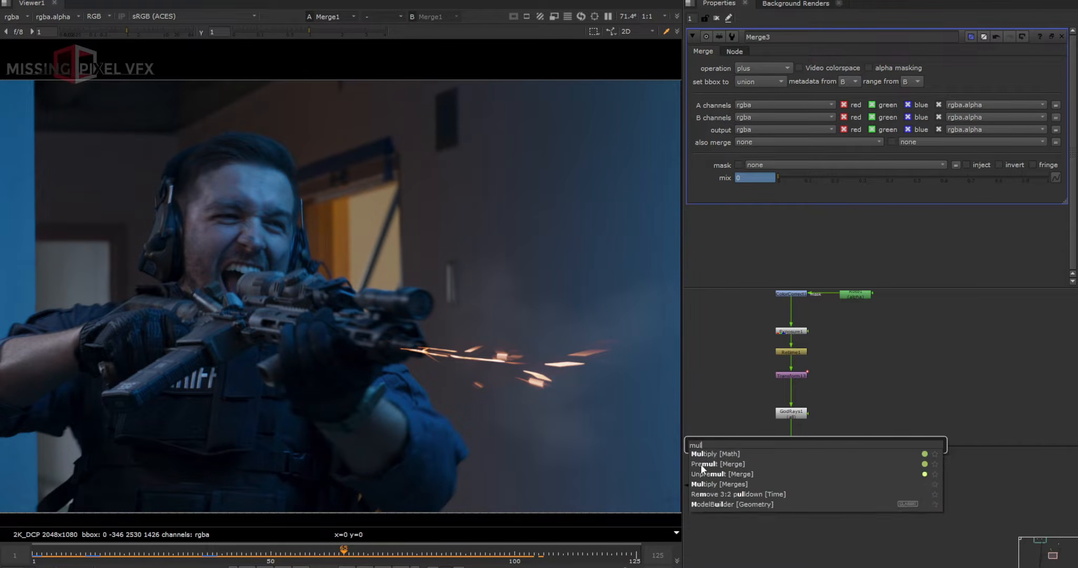
left_click(707, 454)
Step: Keyframe Multiply1's value around frame 65
double_click(770, 80)
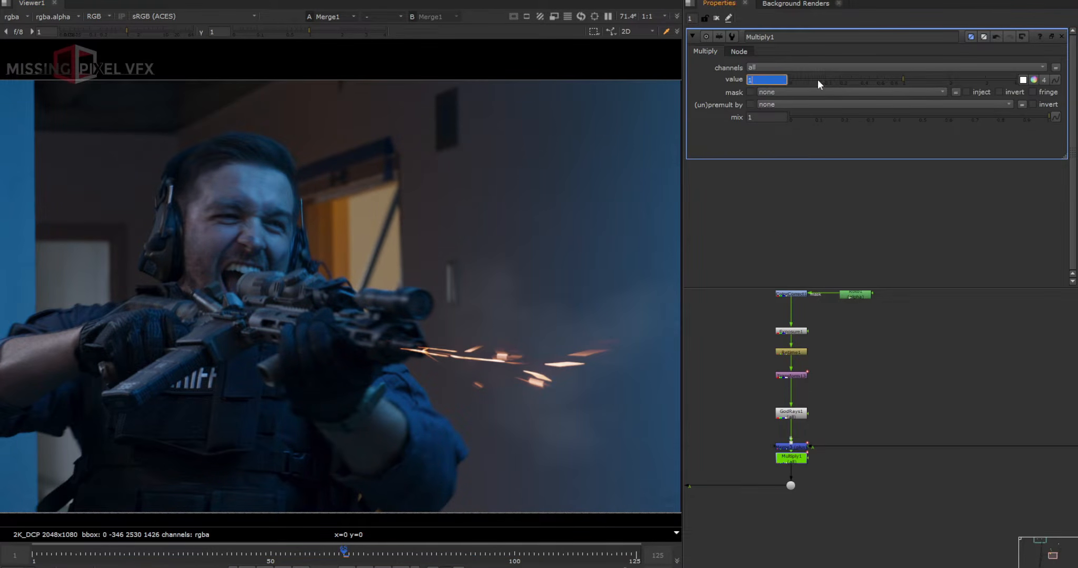
key("Left")
left_click(594, 148)
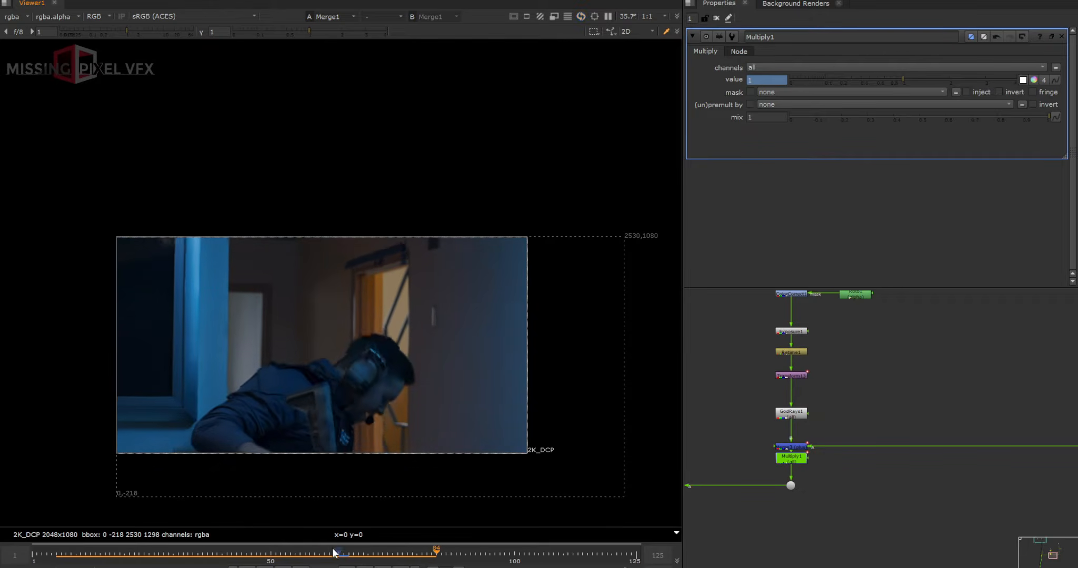
Step: Review the shot in playback and set Merge1's bounding box to B
left_click(247, 555)
left_click(248, 555)
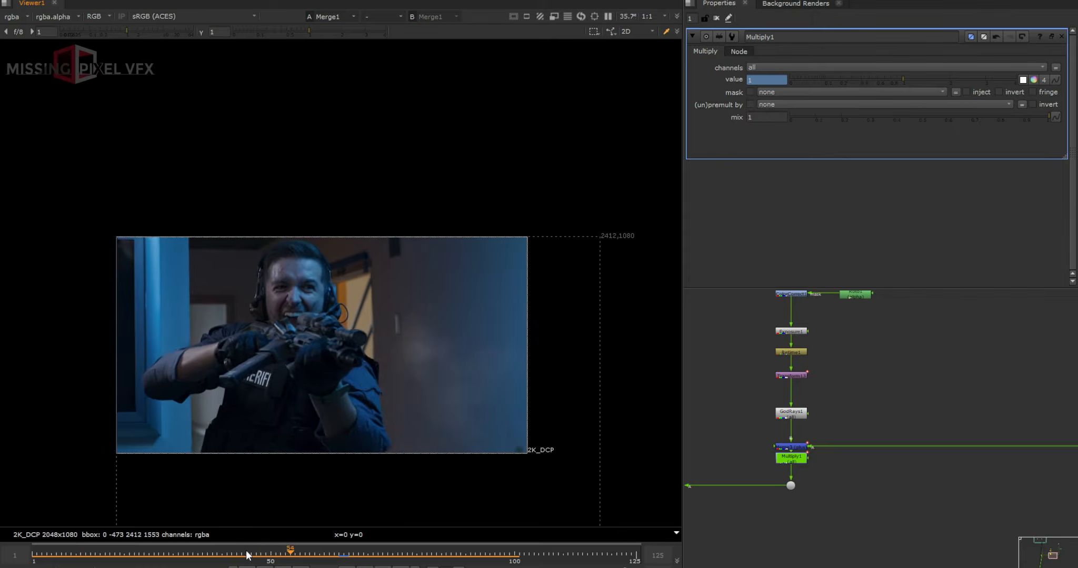
key("k")
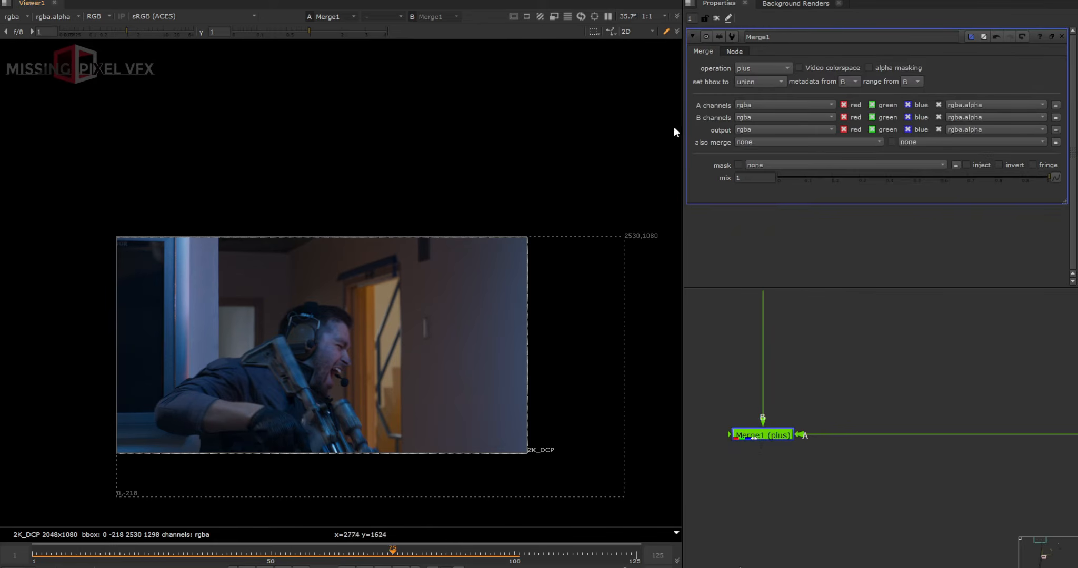
left_click(759, 82)
left_click(747, 121)
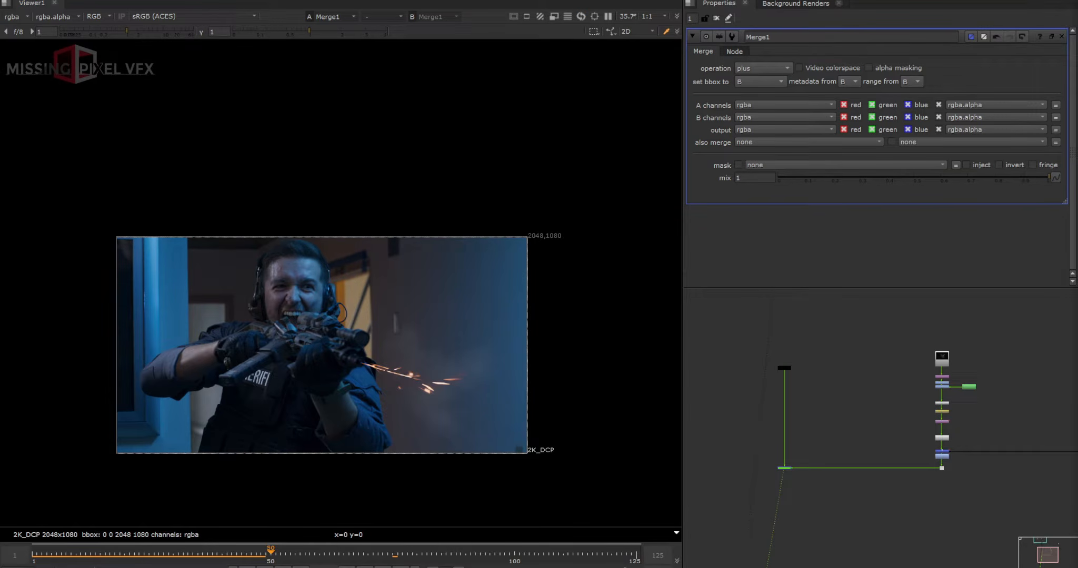
Step: Add an apGlow node with its img input on the dot below Multiply1 and view its output
scroll(927, 478, "up", 8)
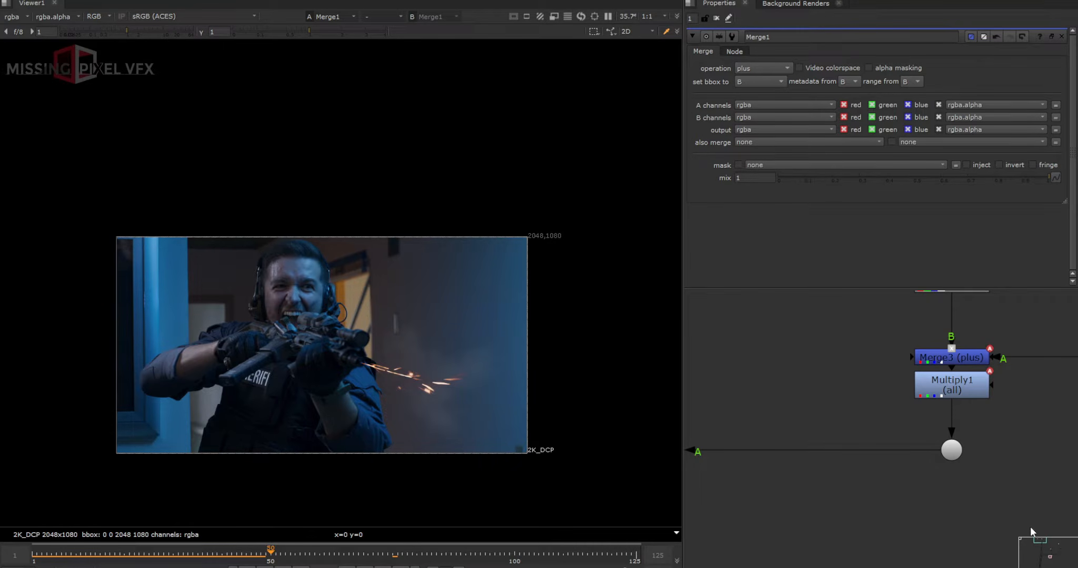
key("Tab")
type("ap")
key("Down")
key("Down")
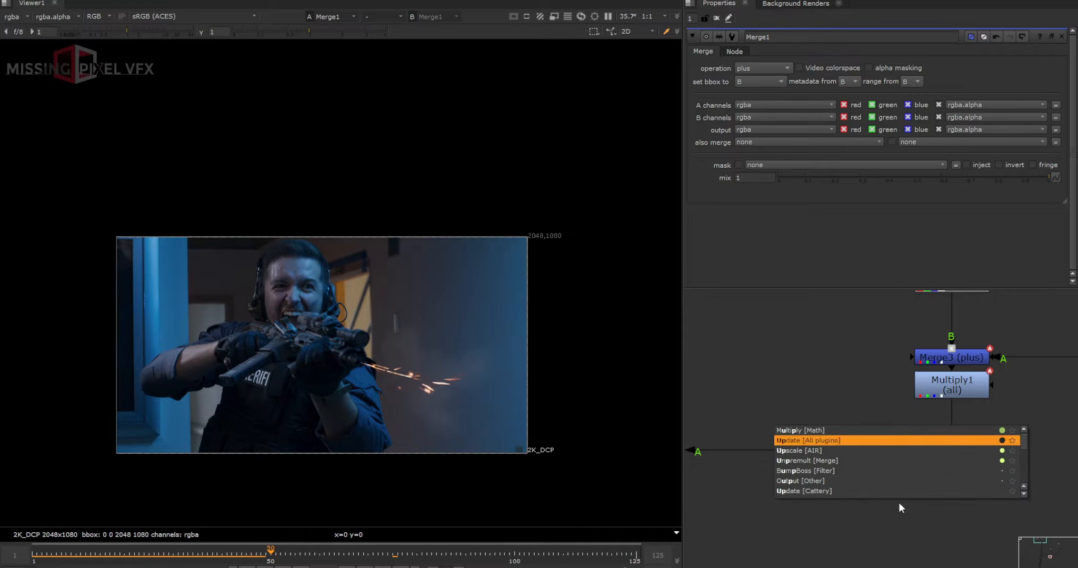
key("Return")
left_click_drag(914, 472, 949, 452)
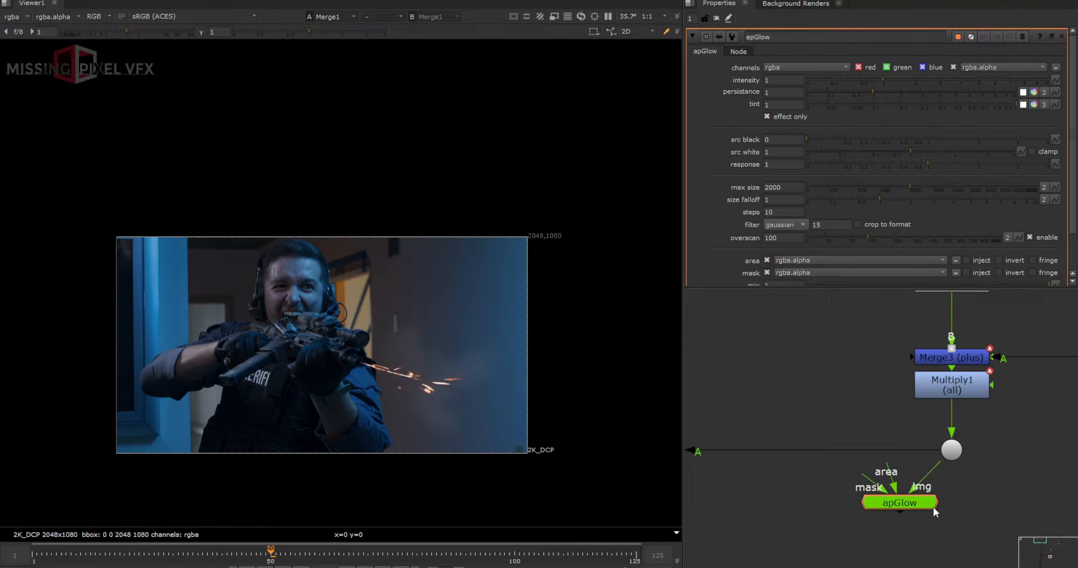
left_click_drag(909, 506, 948, 511)
key("1")
Step: On frame 1, set apGlow's intensity to 0.25 and its persistance to 0.75
left_click(235, 567)
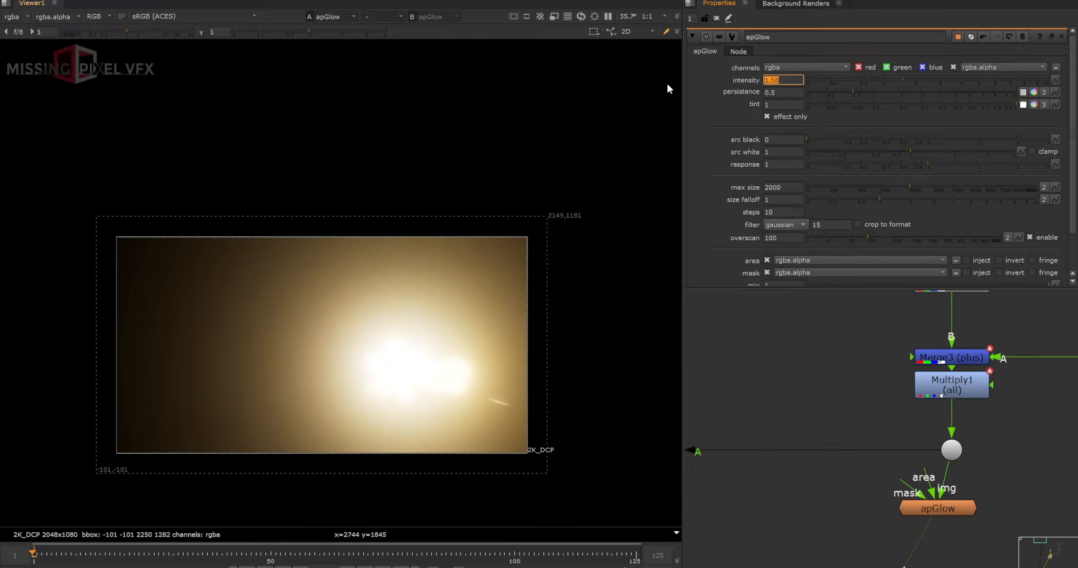
type("0.25")
key("Return")
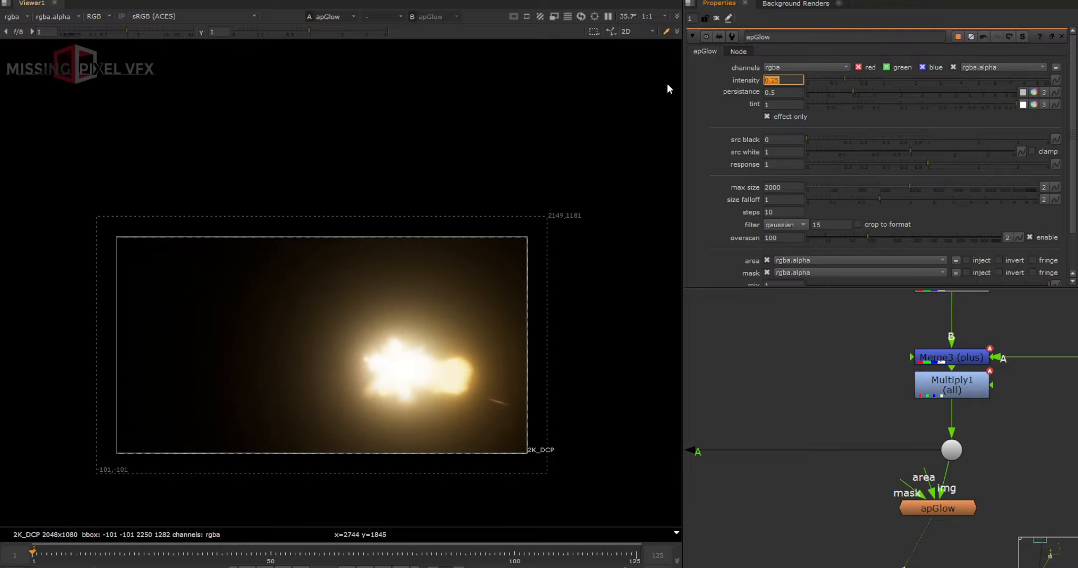
left_click(782, 92)
type("0.75")
key("Return")
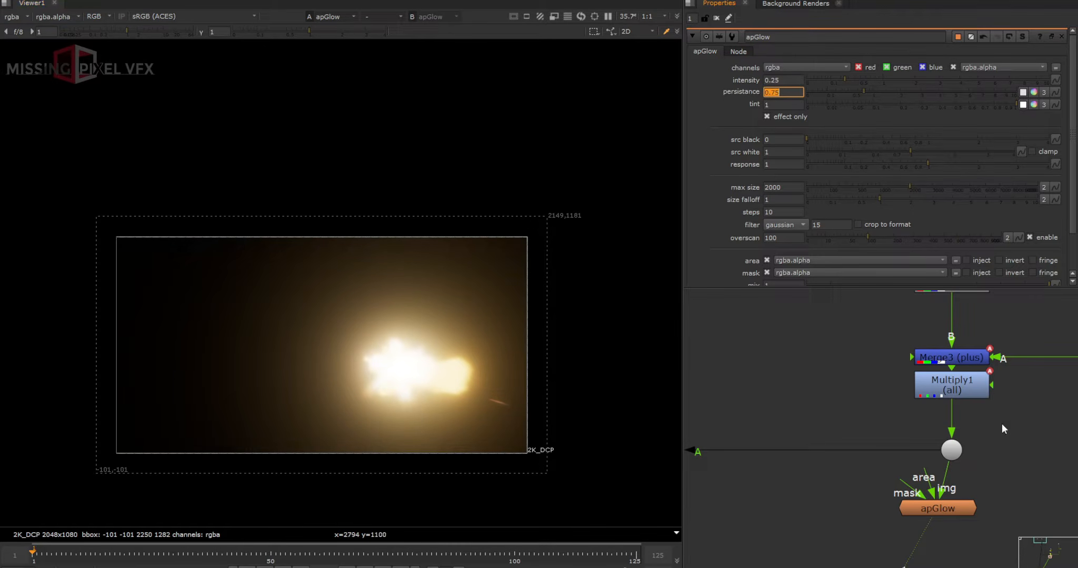
Step: Merge the apGlow output over the plate directly below Merge1, using the plus operation
left_click_drag(955, 512, 965, 535)
key("m")
scroll(978, 516, "down", 3)
middle_click_drag(1044, 536, 1046, 420)
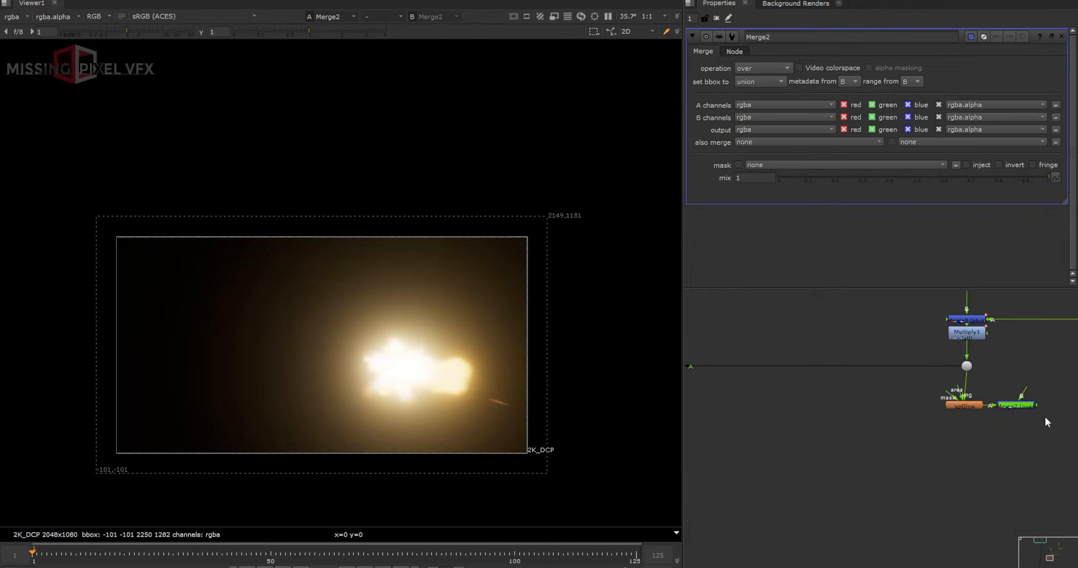
scroll(1045, 417, "down", 3)
left_click_drag(1010, 407, 731, 415)
left_click(762, 69)
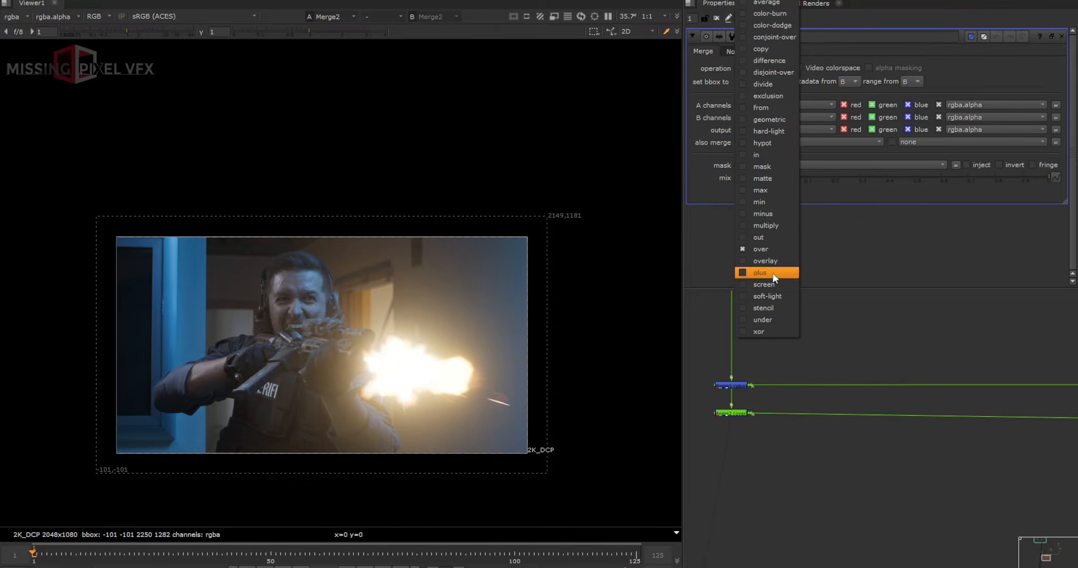
left_click(758, 273)
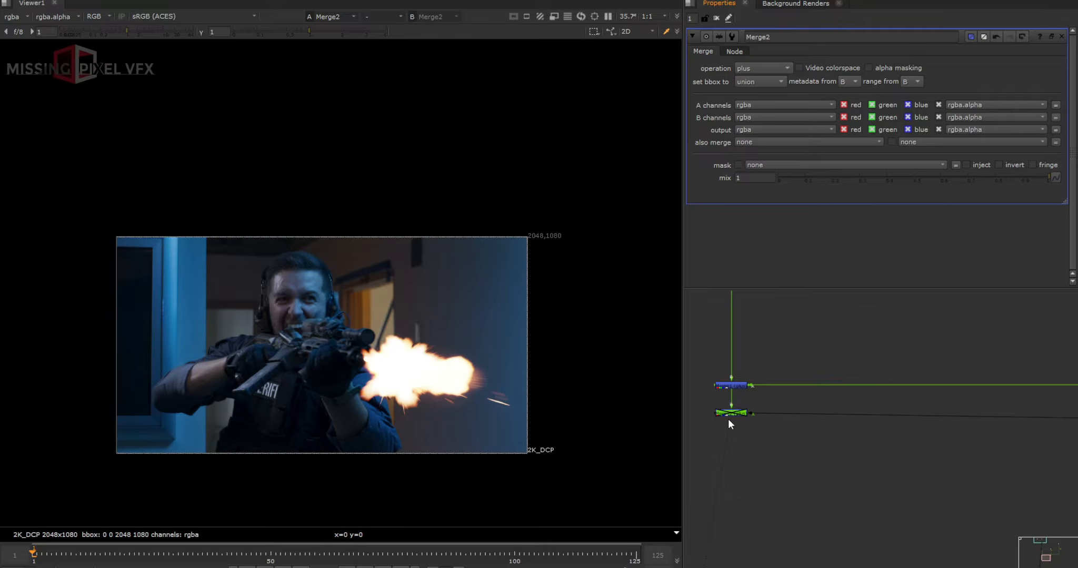
Step: Toggle Merge2 off and on repeatedly to compare the composite with and without the glow
key("d")
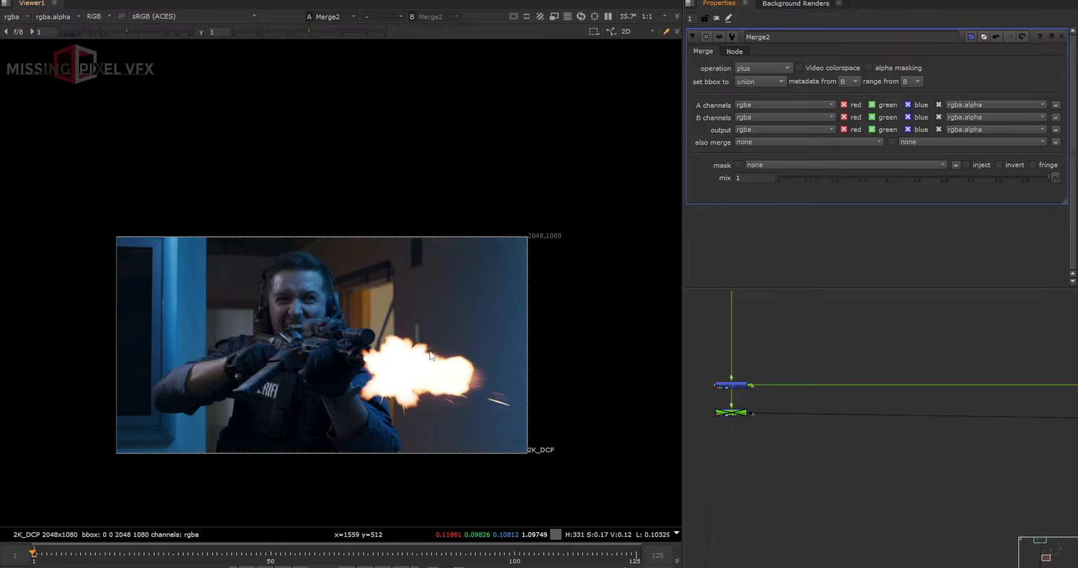
key("d")
key("d")
key("d")
key("d")
key("d")
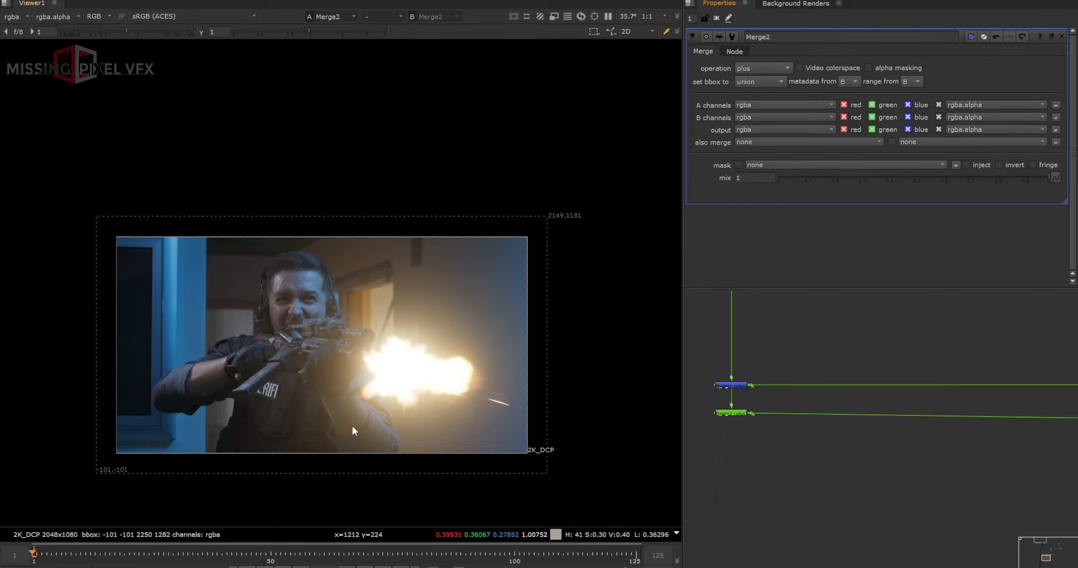
Step: Set Merge2's bounding box to B and play back the shot with the glow
left_click(763, 83)
left_click(760, 116)
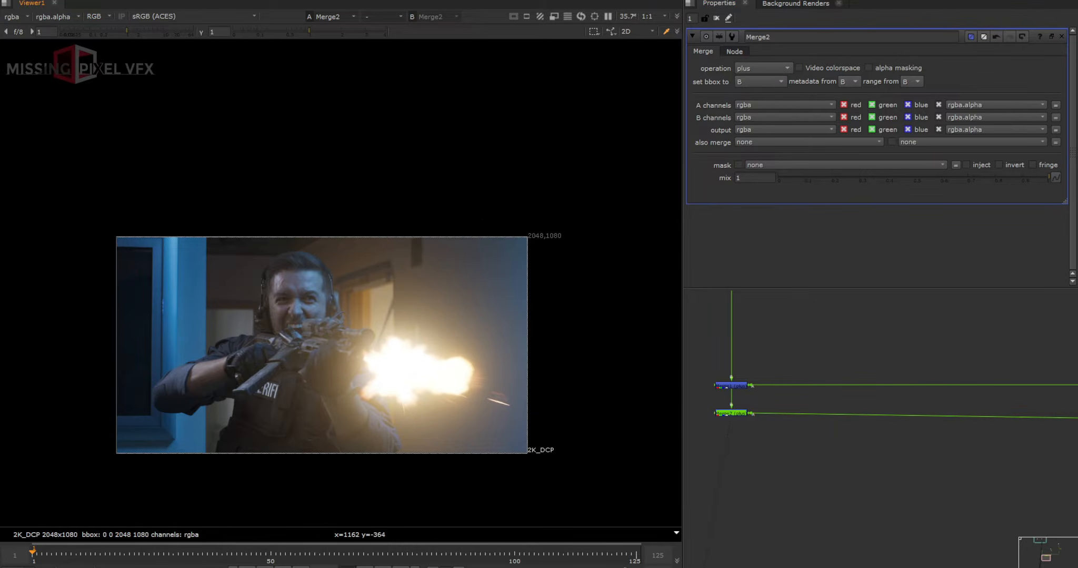
left_click(392, 566)
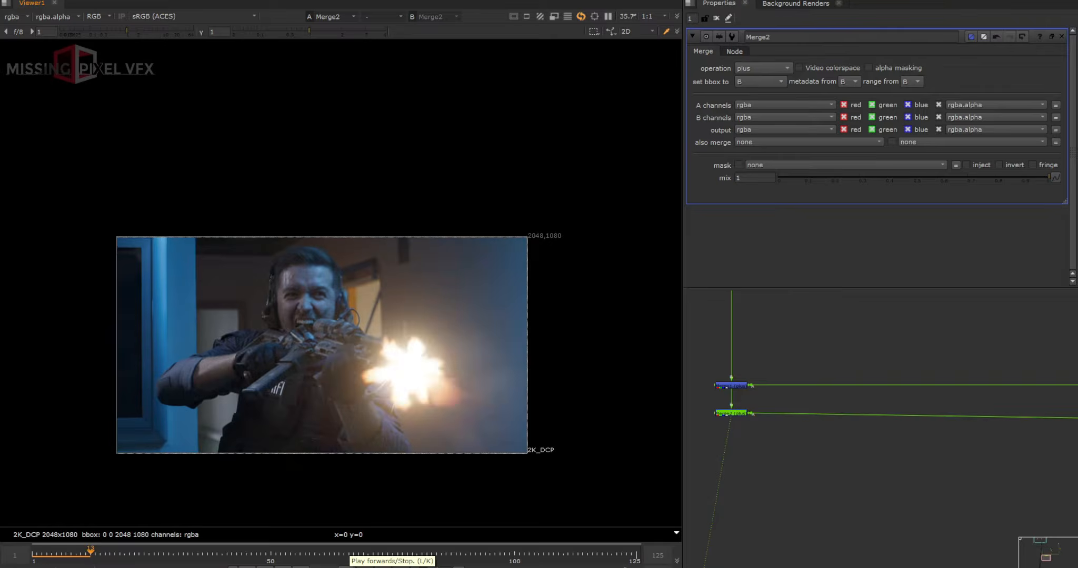
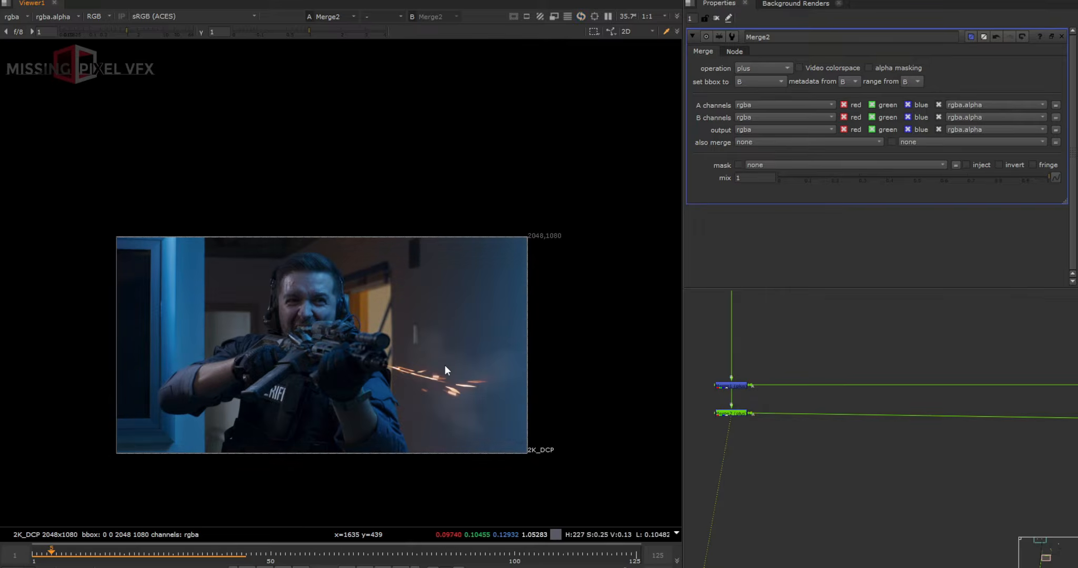
Step: Inspect the flash edges up close and insert an EdgeBlur node between the dot and Merge1's A input
scroll(445, 366, "up", 3)
scroll(464, 385, "up", 3)
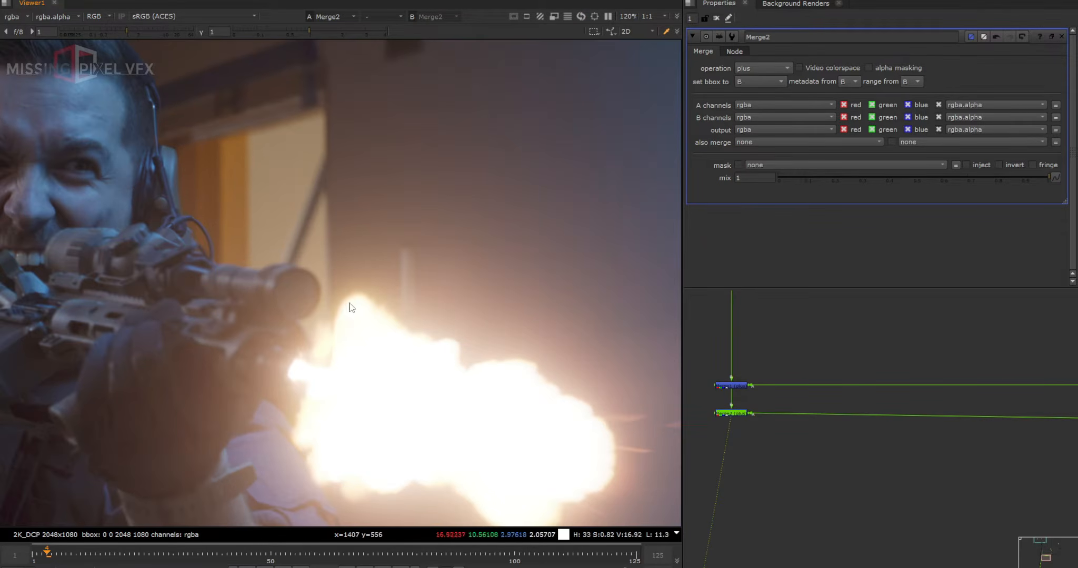
left_click_drag(458, 255, 574, 329, "ctrl+shift")
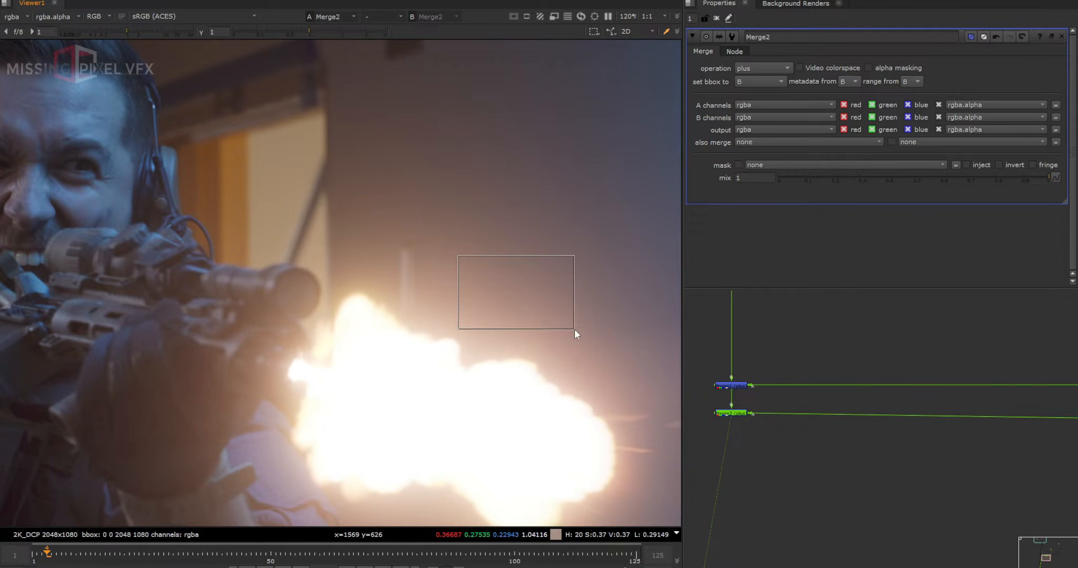
left_click_drag(383, 397, 442, 434, "ctrl+shift")
scroll(453, 339, "up", 3)
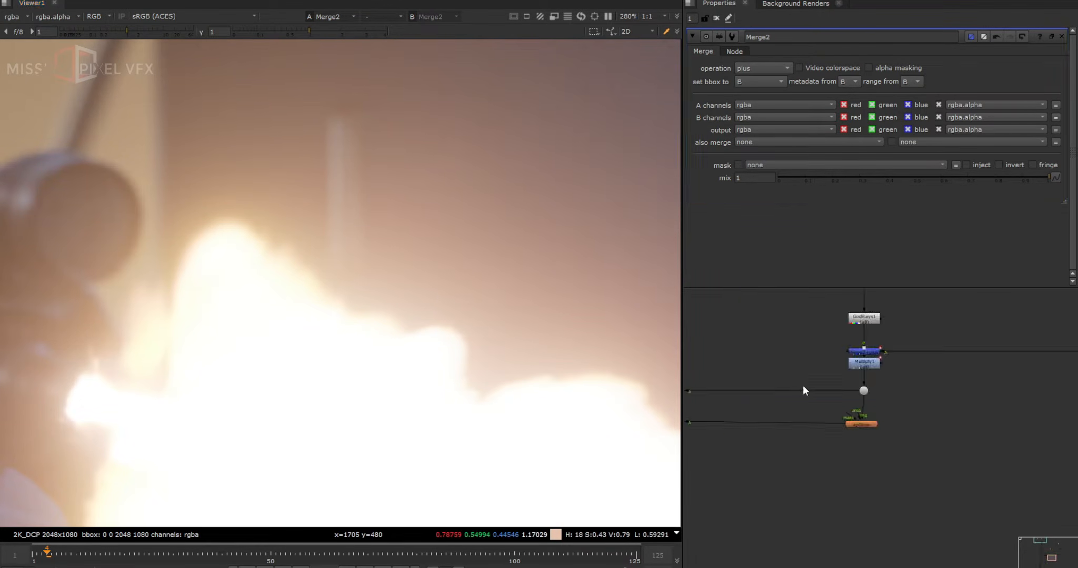
scroll(802, 391, "up", 3)
key("Tab")
type("edge")
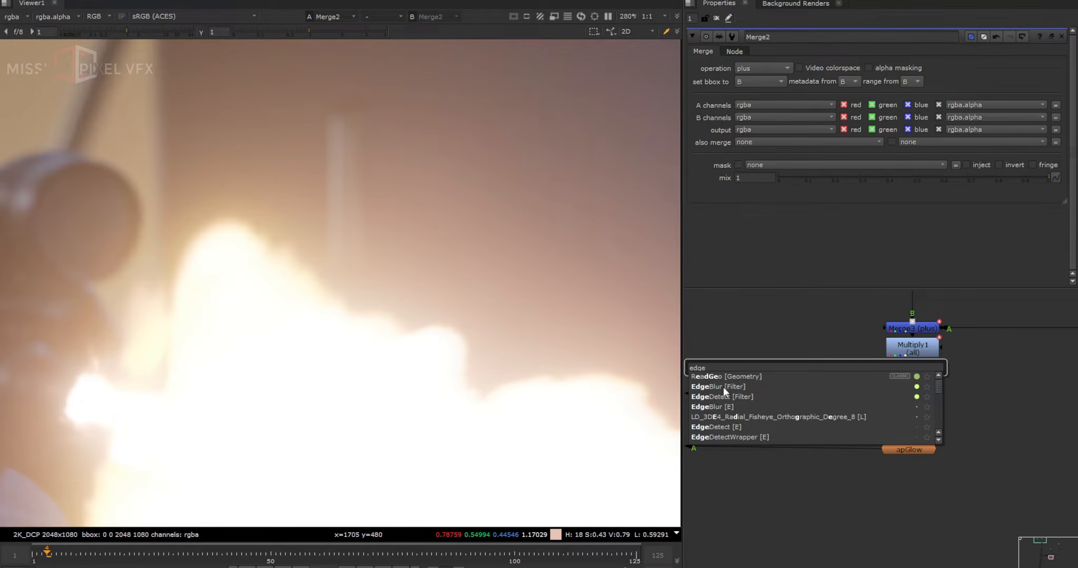
left_click(723, 386)
left_click_drag(759, 370, 758, 393)
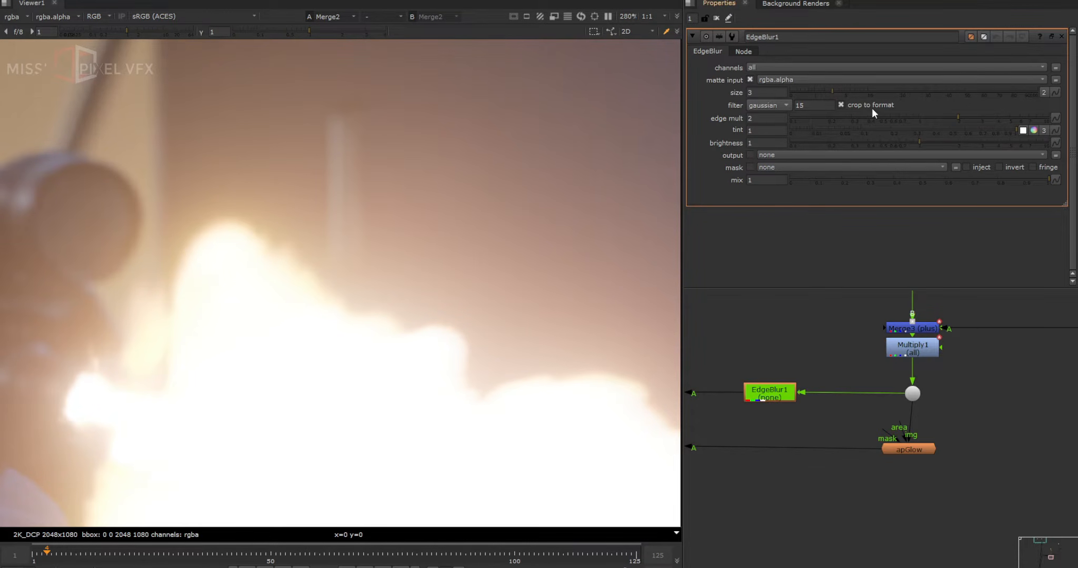
Step: Set EdgeBlur1's size to 65.5 and view its output on its own
left_click_drag(856, 91, 990, 94)
scroll(844, 413, "down", 4)
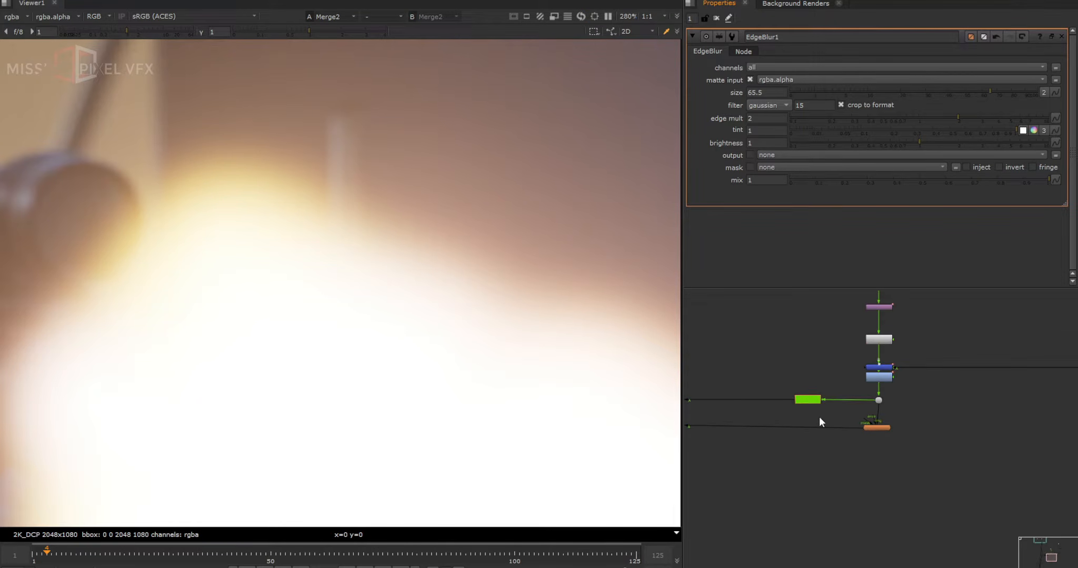
scroll(822, 409, "up", 2)
left_click(809, 396)
key("1")
scroll(447, 306, "down", 1)
scroll(448, 311, "down", 4)
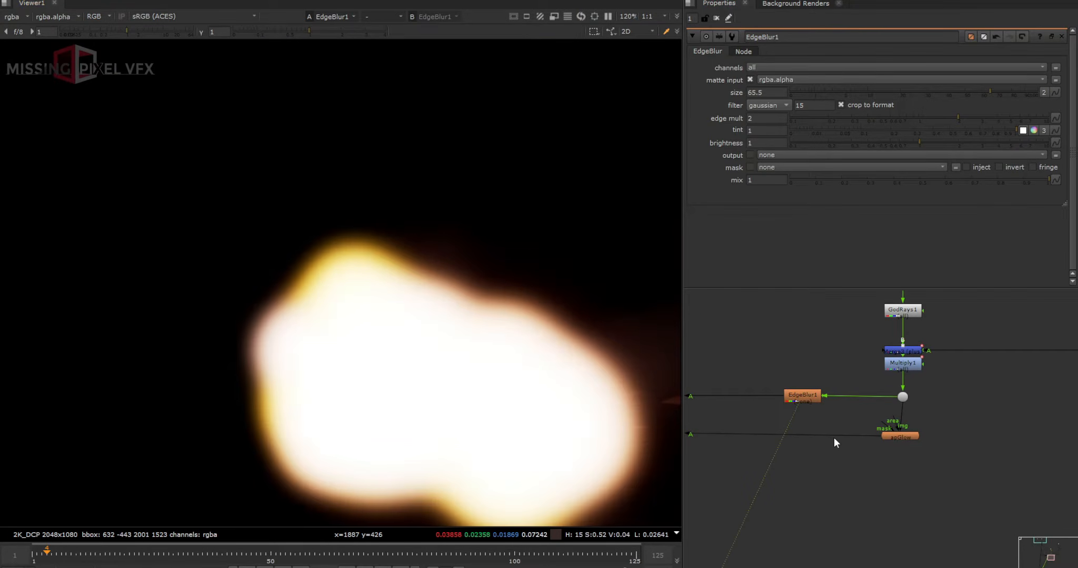
middle_click_drag(804, 397, 971, 395)
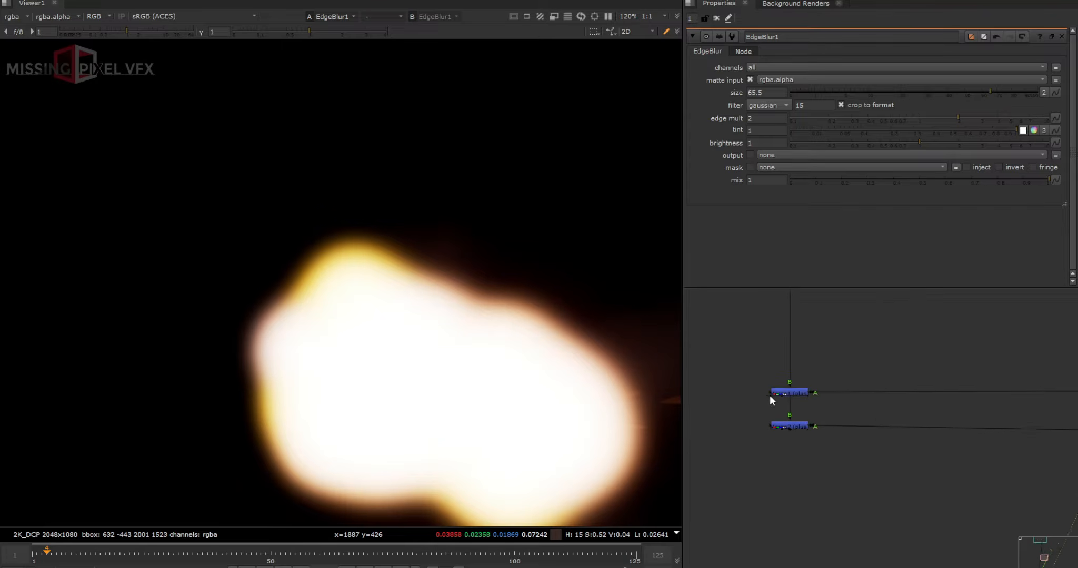
Step: View Merge1's output over the plate and toggle EdgeBlur1 off and on to compare the flash edges
left_click(781, 391)
key("1")
left_click(781, 391)
key("d")
key("d")
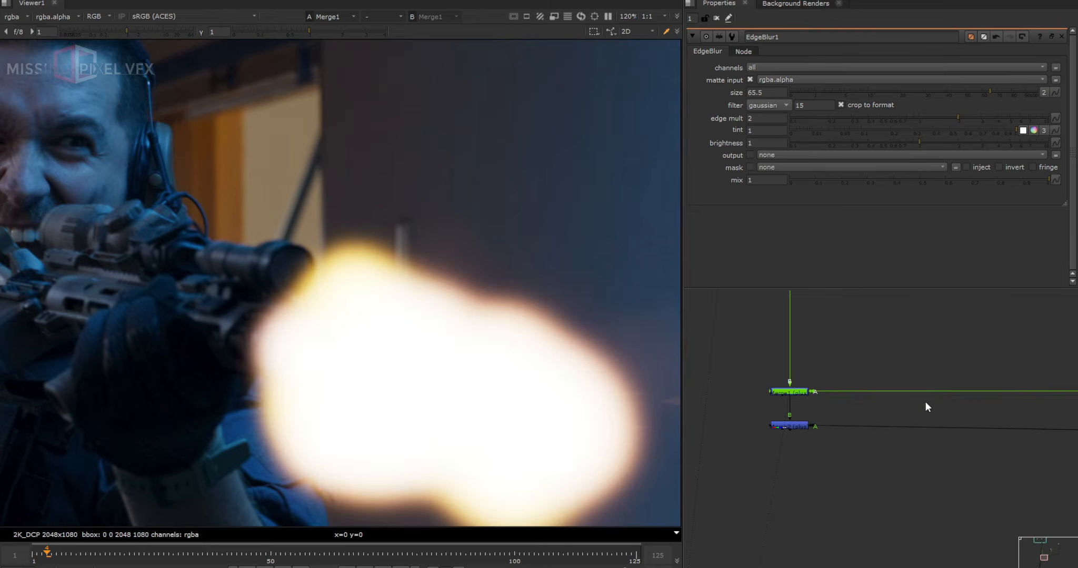
middle_click_drag(1074, 392, 926, 403)
left_click(936, 404)
key("d")
key("d")
key("d")
key("d")
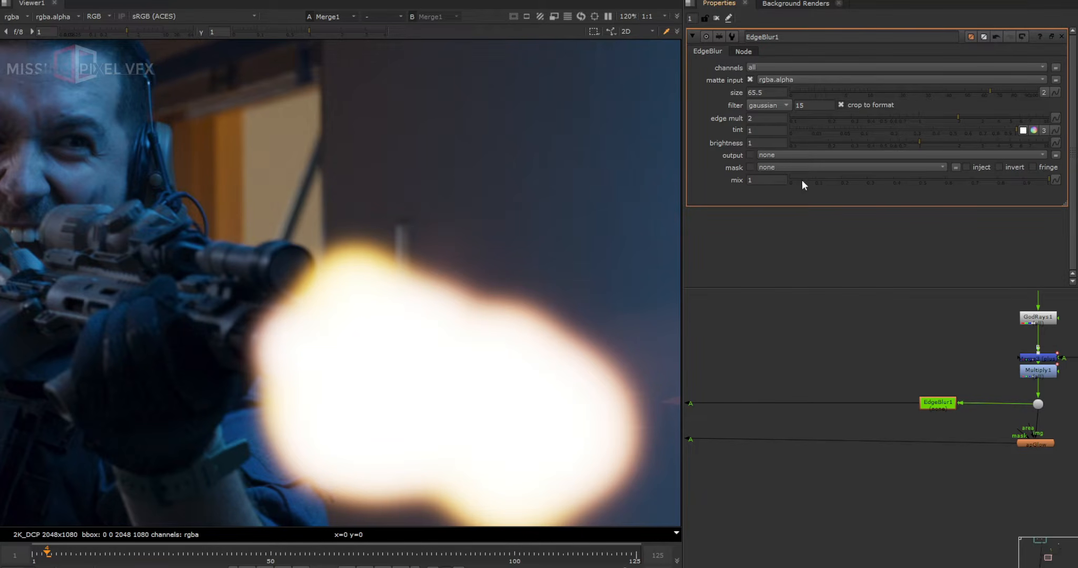
Step: Set EdgeBlur1's mix to 0.015 and toggle the node repeatedly to compare the flash edges up close
left_click_drag(801, 180, 792, 180)
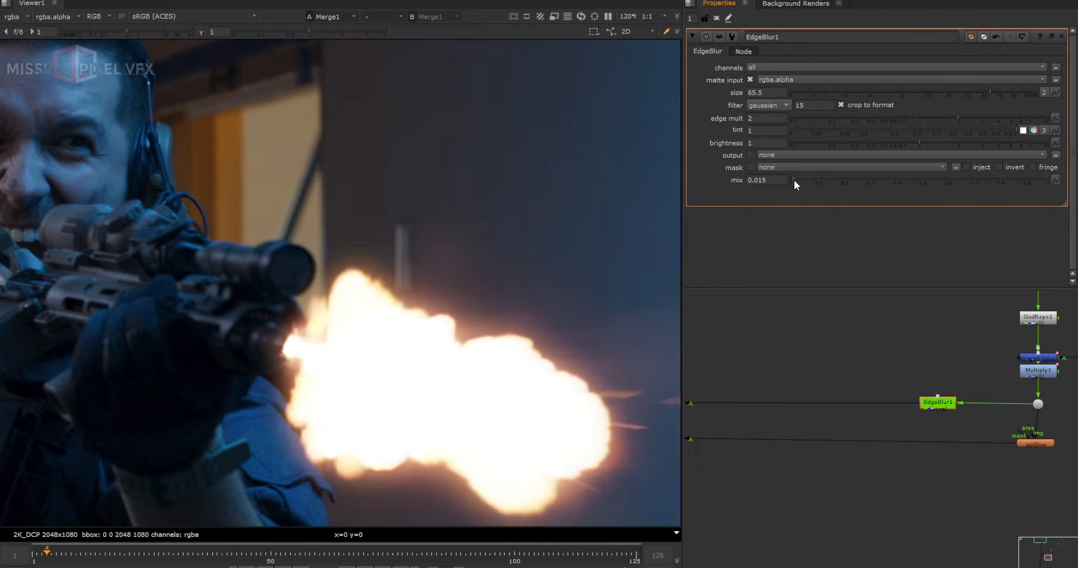
scroll(460, 350, "up", 3)
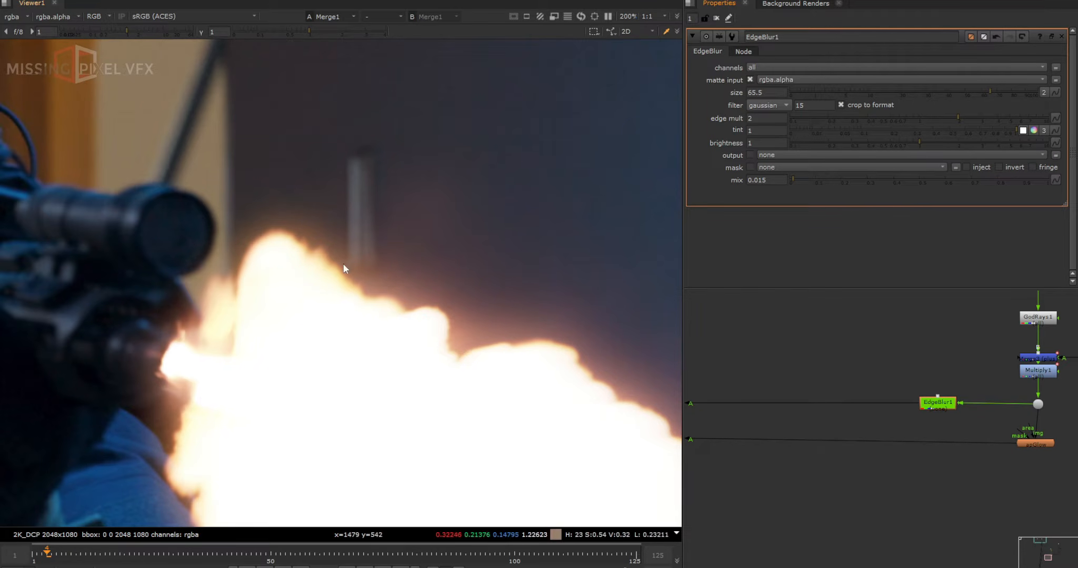
left_click(937, 404)
key("d")
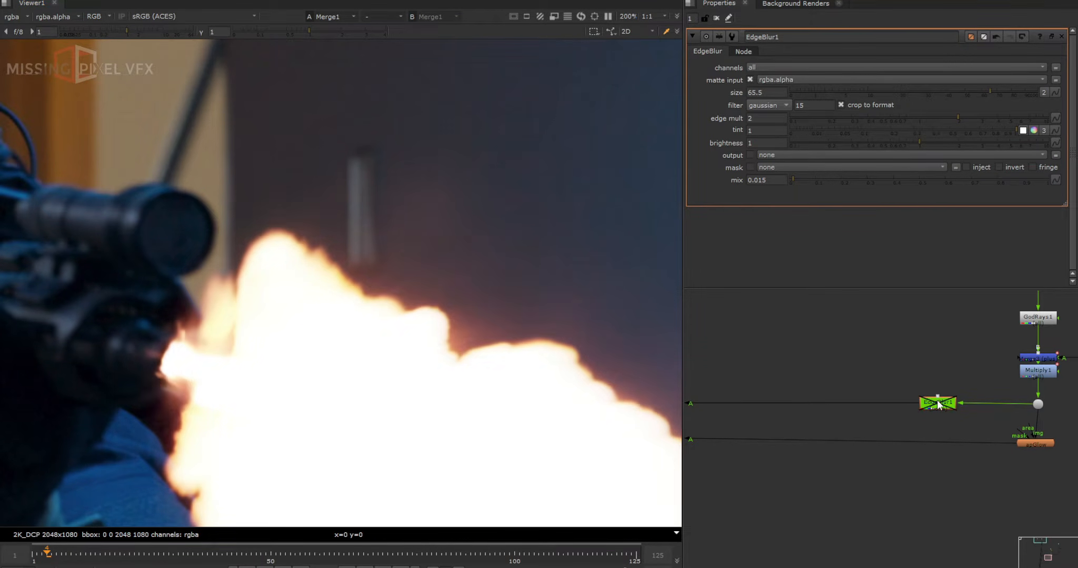
key("d")
key("d")
key("d")
key("d")
key("d")
key("d")
key("d")
middle_click_drag(218, 341, 296, 233)
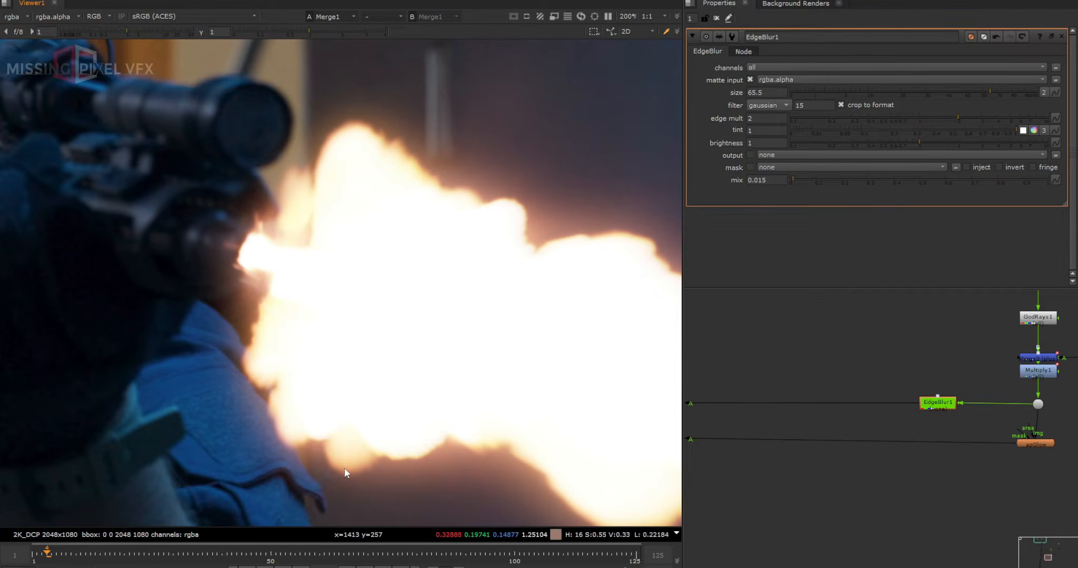
scroll(386, 225, "down", 3)
key("d")
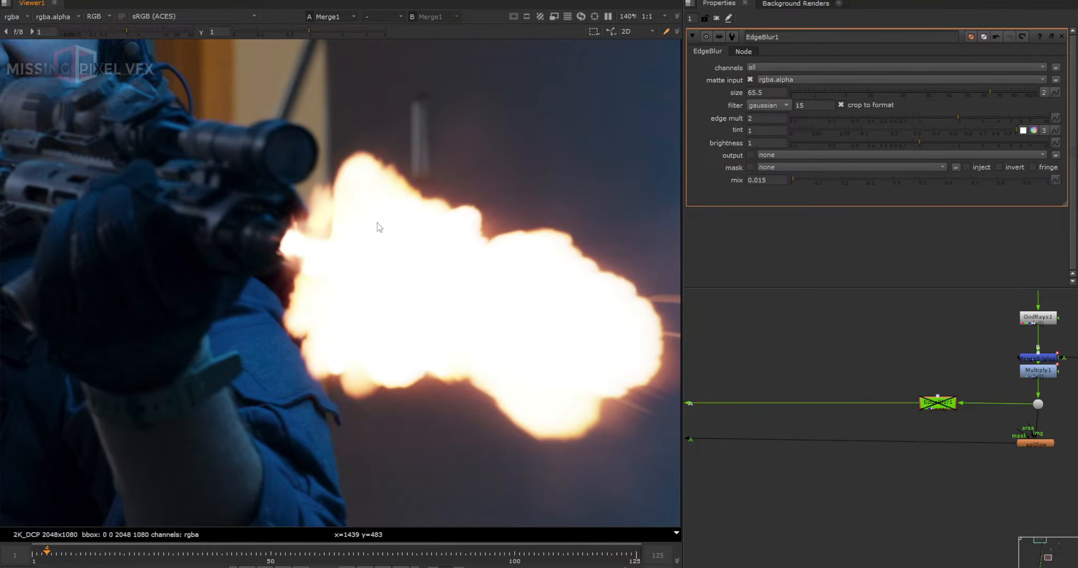
key("d")
Step: View Merge2's output and move the apGlow node so it lines up horizontally with Merge2
scroll(906, 498, "down", 4)
scroll(755, 467, "up", 3)
middle_click_drag(755, 466, 801, 434)
left_click(801, 435)
key("1")
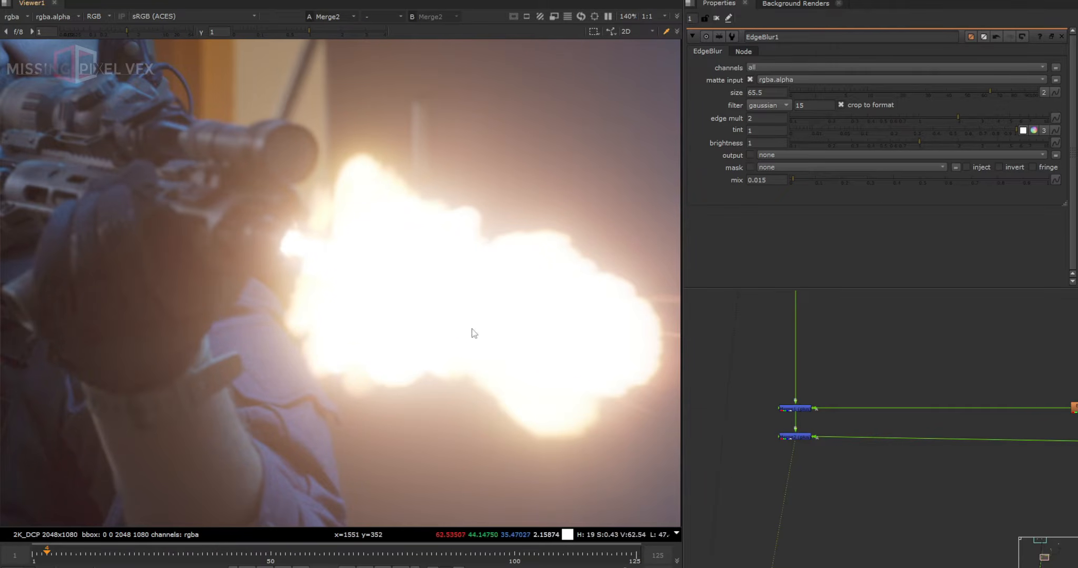
scroll(426, 289, "down", 8)
scroll(853, 525, "down", 2)
middle_click_drag(1047, 474, 915, 456)
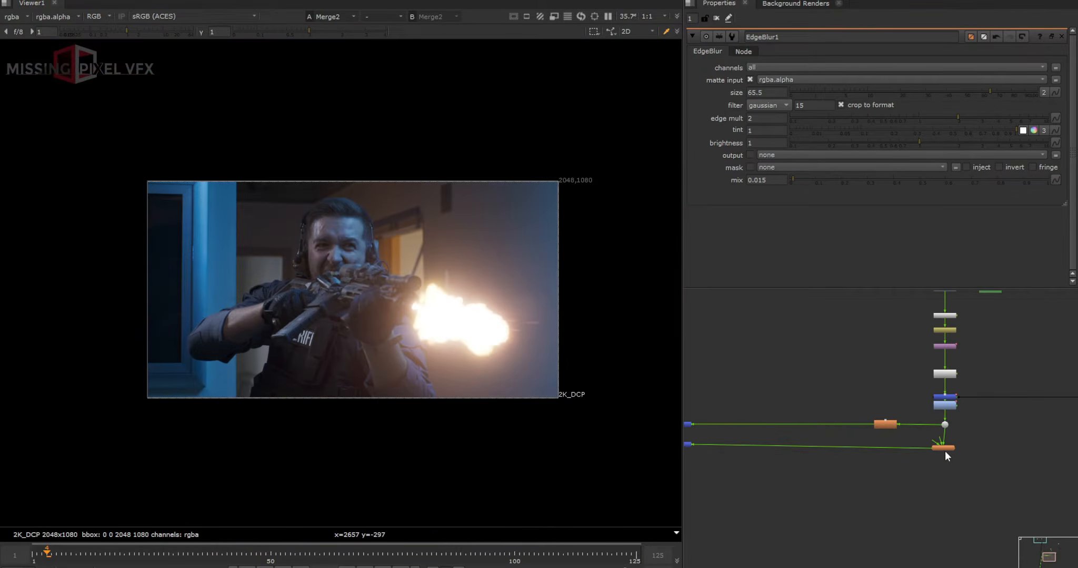
left_click_drag(945, 451, 946, 447)
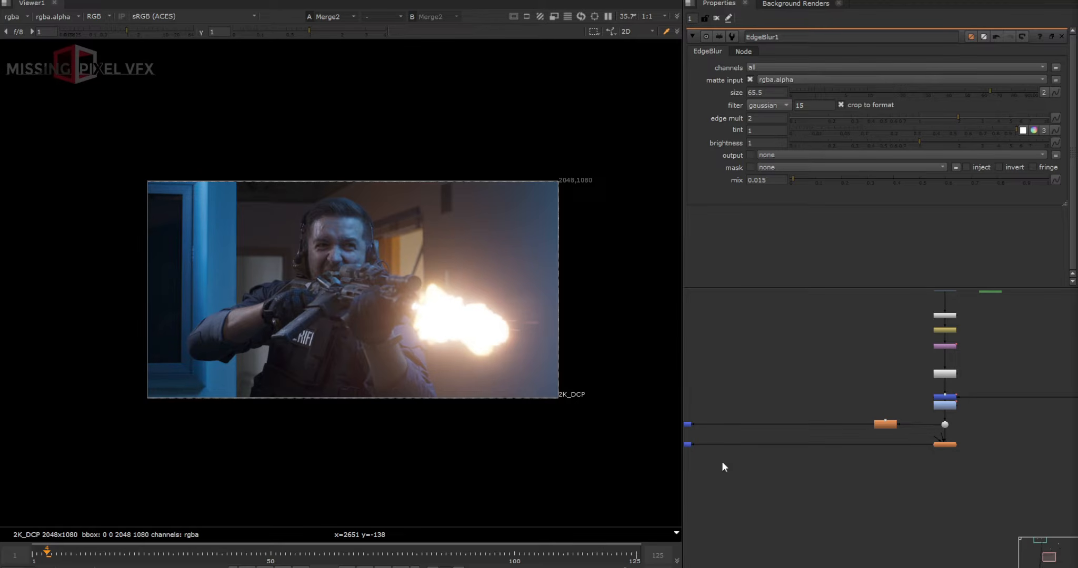
middle_click_drag(744, 521, 815, 485)
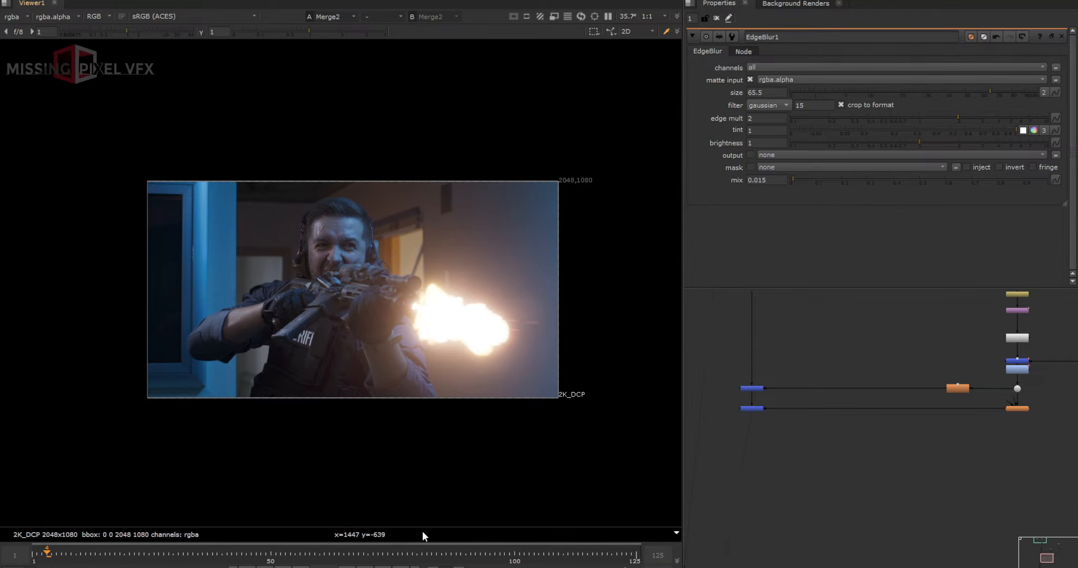
Step: Step back and forth through the opening frames to review the glowing flash, ending on frame 1
left_click(247, 566)
scroll(500, 317, "up", 3)
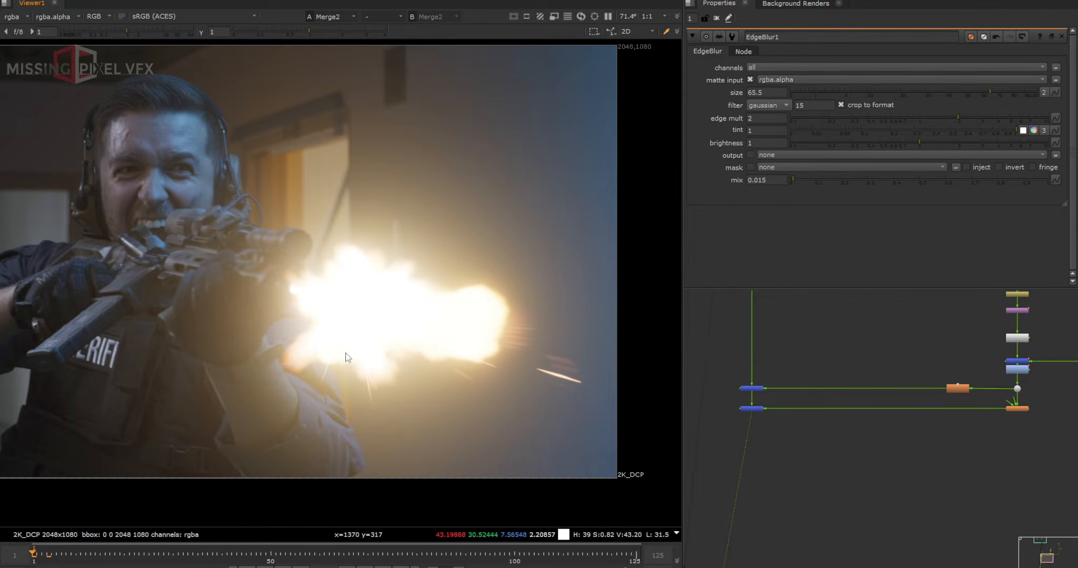
key("Right")
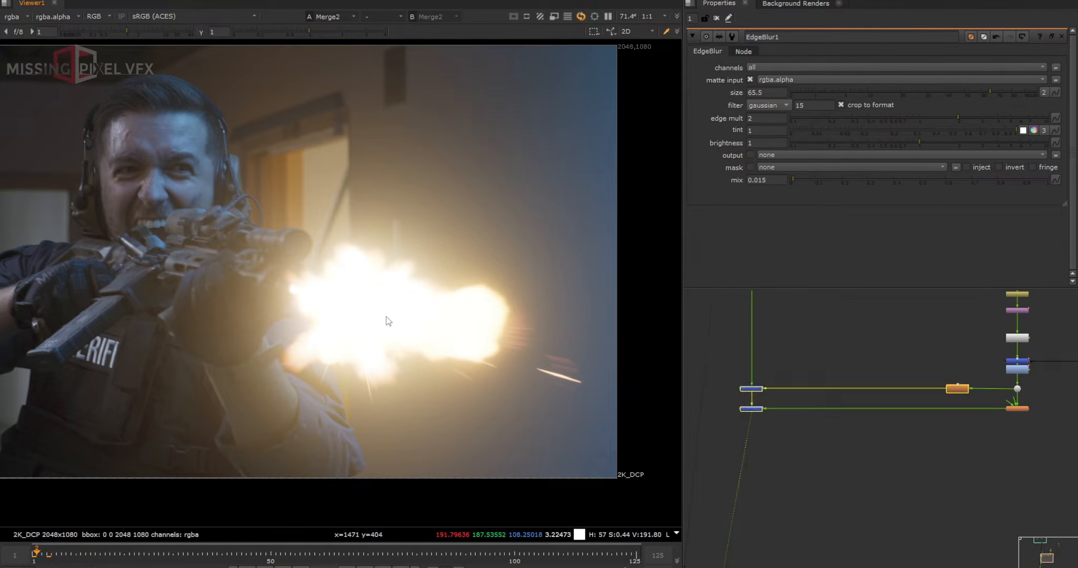
key("Right")
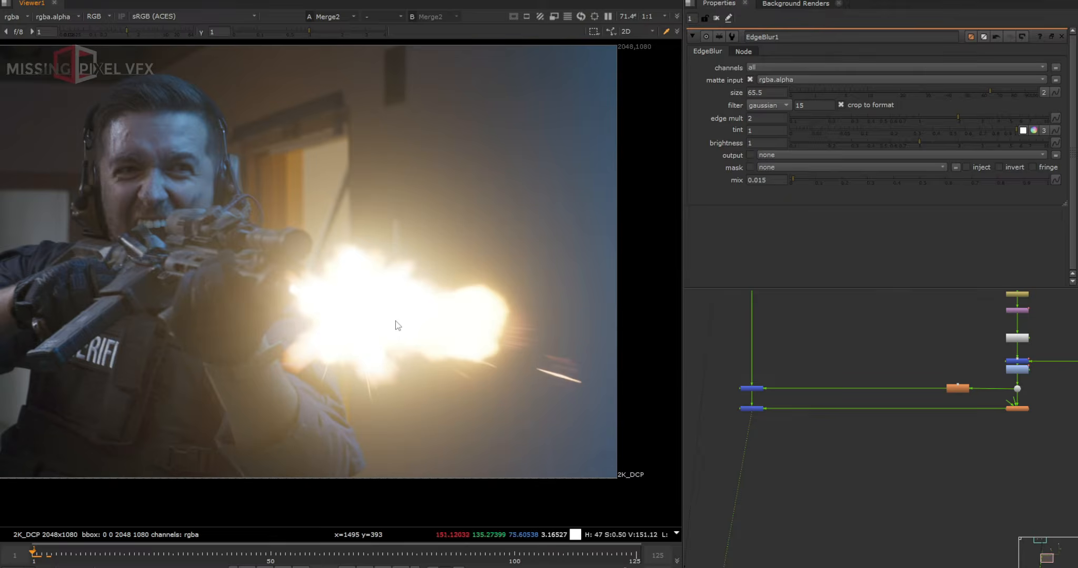
key("Left")
key("Left")
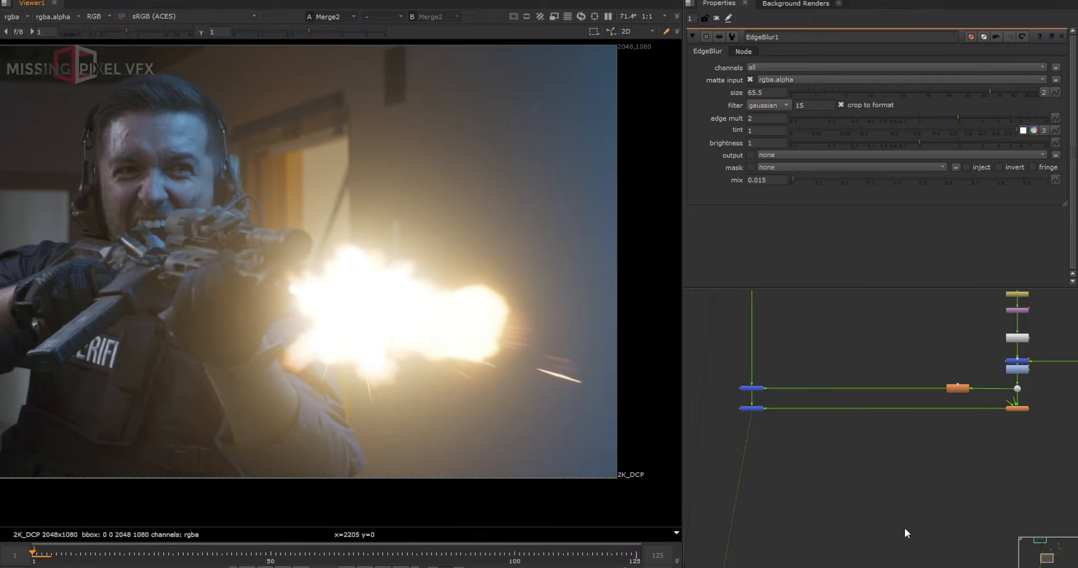
Step: Add a Constant node and sample its color from the bright core of the flash
key("Tab")
type("c")
left_click(760, 467)
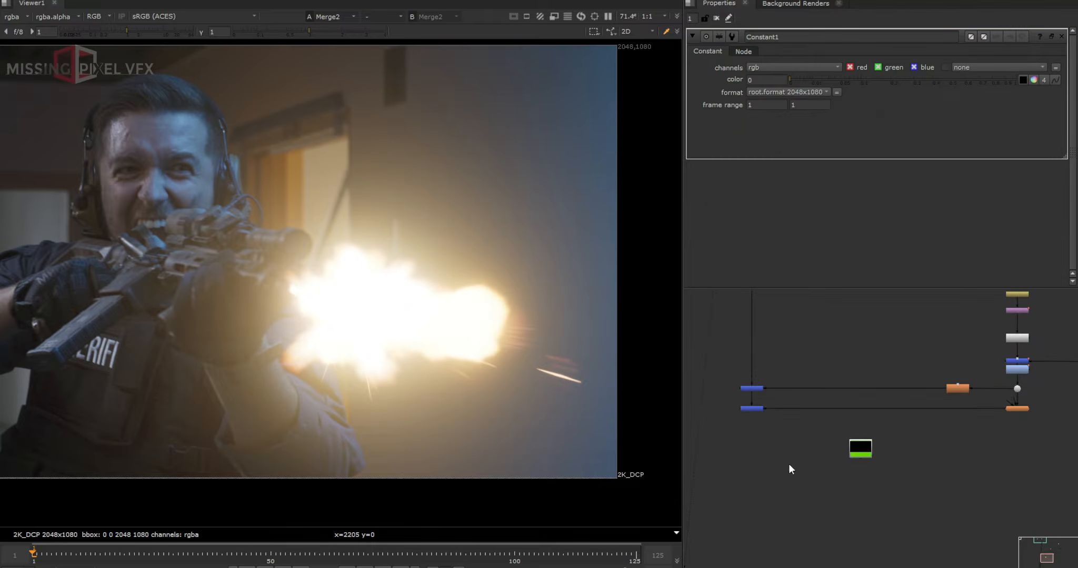
scroll(872, 460, "up", 2)
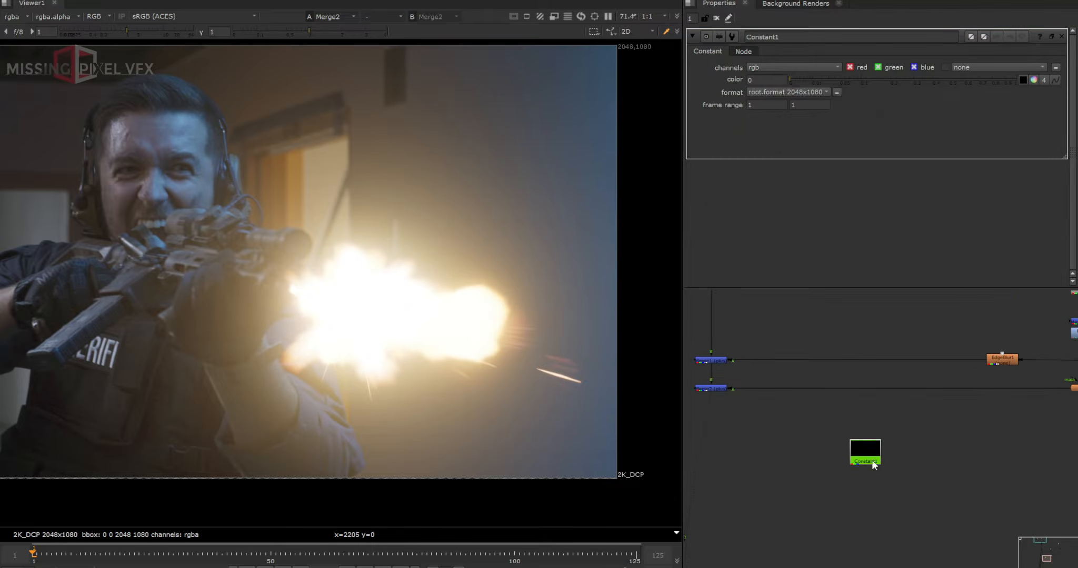
left_click(1022, 80)
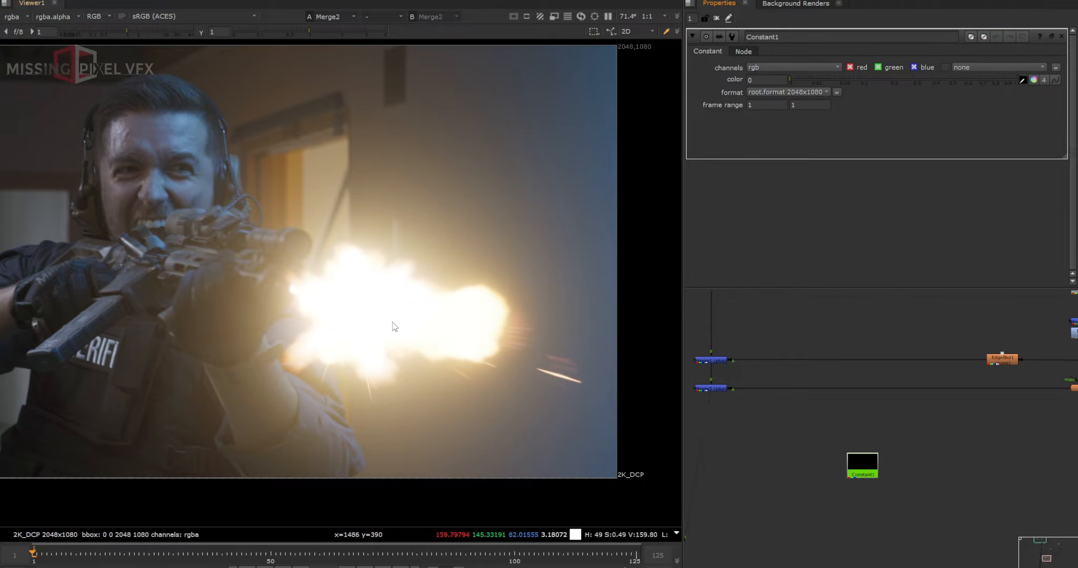
left_click(384, 314, "ctrl")
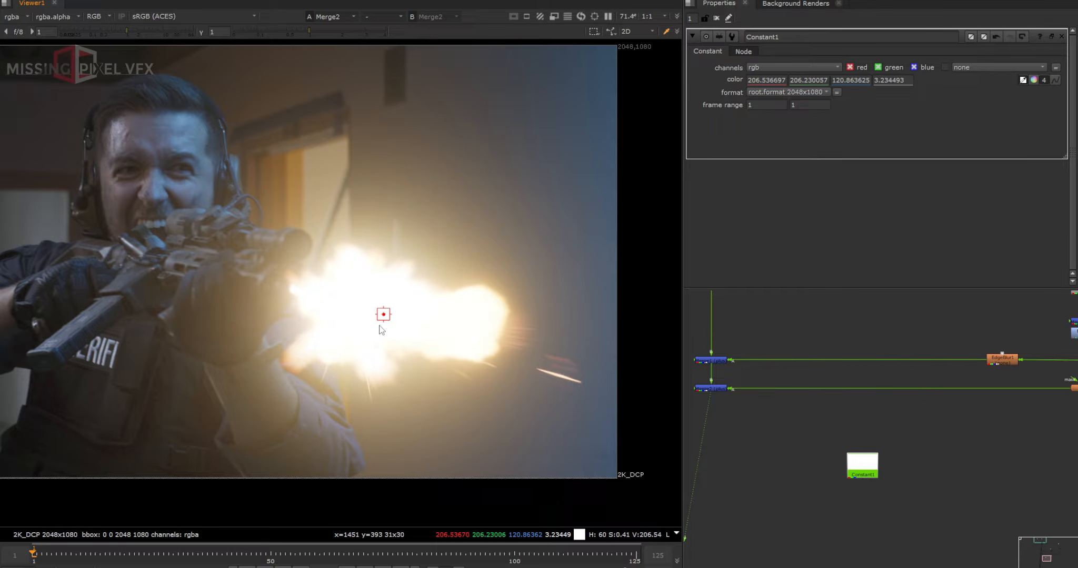
Step: Set Constant1's channels to rgba and its alpha value to 1
left_click(780, 67)
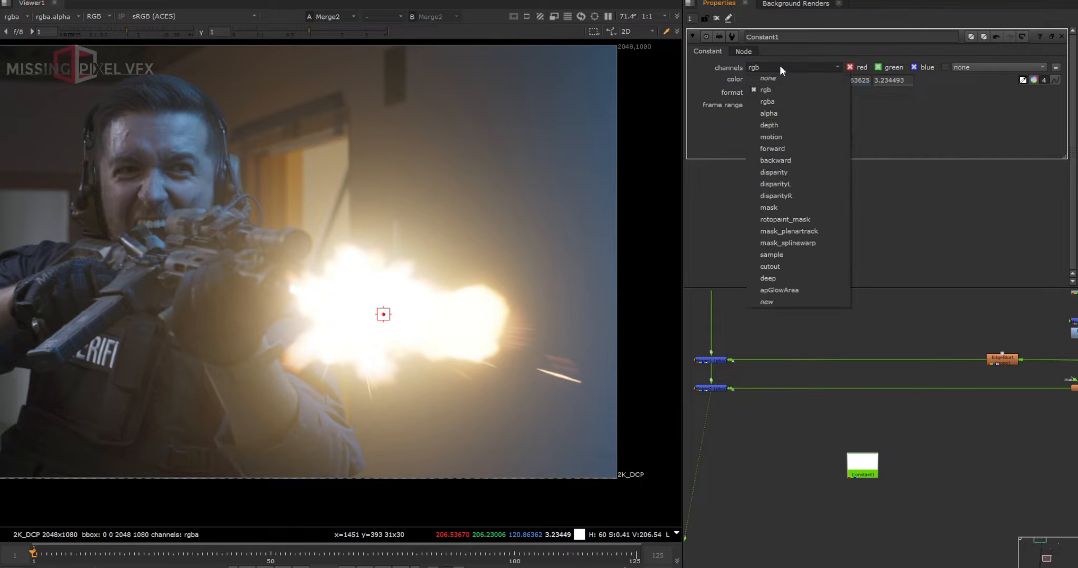
left_click(766, 99)
double_click(896, 80)
type("1")
key("Return")
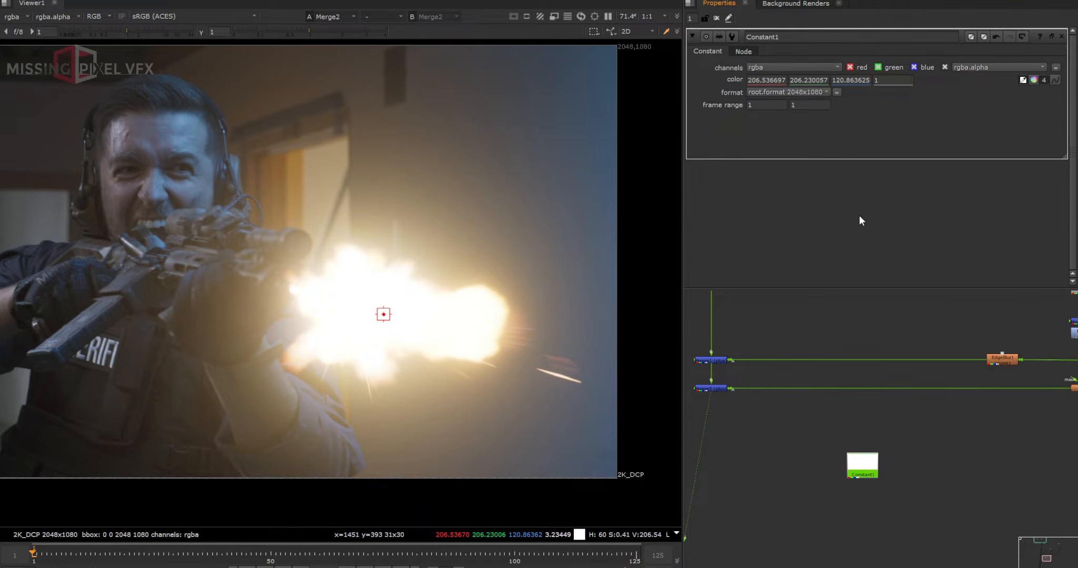
Step: Merge Constant1 over the composite below Merge2, and insert a second Merge set to mask beneath Constant1
key("m")
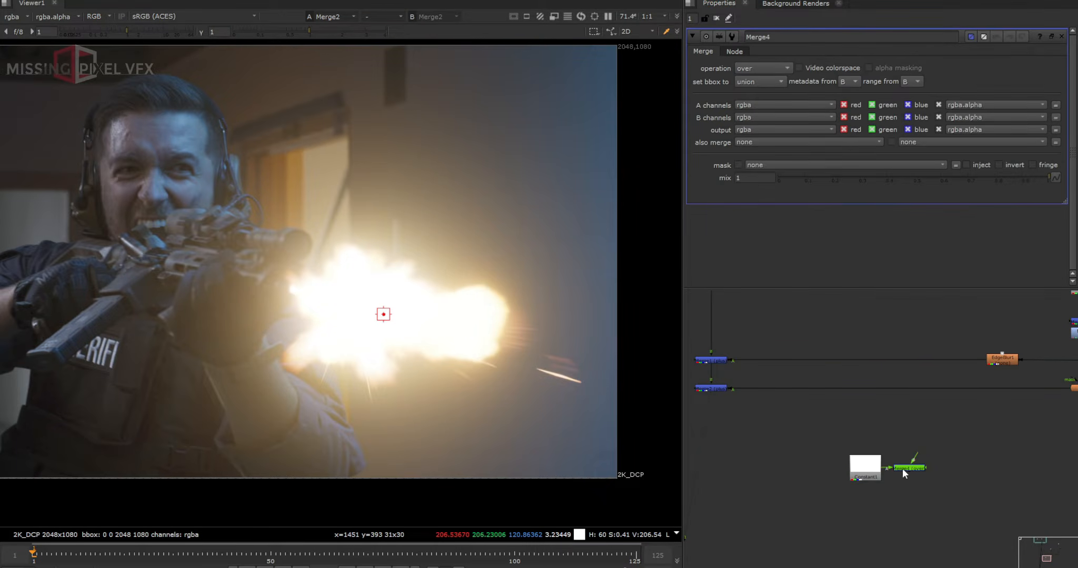
left_click_drag(902, 469, 711, 534)
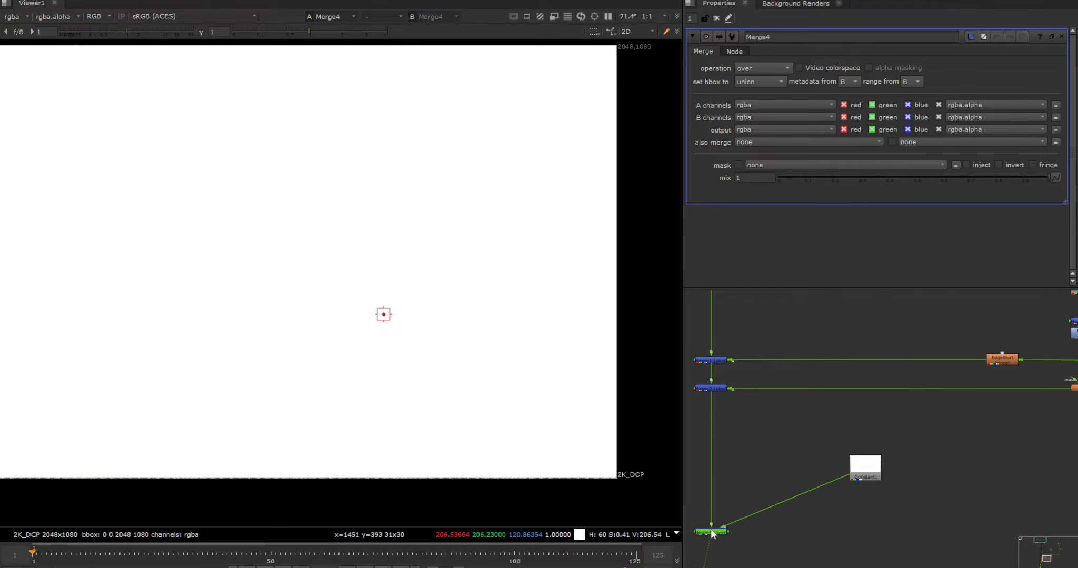
left_click(910, 549)
key("m")
left_click_drag(911, 549, 863, 505)
left_click(742, 68)
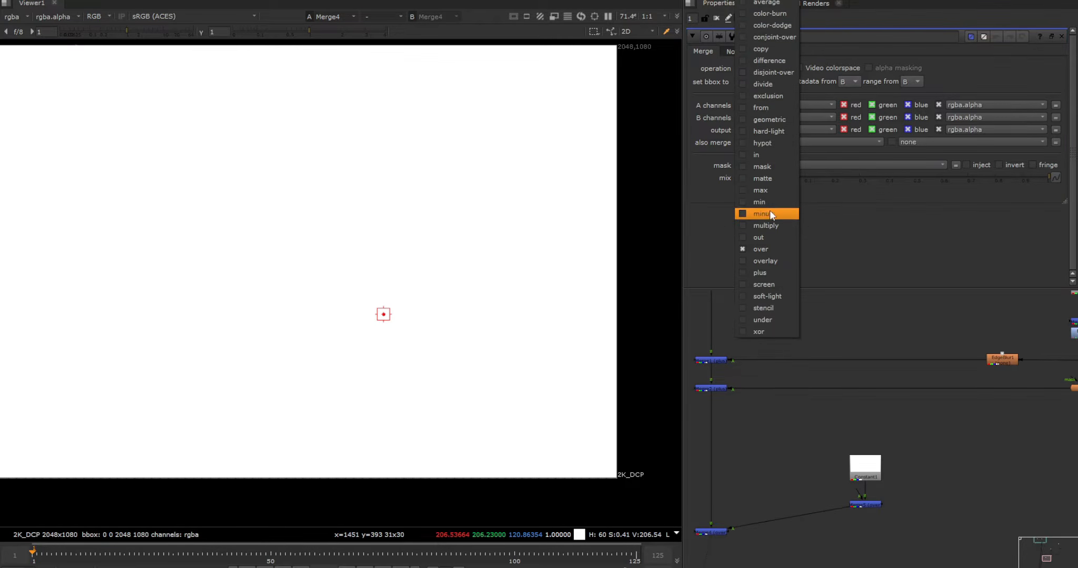
left_click(761, 167)
scroll(903, 500, "up", 3)
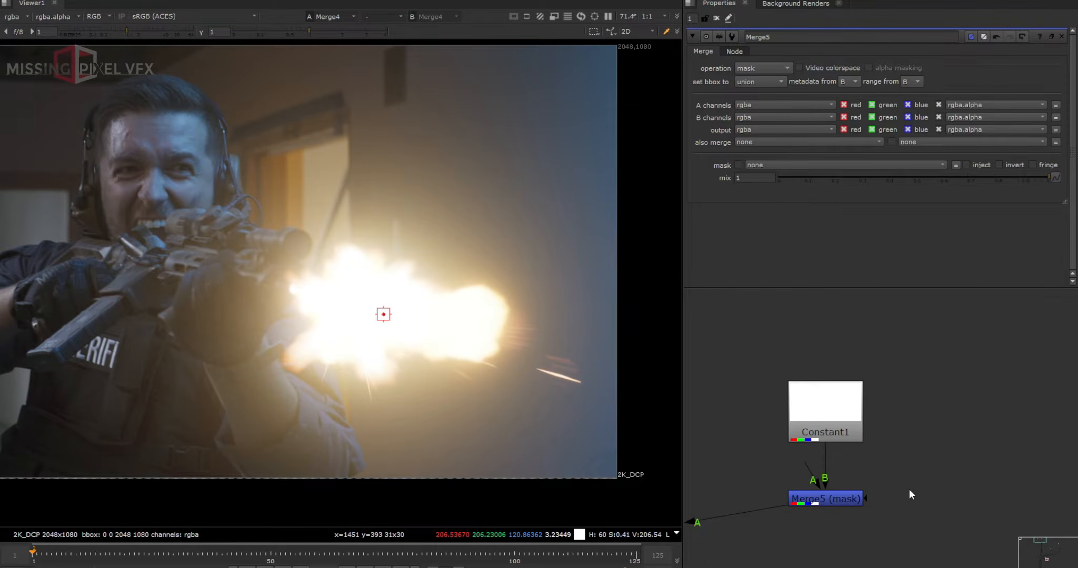
Step: Connect a new RotoPaint node to the mask Merge's A input and add a dot to that Merge's output pipe
key("p")
left_click_drag(810, 473, 966, 494)
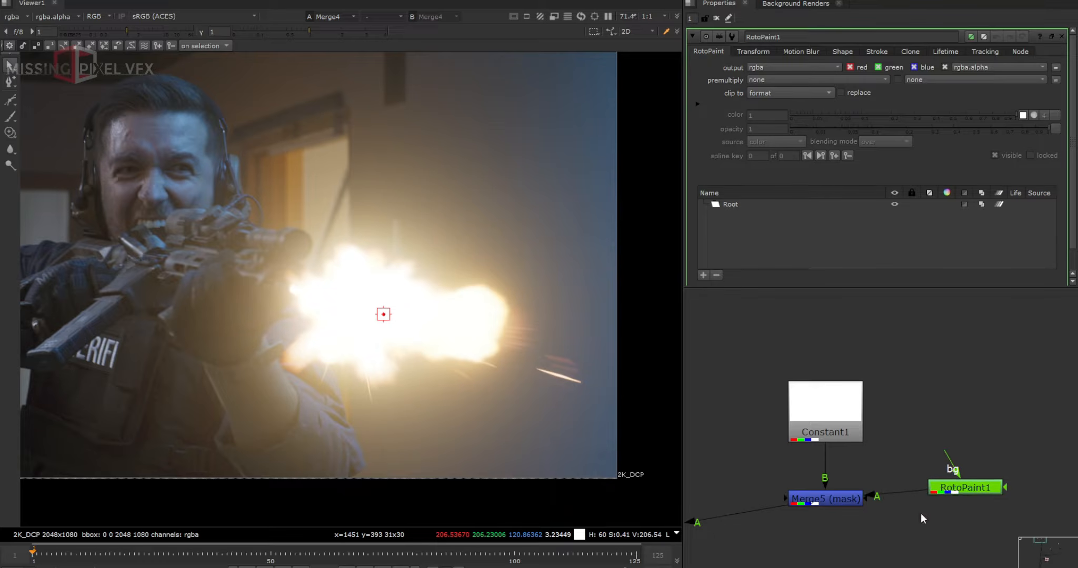
middle_click_drag(791, 527, 830, 424)
scroll(831, 424, "down", 3)
left_click_drag(759, 421, 852, 443, "ctrl")
left_click(934, 400)
Step: Choose the RotoPaint Brush at size 1 and paint tiny white sparks around the flash on frame 1
scroll(934, 400, "up", 3)
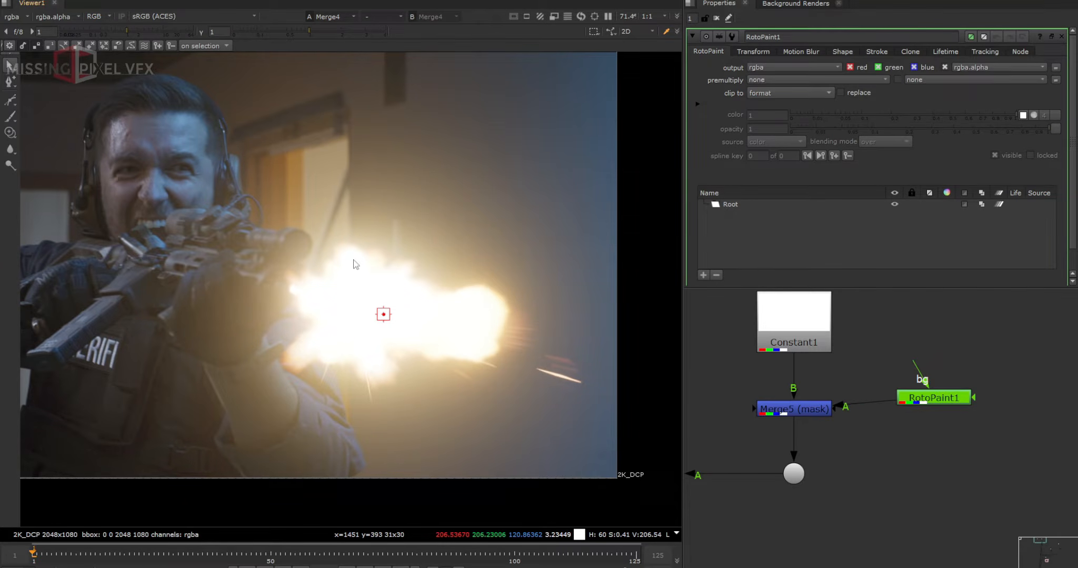
left_click(10, 116)
scroll(300, 341, "up", 3)
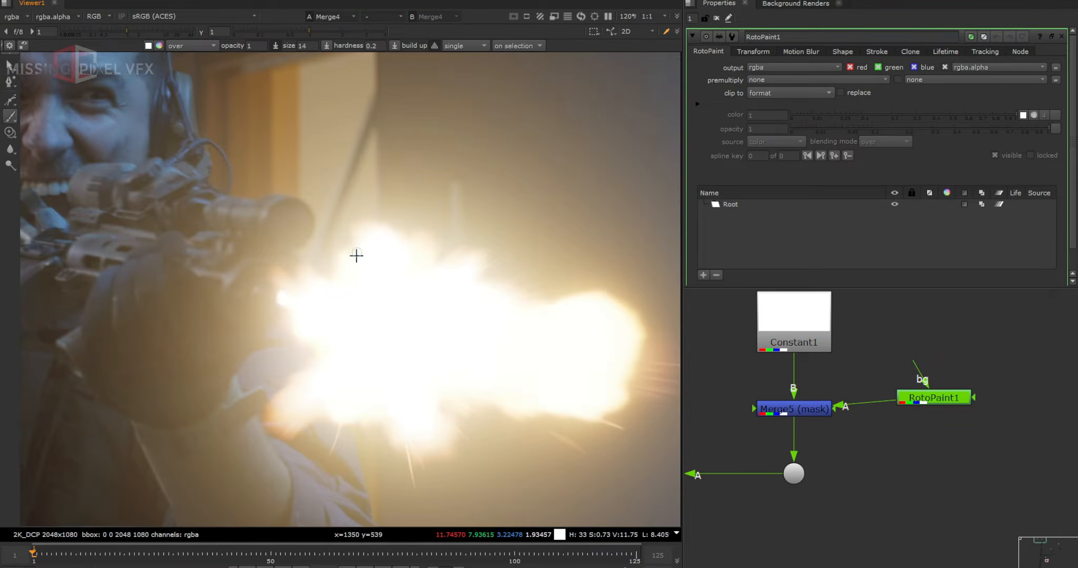
scroll(488, 255, "up", 3)
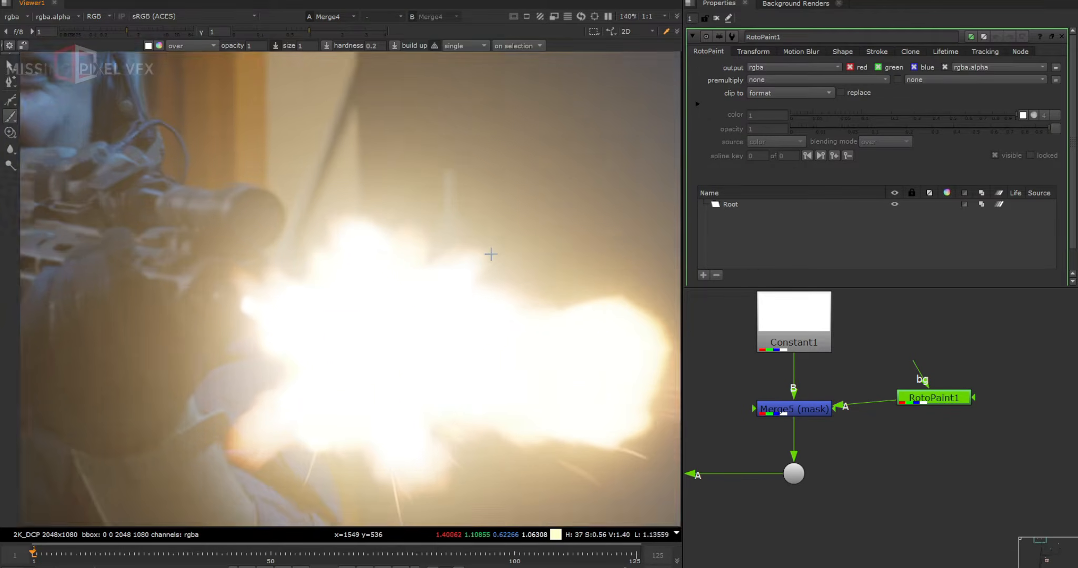
left_click_drag(503, 219, 505, 216)
left_click_drag(572, 247, 575, 243)
left_click_drag(427, 234, 428, 223)
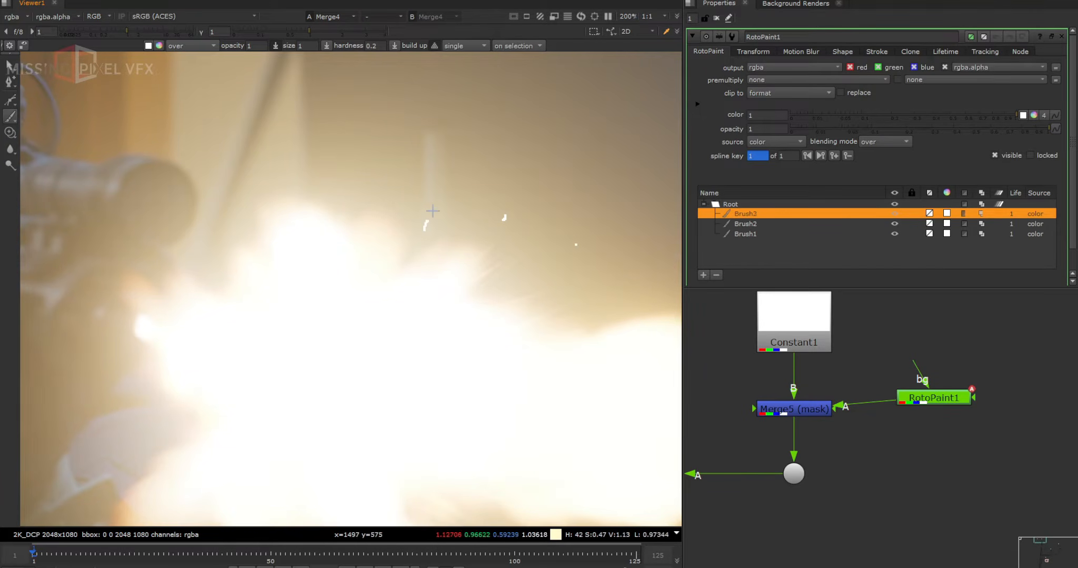
scroll(454, 218, "down", 3)
left_click(434, 431)
left_click(438, 413)
Step: Paint small spark dots and flecks around the flying sparks on frame 2
key("Right")
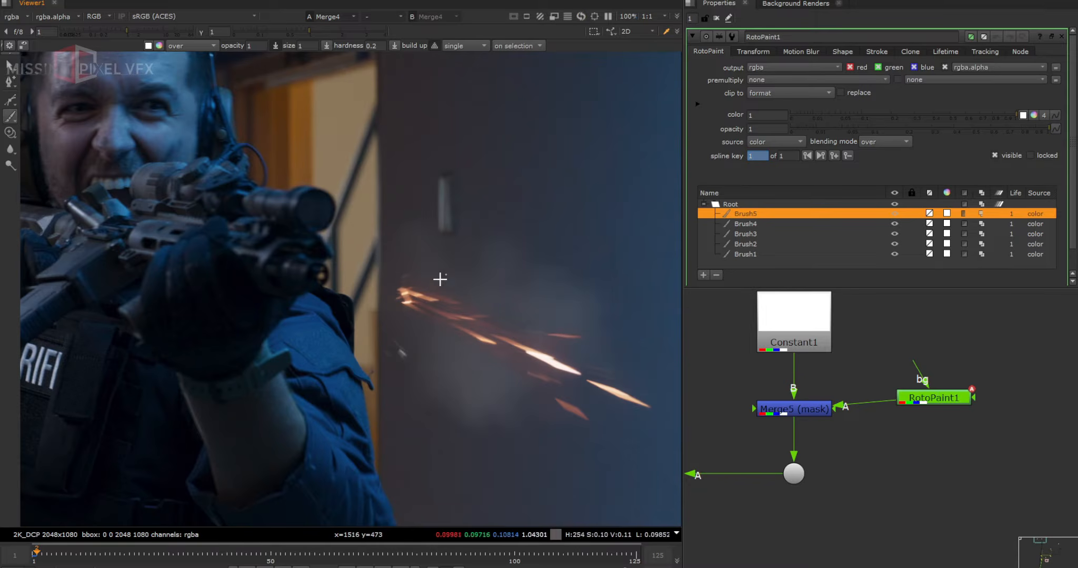
left_click(382, 311)
left_click(409, 339)
left_click(419, 359)
left_click_drag(444, 439, 450, 457)
left_click_drag(529, 278, 531, 277)
Step: Paint tiny sparks around the muzzle flashes, advancing through the shot from frame 4 to frame 12
key("Right")
scroll(516, 364, "down", 1)
key("Right")
left_click(580, 330)
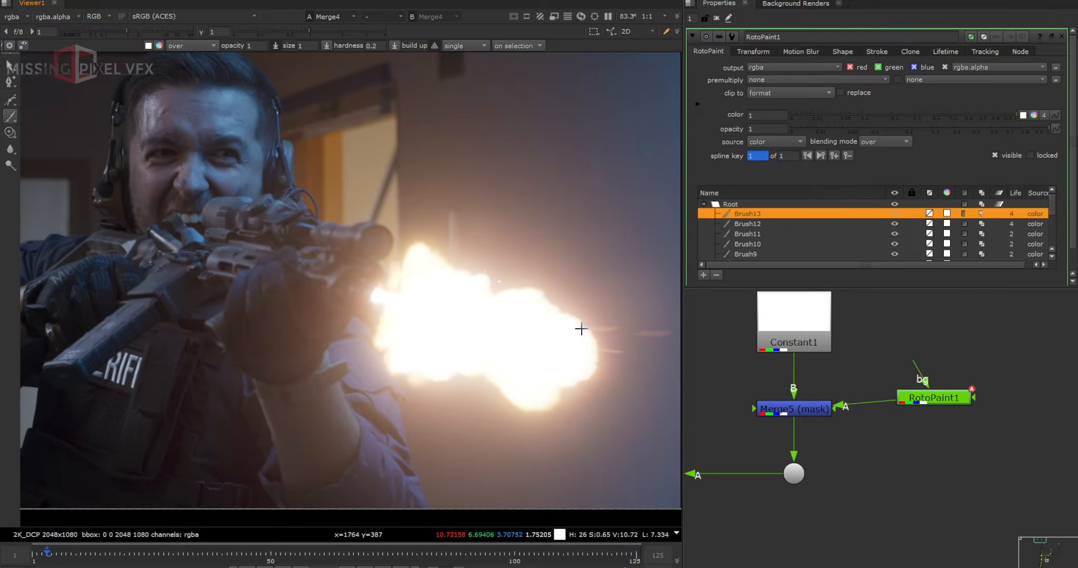
left_click(585, 420)
key("Right")
left_click_drag(467, 375, 474, 383)
left_click_drag(513, 422, 524, 436)
key("Right")
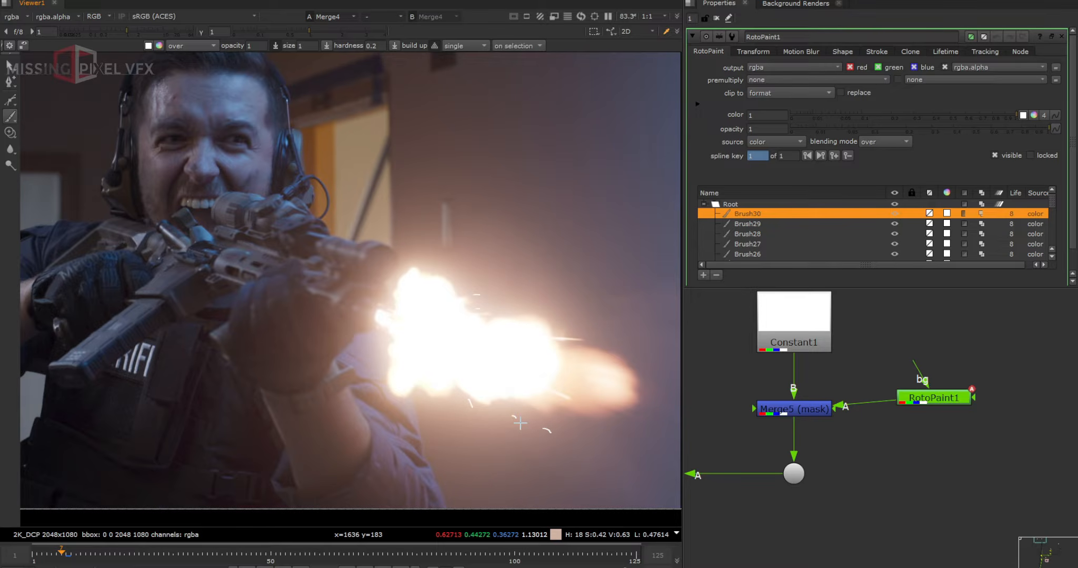
key("Right")
key("Right")
key("Right")
key("Right")
key("Right")
key("Right")
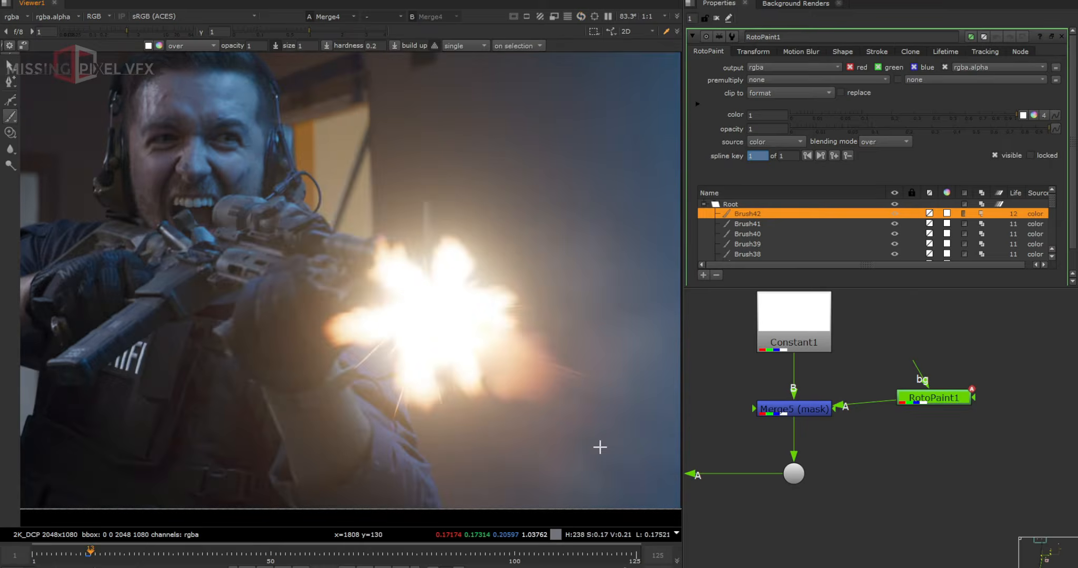
Step: Paint tiny white sparks around the flash and the flying sparks on the frames from 13 to 17
key("Right")
left_click(624, 404)
left_click(616, 418)
left_click_drag(570, 424, 574, 431)
left_click_drag(603, 438, 613, 442)
key("Right")
key("Right")
left_click(614, 462)
key("Right")
left_click_drag(607, 477, 614, 481)
left_click(609, 487)
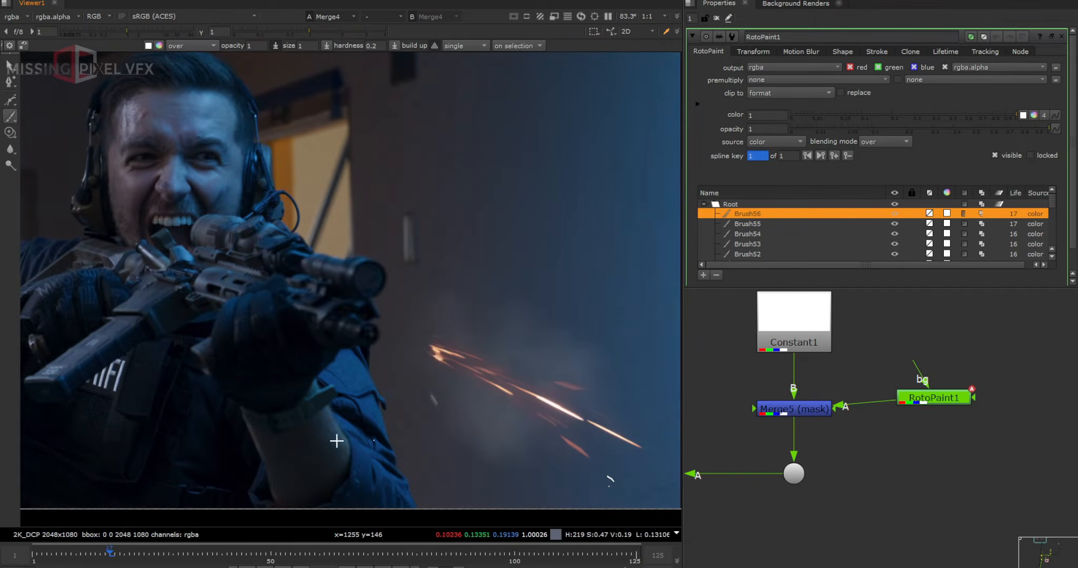
Step: Play back the shot and soften the painted sparks with a Blur of size 1 and mix 0.244
left_click(716, 18)
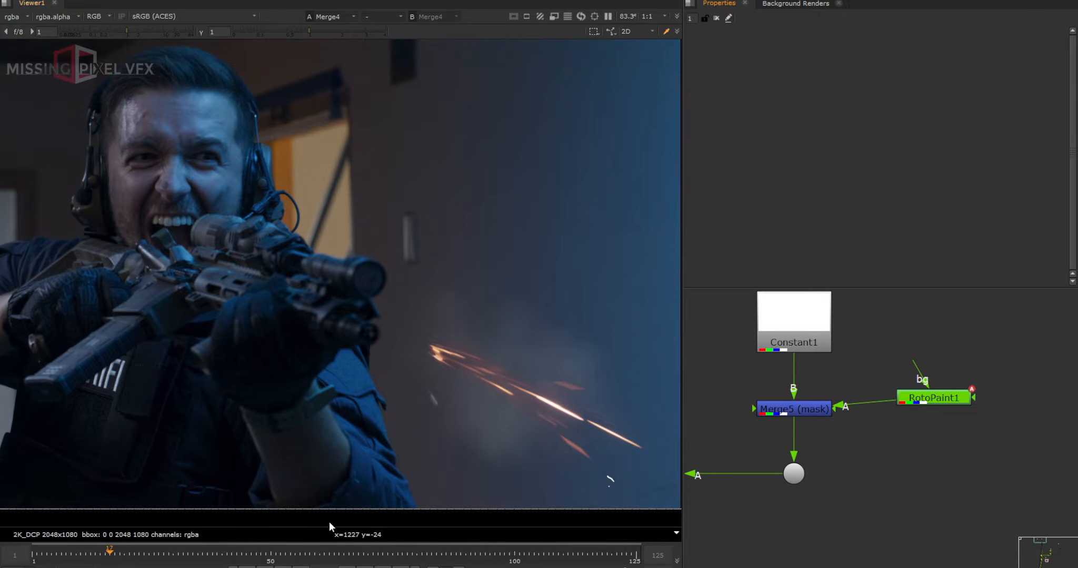
left_click(368, 566)
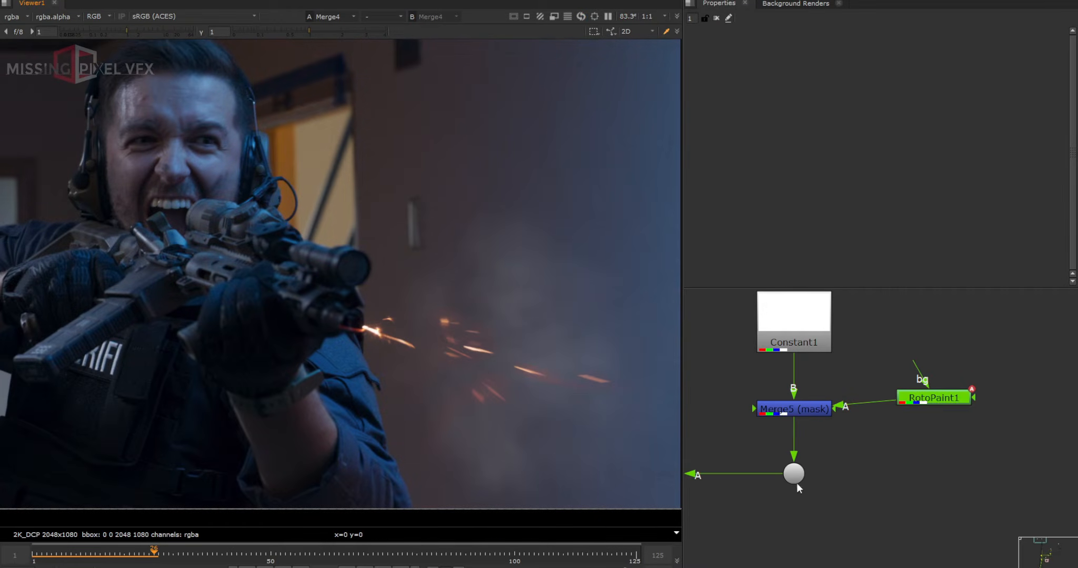
left_click(795, 476)
key("1")
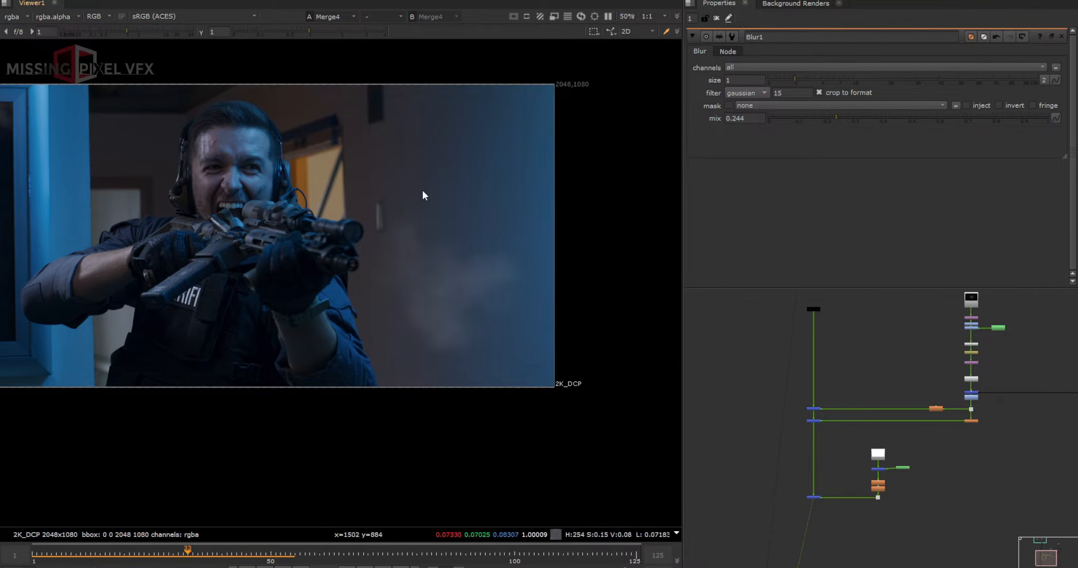
Step: Move the flash and spark branches down to open space beneath the scan stamp, and disconnect the Viewer
scroll(758, 348, "down", 3)
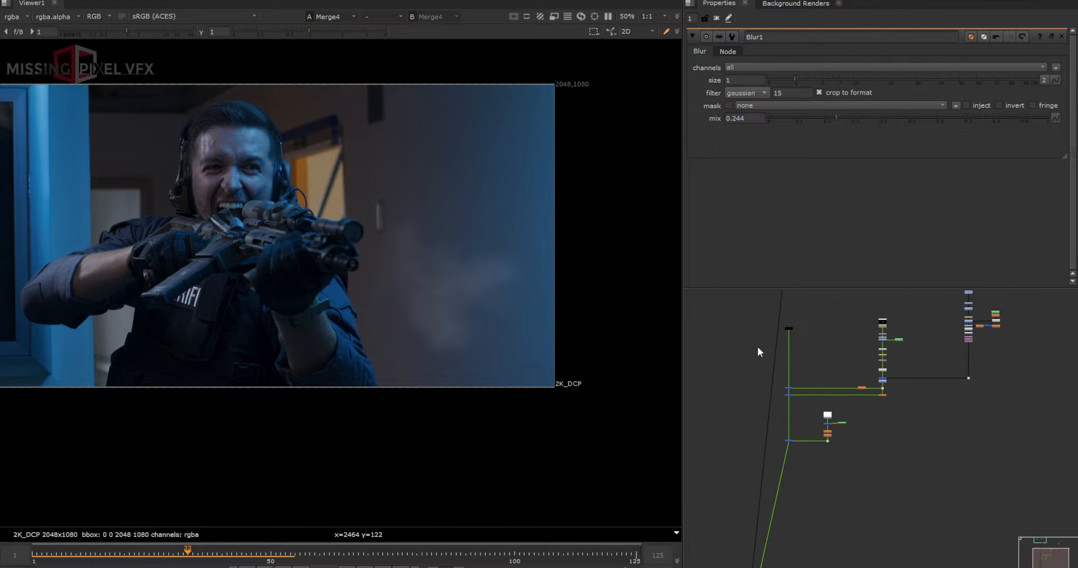
mouse_move(803, 343)
middle_mouse_down()
mouse_move(837, 460)
mouse_move(807, 344)
middle_mouse_up()
scroll(811, 368, "down", 2)
key("space")
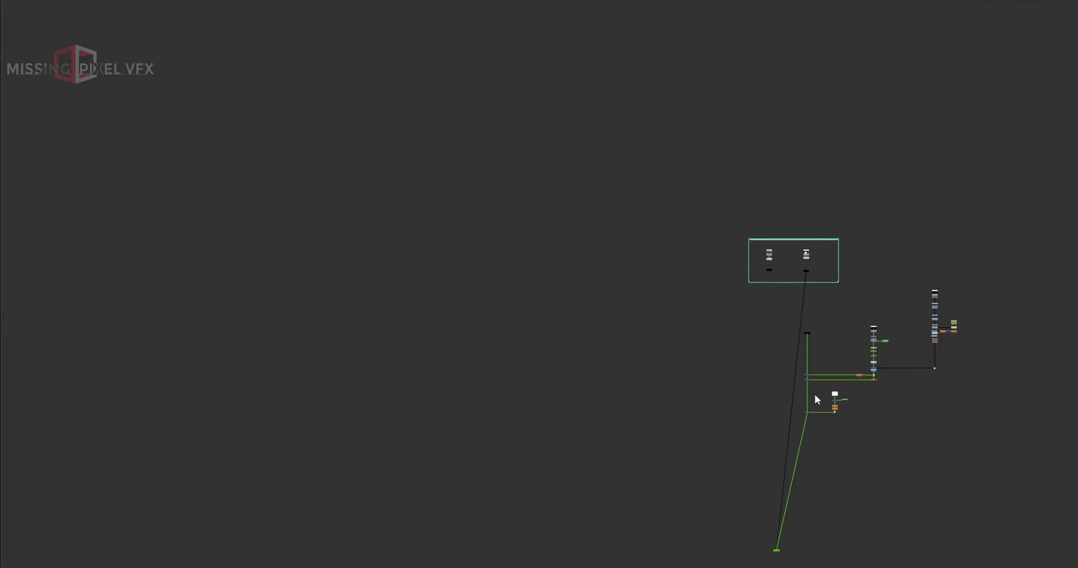
middle_click_drag(814, 395, 778, 363)
scroll(780, 353, "up", 3)
left_click_drag(827, 184, 1032, 357)
left_click_drag(877, 430, 752, 322, "shift")
left_click_drag(812, 364, 816, 547)
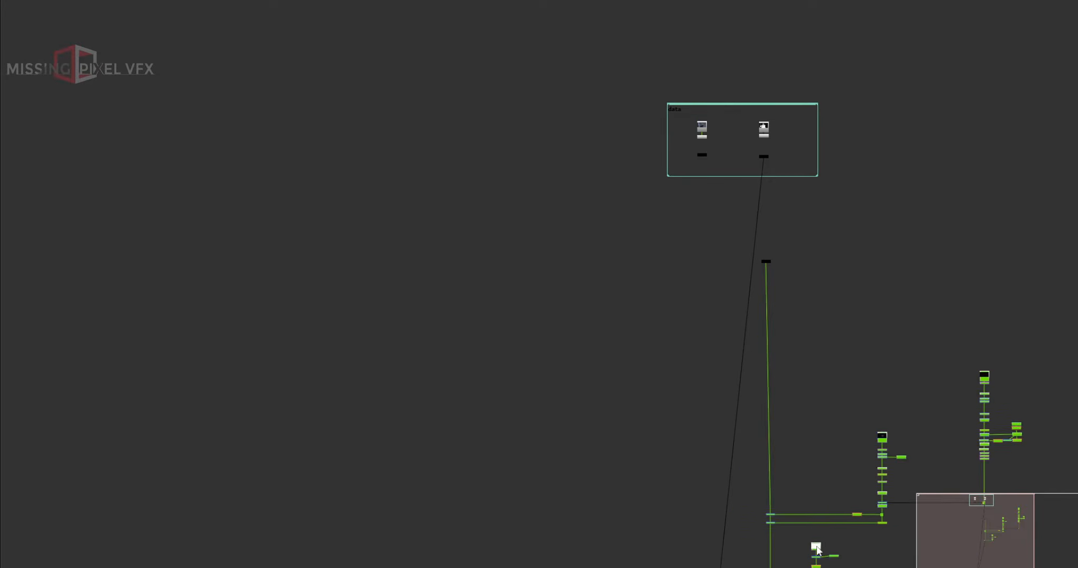
scroll(765, 264, "down", 2)
left_click(751, 151)
left_click_drag(765, 168, 776, 25)
left_click(728, 519)
key("ctrl+d")
scroll(729, 518, "up", 3)
left_click(749, 528)
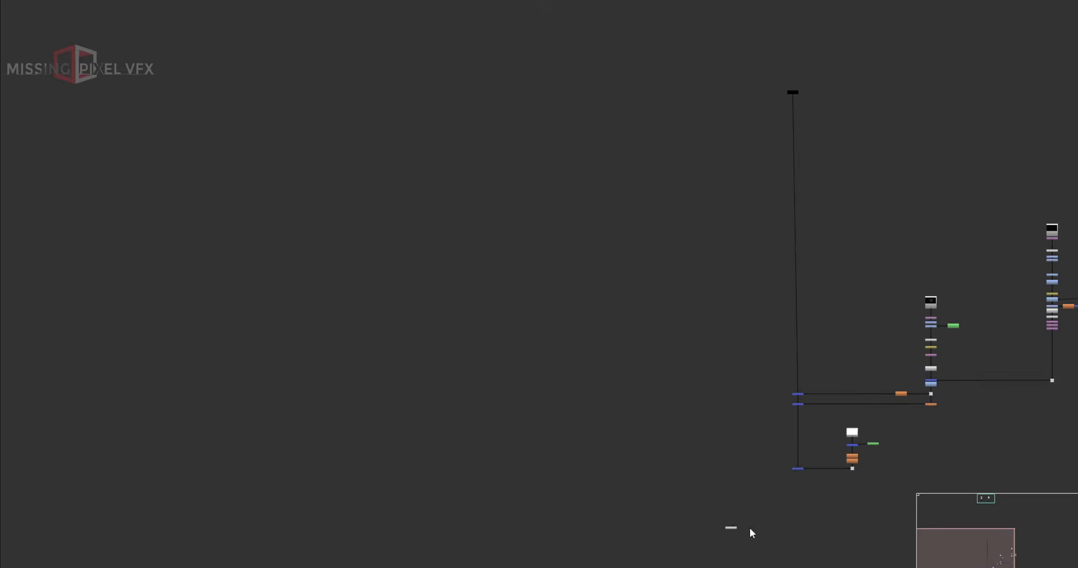
Step: Insert a dot in the scan pipe above the merges and branch a second dot out to its side
scroll(676, 383, "up", 4)
key("period")
left_click_drag(830, 358, 825, 346, "ctrl")
left_click_drag(825, 351, 635, 350)
key("space")
middle_click_drag(773, 411, 884, 405)
scroll(794, 375, "up", 3)
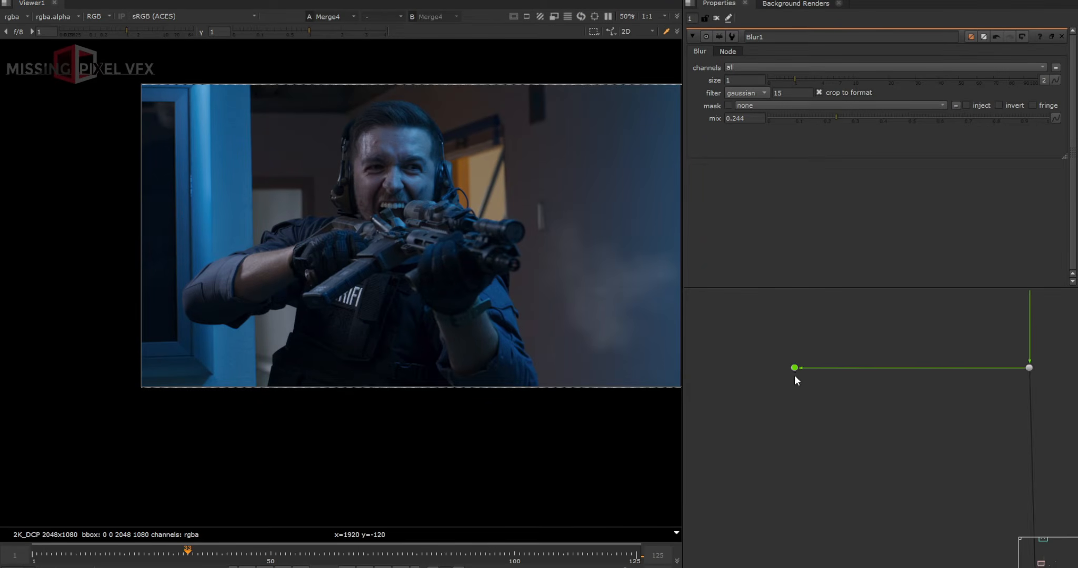
Step: Add a luminance Keyer below the branched dot and set its range to A about 0.083 and B about 0.352 while viewing alpha
left_click(794, 369)
key("1")
key("Tab")
type("key")
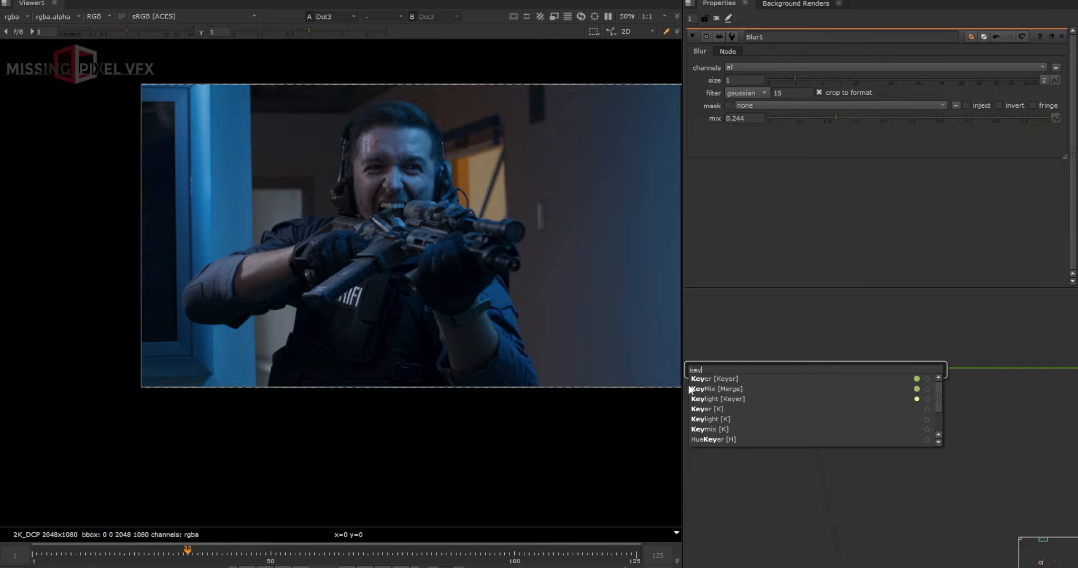
key("Return")
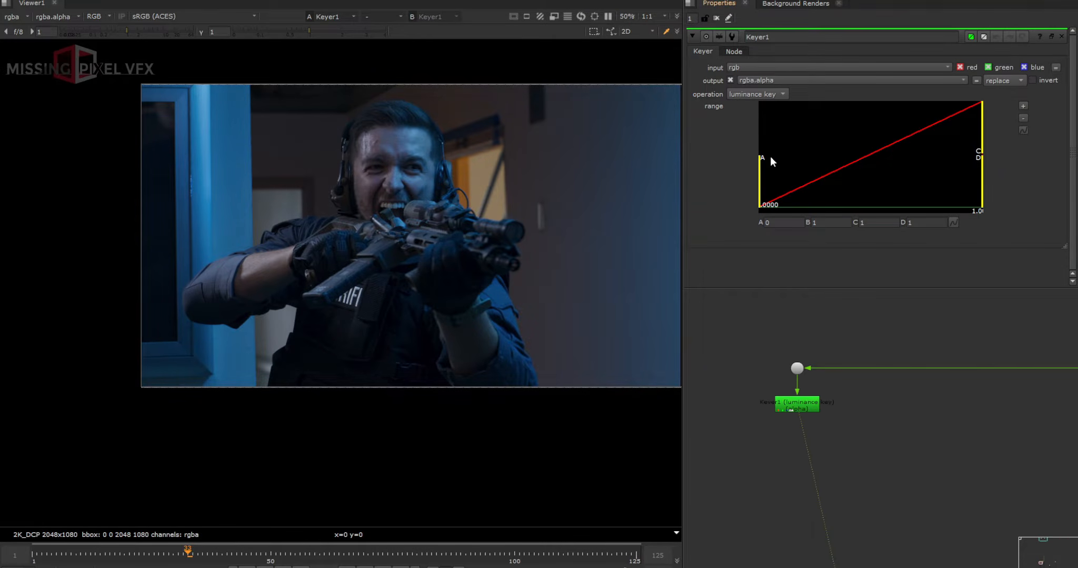
key("a")
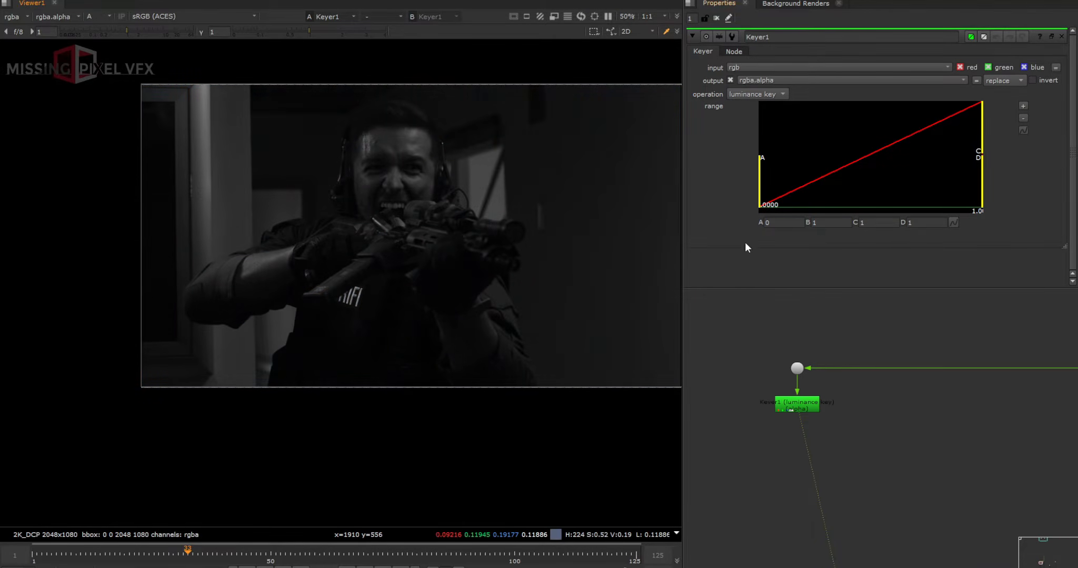
left_click_drag(762, 183, 833, 175)
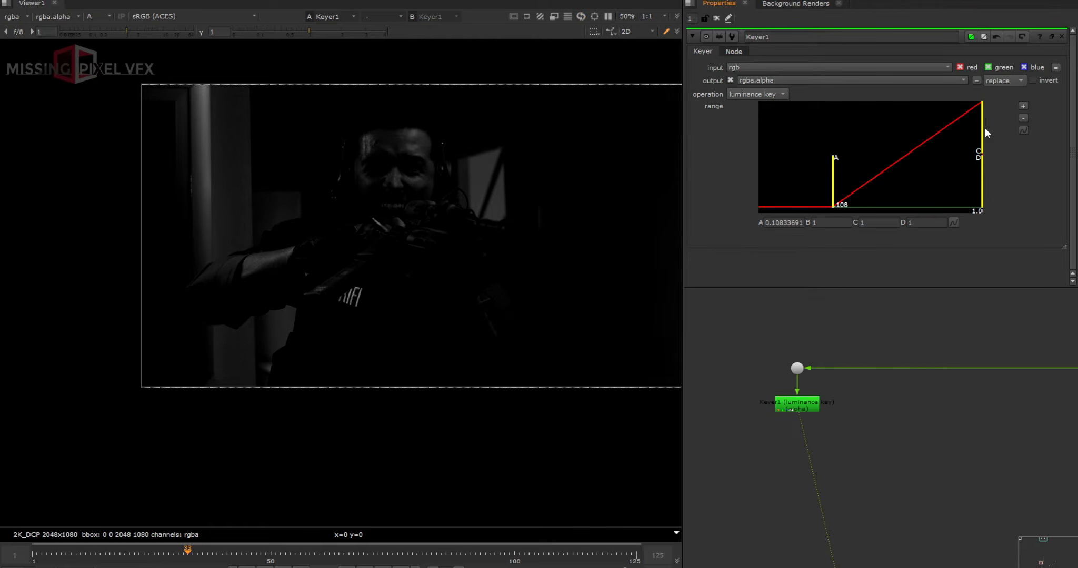
left_click_drag(973, 122, 891, 127)
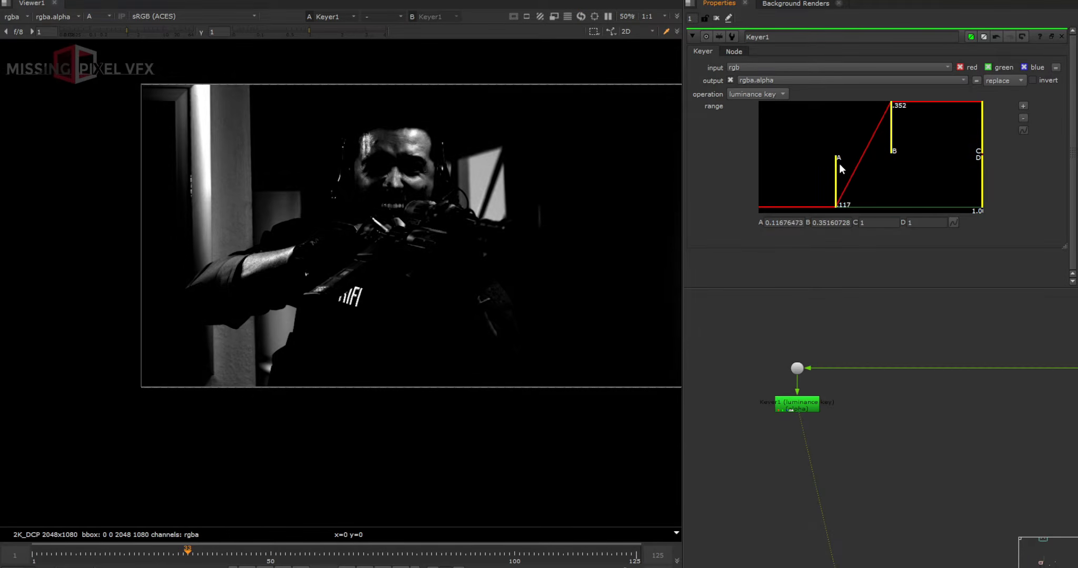
left_click_drag(834, 163, 825, 164)
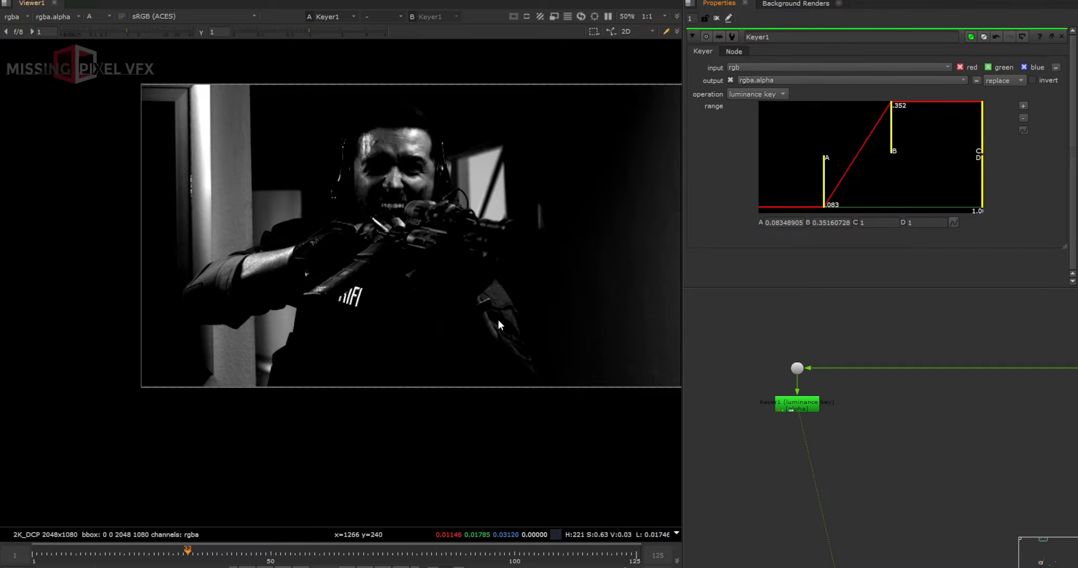
Step: Add a Premult node after the Keyer to isolate the scan's highlights
left_click(798, 412)
key("Tab")
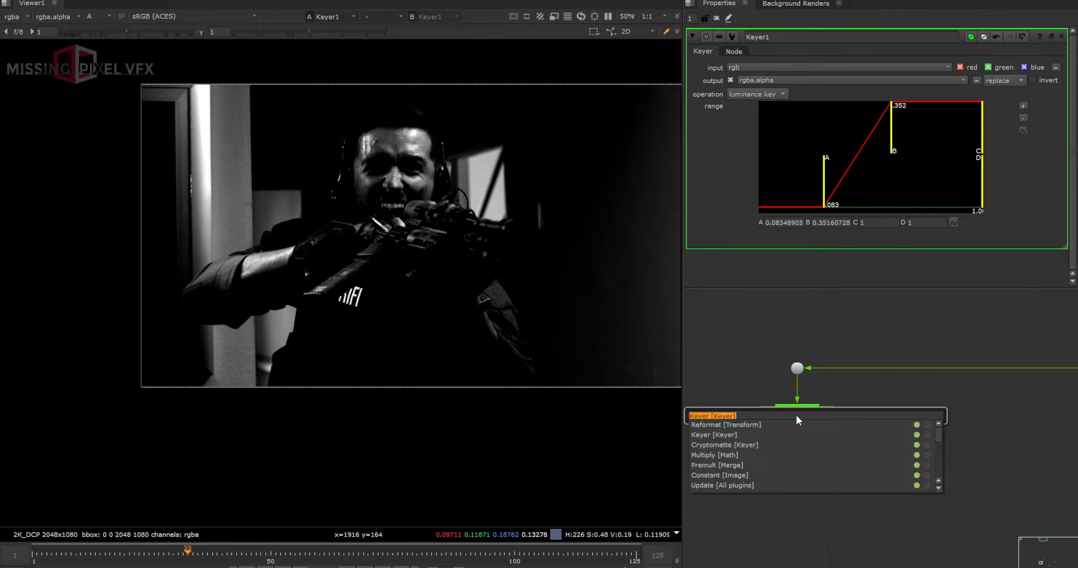
type("premult")
key("Return")
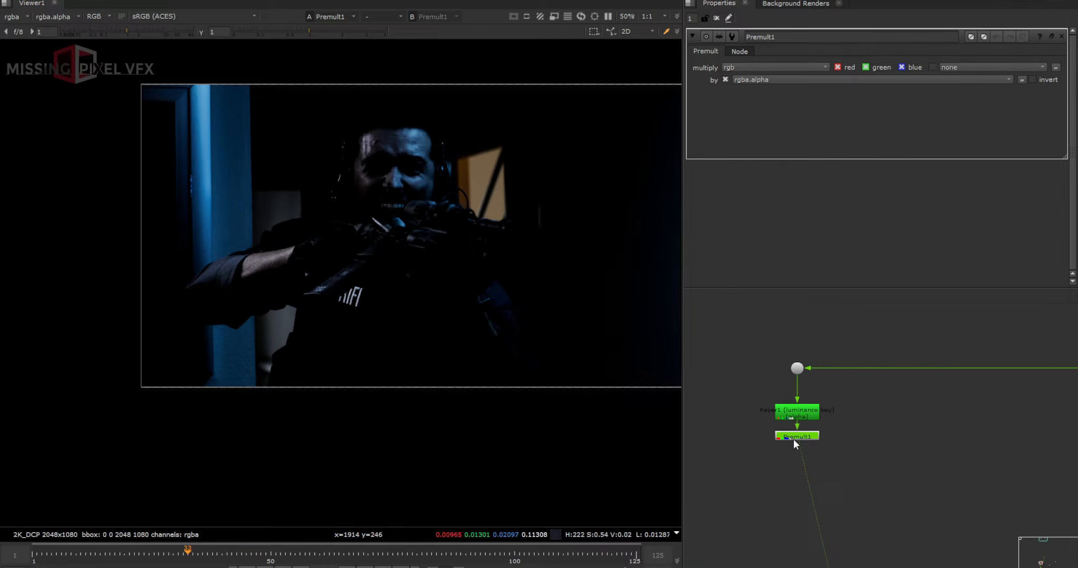
Step: Add a Grade after the Premult and set its whitepoint to 0.7
key("g")
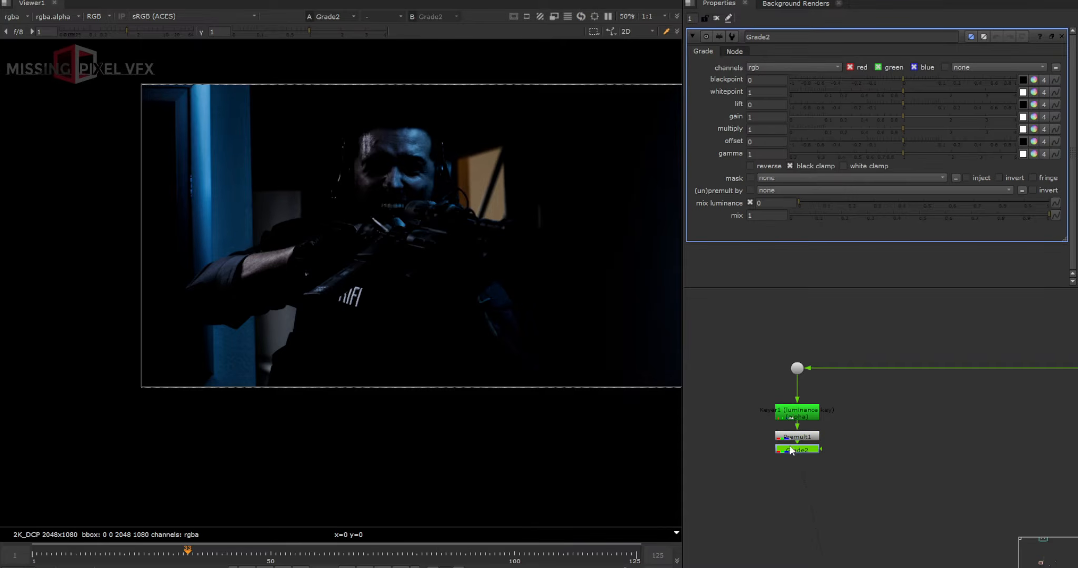
left_click(882, 90)
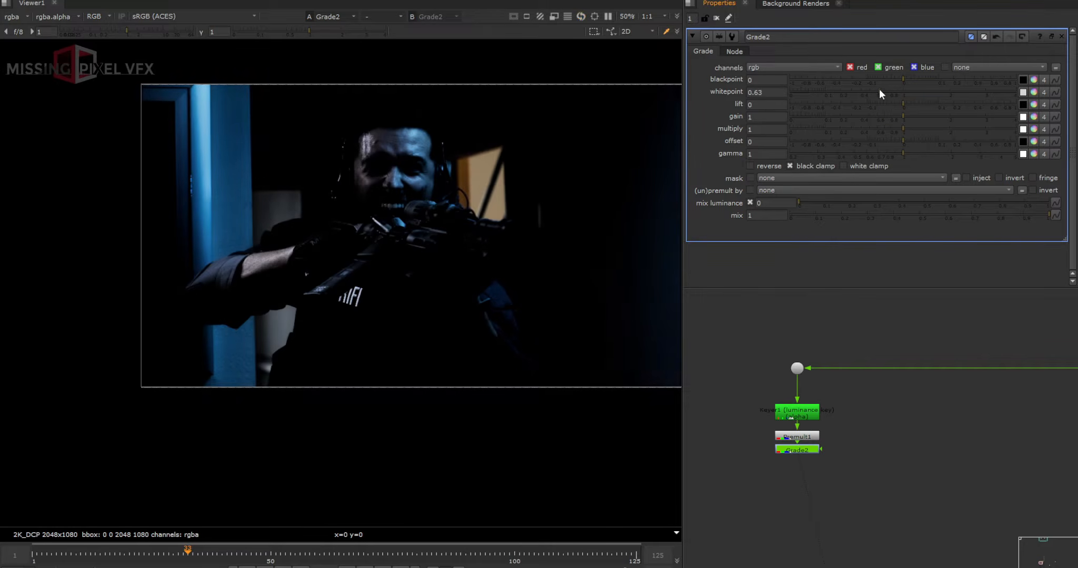
left_click_drag(876, 90, 872, 90)
double_click(769, 91)
type("0.7")
key("Return")
Step: Tint the keyed highlights warm orange with Grade gain values of red 5, green 2.44 and blue 0.09
left_click(1033, 117)
left_click_drag(895, 129, 1015, 129)
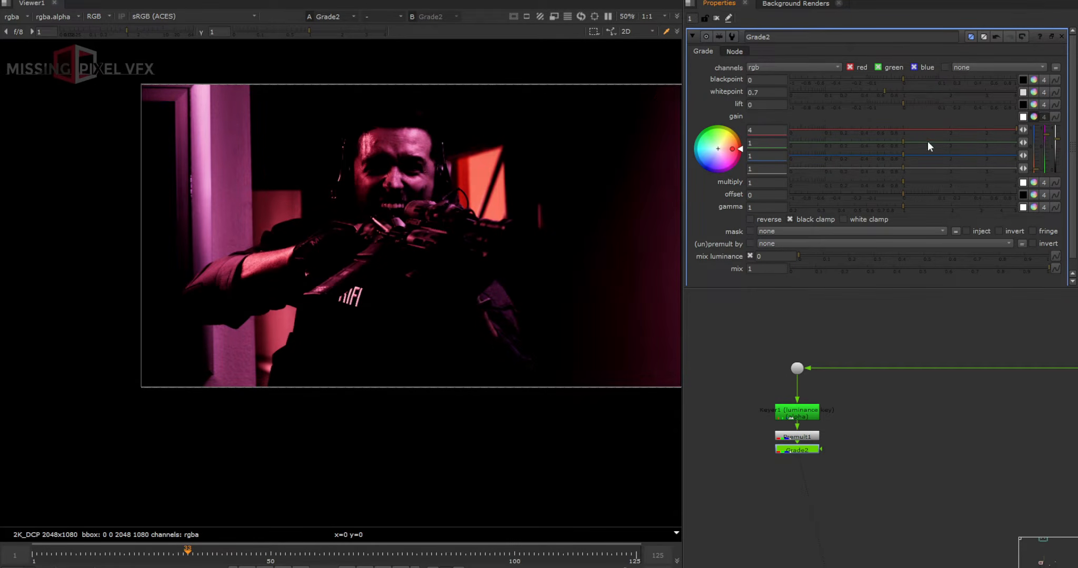
left_click_drag(847, 153, 822, 153)
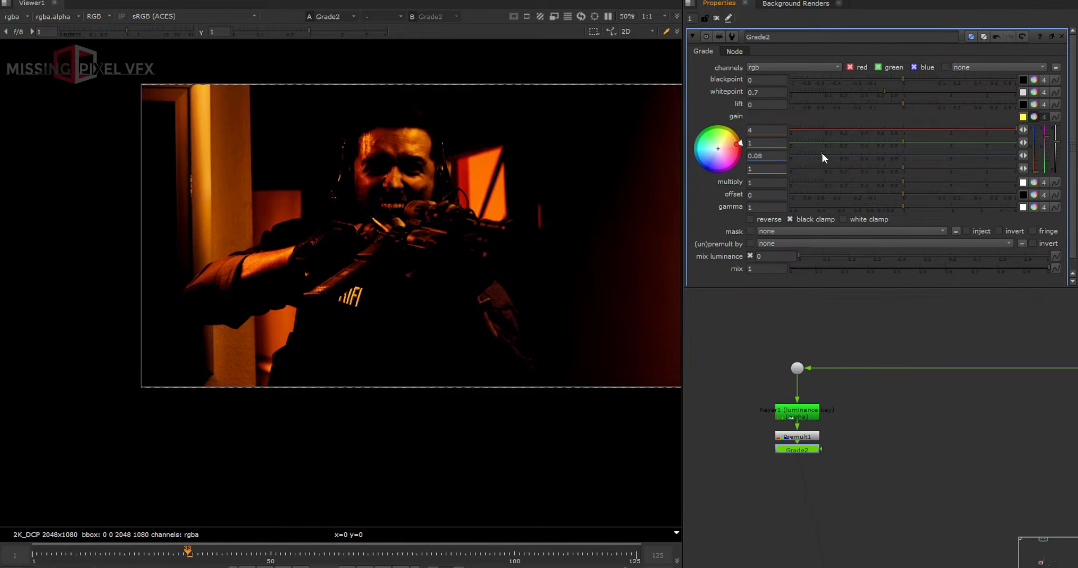
left_click_drag(905, 140, 936, 140)
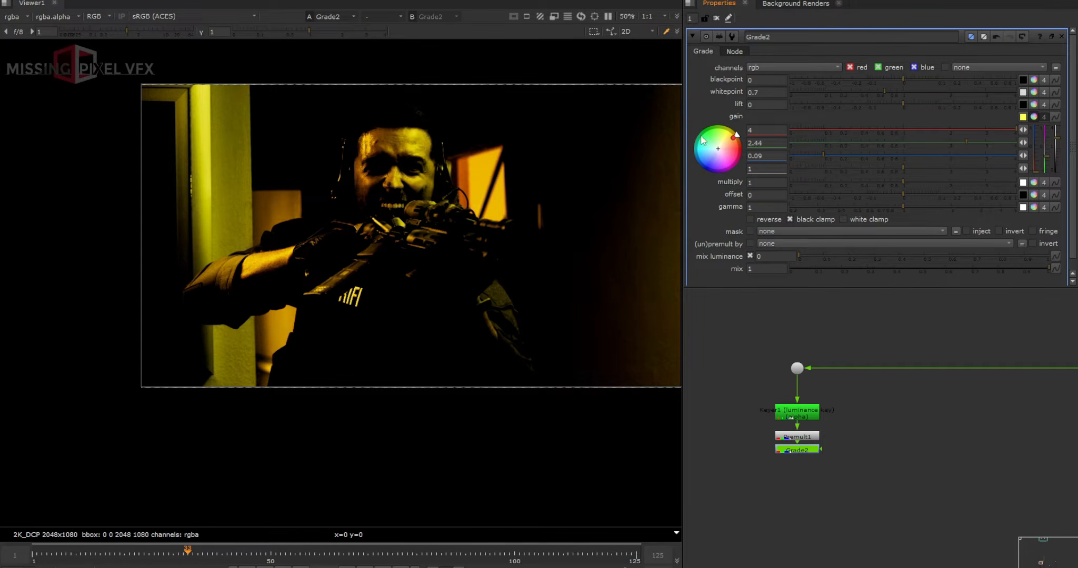
double_click(763, 129)
type("5")
key("Return")
Step: Create a Rough_matte stamp beside the keyed highlight branch
scroll(801, 460, "down", 3)
middle_click_drag(710, 451, 799, 452)
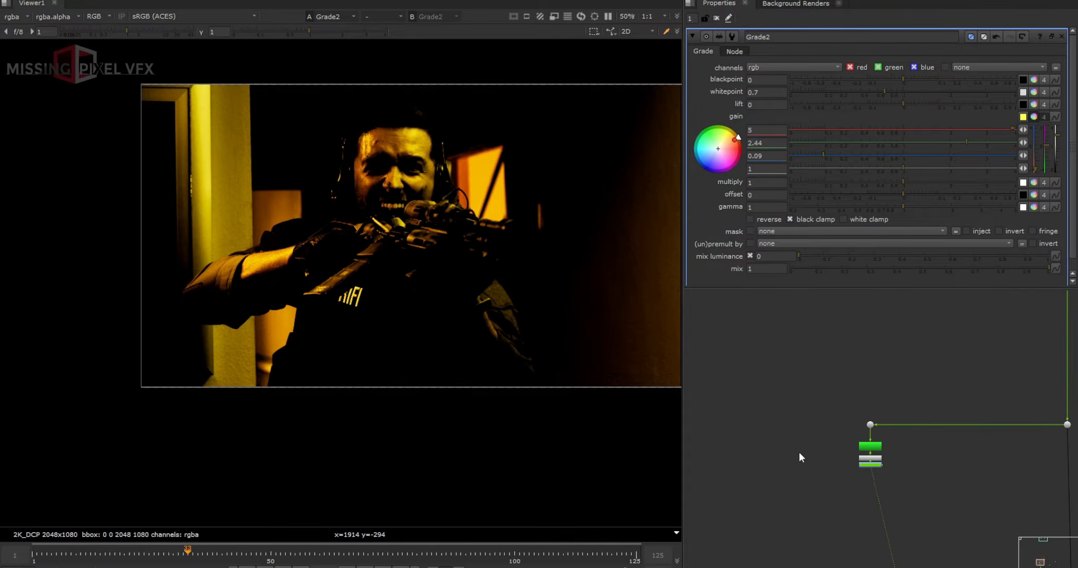
left_click(797, 451)
key("F8")
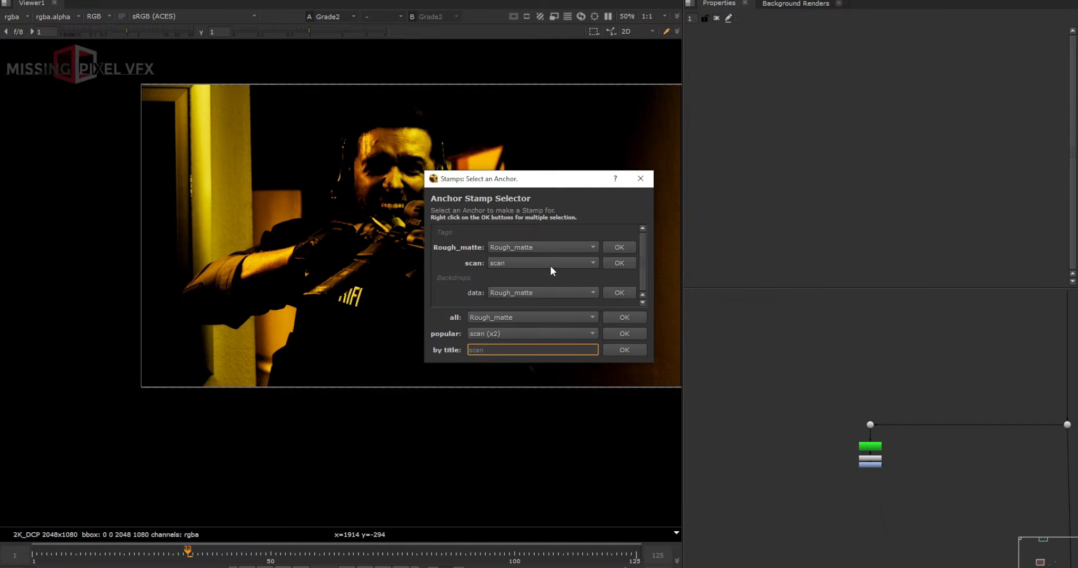
left_click(619, 293)
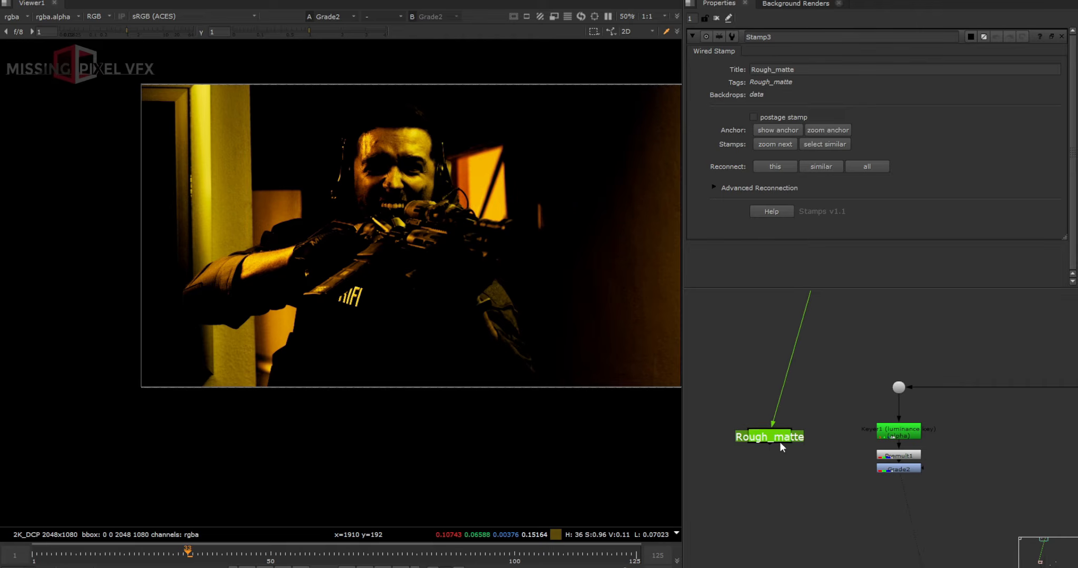
left_click(761, 434)
Step: Grade the Rough_matte stamp on rgba channels with whitepoint 0.42, gamma 0.26 and gain 2.3
key("g")
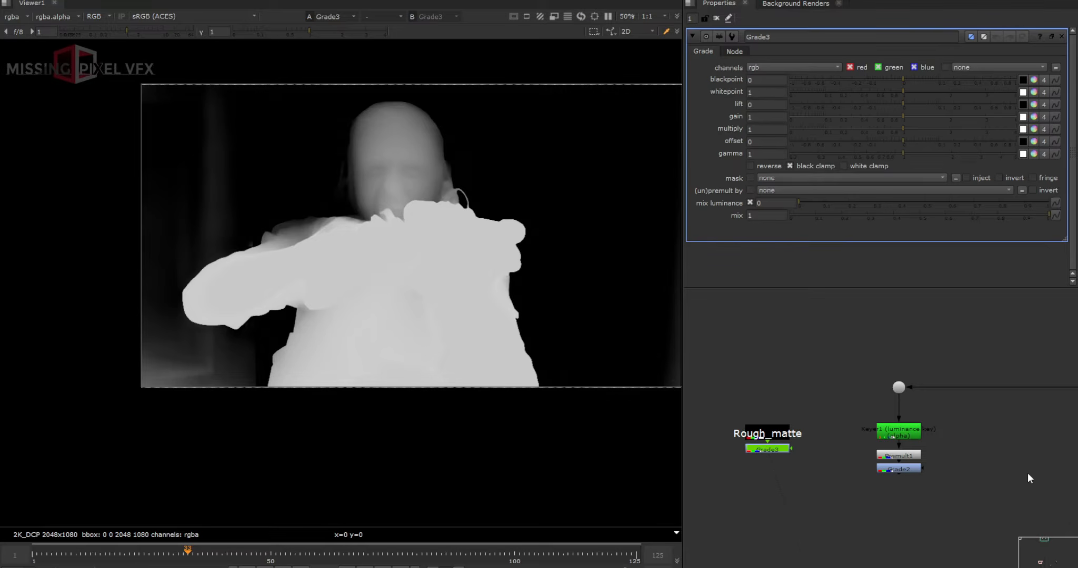
left_click(776, 446)
left_click(773, 68)
left_click(774, 85)
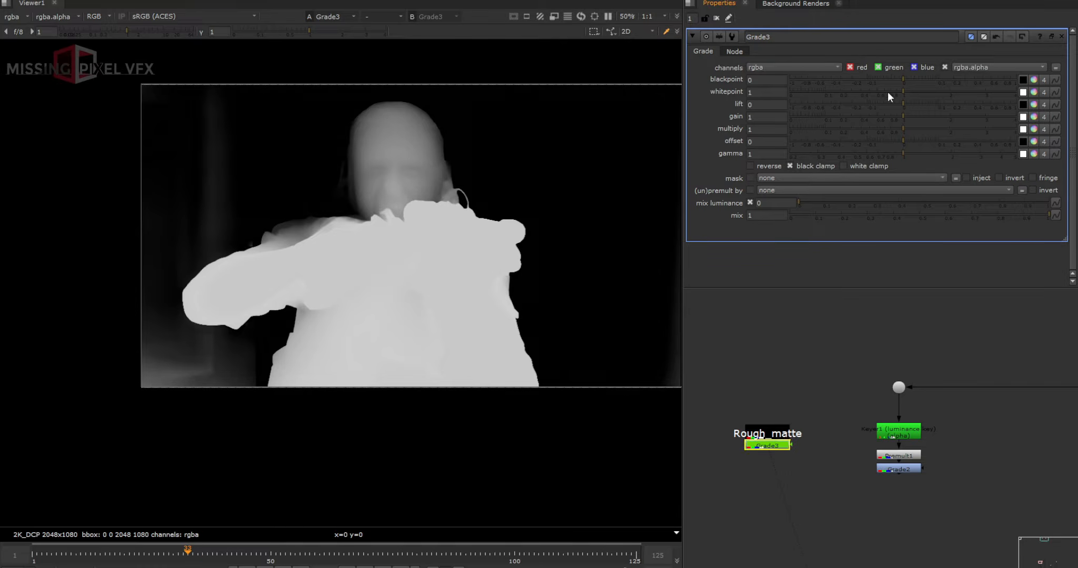
left_click_drag(888, 96, 862, 93)
left_click_drag(889, 153, 807, 156)
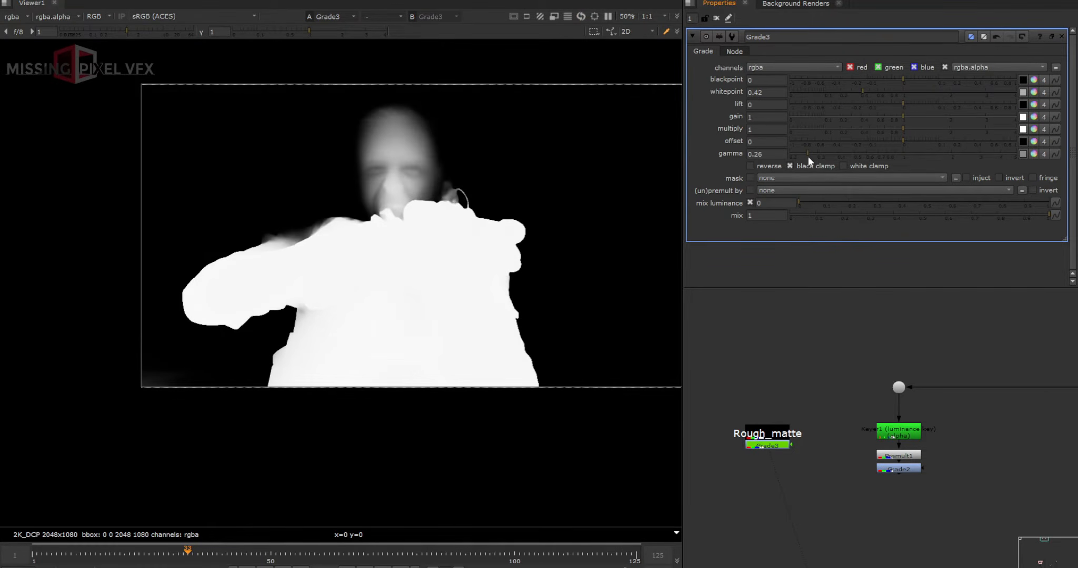
left_click_drag(906, 118, 960, 117)
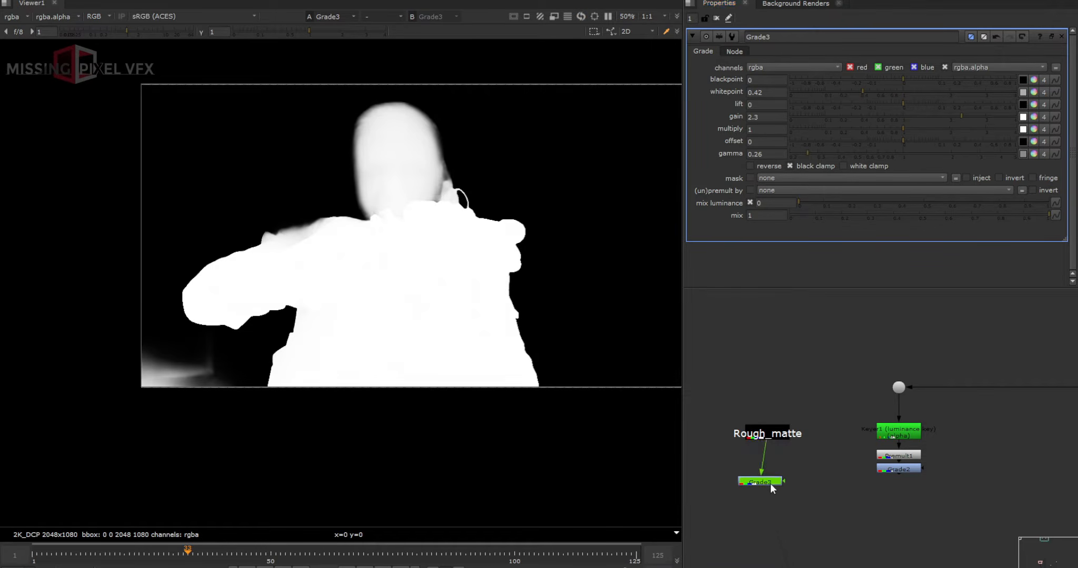
Step: Merge the graded matte as A over the tinted highlight branch as B, using the mask operation
key("m")
left_click_drag(852, 467, 898, 468)
left_click_drag(818, 481, 898, 489)
left_click(763, 68)
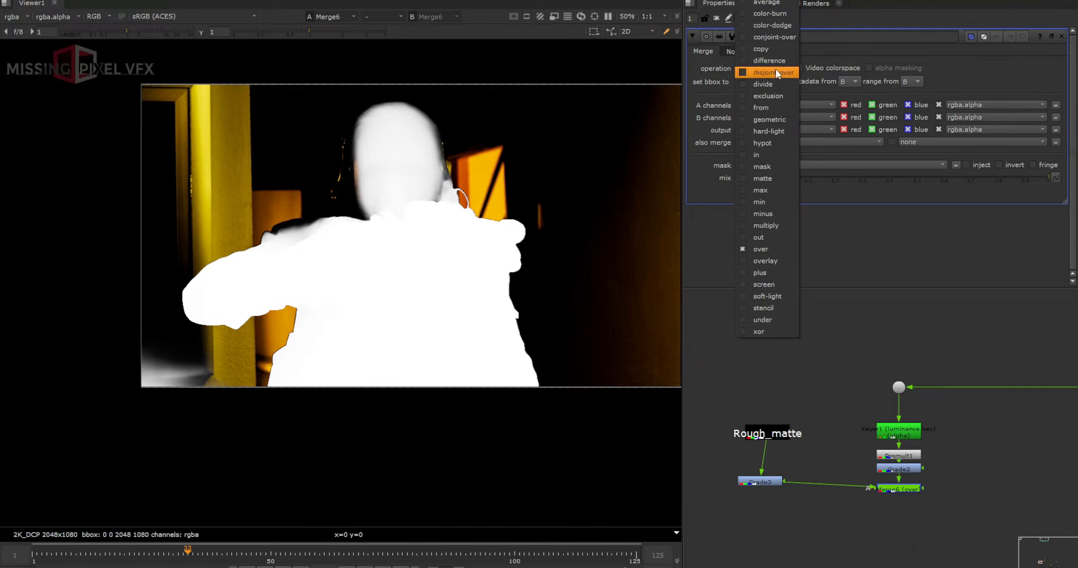
left_click(766, 175)
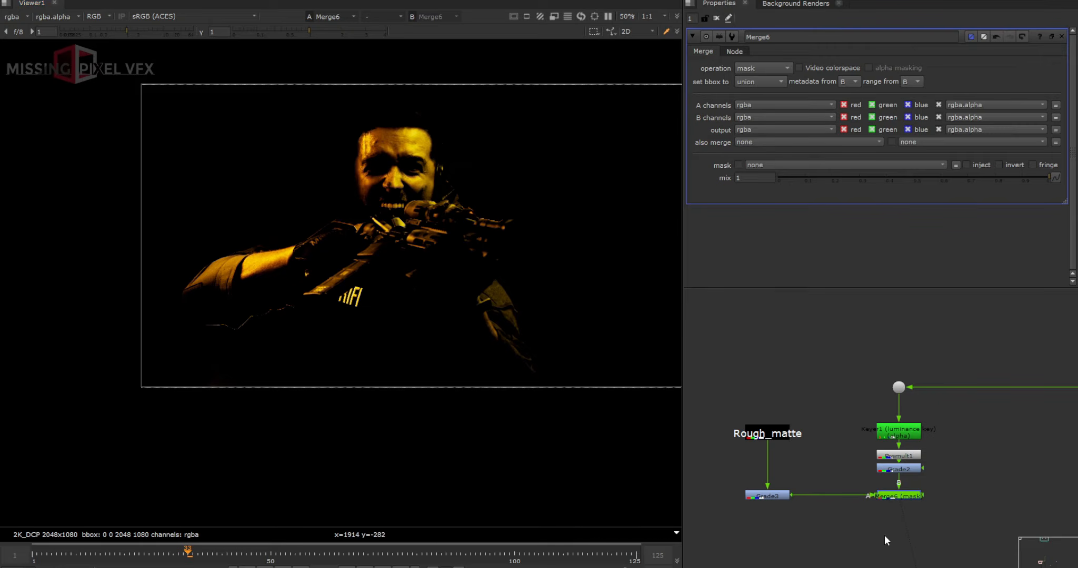
Step: Merge the masked highlights into the main scan pipe with the plus operation, and square off the A input pipe with a dot
middle_click_drag(896, 504, 761, 447)
scroll(809, 464, "down", 2)
key("m")
scroll(830, 466, "down", 3)
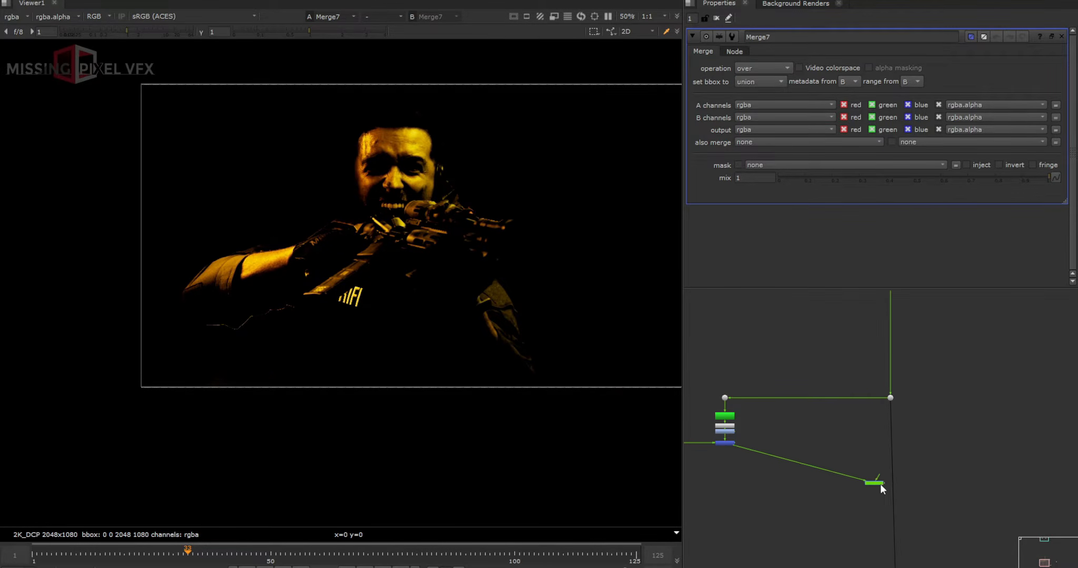
left_click(896, 494)
left_click(782, 69)
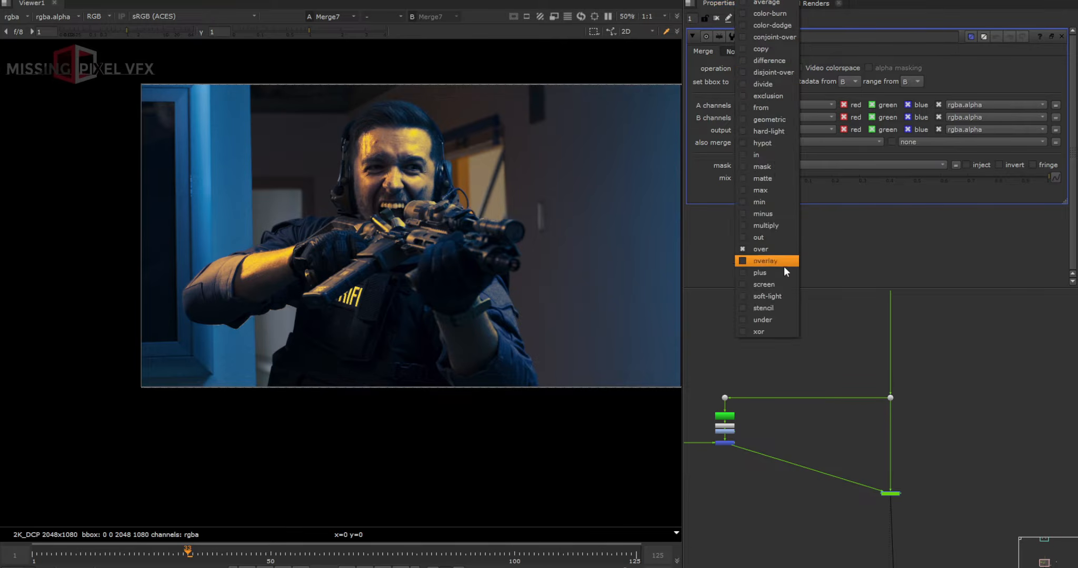
left_click(774, 272)
middle_click_drag(766, 461, 860, 463)
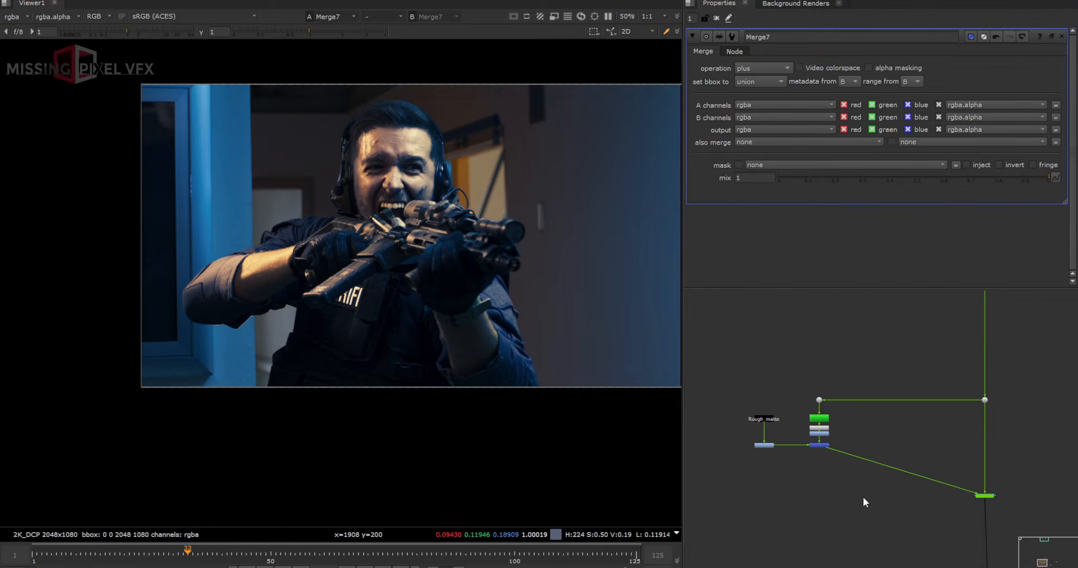
left_click_drag(906, 473, 825, 491)
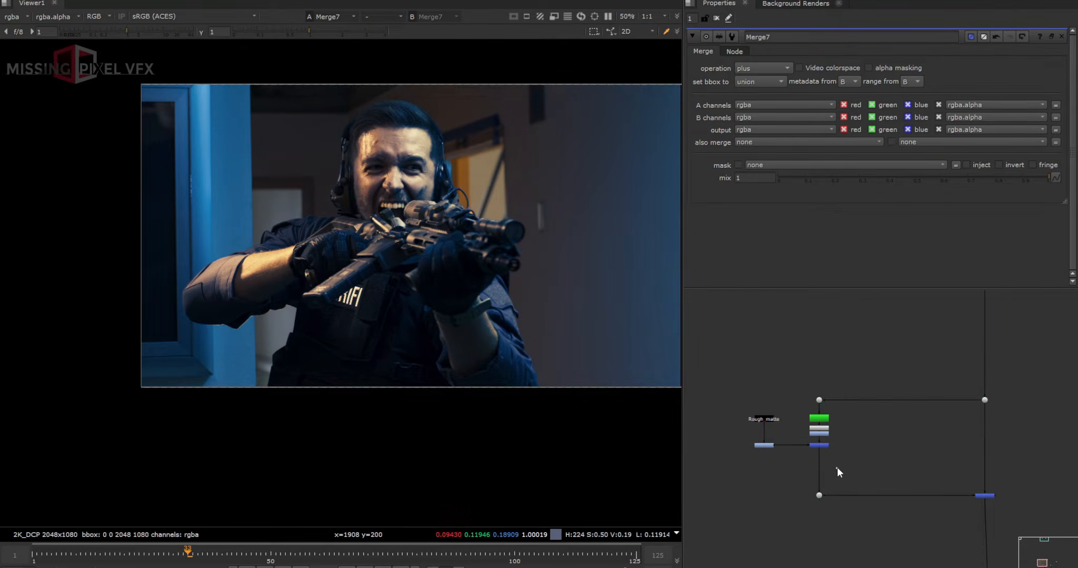
Step: Add a bm_OpticalGlow node below the masked highlights merge, align it in the pipe and set its size to 60
key("Tab")
type("op")
left_click(752, 476)
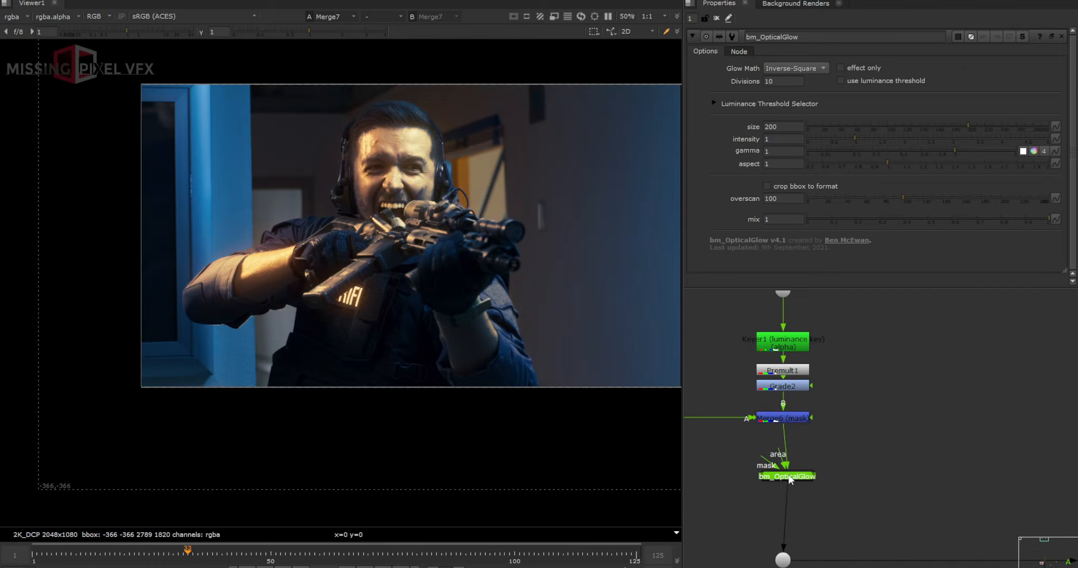
scroll(789, 478, "up", 4)
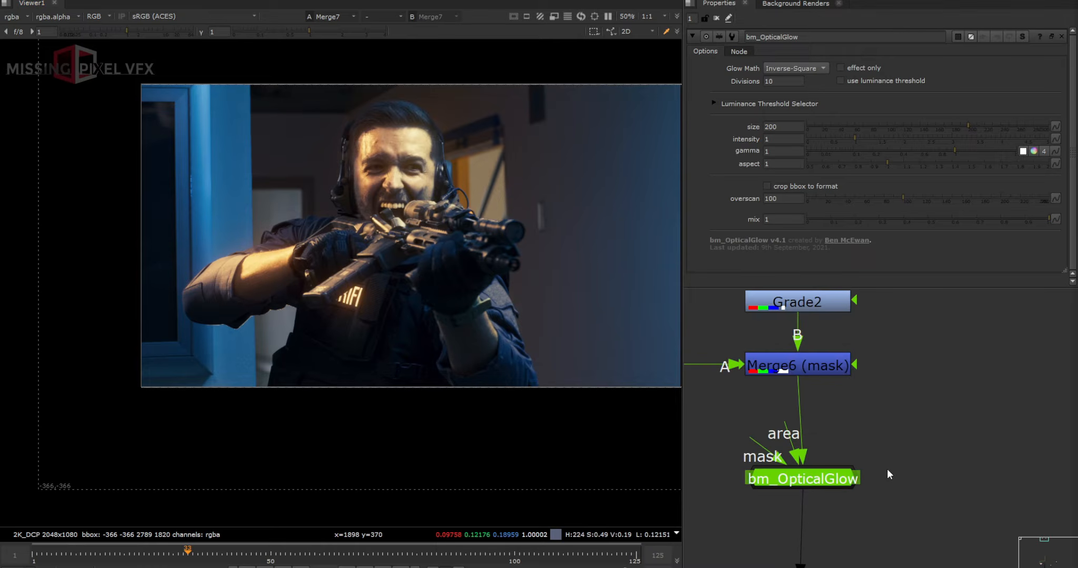
left_click_drag(831, 484, 825, 485)
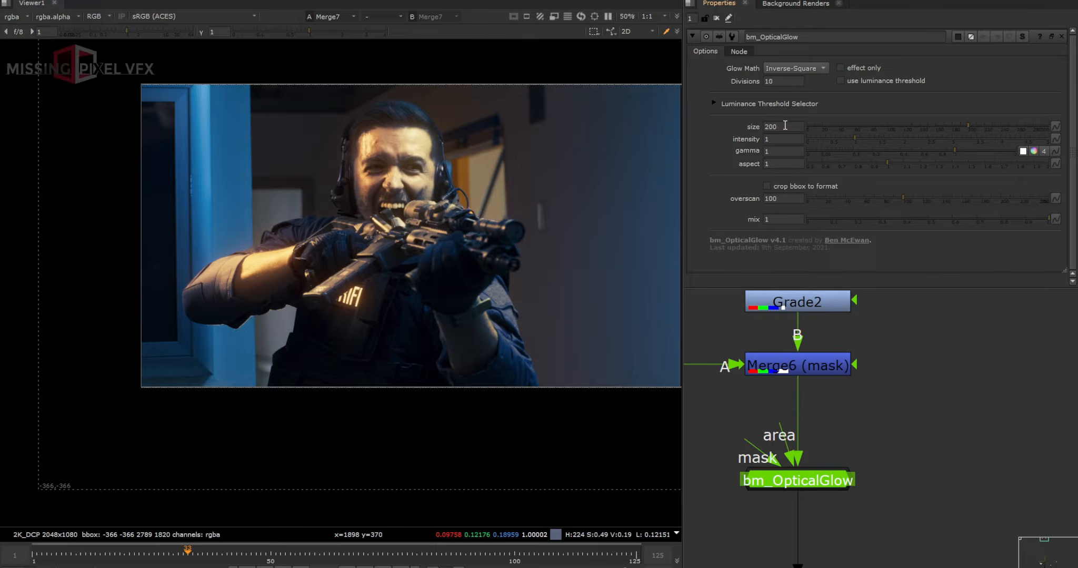
type("60")
key("Return")
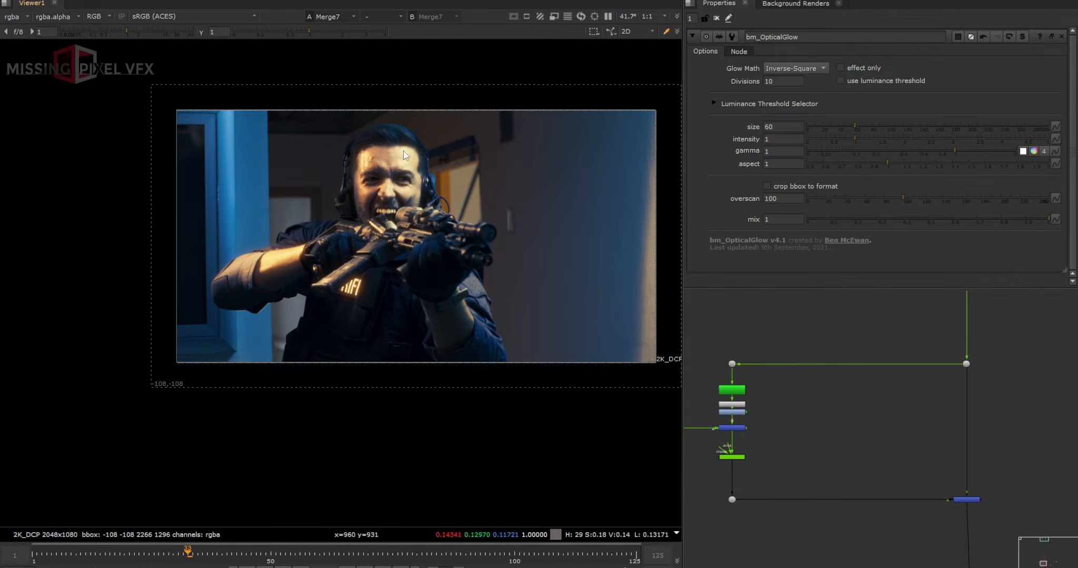
Step: Insert a Merge node between the masked highlights merge and bm_OpticalGlow, and set its operation to mask
scroll(782, 499, "up", 3)
key("m")
middle_click_drag(772, 473, 857, 487)
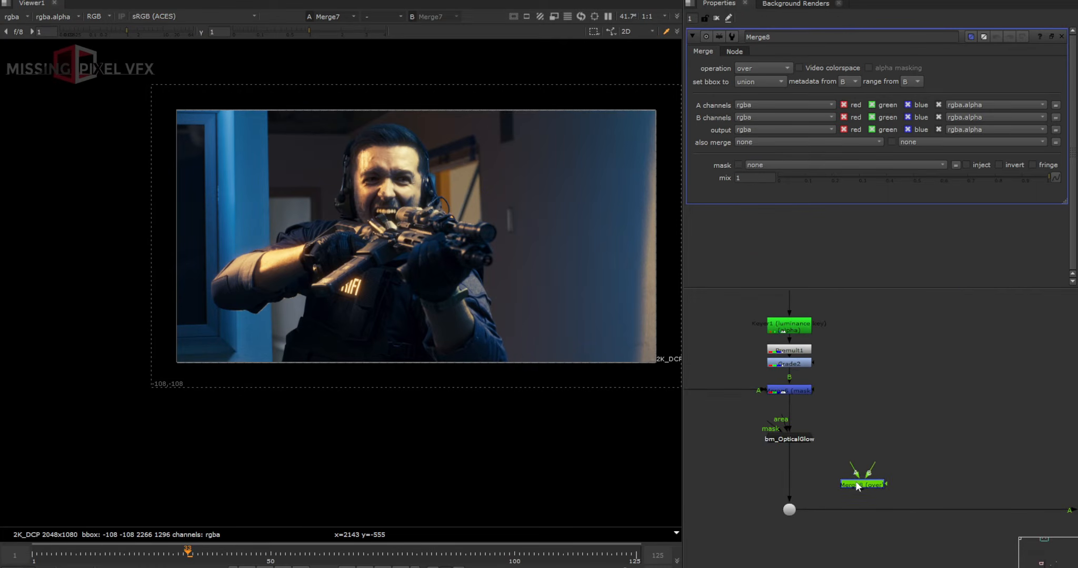
left_click_drag(856, 485, 781, 407)
left_click(761, 69)
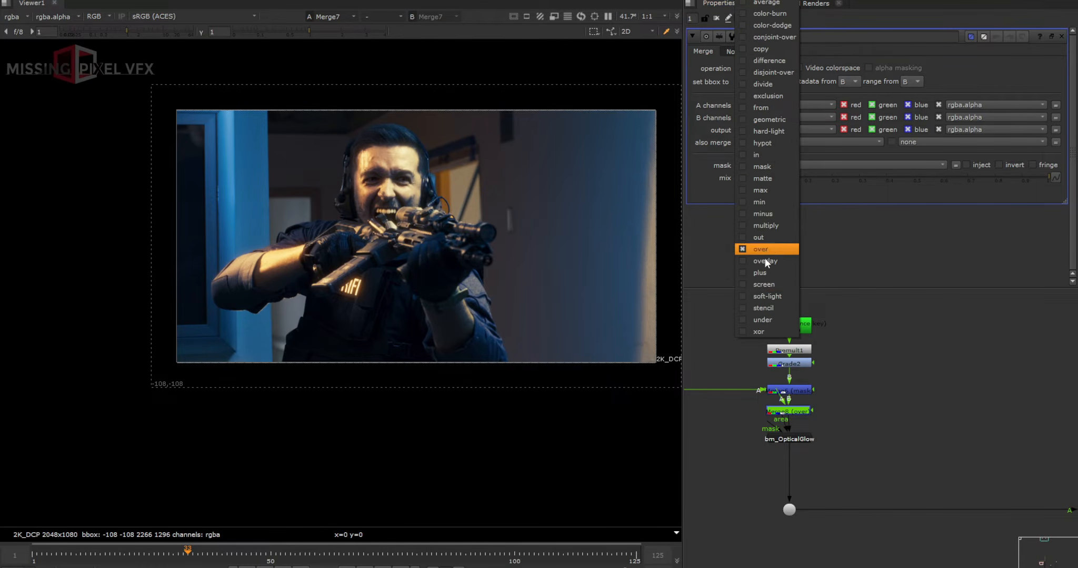
left_click(762, 166)
Step: Add a Roto node to the new mask merge's A input and draw a closed Bezier around the shooter's face, rifle and forward arm
middle_click_drag(745, 434, 857, 461)
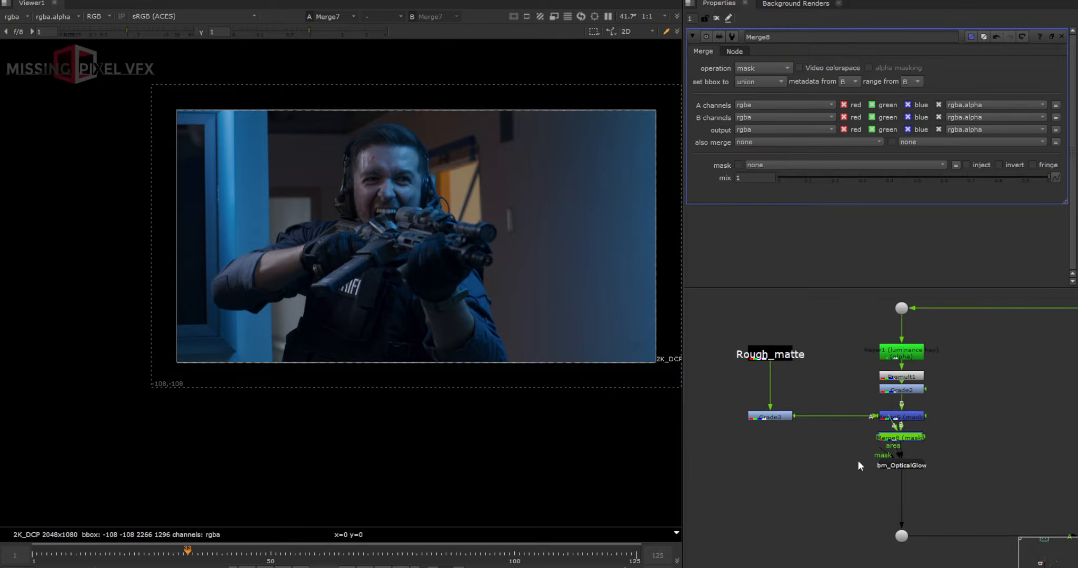
key("o")
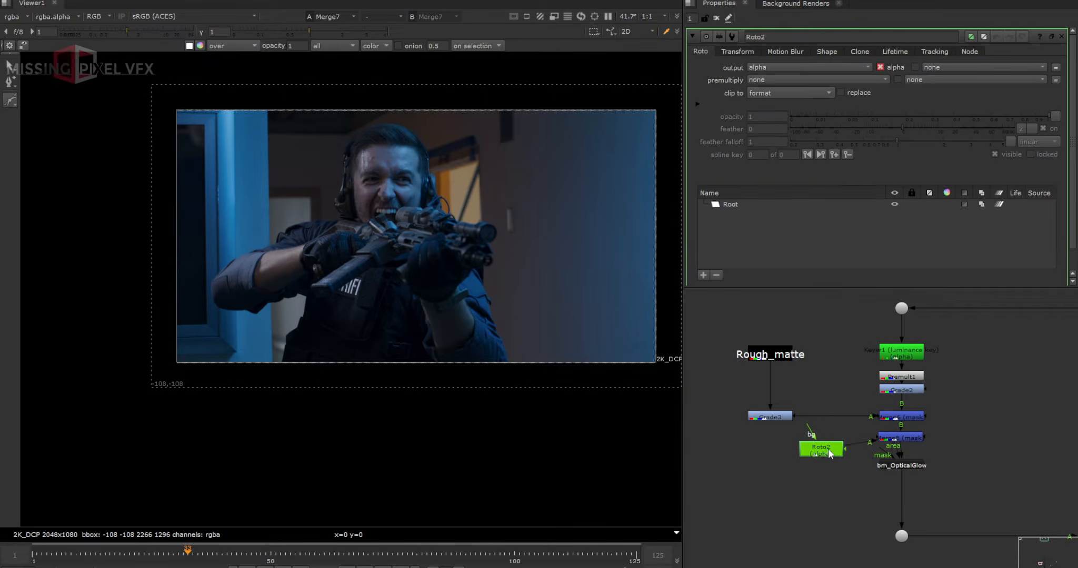
left_click(377, 120)
left_click(342, 173)
left_click(376, 277)
left_click(434, 372)
left_click(476, 332)
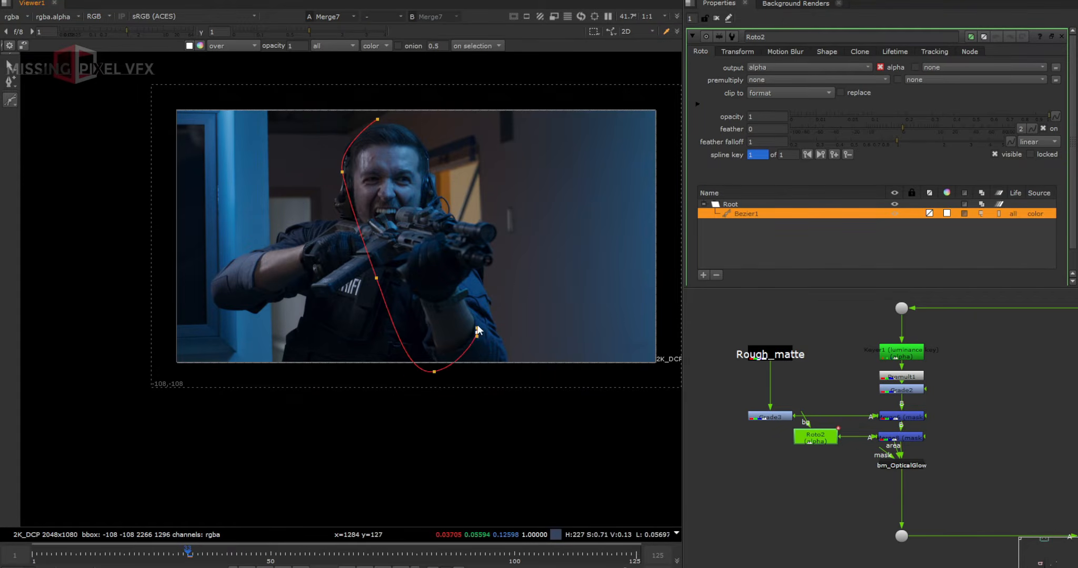
left_click(458, 210)
left_click(413, 138)
left_click(378, 119)
Step: Feather the Bezier outward and reshape its lower points and feather edge around the forward arm
key("e")
key("e")
key("e")
left_click(518, 298)
left_click(477, 332)
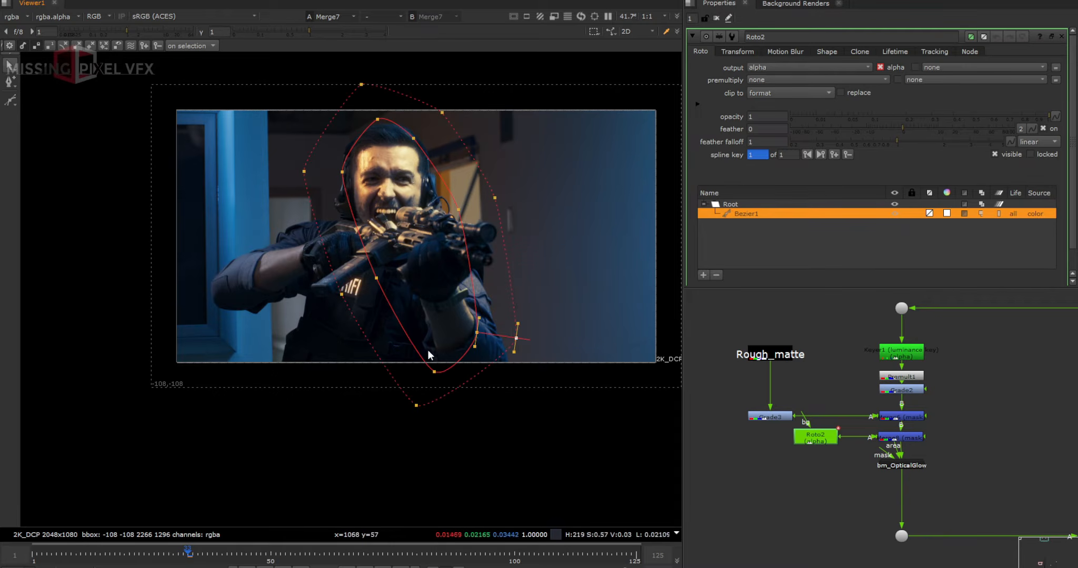
left_click_drag(434, 372, 455, 354)
left_click(565, 410)
left_click_drag(517, 338, 527, 363)
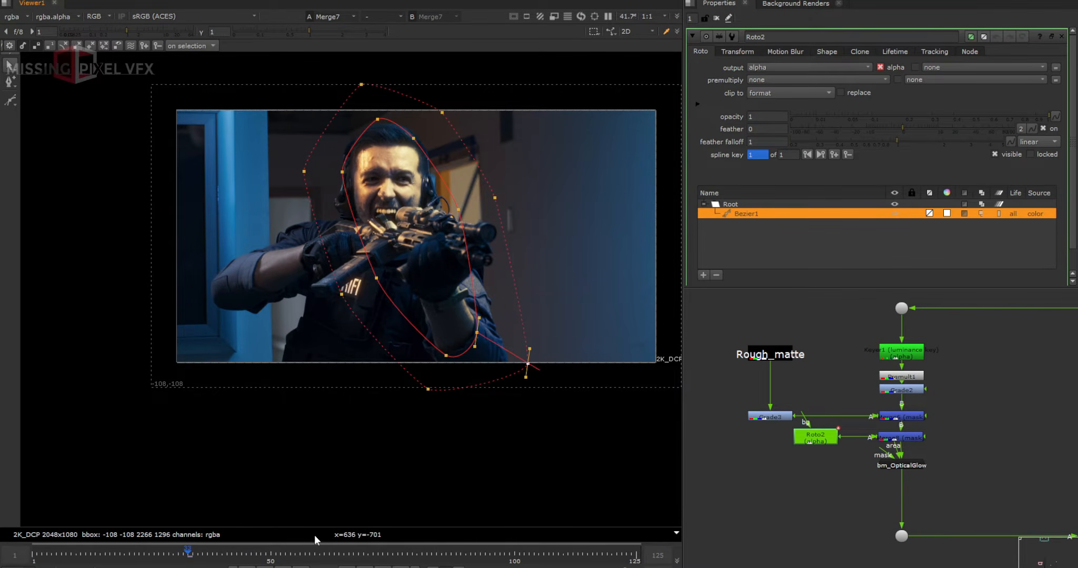
Step: Keyframe the whole roto shape at frames 1, 50 and others along the shot so it follows the shooter
left_click(34, 554)
left_click_drag(574, 420, 265, 99)
left_click_drag(378, 158, 375, 162)
left_click(120, 554)
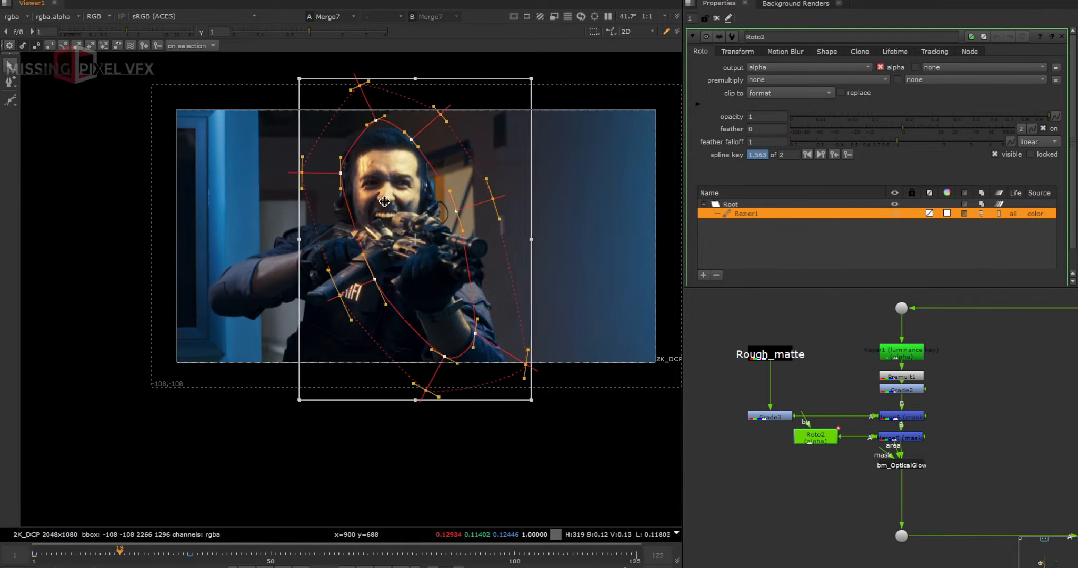
left_click_drag(357, 200, 354, 203)
left_click(269, 554)
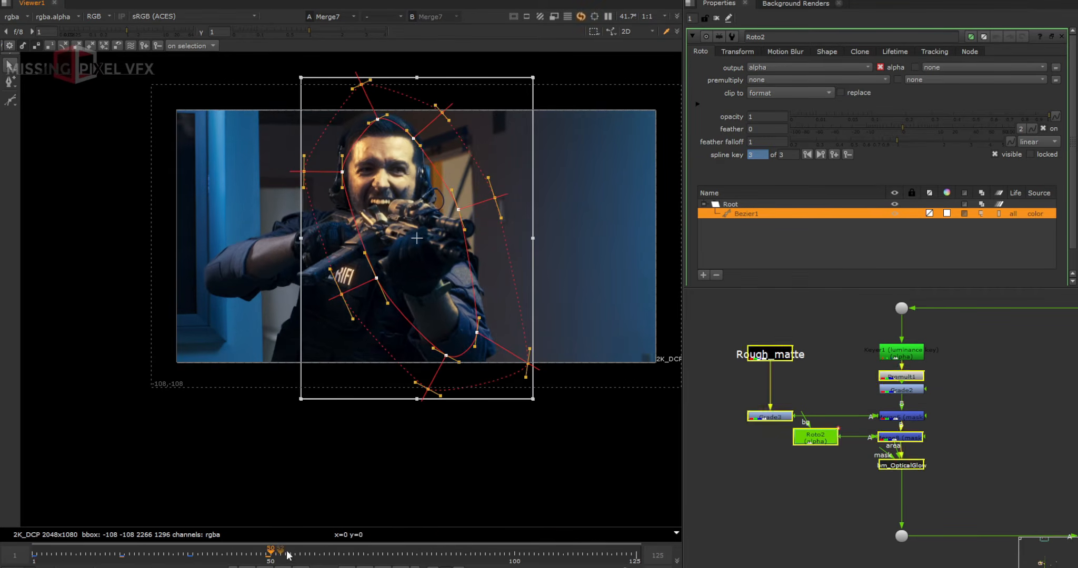
left_click_drag(428, 249, 441, 296)
left_click(343, 553)
key("ctrl+Left")
key("ctrl+Left")
key("ctrl+Left")
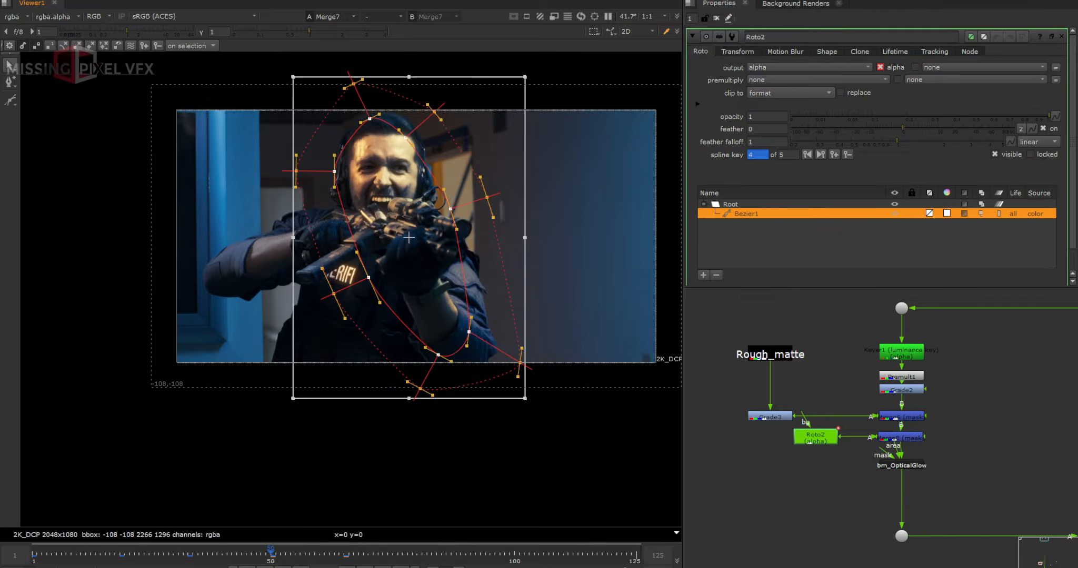
Step: Close the open node properties and play back the shot to check the roto-limited light on the shooter
left_click(715, 18)
key("l")
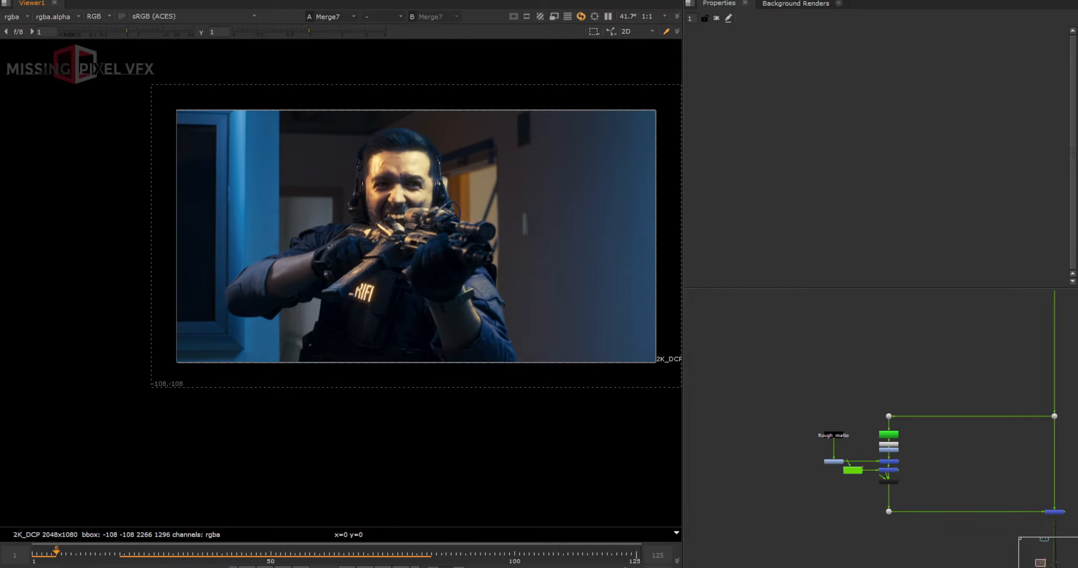
scroll(842, 510, "down", 3)
scroll(864, 491, "up", 6)
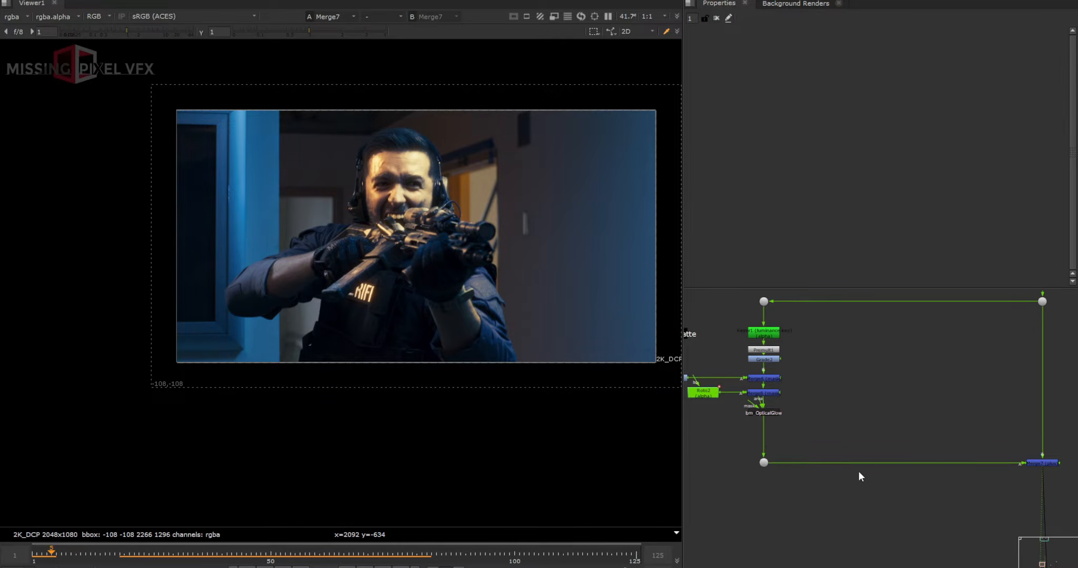
Step: View the Multiply1 output of the muzzle flash branch and play it back
scroll(863, 478, "down", 7)
middle_click_drag(982, 551, 881, 434)
scroll(881, 436, "up", 7)
left_click(904, 436)
key("1")
left_click(903, 390)
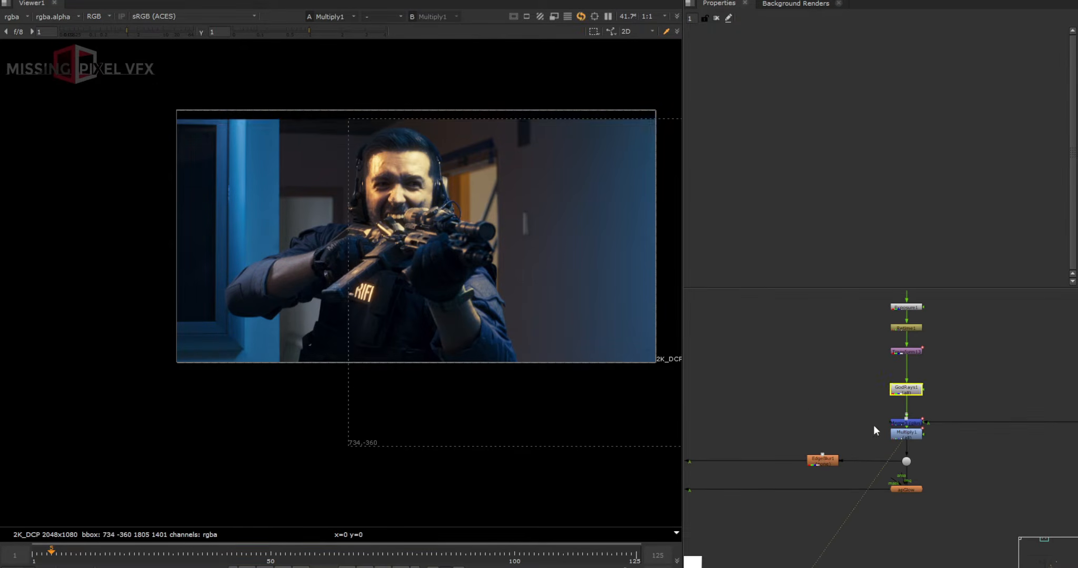
left_click(875, 430)
key("l")
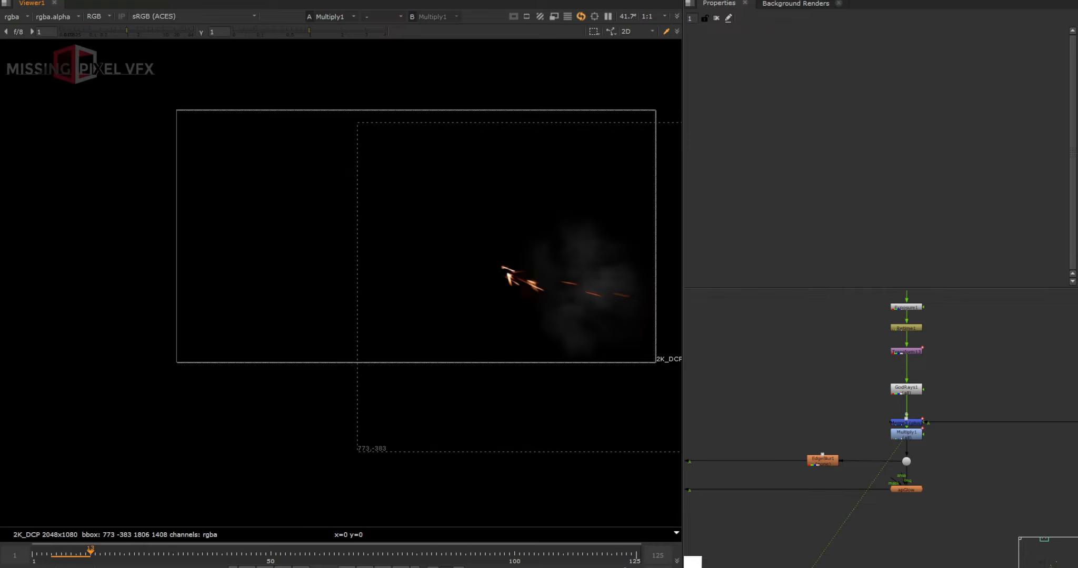
Step: Create an unconnected Multiply node in empty space beside the muzzle flash branch
scroll(865, 464, "down", 6)
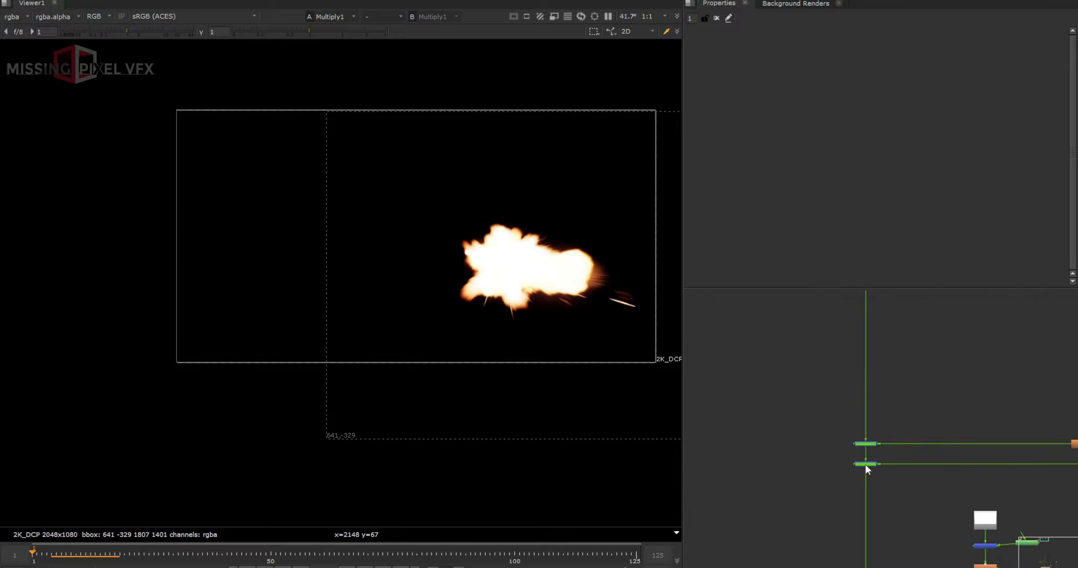
key("Tab")
type("mult")
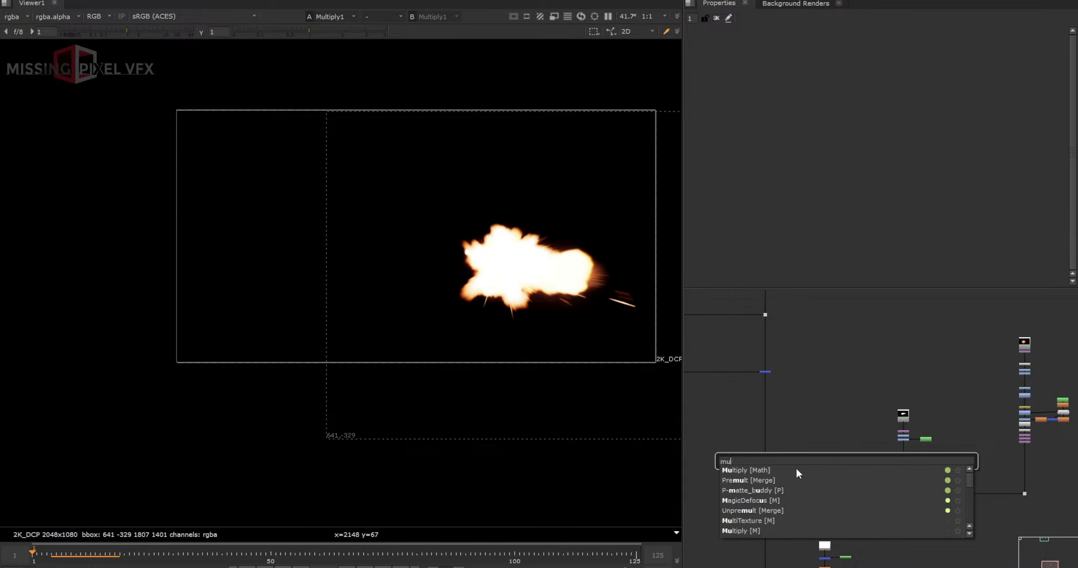
key("Return")
scroll(811, 483, "up", 6)
Step: Create a Constant node above the new Multiply, with rgba channels and colour 1 in every channel
key("Tab")
type("c")
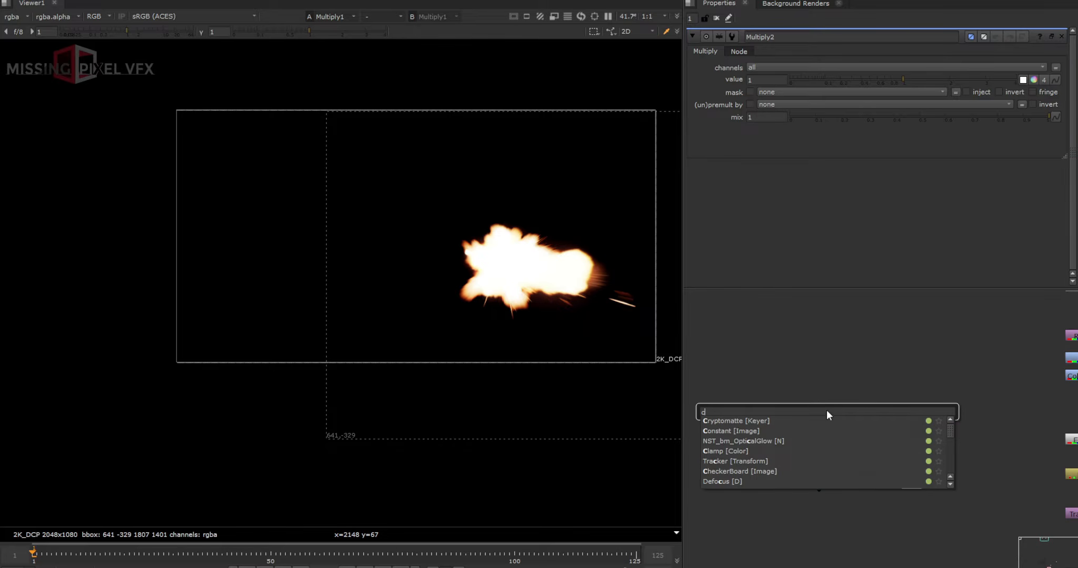
left_click(730, 431)
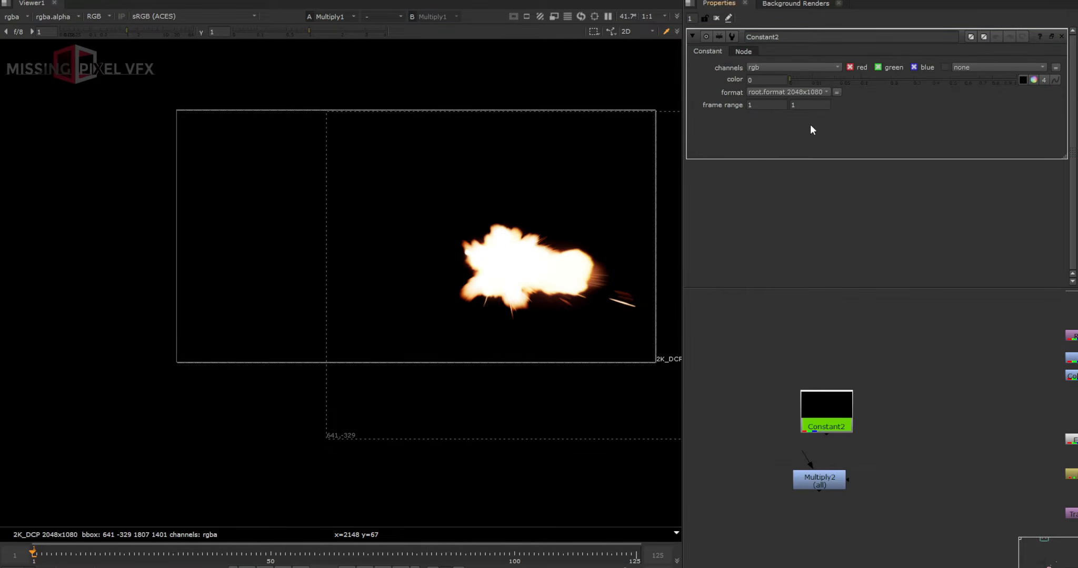
left_click(789, 68)
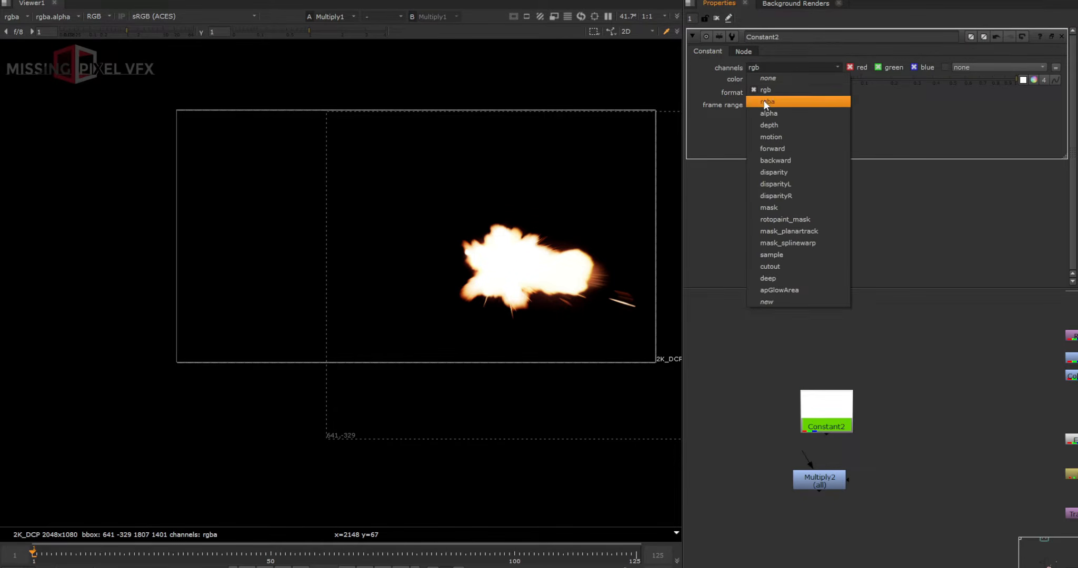
left_click(773, 90)
left_click(1045, 79)
left_click(894, 434)
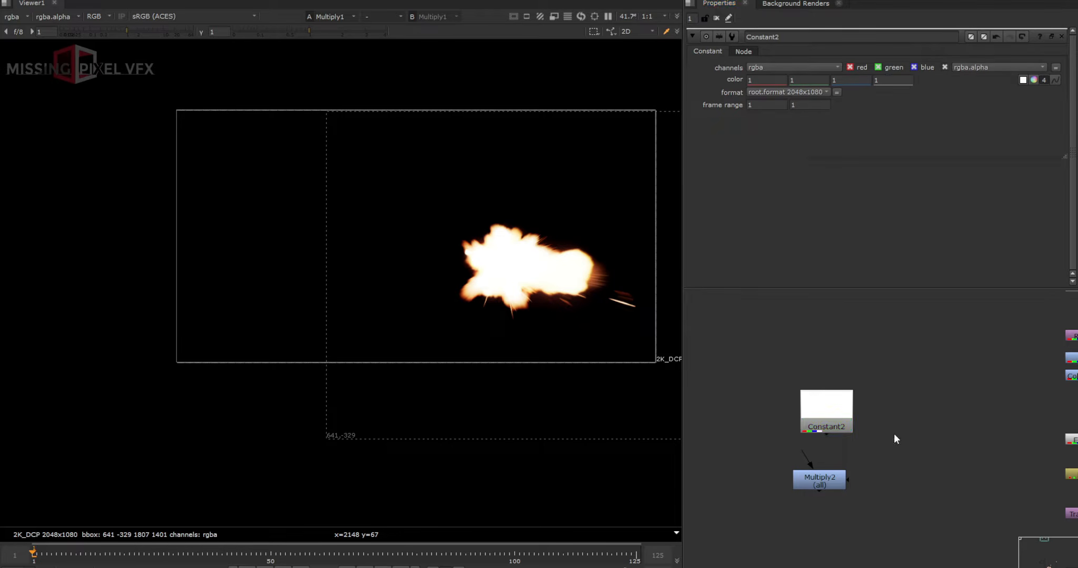
Step: Connect the new Multiply node under the Constant, align the two, and view the Multiply's output with its properties open
left_click_drag(809, 449, 820, 424)
left_click_drag(818, 480, 826, 481)
key("1")
double_click(821, 475)
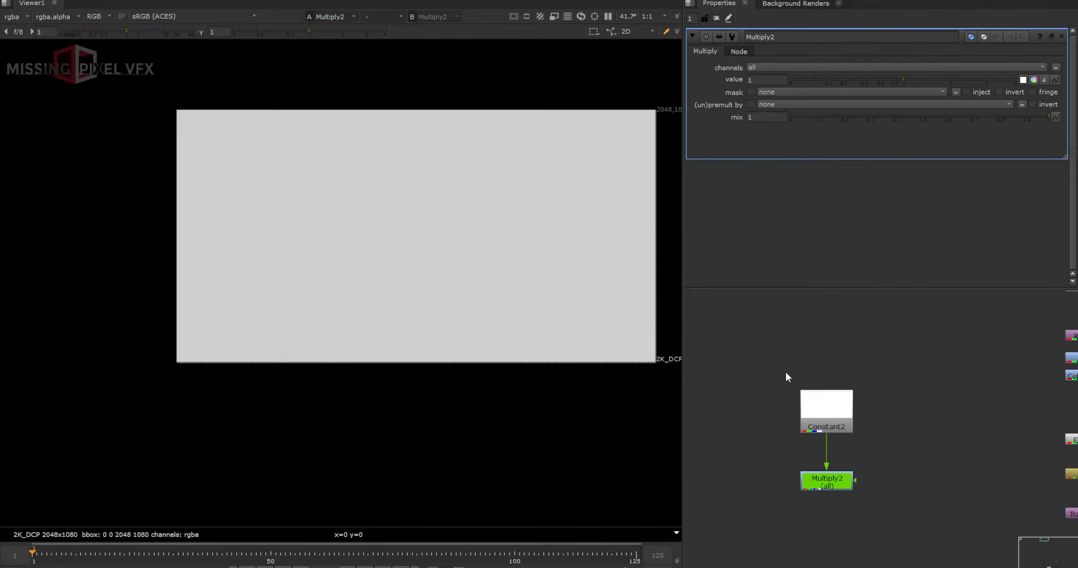
Step: View the Merge2 output to check the light on the shooter against the muzzle flash at frame 1
scroll(784, 470, "down", 5)
middle_click_drag(810, 502, 927, 405)
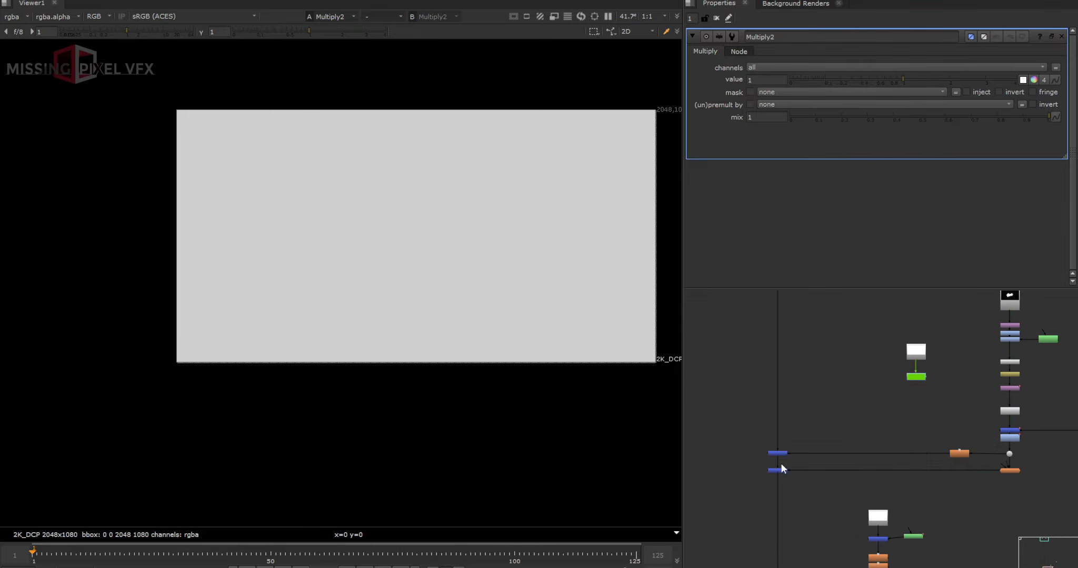
left_click(779, 470)
key("1")
left_click(746, 489)
scroll(799, 408, "down", 8)
scroll(802, 346, "up", 6)
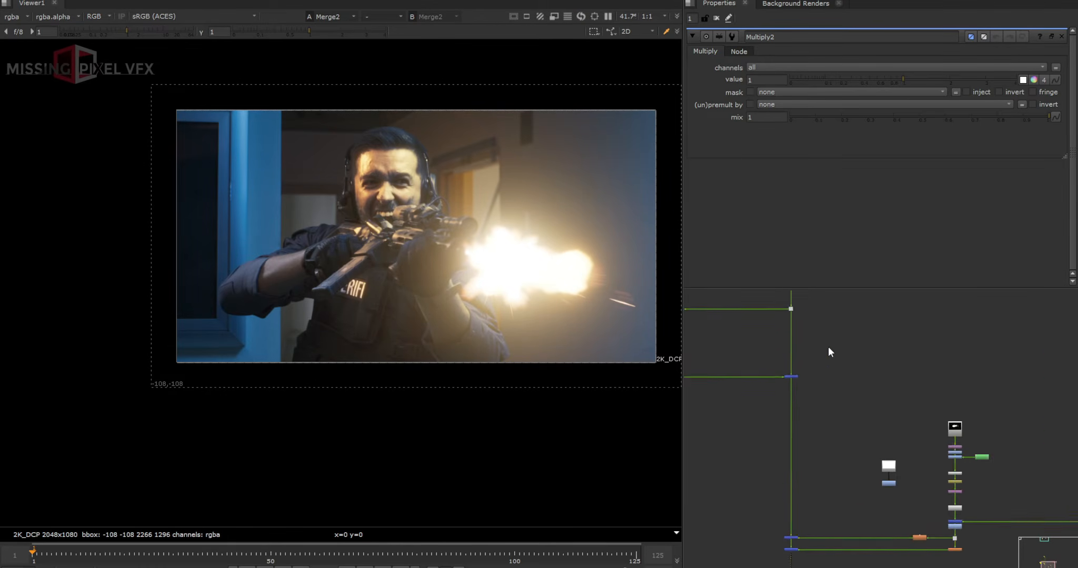
scroll(929, 535, "up", 1)
scroll(971, 519, "up", 2)
Step: View the isolated muzzle flash at the Multiply1 output on frame 1
left_click(972, 518)
key("1")
scroll(968, 523, "up", 3)
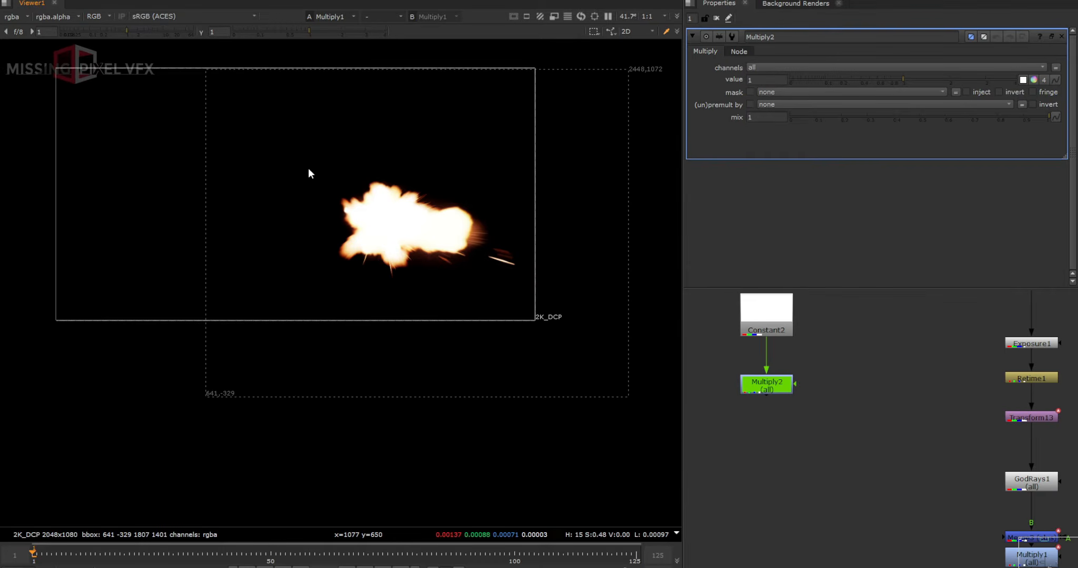
left_click_drag(306, 168, 513, 308)
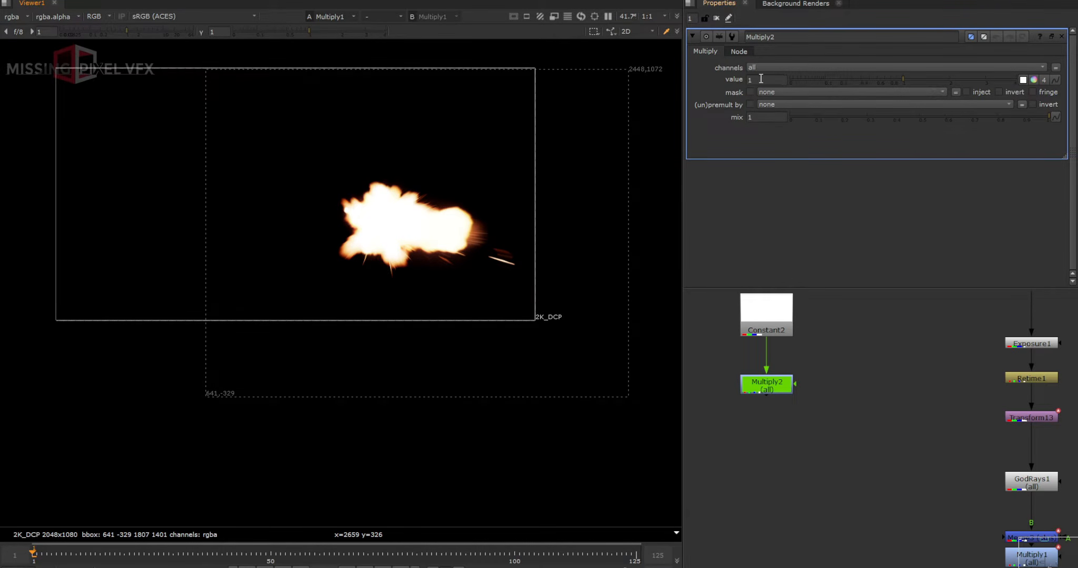
Step: Key the Multiply2 value at 1 on frame 1, where the flash fires, and at 0 on frame 2
key("Right")
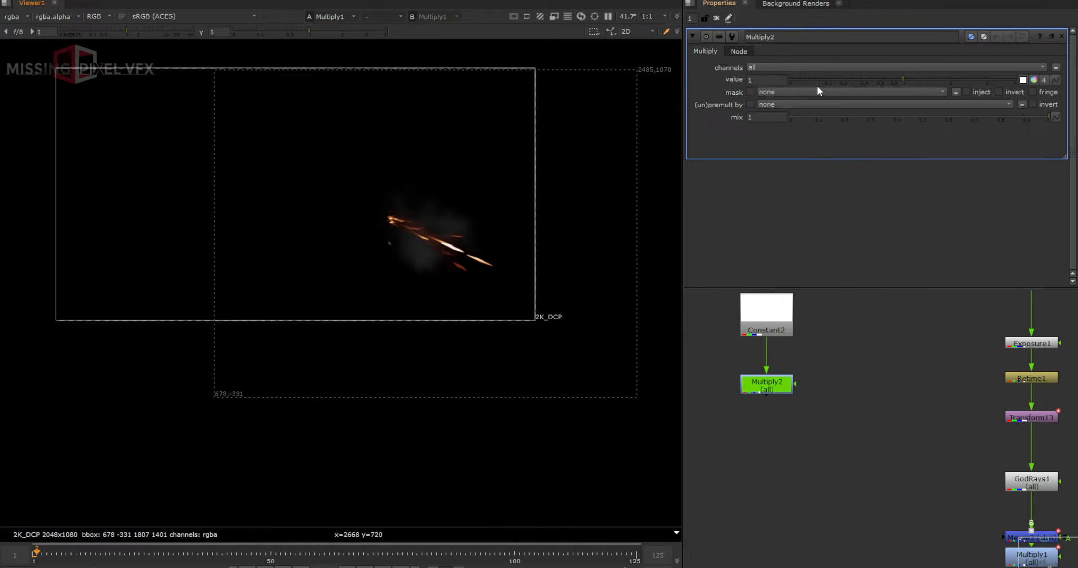
left_click_drag(817, 86, 786, 88)
key("Left")
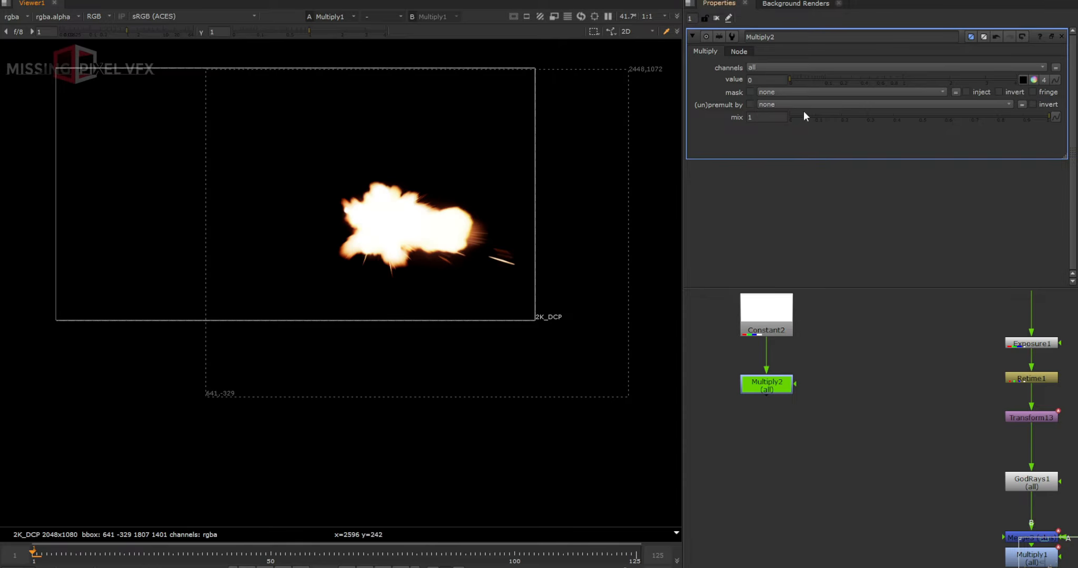
right_click(772, 81)
left_click(796, 86)
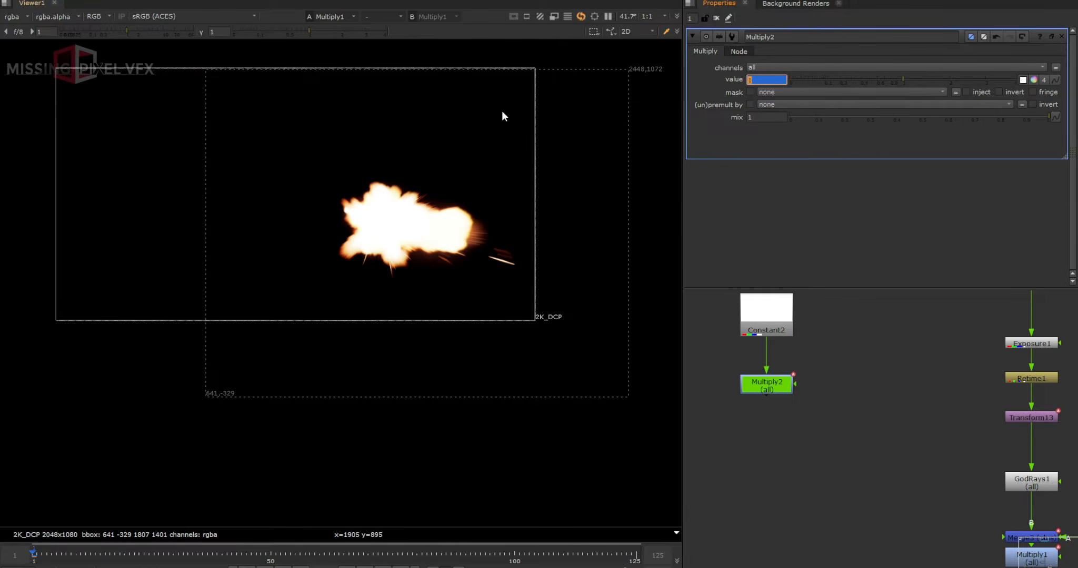
key("Right")
left_click_drag(807, 78, 788, 79)
Step: Advance frame by frame and key the Multiply2 value at 1 on the next frame showing a full muzzle flash
key("Right")
key("Right")
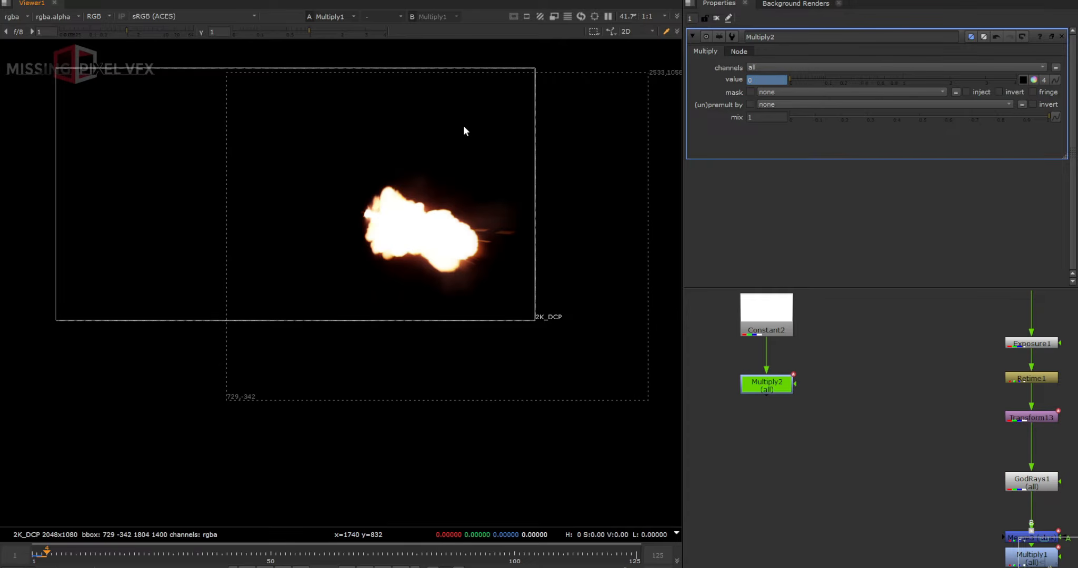
key("Left")
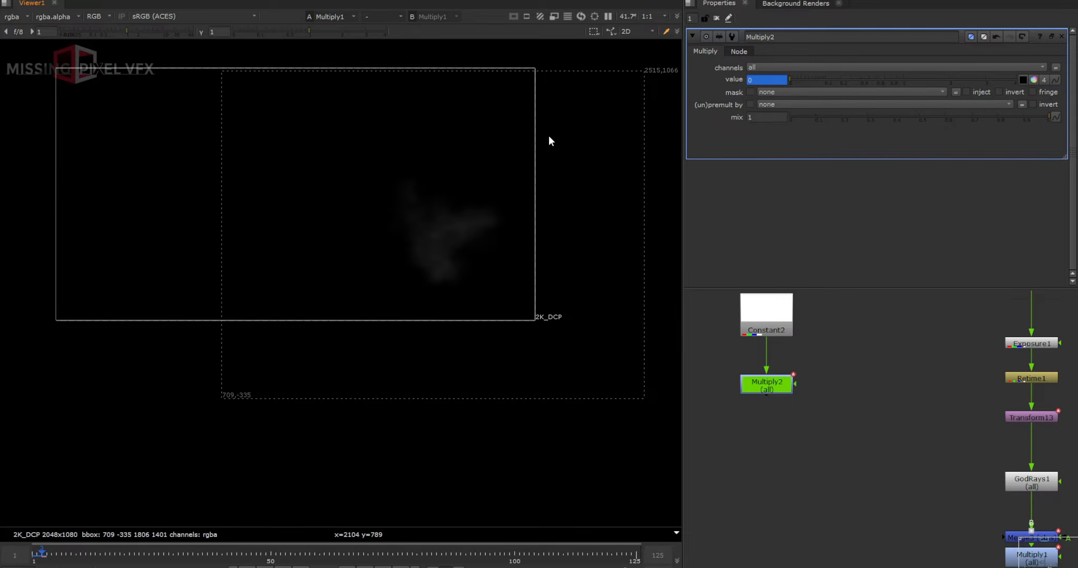
key("Right")
left_click(770, 83)
type("1")
key("Return")
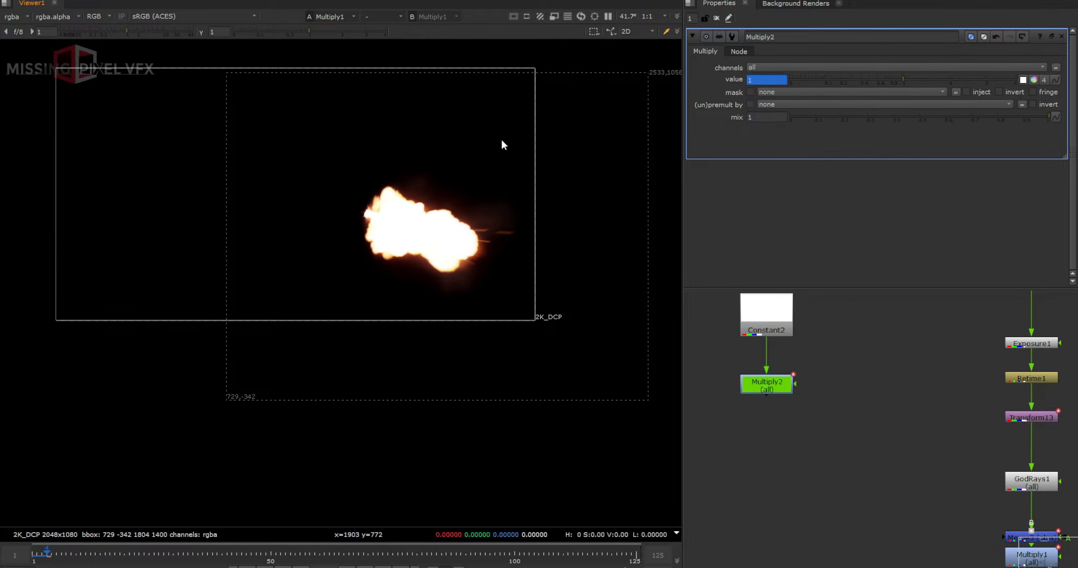
key("Right")
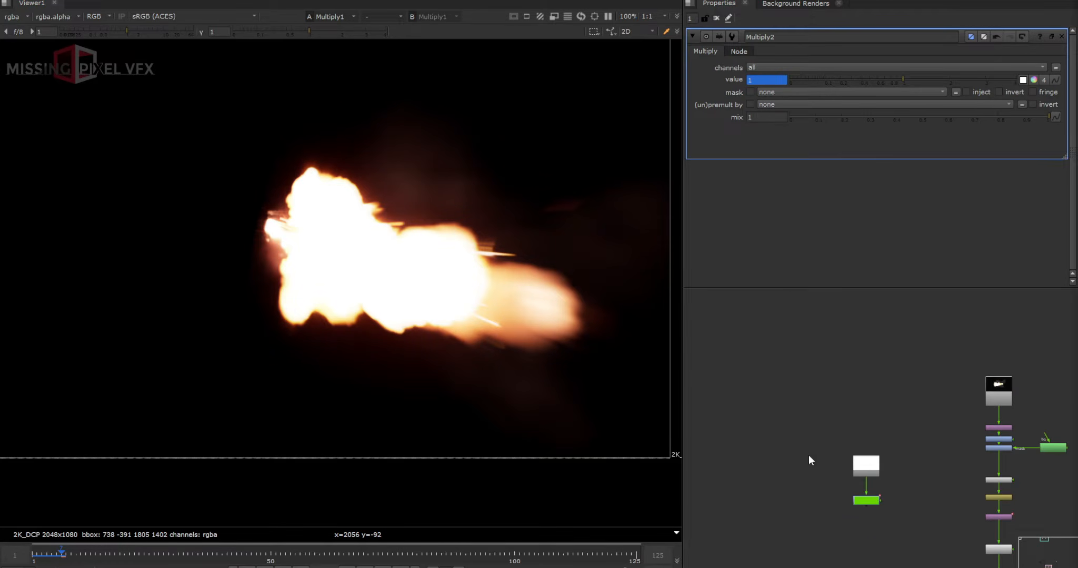
Step: Continue keying the Multiply2 value frame by frame, using 1 on flash frames and 0 on dark frames, and return to frame 1
left_click(847, 424)
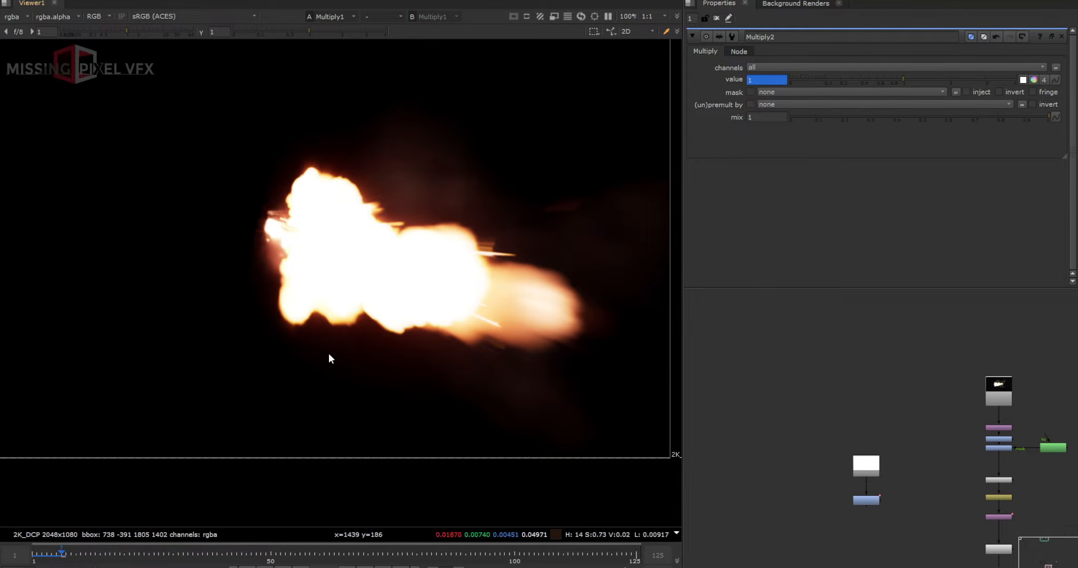
scroll(997, 515, "up", 3)
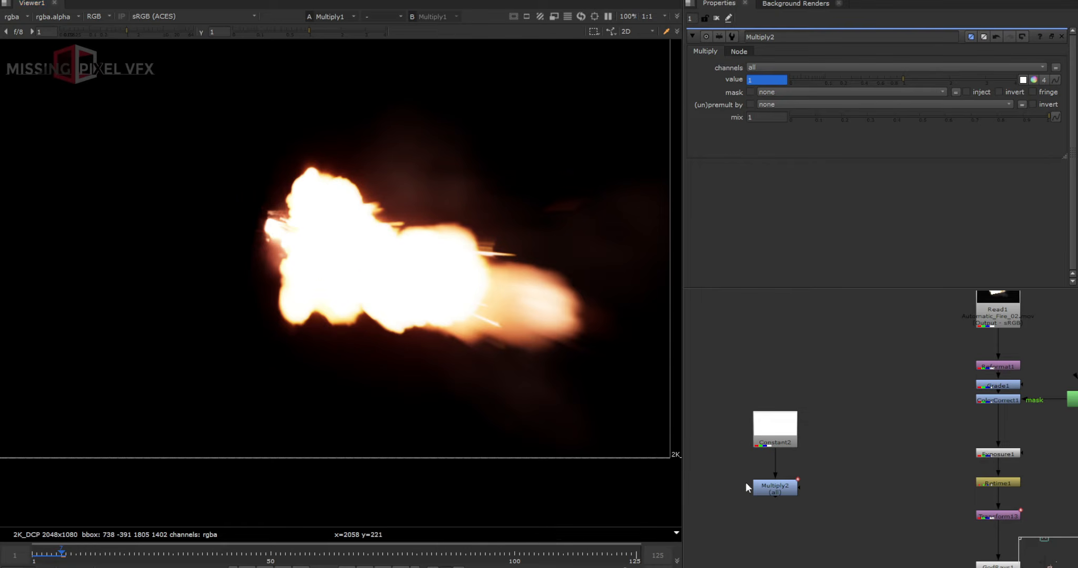
left_click(784, 489)
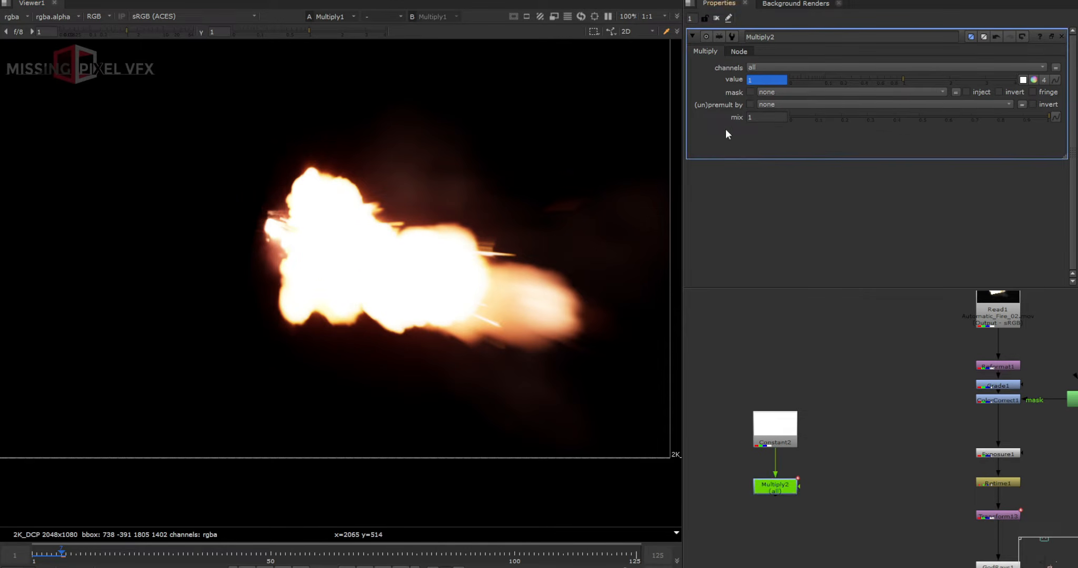
type("0")
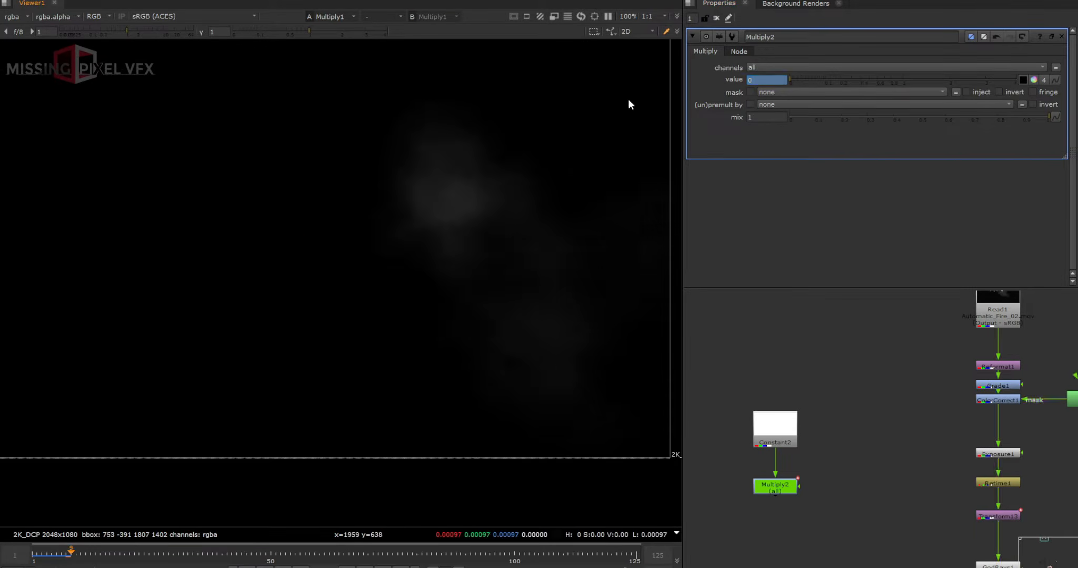
key("Right")
type("10")
right_click(761, 79)
left_click(768, 86)
key("Right")
type("1")
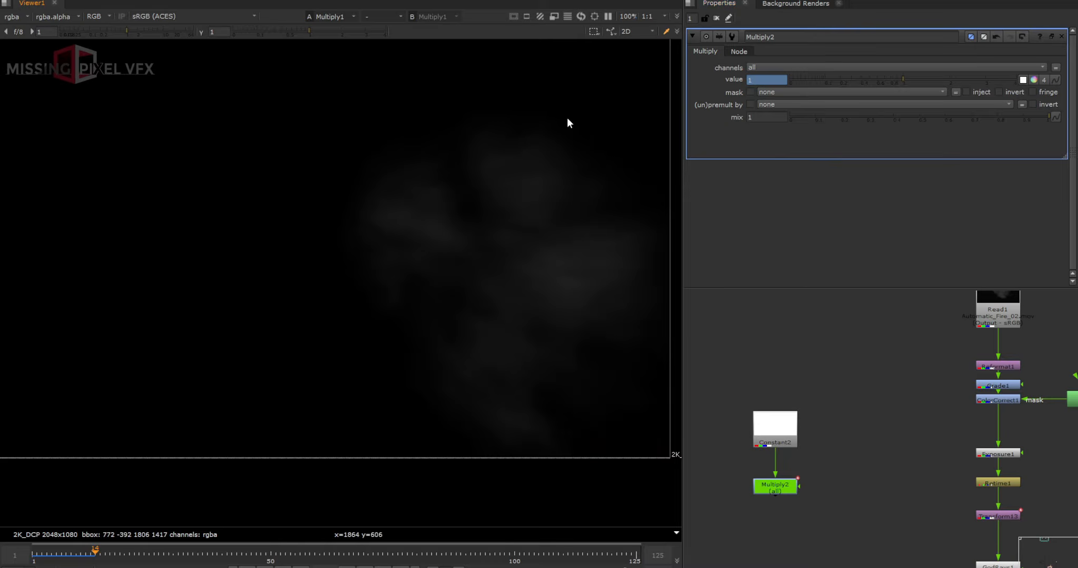
type("0")
left_click(211, 558)
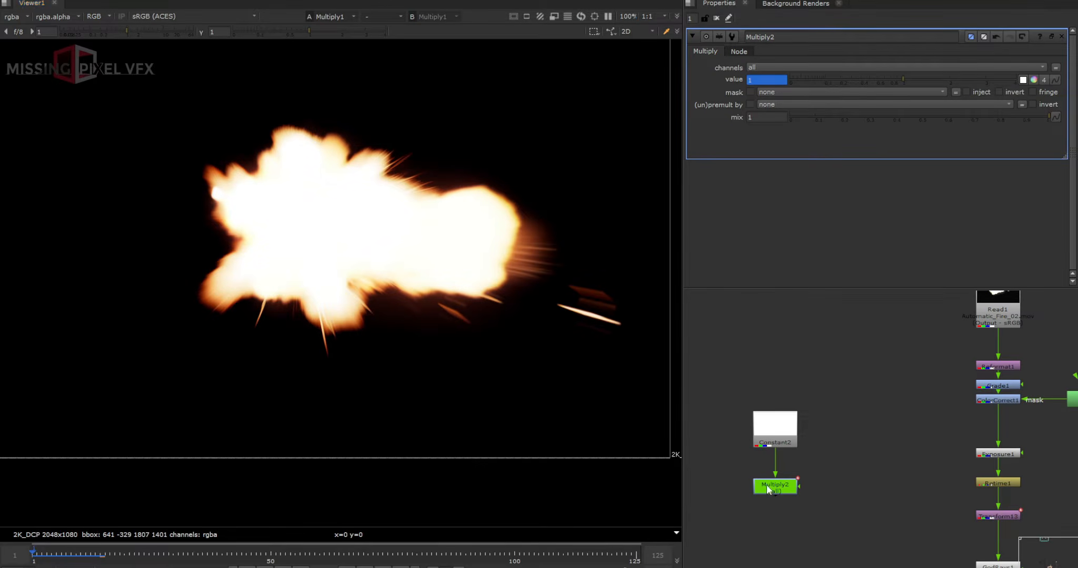
Step: View the Multiply2 output, play back its flicker and return to the first frame
key("1")
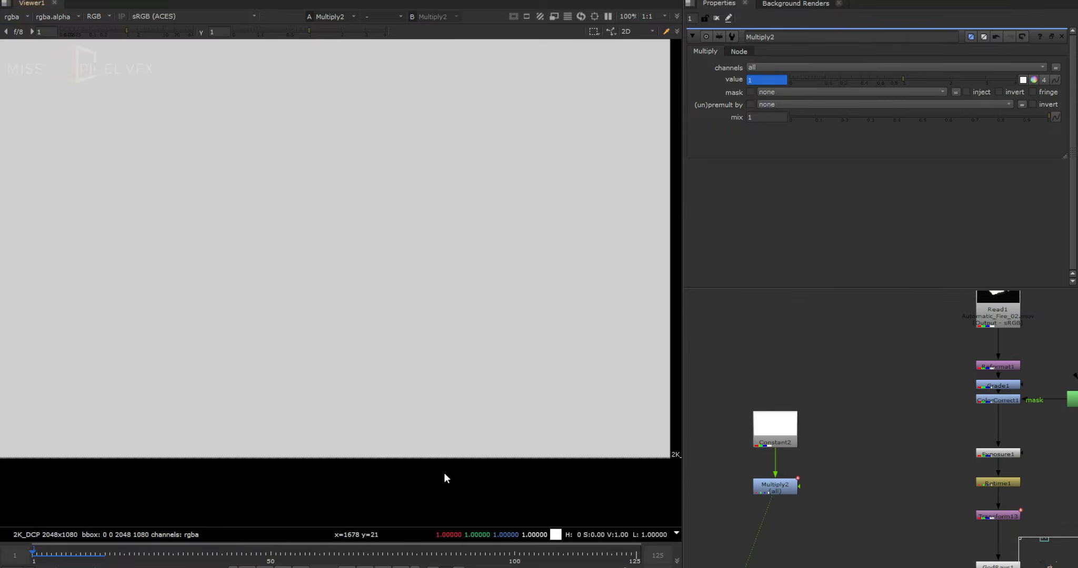
key("l")
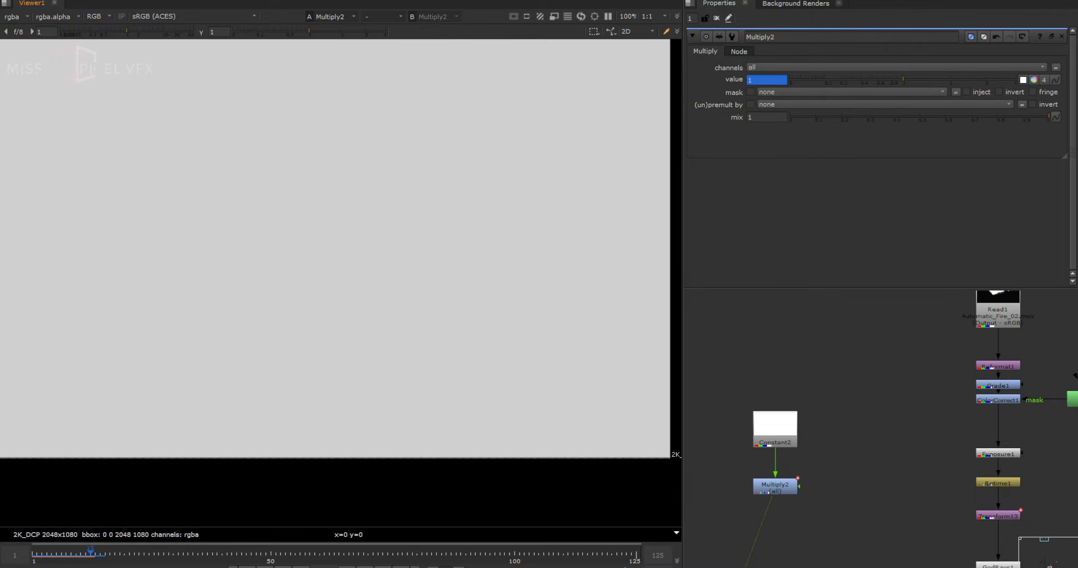
key("k")
key("Home")
Step: Paste a copy of Retime1 directly below Multiply2 and play back the retimed flicker
left_click(1000, 481)
key("ctrl+c")
left_click(787, 484)
key("ctrl+v")
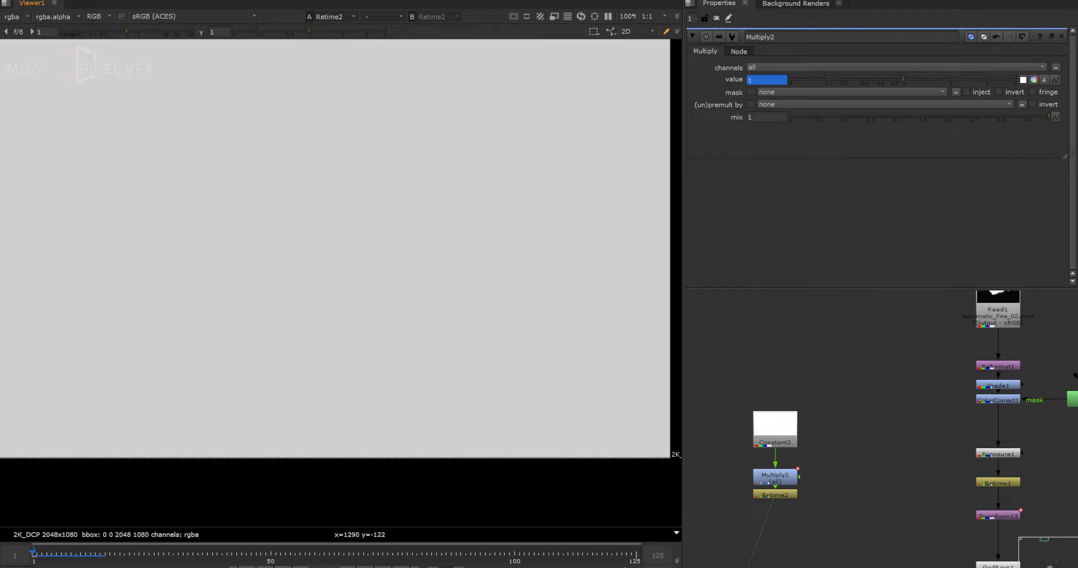
key("l")
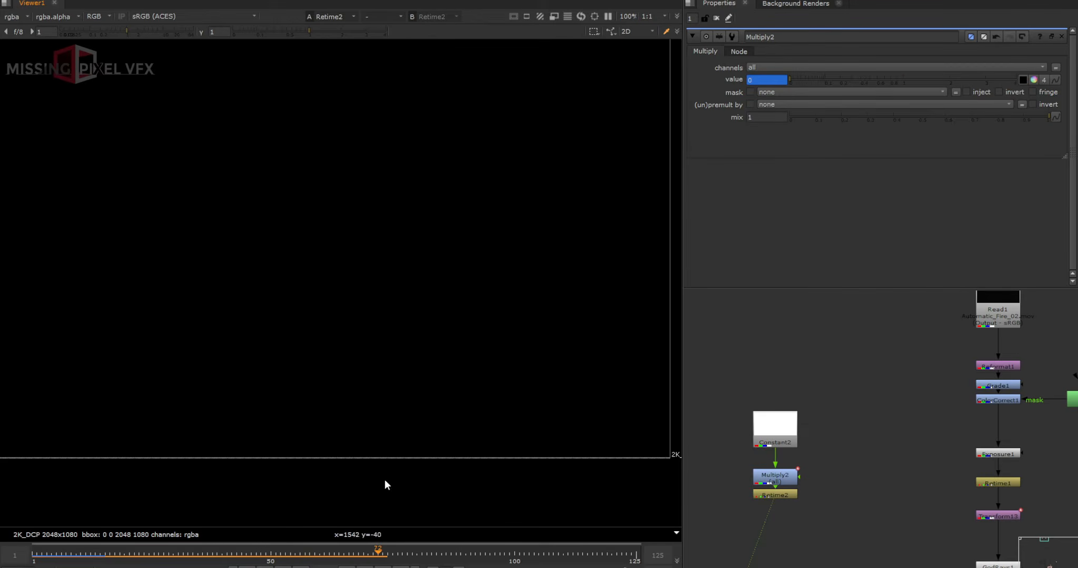
left_click(289, 559)
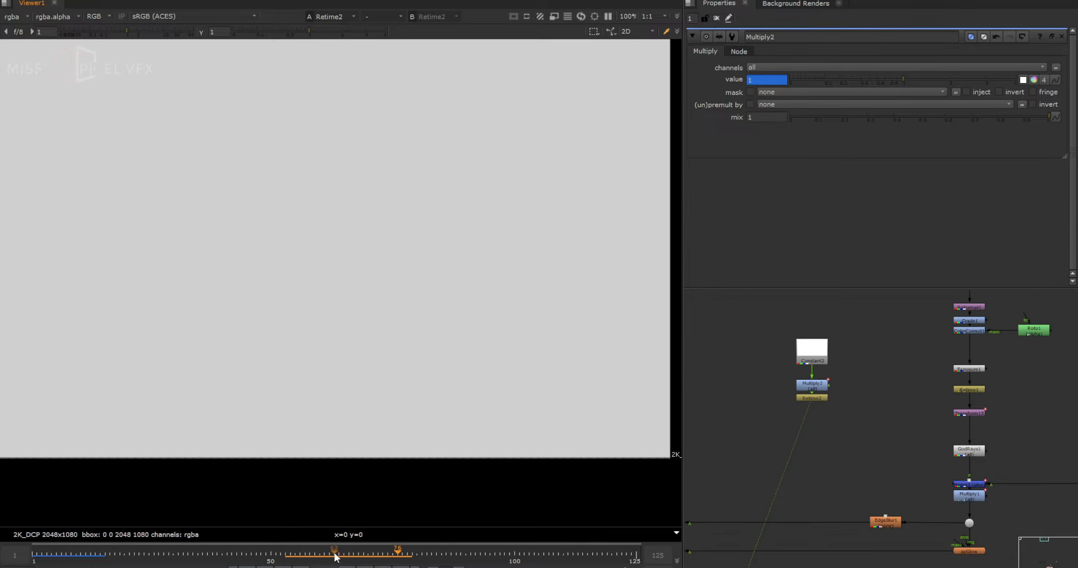
left_click_drag(335, 558, 343, 558)
scroll(973, 500, "up", 3)
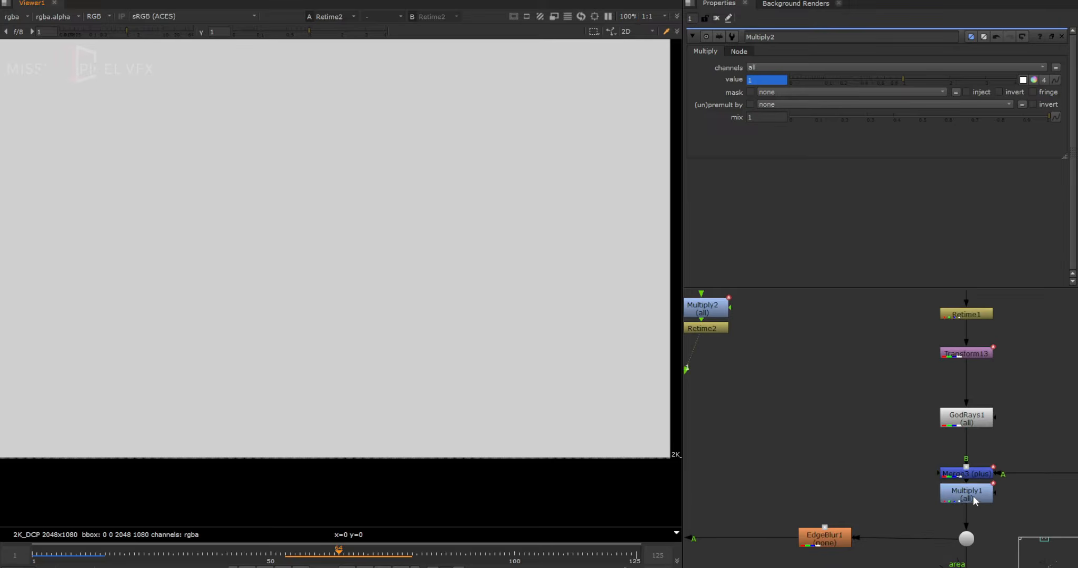
Step: Paste a copy of the keyed Multiply1 node below Retime2, then view the copy and open its properties
left_click(972, 495, "ctrl+shift")
double_click(972, 495)
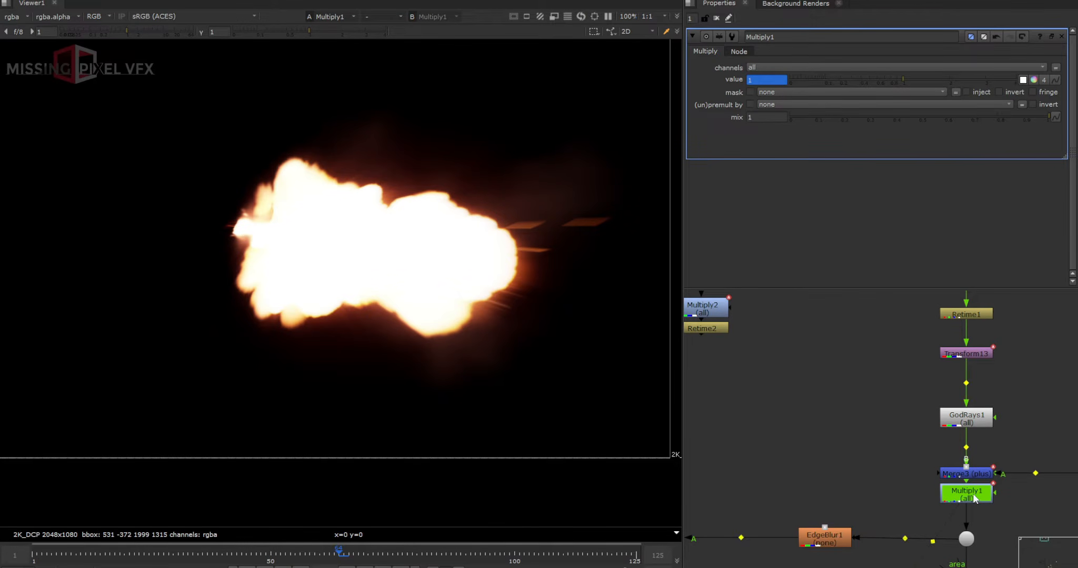
scroll(968, 490, "down", 2)
scroll(965, 494, "up", 1)
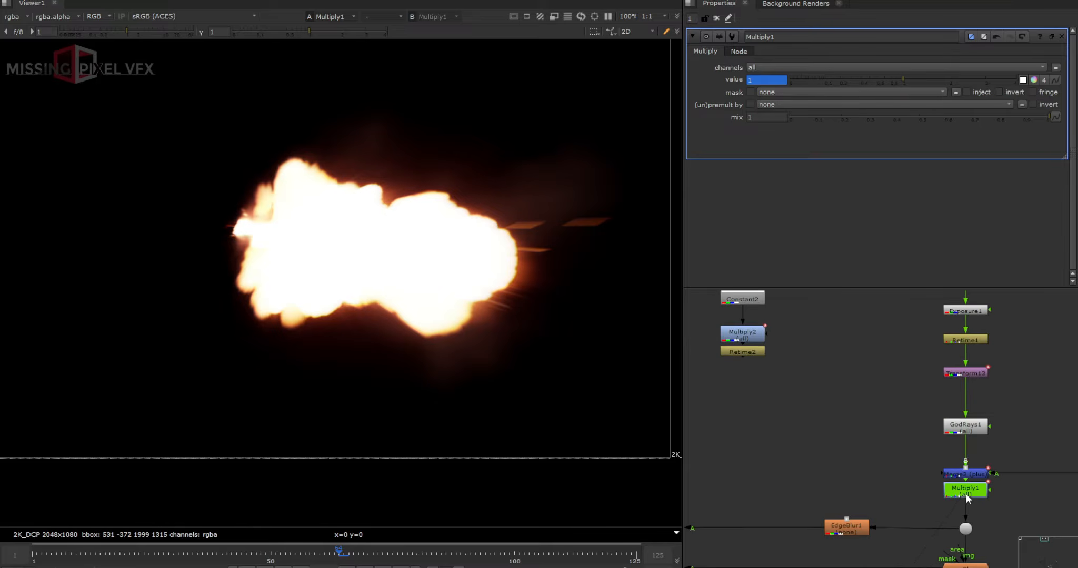
key("ctrl+c")
left_click(767, 380)
key("ctrl+v")
left_click_drag(758, 379, 733, 392)
left_click(734, 396, "ctrl+shift")
double_click(737, 403)
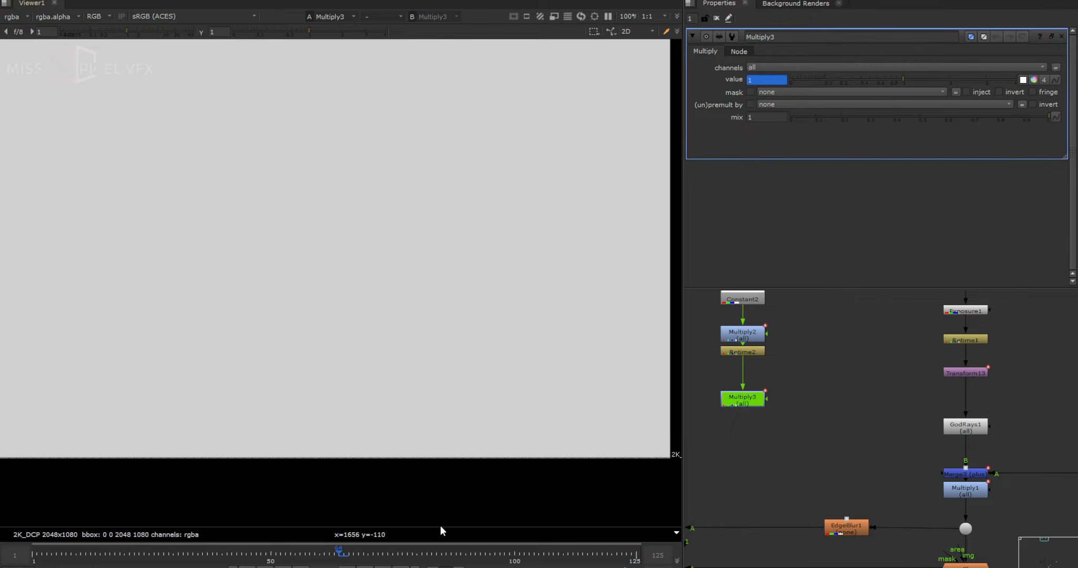
Step: Play back the Multiply3 output to check the flicker over the later frames
left_click_drag(372, 555, 296, 555)
key("l")
scroll(296, 555, "down", 2)
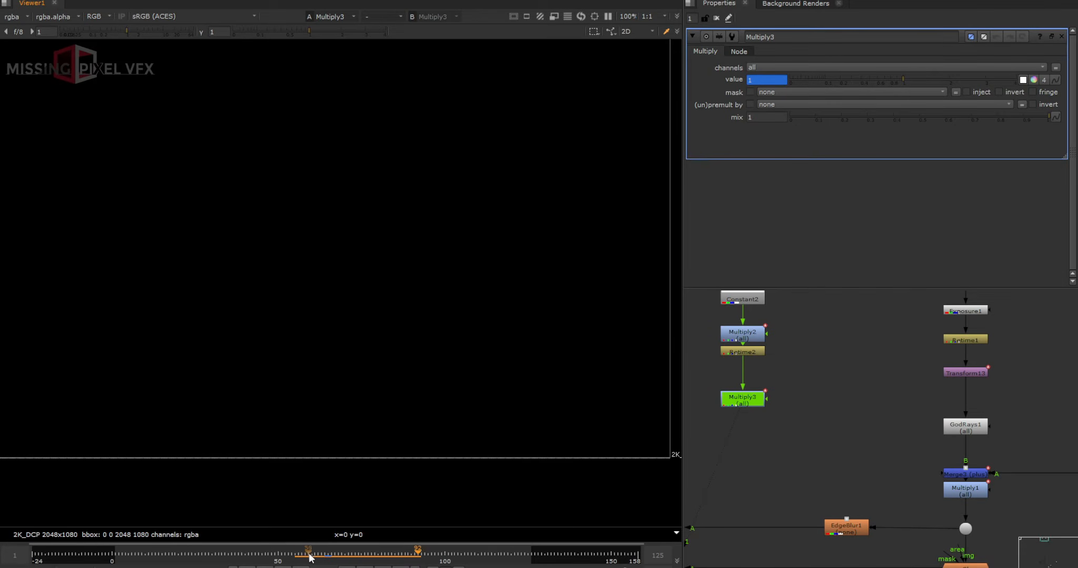
scroll(904, 429, "down", 3)
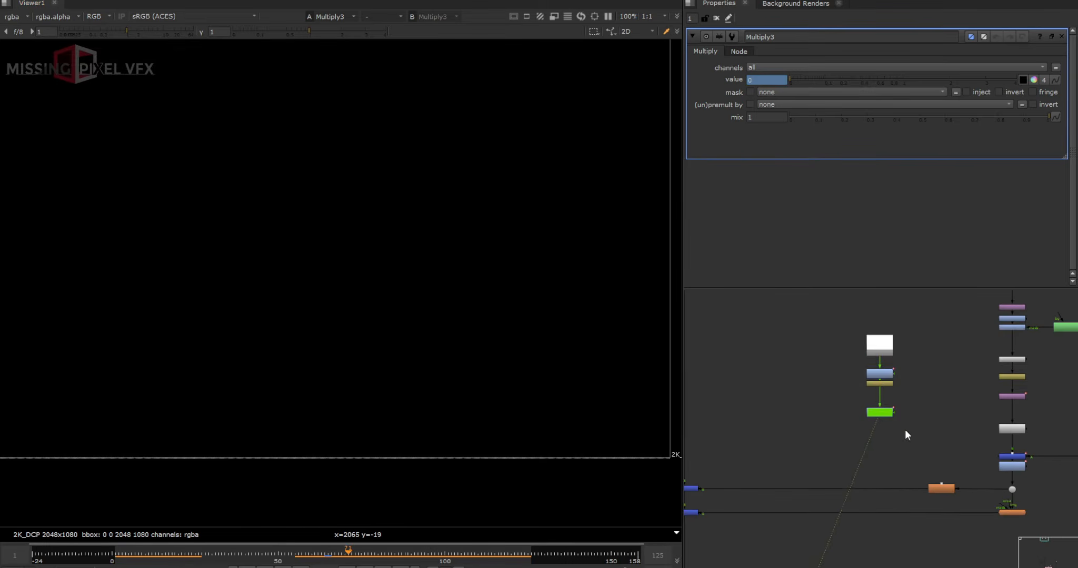
Step: Move the node chain from Constant2 down to Multiply3 up beside the bm_OpticalGlow branch
left_click_drag(915, 435, 821, 313)
scroll(876, 413, "down", 4)
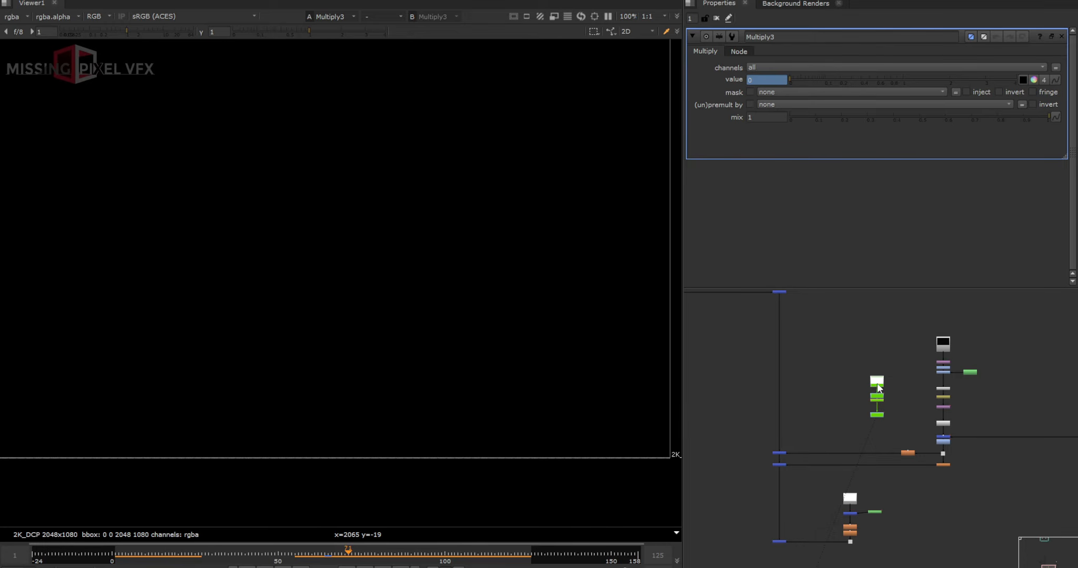
middle_click_drag(878, 389, 888, 466)
left_click_drag(885, 462, 844, 326)
middle_click_drag(844, 327, 886, 487)
left_click_drag(886, 487, 828, 425)
middle_click_drag(828, 425, 828, 396)
left_click_drag(828, 395, 773, 401)
Step: Insert a Merge node between the bm_OpticalGlow branch and the main comp, with Multiply3 feeding its A input
middle_click_drag(790, 472, 862, 434)
scroll(862, 435, "up", 3)
left_click(861, 435)
key("m")
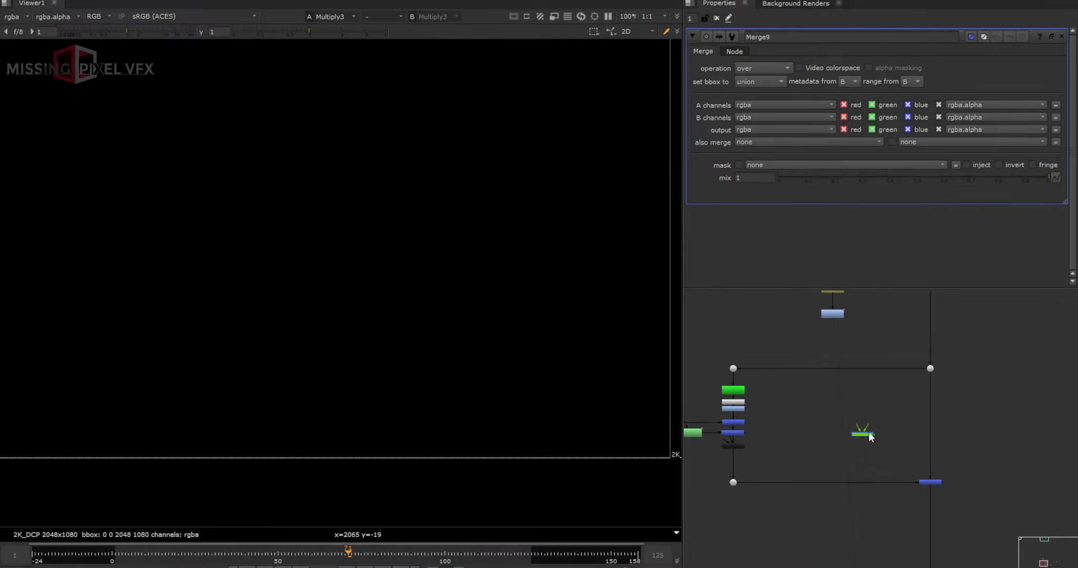
left_click_drag(869, 436, 819, 480)
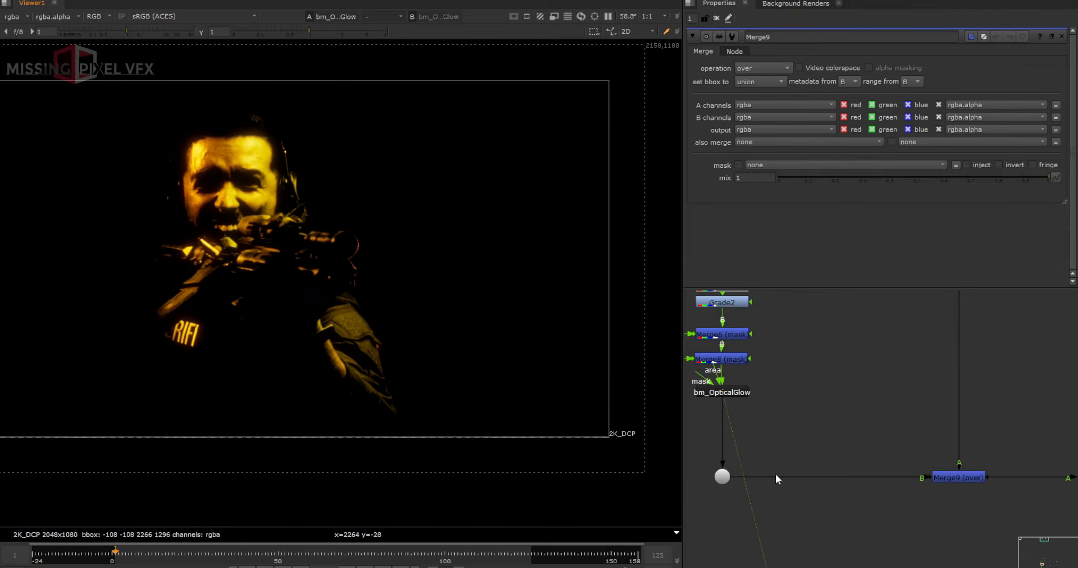
Step: View Merge9, set its operation to mask and play back the masked interactive light
left_click(952, 476)
key("1")
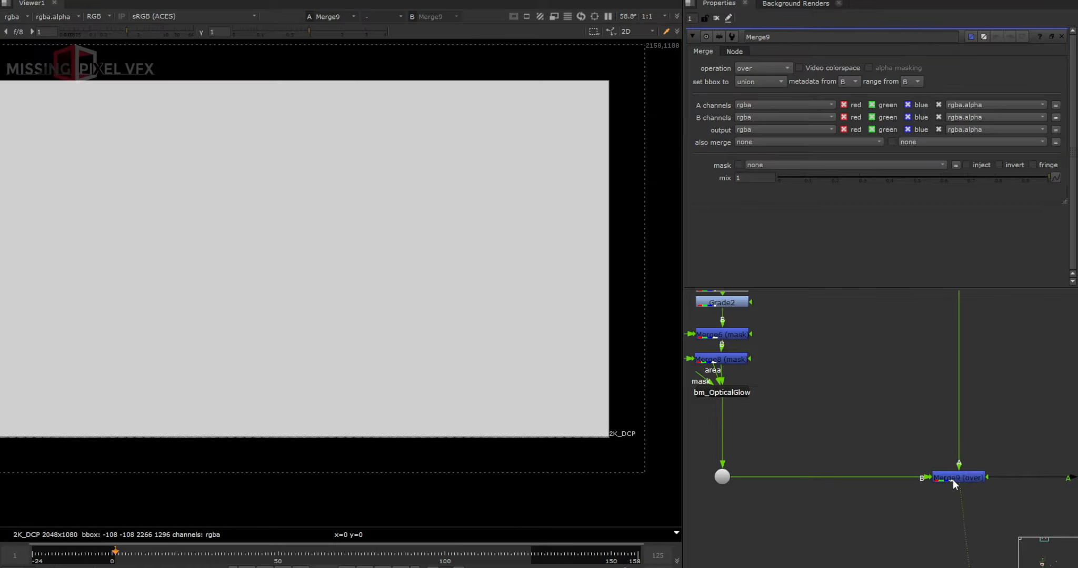
left_click(769, 69)
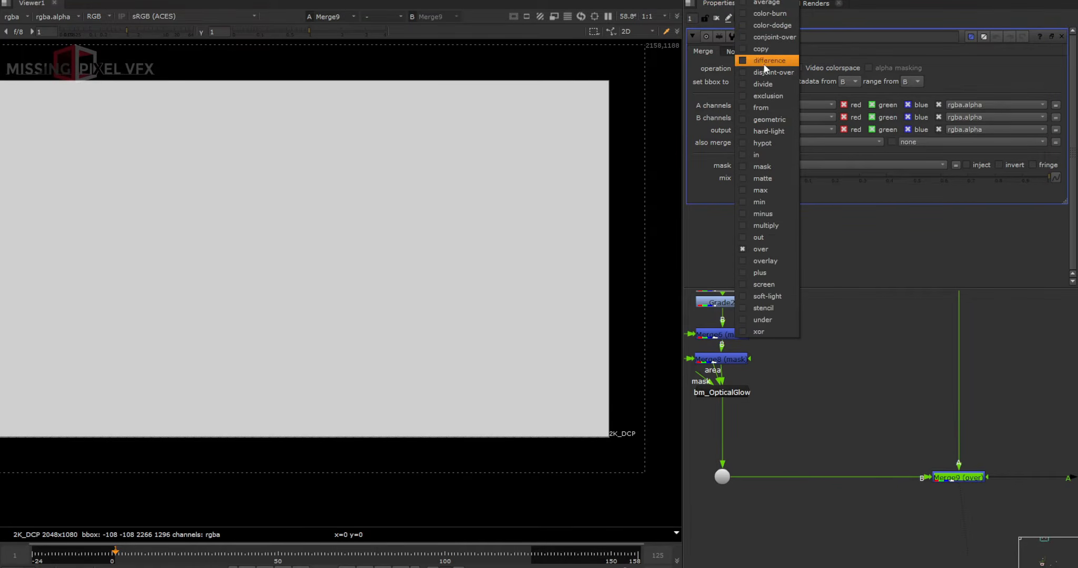
left_click(777, 169)
key("l")
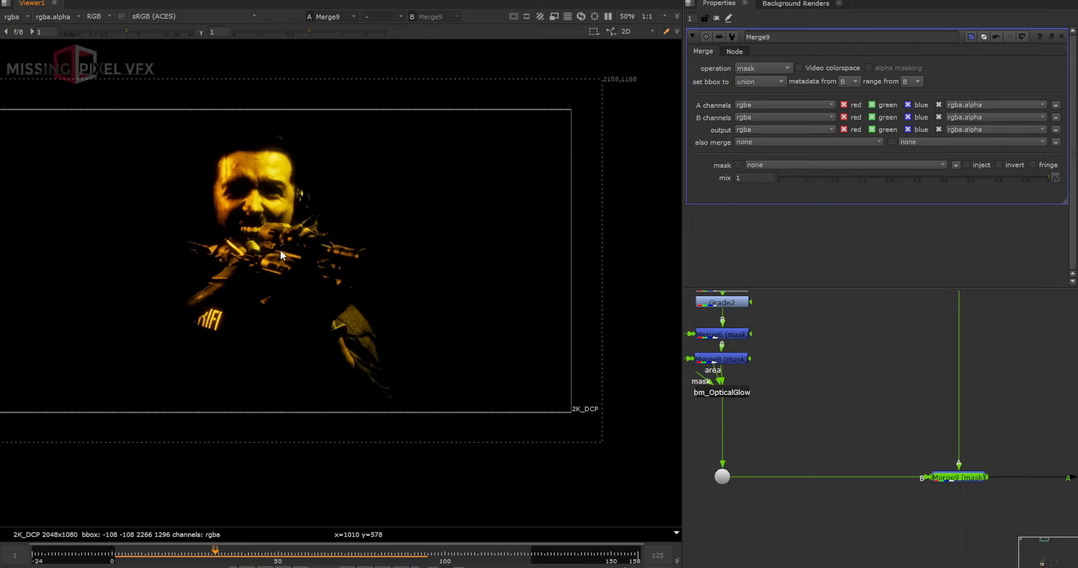
key("k")
Step: View the full comp at Merge4, play it back and return to the first frame
scroll(859, 494, "down", 7)
middle_click_drag(890, 552, 874, 487)
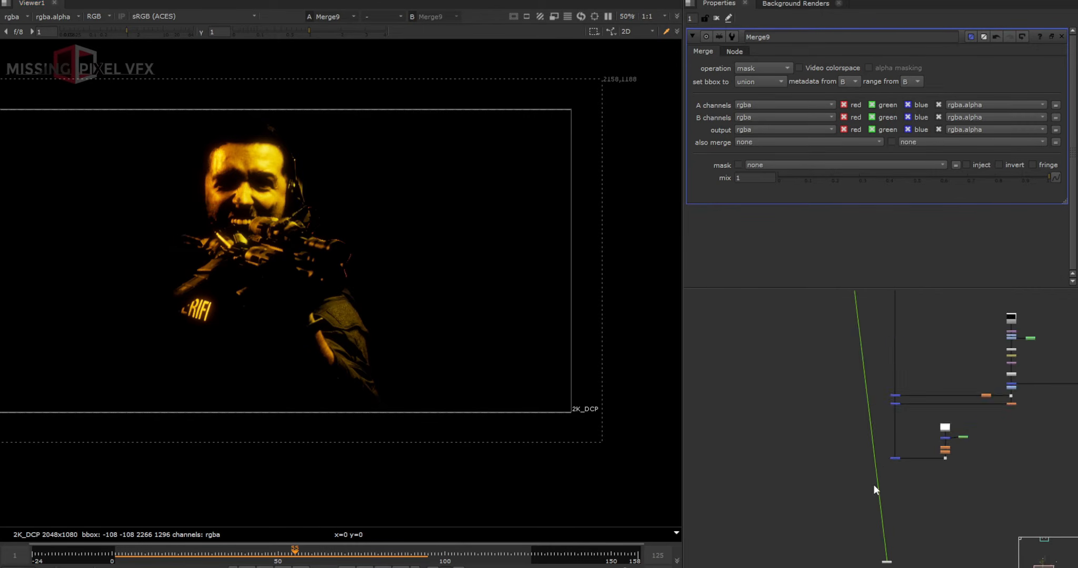
scroll(911, 474, "up", 5)
left_click_drag(920, 421, 845, 470)
key("1")
left_click(843, 479)
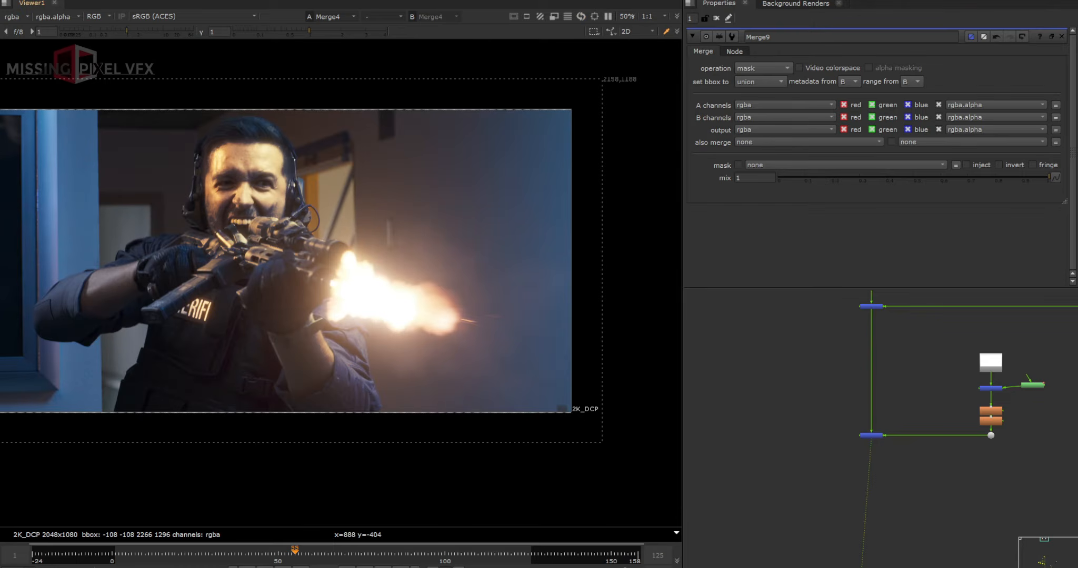
left_click(390, 566)
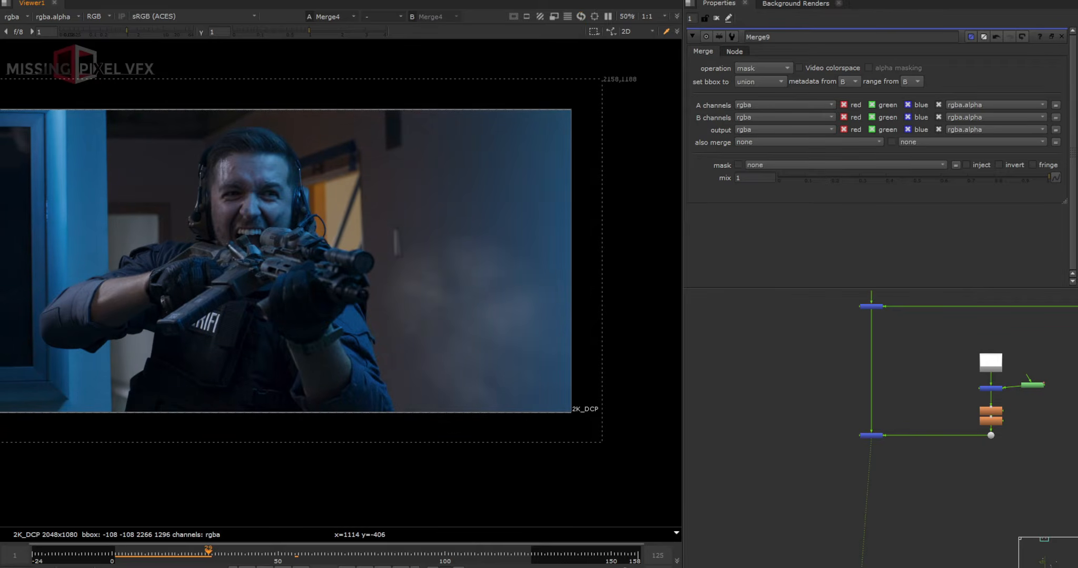
key("Home")
left_click_drag(423, 138, 554, 394)
scroll(860, 472, "down", 5)
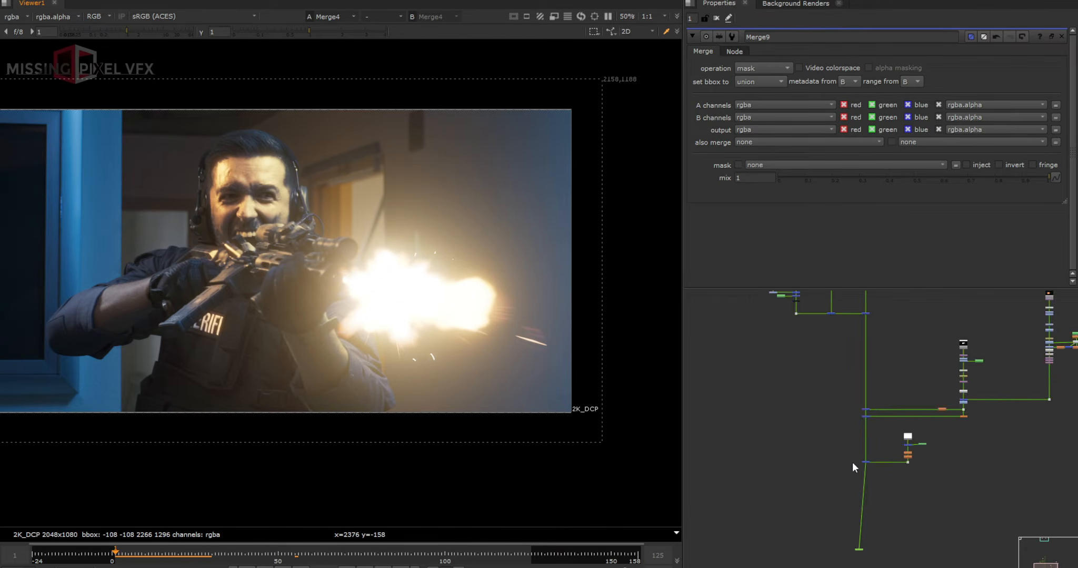
scroll(853, 466, "down", 3)
scroll(884, 450, "up", 8)
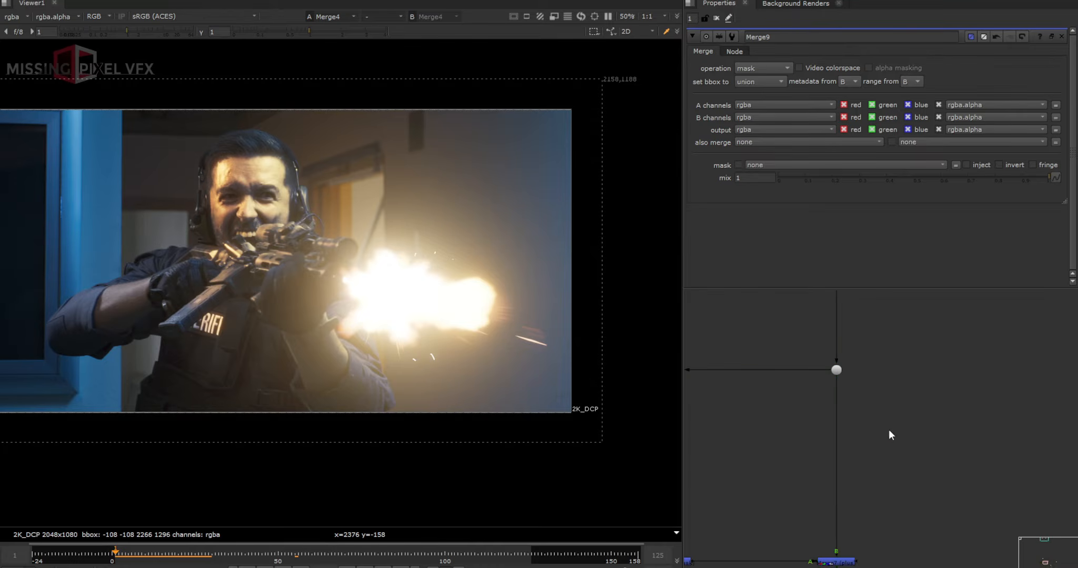
Step: Insert a Grade below the dot in the main comp, warm its gain to about 3.04/2.25/1.44, and set whitepoint 0.65 and gamma 0.81
key("g")
left_click_drag(879, 430, 832, 418)
left_click(958, 117)
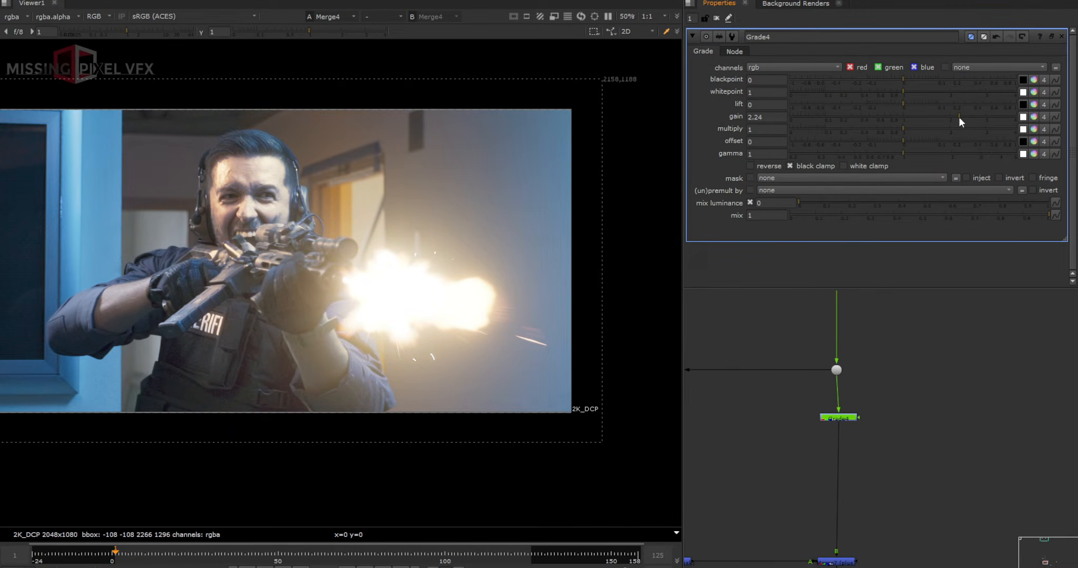
left_click(1033, 117)
left_click_drag(709, 265, 709, 361)
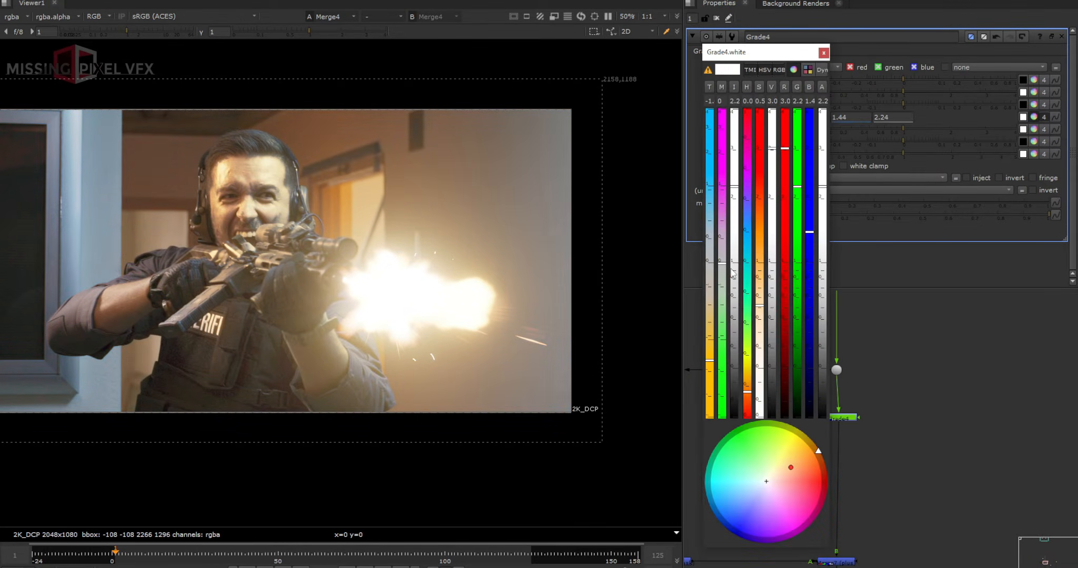
left_click(823, 53)
left_click_drag(894, 91, 878, 91)
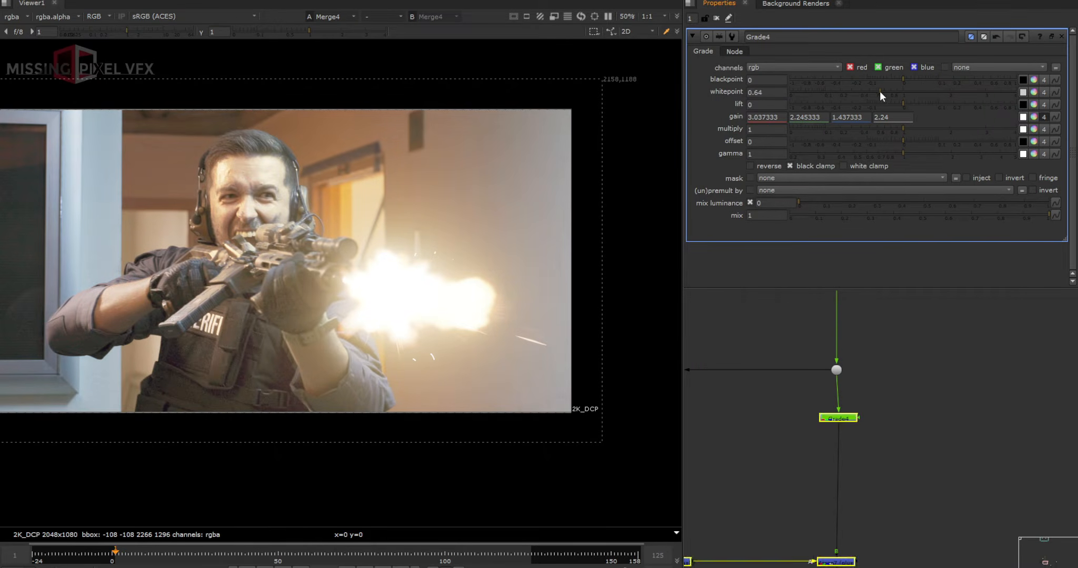
left_click(887, 153)
Step: Add a Roto node as the Grade's mask and draw a widely feathered Bezier across the frame's lower-right corner
left_click(924, 402)
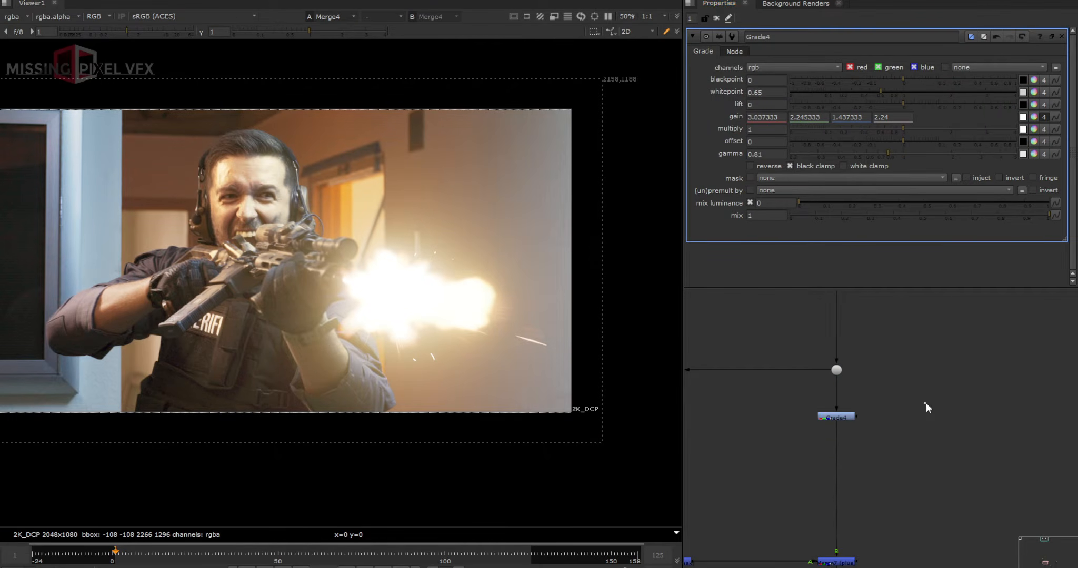
key("o")
scroll(352, 224, "down", 3)
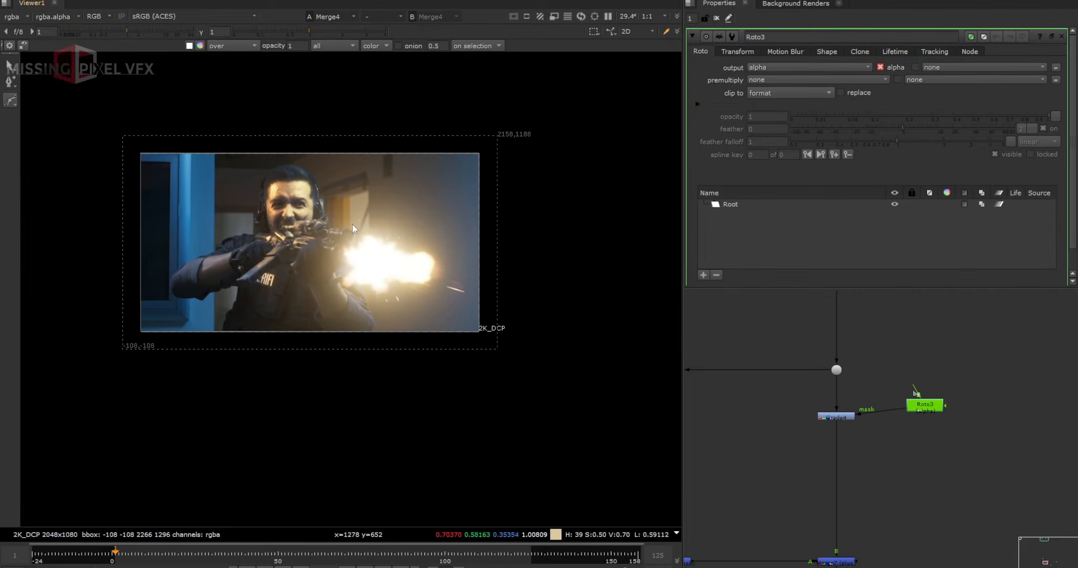
left_click(537, 239)
left_click(480, 366)
left_click(413, 372)
left_click(492, 265)
left_click(537, 240)
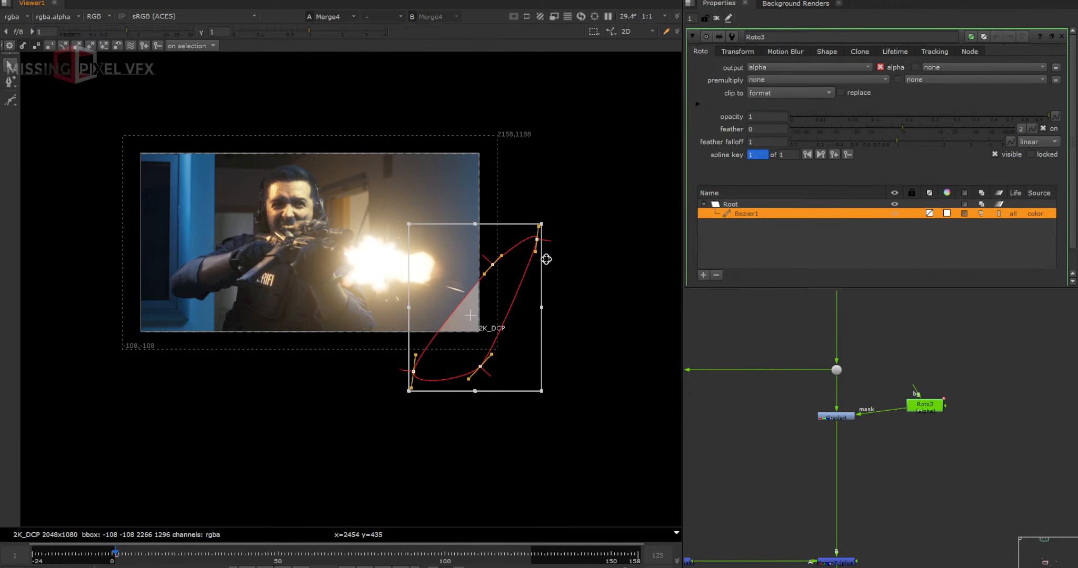
left_click_drag(482, 256, 321, 104)
left_click_drag(475, 317, 480, 294)
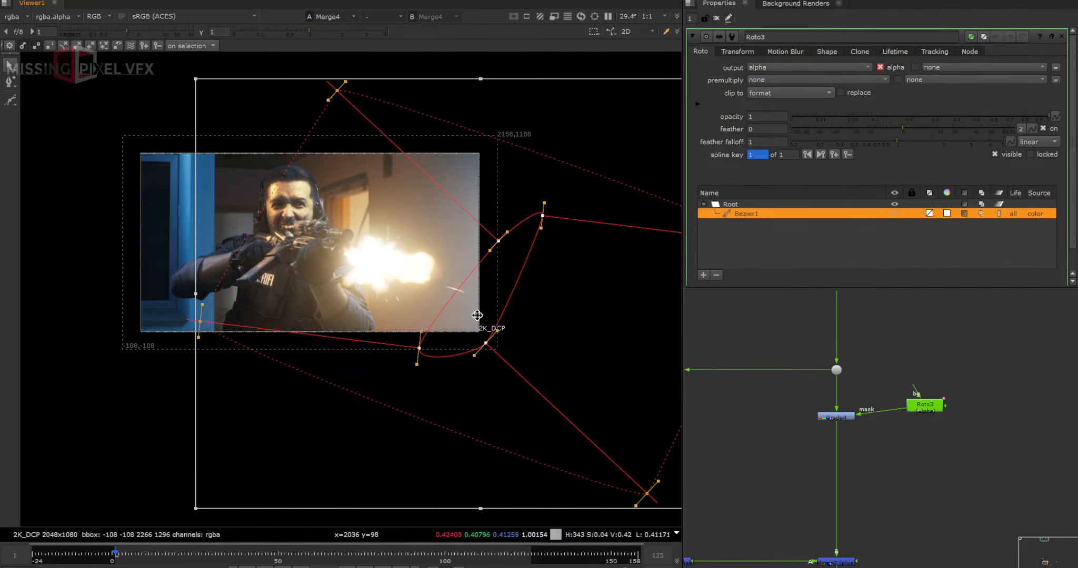
Step: Draw a rectangle over the frame's lower-left corner and feather it far out toward the actor
left_click(12, 99)
left_click(47, 145)
left_click_drag(107, 292, 208, 419)
left_click_drag(213, 285, 352, 146)
left_click_drag(190, 245, 180, 217)
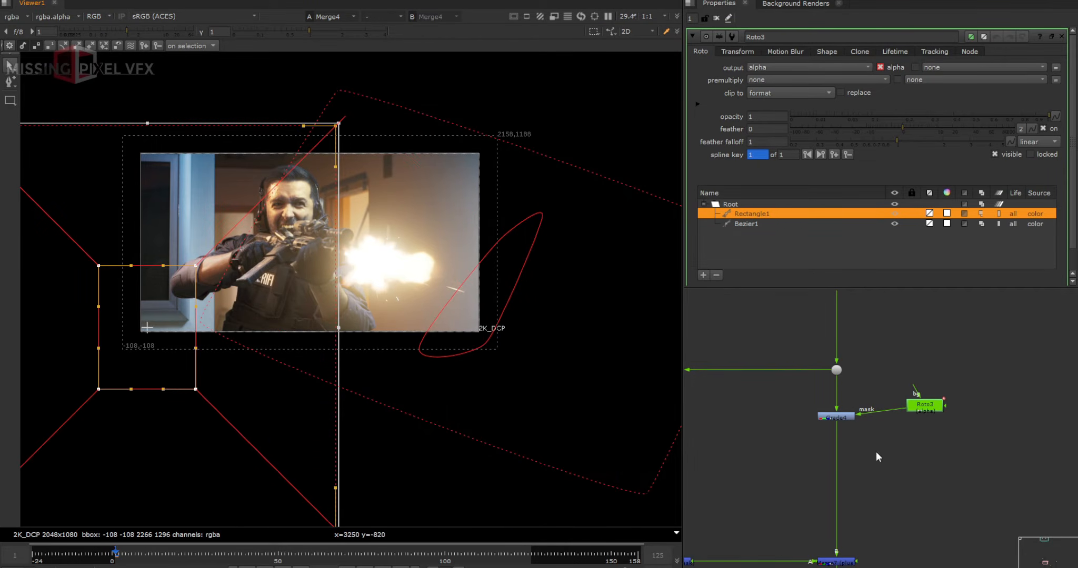
Step: Move the Roto node farther from Grade4 and insert a Merge node below it in the mask connection
left_click_drag(937, 408, 1027, 417)
middle_click_drag(985, 417, 741, 466)
left_click_drag(776, 468, 874, 403)
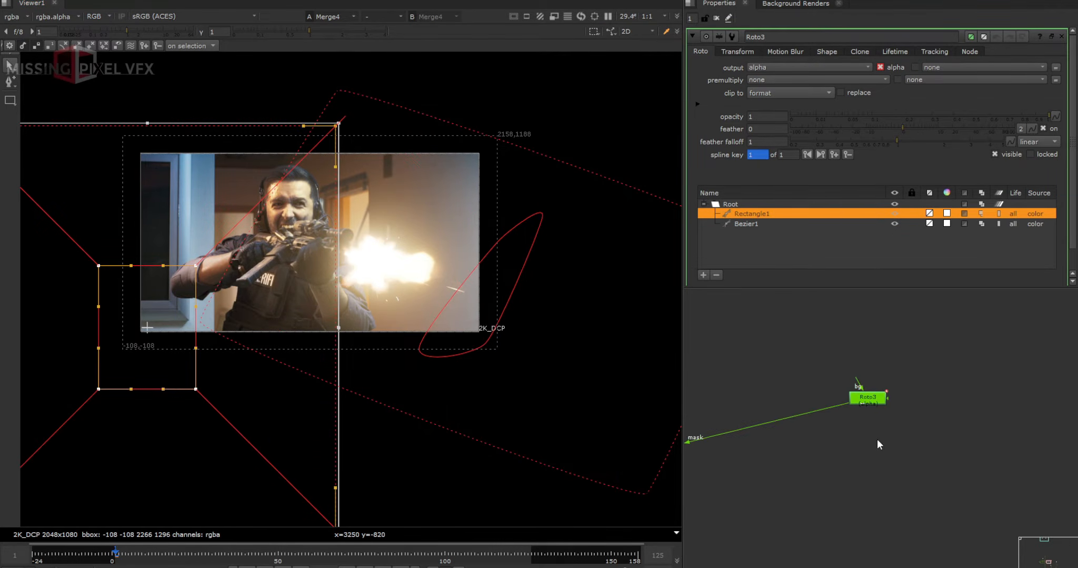
left_click(877, 440)
key("m")
mouse_move(877, 440)
left_mouse_down()
mouse_move(808, 417)
mouse_move(874, 454)
left_mouse_up()
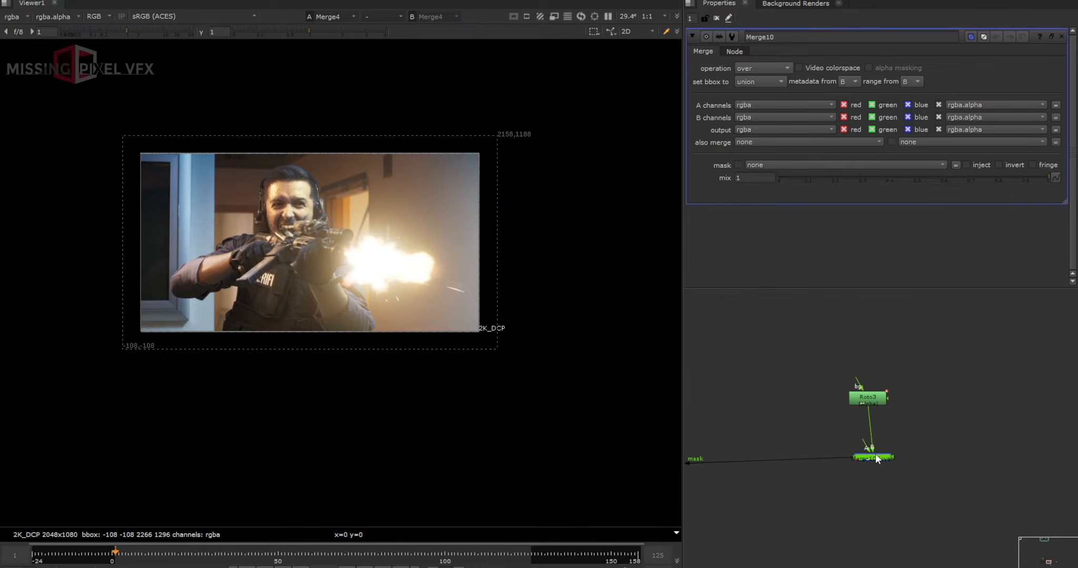
Step: Add a Rough_matte stamp beside the Roto node and view its matte
left_click(932, 404)
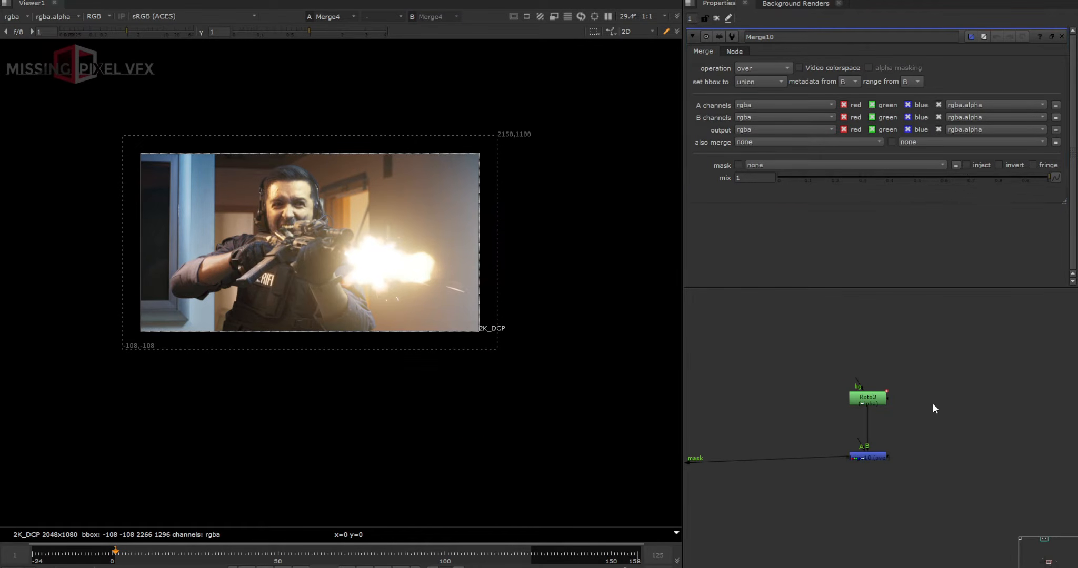
key("F8")
left_click(620, 251)
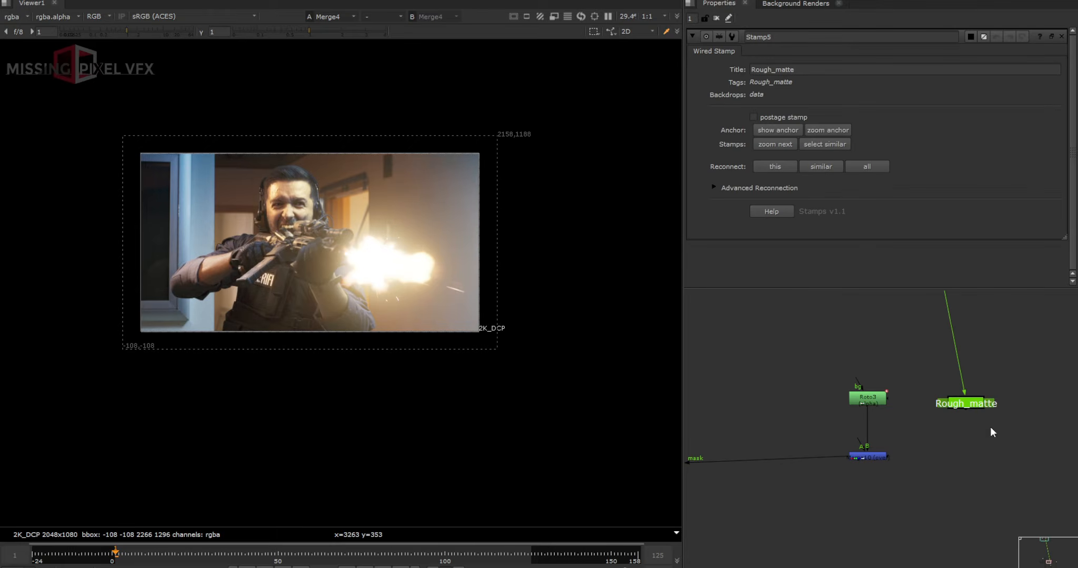
key("1")
left_click(965, 402)
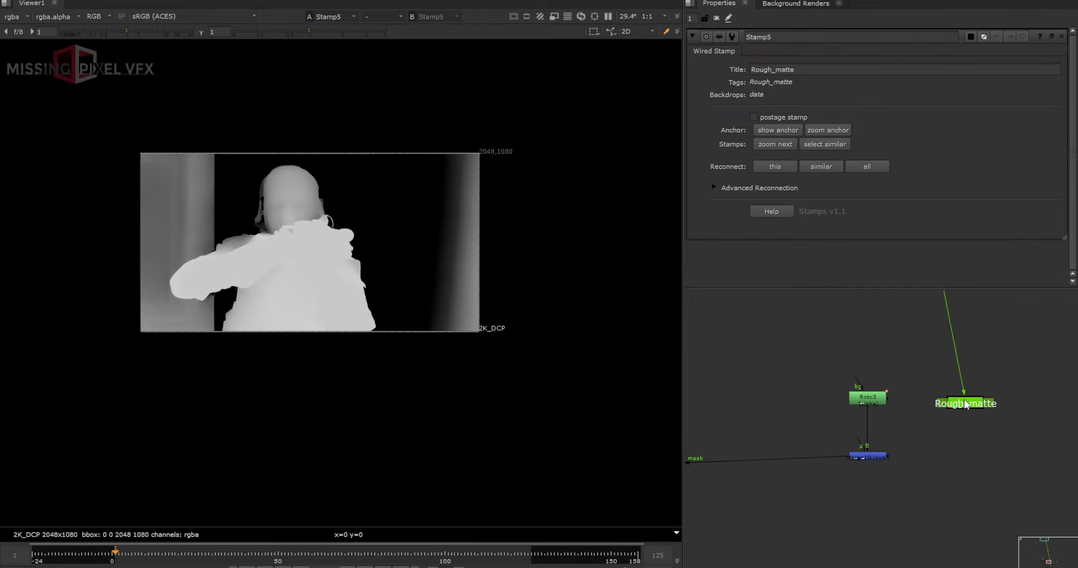
Step: Add a Grade below the Rough_matte stamp, set its channels to rgba and view the alpha
key("g")
left_click(794, 68)
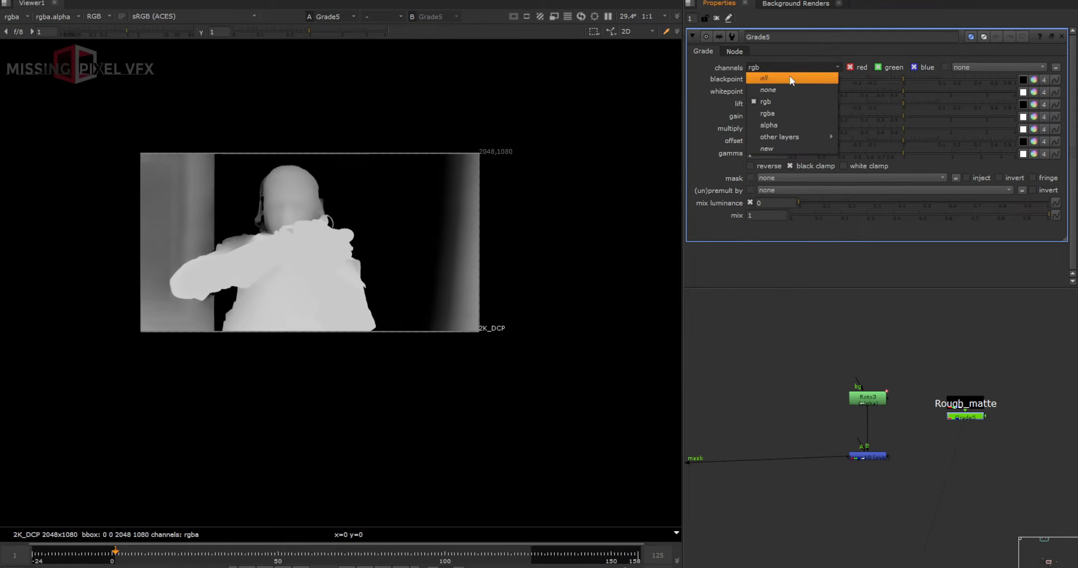
left_click(780, 112)
left_click(994, 444)
key("a")
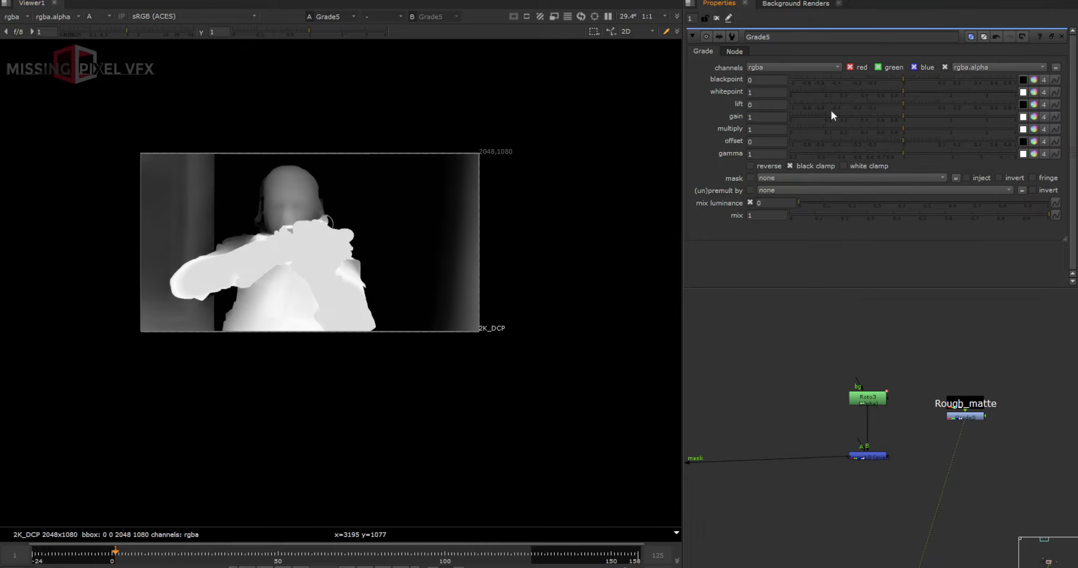
Step: Harden the rough matte with whitepoint 0.27, gamma 0.2 and blackpoint 0.175
left_click_drag(886, 89, 849, 90)
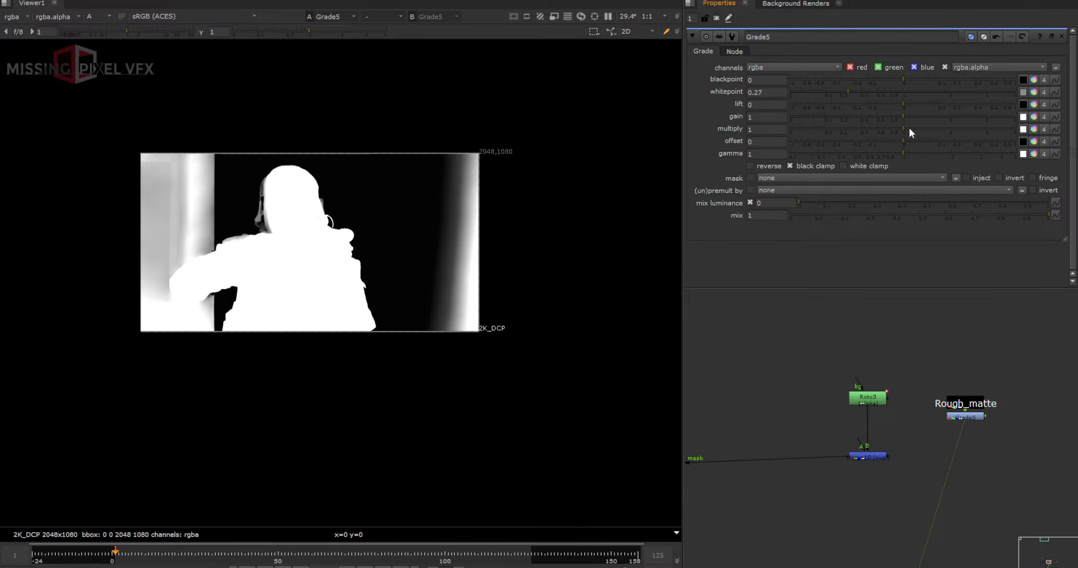
left_click(862, 153)
left_click_drag(862, 155, 764, 157)
left_click_drag(906, 78, 951, 79)
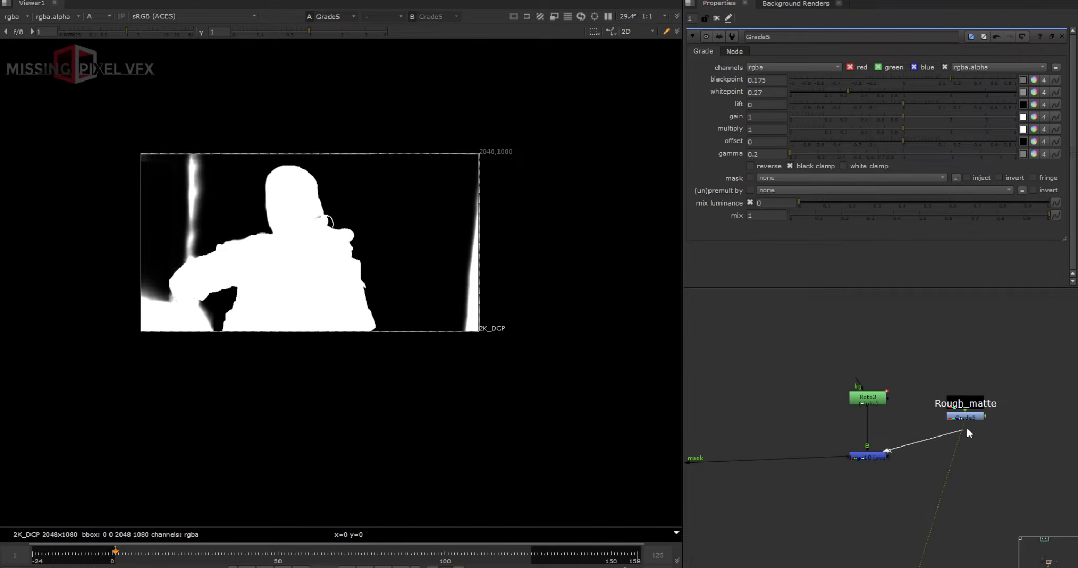
Step: Connect the graded matte to Merge10's A input, view the merge and set its operation to stencil
left_click(872, 455)
key("1")
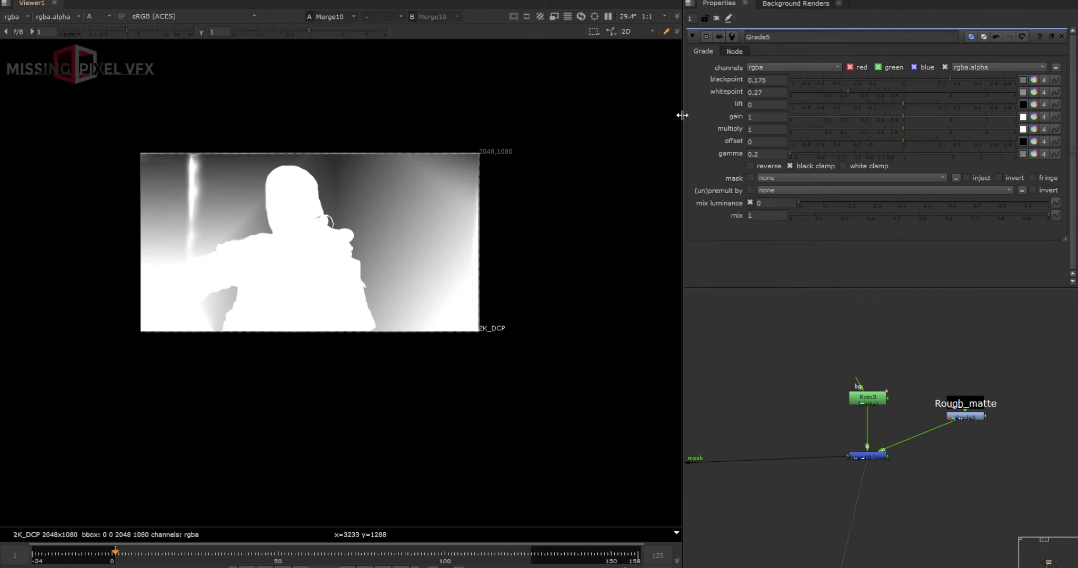
double_click(867, 398)
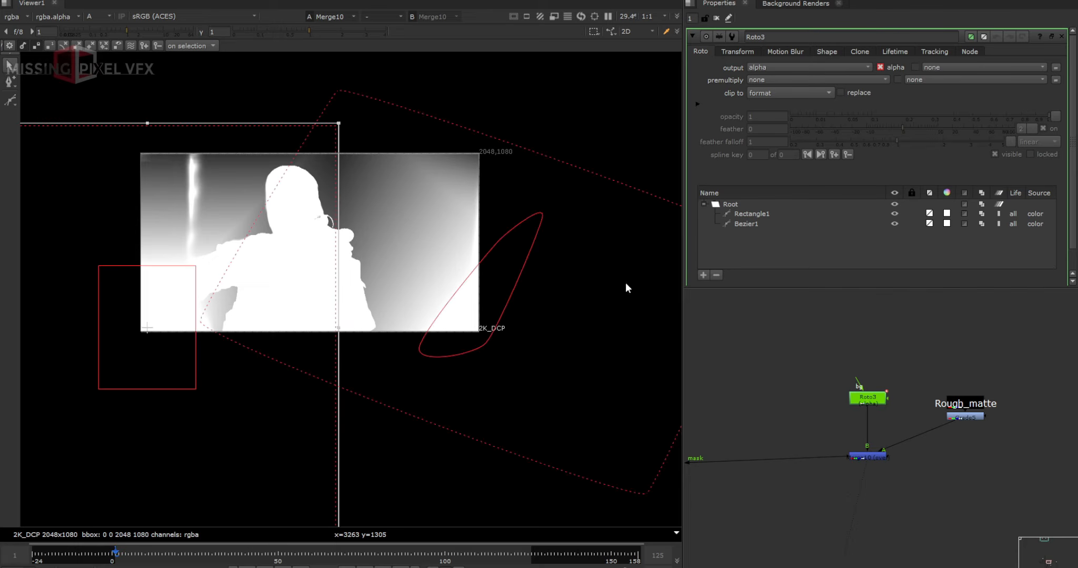
double_click(874, 453)
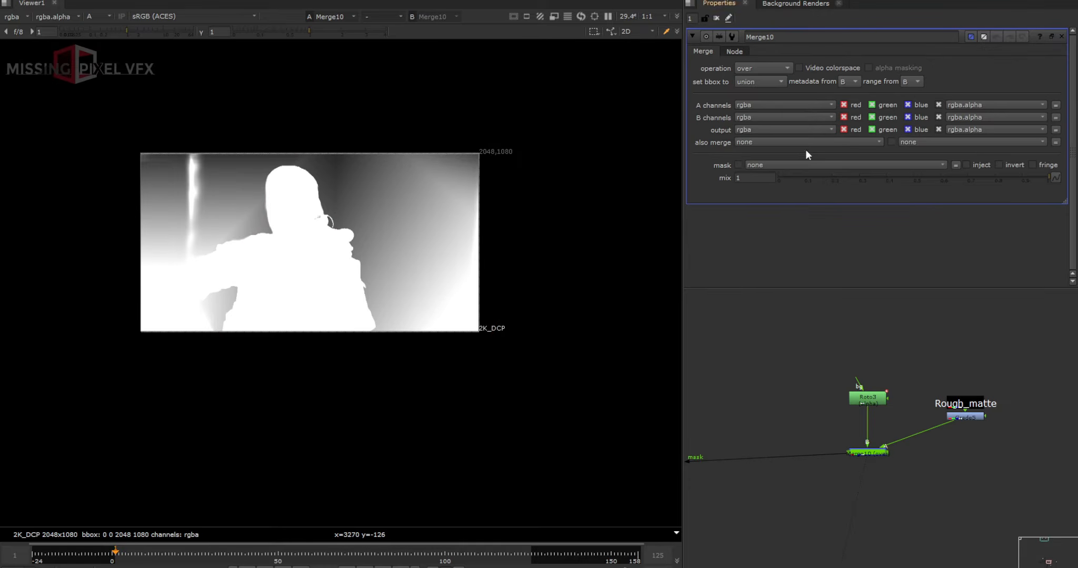
left_click(766, 70)
left_click(760, 308)
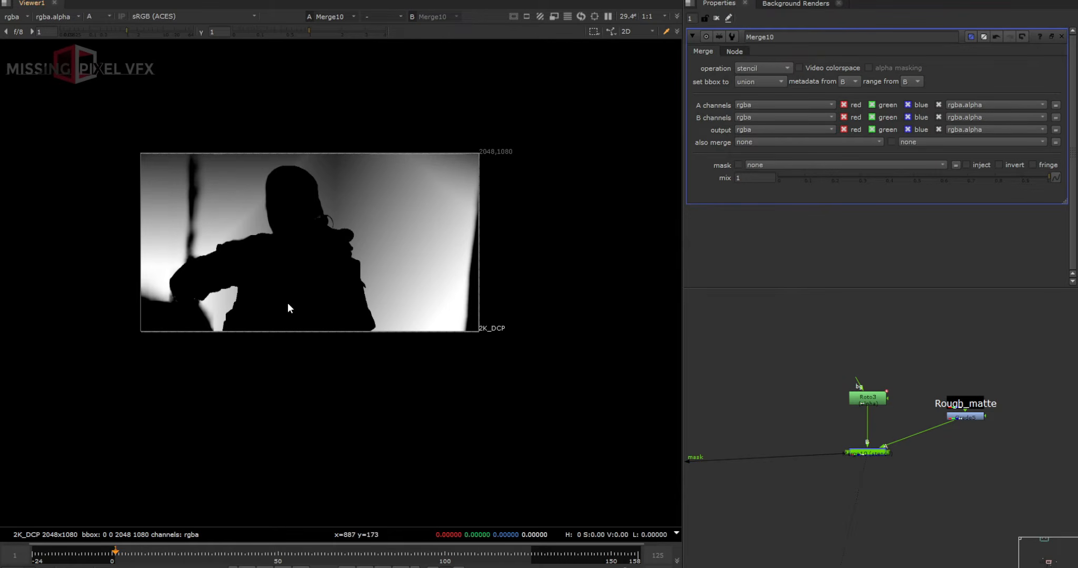
Step: View Grade4's output and switch the viewer from alpha back to full colour
scroll(874, 453, "down", 3)
scroll(706, 465, "up", 4)
left_click(700, 461)
key("1")
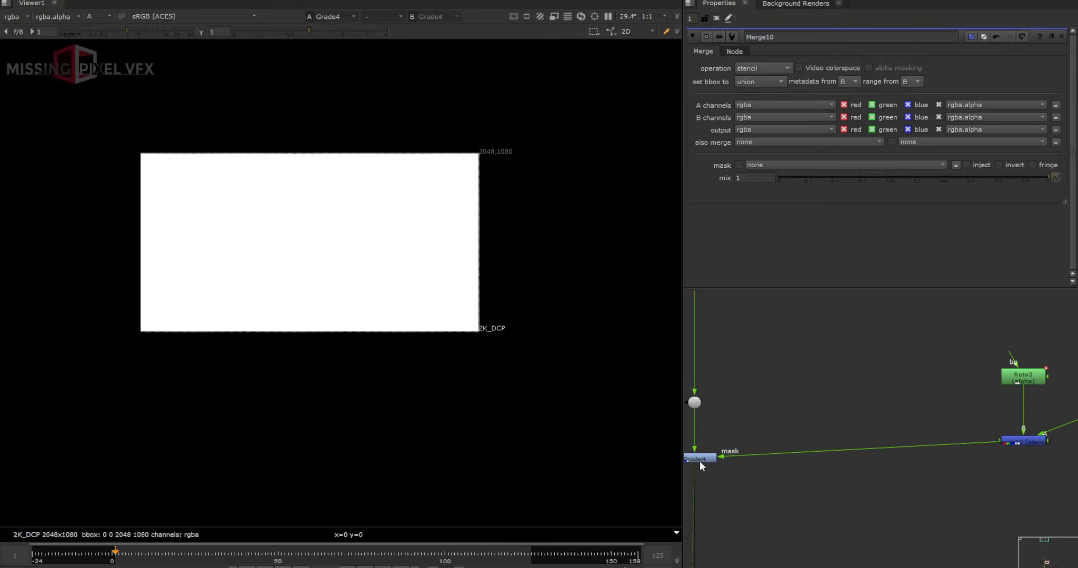
key("a")
scroll(340, 232, "up", 1)
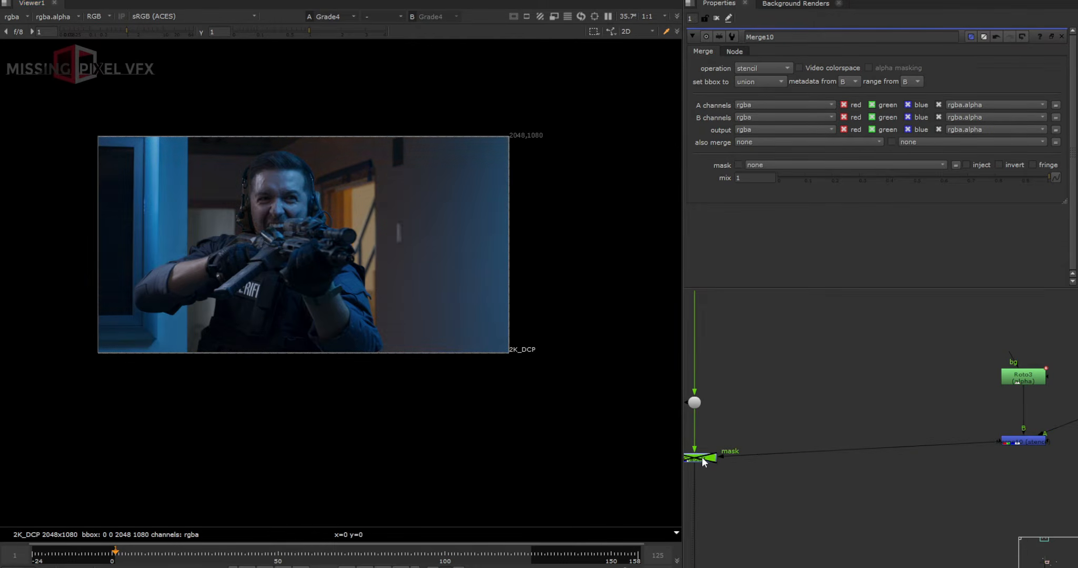
Step: View the relit plate at Merge7 and play it back to check the background light against the Multiply3 flicker
left_click(1024, 441)
middle_click_drag(1025, 442, 945, 428)
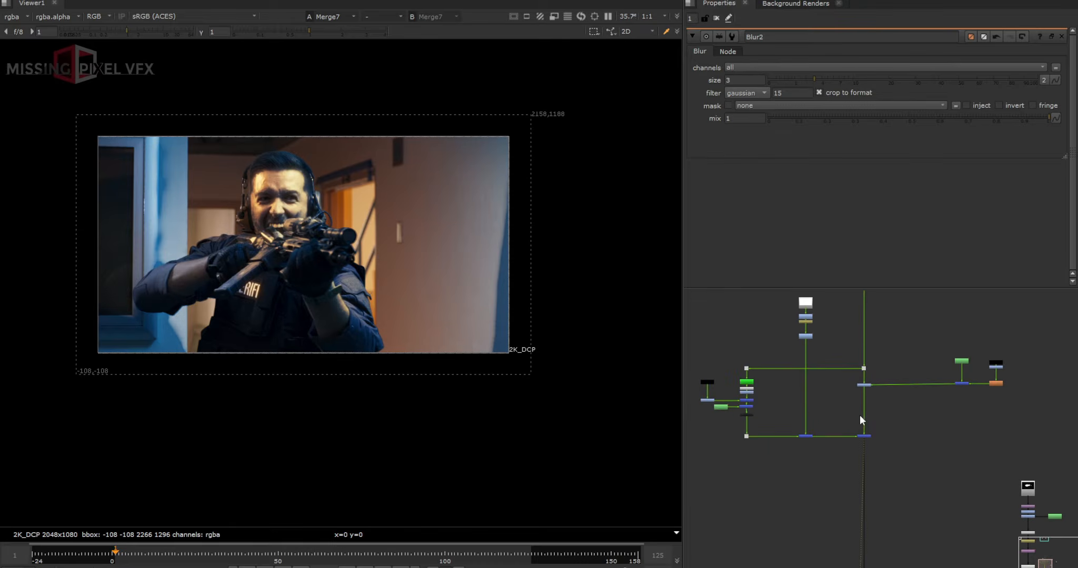
scroll(832, 341, "up", 7)
middle_click_drag(807, 337, 795, 414)
left_click(754, 421)
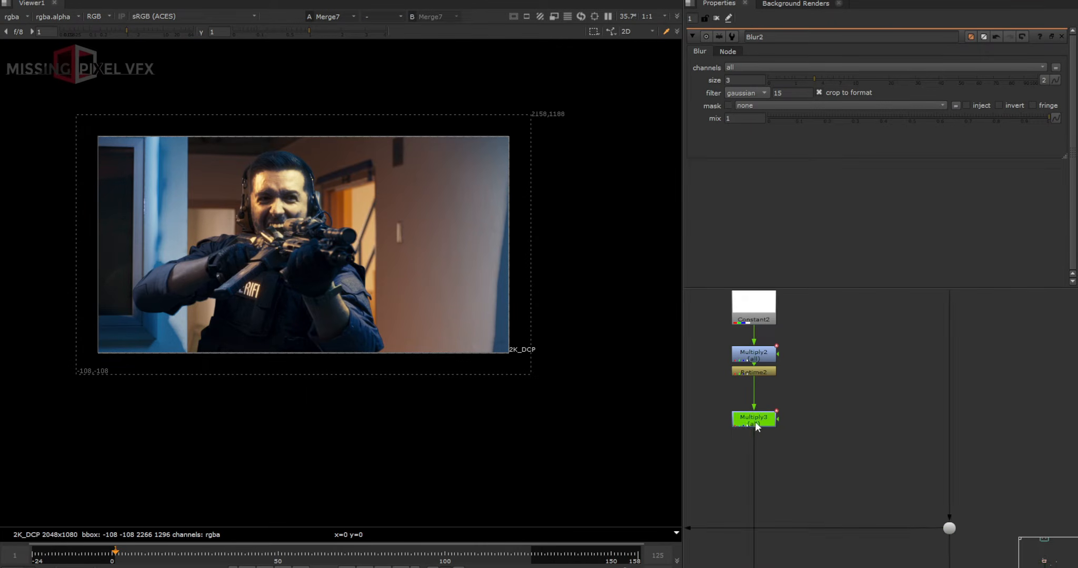
scroll(756, 420, "down", 3)
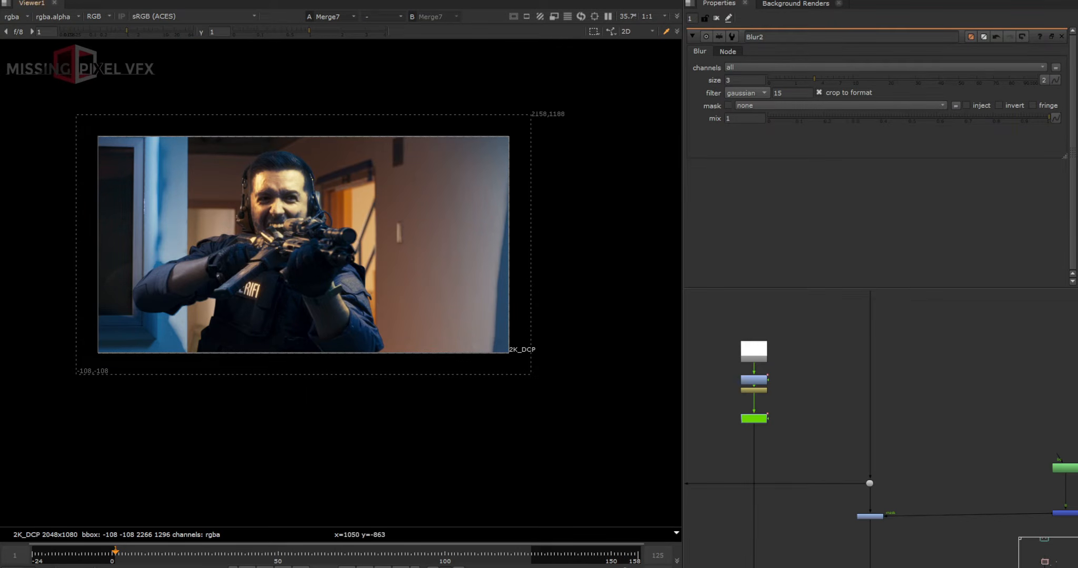
key("l")
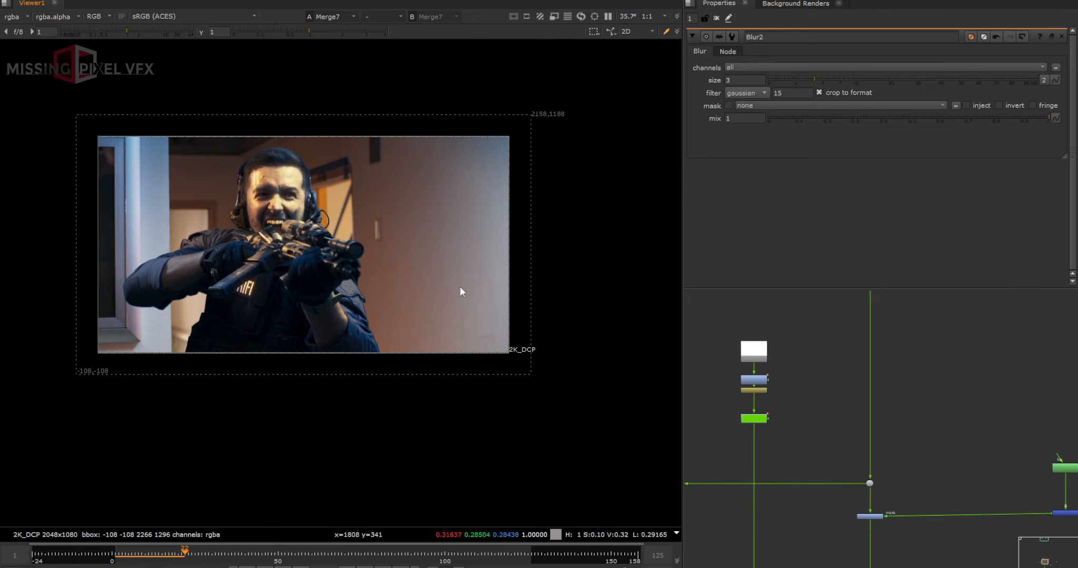
Step: Insert a Merge node between Merge10 and Grade4's mask input, with Multiply3 feeding its A input
left_click(954, 490)
key("m")
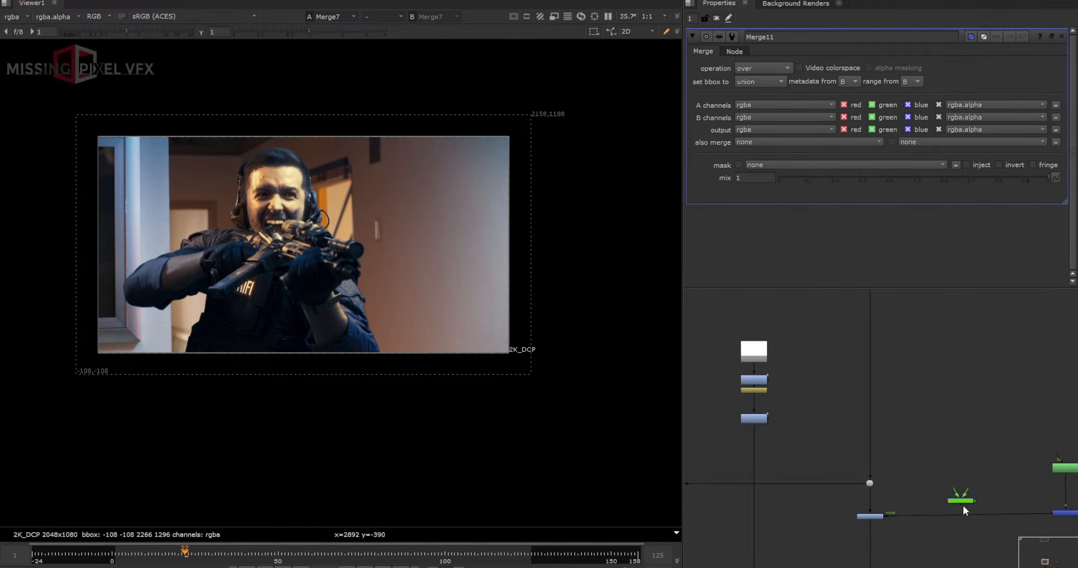
left_click_drag(962, 509, 752, 414)
scroll(967, 498, "up", 3)
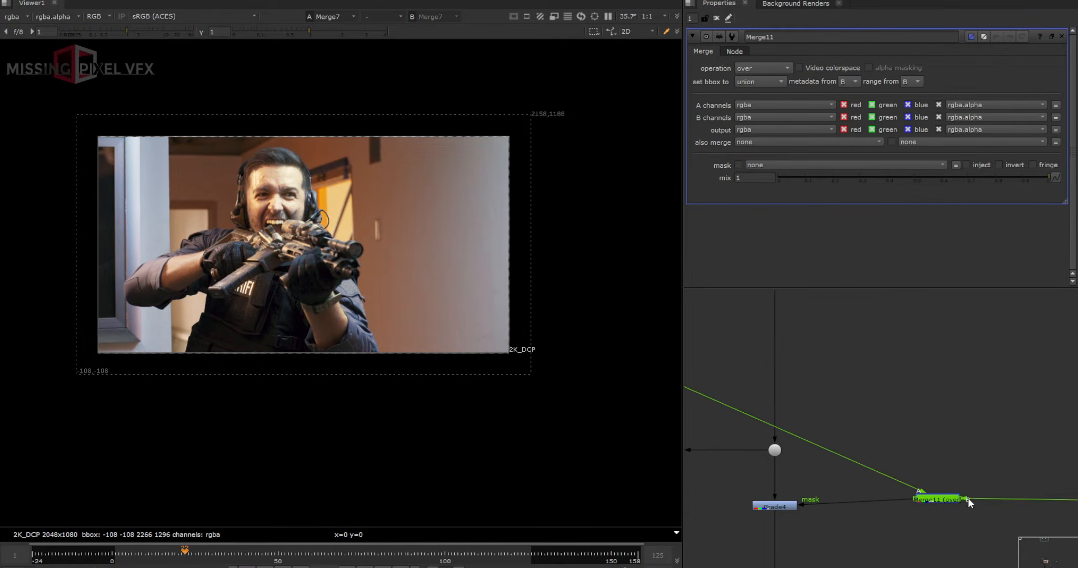
left_click_drag(937, 502, 953, 511)
Step: Add a dot to the connection from Multiply3 and place it above Merge11 to route the line squarely
middle_click_drag(793, 427, 908, 415)
middle_click_drag(752, 364, 836, 463)
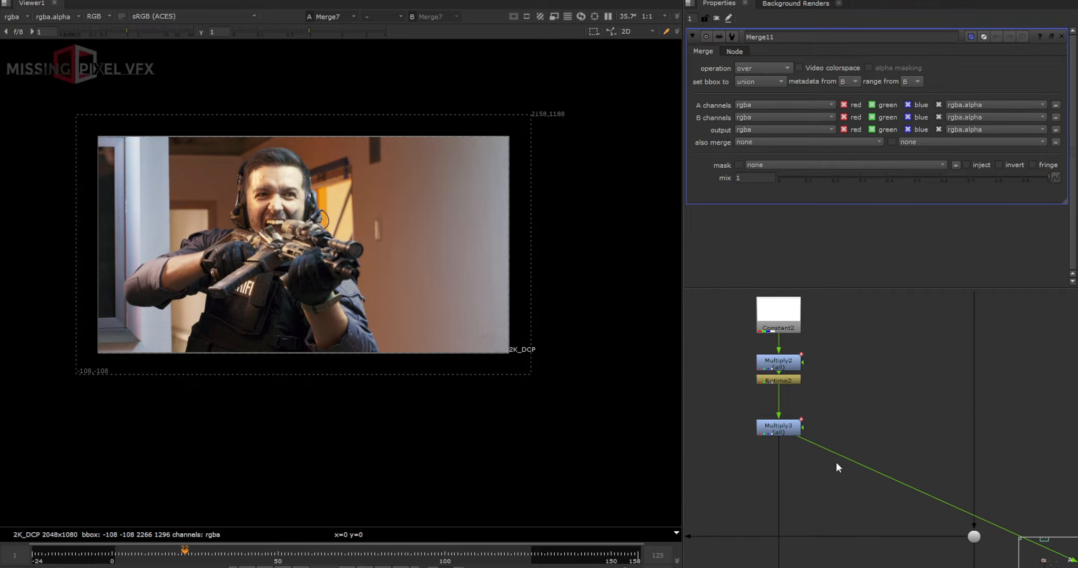
middle_click_drag(989, 522, 846, 435)
scroll(852, 439, "up", 1)
scroll(902, 473, "down", 2)
left_click_drag(995, 512, 991, 505)
left_click_drag(839, 438, 989, 366, "ctrl")
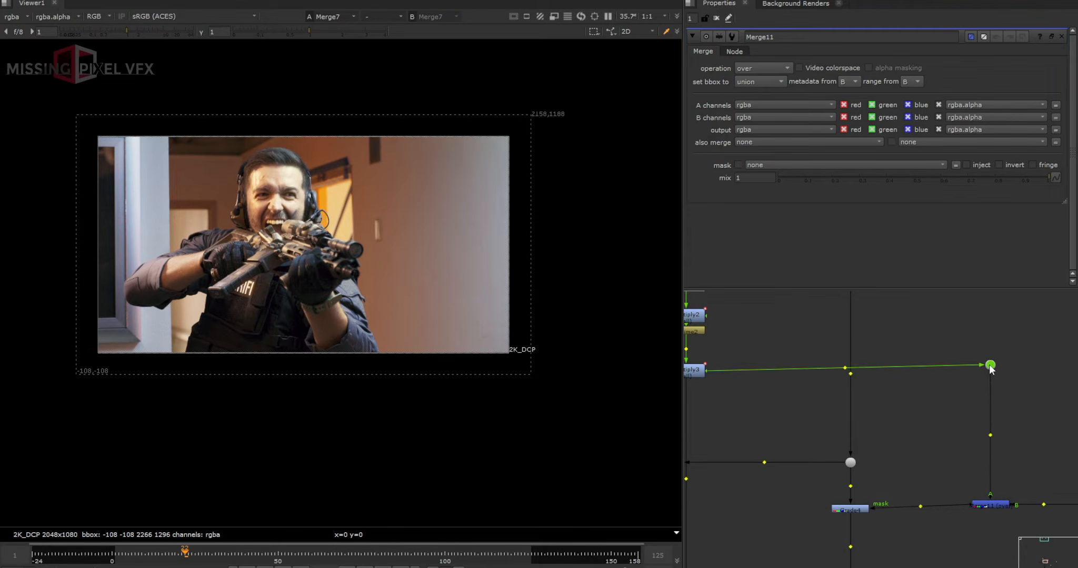
Step: Set Merge11's operation to mask and play back the flickering background light from the first frame
left_click(760, 68)
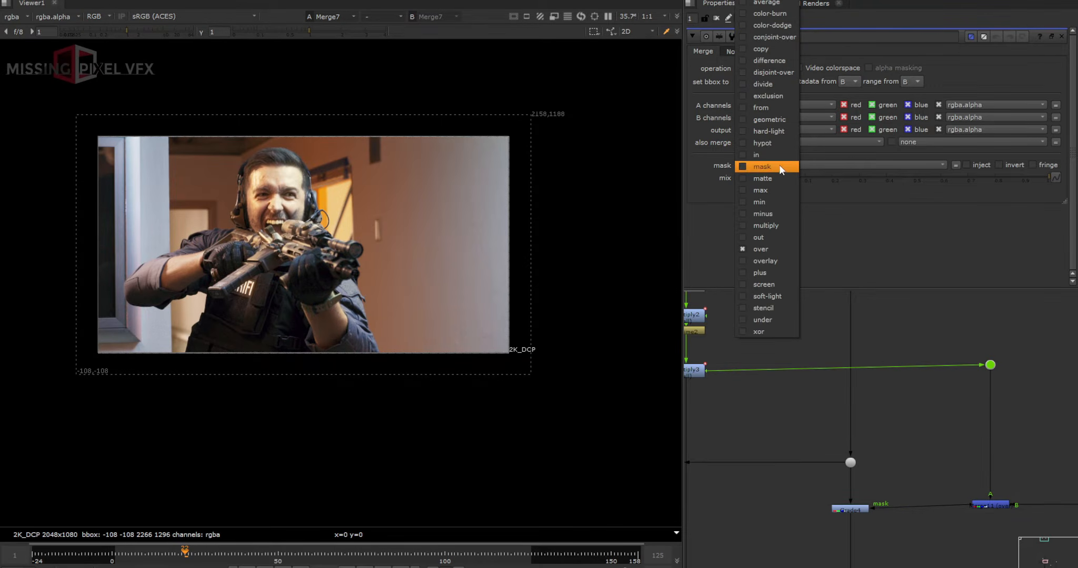
left_click(758, 167)
left_click(254, 567)
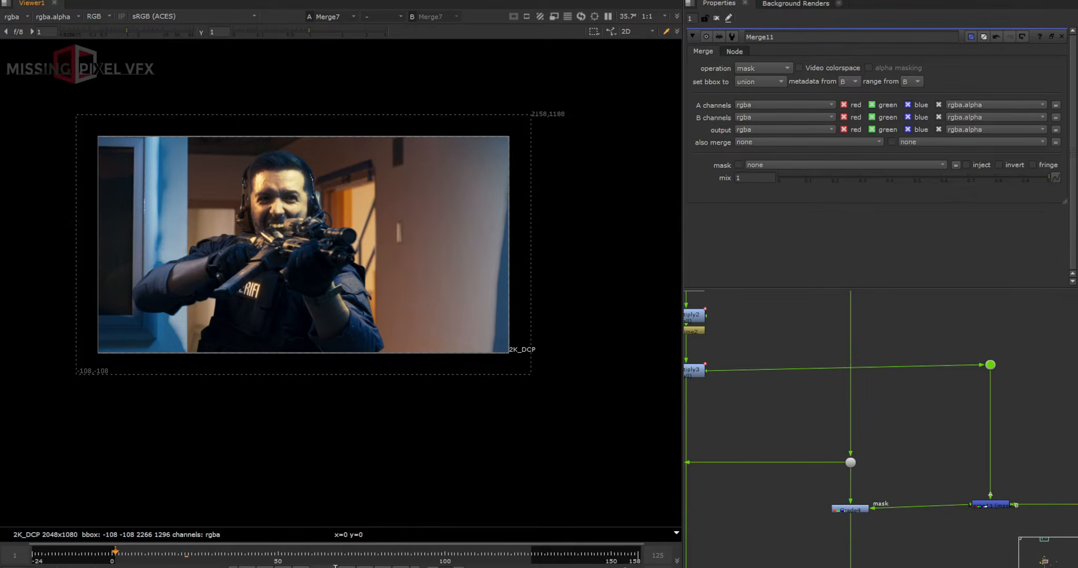
key("l")
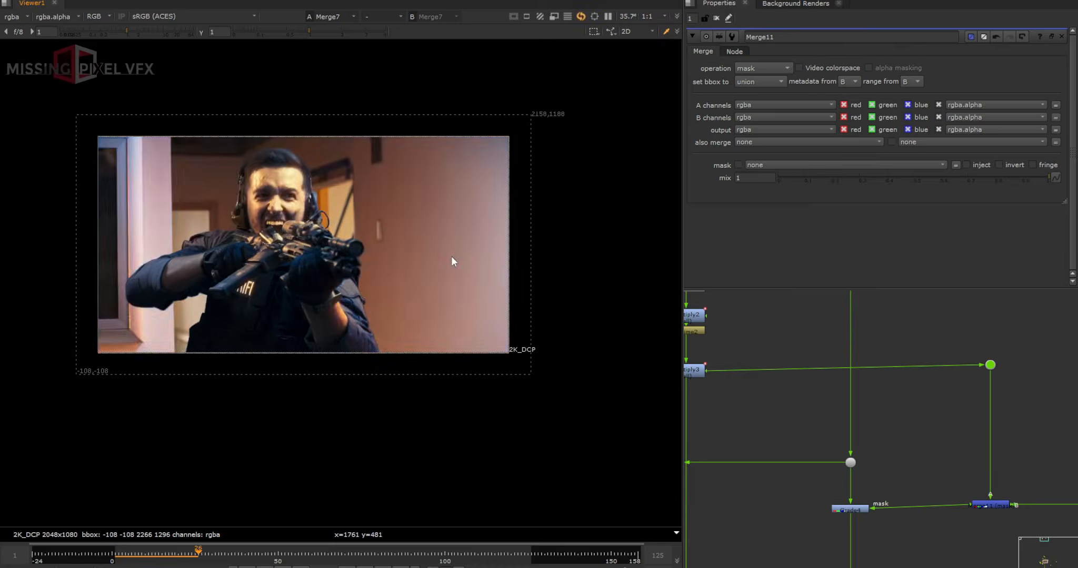
scroll(892, 536, "down", 6)
middle_click_drag(891, 531, 871, 365)
scroll(881, 470, "up", 3)
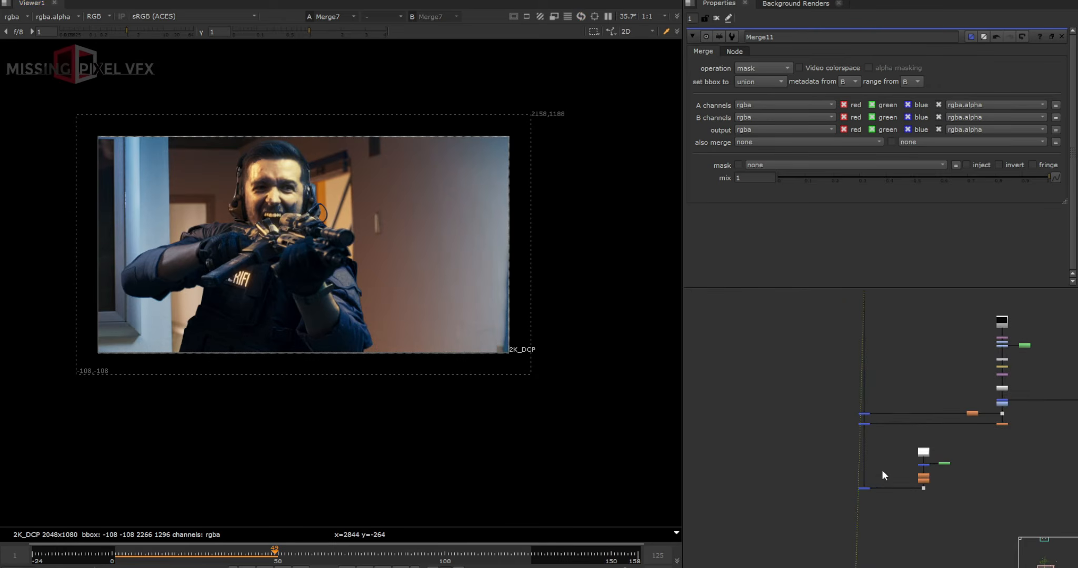
Step: View the composite at Merge4 and play it back to check the flickering interactive light
left_click(864, 488)
key("1")
left_click(843, 525)
left_click(347, 567)
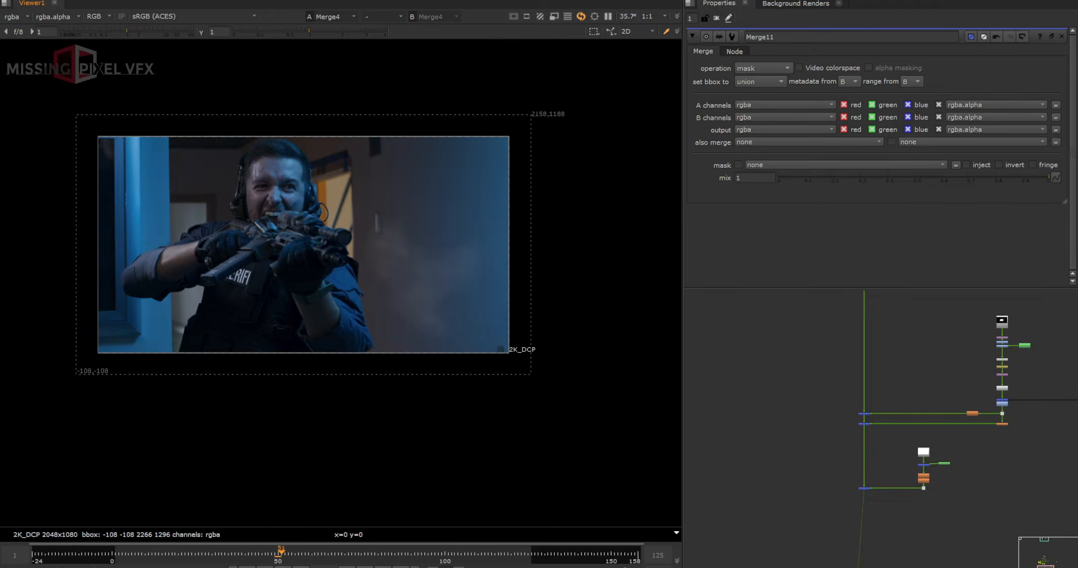
left_click(249, 567)
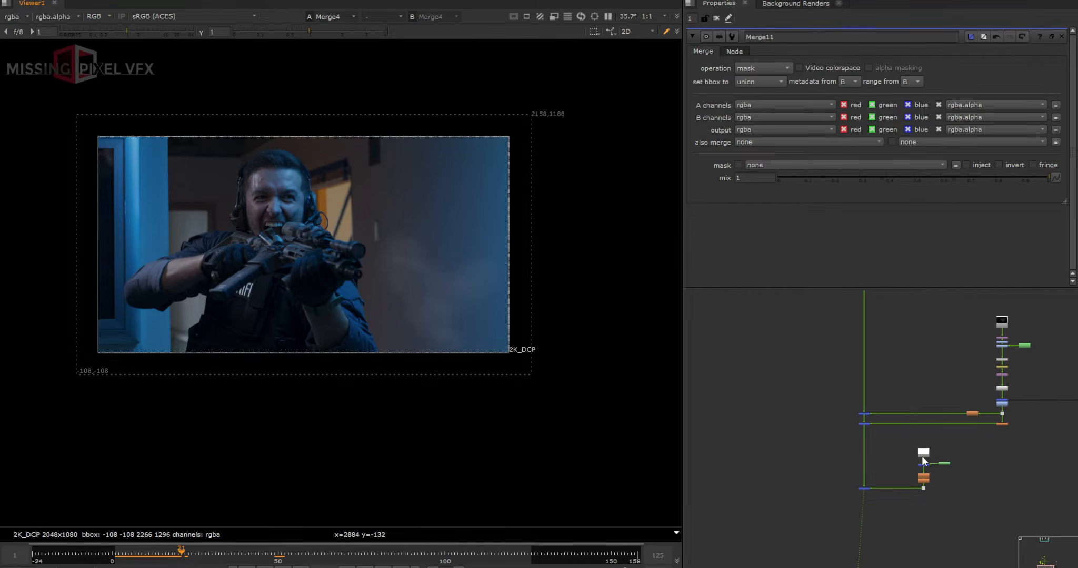
Step: Add a Merge node to the main pipe below Merge4, leaving room for another branch beside it
scroll(921, 460, "down", 4)
scroll(884, 331, "up", 4)
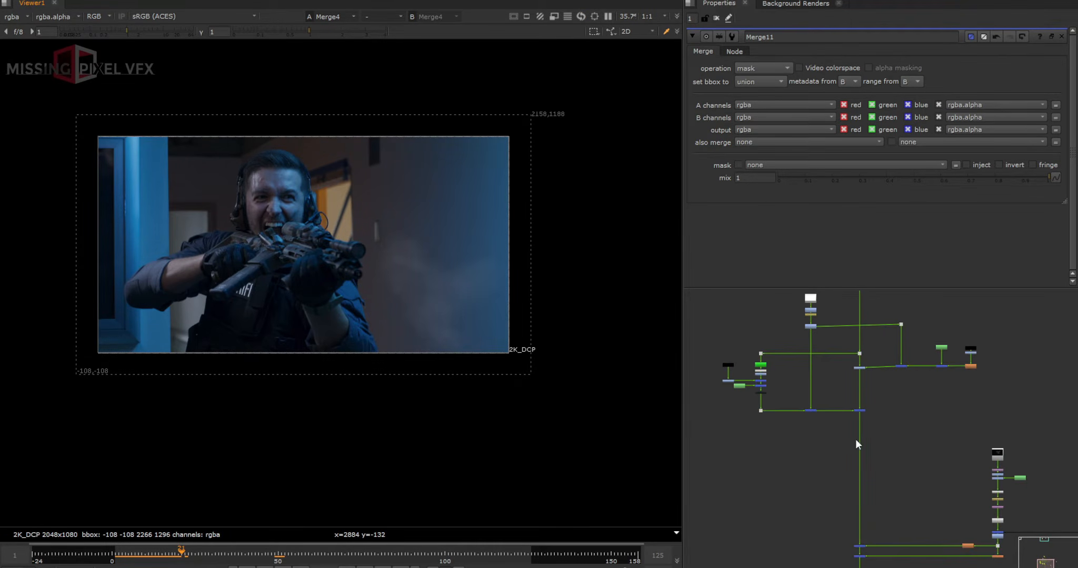
scroll(901, 319, "up", 2)
scroll(855, 412, "down", 3)
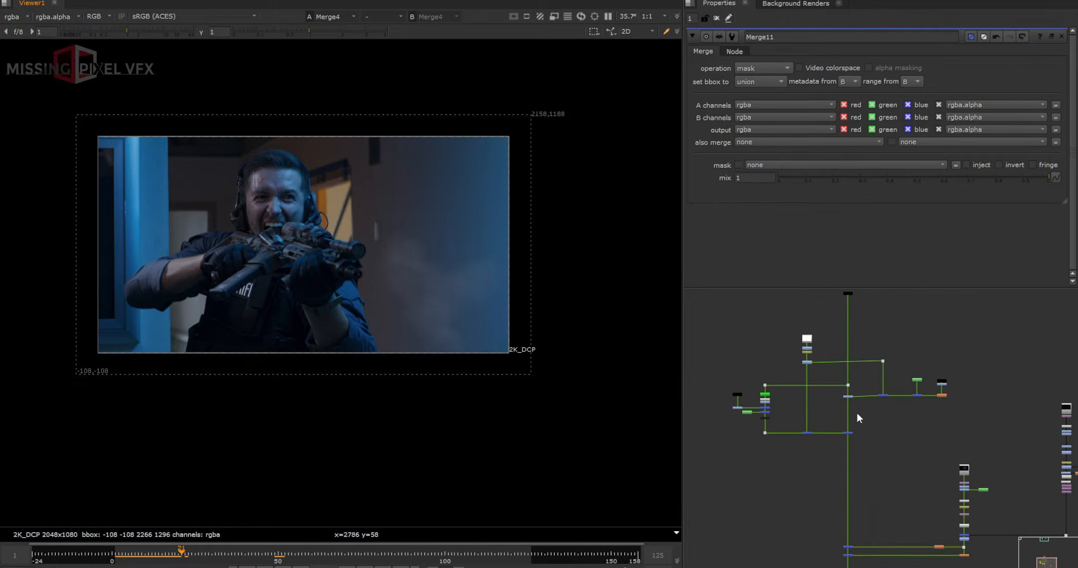
middle_click_drag(882, 501, 889, 412)
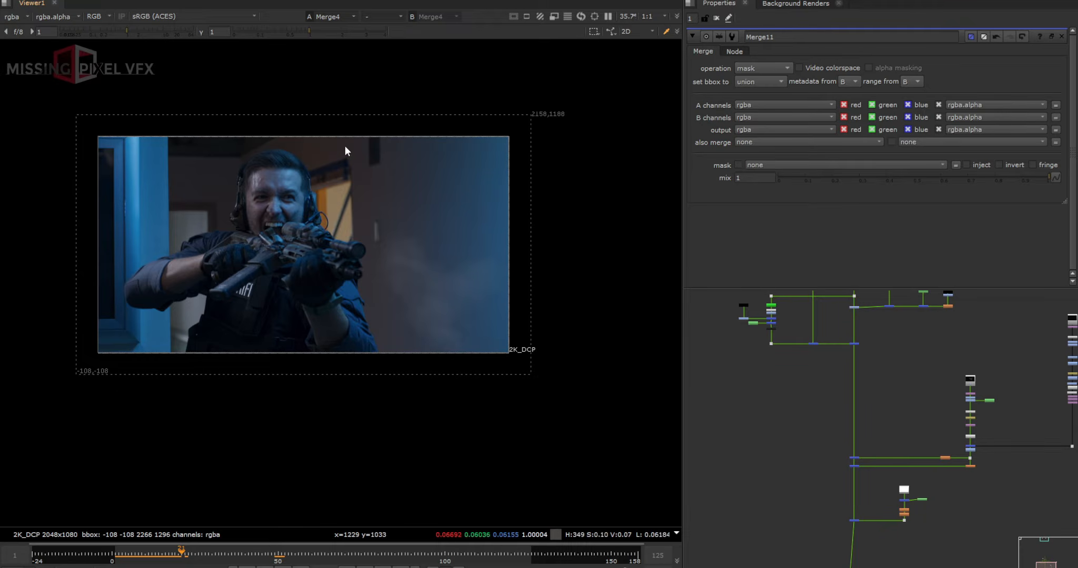
middle_click_drag(837, 479, 825, 395)
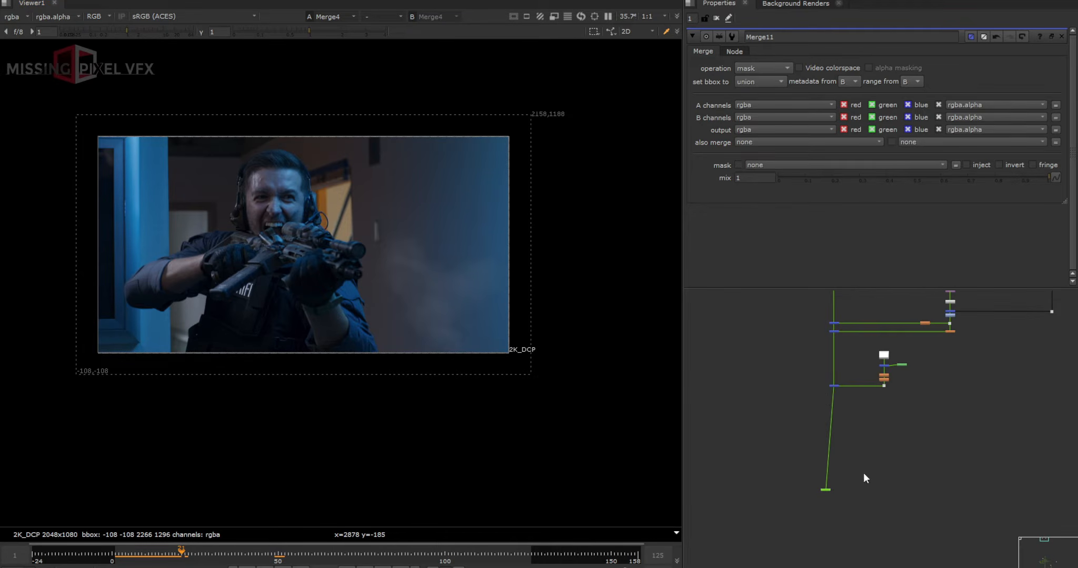
left_click(883, 453)
key("m")
scroll(883, 453, "up", 3)
left_click_drag(883, 453, 802, 474)
left_click(887, 466)
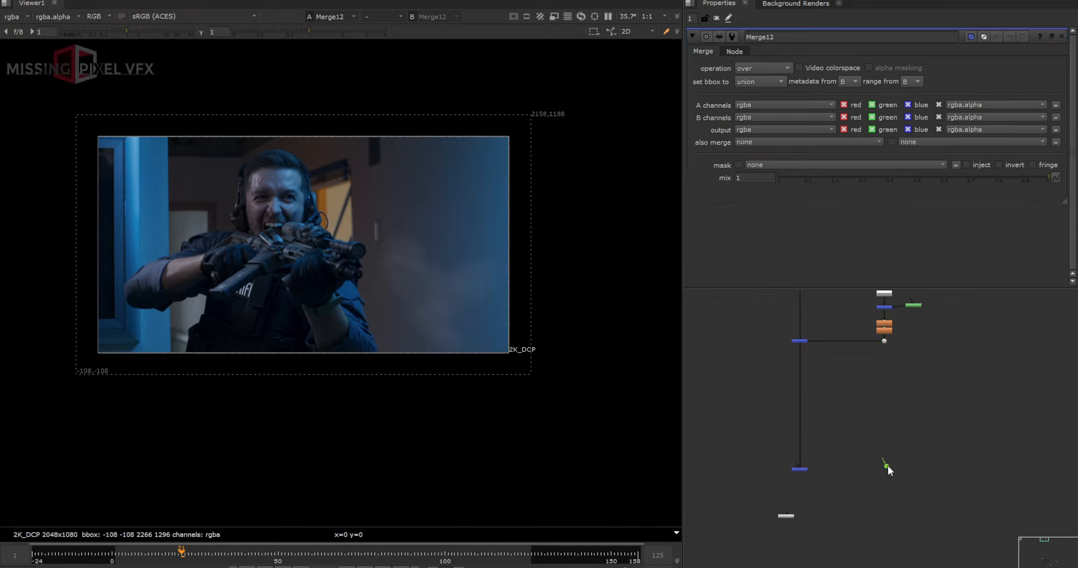
Step: Add a dot to the output of the last node below Multiply1, place it beside Merge12 and view it on a muzzle flash frame
scroll(887, 464, "down", 5)
scroll(889, 437, "up", 5)
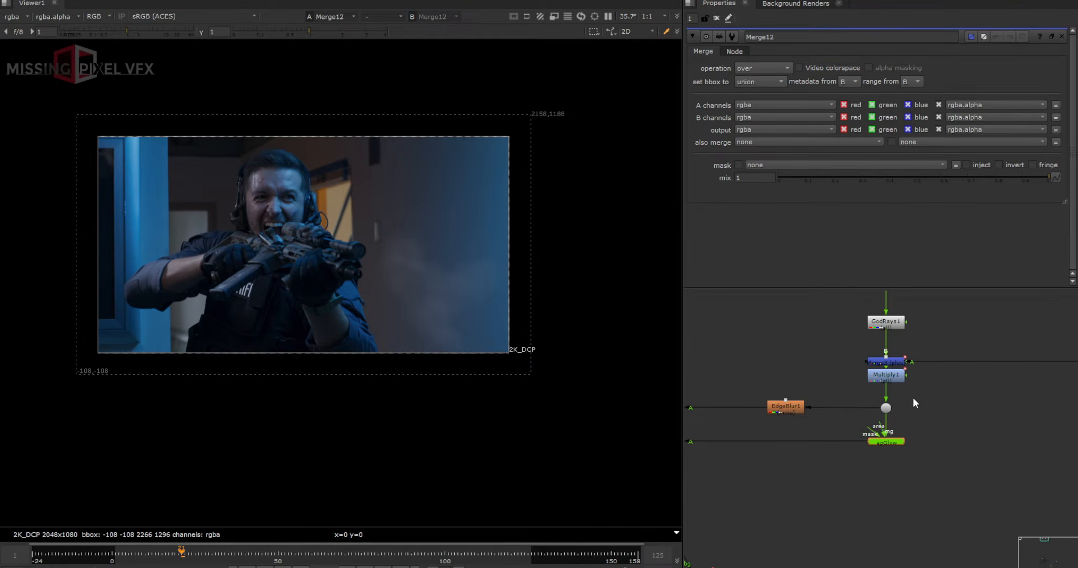
key("period")
scroll(907, 397, "down", 5)
middle_click_drag(902, 440, 999, 231)
left_click_drag(971, 355, 869, 422)
key("1")
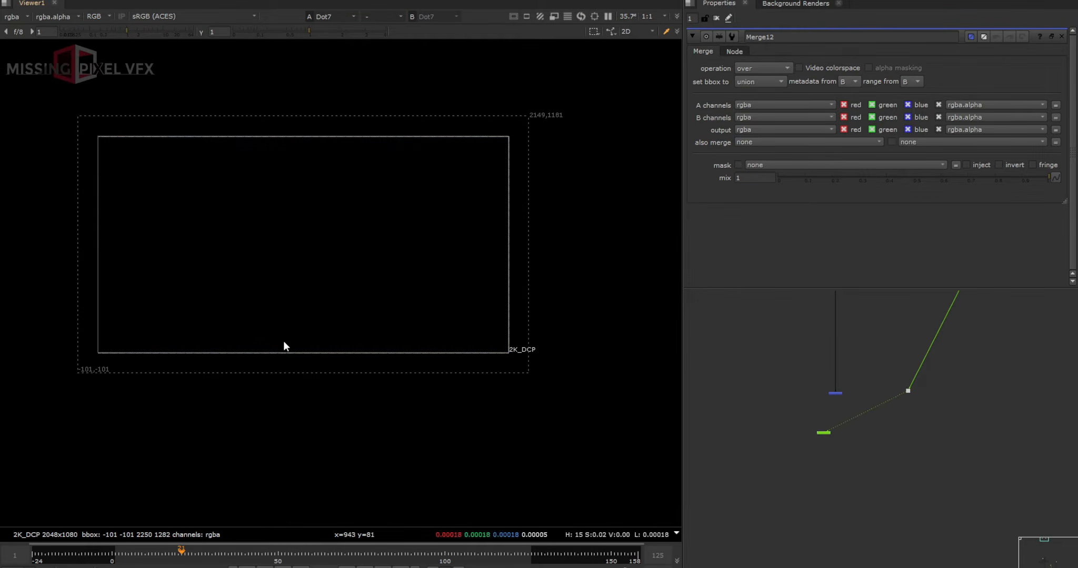
key("Left")
key("Left")
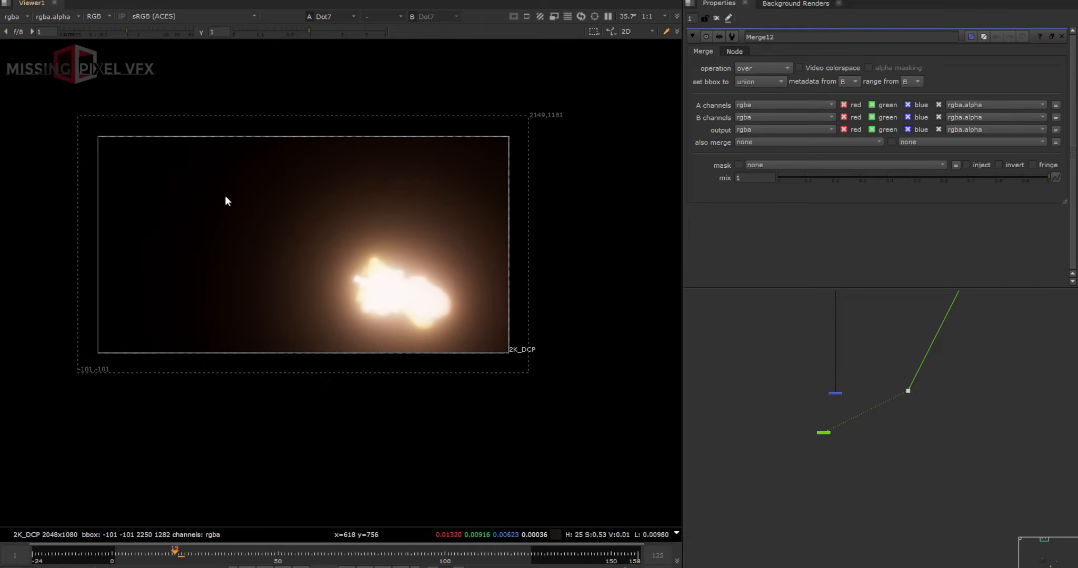
Step: Switch the timeline range to Global, connect Merge12's A input to the new dot and view Merge12
right_click(117, 564)
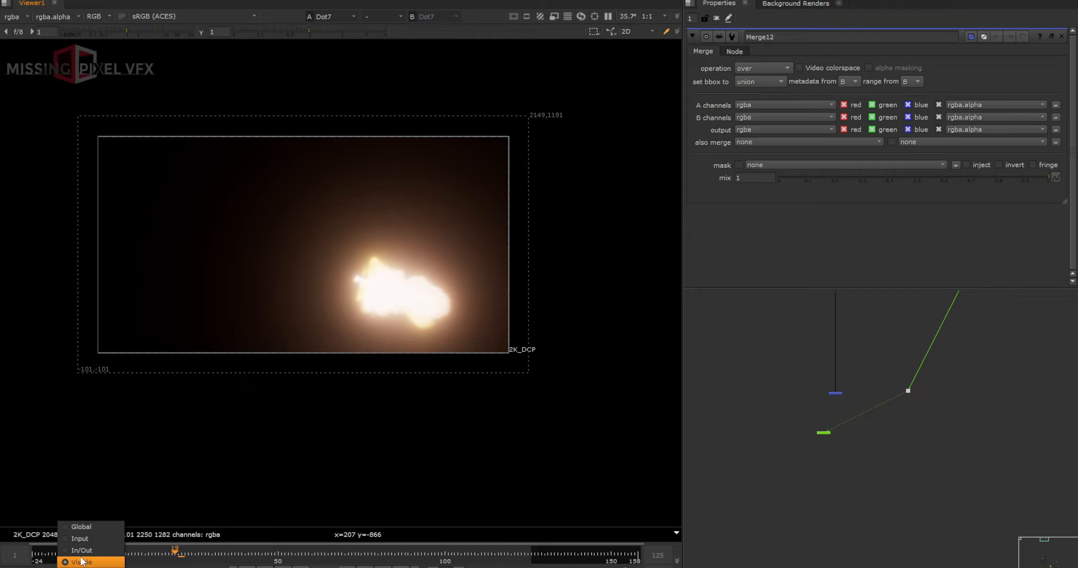
left_click(83, 529)
scroll(901, 386, "up", 5)
scroll(772, 397, "up", 3)
left_click_drag(772, 397, 1010, 394)
left_click(767, 406)
key("1")
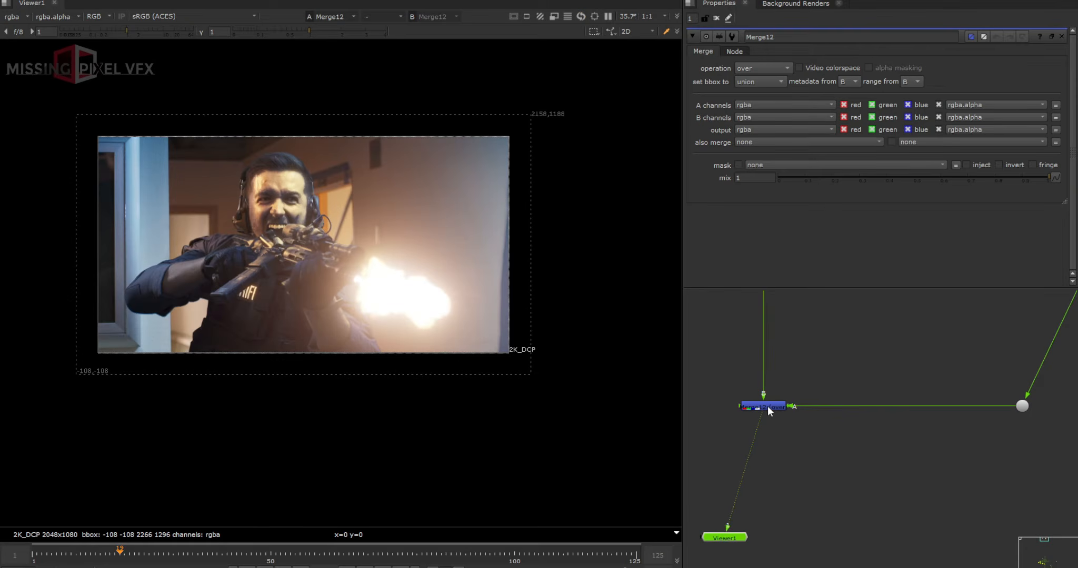
Step: Insert a Blur node between the dot and Merge12 and set its size to 1400
left_click_drag(1021, 405, 1021, 381)
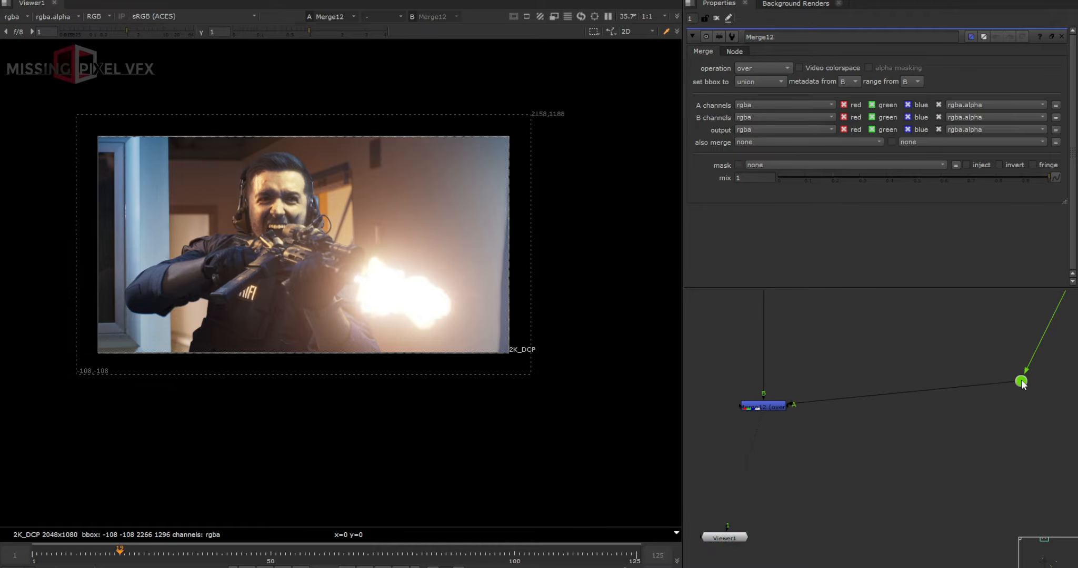
key("b")
left_click_drag(801, 80, 1038, 80)
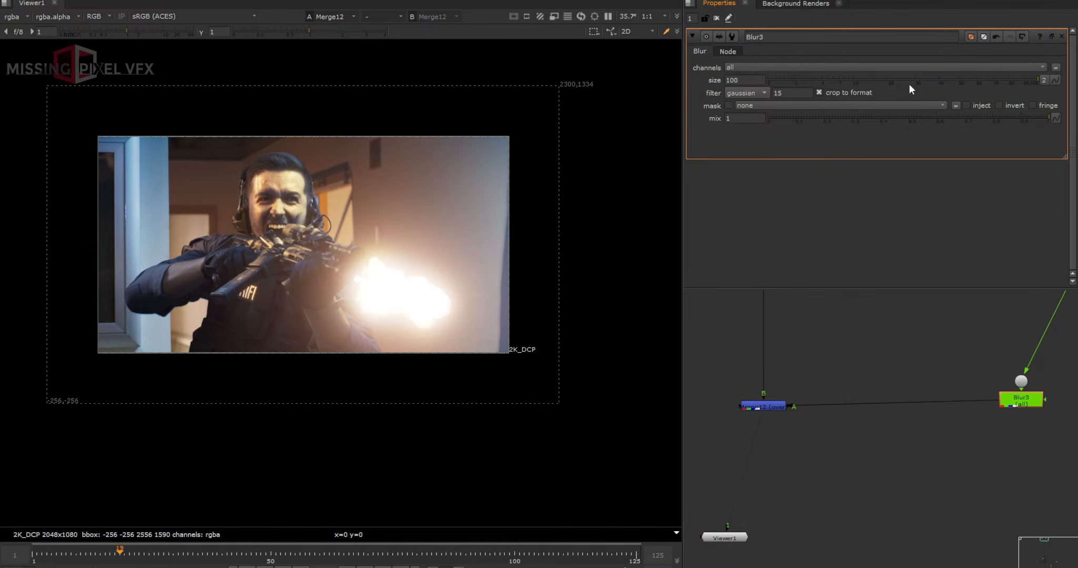
double_click(751, 83)
key("Up")
key("Up")
key("Up")
key("Up")
key("Up")
key("Up")
key("Up")
key("Up")
key("Up")
key("Up")
key("Up")
key("Up")
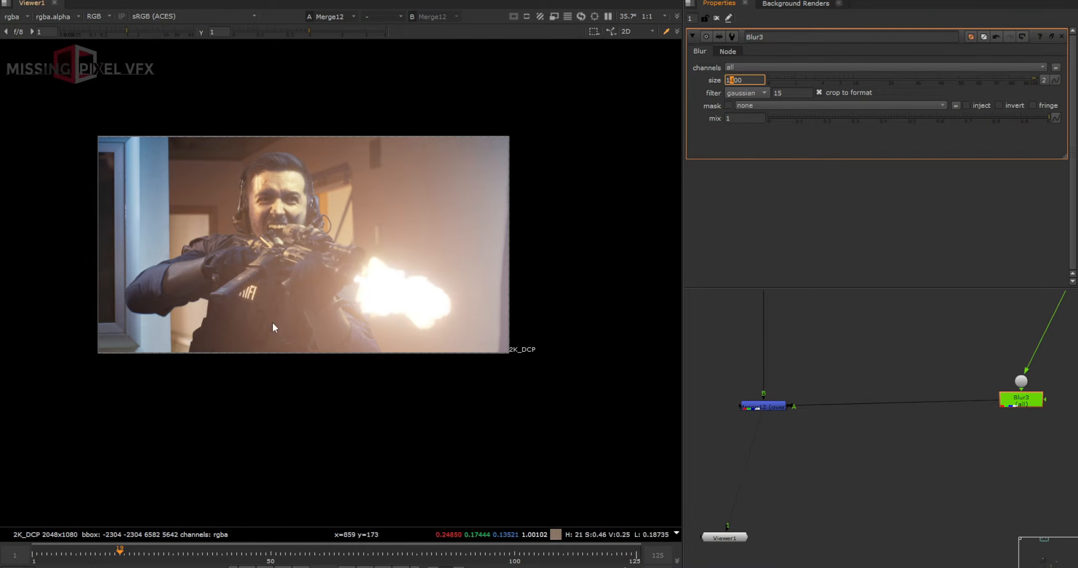
Step: Reduce Blur3's mix to 0.316
right_click(745, 118)
left_click(706, 150)
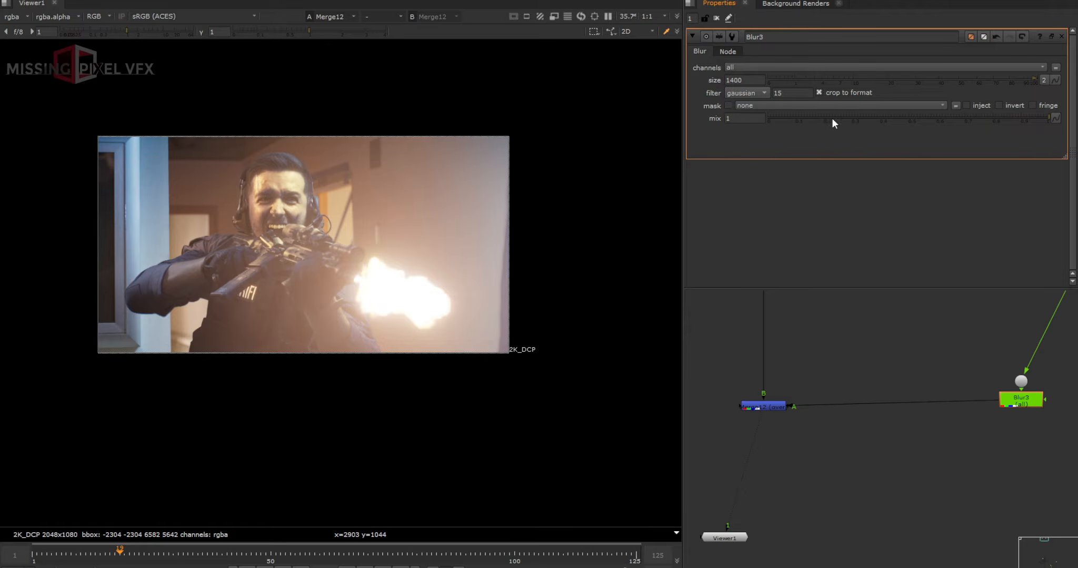
left_click_drag(827, 118, 819, 118)
left_click(856, 118)
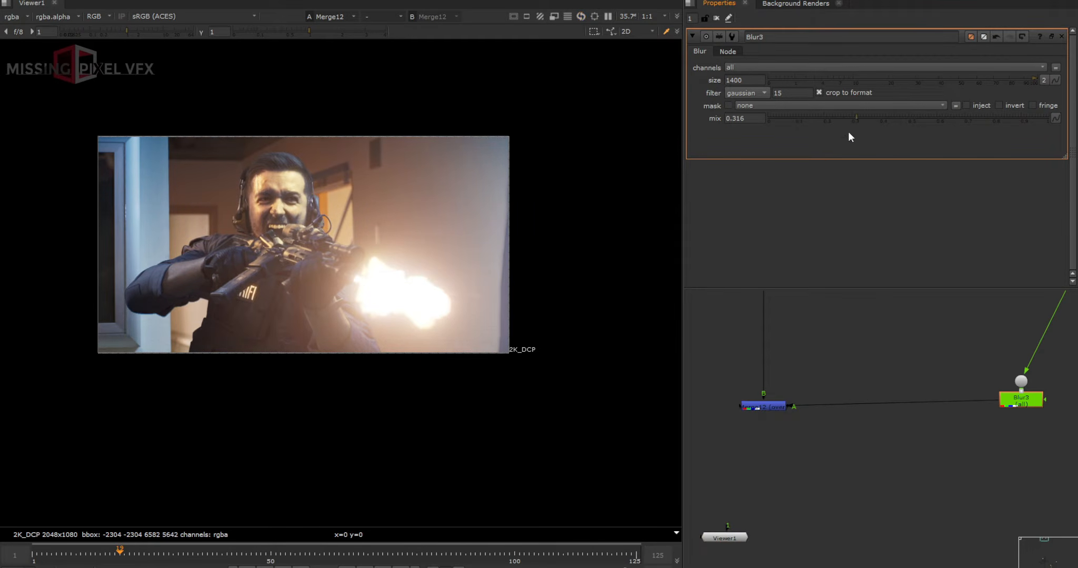
Step: Set Merge12's operation to plus and play back the composite with the blurred glow
double_click(775, 404)
left_click(768, 69)
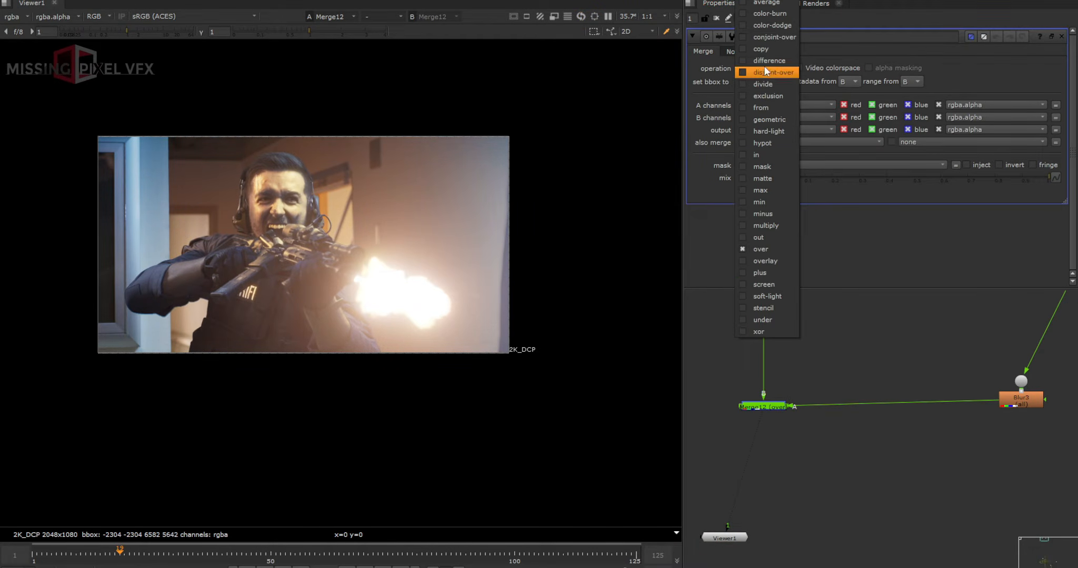
left_click(767, 269)
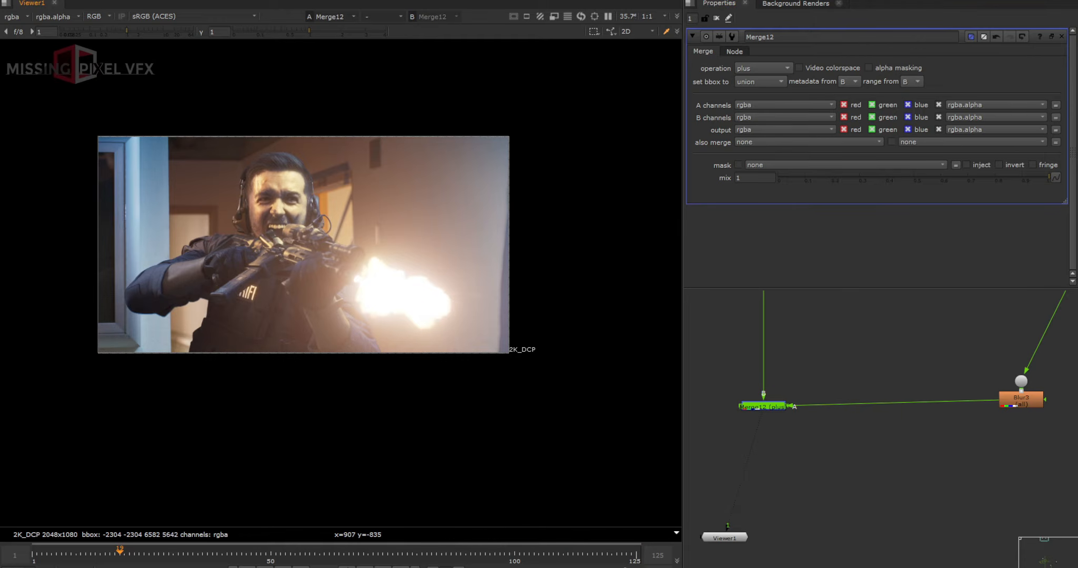
left_click(348, 567)
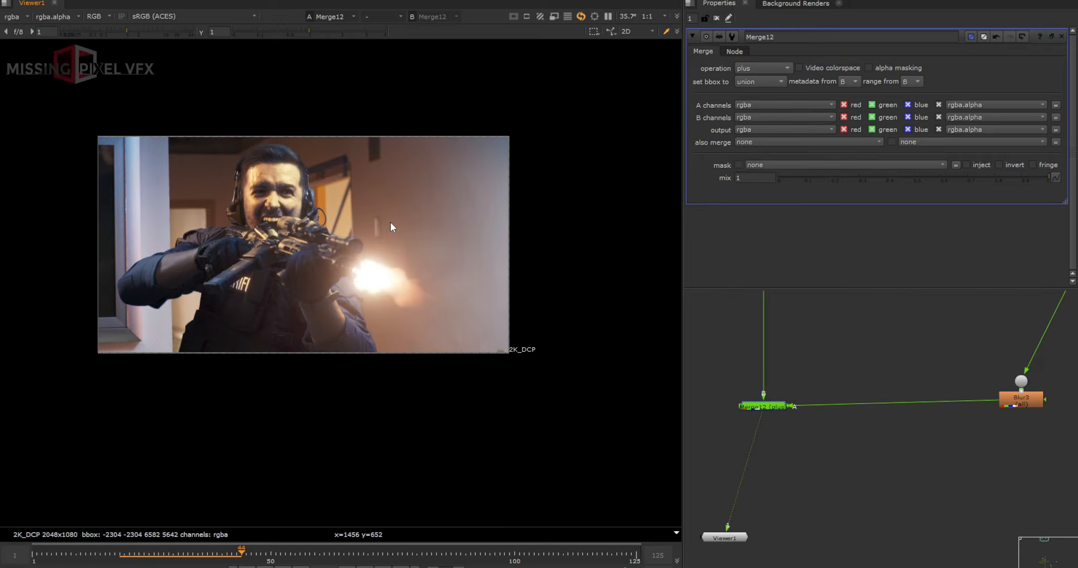
left_click(247, 567)
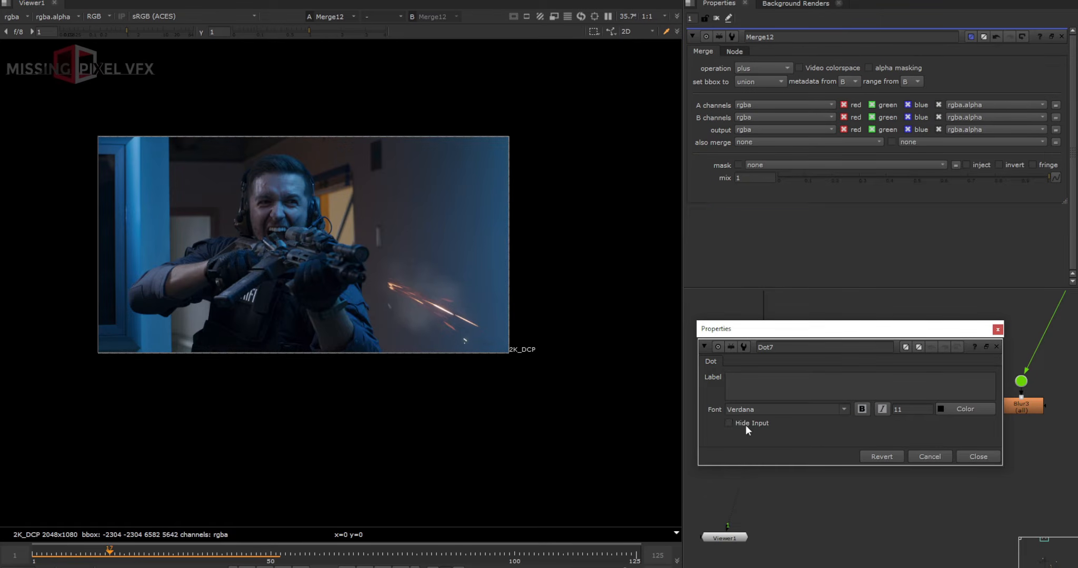
Step: Hide the input line of Dot7 and line up Blur3 squarely with Merge12
left_click(991, 456)
left_click(992, 348)
left_click_drag(954, 354, 1045, 438)
left_click_drag(730, 390, 767, 410)
left_click(767, 404)
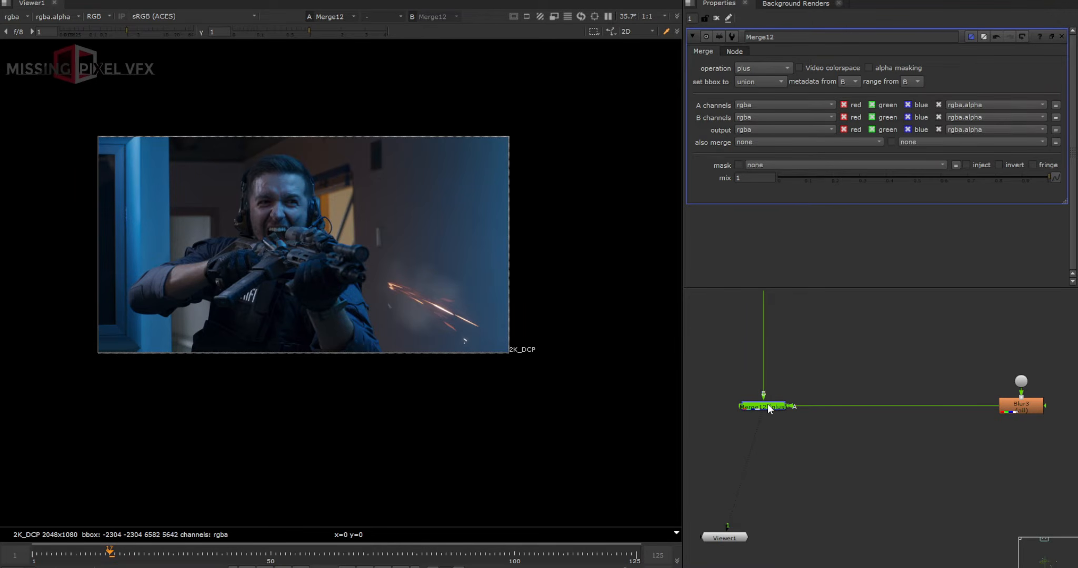
Step: Examine the composite around the muzzle flash at frame 22
scroll(801, 436, "down", 5)
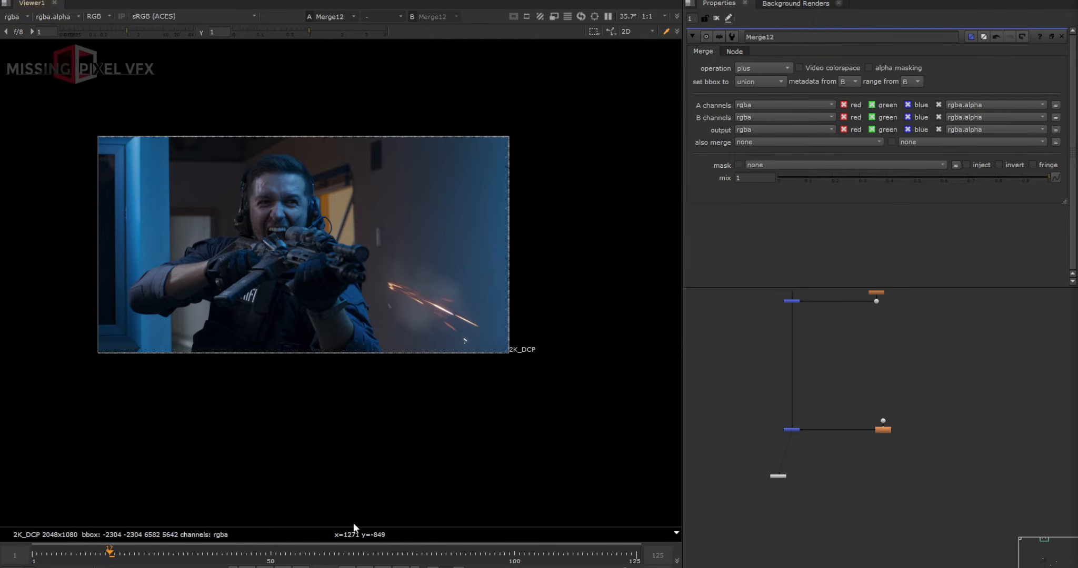
left_click_drag(144, 558, 135, 558)
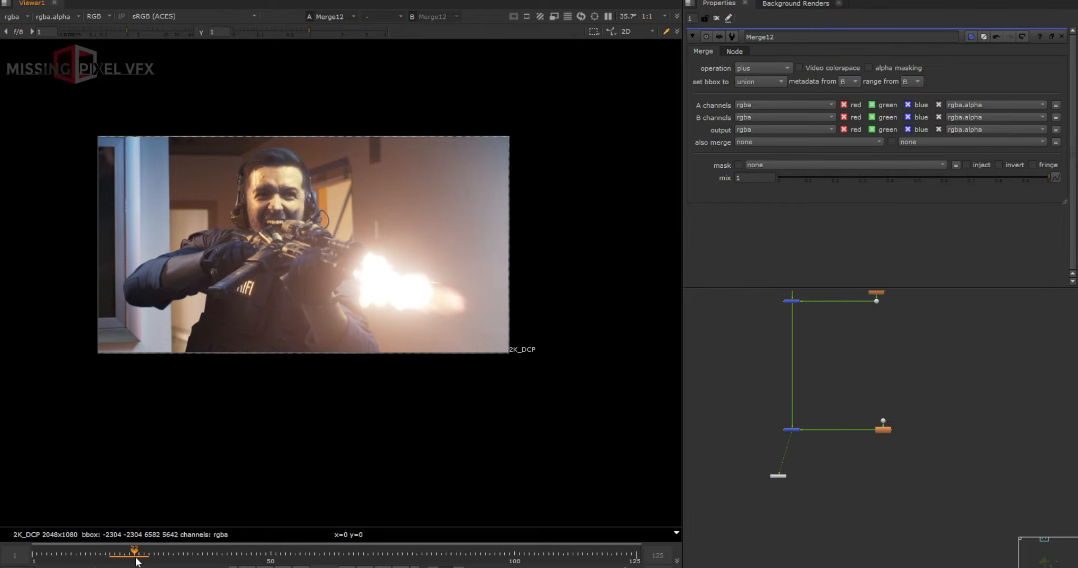
scroll(322, 259, "up", 1)
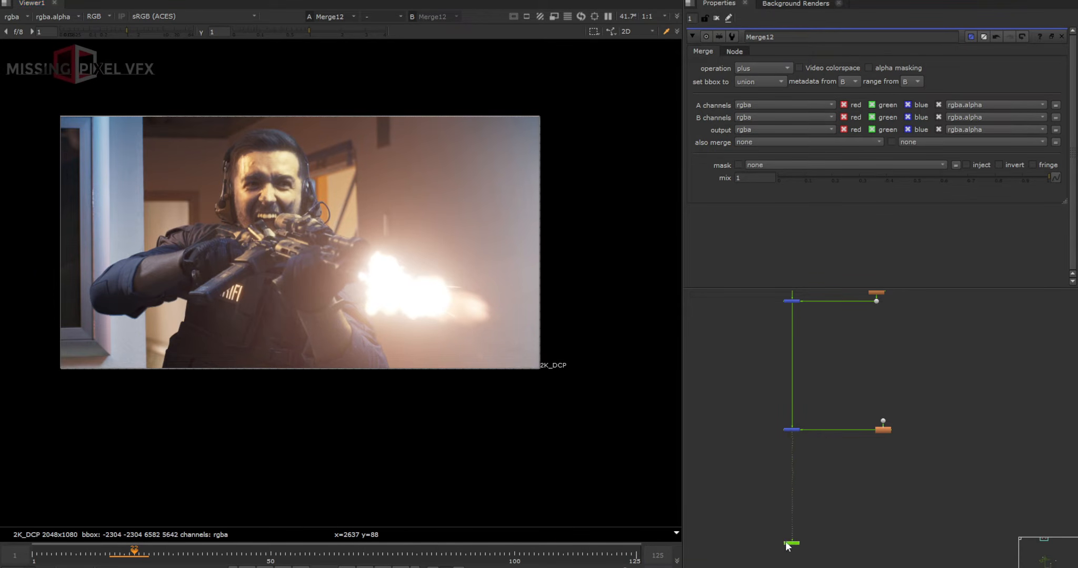
Step: Copy the Multiply1 node below Merge3 and paste it under a dot in the free area below the Merge12 branch
left_click(915, 490)
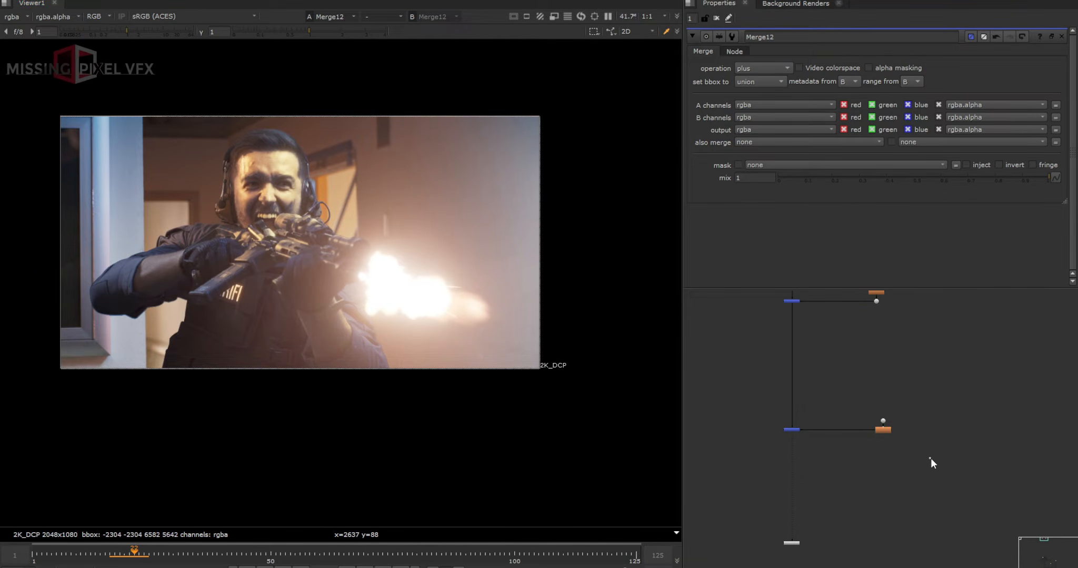
scroll(930, 457, "up", 3)
left_click_drag(930, 458, 842, 400)
scroll(904, 485, "down", 5)
scroll(904, 441, "up", 5)
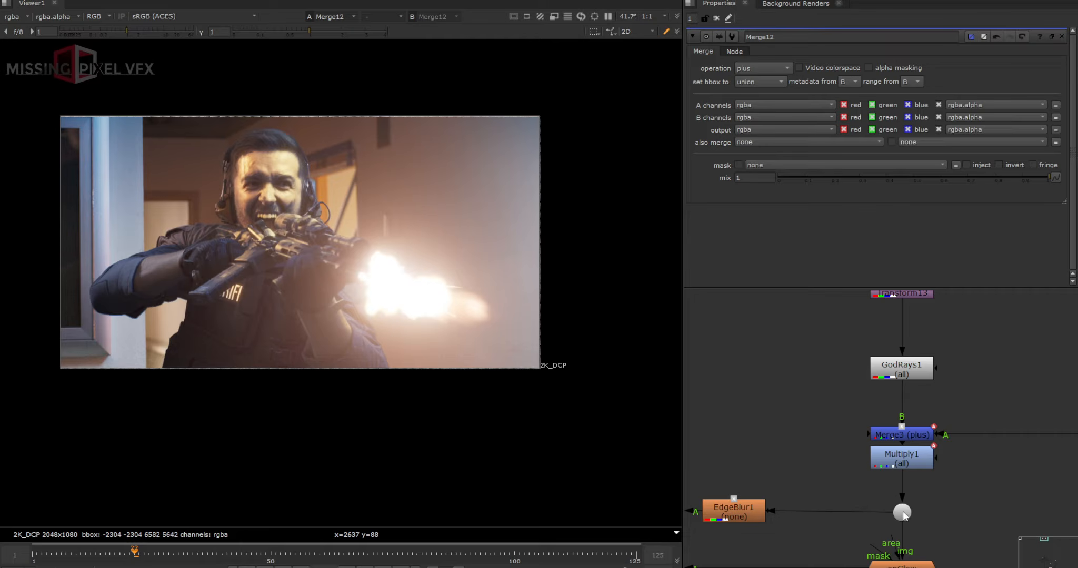
middle_click_drag(911, 373, 858, 379)
scroll(870, 312, "down", 3)
scroll(859, 379, "up", 3)
left_click(867, 419)
scroll(866, 425, "down", 7)
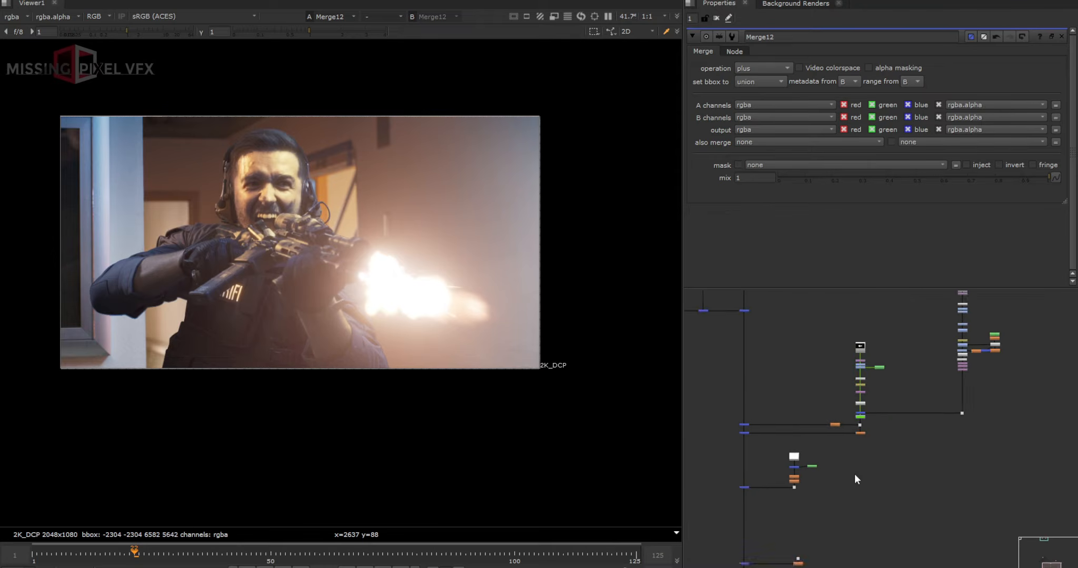
middle_click_drag(853, 490, 855, 316)
scroll(840, 410, "up", 5)
scroll(827, 403, "up", 3)
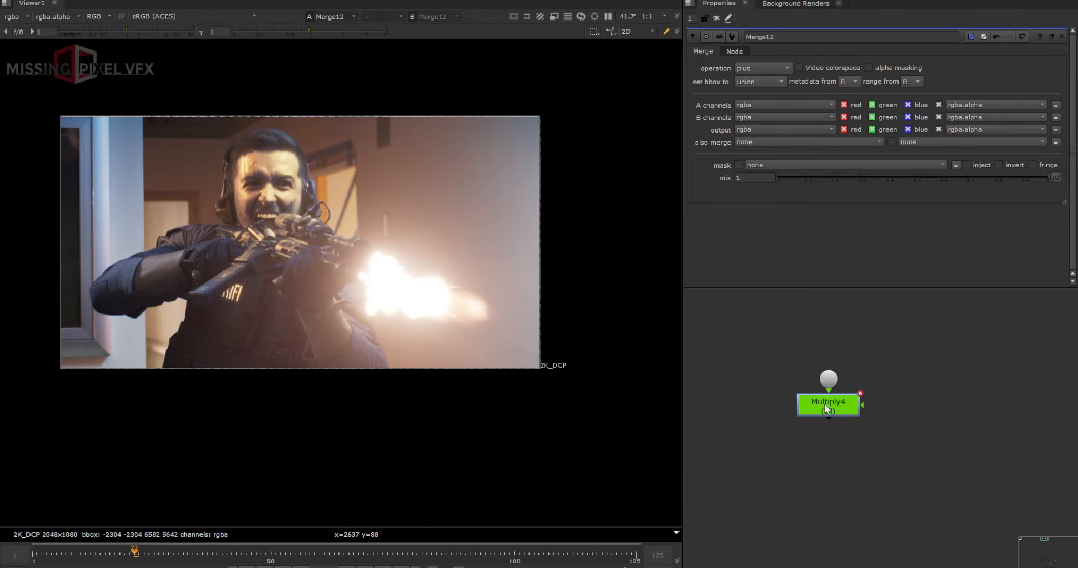
Step: View Multiply4 at frame 22 and add a Keyer node below it
double_click(825, 404)
key("1")
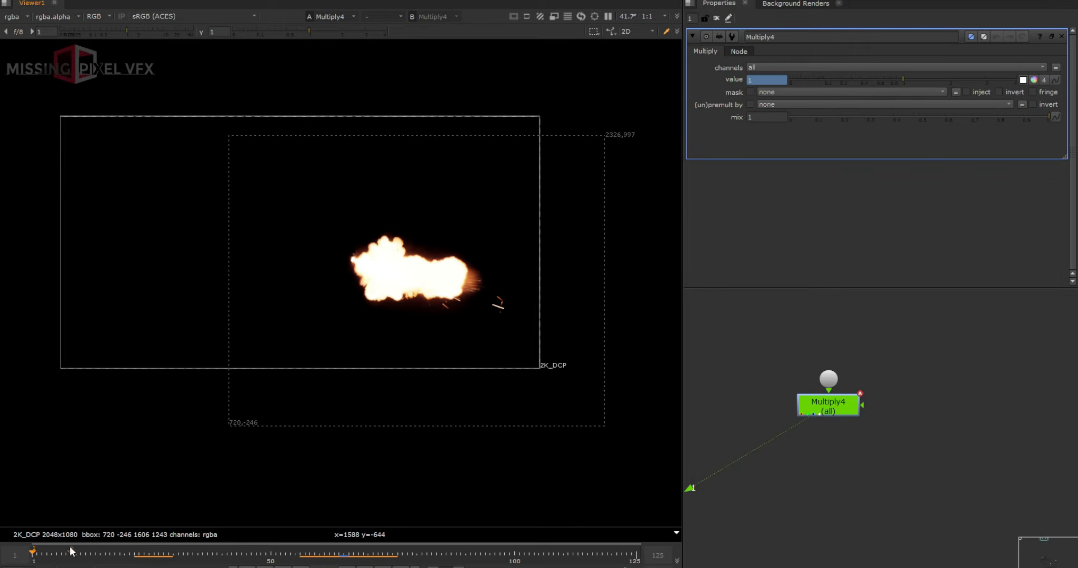
left_click_drag(140, 561, 137, 558)
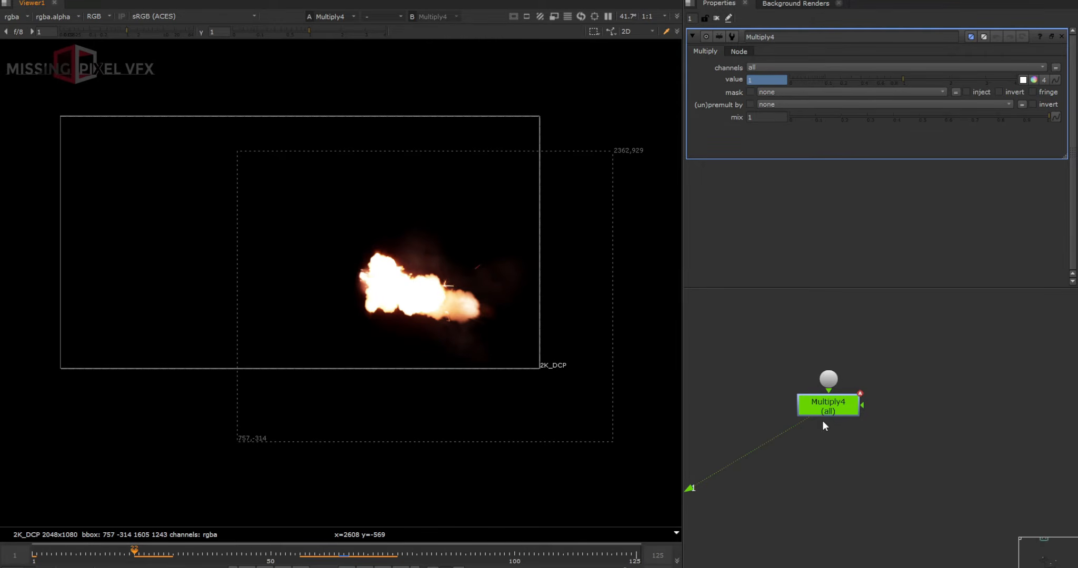
key("Tab")
type("key")
key("Return")
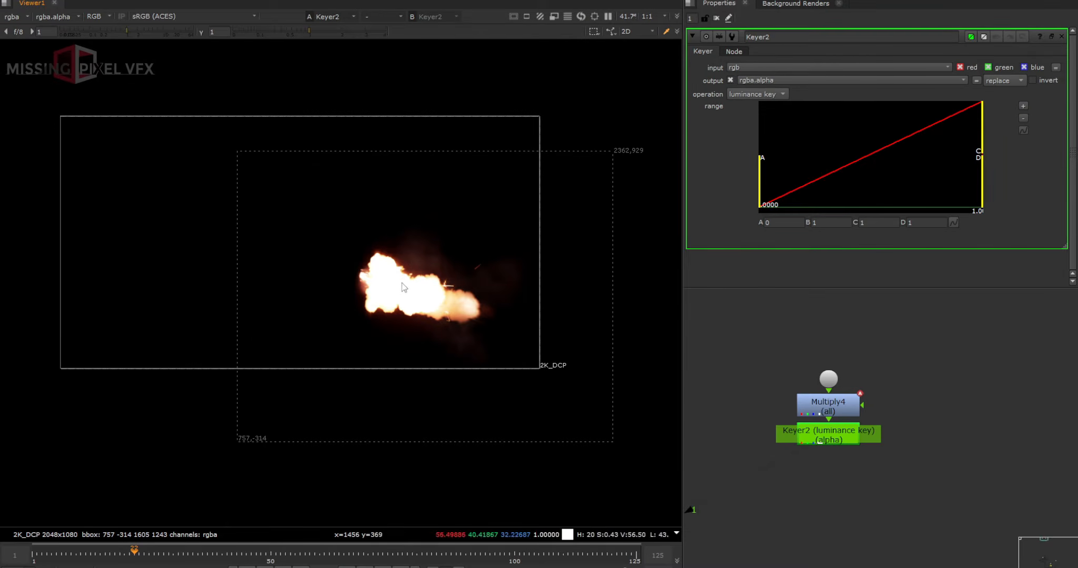
Step: Show the alpha and tighten Keyer2's luminance range to about A 0.185 and B 0.24, then check a neighbouring frame
key("a")
left_click_drag(974, 137, 855, 136)
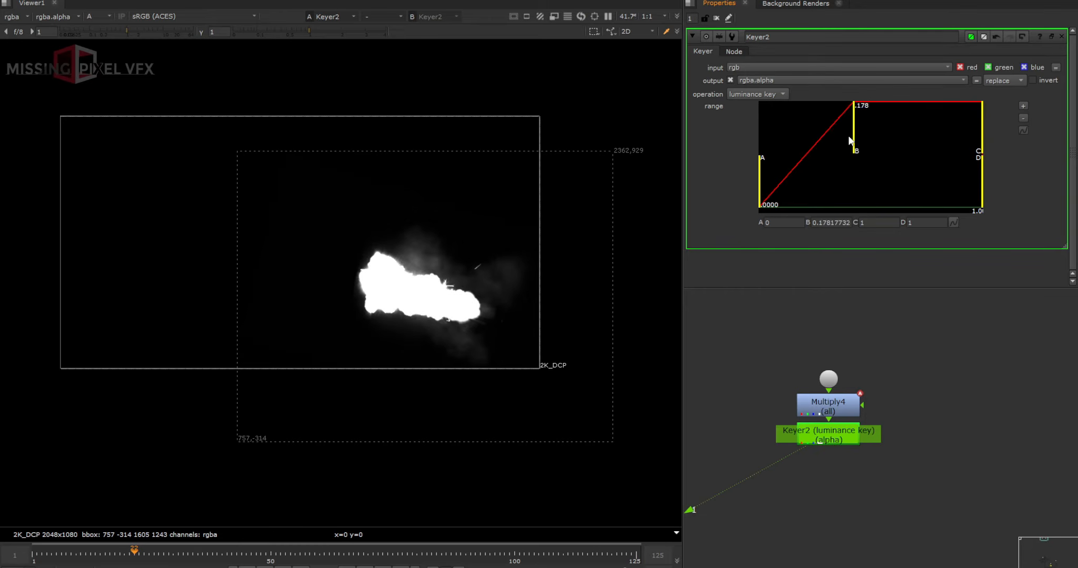
left_click_drag(766, 157, 858, 166)
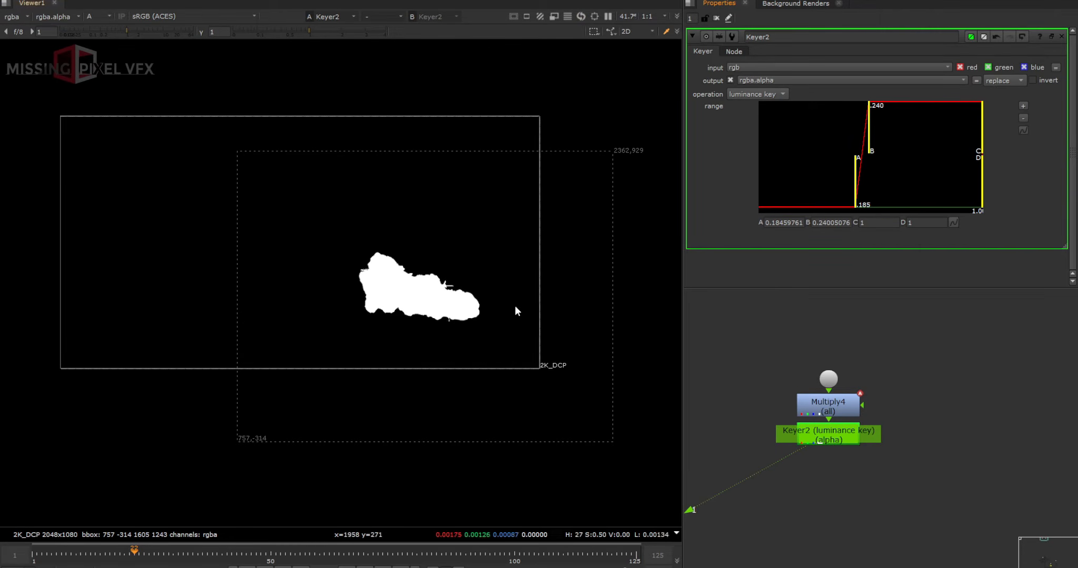
key("Right")
key("Left")
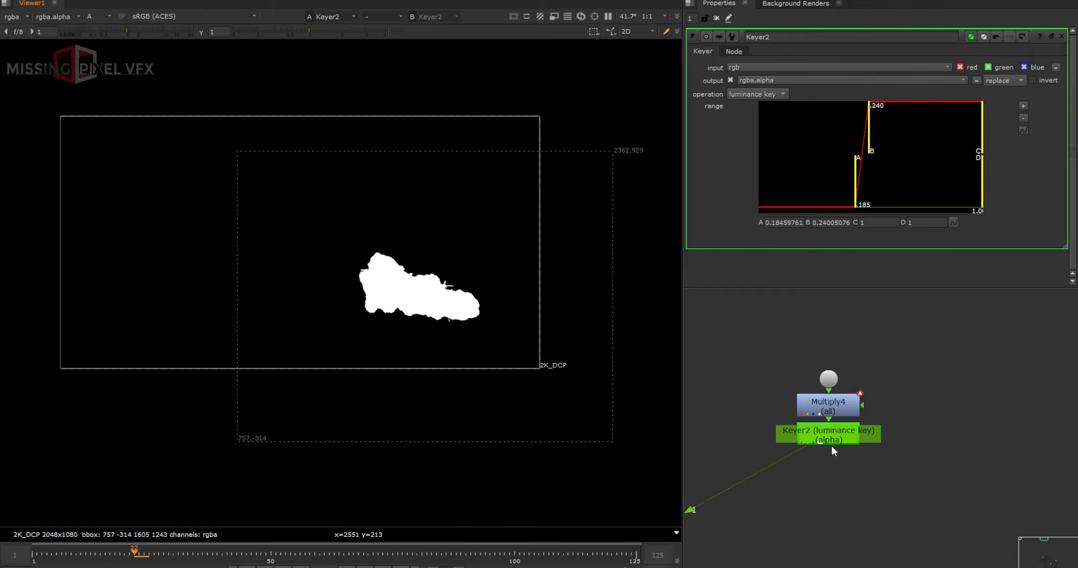
Step: Add an Erode node below Keyer2 and set its channels to rgba
key("Tab")
type("erode")
key("Return")
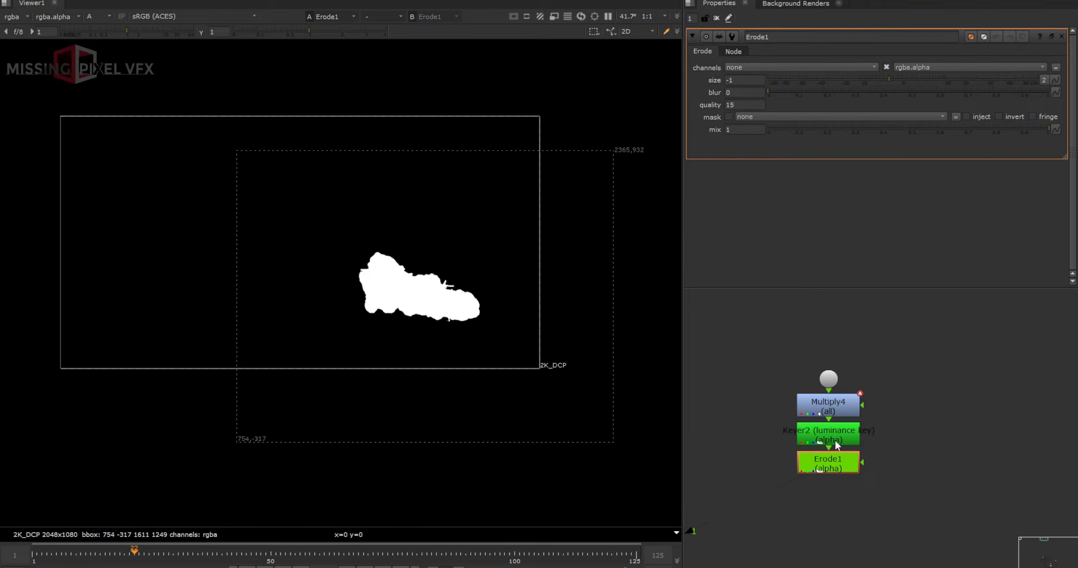
left_click(750, 67)
left_click(755, 105)
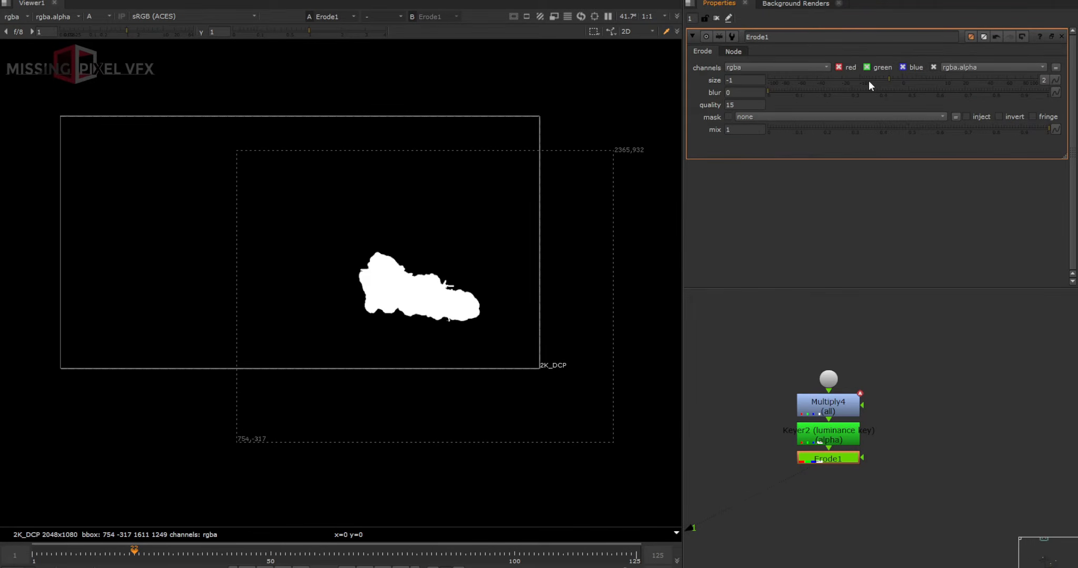
Step: Set Erode1's size to about 66 so the flash matte shrinks to a small core
left_click(950, 80)
left_click_drag(960, 79, 986, 81)
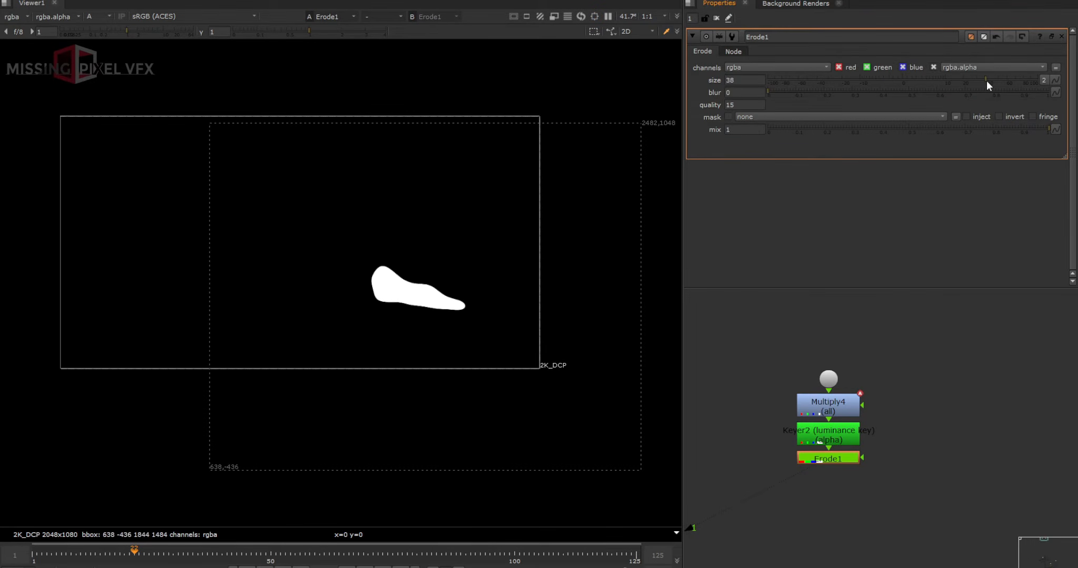
key("Left")
key("Left")
key("Up")
key("Up")
key("Up")
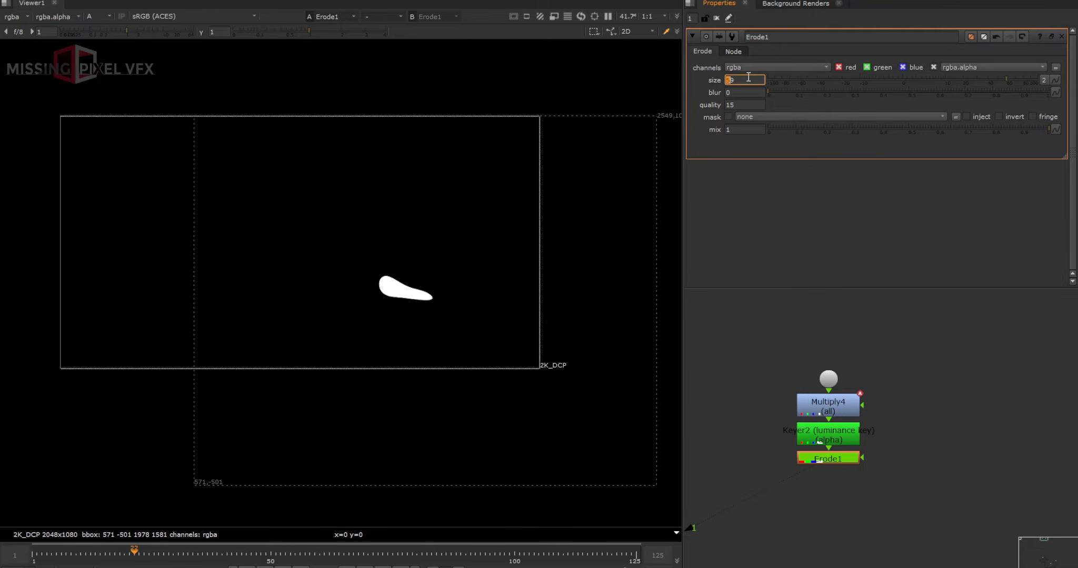
left_click(887, 470)
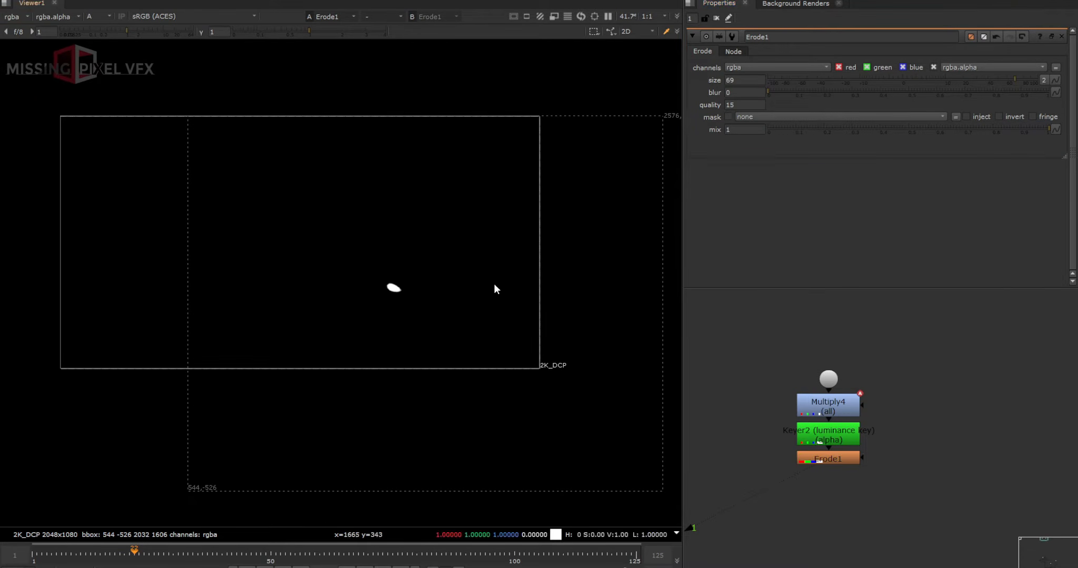
left_click(731, 81)
key("Down")
key("Down")
key("Down")
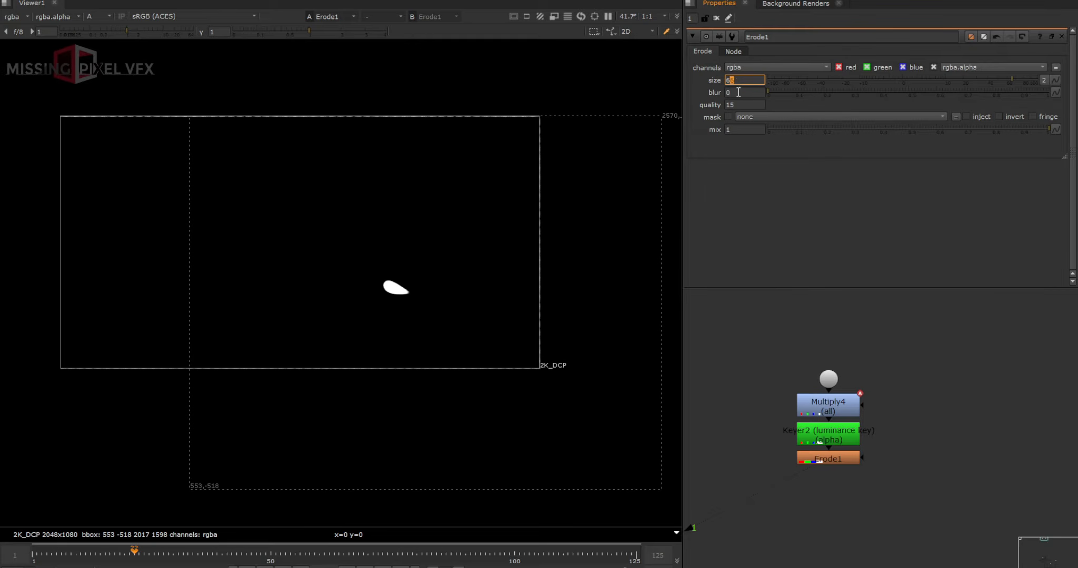
Step: Merge Erode1 as A with Multiply4 as B, route B through a dot, and set the operation to mask
left_click(843, 458)
key("m")
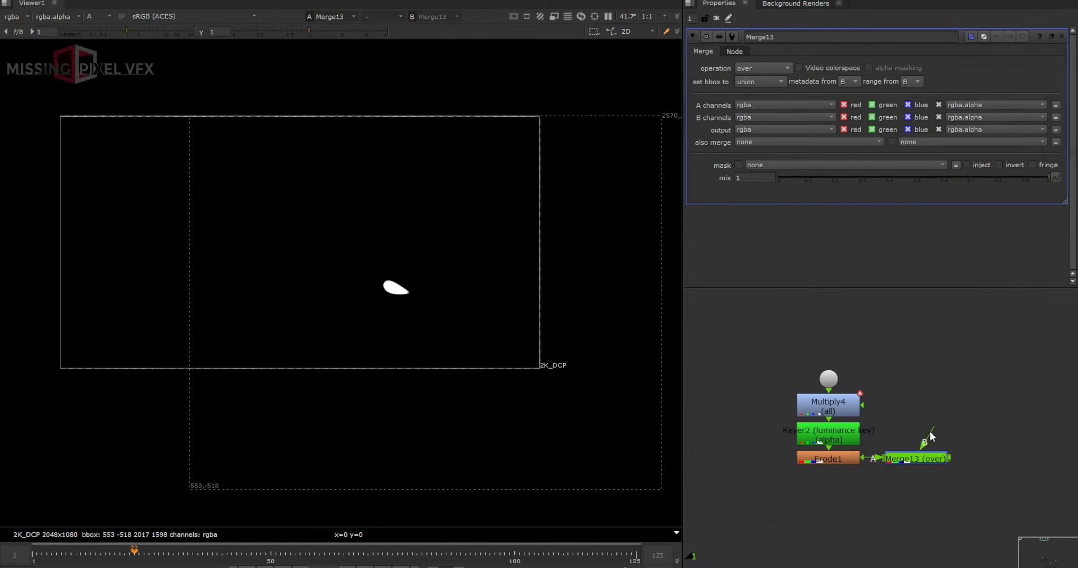
left_click_drag(927, 433, 827, 405)
left_click_drag(876, 432, 906, 410, "ctrl")
left_click(762, 68)
left_click(757, 159)
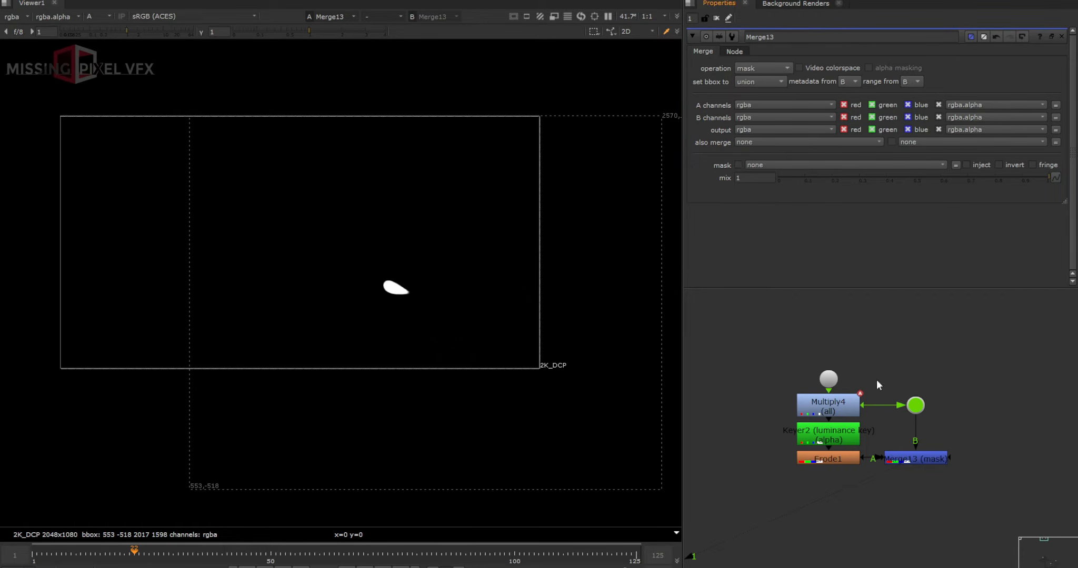
Step: View Erode1, the dot beside Multiply4 in RGB, and Merge13 in turn to check the masked flash core
left_click(828, 460)
key("1")
left_click(916, 405)
key("1")
key("a")
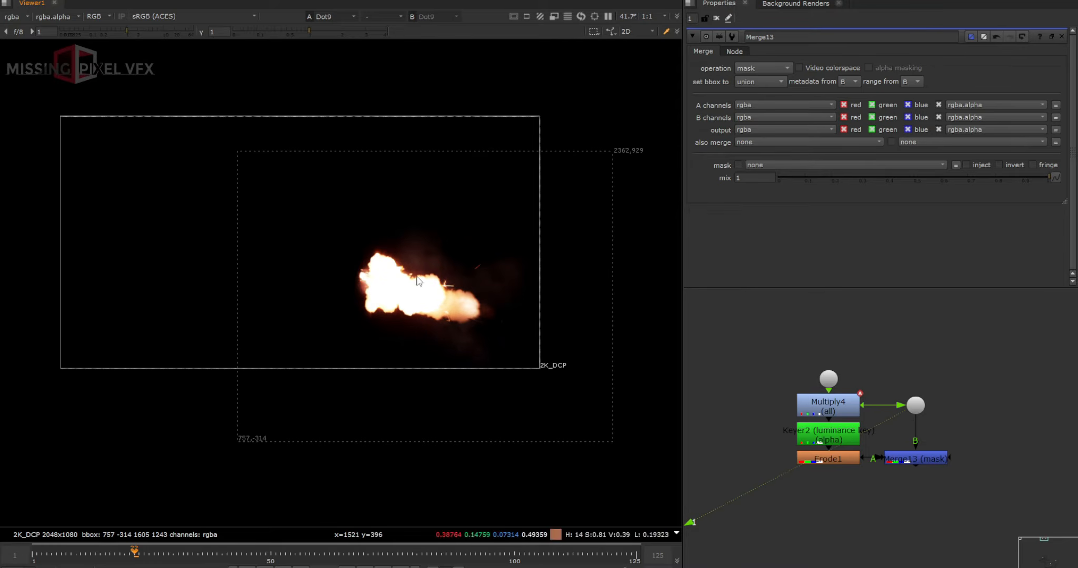
left_click(908, 461)
key("1")
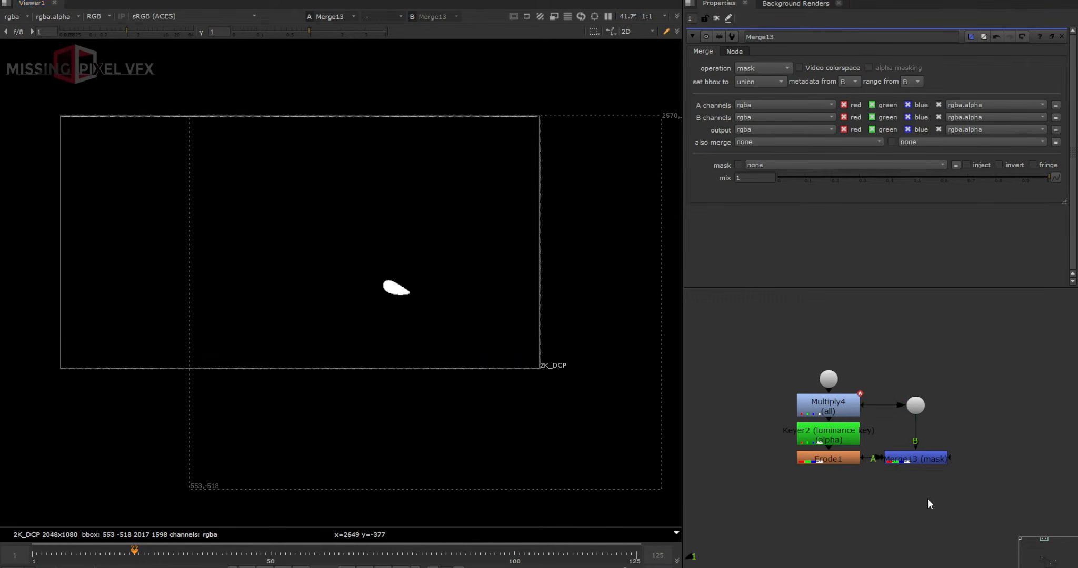
Step: Add a Blur node below Merge13 with a width of 1000 and a height of 0
scroll(926, 496, "up", 3)
key("b")
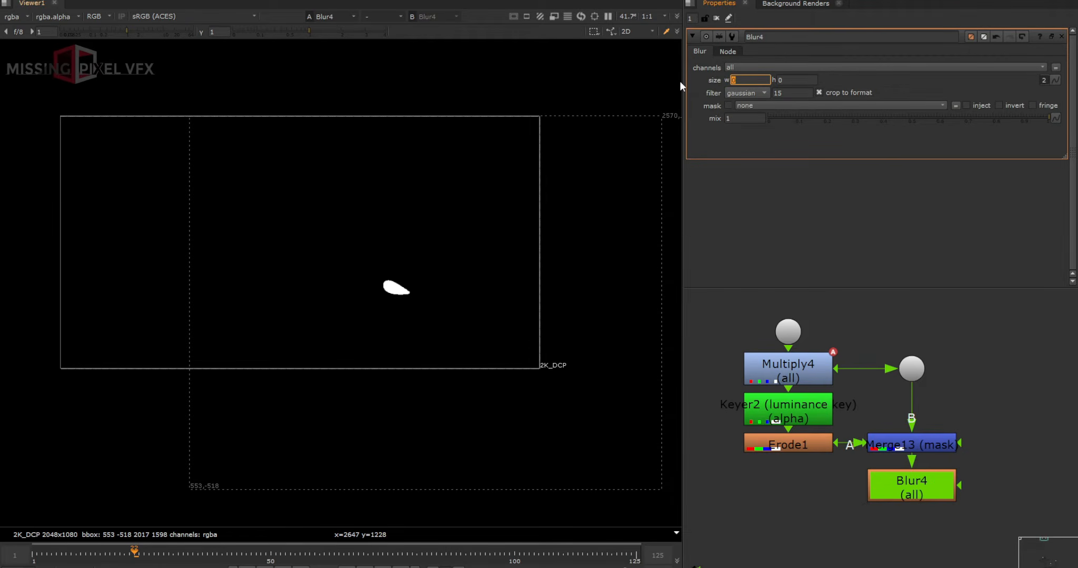
type("1000")
key("Return")
Step: Merge Blur4 into the main pipe below the blurred glow merge, using operation plus and mix 0.035
key("m")
scroll(947, 502, "down", 3)
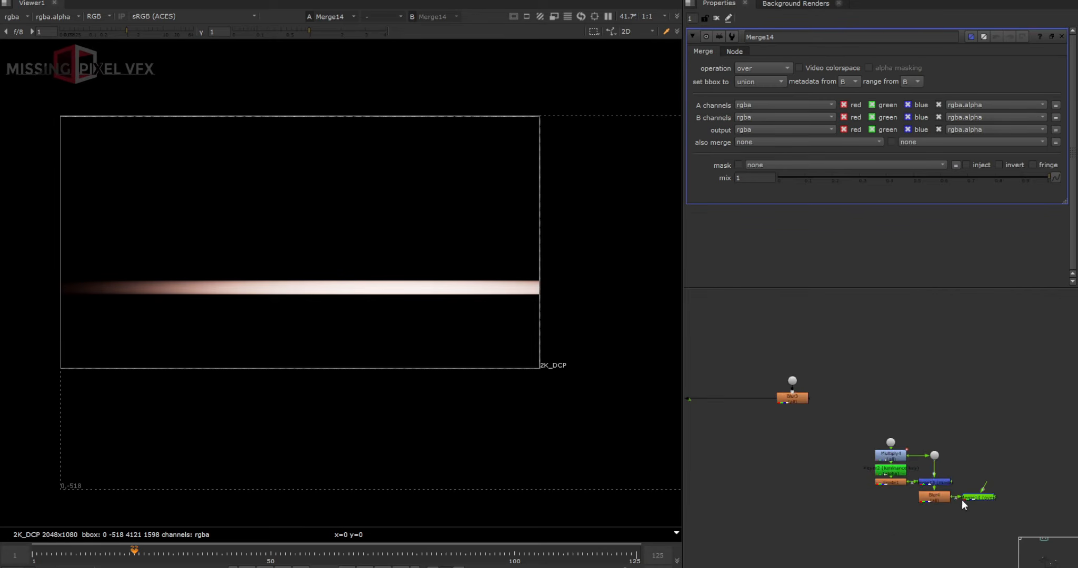
left_click_drag(961, 500, 774, 492)
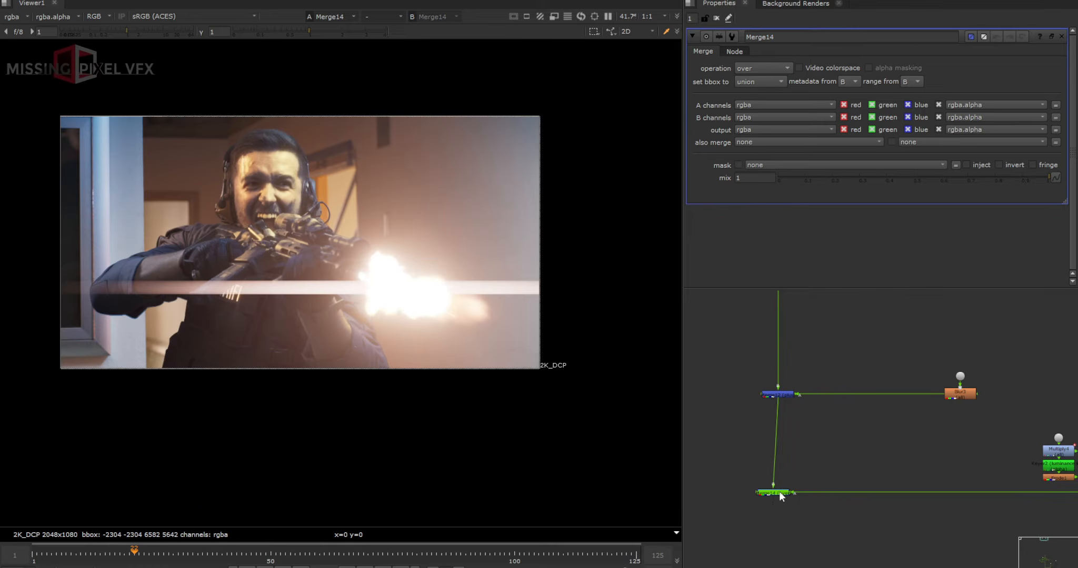
left_click(763, 69)
left_click(765, 272)
left_click(795, 178)
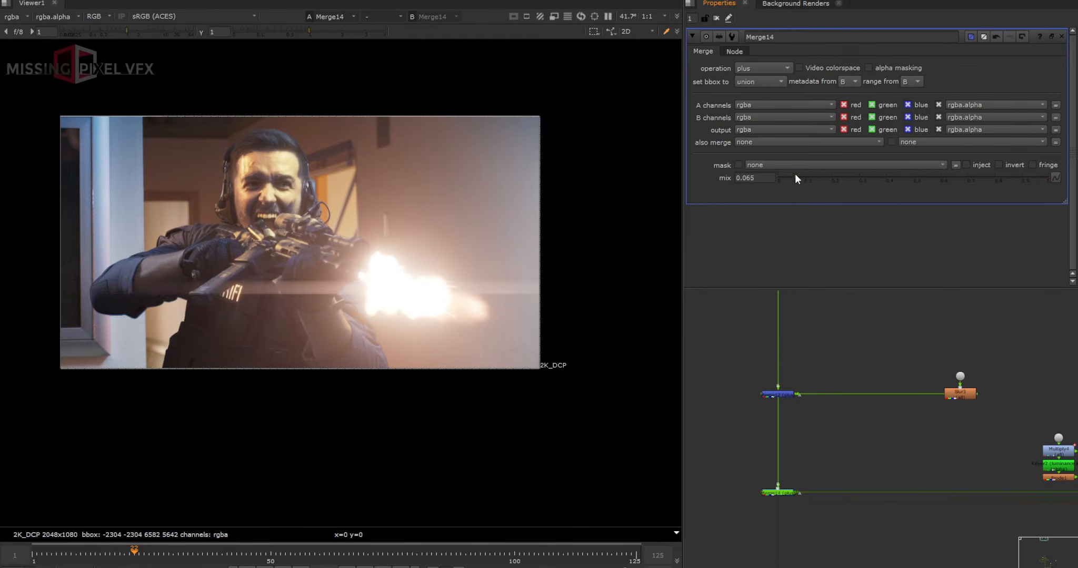
left_click_drag(795, 178, 788, 179)
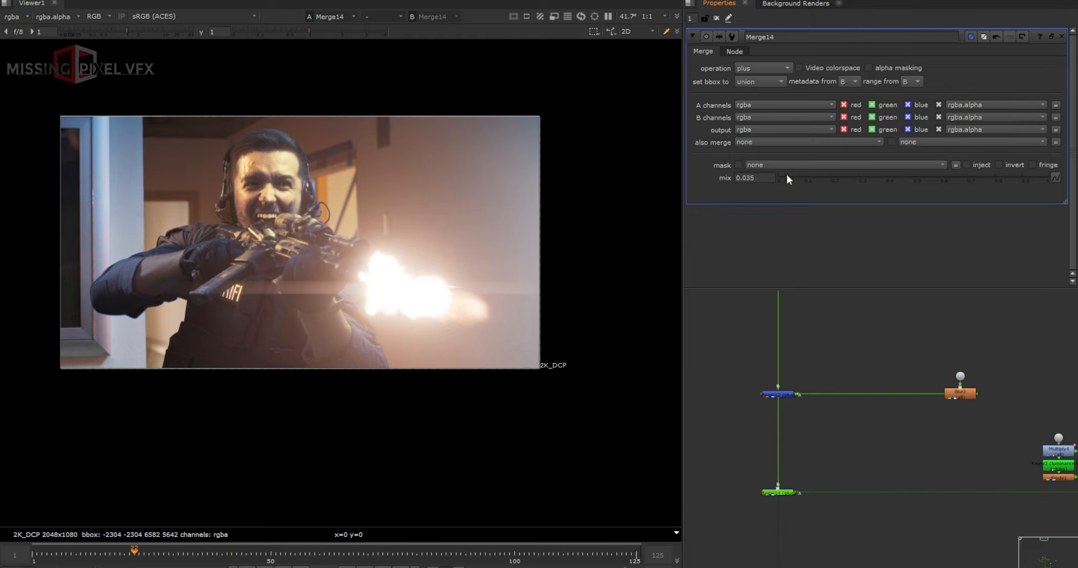
Step: Add a second Blur node below Blur4 with a size of 12.6
middle_click_drag(1071, 500, 953, 487)
scroll(953, 487, "up", 4)
left_click(1001, 478)
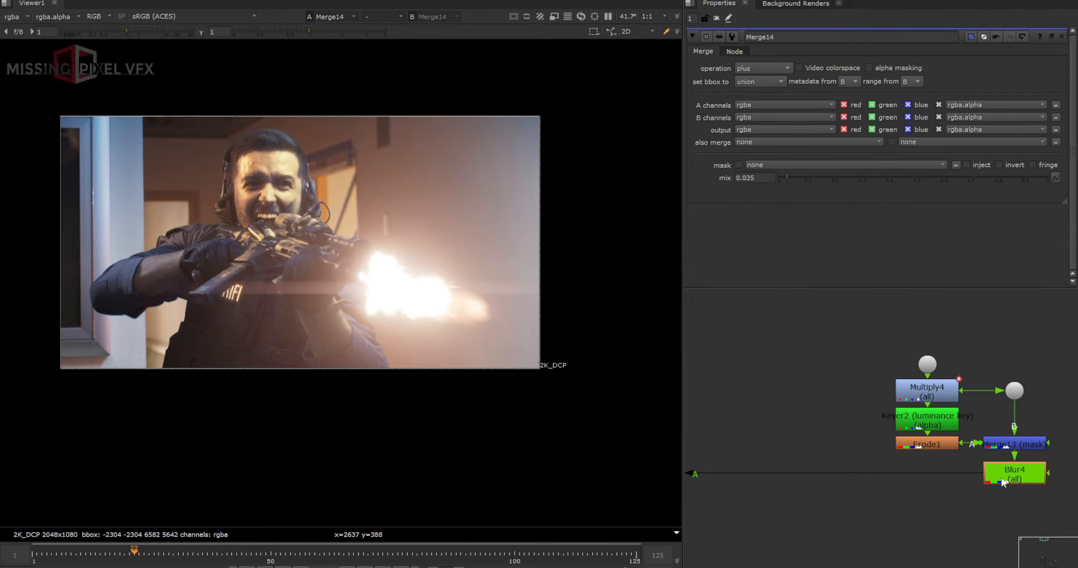
key("b")
left_click_drag(816, 79, 846, 79)
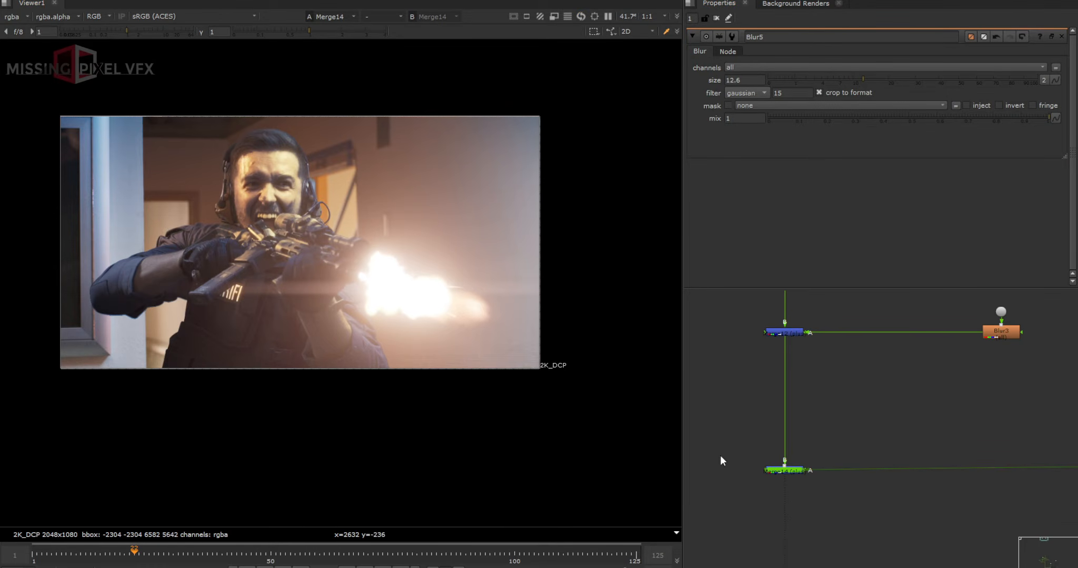
Step: Compare the shot with and without the horizontal streak merge and the blurred glow merge above it
key("d")
key("d")
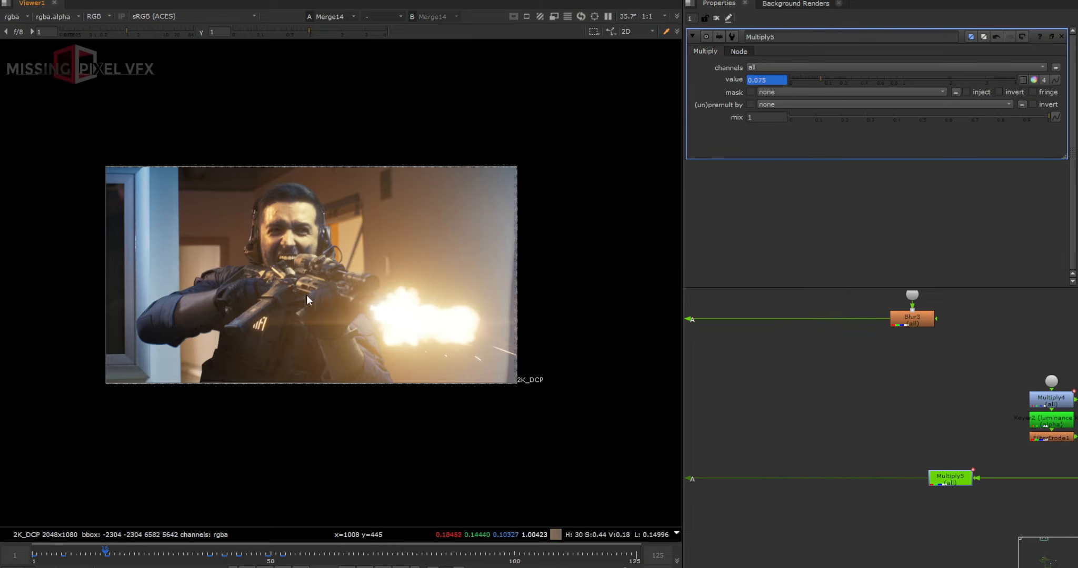
scroll(827, 477, "down", 5)
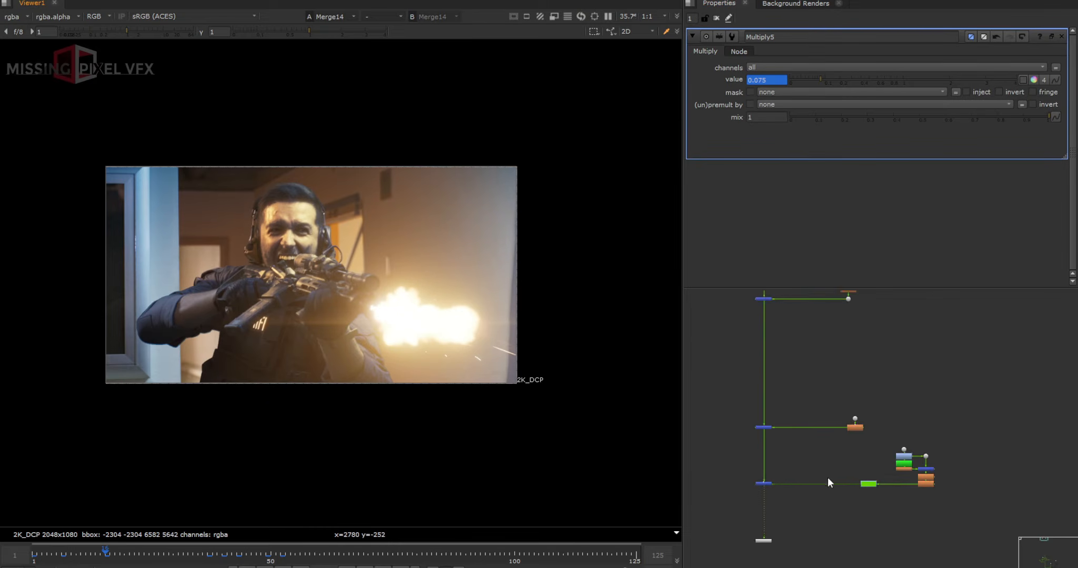
scroll(805, 493, "up", 3)
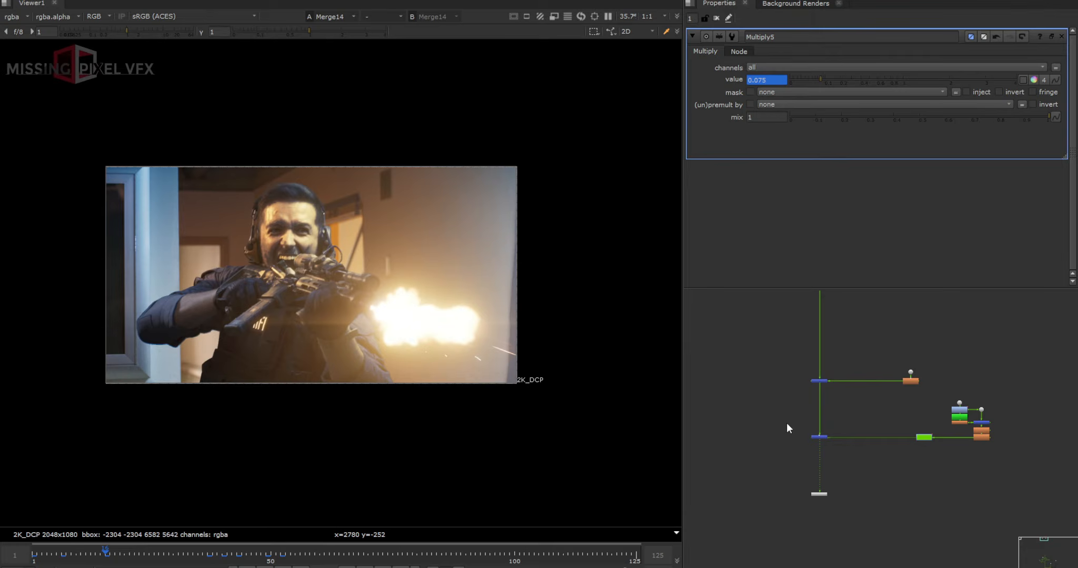
left_click_drag(786, 423, 817, 445)
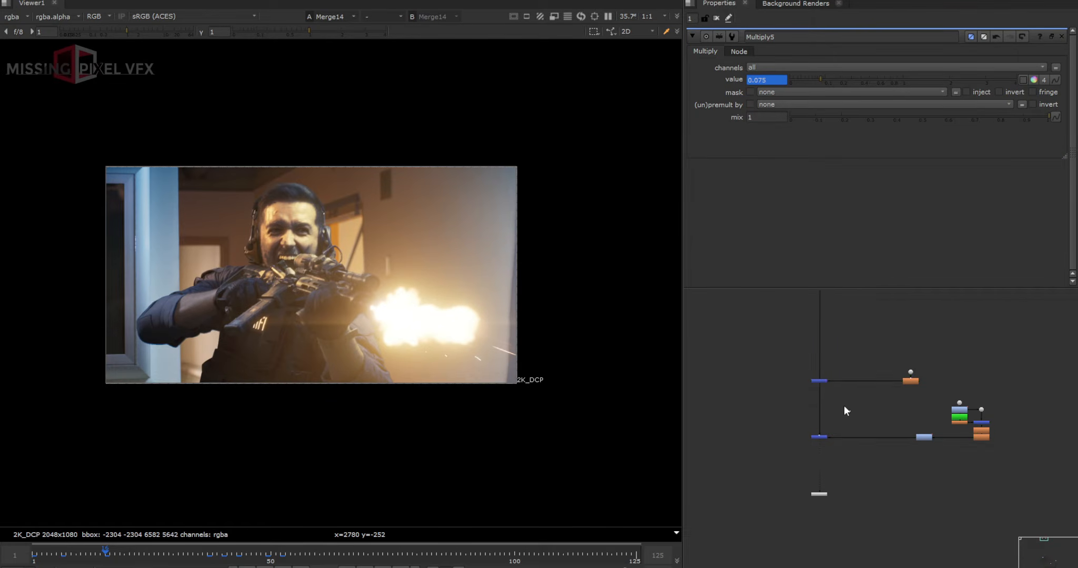
left_click_drag(784, 370, 856, 456)
key("d")
scroll(853, 455, "down", 3)
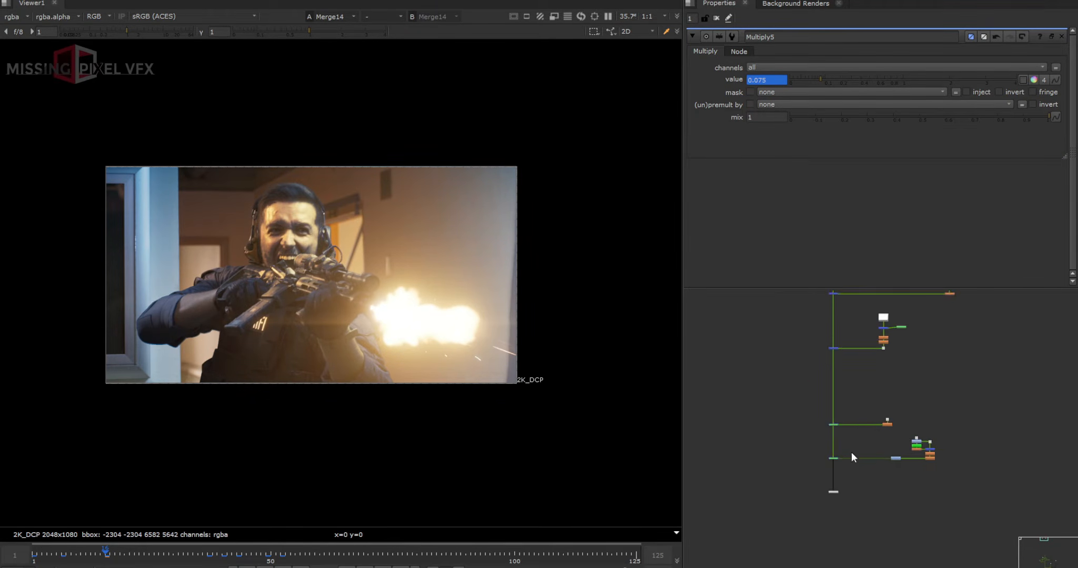
Step: Toggle the merge fed by the constant branch and inspect its effect around the muzzle flash close up
middle_click_drag(847, 337, 839, 448)
scroll(838, 447, "up", 4)
left_click_drag(841, 450, 777, 494)
key("d")
scroll(497, 361, "up", 6)
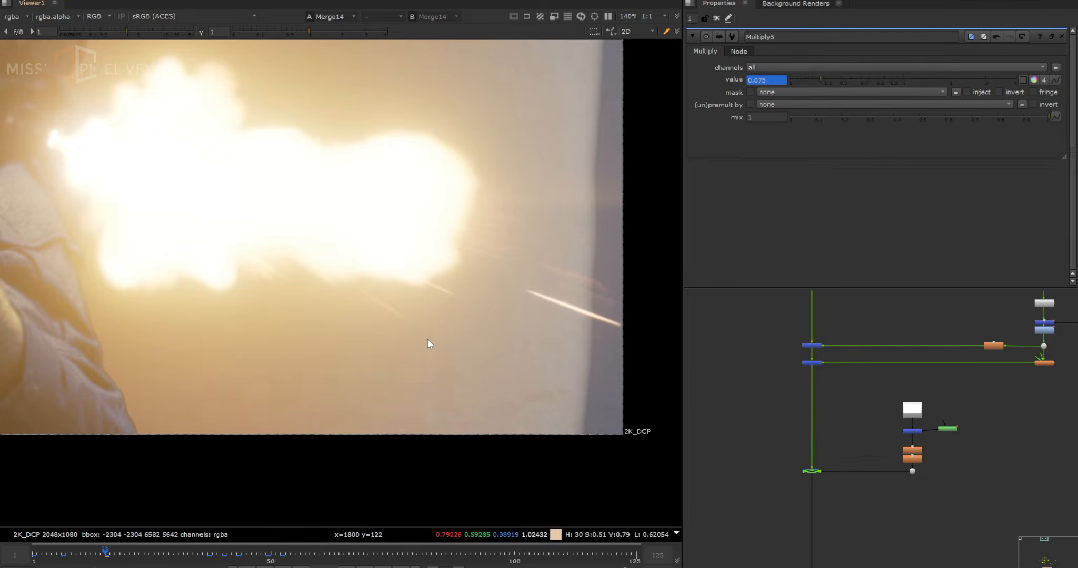
Step: Toggle the lower of the two stacked flash merges above the constant branch to compare its effect
scroll(906, 463, "up", 4)
left_click_drag(774, 402, 854, 447)
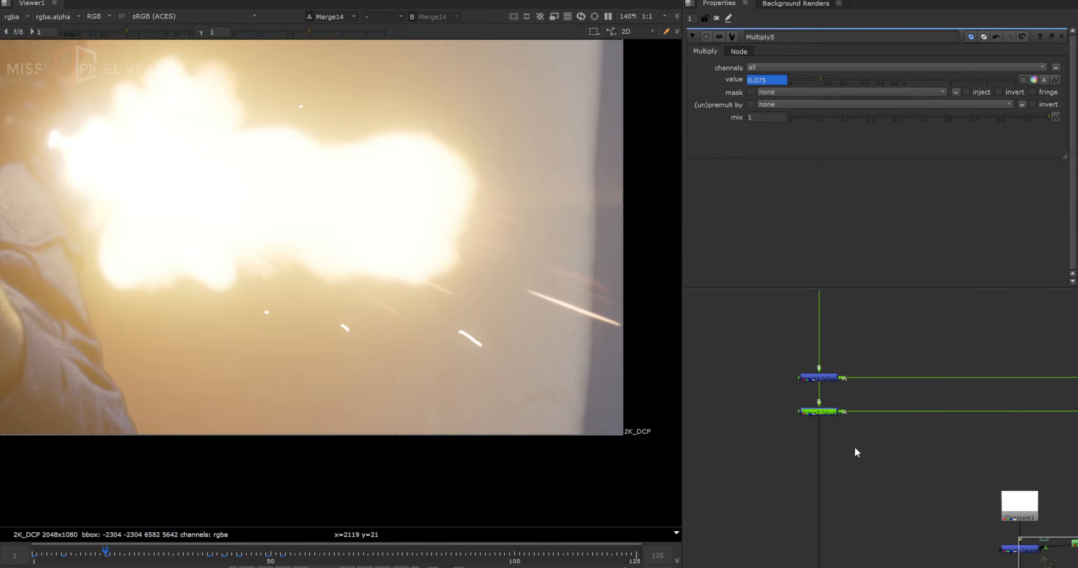
key("d")
scroll(503, 315, "down", 5)
key("d")
key("d")
key("d")
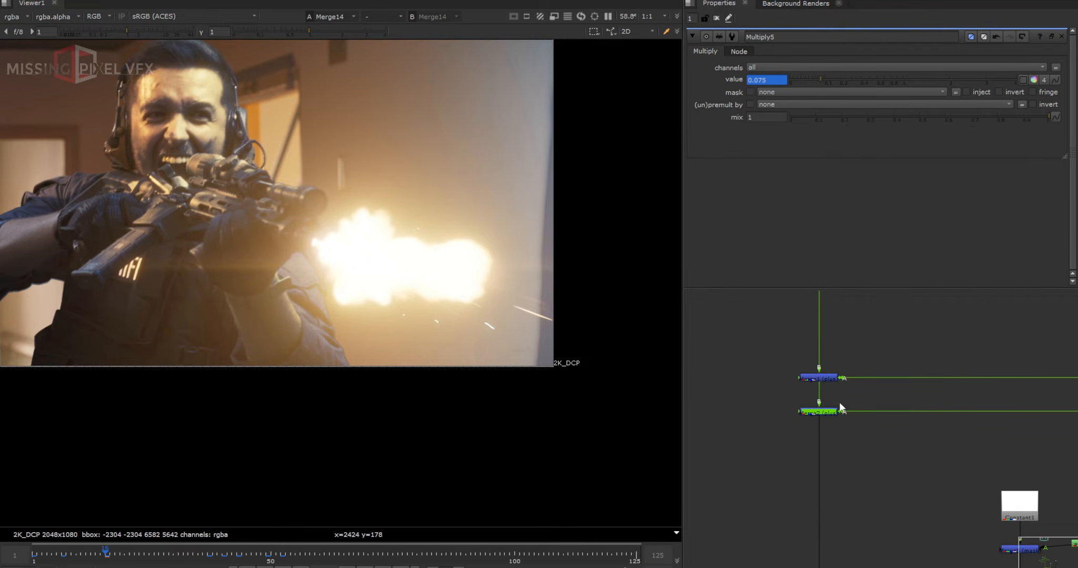
Step: Toggle the main-pipe merge that adds the interactive light and compare the lighting on the soldier's face
scroll(874, 372, "down", 4)
scroll(872, 373, "up", 4)
left_click_drag(900, 348, 782, 392)
scroll(820, 395, "down", 2)
scroll(820, 396, "down", 2)
middle_click_drag(846, 345, 854, 522)
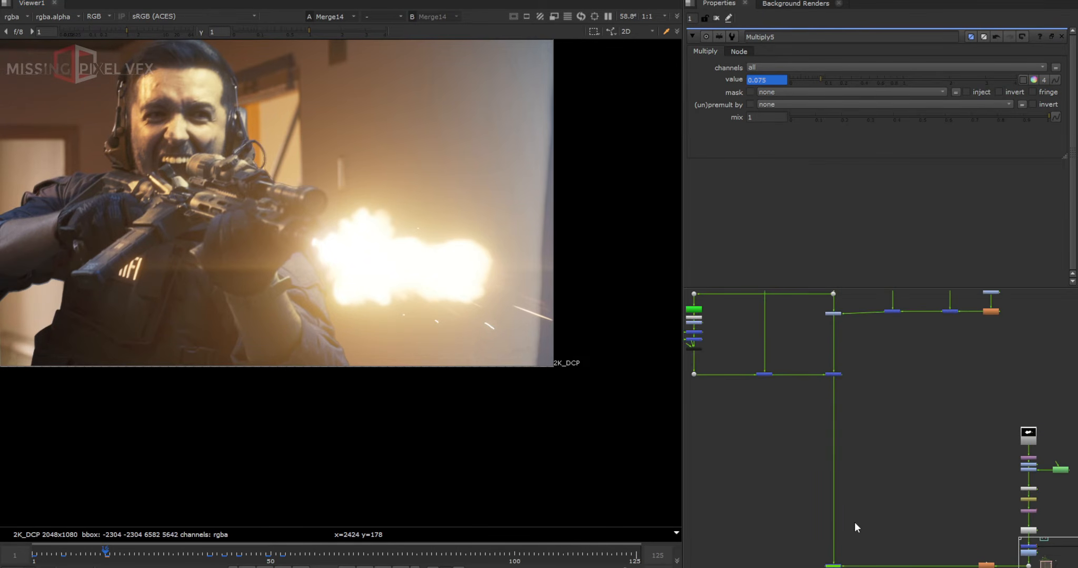
middle_click_drag(875, 358, 890, 443)
left_click_drag(890, 443, 814, 490)
key("d")
key("d")
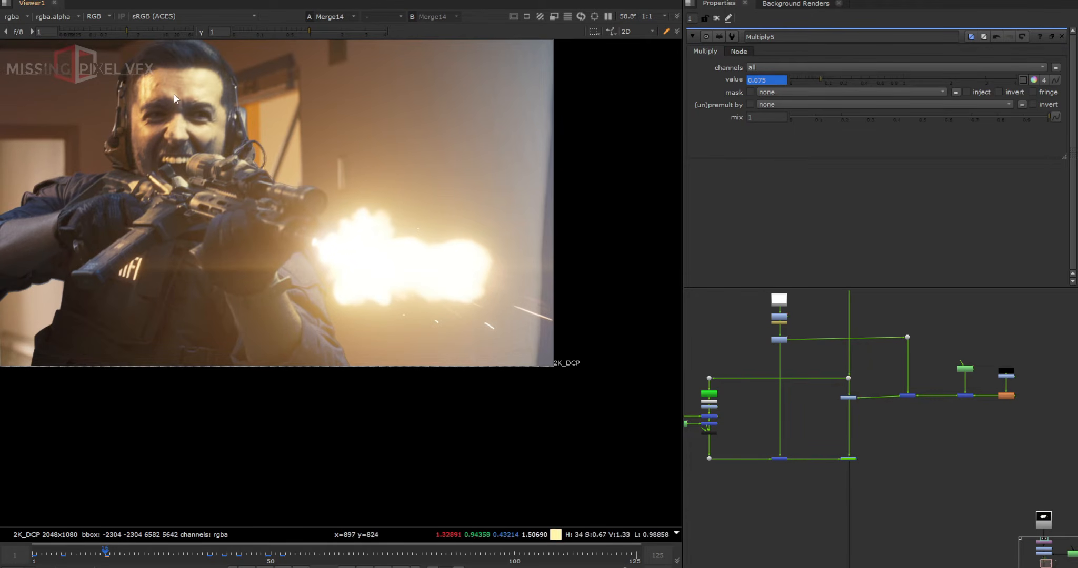
Step: Adjust Keyer1's luminance range to about A 0.11 and B 0.725
scroll(717, 412, "up", 3)
middle_click_drag(719, 411, 828, 403)
scroll(801, 369, "up", 3)
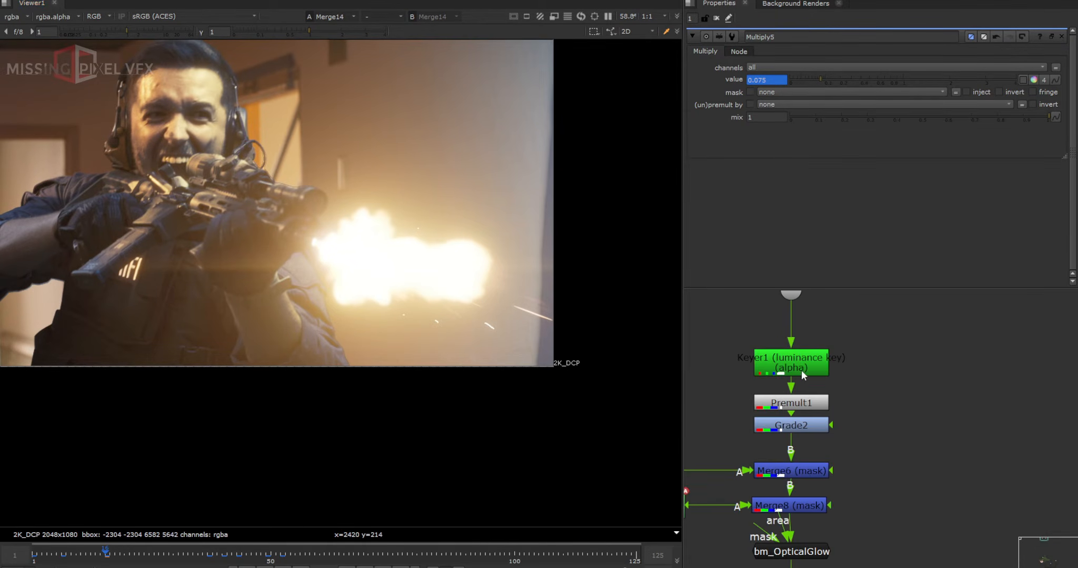
double_click(802, 366)
mouse_move(824, 179)
left_mouse_down()
mouse_move(854, 178)
mouse_move(826, 179)
mouse_move(837, 179)
left_mouse_up()
left_click_drag(896, 136, 948, 134)
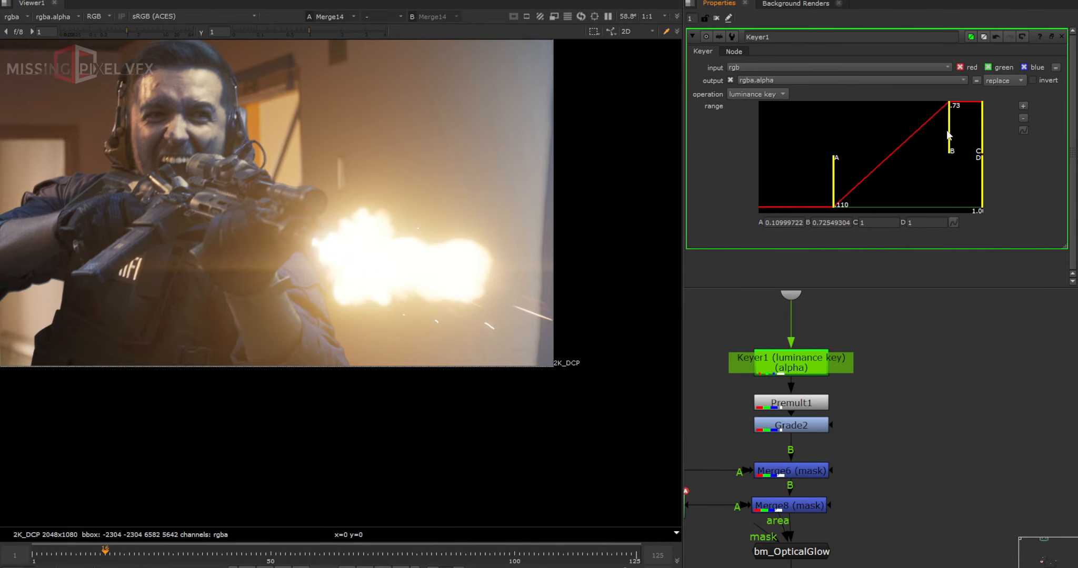
Step: Set Grade2's green gain to 2.24, gamma to 0.87 and whitepoint to 0.47
double_click(791, 427)
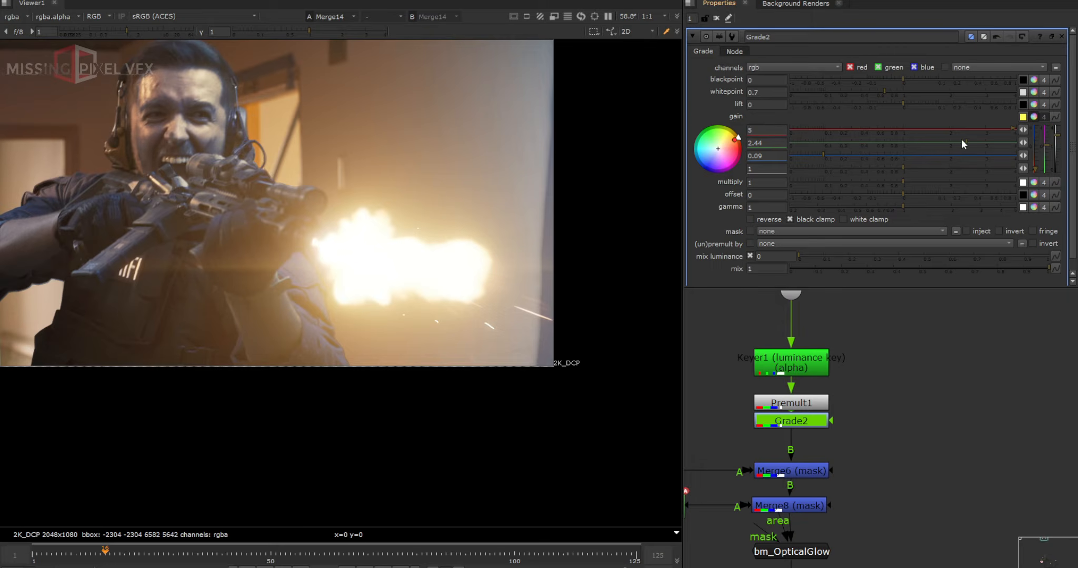
left_click(961, 138)
left_click_drag(897, 209, 887, 209)
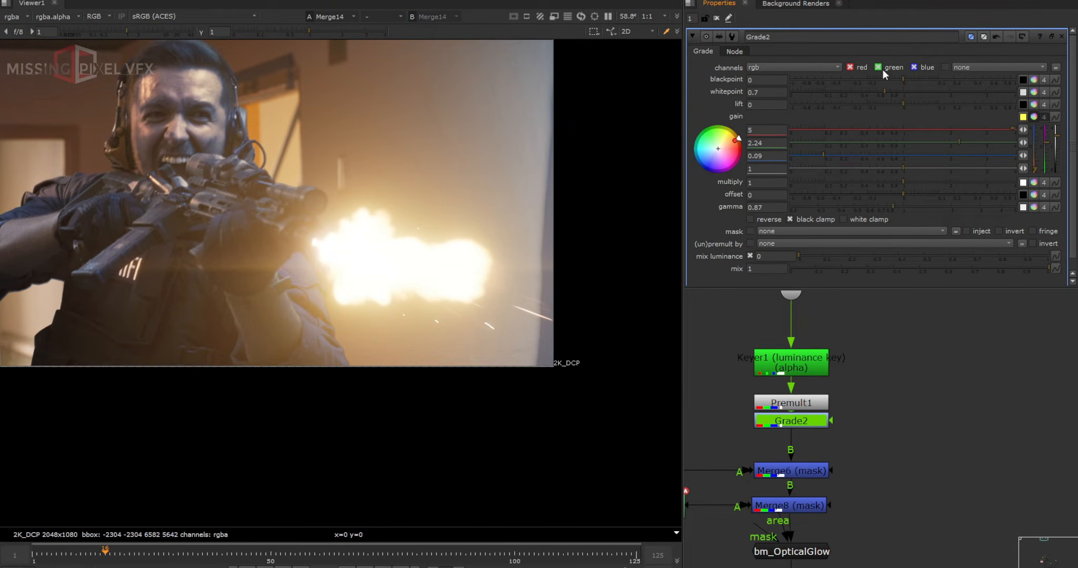
left_click_drag(883, 91, 868, 91)
Step: Examine the regraded light on the soldier and toggle the masked grade in the main pipe for comparison
scroll(200, 157, "down", 2)
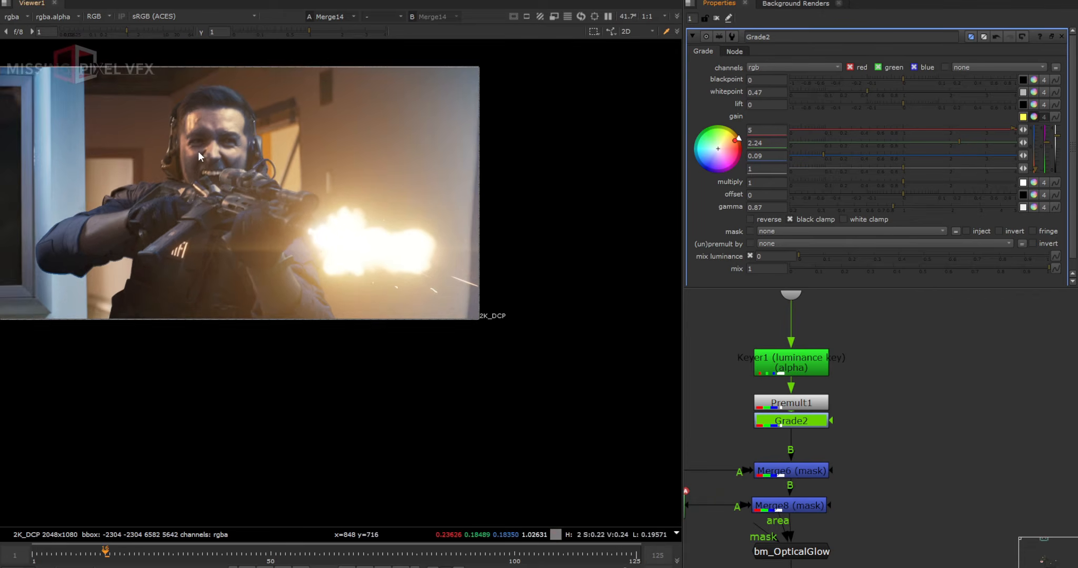
scroll(200, 156, "up", 1)
scroll(758, 468, "down", 3)
middle_click_drag(893, 399, 848, 455)
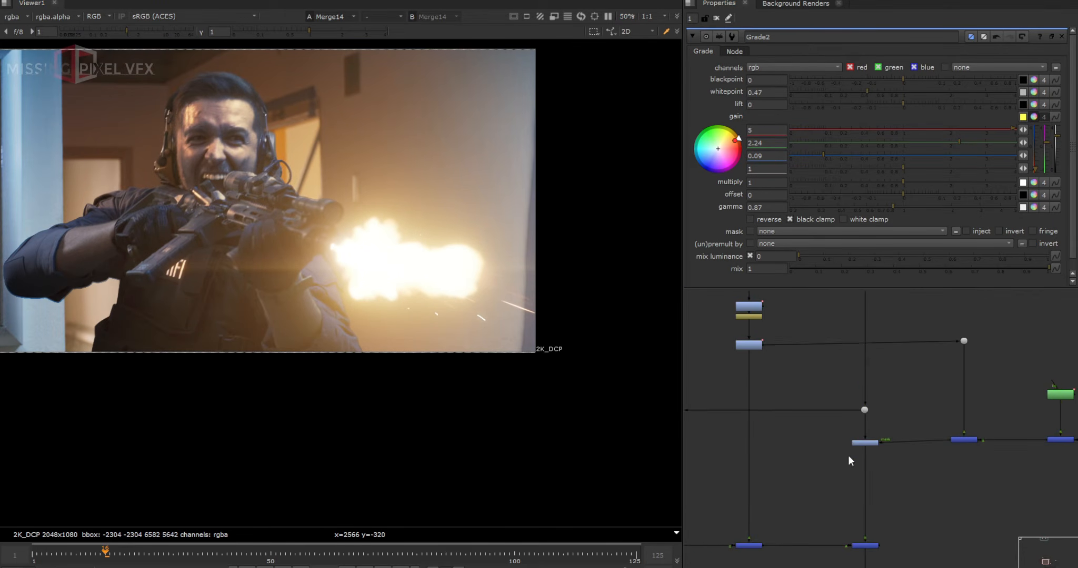
left_click(869, 443)
key("d")
scroll(473, 321, "down", 3)
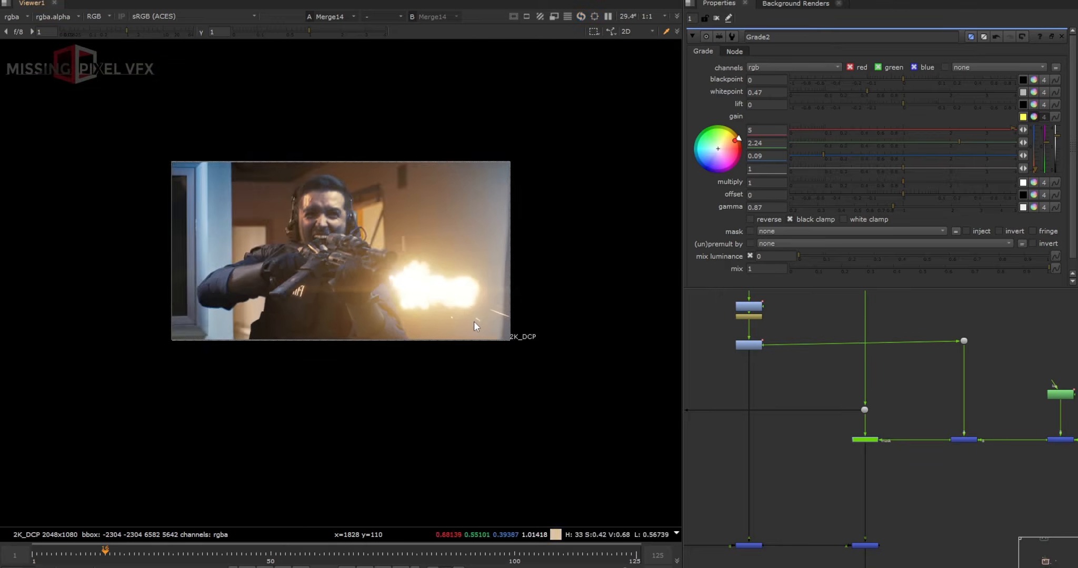
scroll(792, 439, "down", 3)
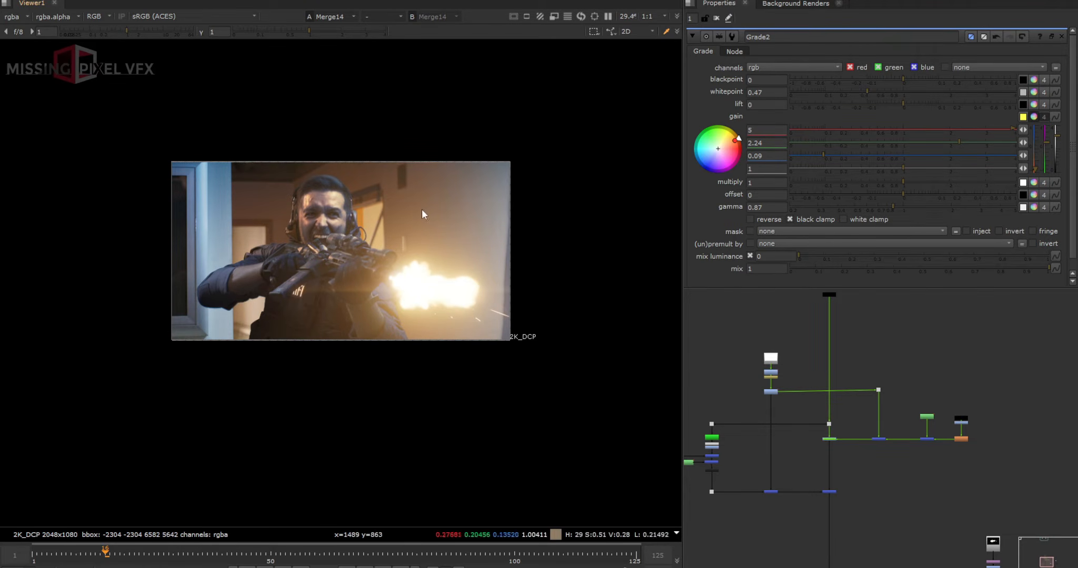
Step: View the ejected shell casings element at the green OCIO node below its Read node
scroll(771, 462, "down", 3)
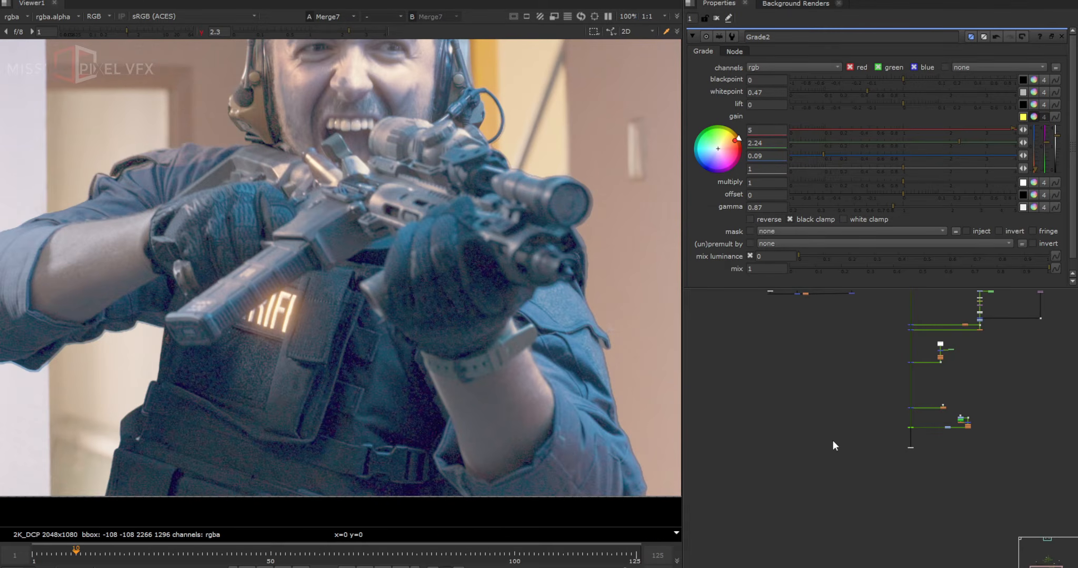
scroll(402, 290, "down", 4)
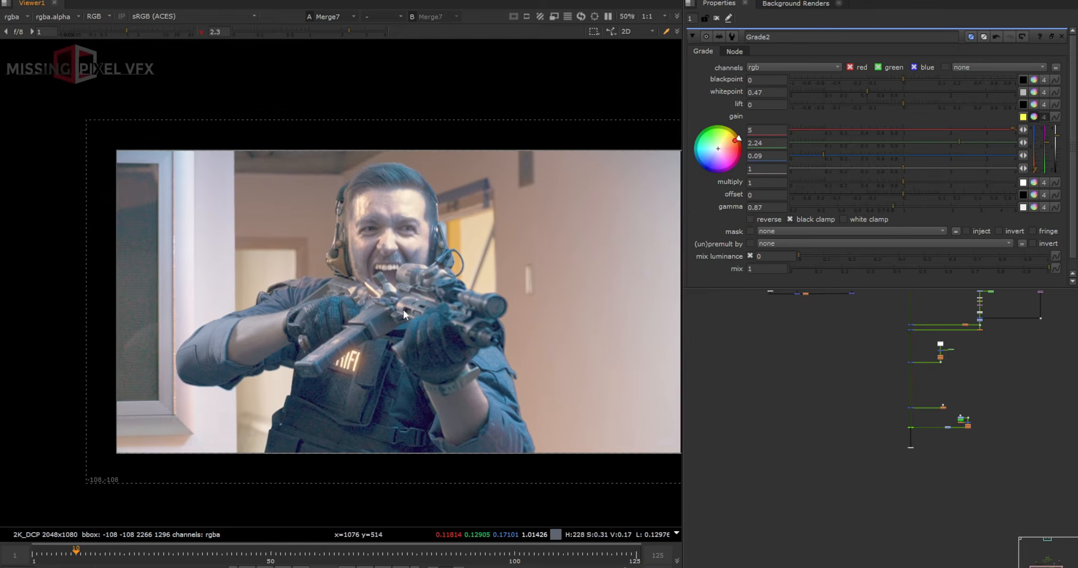
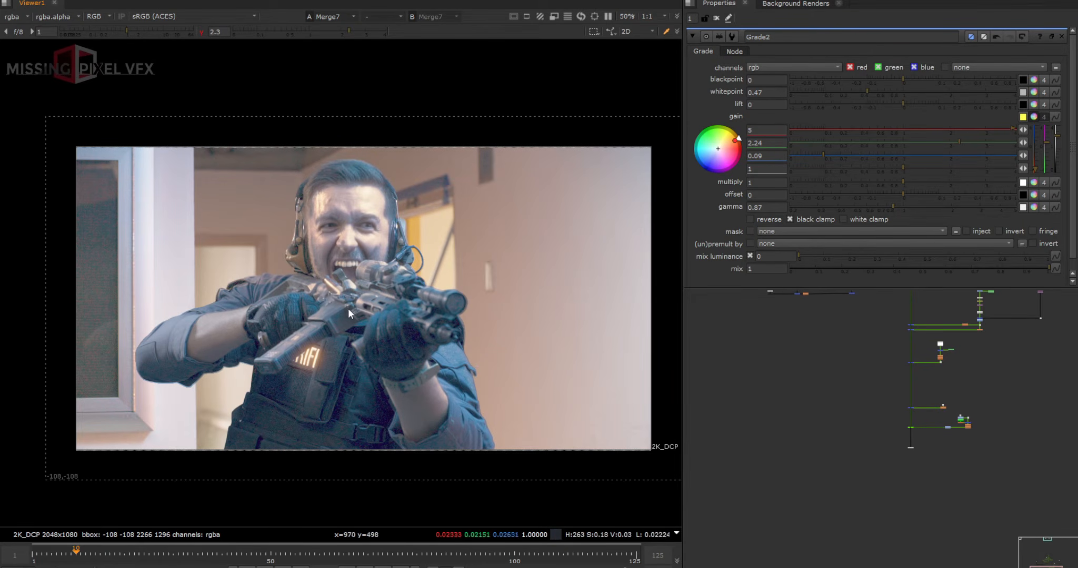
middle_click_drag(789, 310, 779, 417)
scroll(778, 417, "up", 8)
left_click(822, 482)
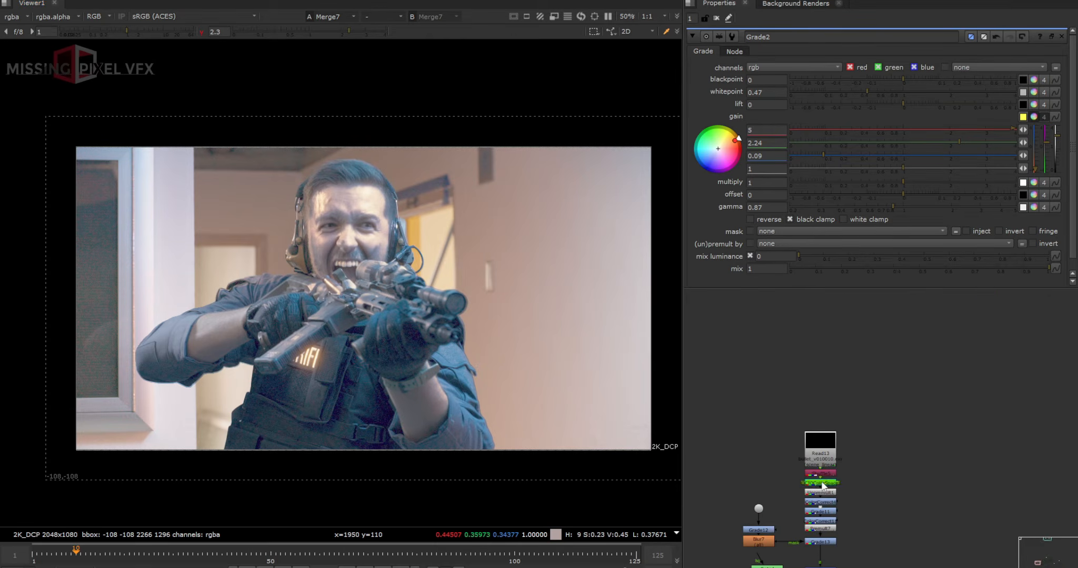
key("1")
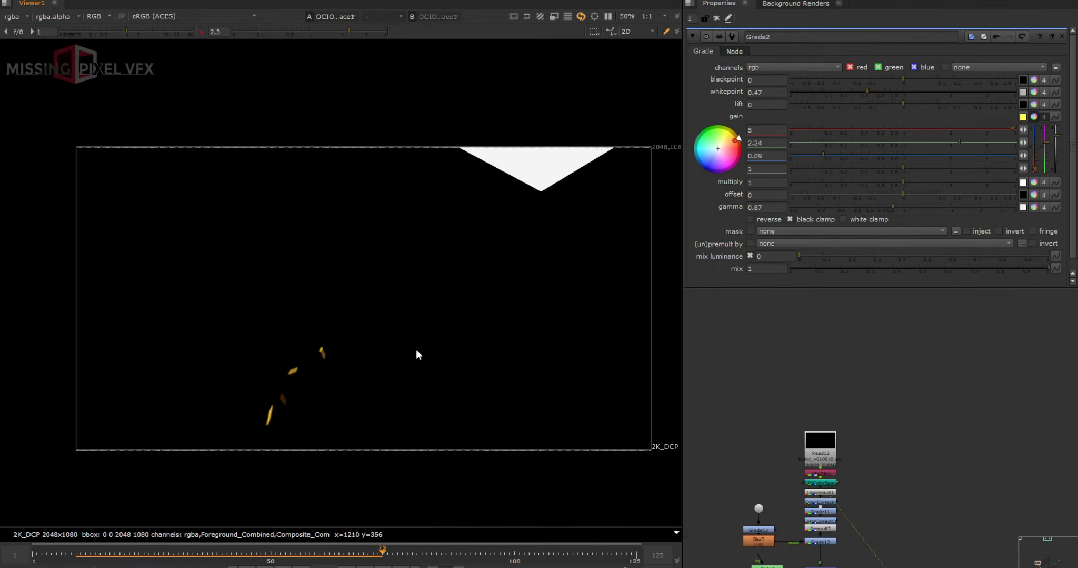
middle_click_drag(892, 518, 916, 417)
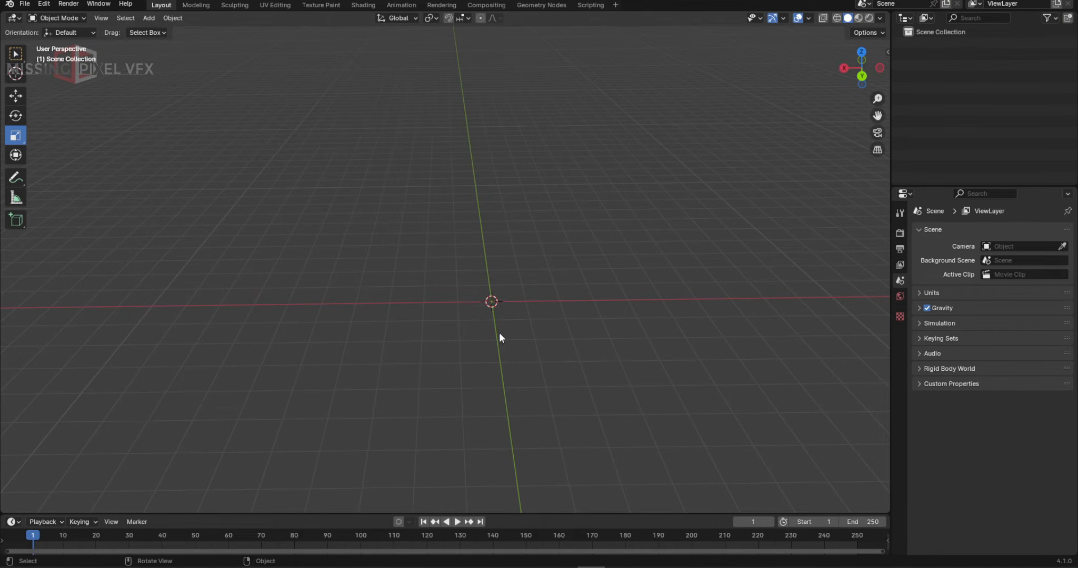
Step: Switch to Blender, add a plane mesh at the origin and scale it down into a narrow strip
key("shift+a")
mouse_move(505, 334)
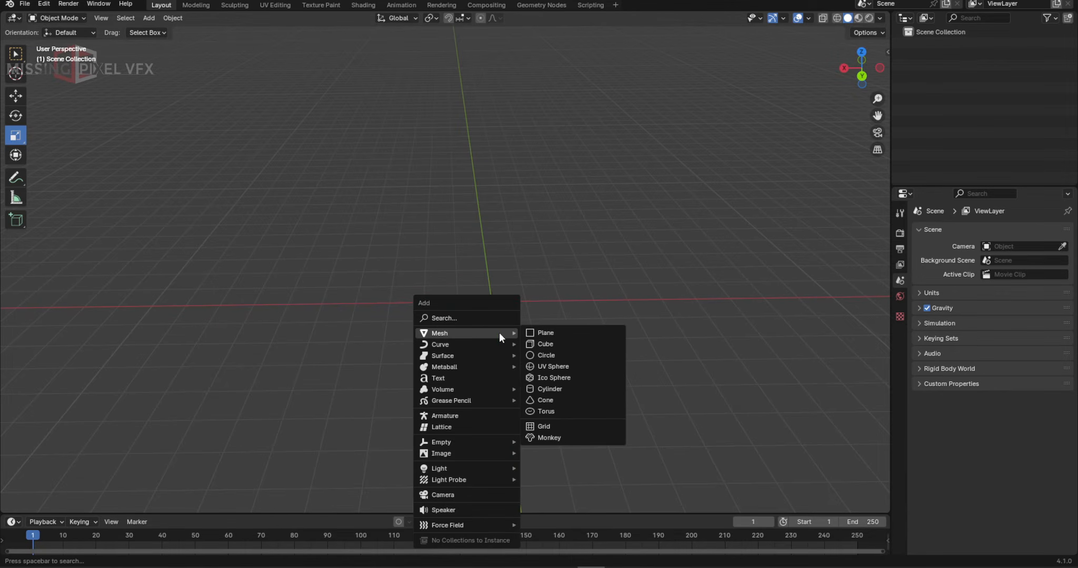
left_click(543, 333)
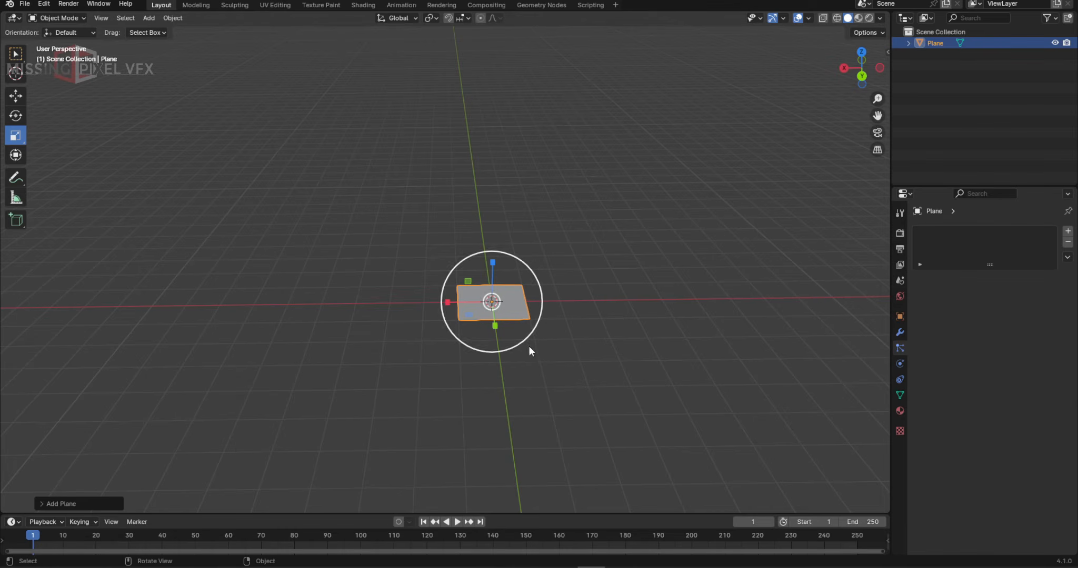
left_click_drag(498, 325, 494, 313)
middle_click_drag(482, 322, 425, 335)
left_click_drag(424, 335, 448, 333)
Step: Raise the narrow plane along the Z axis so it floats above the grid
left_click(19, 96)
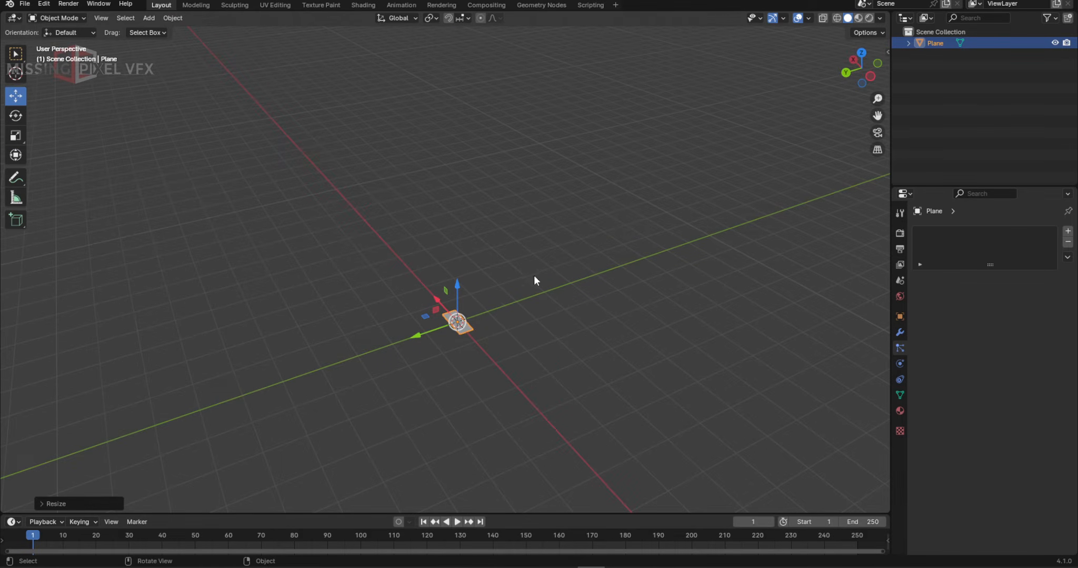
left_click_drag(457, 293, 462, 190)
middle_click_drag(462, 190, 543, 264)
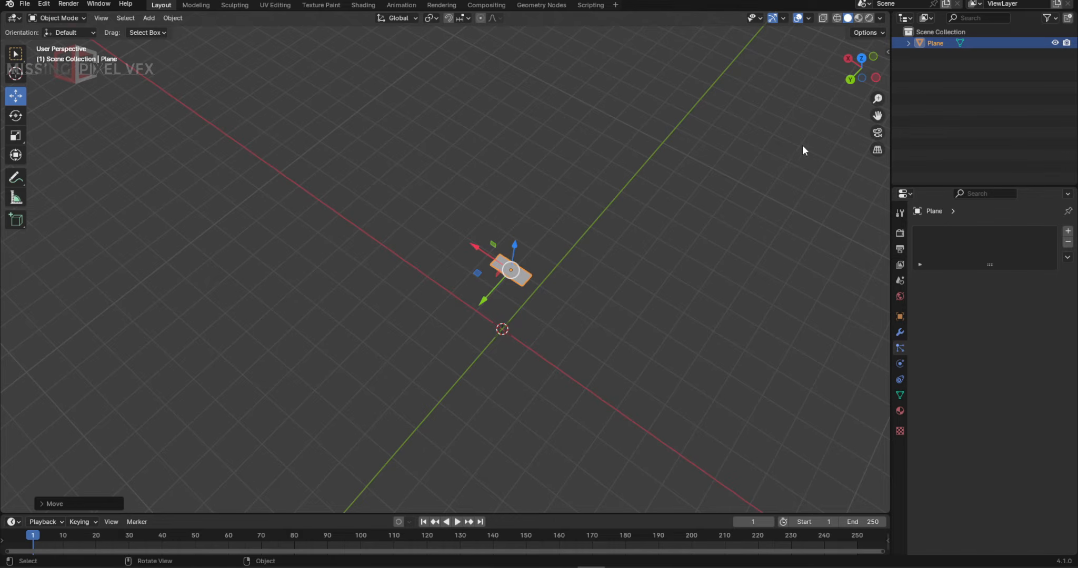
Step: Create a new collection named Emitter and put the plane in it
double_click(936, 43)
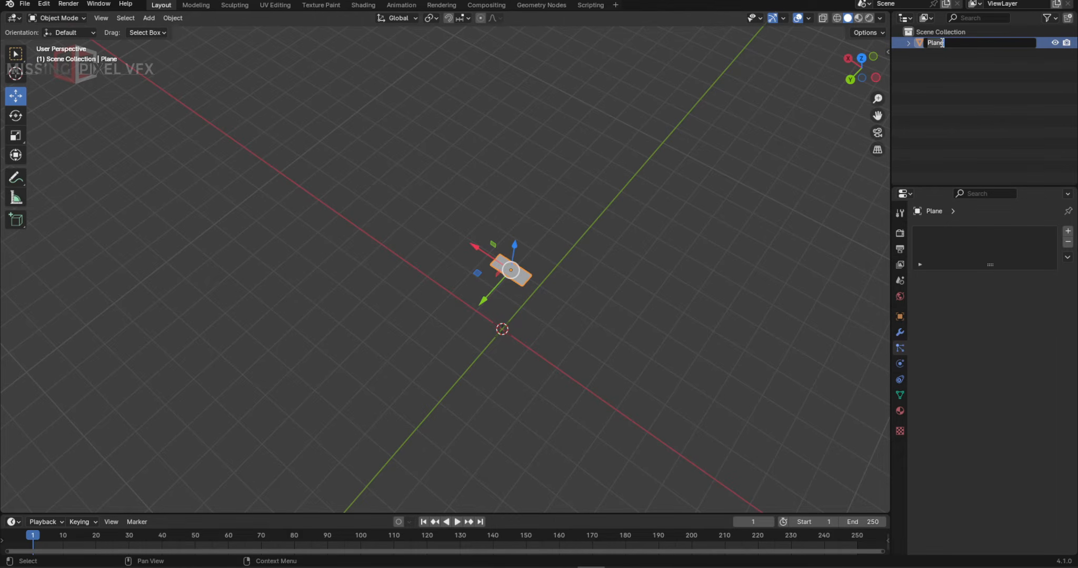
left_click(980, 79)
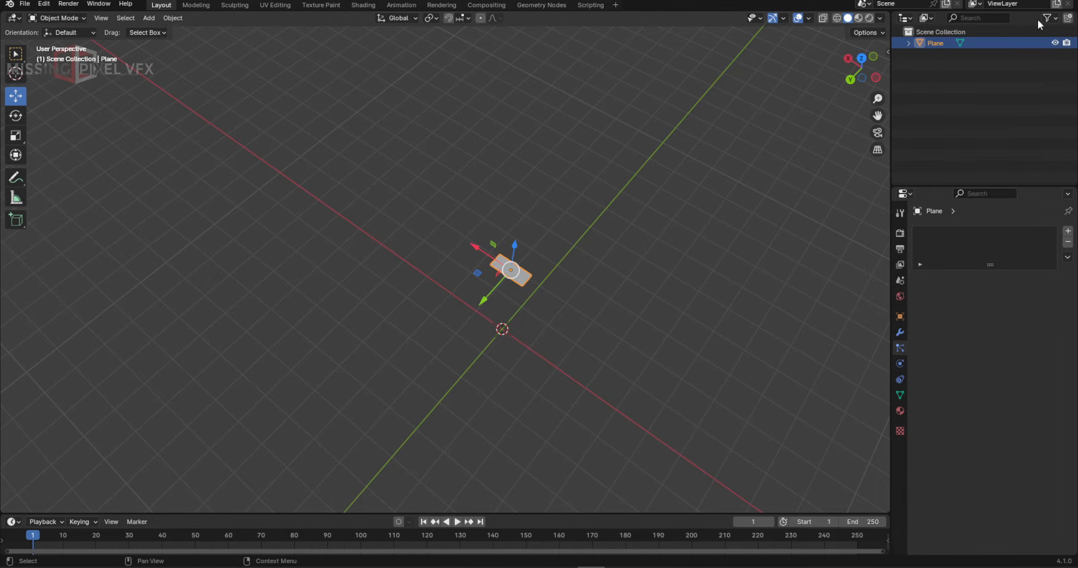
left_click(1067, 18)
double_click(948, 43)
type("Emitter")
key("Return")
left_click_drag(937, 54, 933, 43)
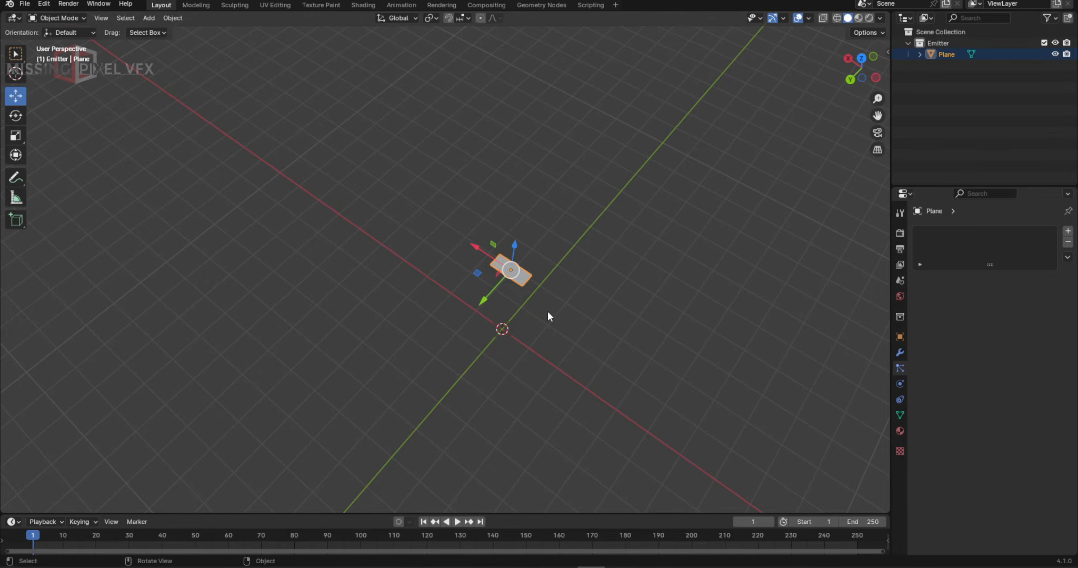
Step: Create a second collection named Shells in the scene
middle_click_drag(745, 188, 764, 169)
left_click(1067, 18)
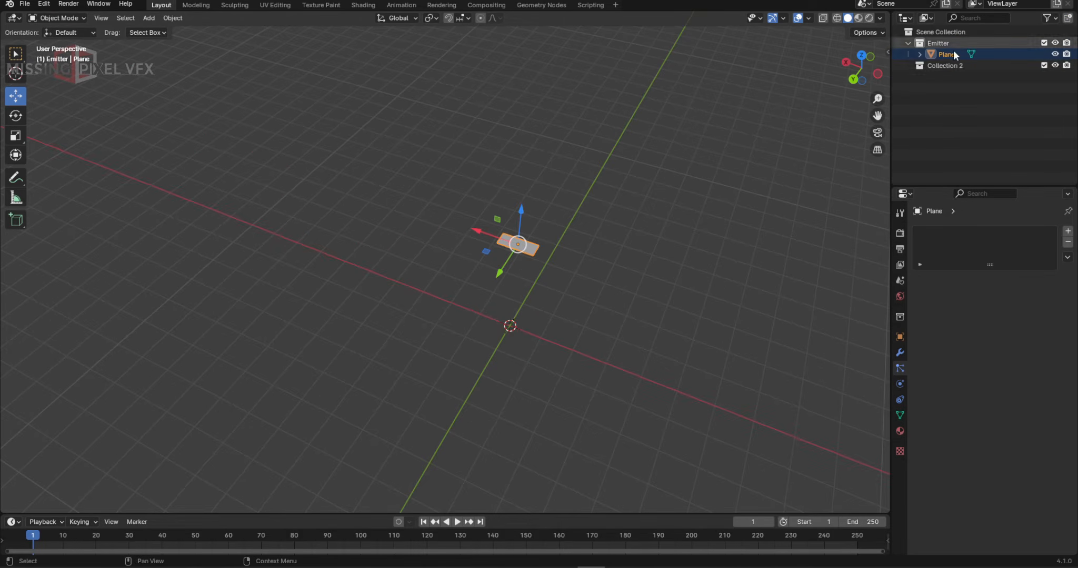
double_click(934, 66)
type("Shells")
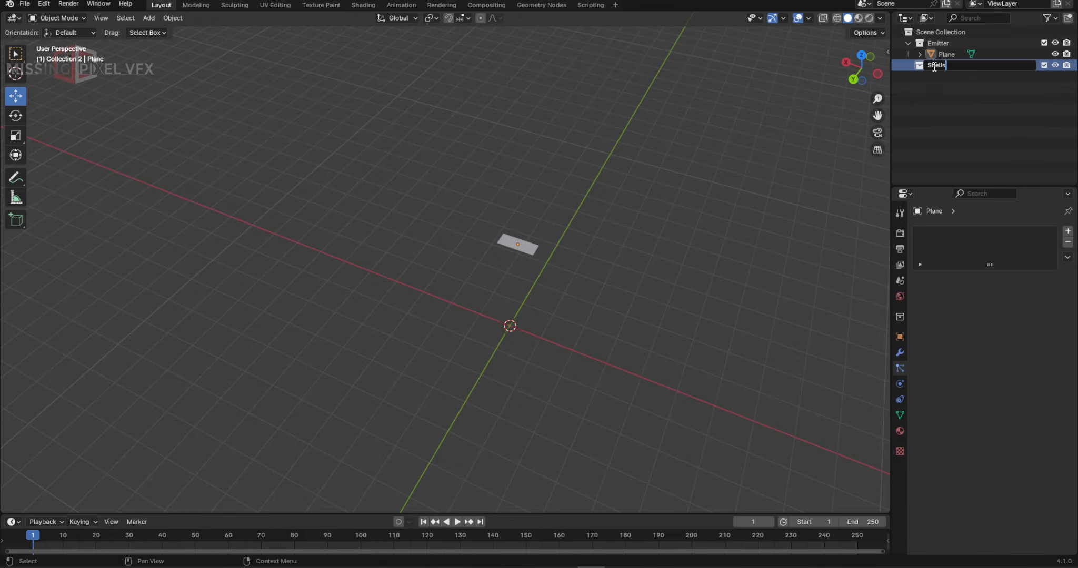
key("Return")
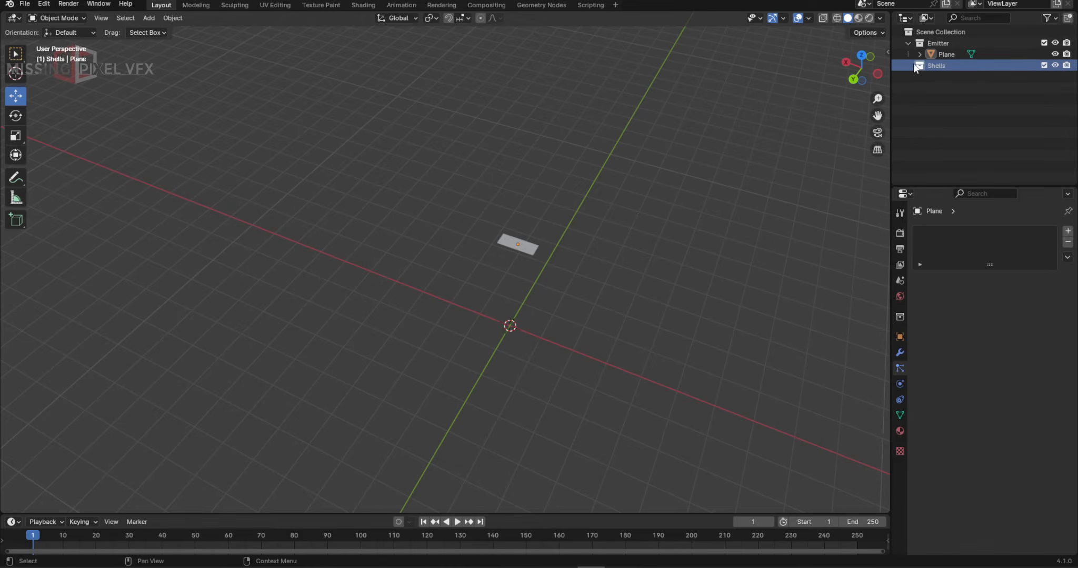
Step: Add a cylinder to the Shells collection, shape it into a slim shell and place it beside the plane
middle_click_drag(574, 306, 579, 299)
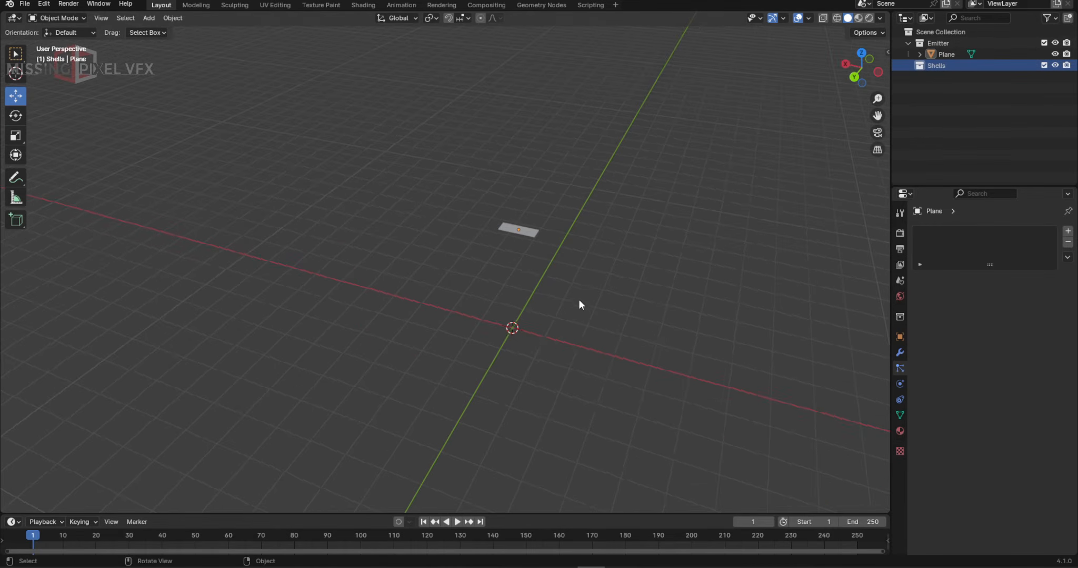
key("shift+a")
mouse_move(578, 303)
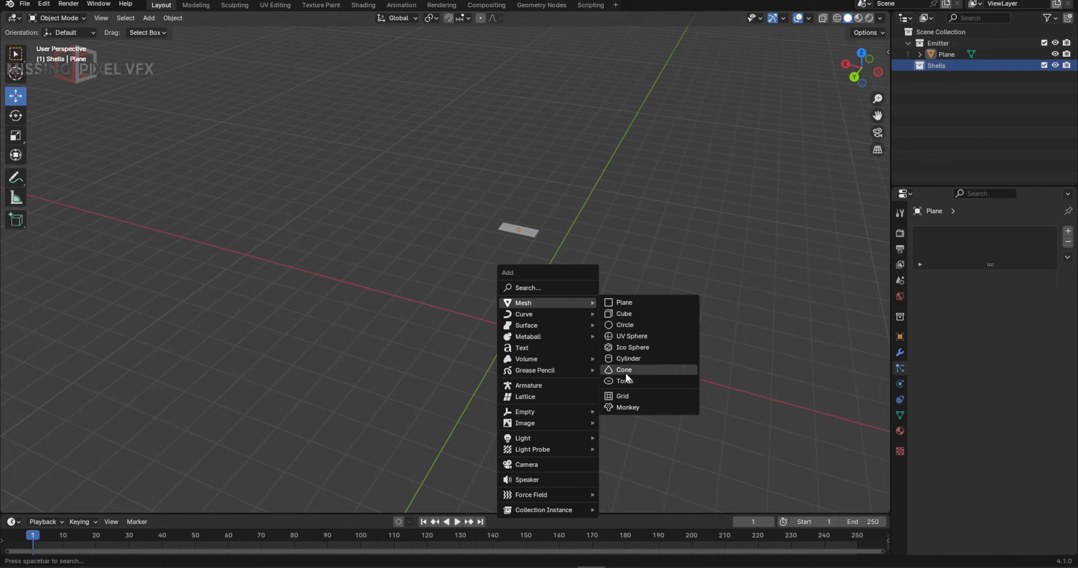
left_click(627, 359)
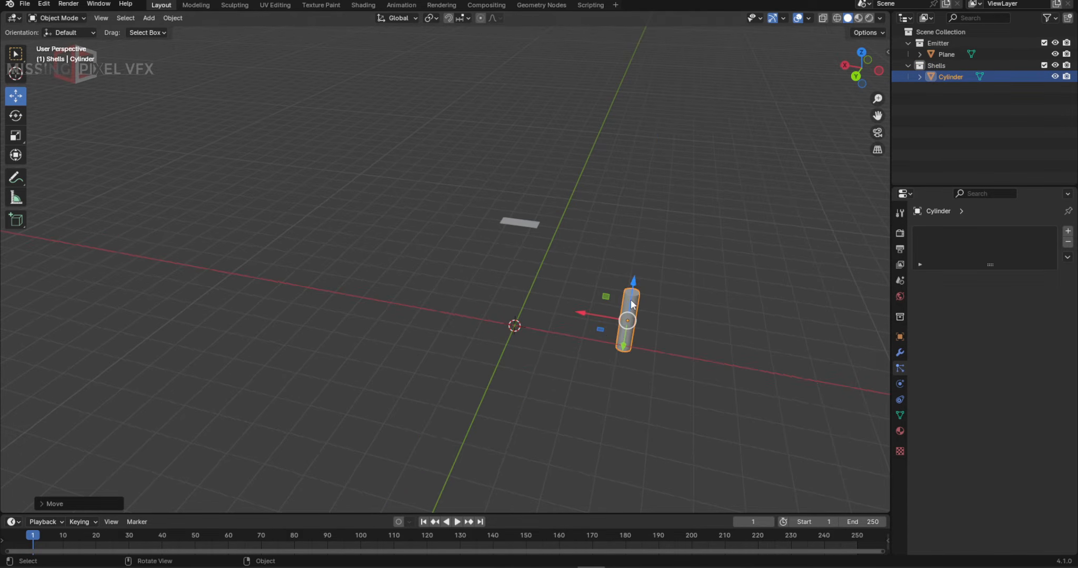
left_click_drag(631, 301, 638, 245)
middle_click_drag(679, 263, 659, 269)
key("s")
left_click(649, 286)
left_click_drag(585, 282, 458, 243)
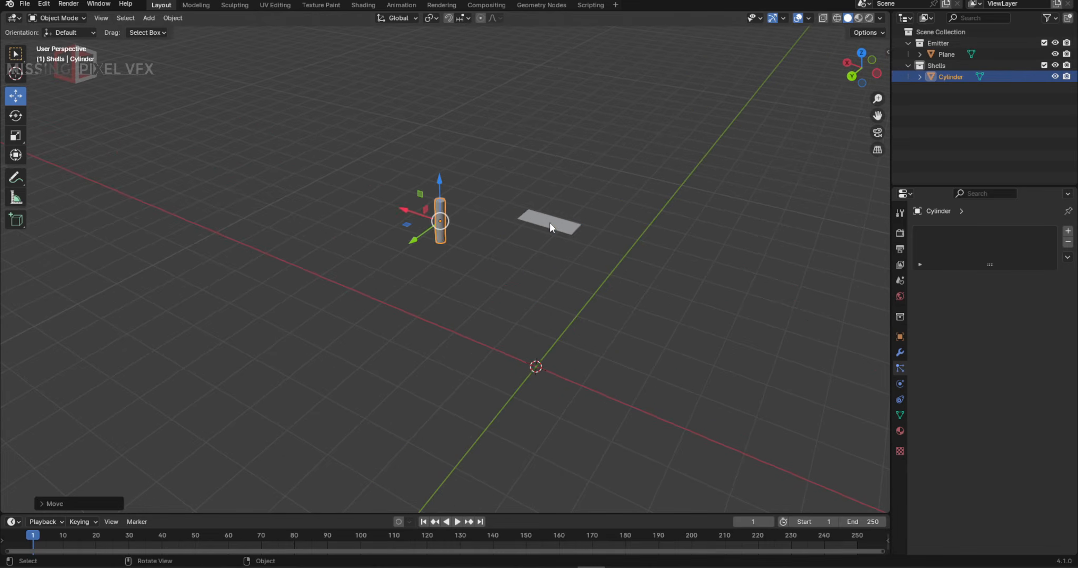
Step: Collapse the Emitter and Shells collections in the outliner
left_click(549, 222)
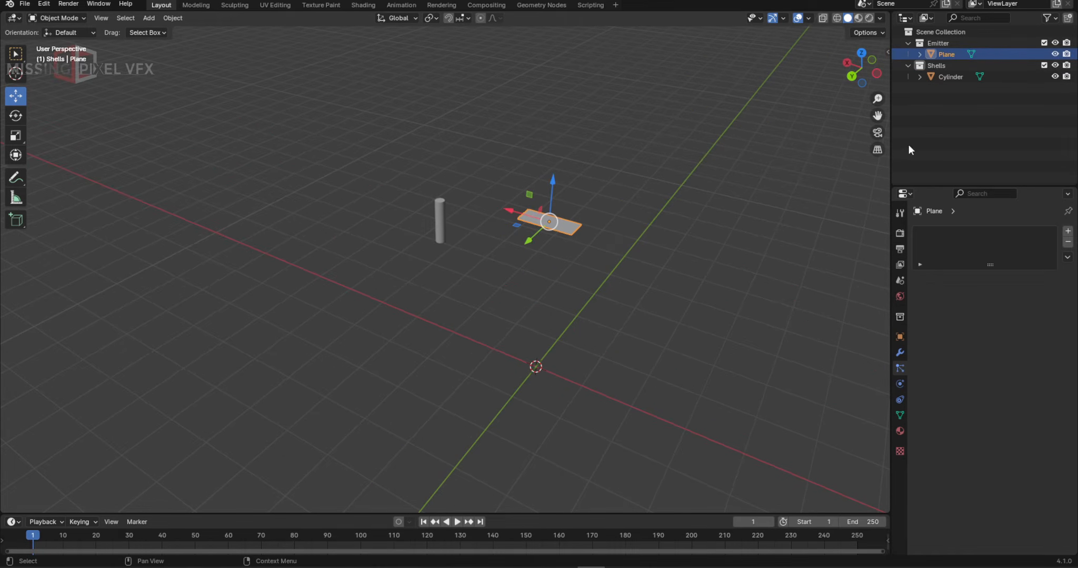
left_click(908, 65)
left_click(908, 42)
left_click(907, 66)
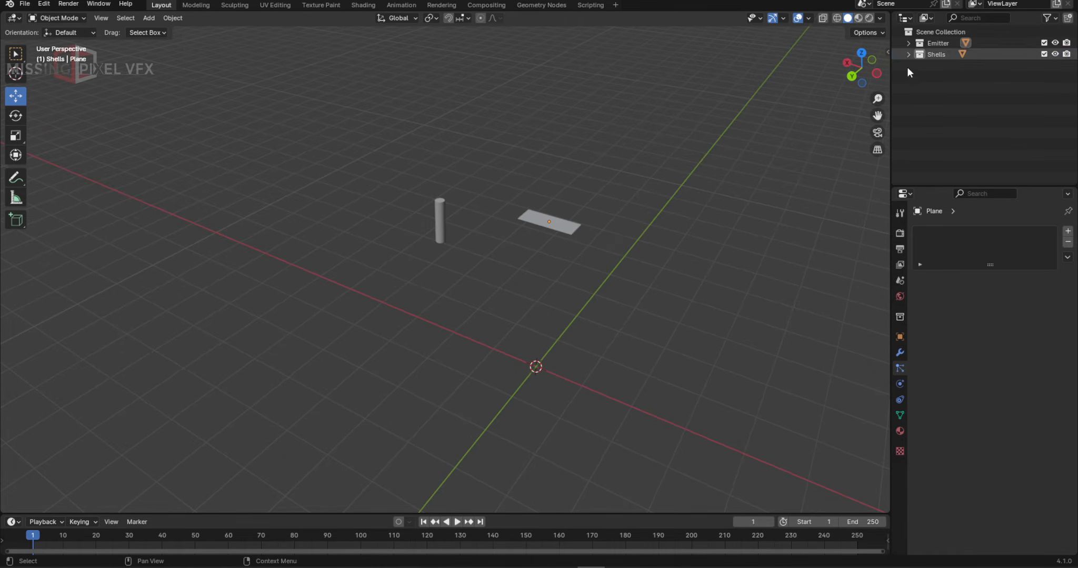
Step: Add an emitter particle system to the plane with 50 particles and play the simulation
left_click(557, 223)
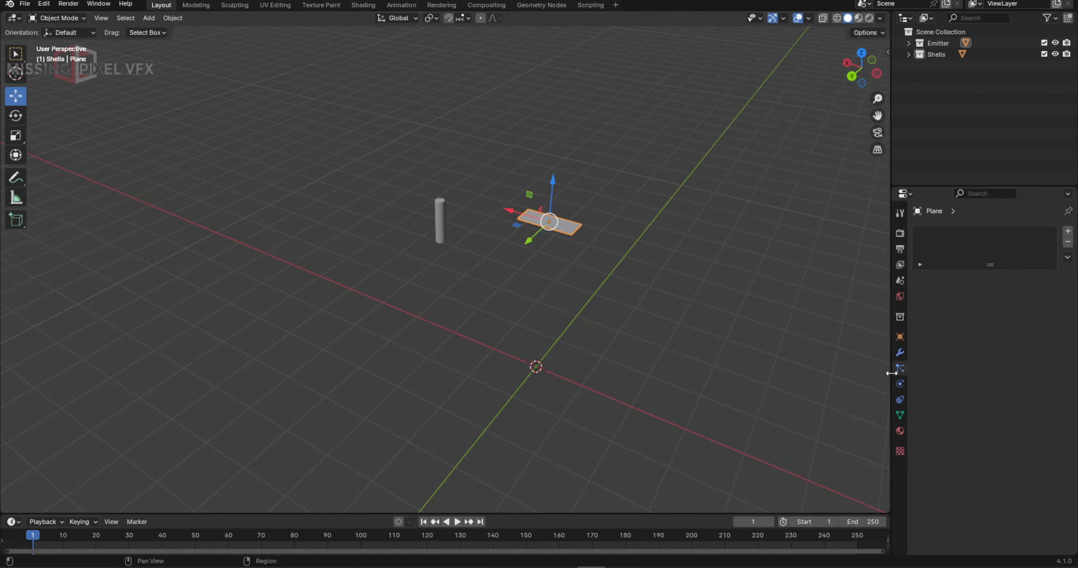
left_click(1068, 232)
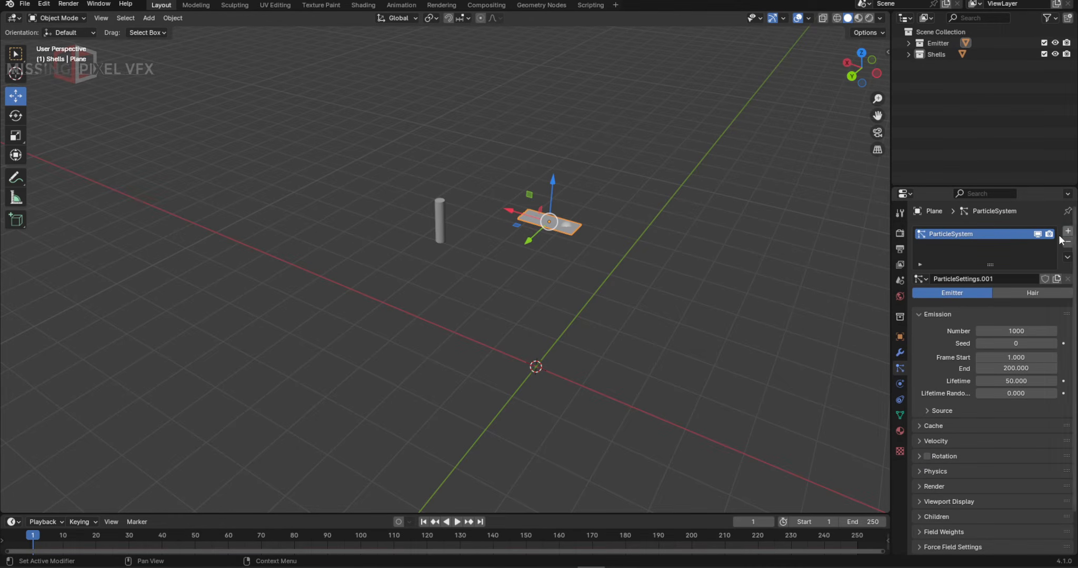
left_click(1017, 332)
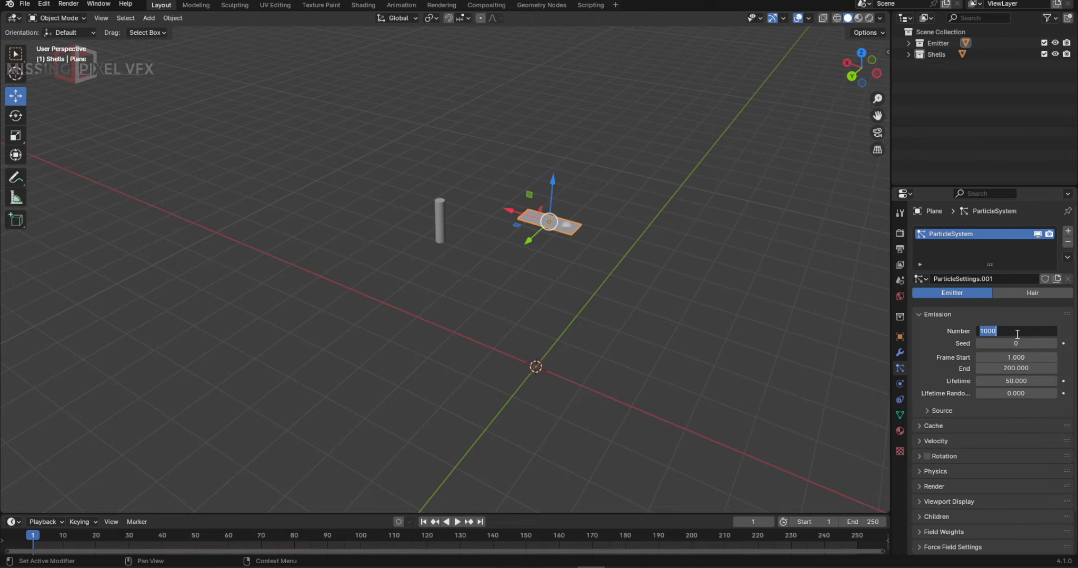
type("50")
key("Return")
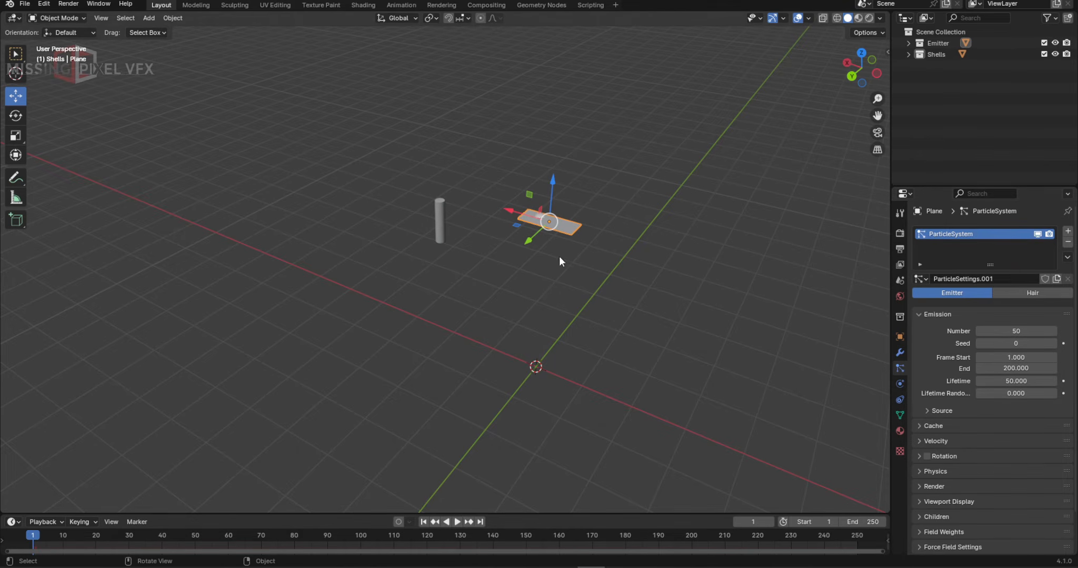
left_click(456, 521)
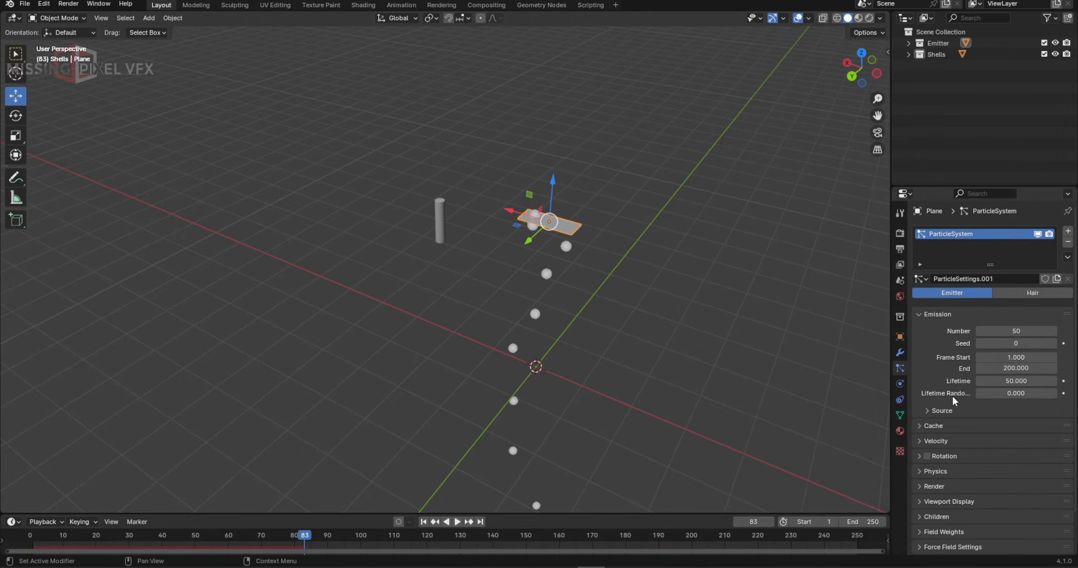
Step: Render the plane's particles as a collection, using Shells as the instance collection
left_click(940, 471)
scroll(945, 399, "down", 6)
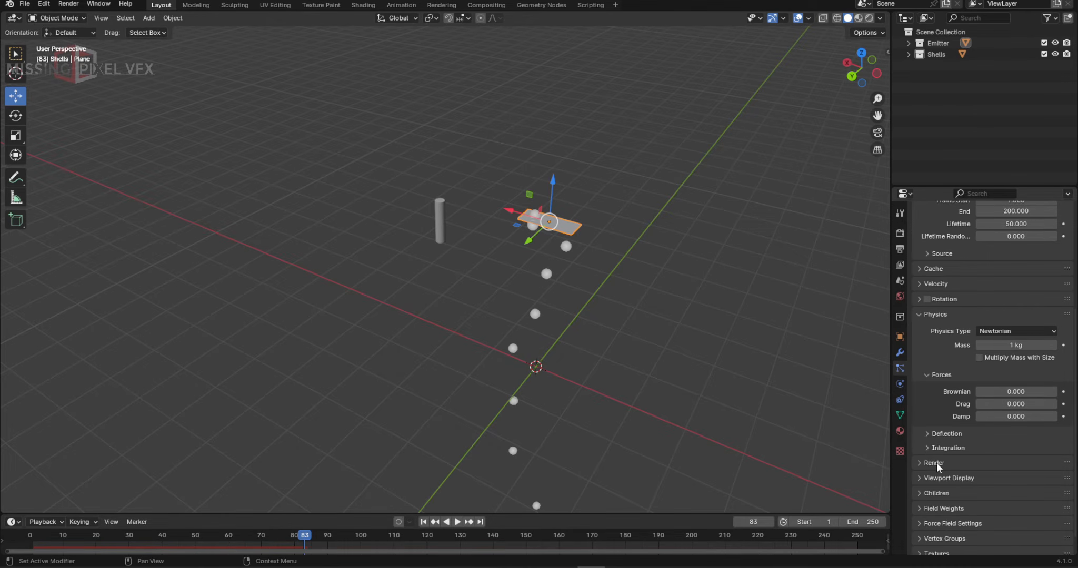
left_click(935, 463)
scroll(947, 415, "down", 4)
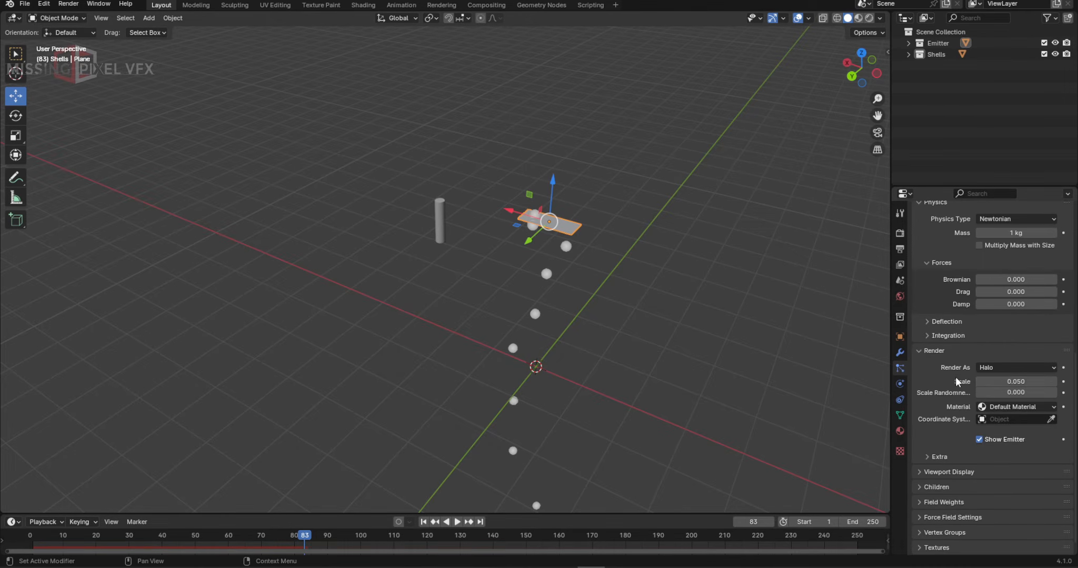
left_click(1002, 367)
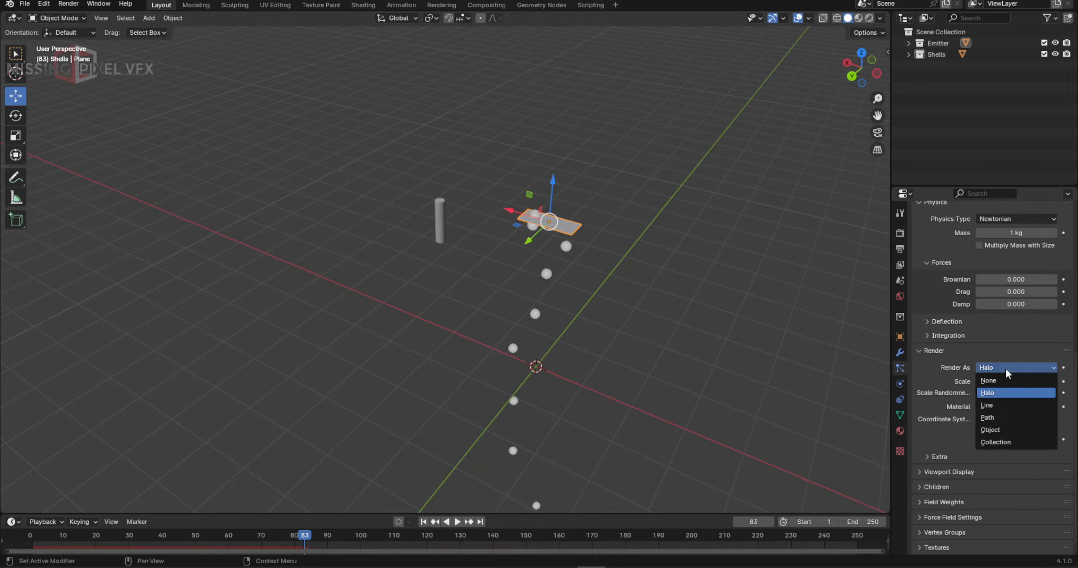
left_click(989, 443)
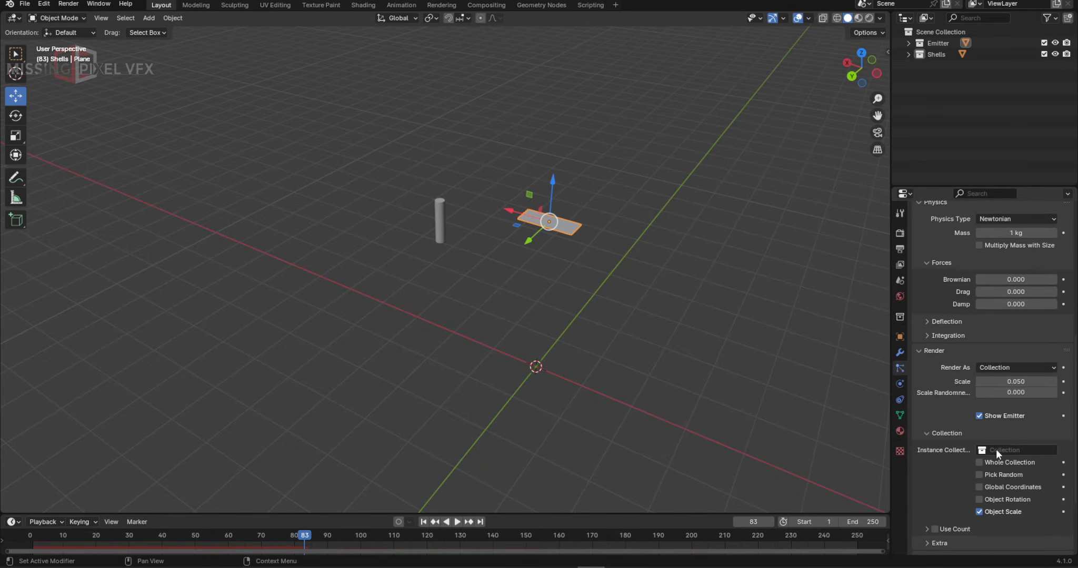
left_click(996, 450)
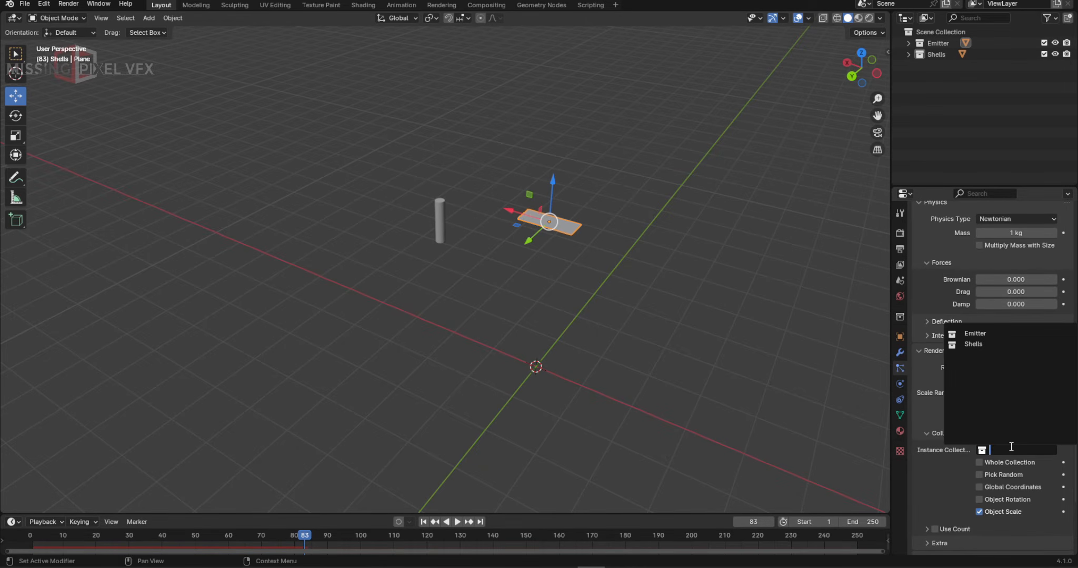
left_click(974, 344)
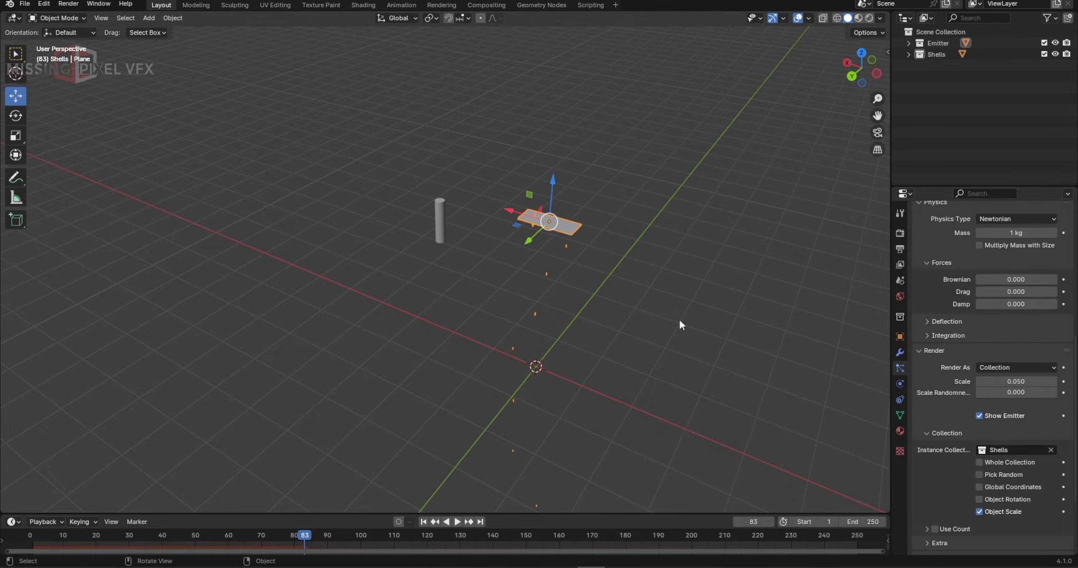
Step: Set the particles' render scale to 0.1
scroll(557, 199, "up", 4)
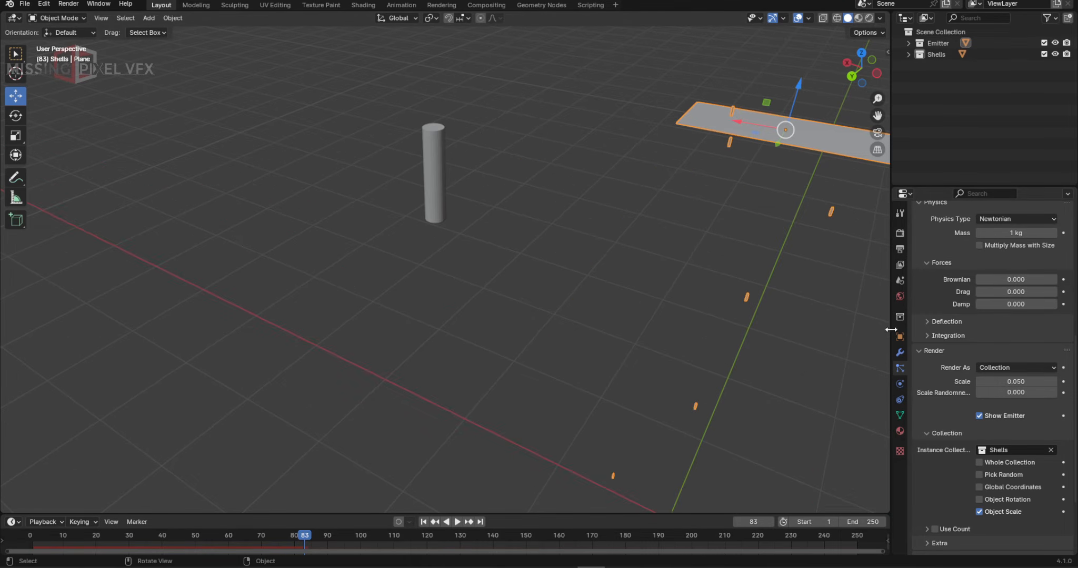
left_click(1036, 383)
type("0.1")
key("Return")
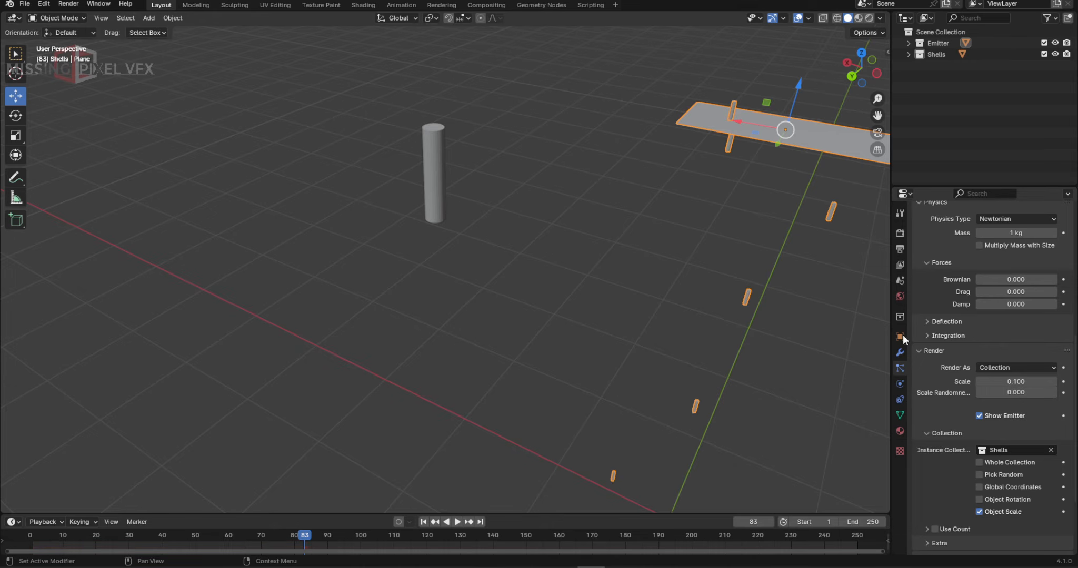
Step: Set the particles' render scale to 0.5 and play the simulation from the start
left_click(1018, 382)
type("0.5")
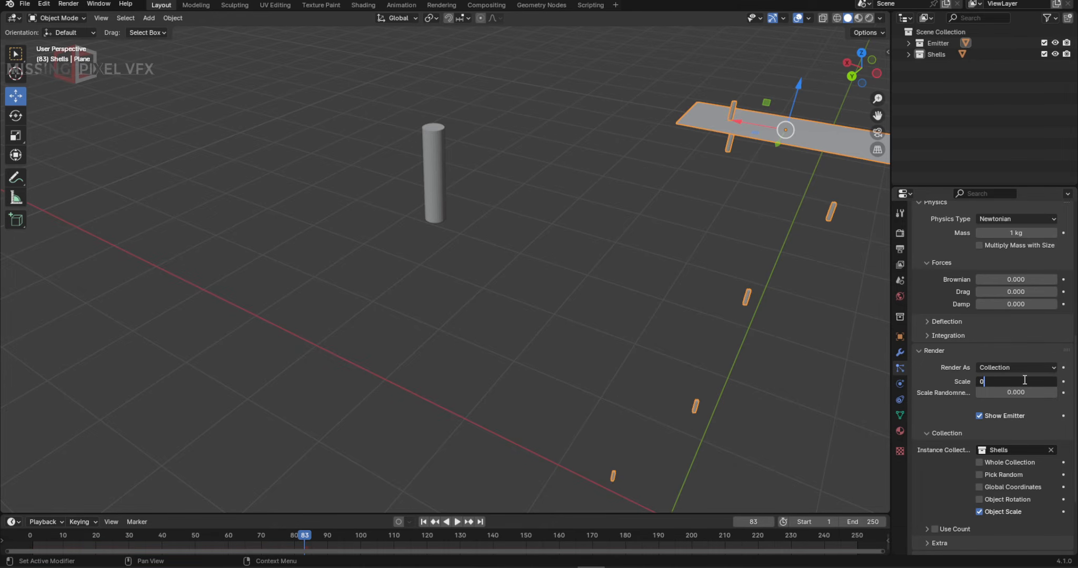
key("Return")
scroll(683, 317, "down", 4)
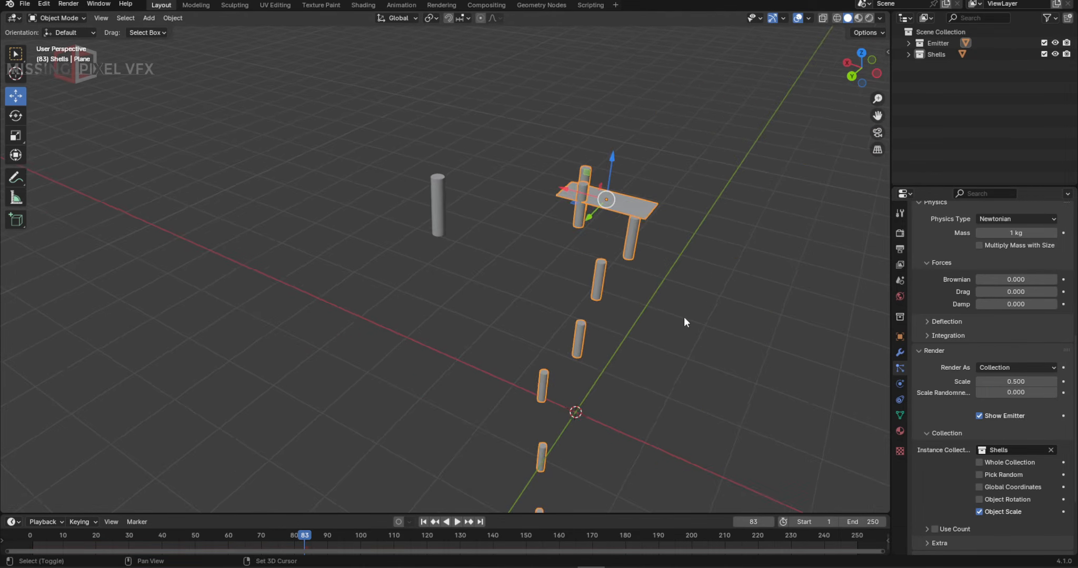
key("space")
left_click(424, 522)
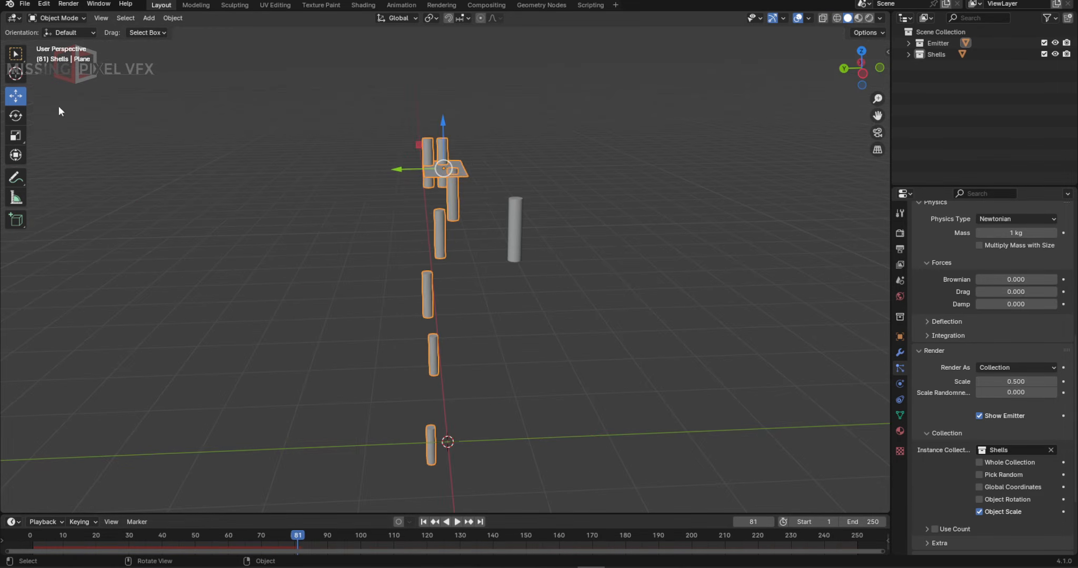
Step: Tilt the emitter plane about the X axis and replay the simulation from the start
left_click(17, 120)
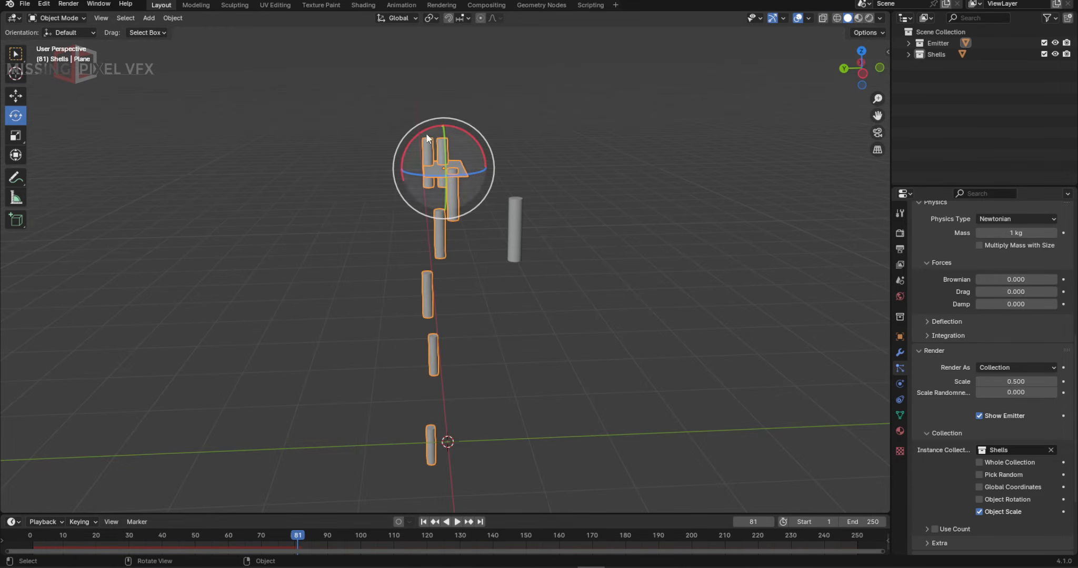
left_click_drag(426, 130, 406, 148)
left_click(424, 522)
left_click(457, 521)
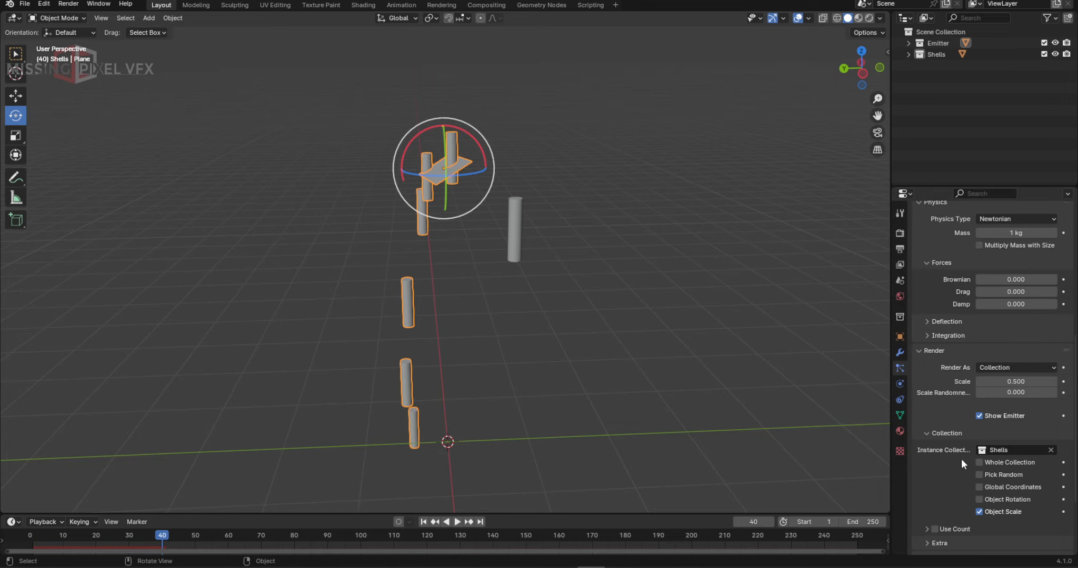
Step: Enable rotation for the plane's particles and expand its settings
left_click(919, 351)
left_click(920, 293)
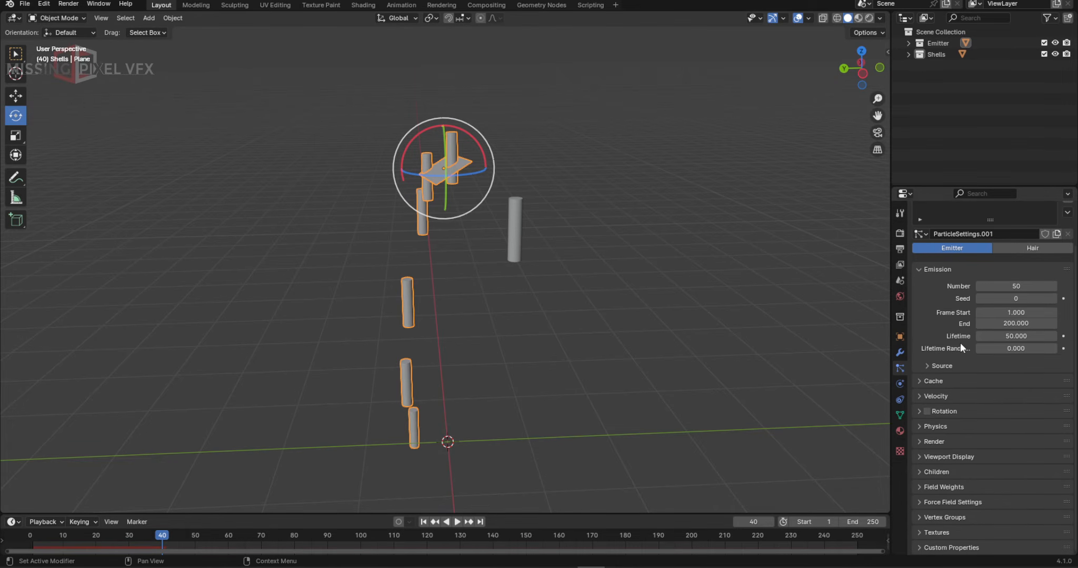
left_click(919, 411)
left_click(927, 411)
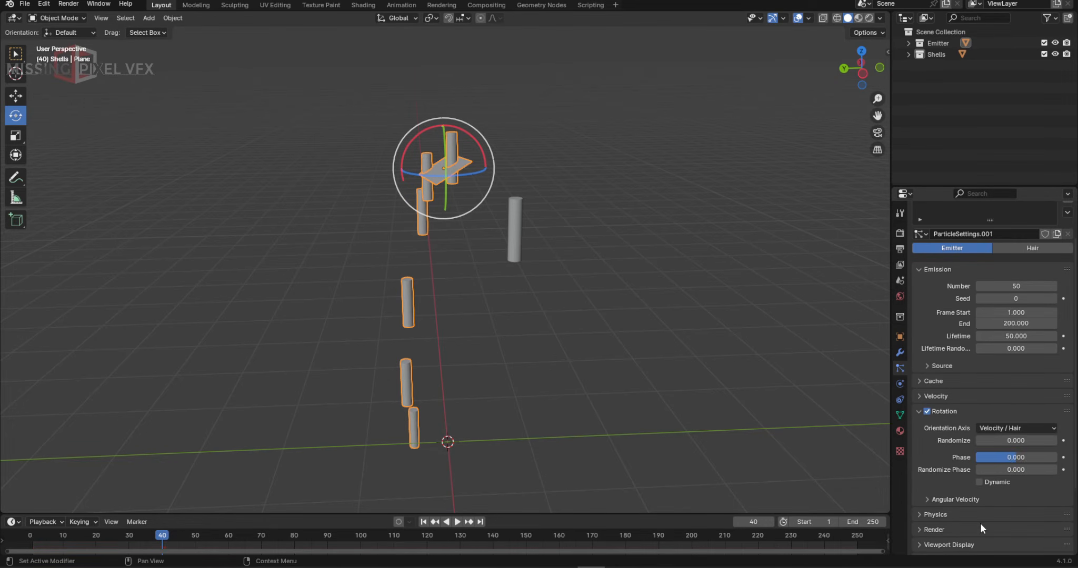
Step: Try dynamic rotation on the particles by playing the simulation with it enabled, and turn it off again
left_click(978, 482)
left_click(423, 522)
left_click(456, 521)
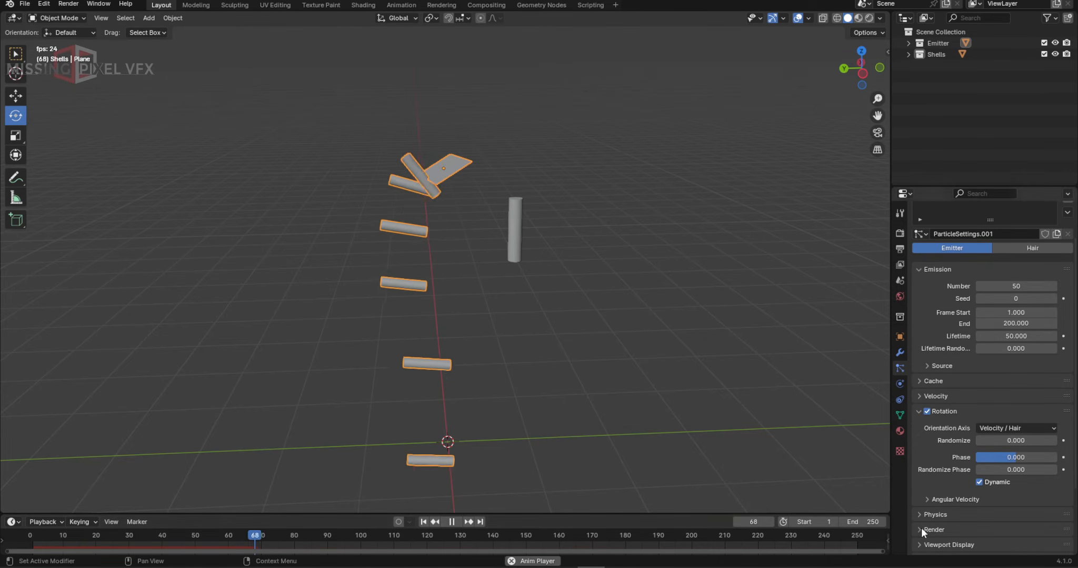
key("space")
left_click(978, 482)
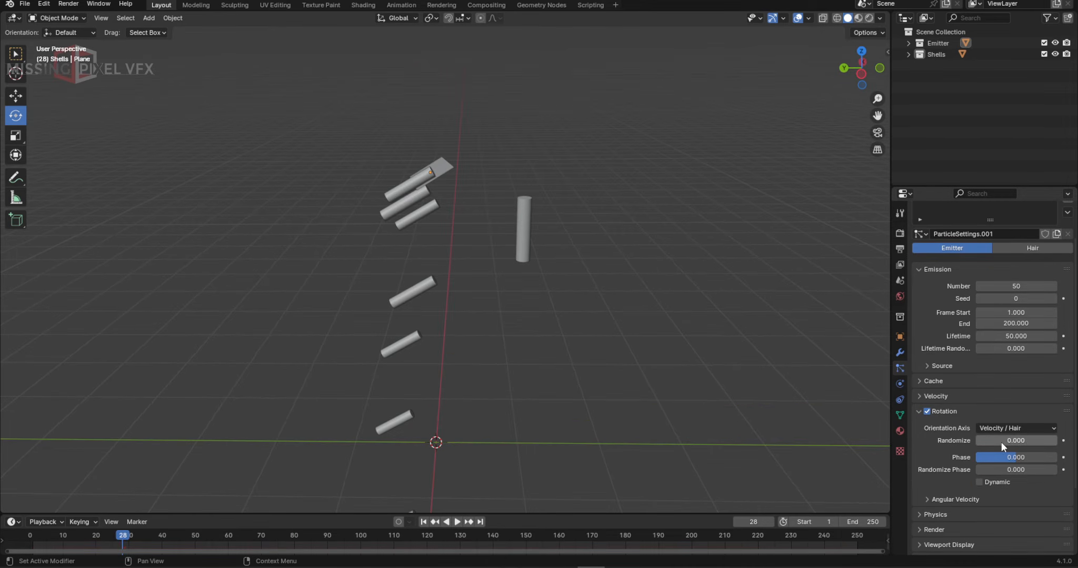
Step: Set the particles' rotation randomize value to 1 and replay the simulation from the start
left_click(1000, 442)
type("1")
key("Return")
left_click(422, 521)
left_click(453, 521)
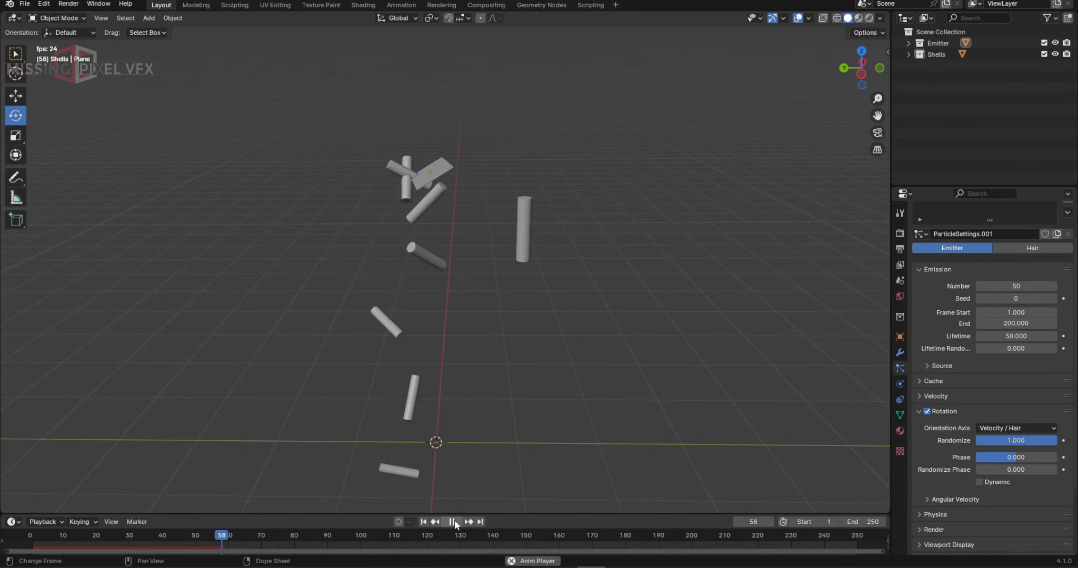
left_click(453, 521)
Step: Set the particle system's Force field weight to 5 and replay the simulation from the start
scroll(935, 504, "down", 4)
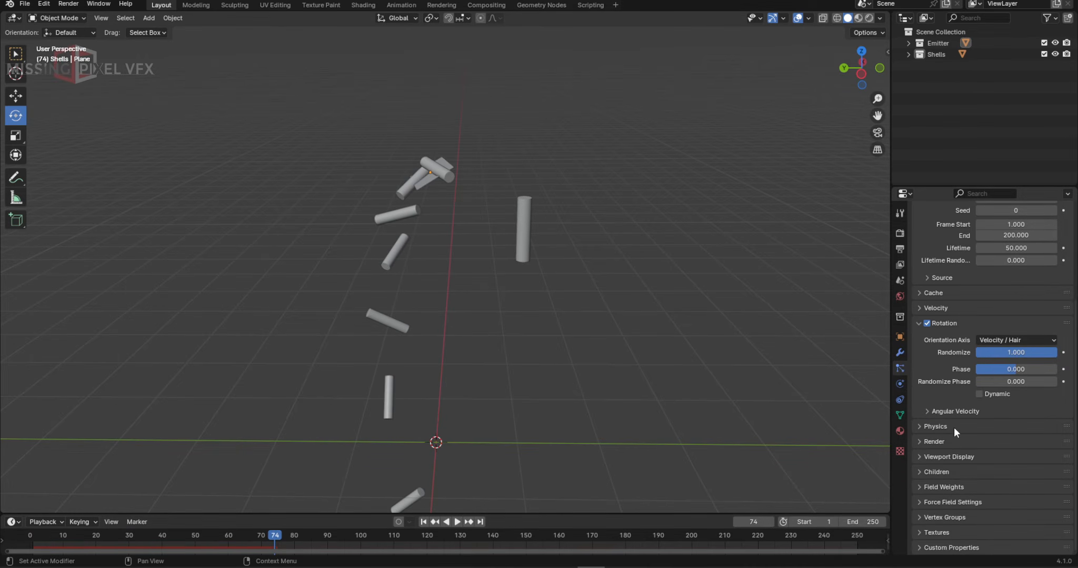
left_click(933, 486)
scroll(947, 453, "down", 5)
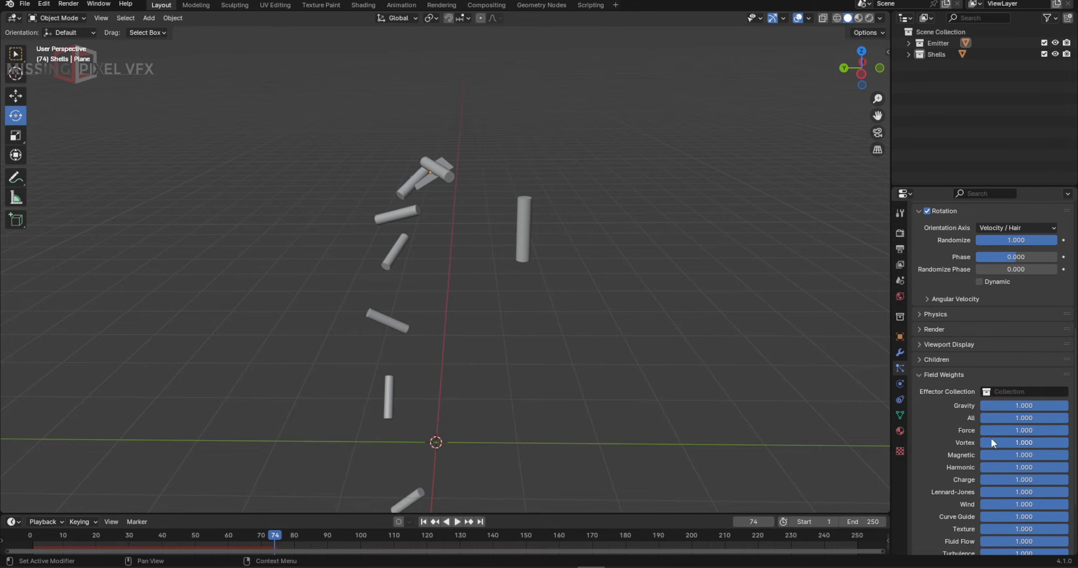
left_click(1007, 428)
type("5")
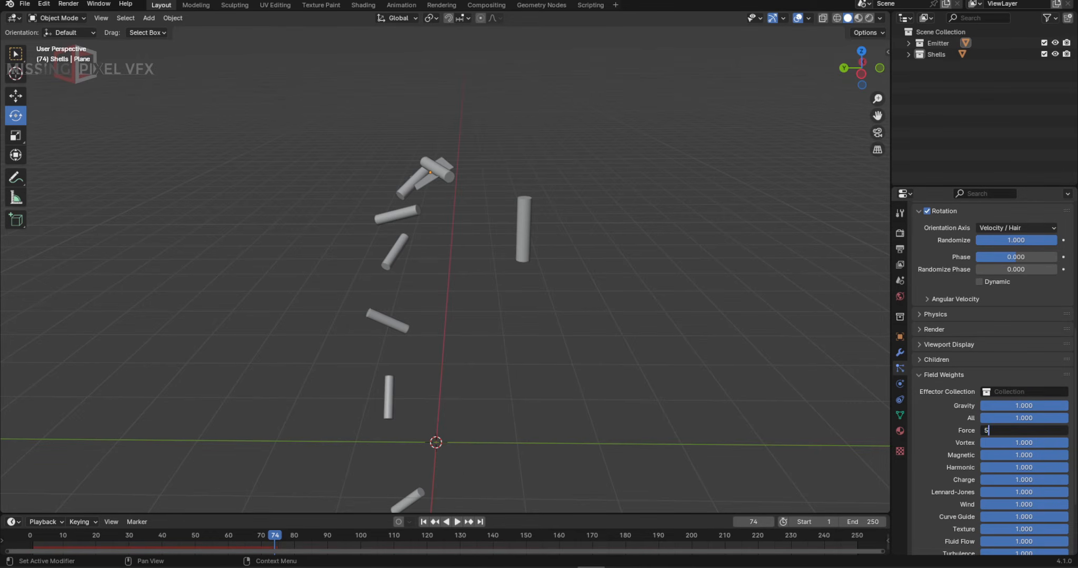
key("Return")
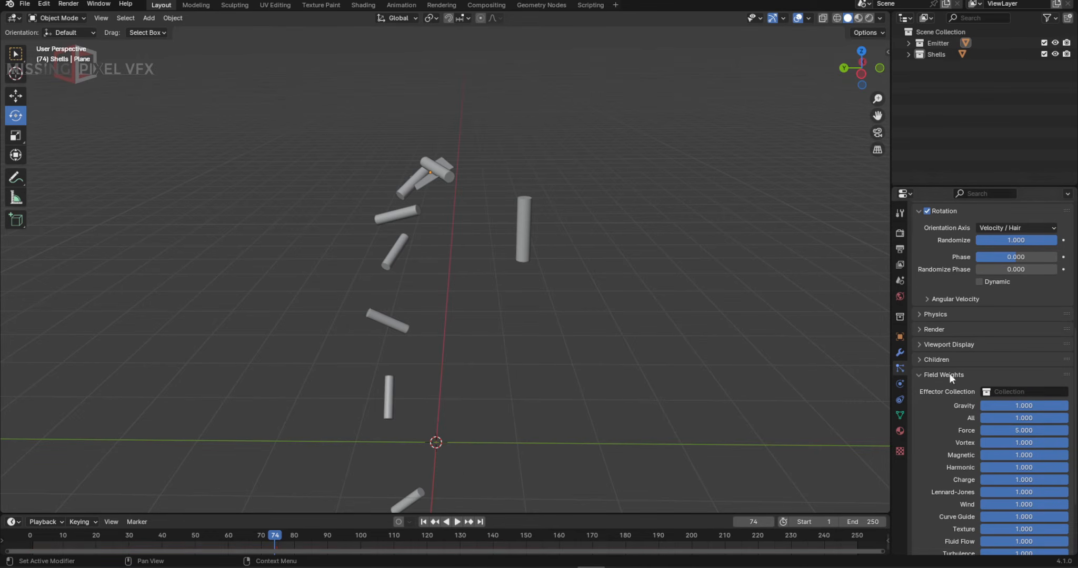
left_click(423, 521)
left_click(457, 521)
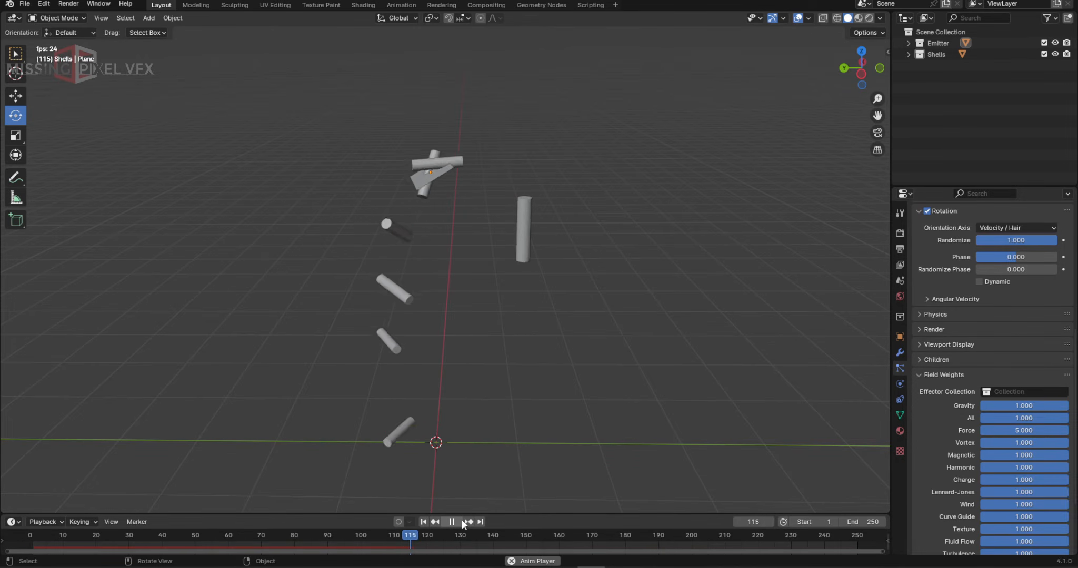
key("Escape")
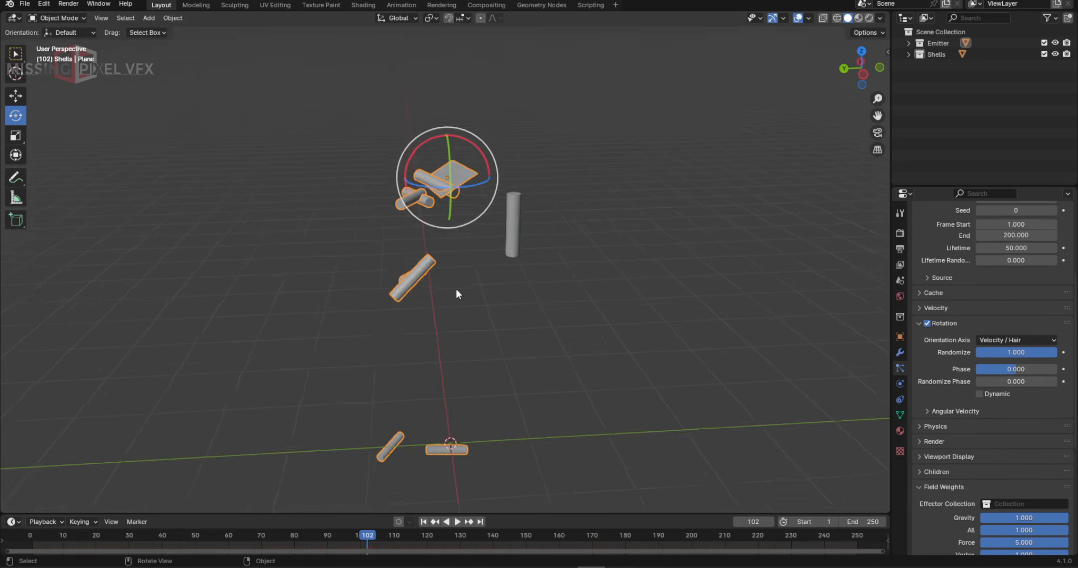
Step: Add a Force type force field to the scene at the world origin
scroll(456, 288, "down", 3)
middle_click_drag(455, 288, 466, 308)
middle_click_drag(517, 344, 573, 260, "shift")
key("shift+a")
mouse_move(492, 490)
left_click(596, 344)
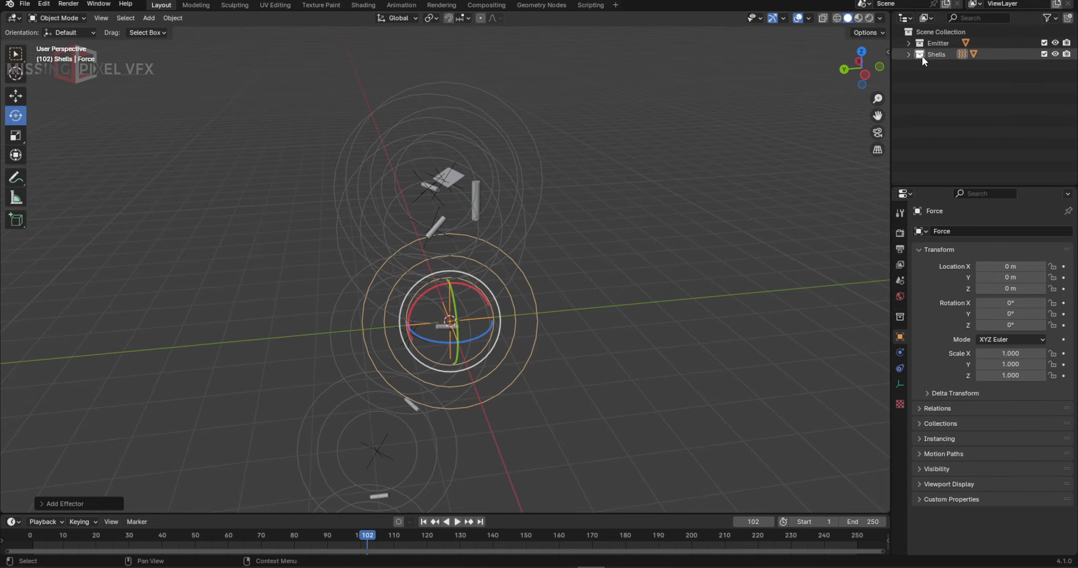
Step: Move the Force object out of the Shells collection into the Scene Collection, and collapse the Emitter and Shells collections
left_click(908, 43)
left_click(907, 65)
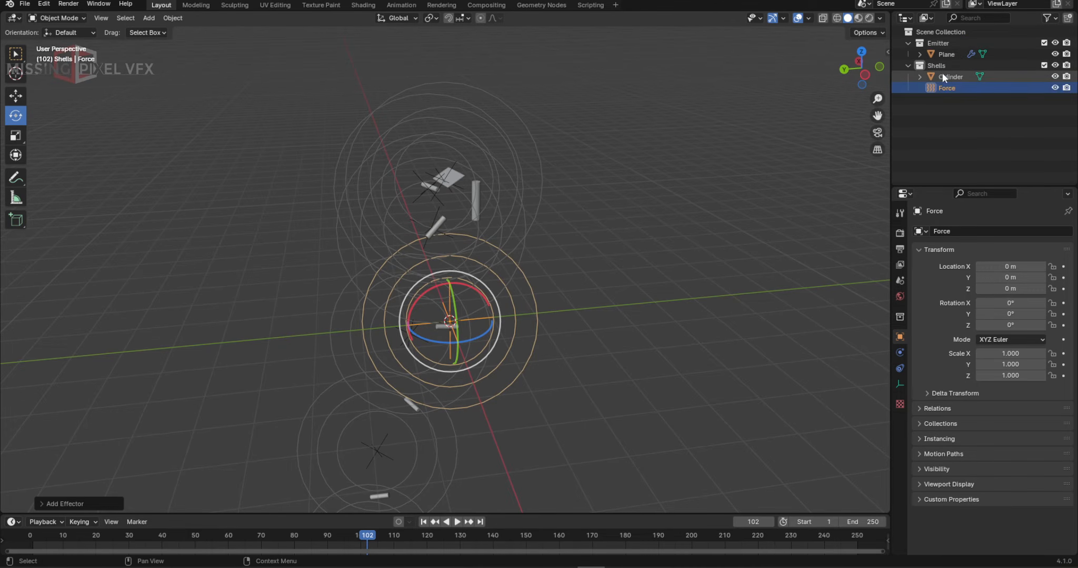
left_click_drag(945, 87, 934, 150)
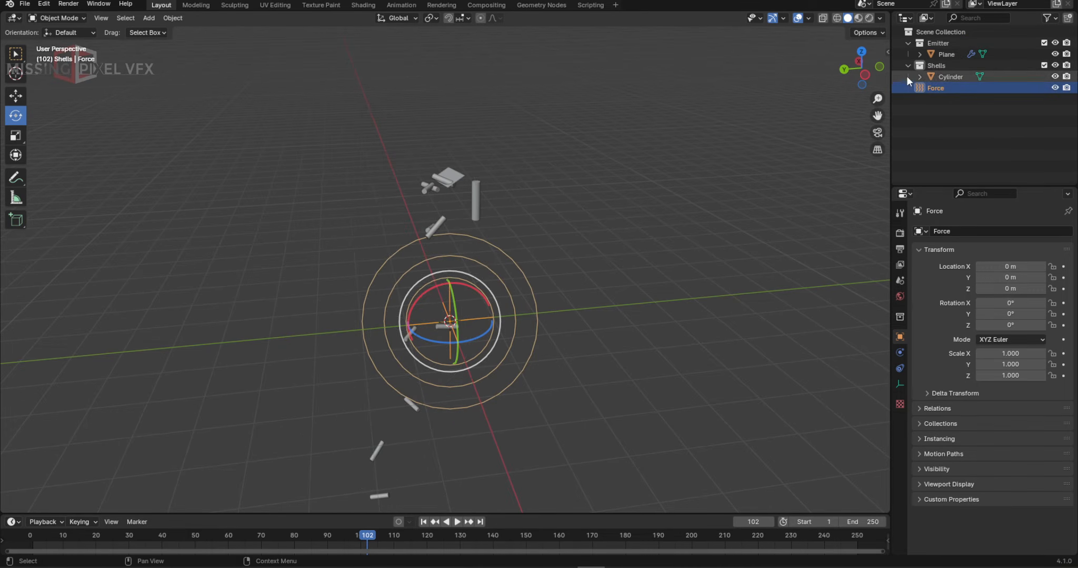
left_click(907, 65)
left_click(908, 43)
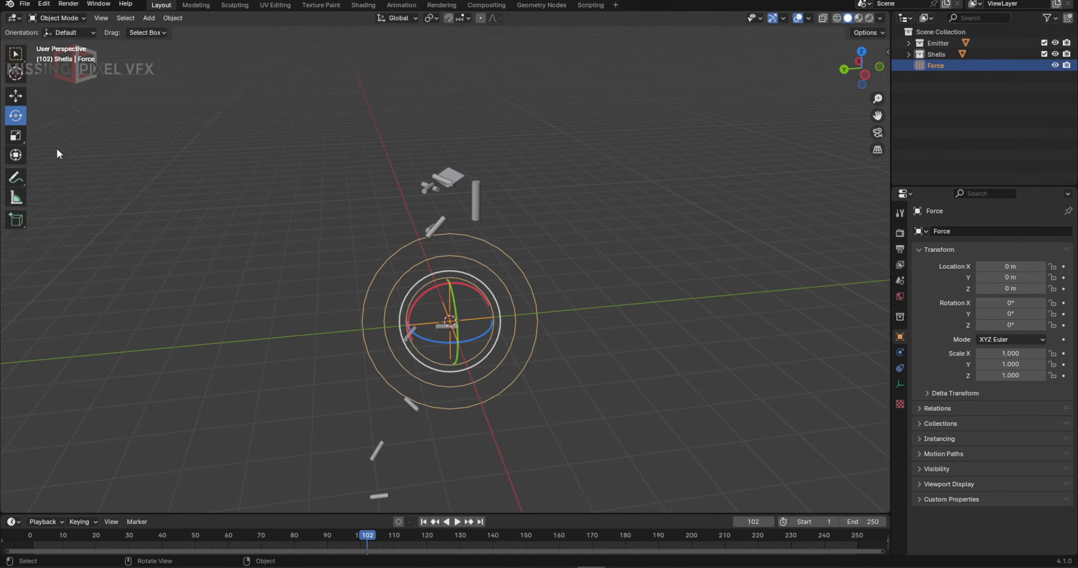
Step: Move the force field beside the emitter plane, to about X -0.71 m, Y -1.47 m, Z 2.98 m
left_click(19, 96)
middle_click_drag(376, 242, 489, 352)
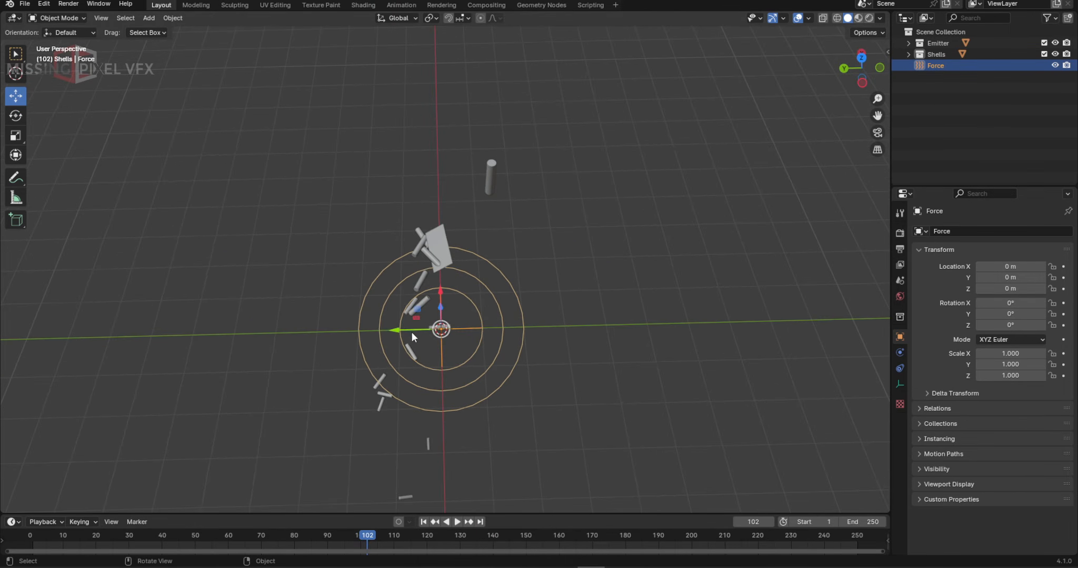
left_click_drag(410, 331, 471, 330)
left_click_drag(498, 290, 496, 240)
middle_click_drag(503, 260, 508, 211)
left_click_drag(498, 255, 499, 142)
middle_click_drag(490, 208, 452, 255)
left_click_drag(514, 189, 470, 252)
Step: Play the simulation from the start and examine the force field's effect on the shells from several angles
left_click(423, 522)
key("space")
middle_click_drag(489, 420, 519, 368)
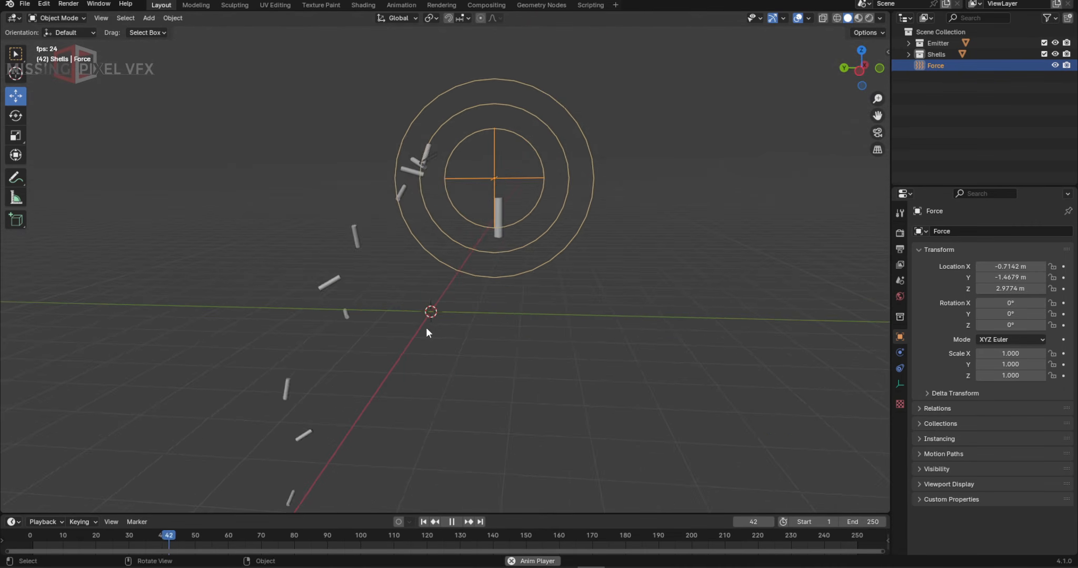
middle_click_drag(427, 328, 481, 332)
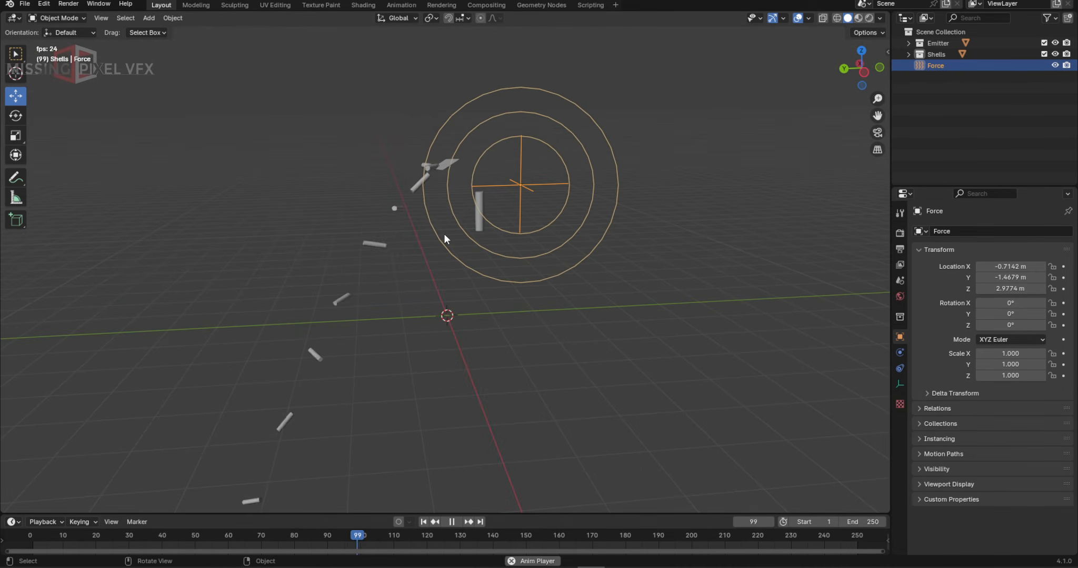
middle_click_drag(443, 234, 485, 236)
scroll(494, 168, "up", 3)
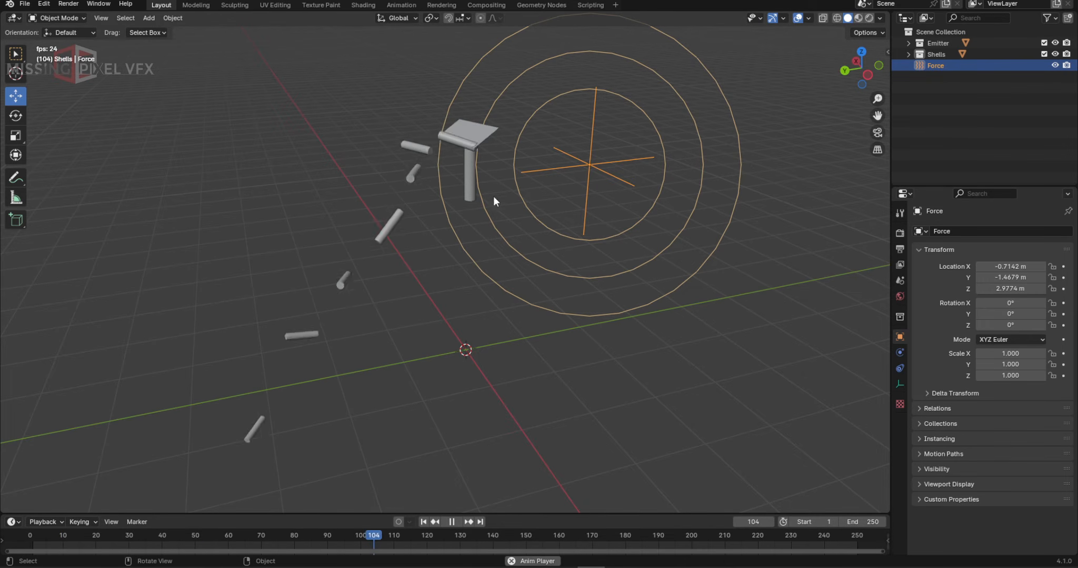
middle_click_drag(495, 197, 468, 199)
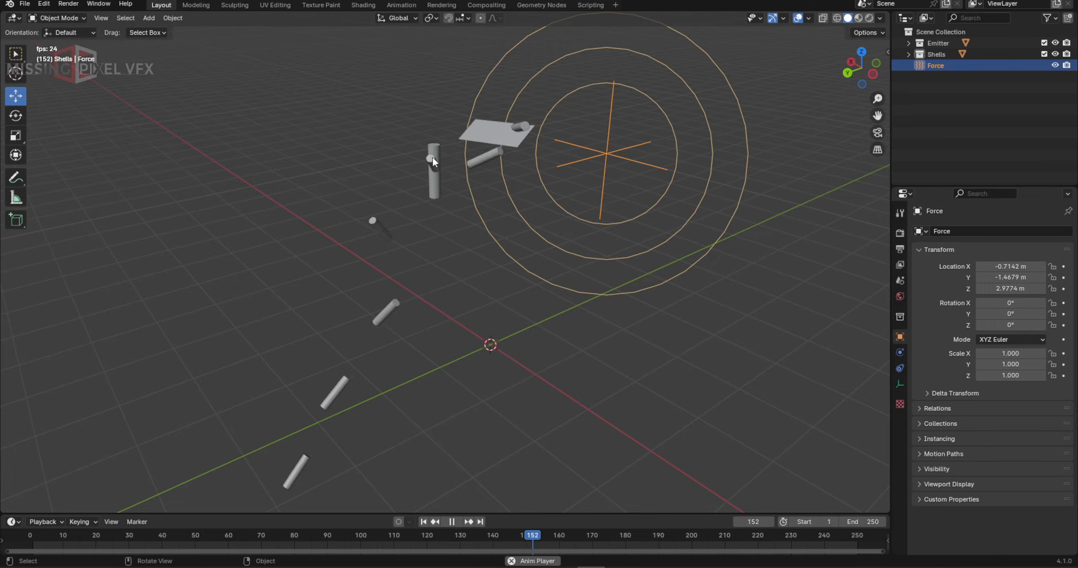
left_click(423, 521)
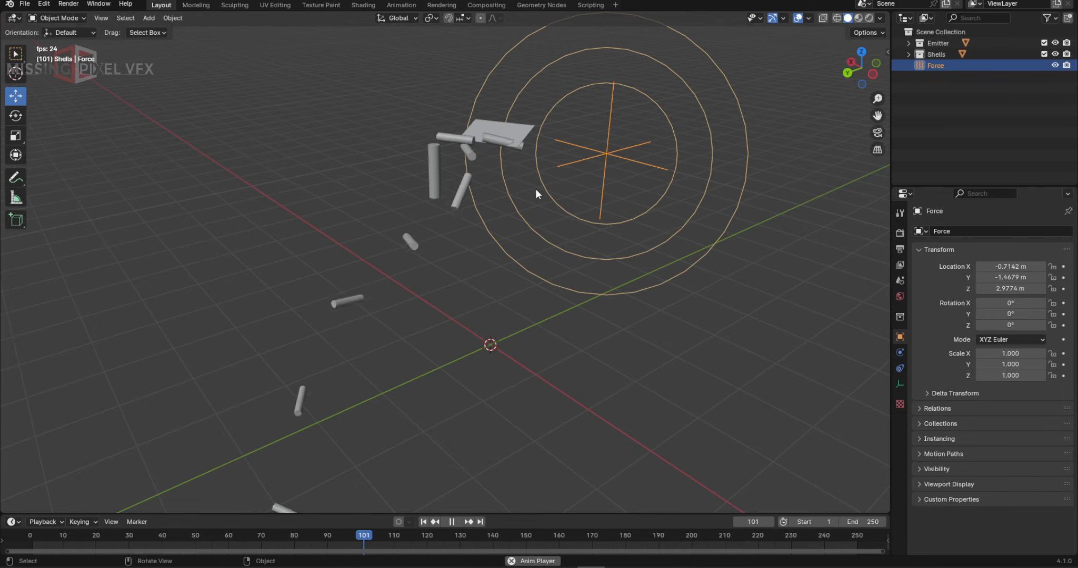
middle_click_drag(585, 258, 526, 244)
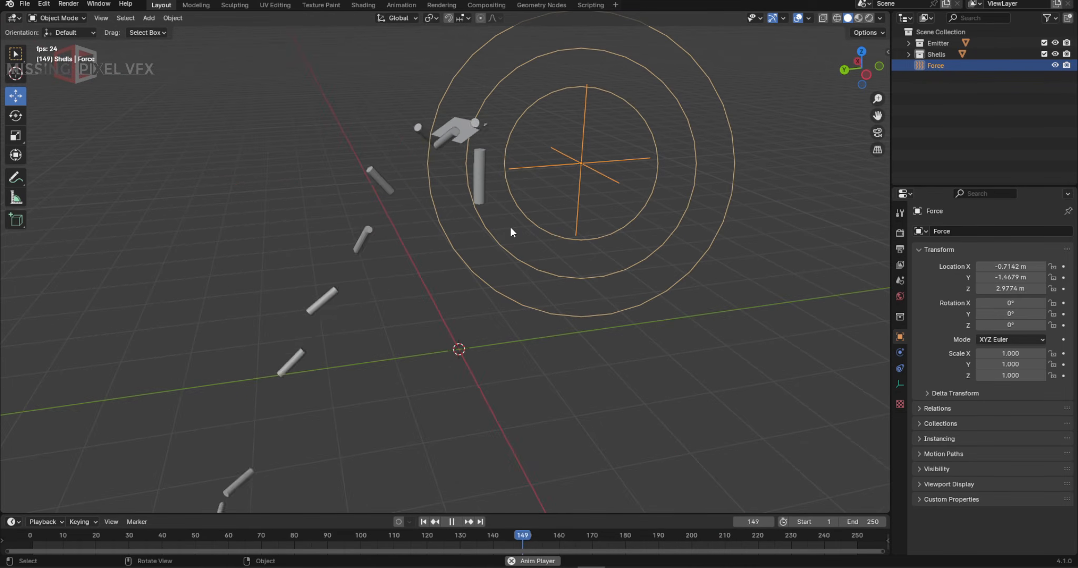
left_click(423, 524)
left_click(456, 521)
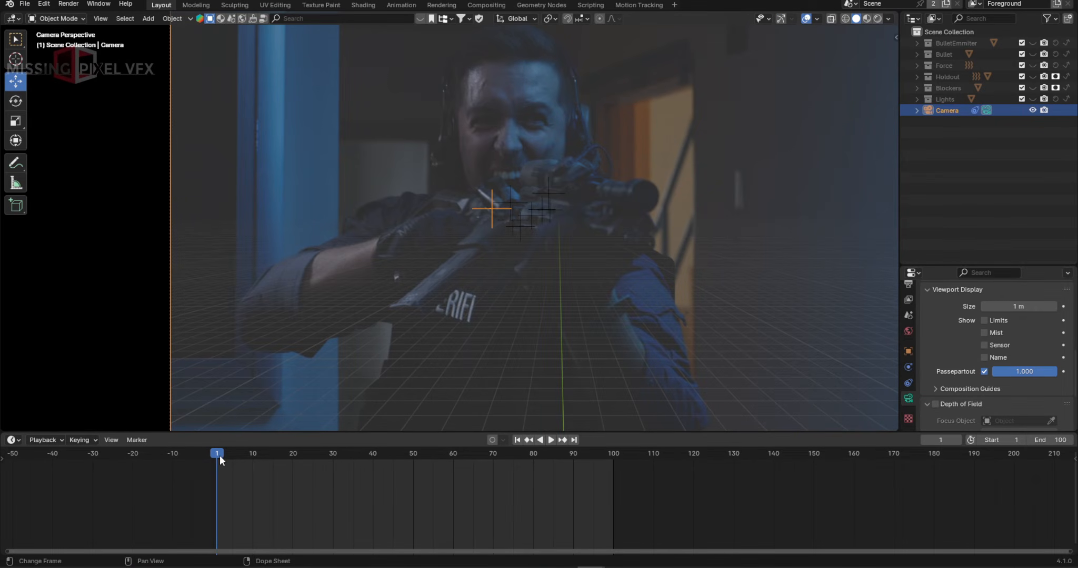
Step: Scrub the tracked camera shot between frames 1 and 43 and examine the tracking empties around the rifle at frame 21
left_click_drag(220, 455, 384, 462)
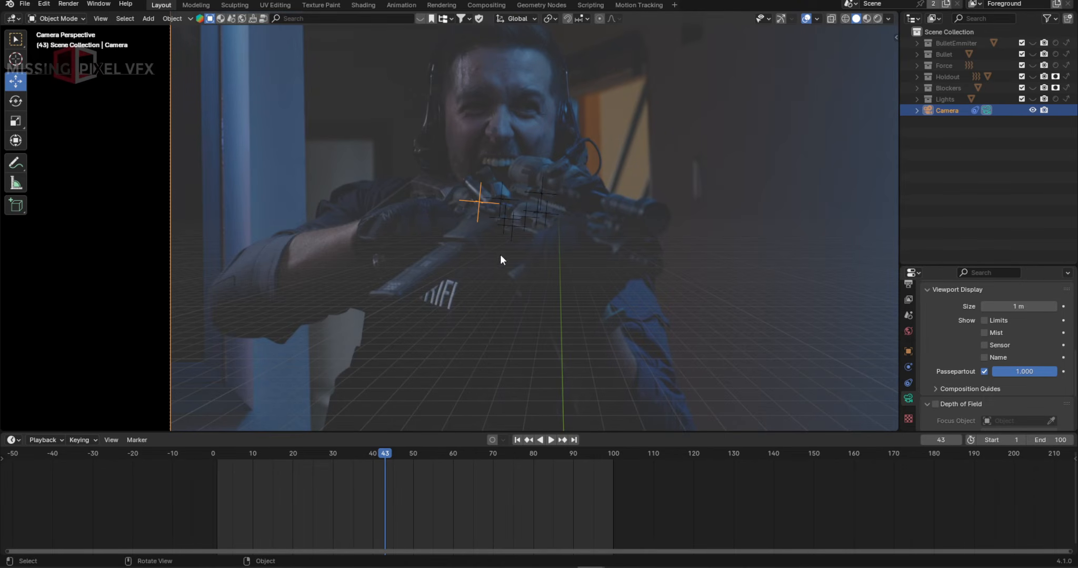
left_click_drag(386, 453, 296, 454)
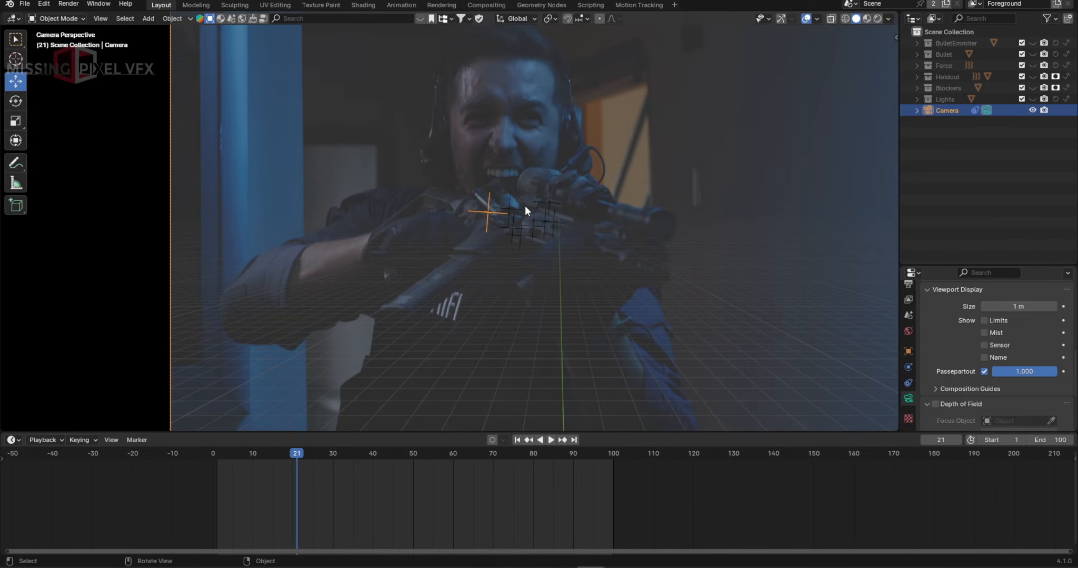
scroll(526, 208, "up", 4)
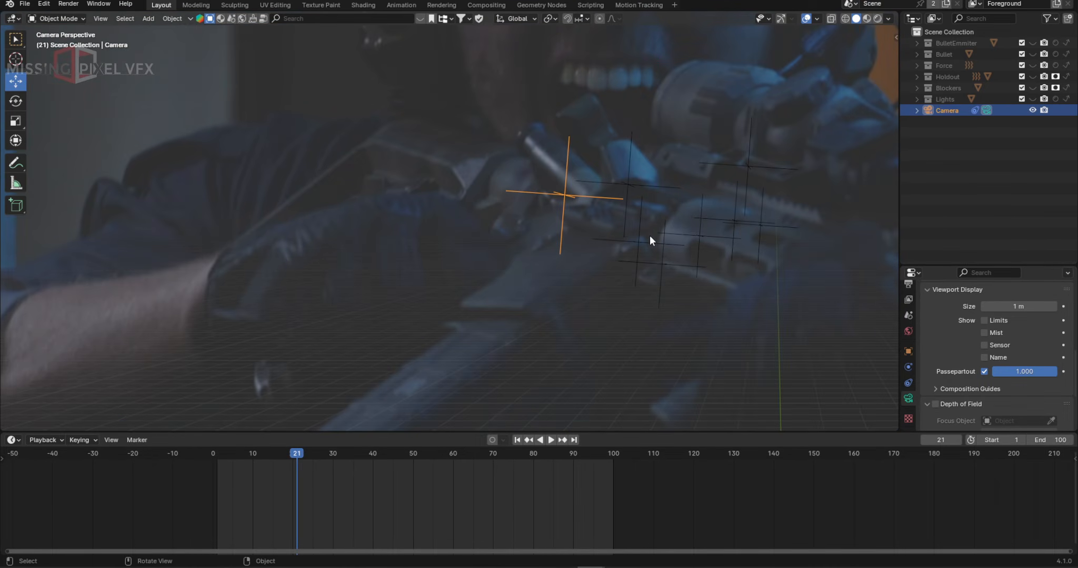
scroll(503, 237, "down", 4)
left_click(551, 296)
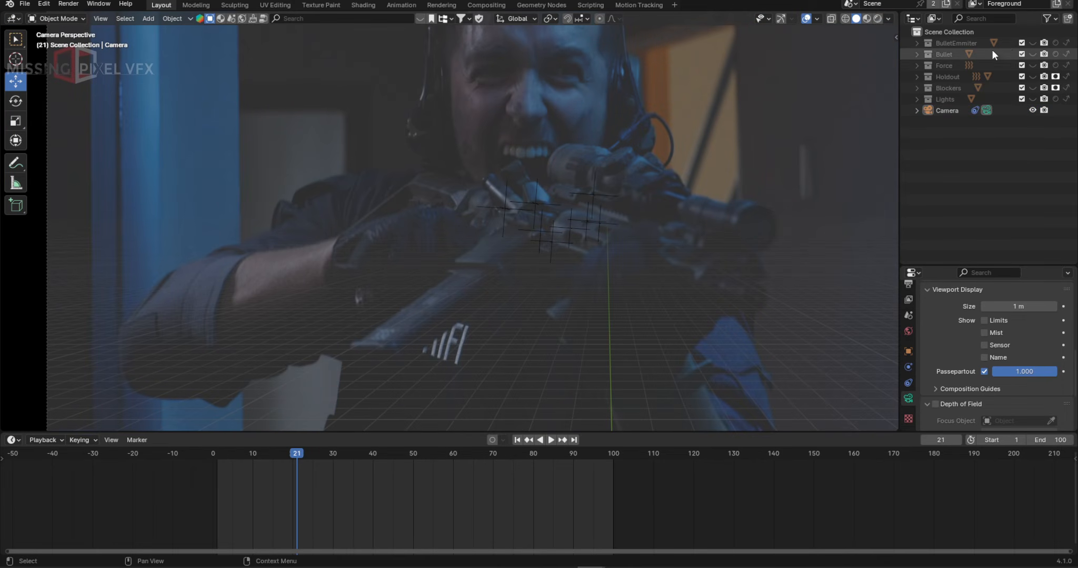
Step: Unhide the BulletEmmiter and Bullet collections in the viewport and return the timeline to frame 1
left_click(1032, 42)
left_click(582, 216)
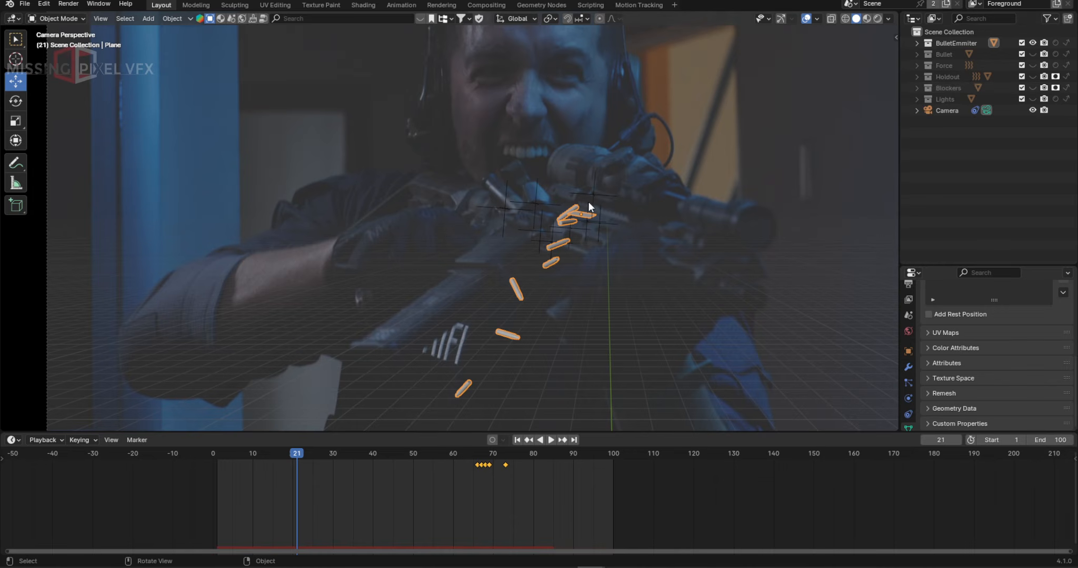
left_click(516, 440)
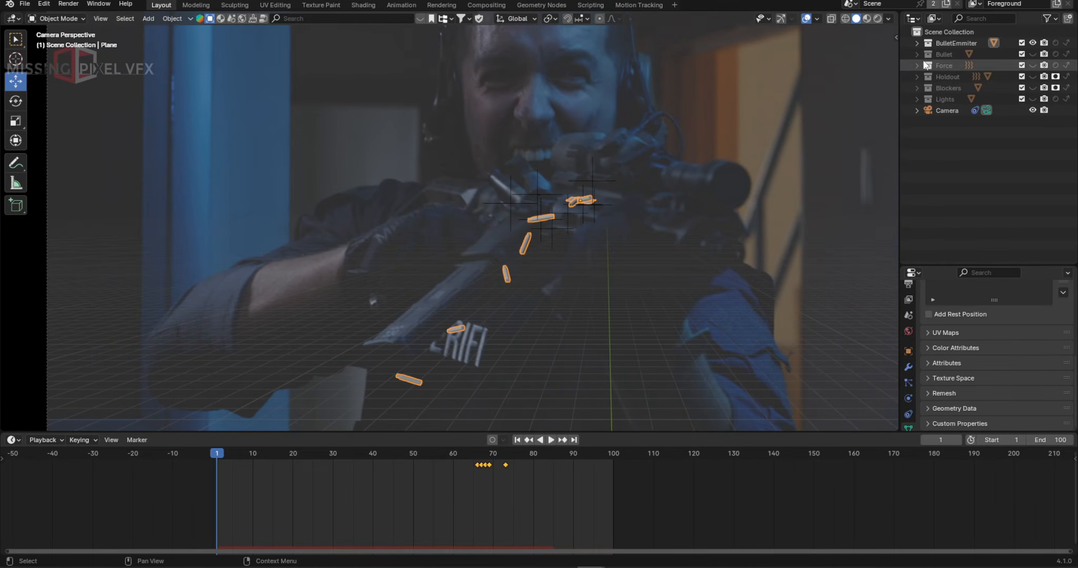
left_click(1032, 54)
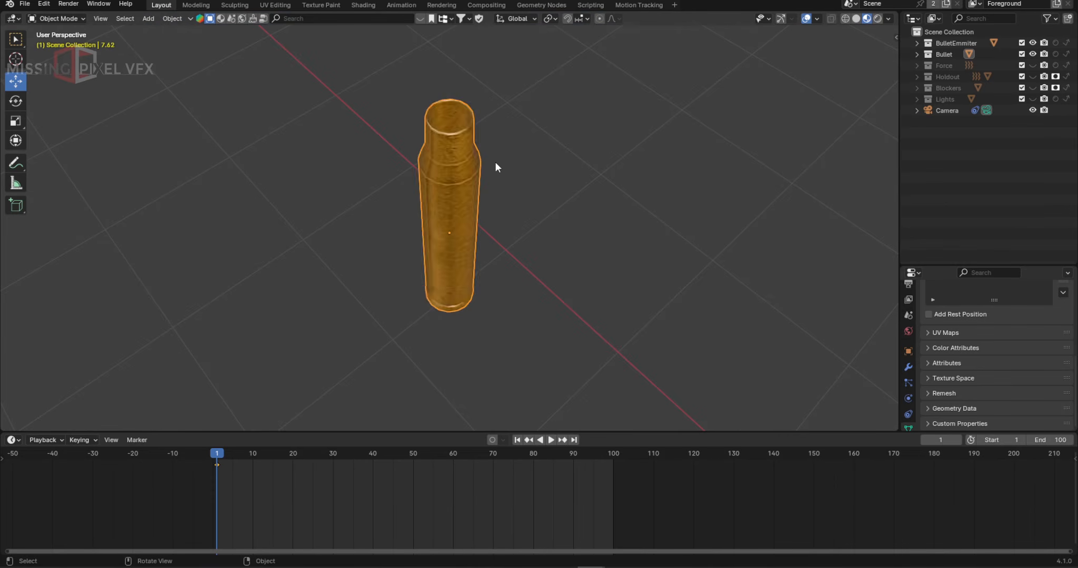
Step: Examine the brass 7.62 shell casing model from several angles
middle_click_drag(495, 162, 512, 183)
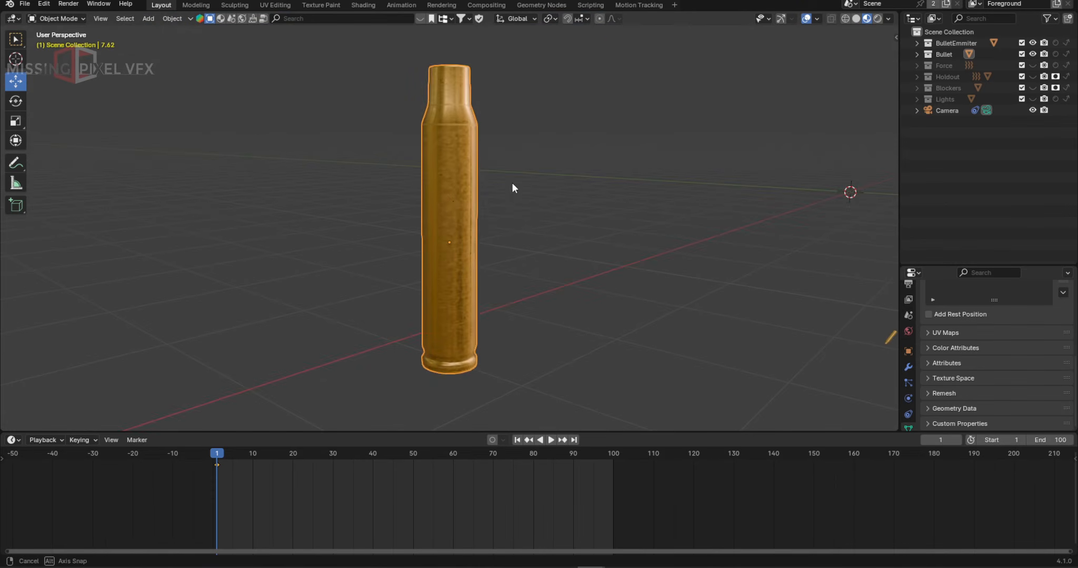
scroll(452, 201, "down", 5)
scroll(458, 201, "up", 3)
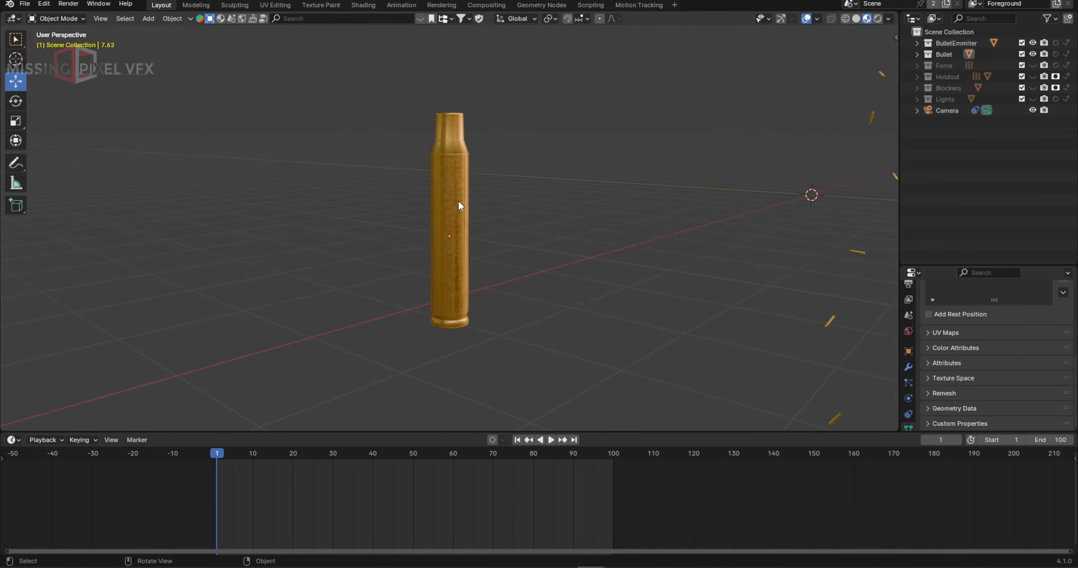
middle_click_drag(458, 204, 509, 215)
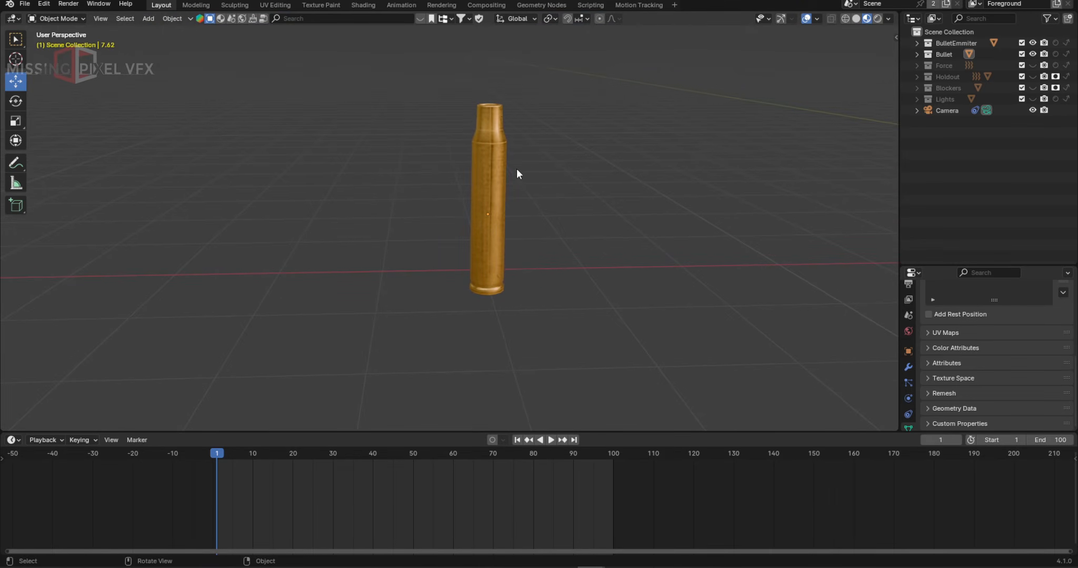
middle_click_drag(516, 169, 527, 145)
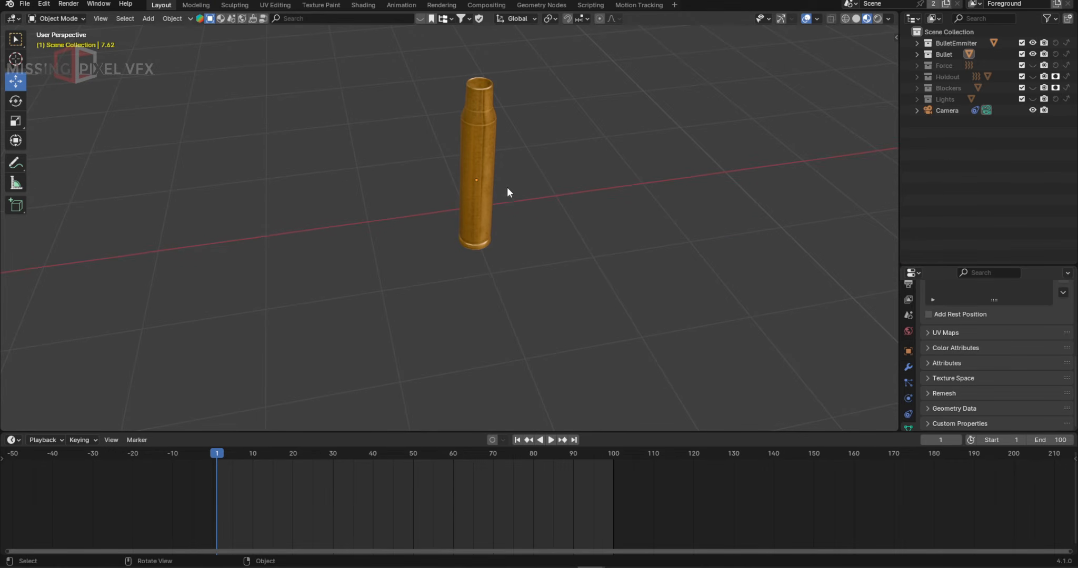
Step: Play the shell simulation from frame 1, pause at frame 46 and examine the casings flying away from the emitter
scroll(555, 198, "down", 8)
middle_click_drag(717, 167, 550, 255, "shift")
scroll(549, 256, "up", 3)
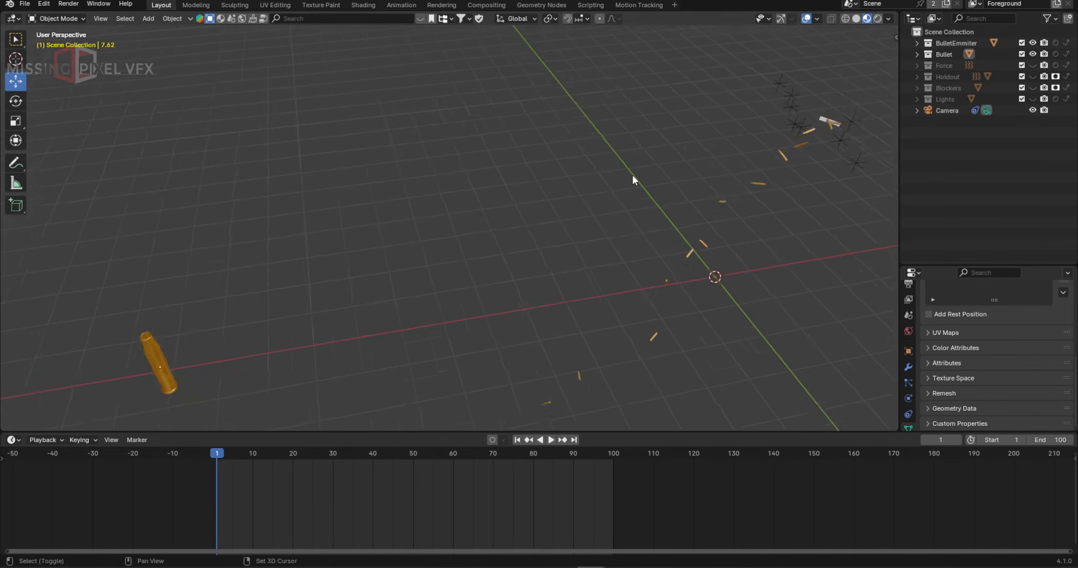
middle_click_drag(633, 175, 489, 198, "shift")
key("space")
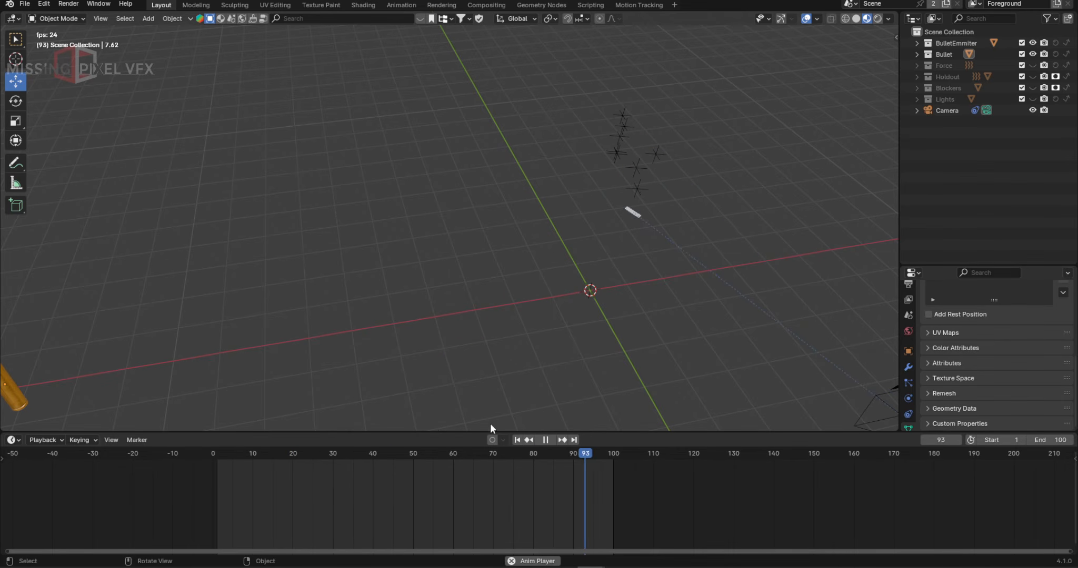
left_click(519, 440)
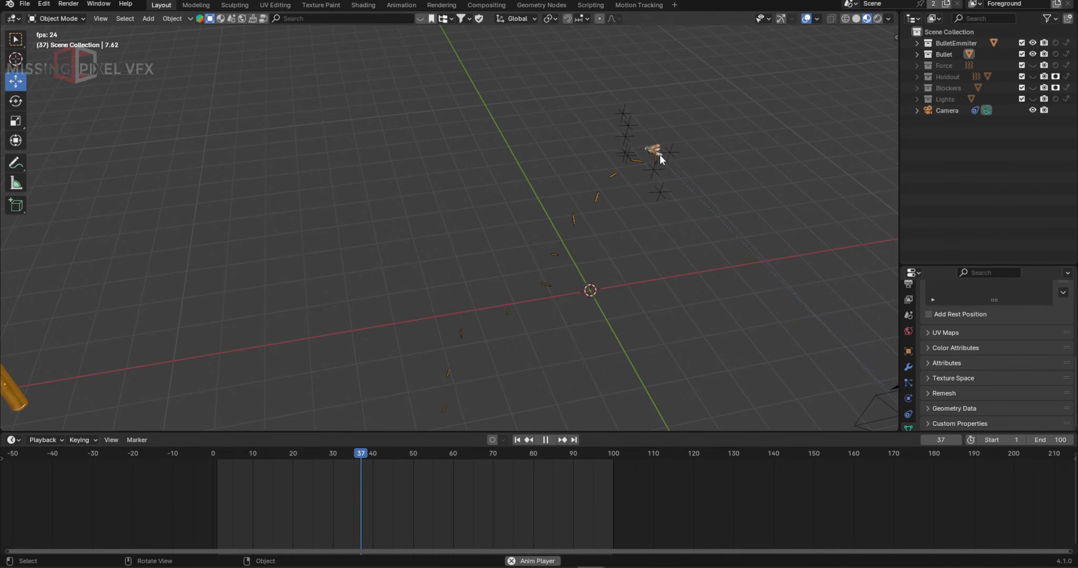
key("space")
scroll(654, 140, "up", 2)
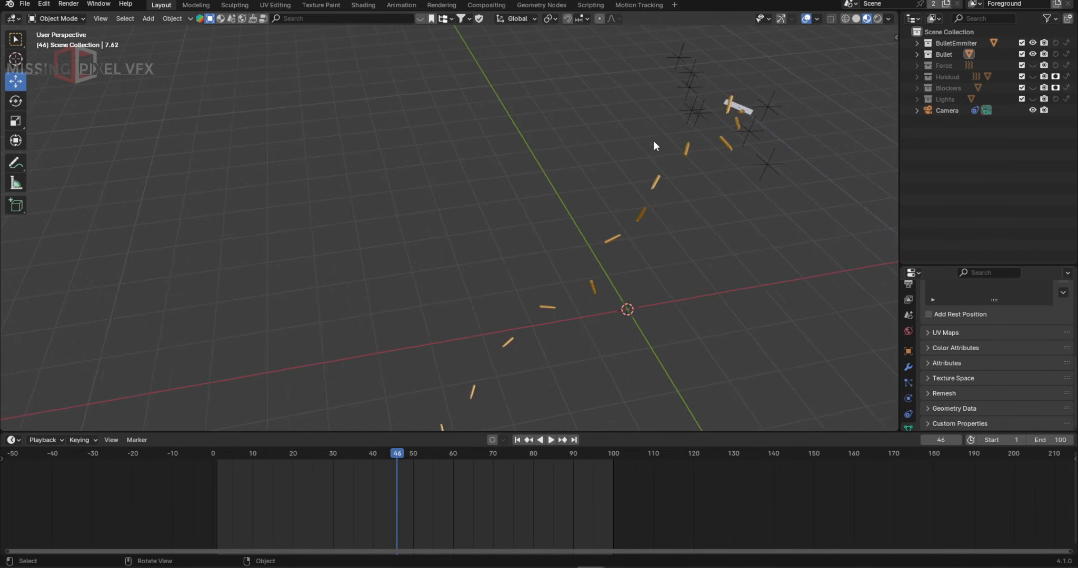
middle_click_drag(654, 140, 544, 197, "shift")
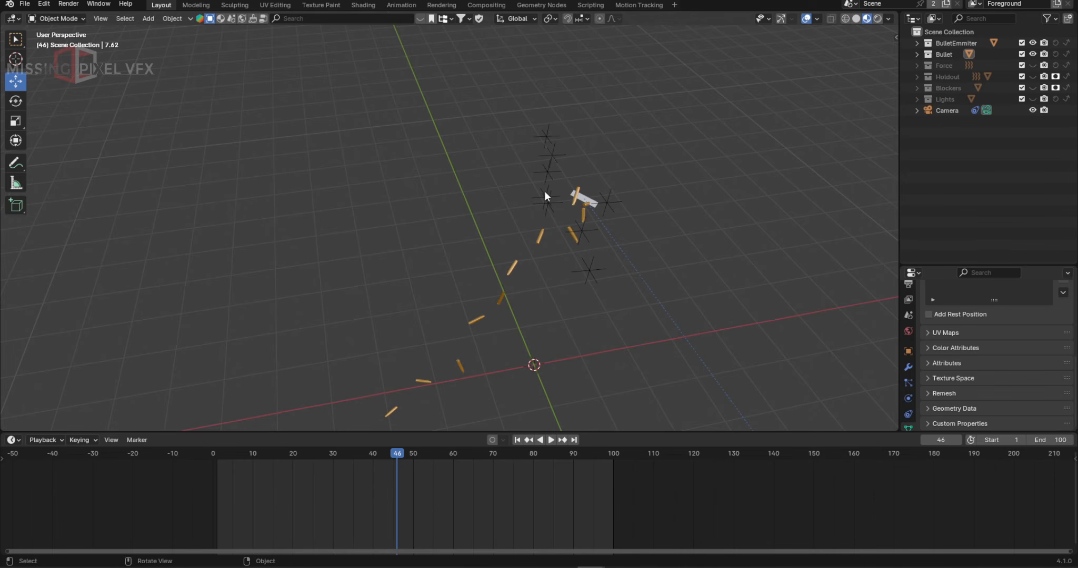
Step: Look through the tracked camera and play the shell ejection over the footage
key("KP_0")
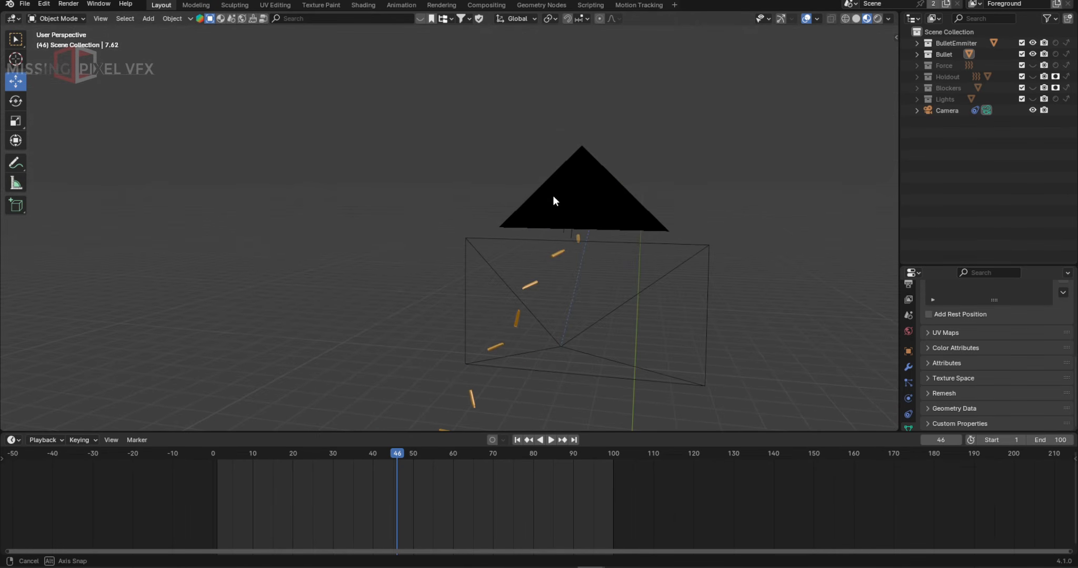
key("space")
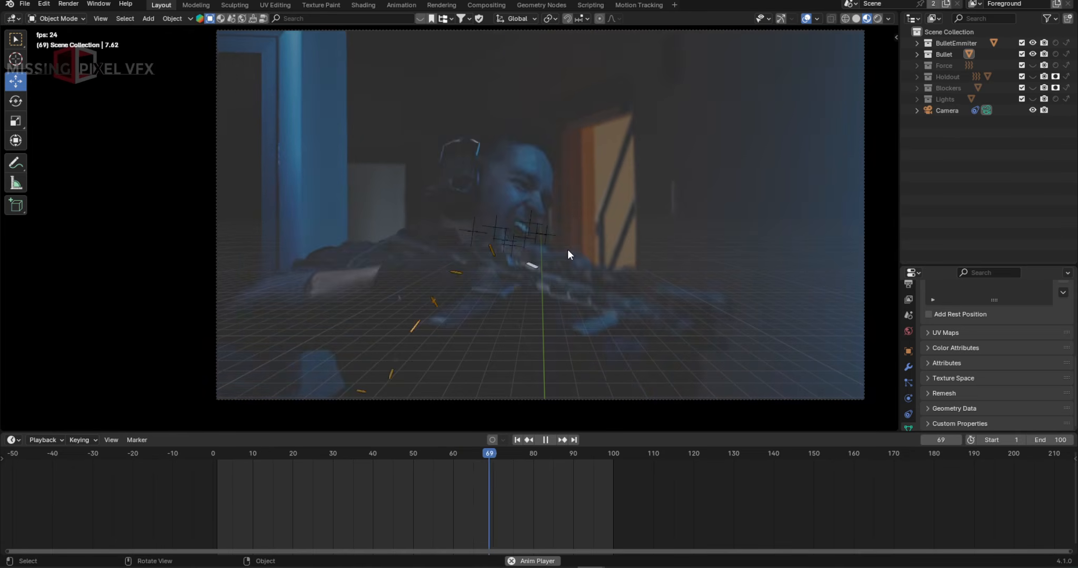
key("space")
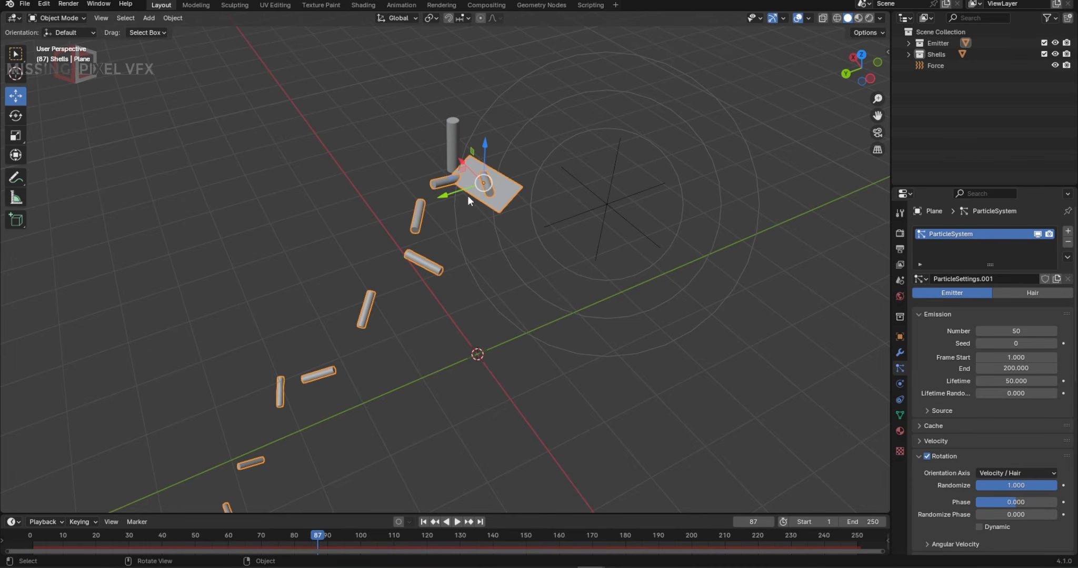
Step: Switch to the simplified particle scene, select the emitter plane and play the placeholder shell simulation
key("space")
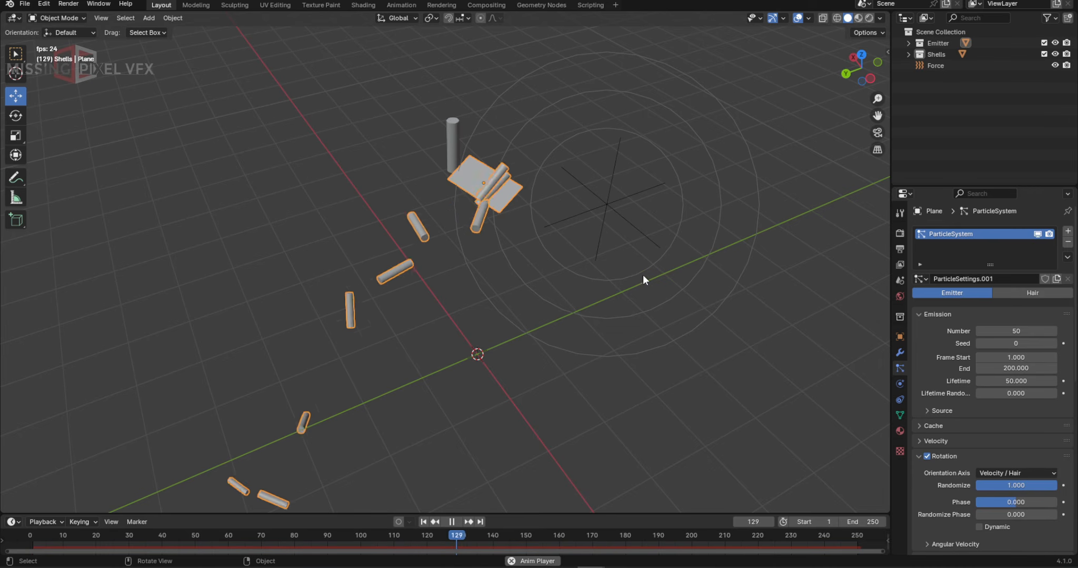
left_click(452, 522)
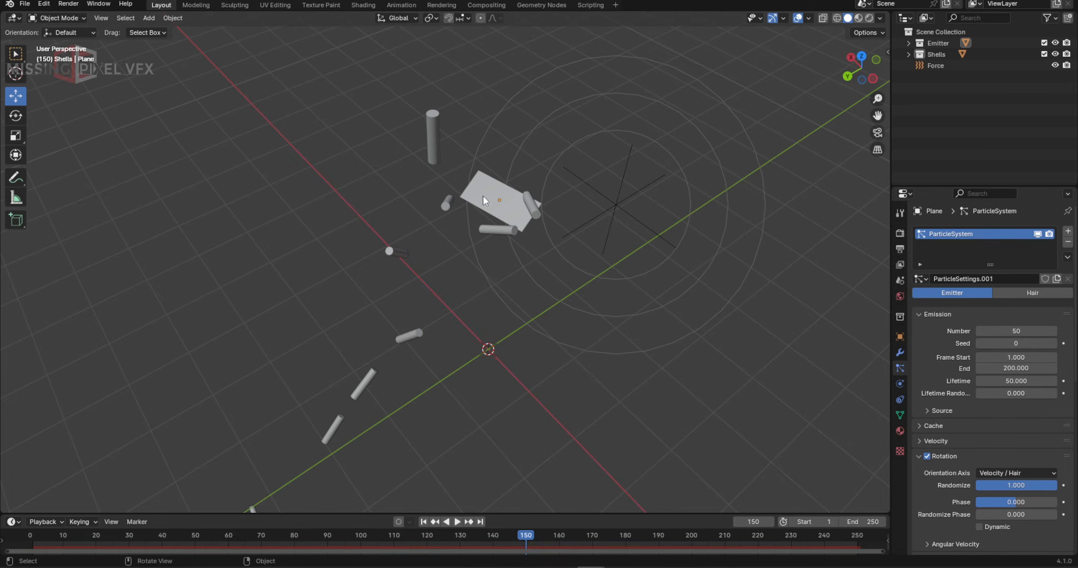
left_click(482, 196)
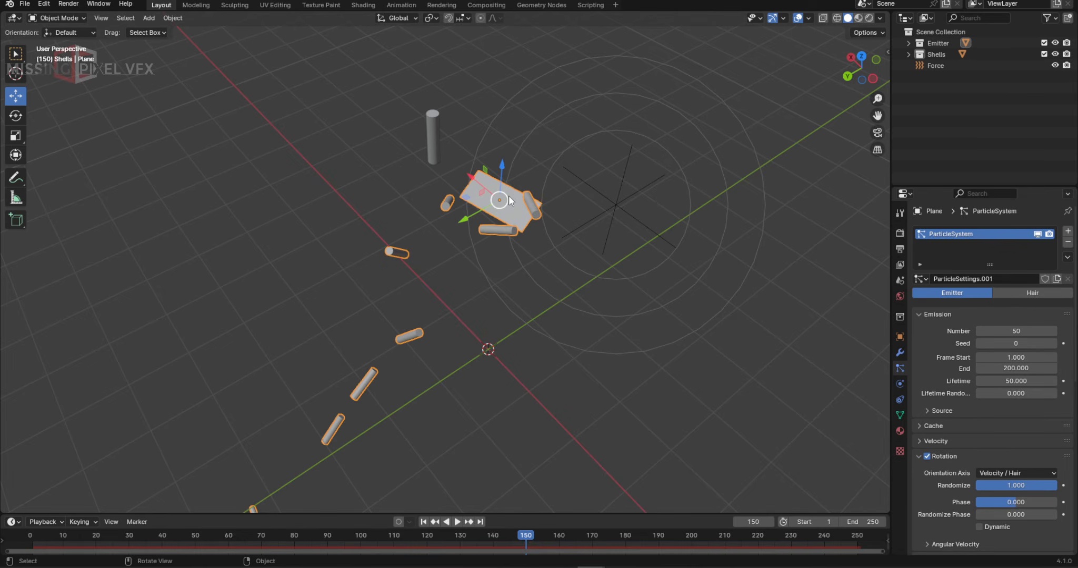
left_click(457, 522)
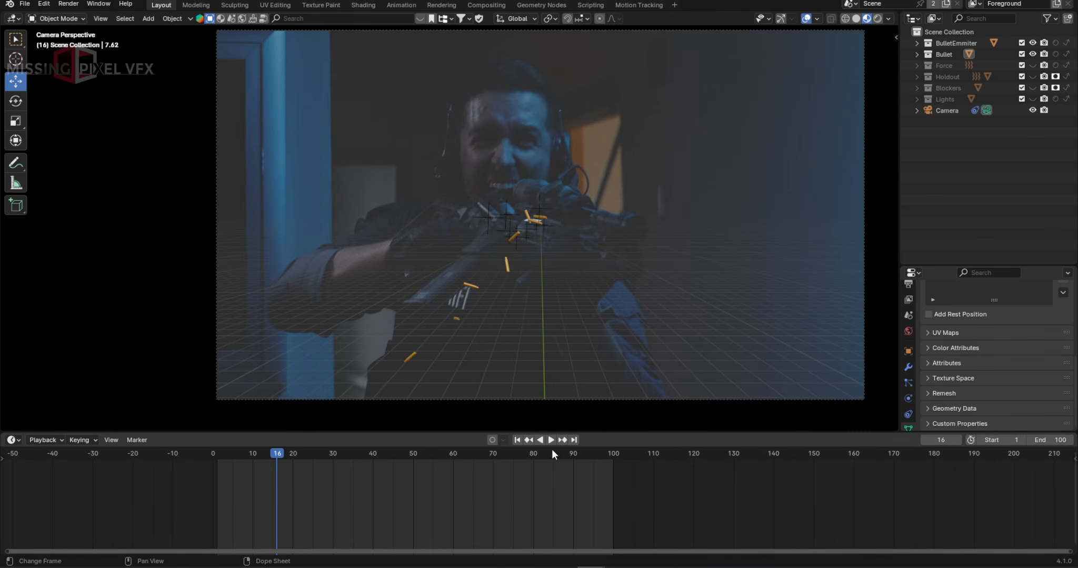
Step: Return to the Foreground scene and replay the shell ejection over the camera footage from the first frame
left_click(551, 439)
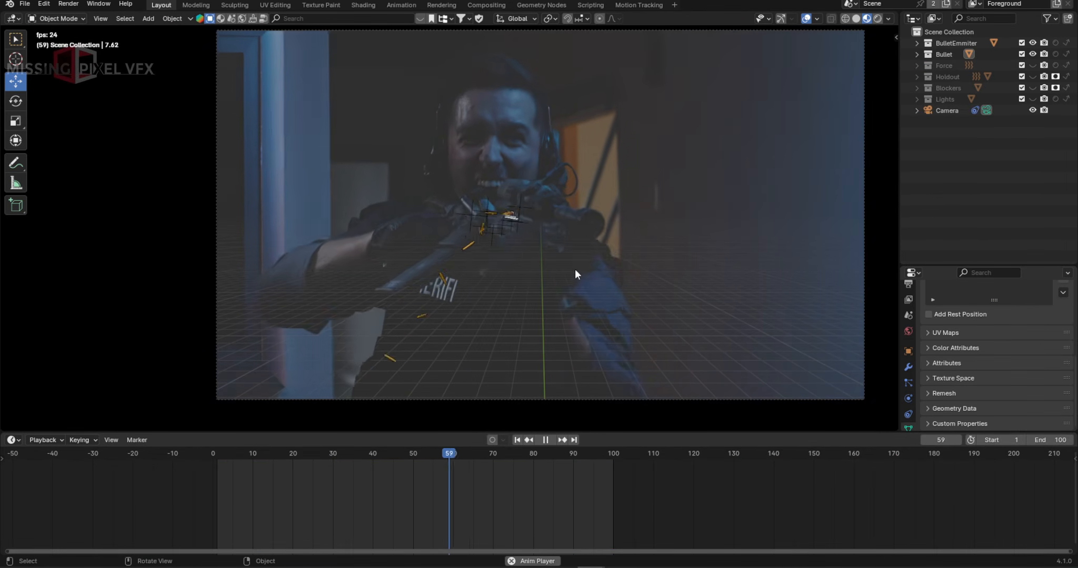
left_click(517, 440)
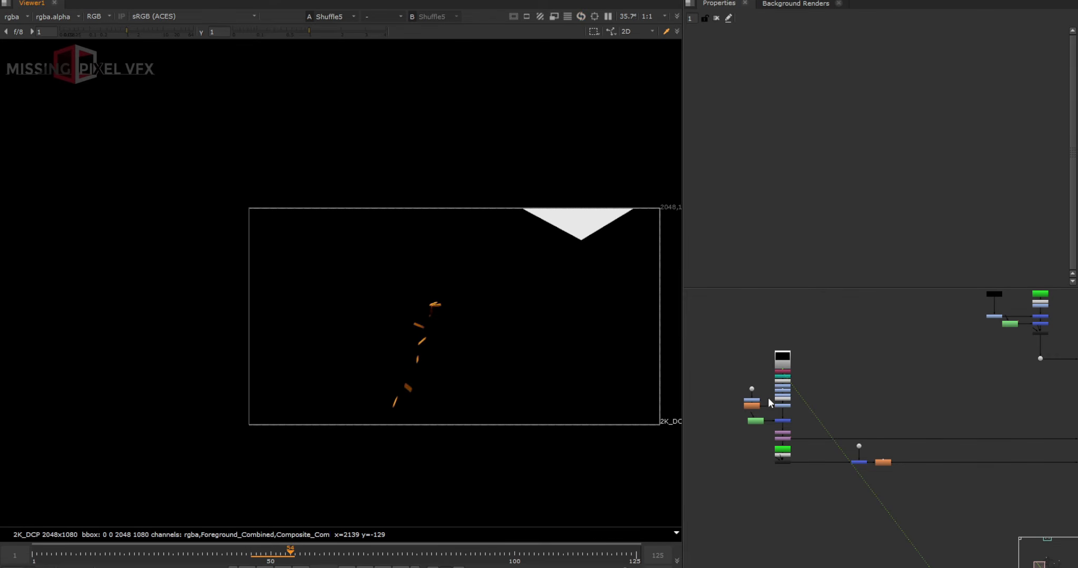
Step: Switch to Nuke and view the shell render at the Premult7 node, close up on the casings
scroll(769, 399, "up", 3)
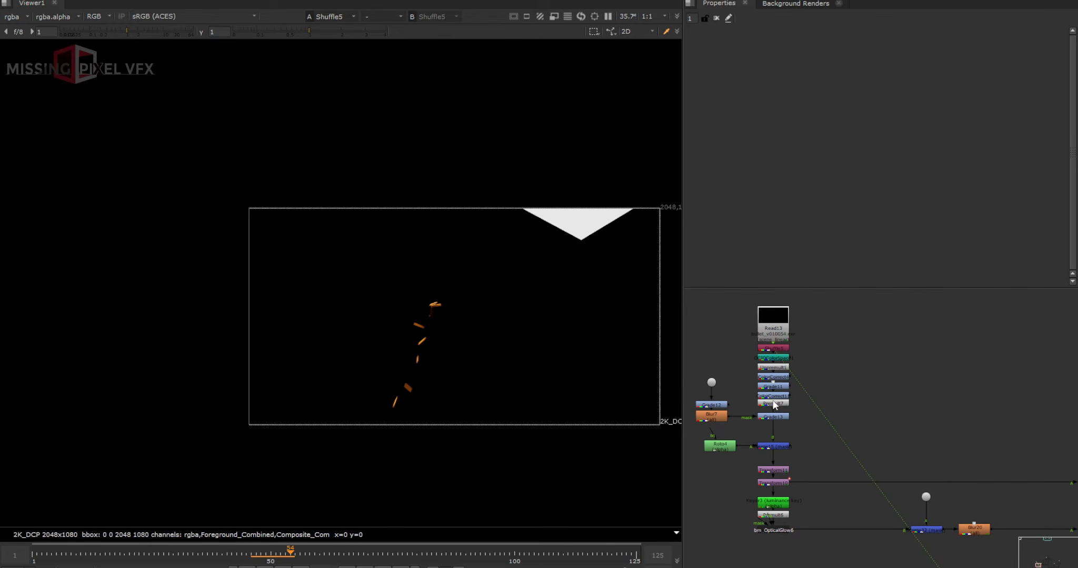
key("1")
scroll(409, 344, "up", 2)
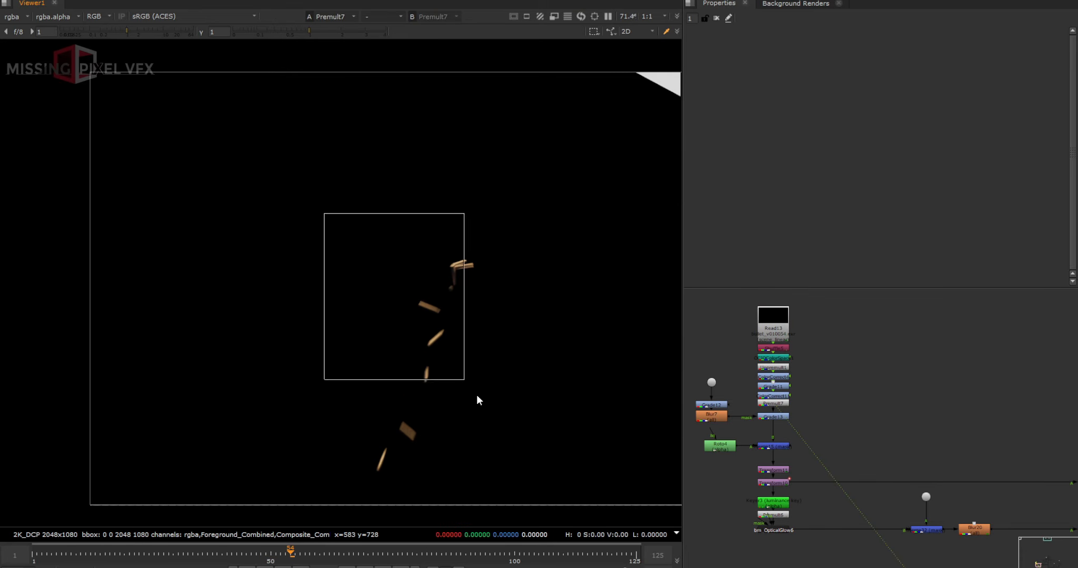
Step: View the shell chain's optical glow output and advance one frame to inspect the glowing casings up close
scroll(774, 448, "down", 3)
mouse_move(802, 478)
middle_mouse_down()
mouse_move(706, 435)
mouse_move(799, 471)
middle_mouse_up()
scroll(717, 467, "up", 1)
scroll(755, 450, "up", 1)
key("1")
scroll(423, 298, "up", 2)
key("Right")
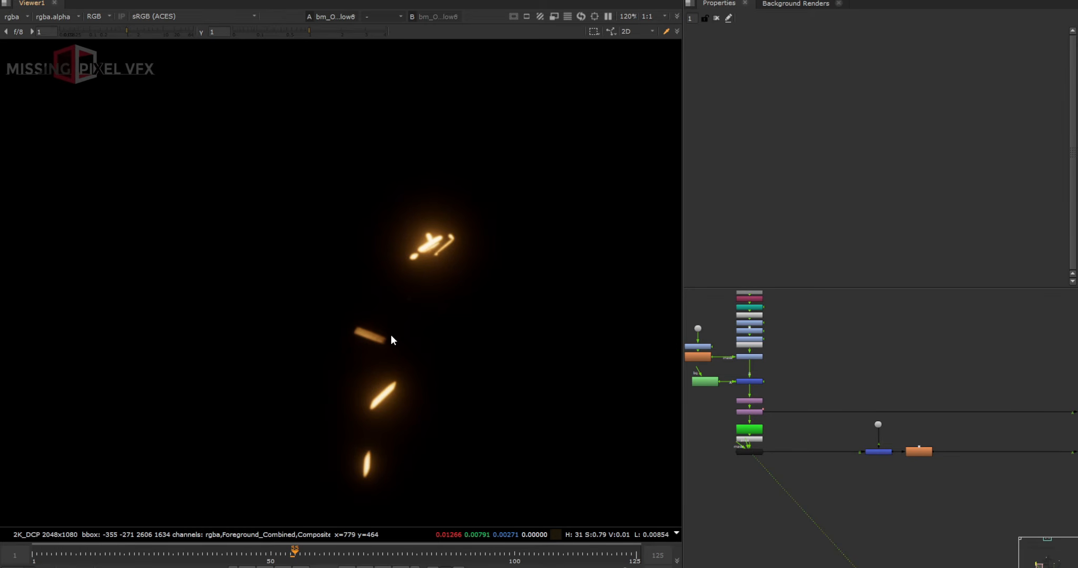
Step: View the Merge4 composite and inspect the glowing shells around the rifle up close
scroll(395, 334, "down", 5)
scroll(920, 506, "down", 3)
middle_click_drag(921, 507, 795, 428)
middle_click_drag(1000, 478, 860, 402)
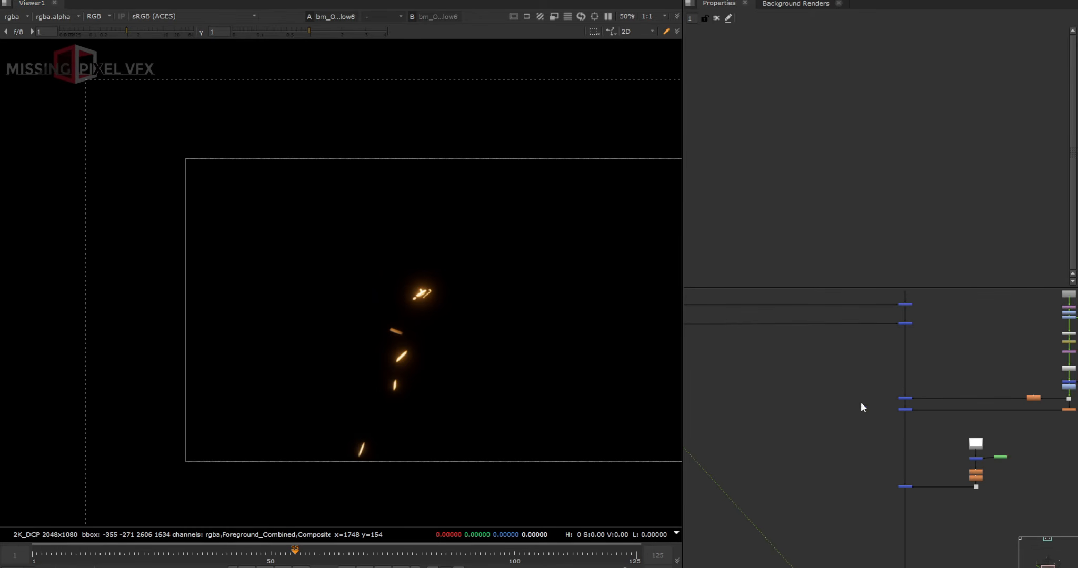
left_click(909, 485)
key("1")
scroll(414, 295, "up", 4)
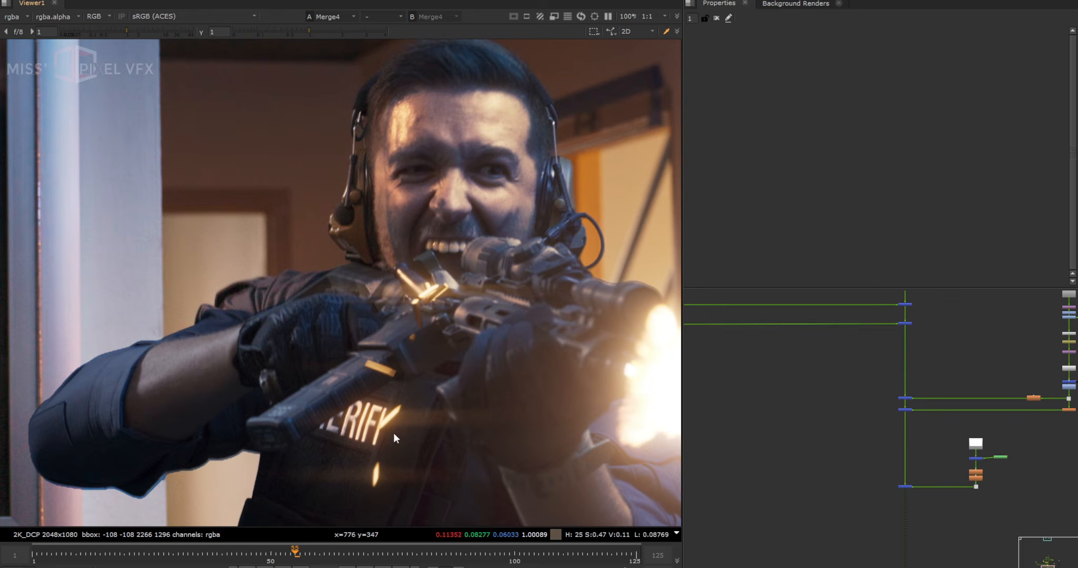
scroll(393, 433, "up", 3)
scroll(890, 439, "down", 1)
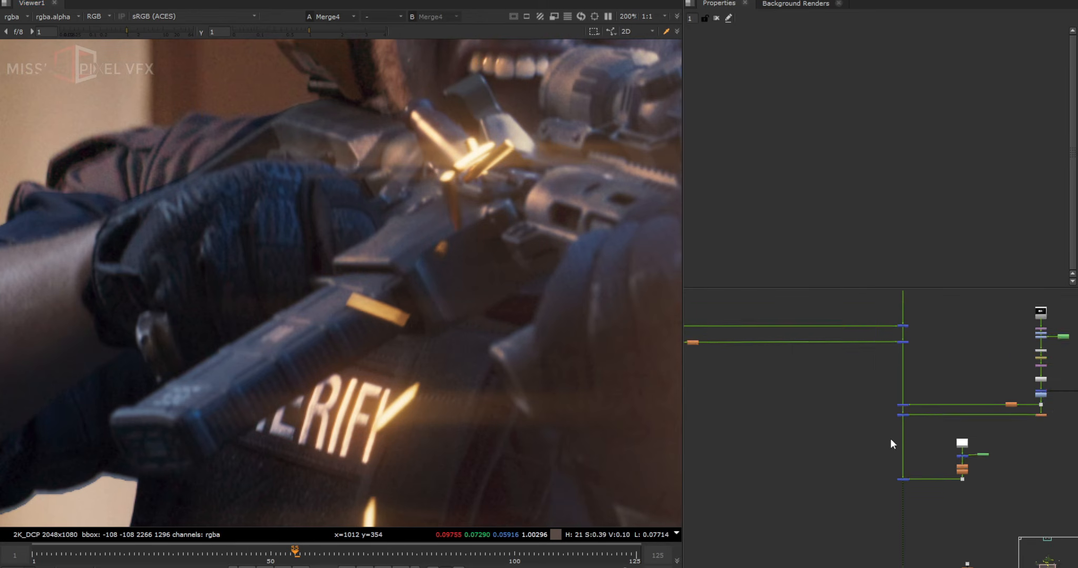
Step: Review the full composite frame together with the overall node tree
scroll(889, 439, "down", 3)
scroll(514, 356, "down", 4)
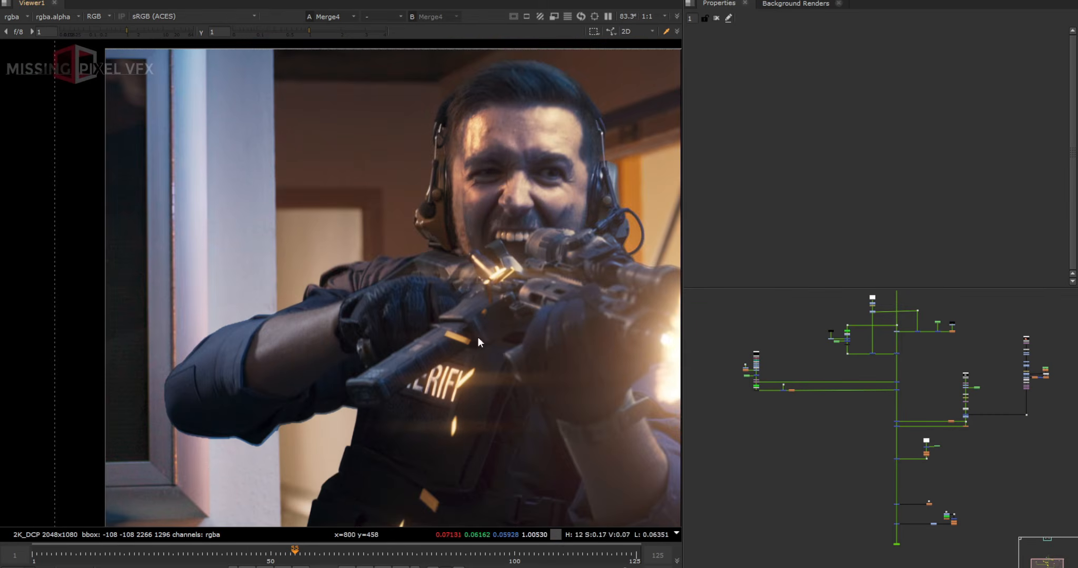
scroll(479, 342, "down", 4)
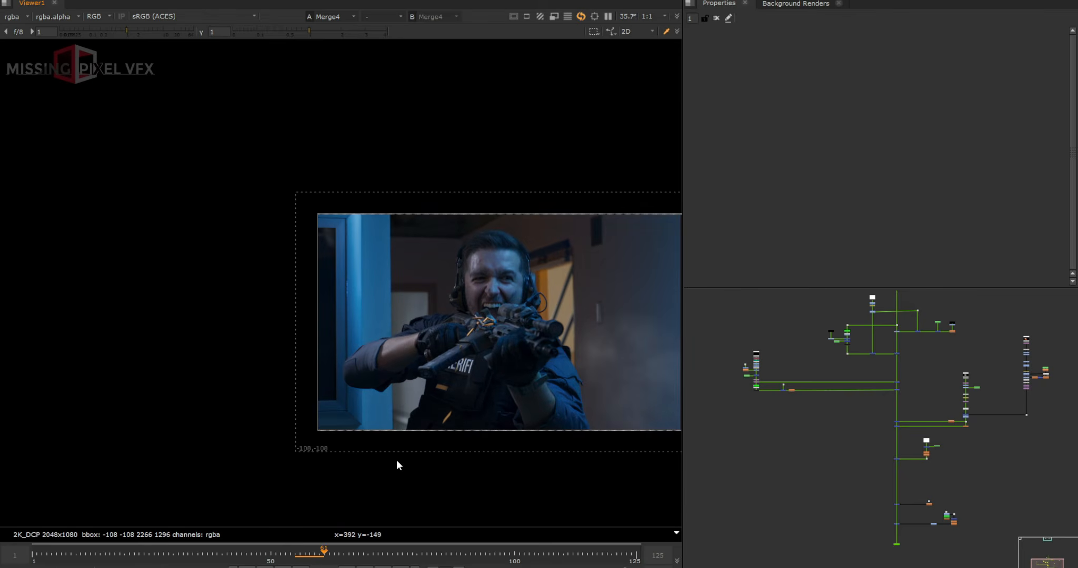
scroll(828, 490, "down", 2)
scroll(891, 473, "up", 2)
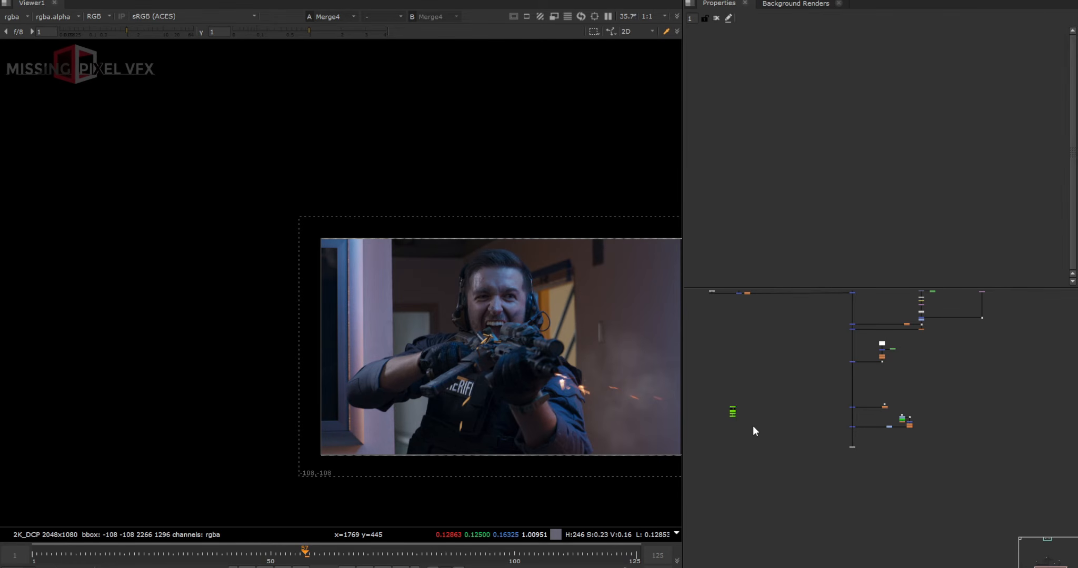
Step: View the gunfire smoke puff clip at the Shuffle2 node and play it from the first frame
scroll(742, 416, "up", 3)
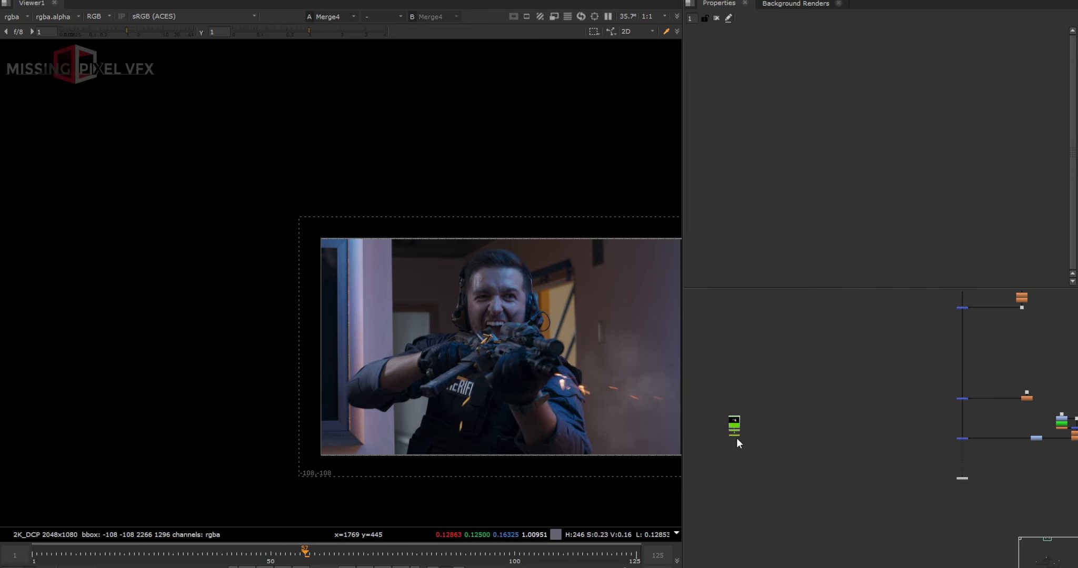
scroll(735, 442, "up", 5)
key("1")
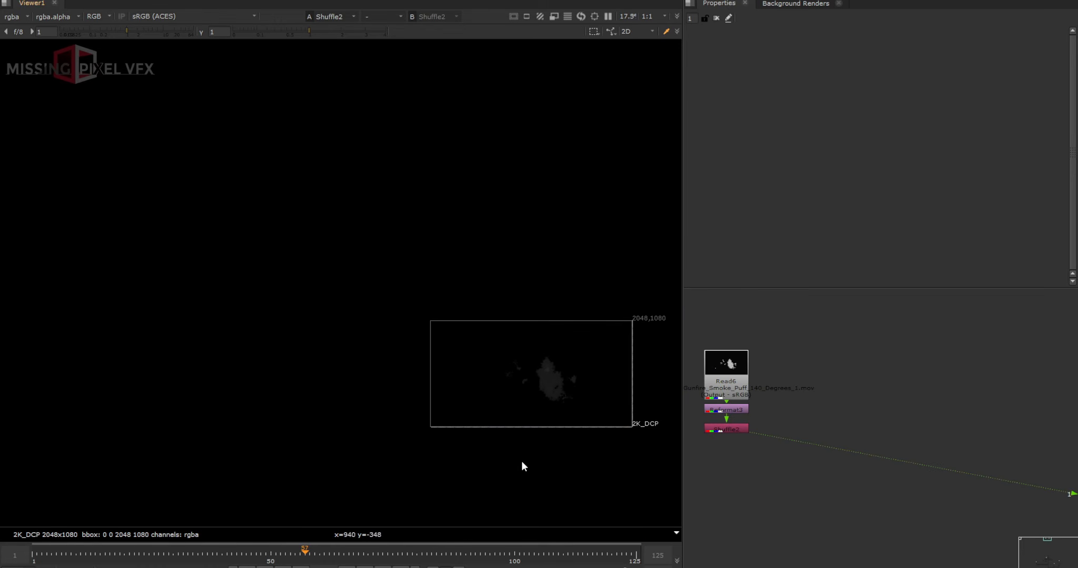
left_click(347, 567)
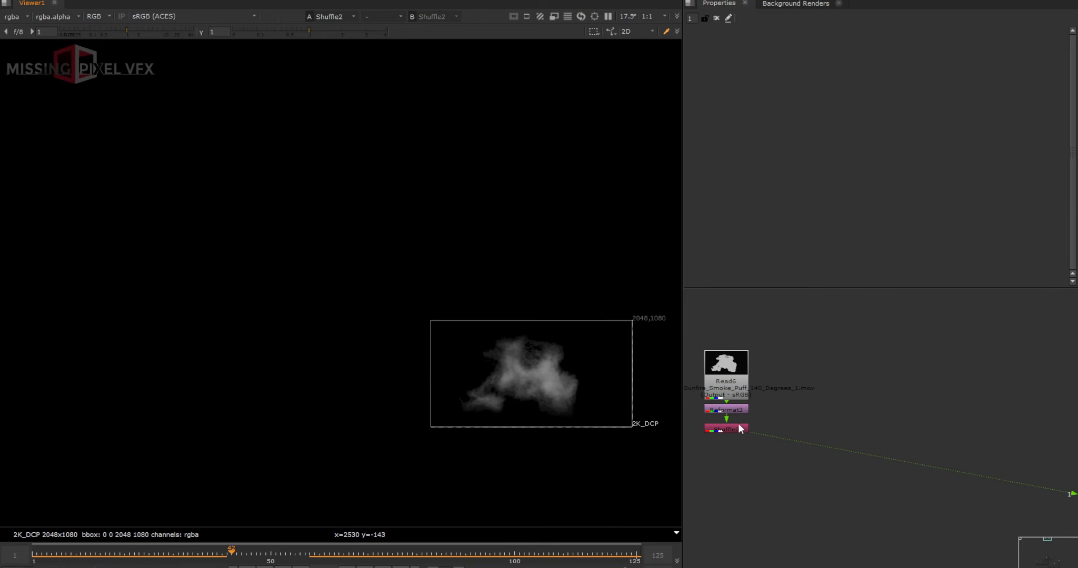
scroll(737, 429, "up", 2)
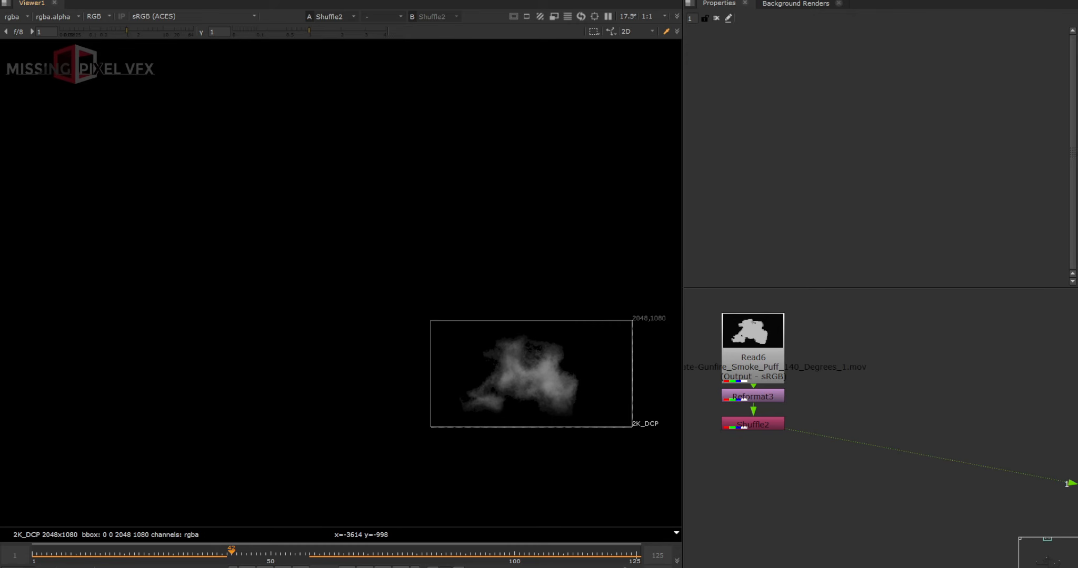
left_click(246, 566)
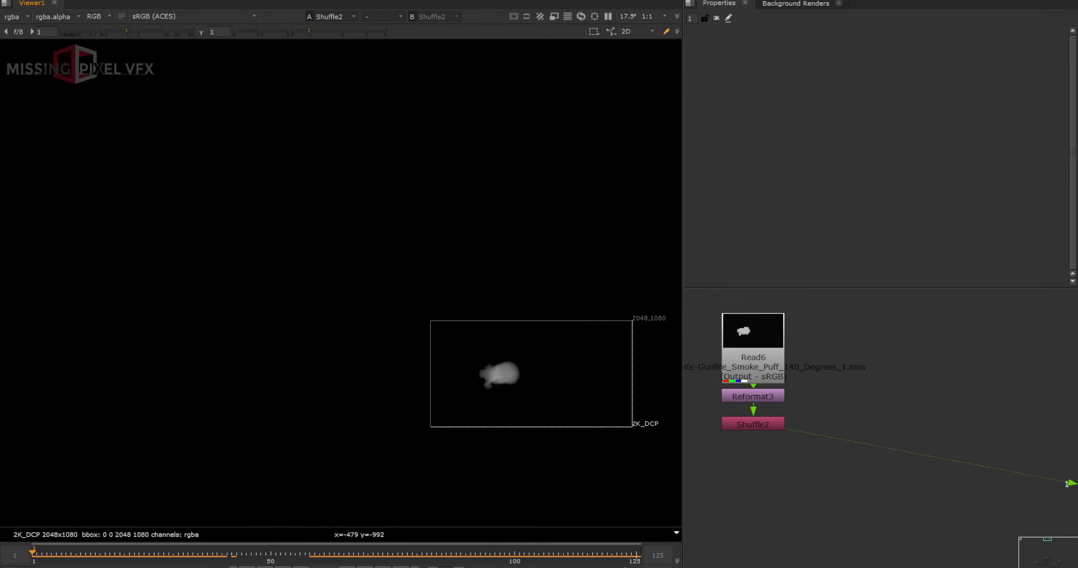
left_click(347, 567)
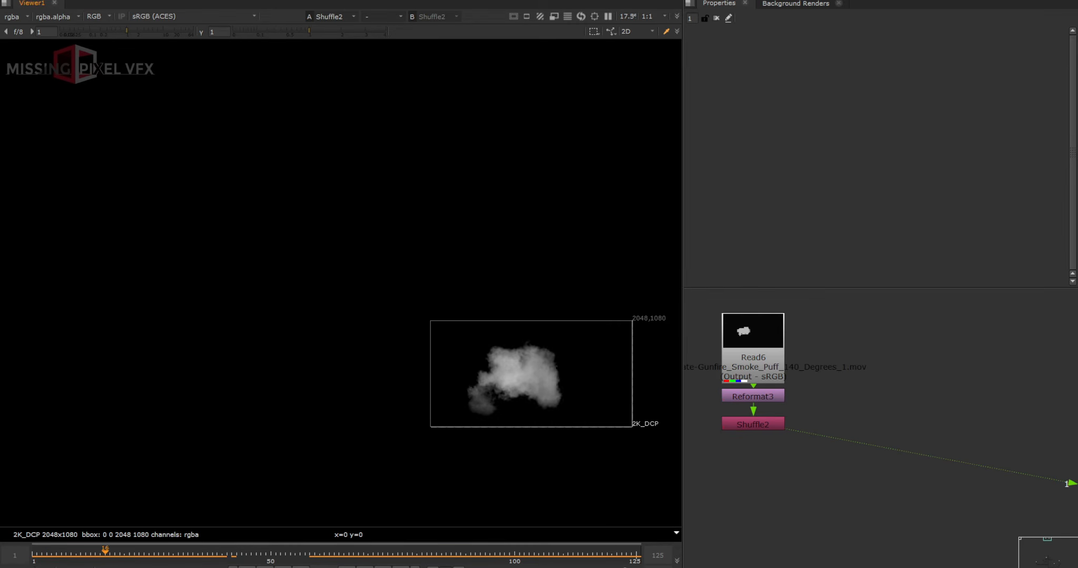
left_click(346, 567)
Step: Add a TimeOffset node for the smoke puff on a second branch from Shuffle2, routed through a dot
left_click(788, 466)
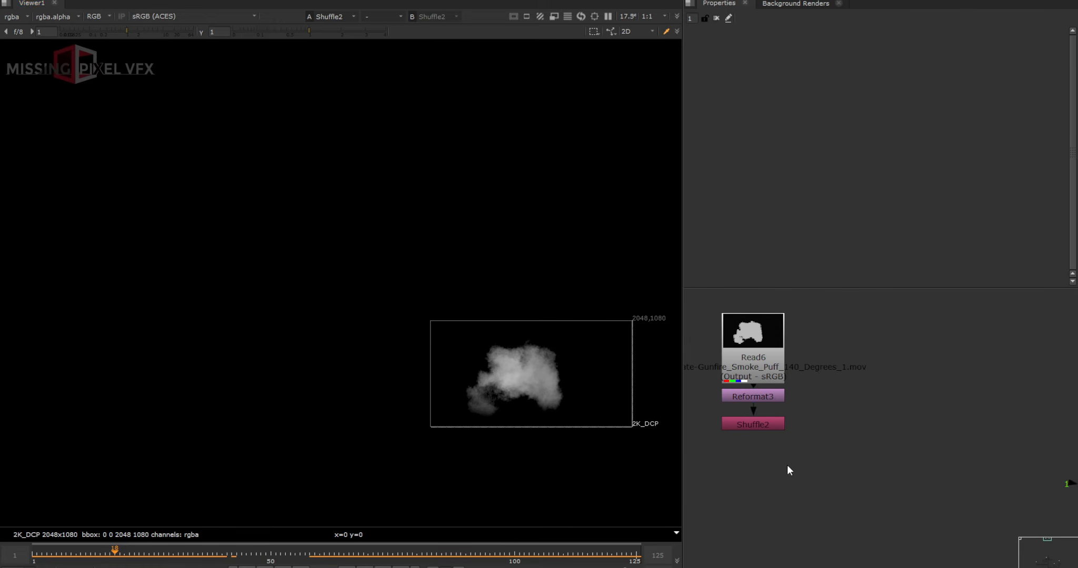
key("Tab")
type("rt")
key("BackSpace")
key("BackSpace")
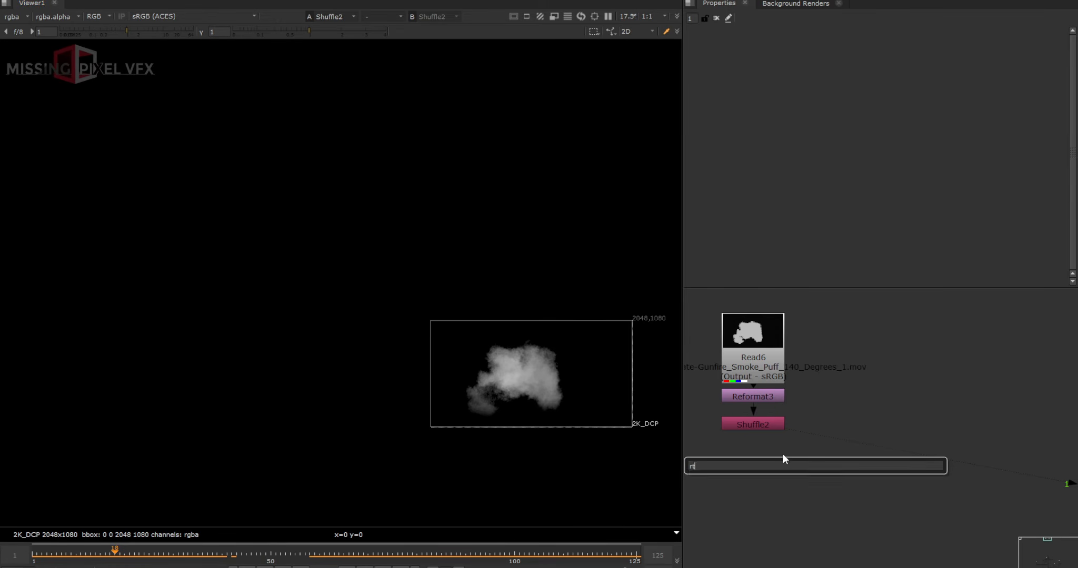
type("time")
key("Return")
left_click_drag(853, 466, 903, 427)
left_click(901, 504)
Step: Merge the TimeOffset1 branch over the original Shuffle2 smoke, placing the merge directly below Shuffle2
key("m")
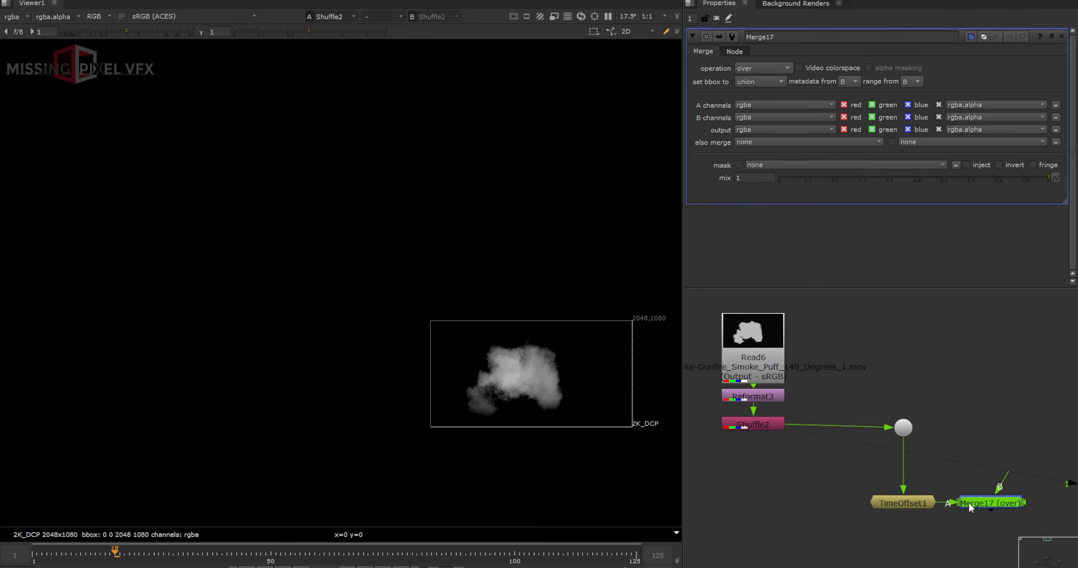
left_click_drag(968, 502, 752, 424)
left_click_drag(744, 503, 752, 556)
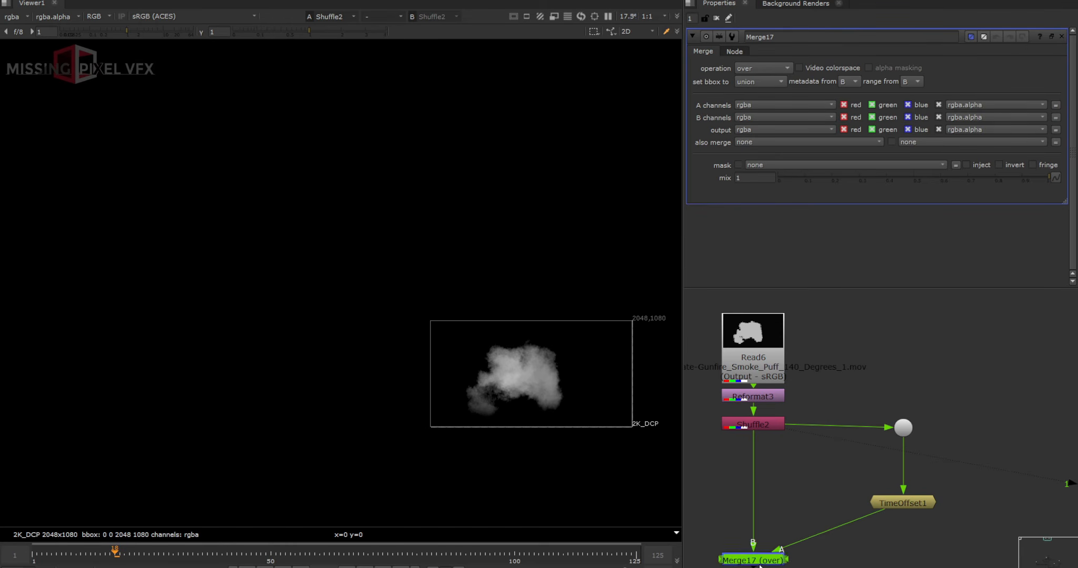
Step: Set TimeOffset1 to 17 frames and check the merged smoke at an earlier frame
left_click(900, 499)
left_click(781, 79)
left_click(769, 78)
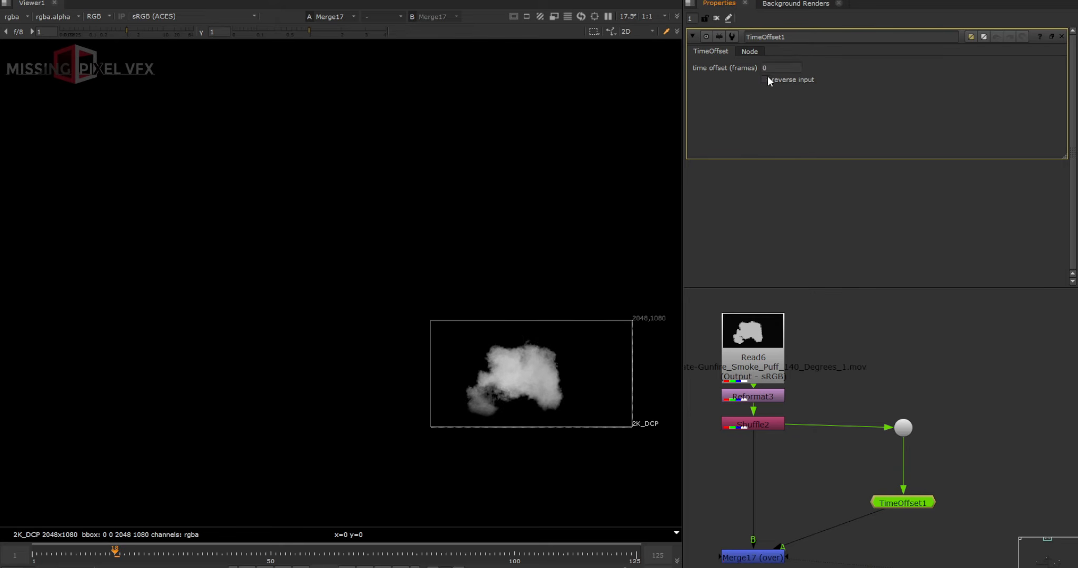
middle_click_drag(766, 68, 774, 68)
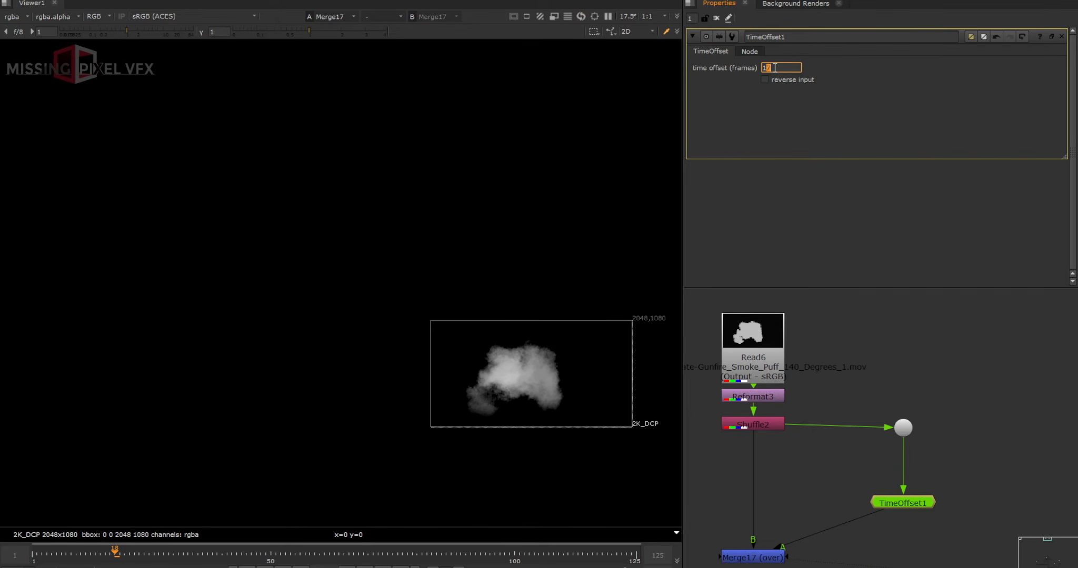
left_click(81, 556)
Step: View the Merge14 composite and advance two frames to find the frame of the muzzle flash
scroll(783, 475, "down", 10)
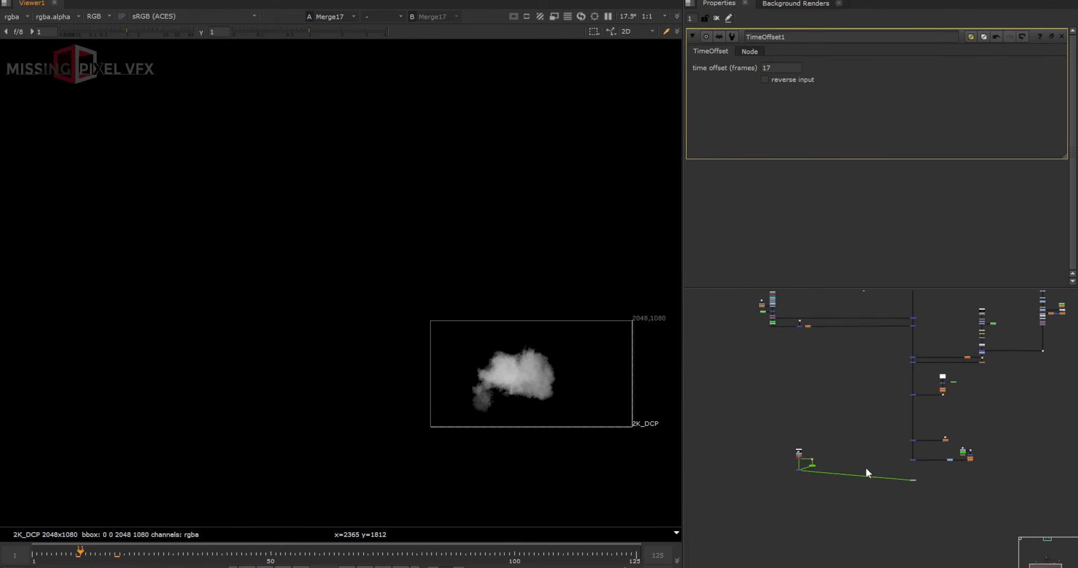
scroll(912, 461, "up", 3)
left_click(909, 464)
key("1")
key("Right")
key("Right")
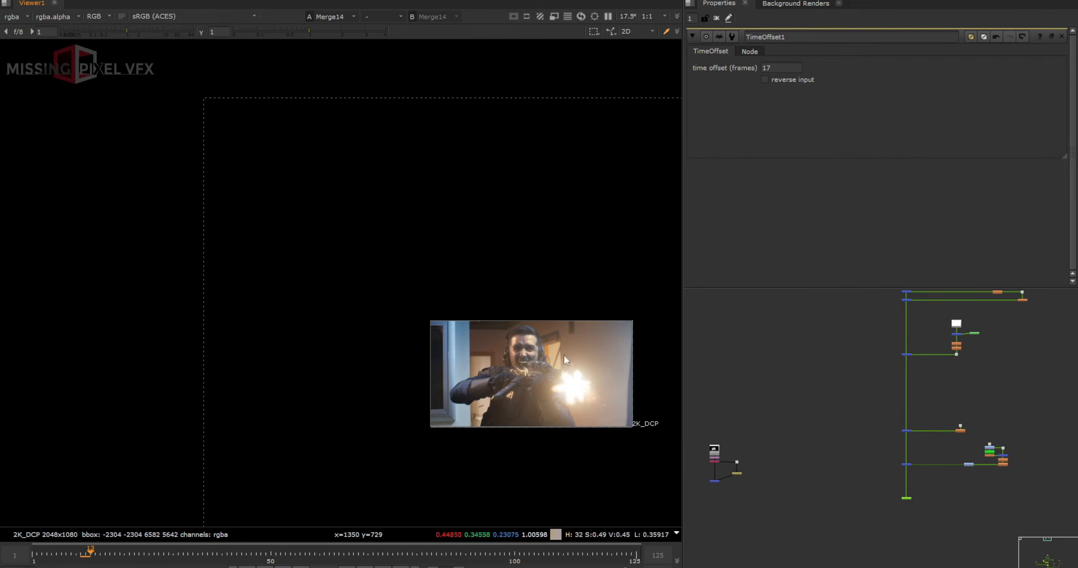
Step: View TimeOffset1, set its time offset to 11 frames and return to the Merge17 output
scroll(730, 479, "up", 5)
scroll(729, 479, "up", 3)
left_click(787, 468)
key("1")
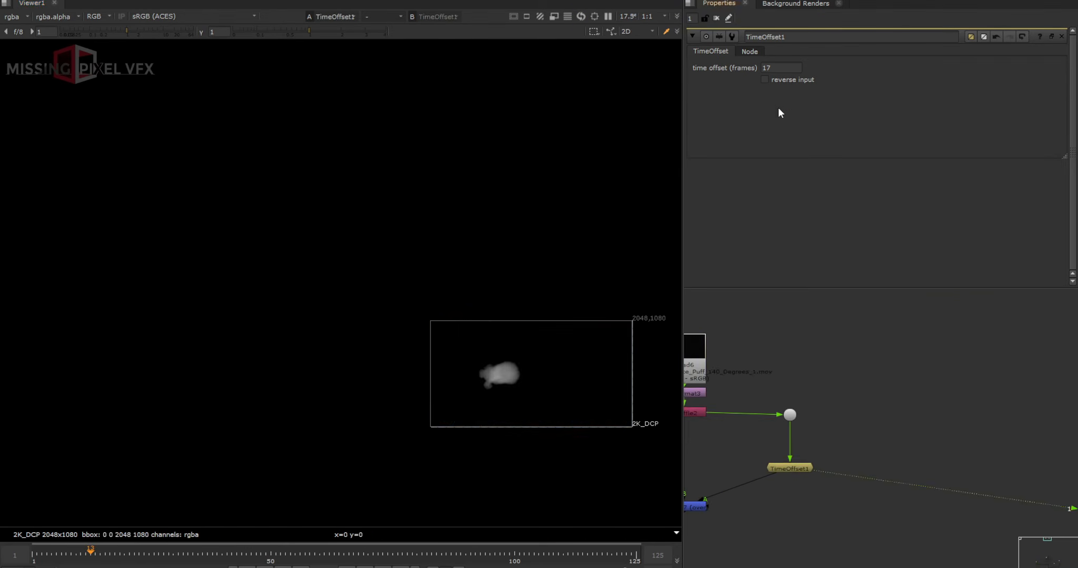
left_click(775, 67)
scroll(774, 68, "down", 2)
scroll(775, 68, "down", 5)
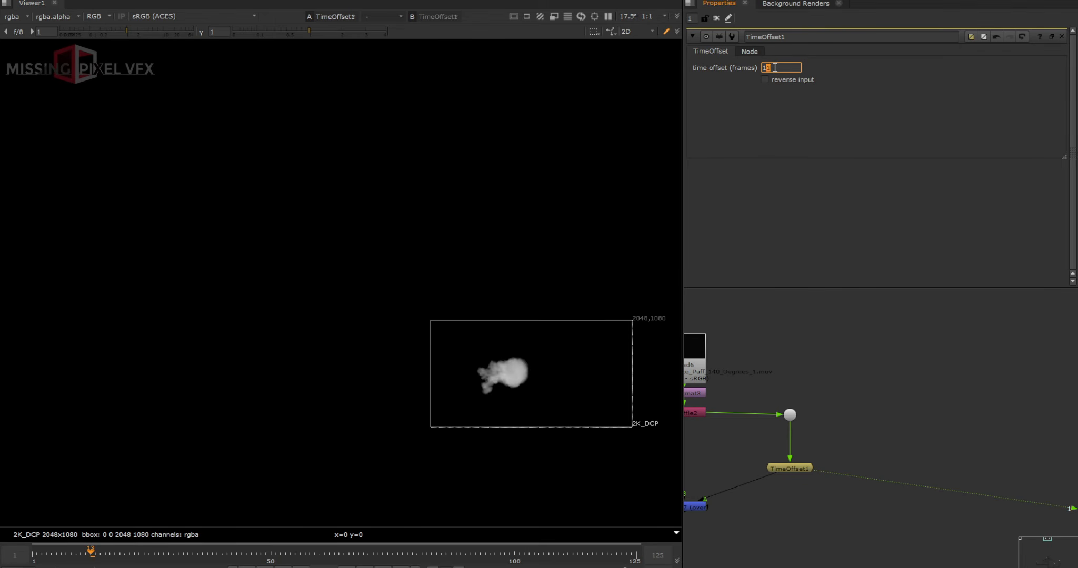
left_click(689, 508)
key("1")
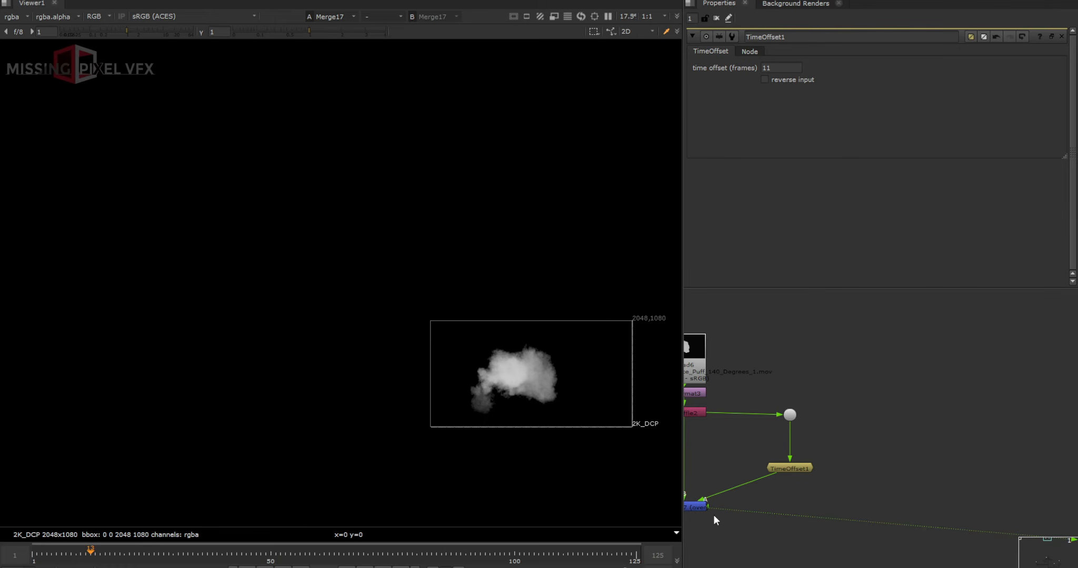
Step: View TimeOffset1 and add a Multiply node below it in the offset smoke branch
middle_click_drag(713, 515, 782, 505)
left_click(862, 458)
key("1")
key("Tab")
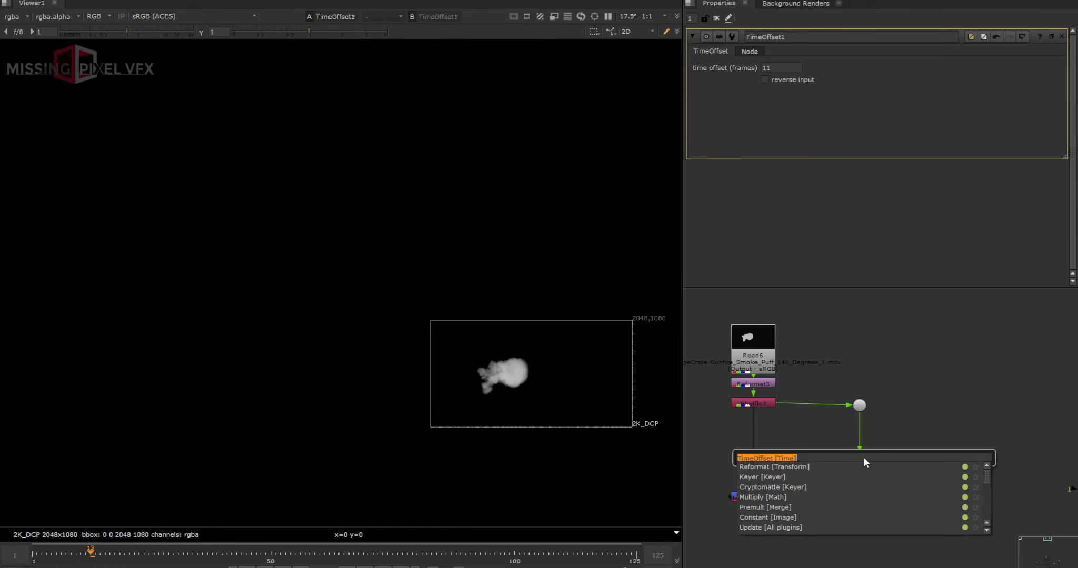
type("mul")
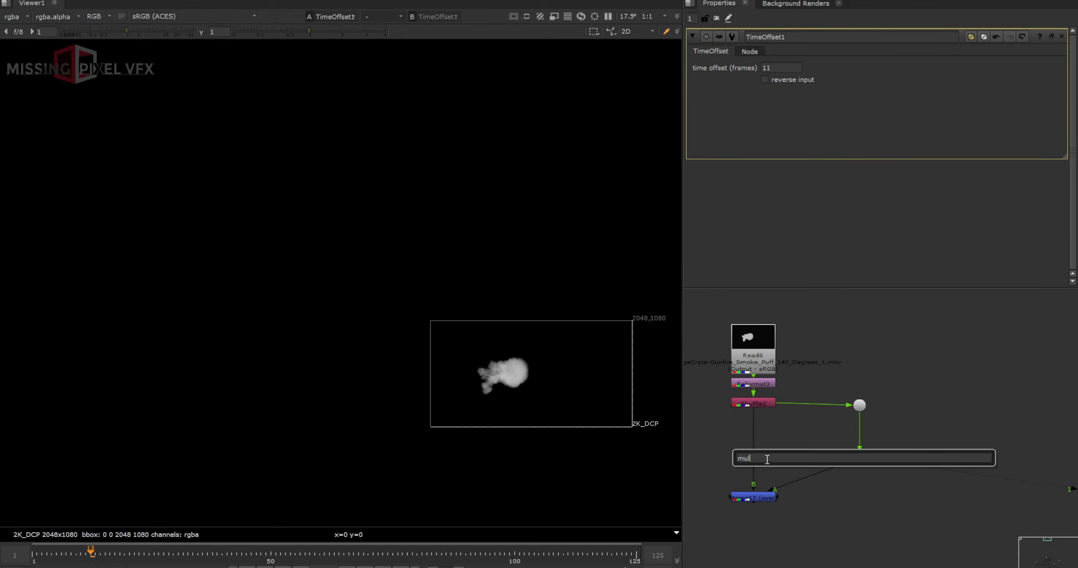
left_click(842, 464)
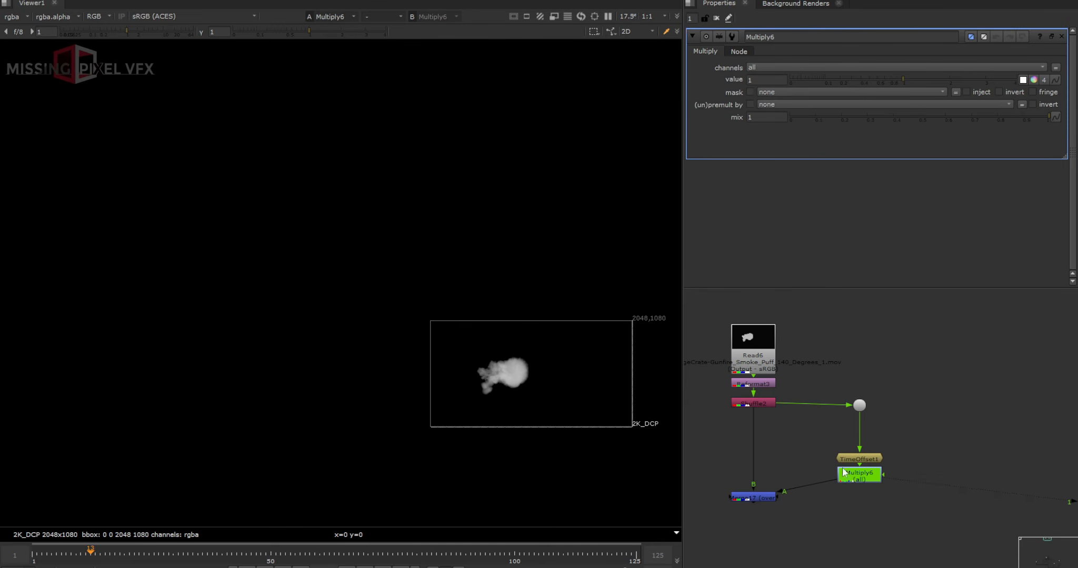
Step: Keyframe the Multiply6 value at 1 on the current frame and at 0 one frame earlier
right_click(773, 78)
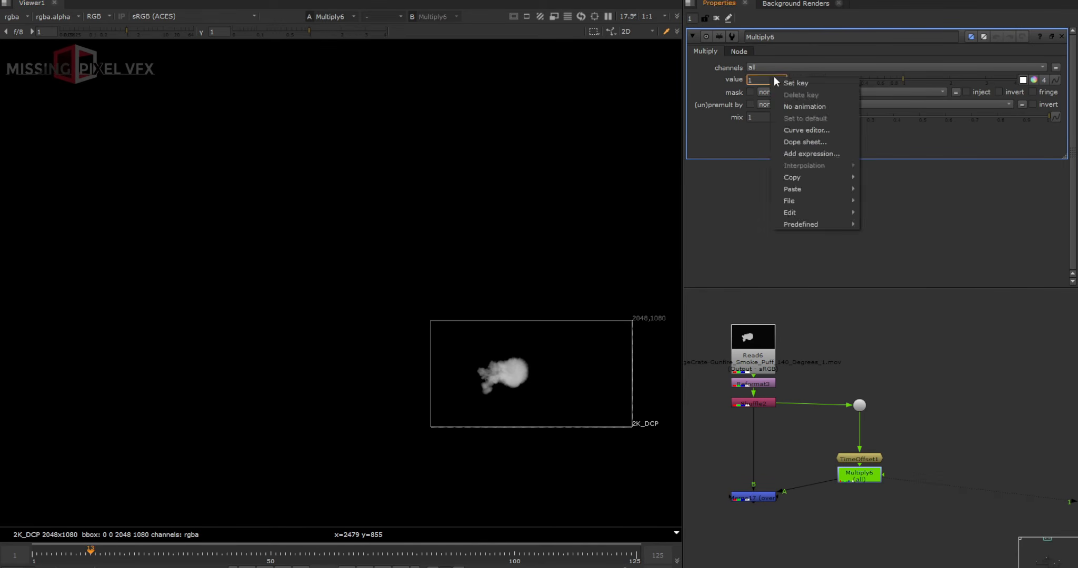
left_click(790, 84)
key("Left")
type("0")
key("Return")
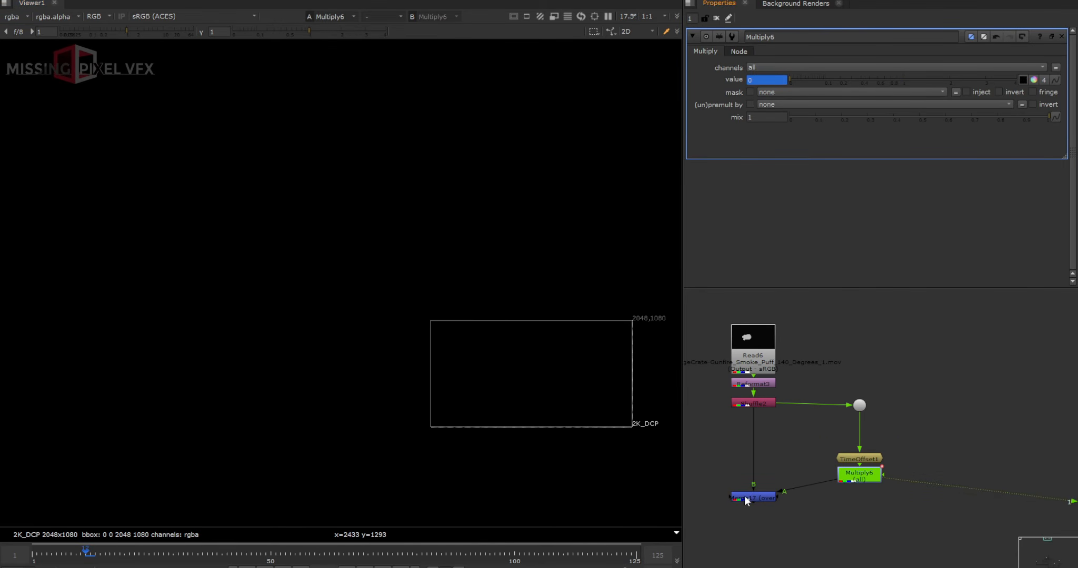
Step: View the Merge17 output and play the two smoke puffs from the first frame
left_click(743, 496)
key("1")
left_click(253, 567)
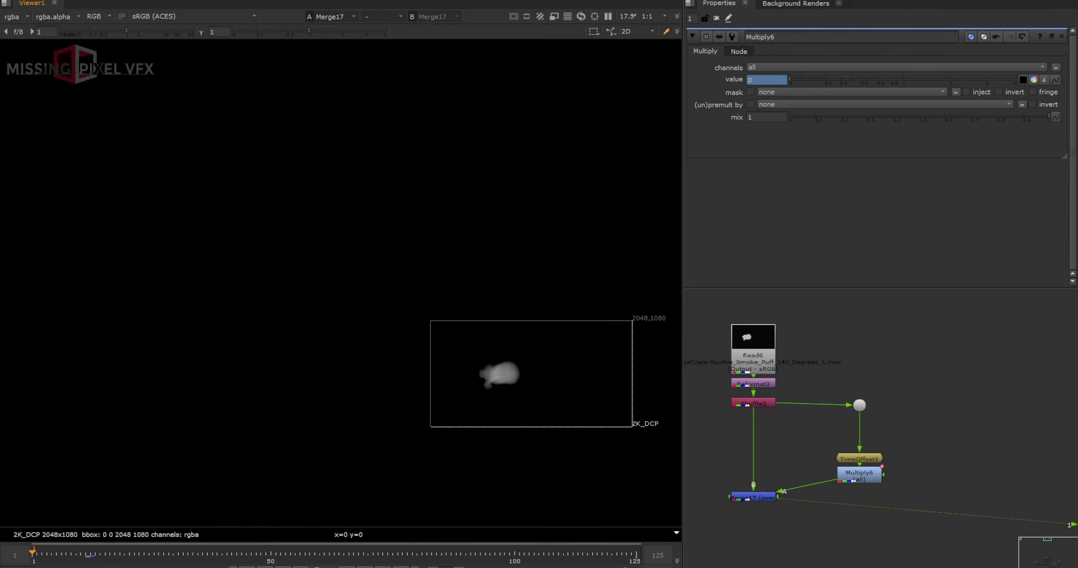
scroll(539, 385, "up", 3)
left_click(363, 567)
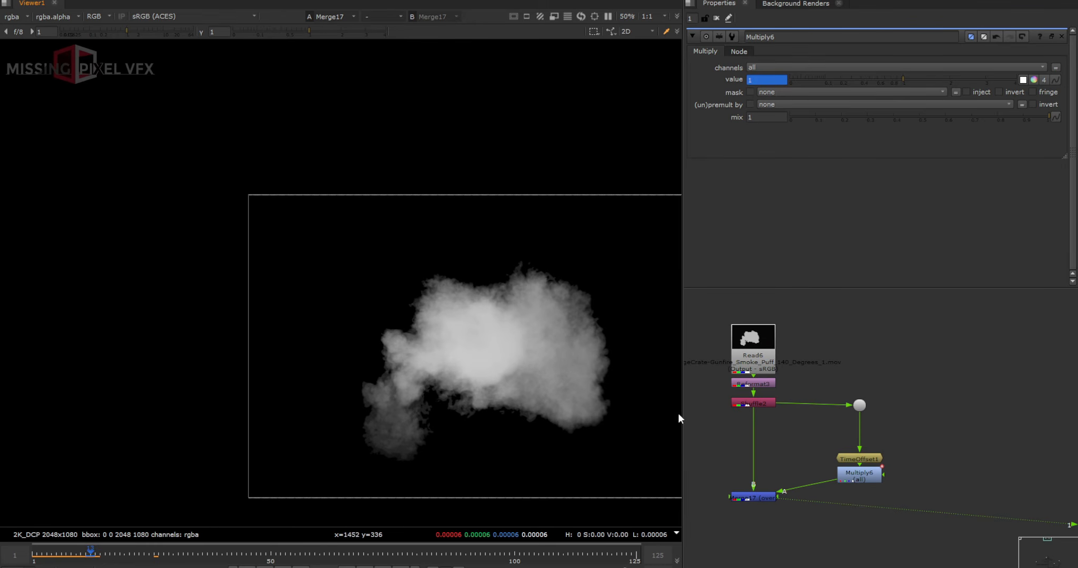
Step: Add a horizontal Mirror node below Multiply6 in the offset smoke branch
scroll(862, 479, "up", 2)
key("Tab")
type("mirror")
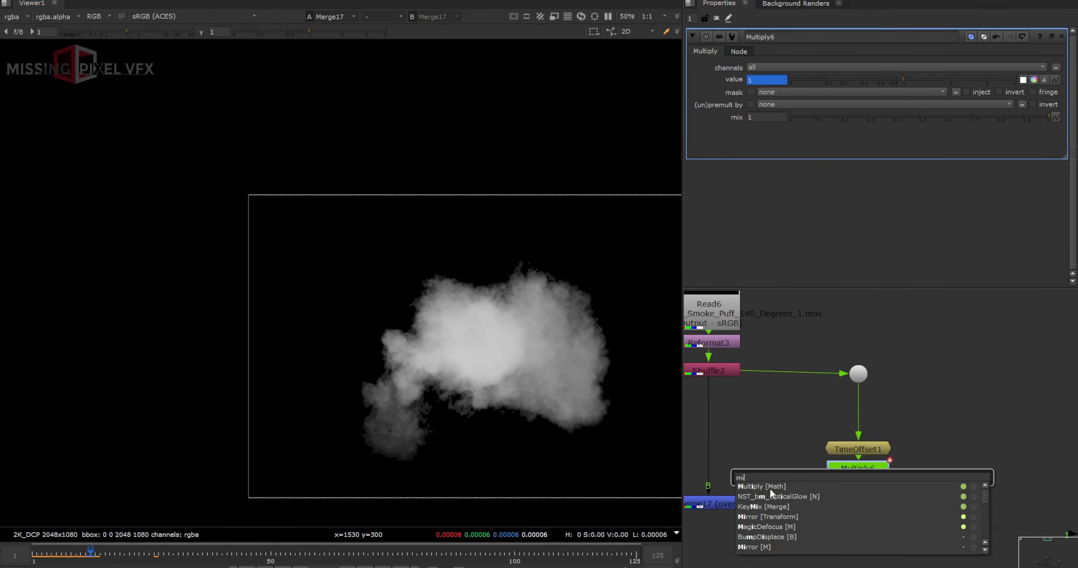
key("Return")
left_click_drag(799, 363, 858, 503)
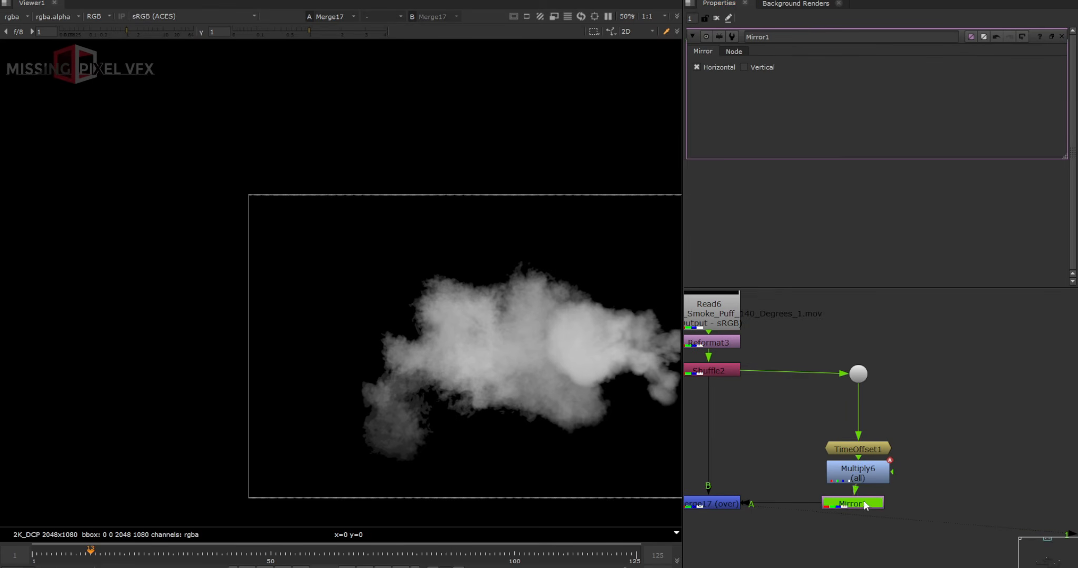
Step: Add a Transform after Mirror1, centre its pivot on x 1424, y 508 and translate the smoke by x -572, y -24
key("t")
scroll(401, 279, "down", 2)
left_click_drag(469, 313, 524, 316, "ctrl")
left_click_drag(523, 313, 443, 316)
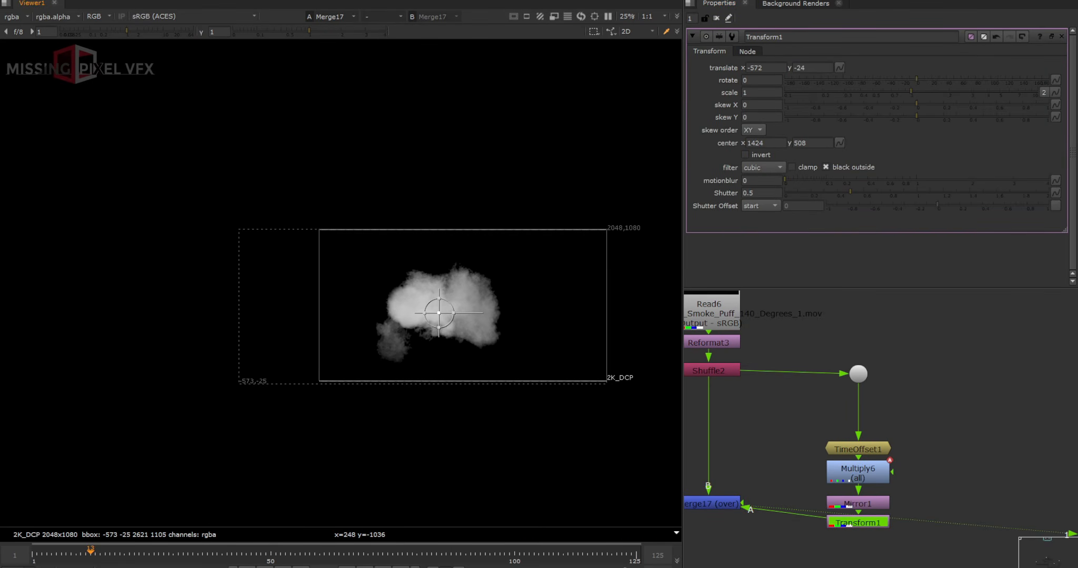
Step: Play the merged original and mirrored smoke puffs from the first frame
key("Home")
key("l")
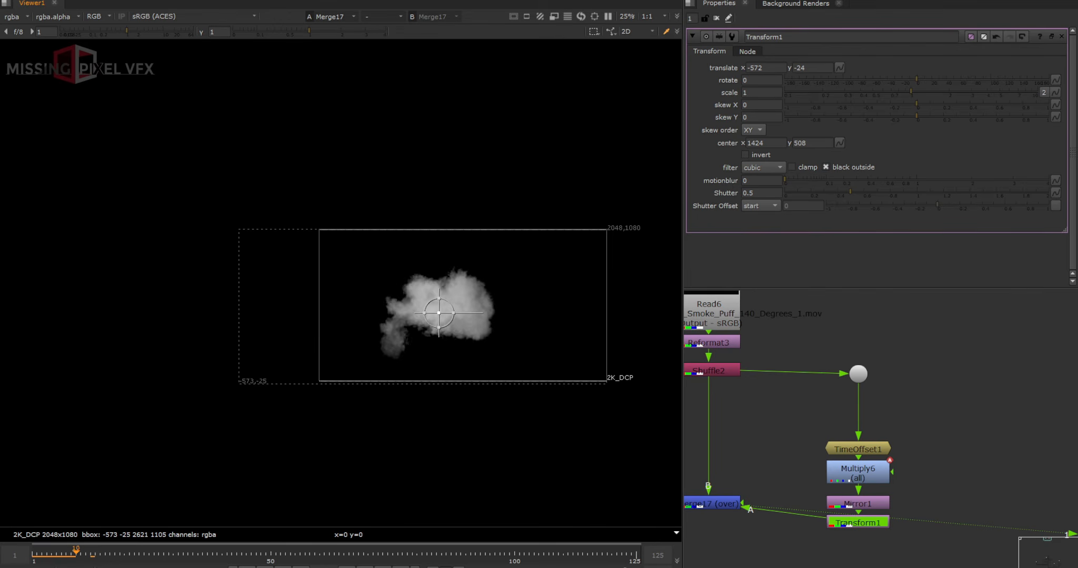
key("Home")
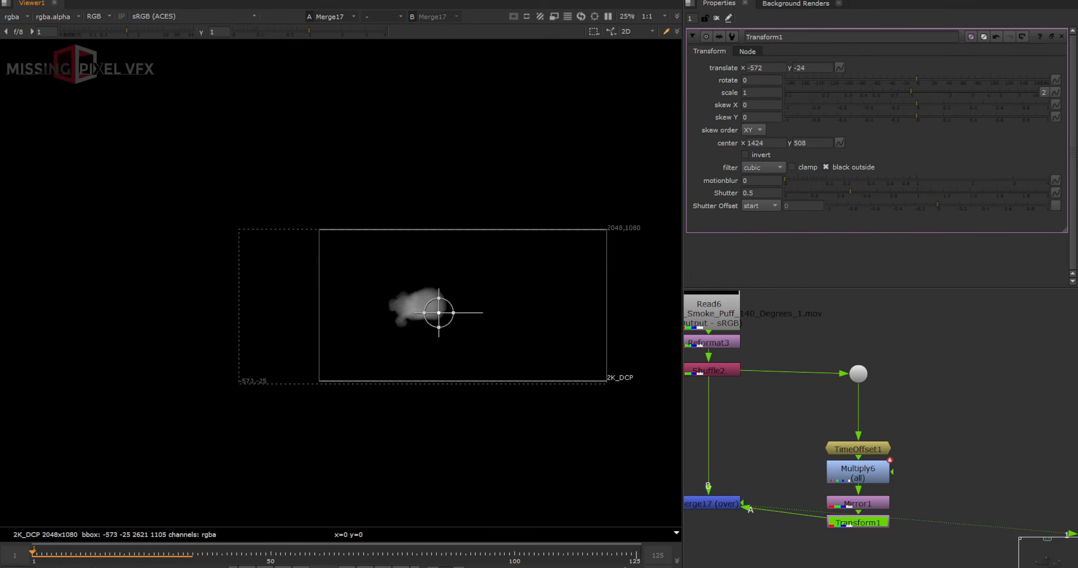
Step: Place a duplicate of the smoke clip chain beside the original and merge its Shuffle7 output over Merge17
scroll(810, 484, "down", 8)
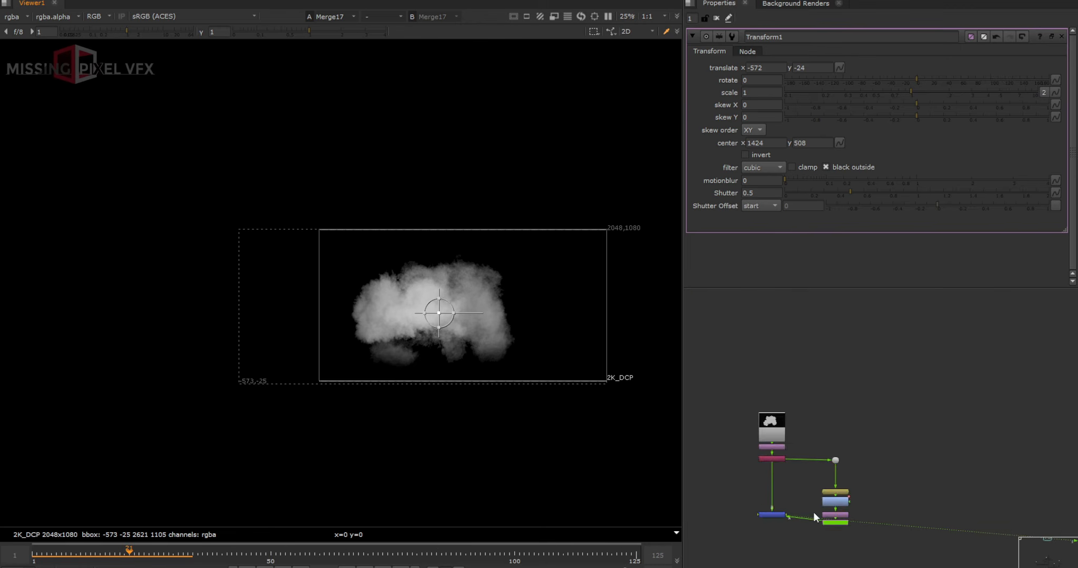
scroll(807, 449, "down", 2)
middle_click_drag(862, 328, 814, 372)
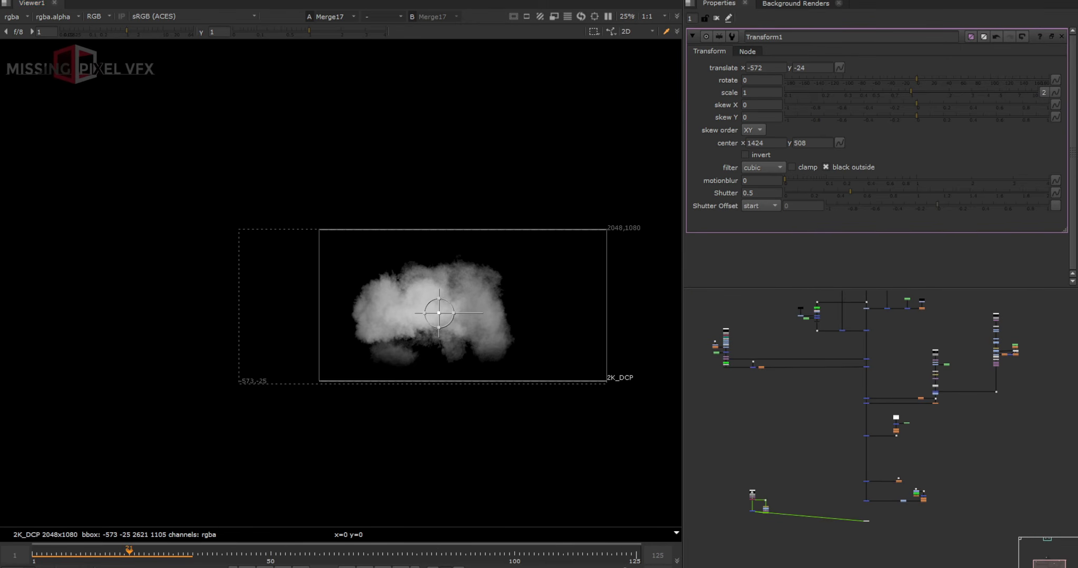
scroll(785, 453, "up", 5)
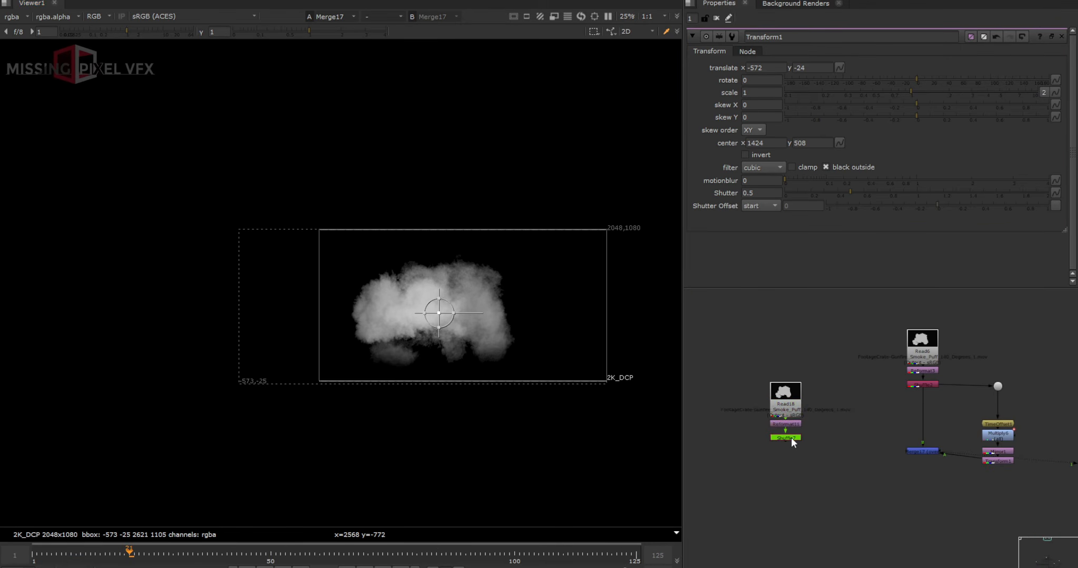
key("1")
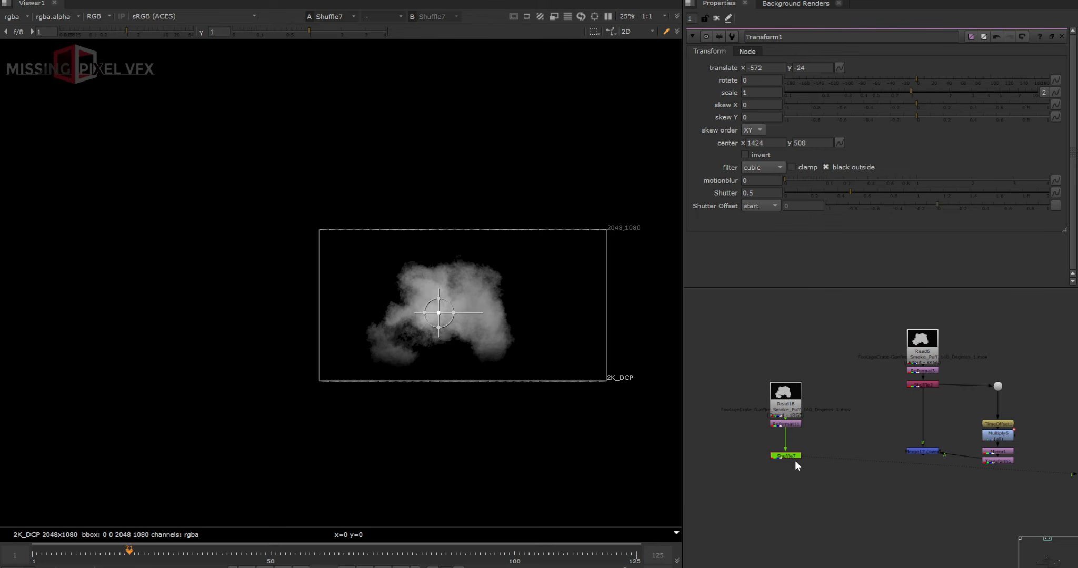
key("m")
left_click_drag(835, 456, 930, 508)
left_click(925, 498)
scroll(919, 500, "down", 6)
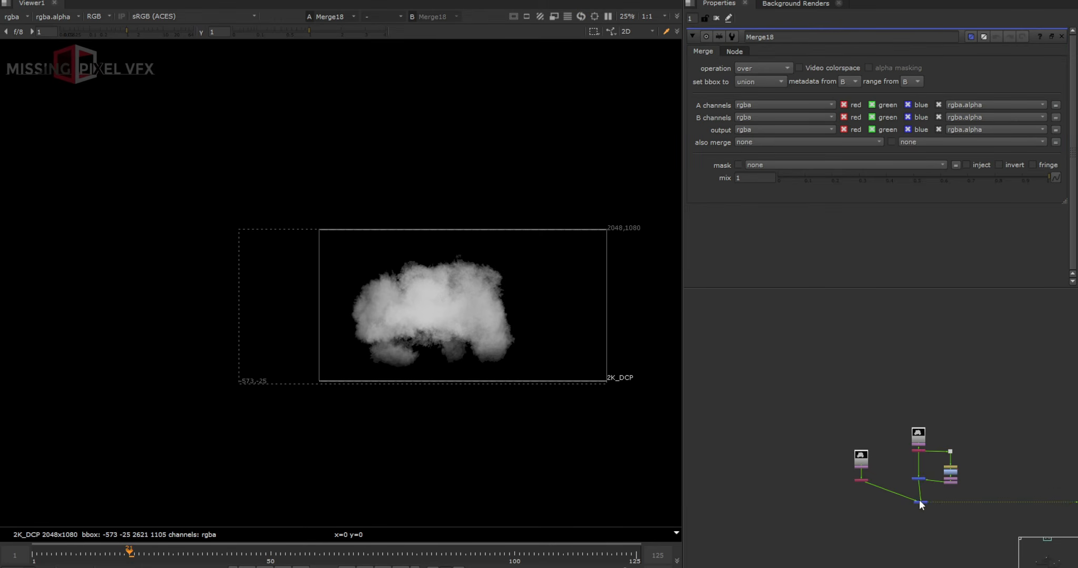
Step: View the Merge14 composite and advance one frame to find the next muzzle flash
middle_click_drag(1010, 499, 852, 465)
scroll(867, 455, "up", 2)
left_click_drag(866, 452, 862, 455)
key("1")
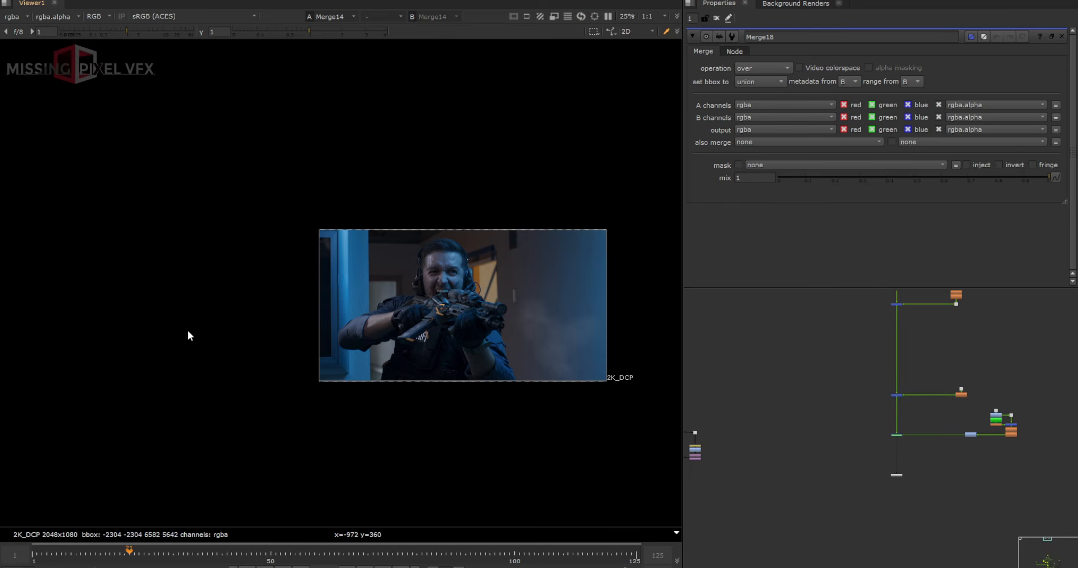
key("Right")
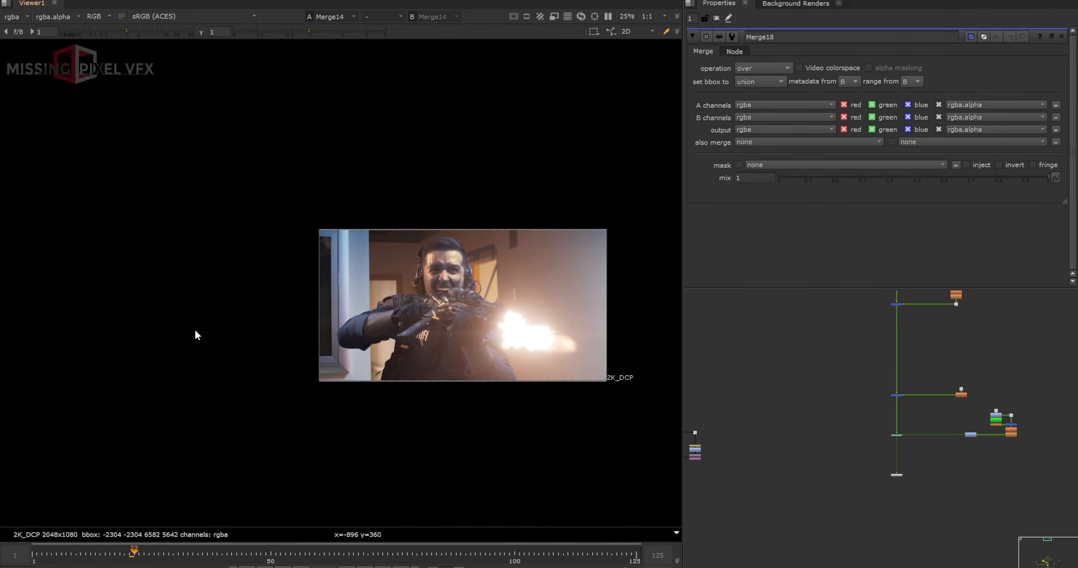
Step: Add a TimeOffset node after Shuffle7 and set its time offset to 22 frames
scroll(778, 455, "up", 5)
key("Tab")
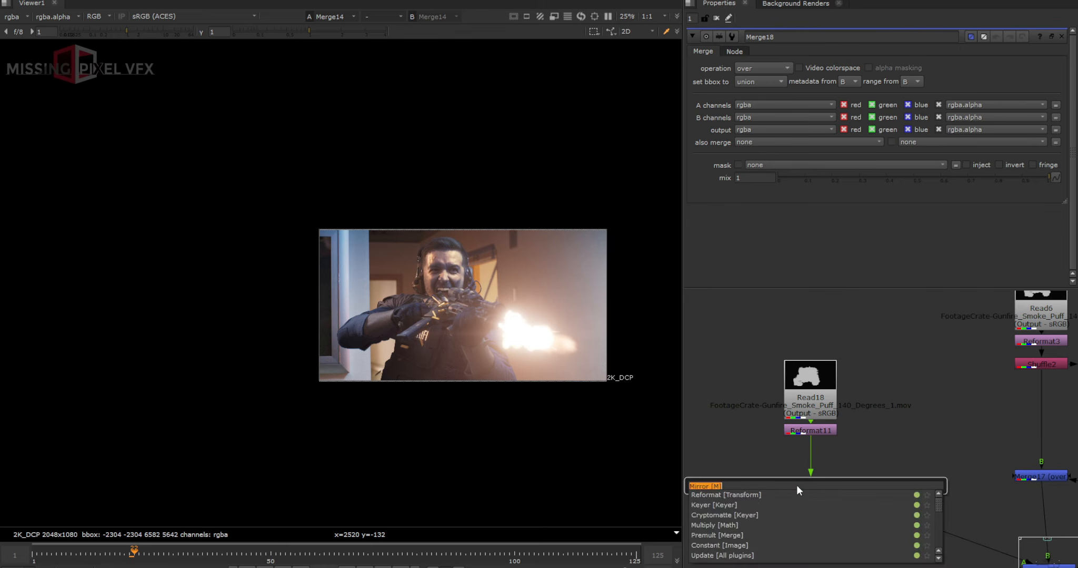
type("time")
key("Return")
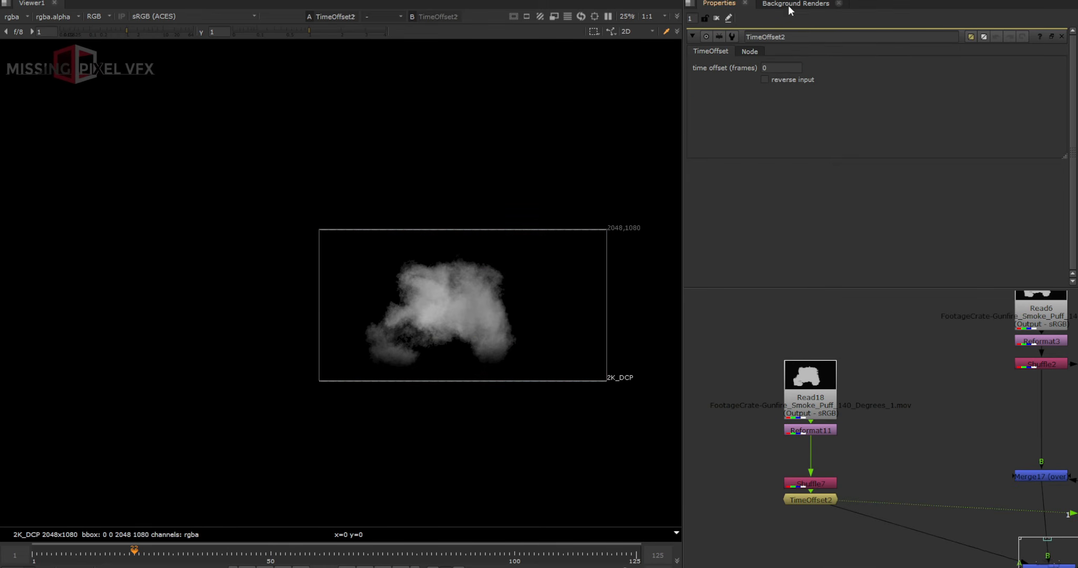
type("22")
key("Return")
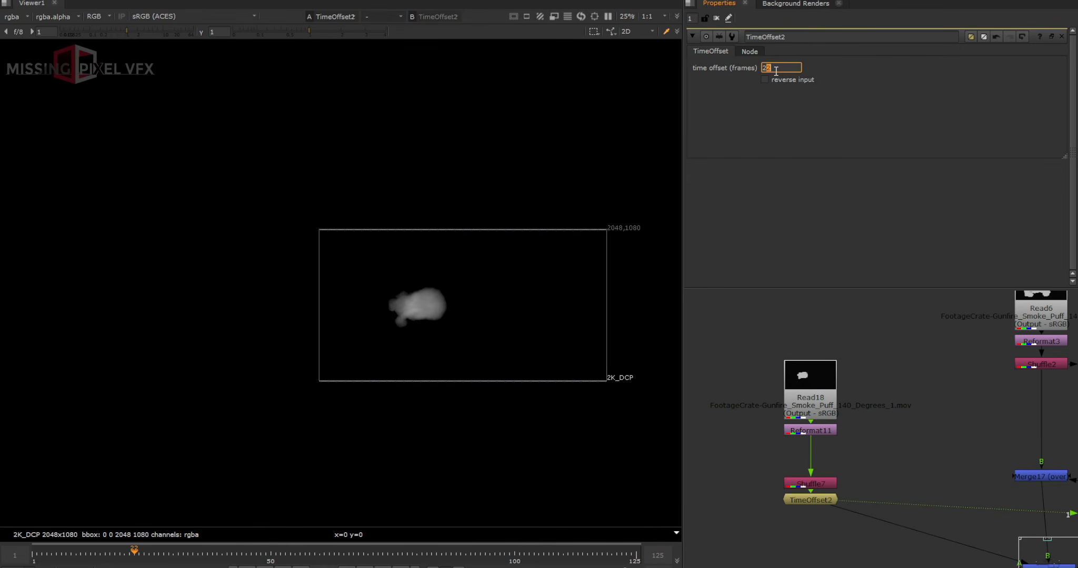
Step: Add a Multiply node below TimeOffset2 in the duplicated smoke branch
middle_click_drag(831, 365, 791, 297)
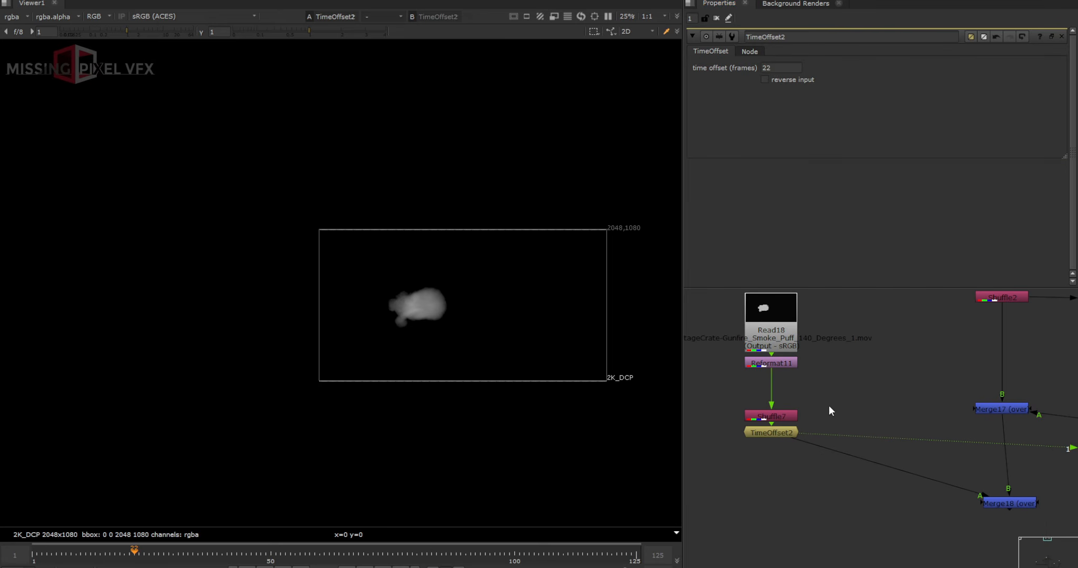
left_click(771, 431)
key("Tab")
type("mul")
left_click(709, 440)
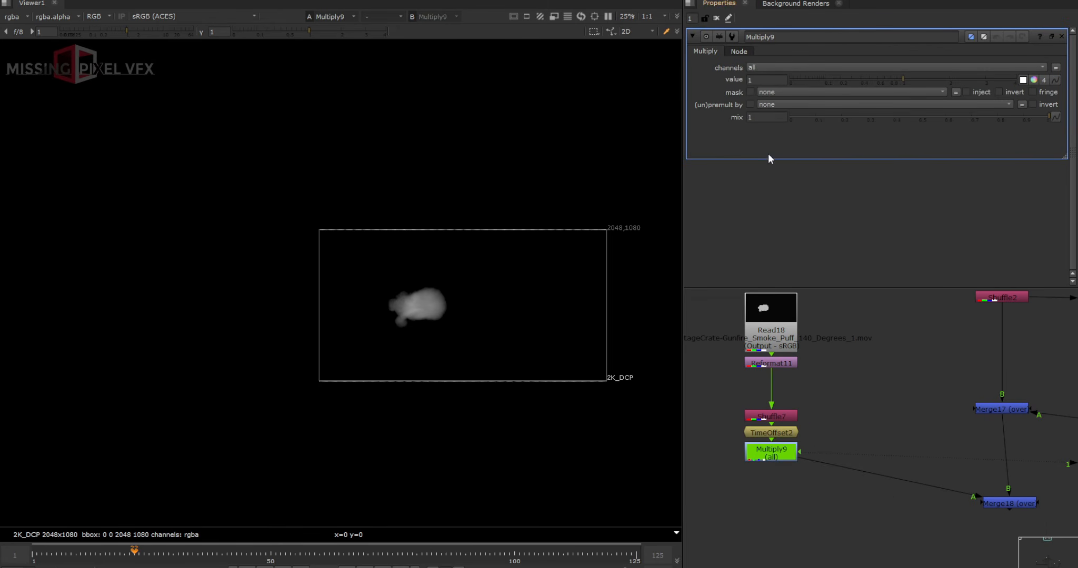
Step: Keyframe Multiply9's value at 1, and set it to 0 one frame earlier so the smoke starts abruptly
right_click(760, 78)
left_click(776, 84)
key("Left")
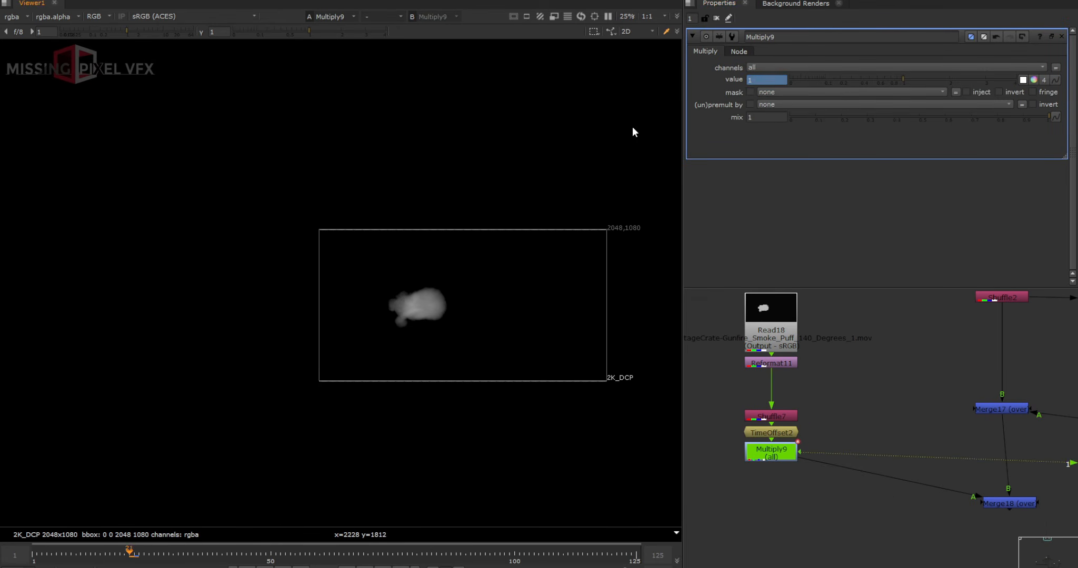
left_click_drag(806, 80, 747, 84)
Step: Align Merge18 directly under Merge17, view its output, and play and scrub through the combined smoke
left_click_drag(1003, 502, 999, 504)
key("1")
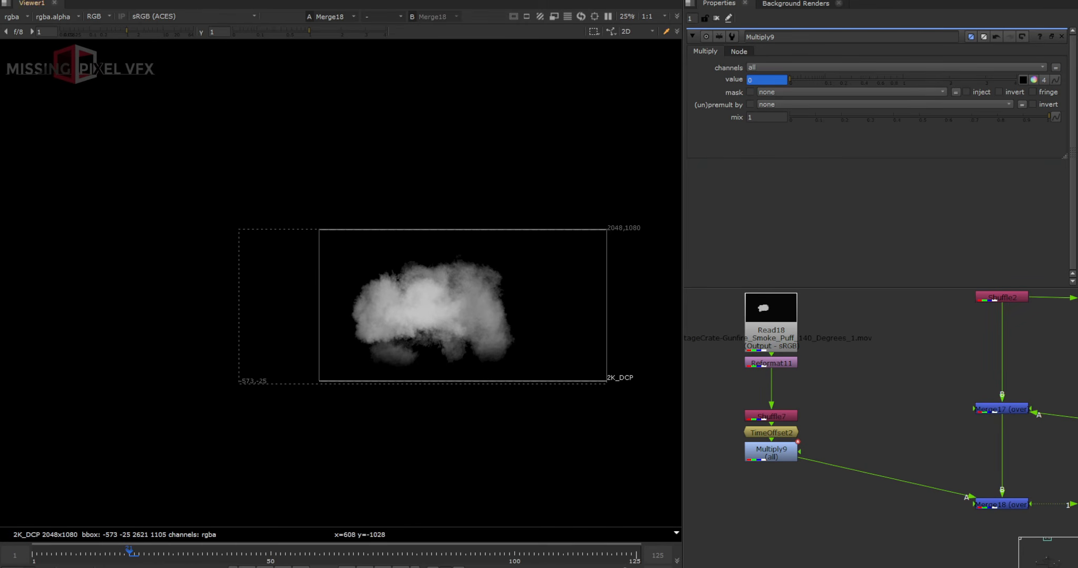
left_click(347, 567)
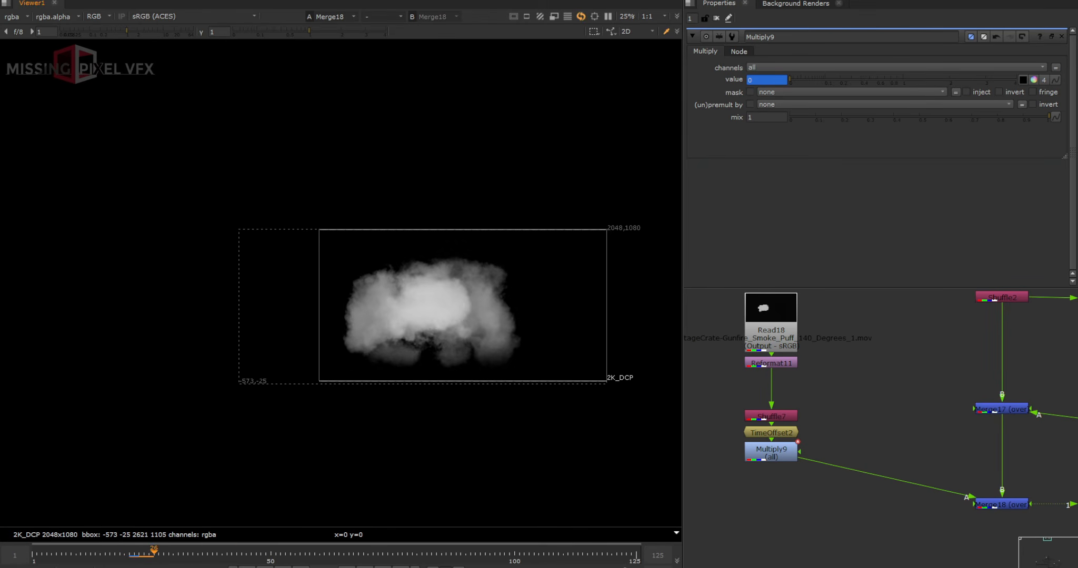
left_click(147, 557)
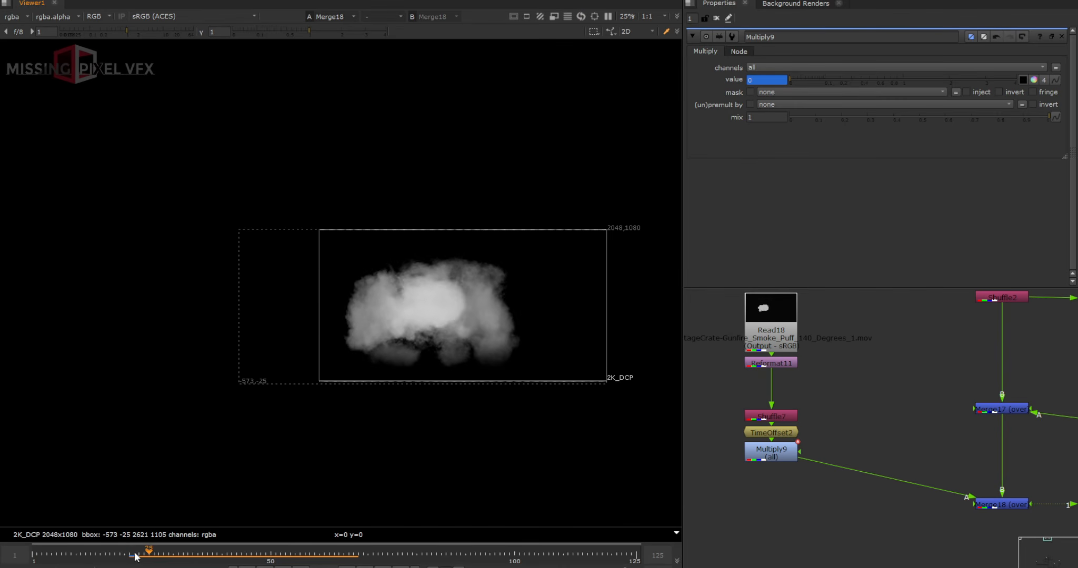
left_click_drag(135, 554, 164, 555)
scroll(459, 295, "up", 4)
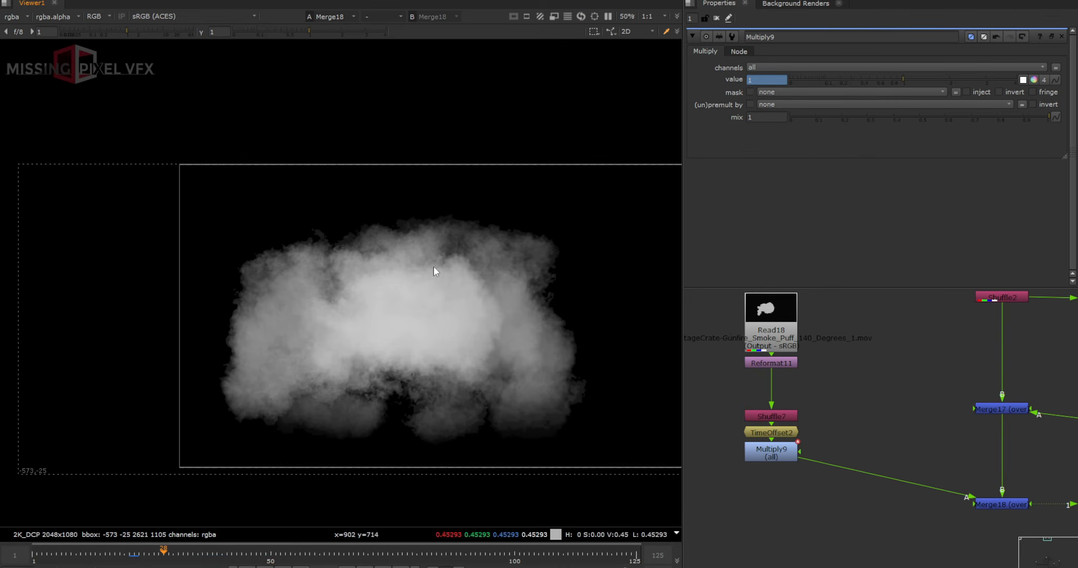
Step: Add a Transform after Multiply9, translating the smoke x 60, y 62 and rotating it about 31 degrees around x 742, y 534
left_click(773, 452)
key("1")
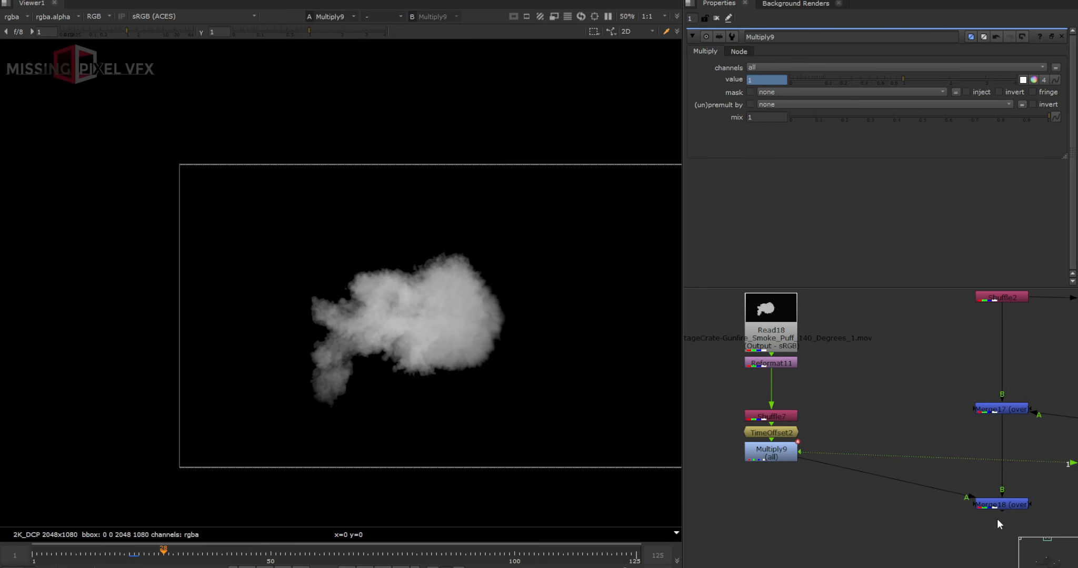
left_click(988, 502)
key("1")
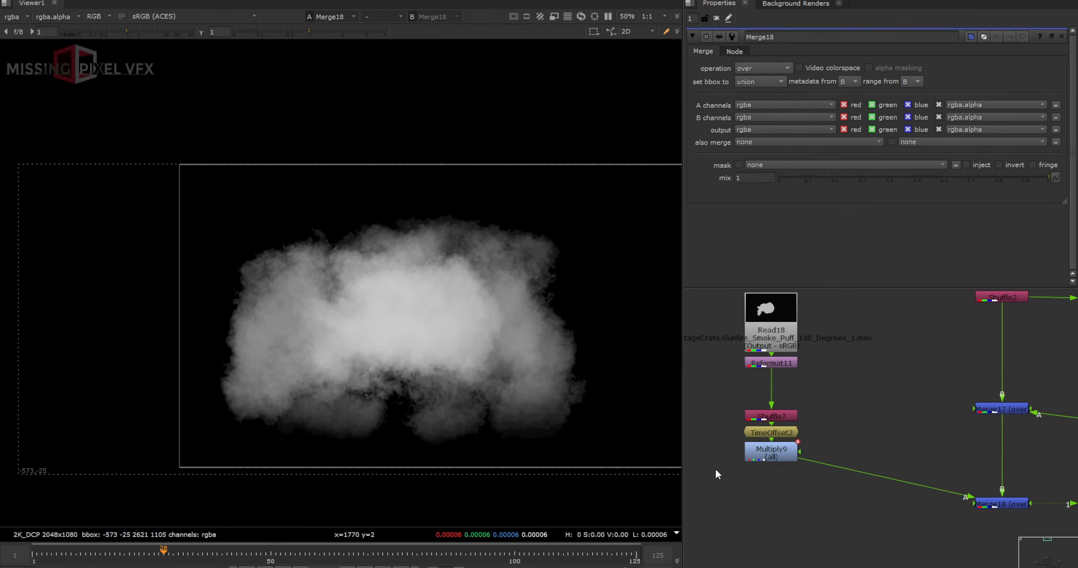
key("t")
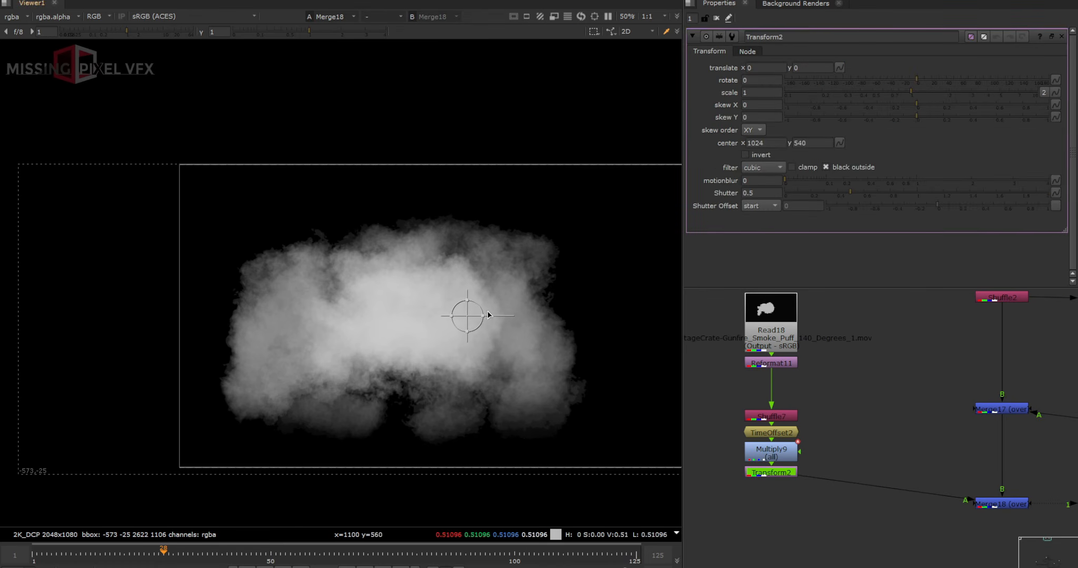
left_click_drag(464, 315, 429, 285, "ctrl")
left_click(344, 567)
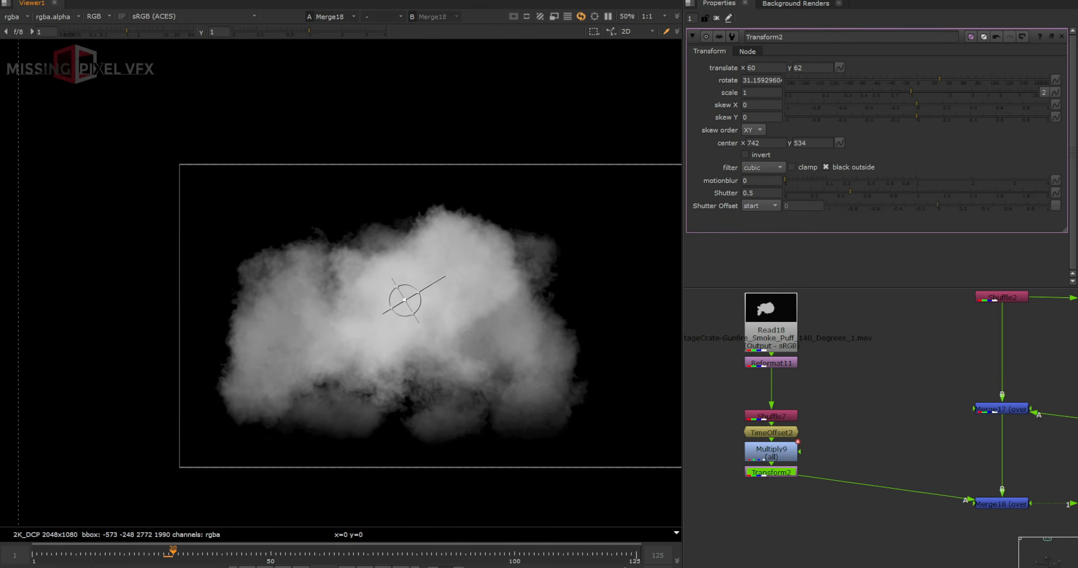
left_click(232, 567)
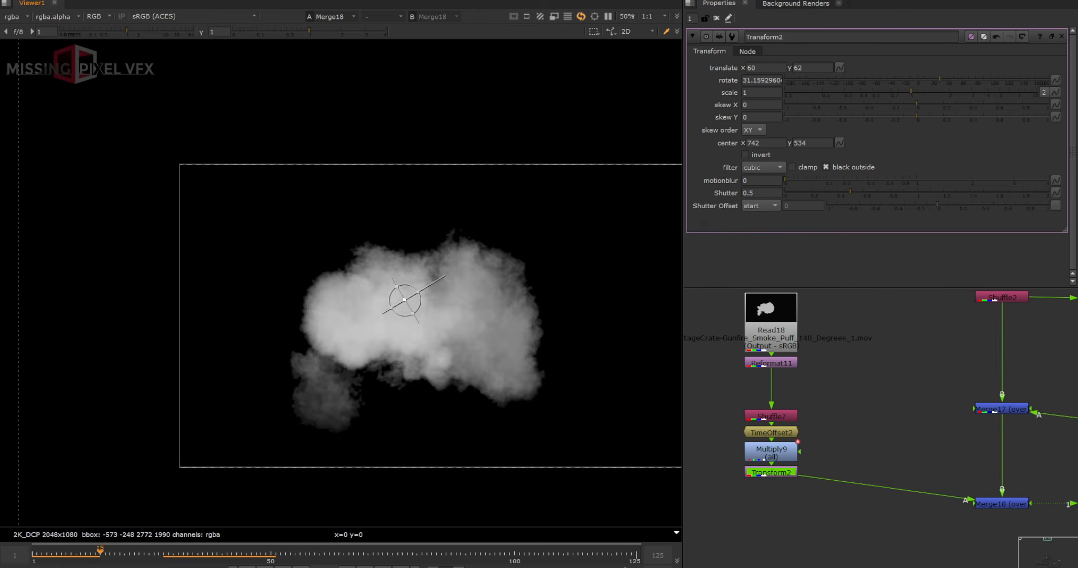
Step: Add a Merge after Merge18 to place the combined smoke over the main gunfire composite, and space out the end of that column
scroll(798, 445, "down", 5)
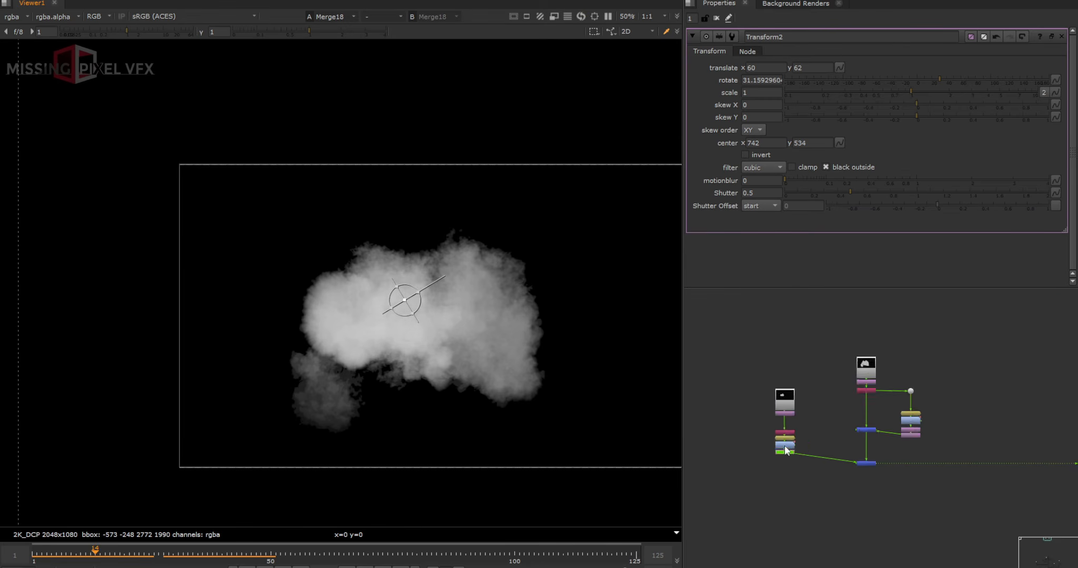
scroll(821, 430, "up", 3)
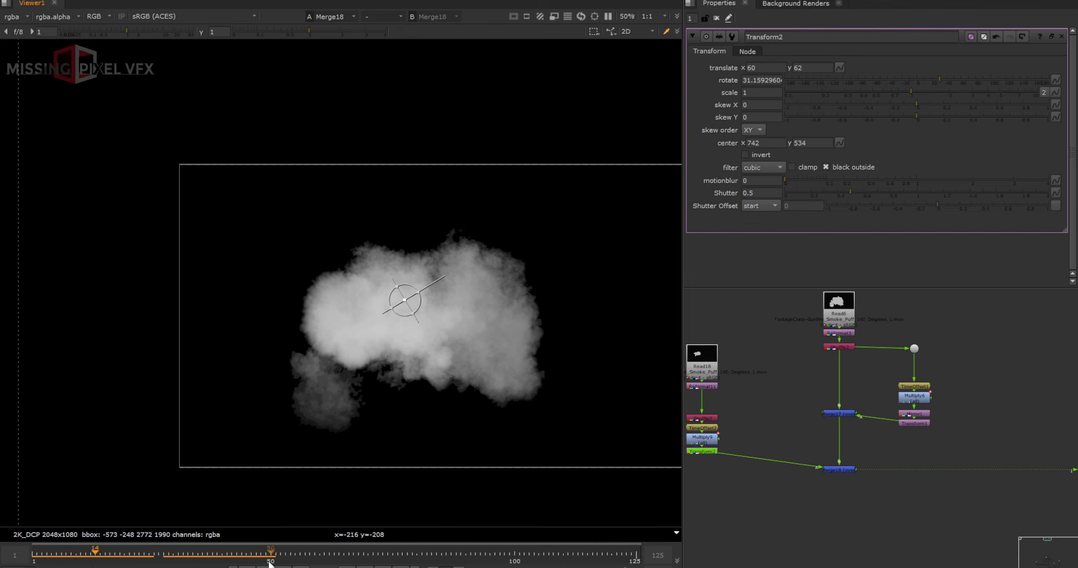
scroll(845, 468, "down", 3)
left_click(844, 469)
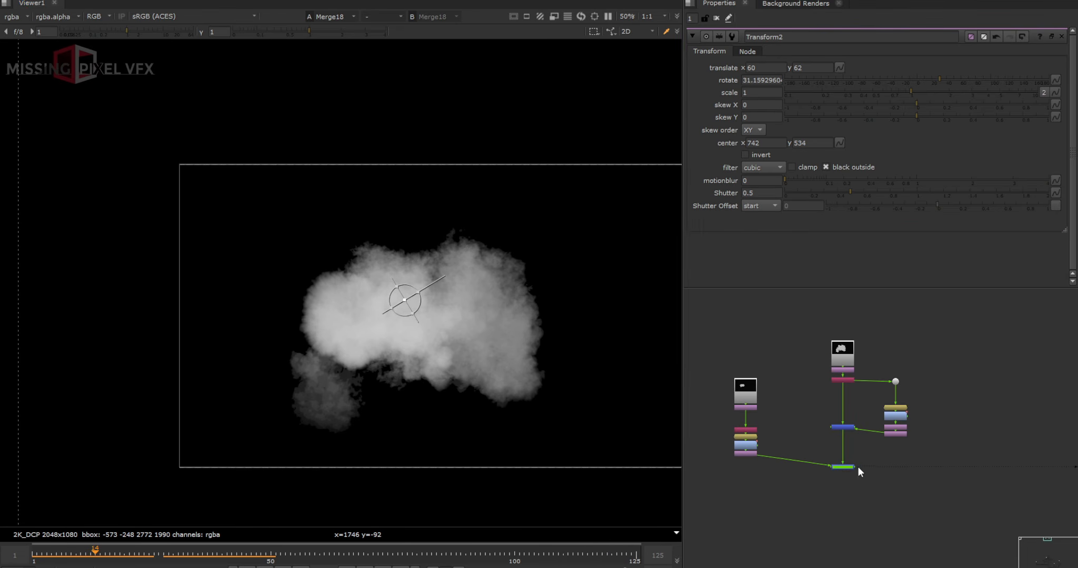
key("m")
middle_click_drag(892, 465, 772, 423)
scroll(757, 424, "down", 3)
left_click_drag(756, 424, 972, 345)
scroll(971, 418, "up", 1)
left_click_drag(975, 441, 971, 555)
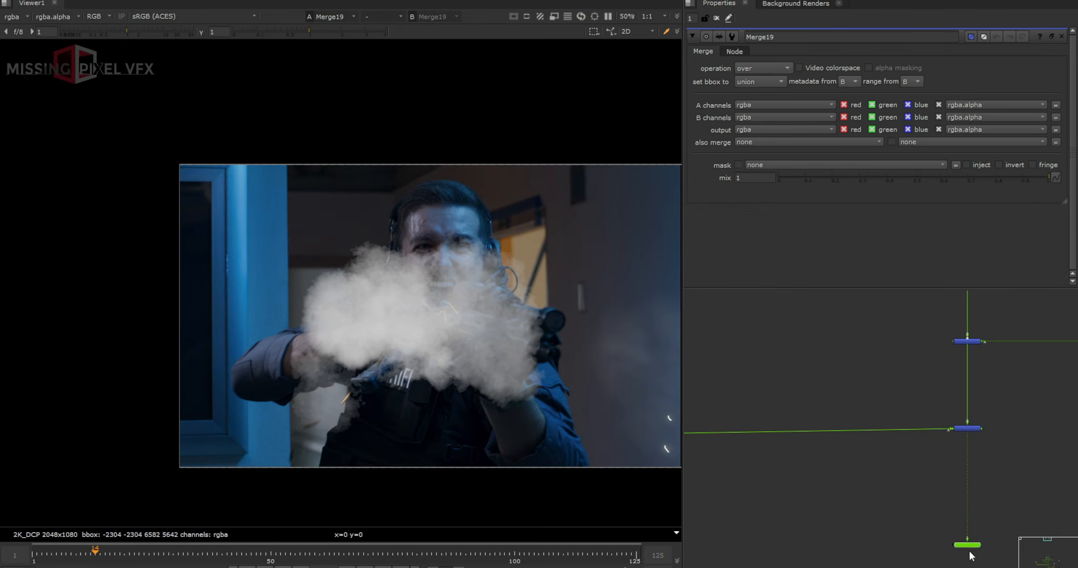
Step: Set Merge19's operation to plus and its mix to 0.13
left_click(753, 69)
left_click(766, 273)
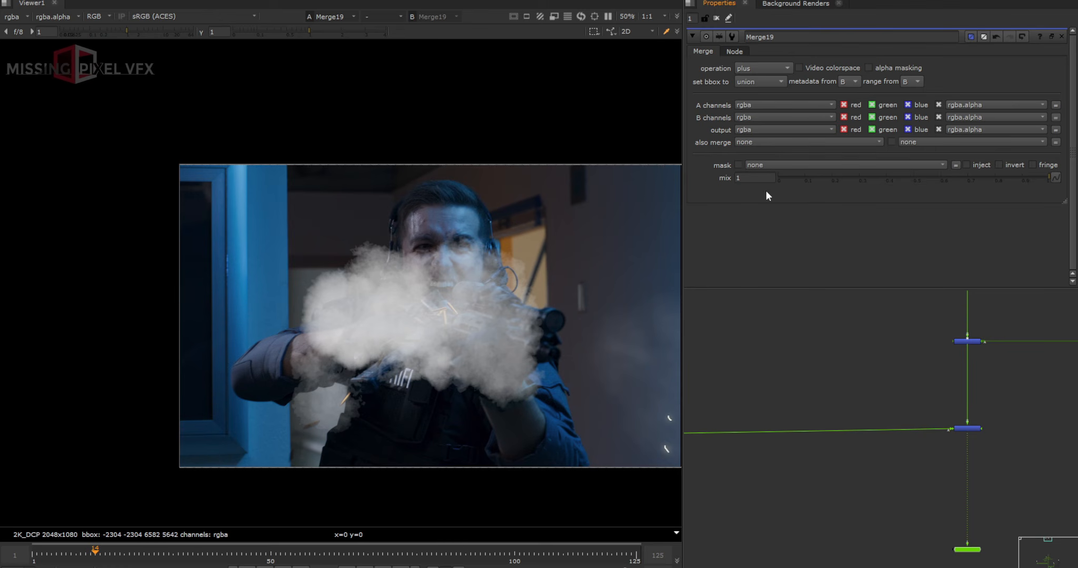
left_click(813, 177)
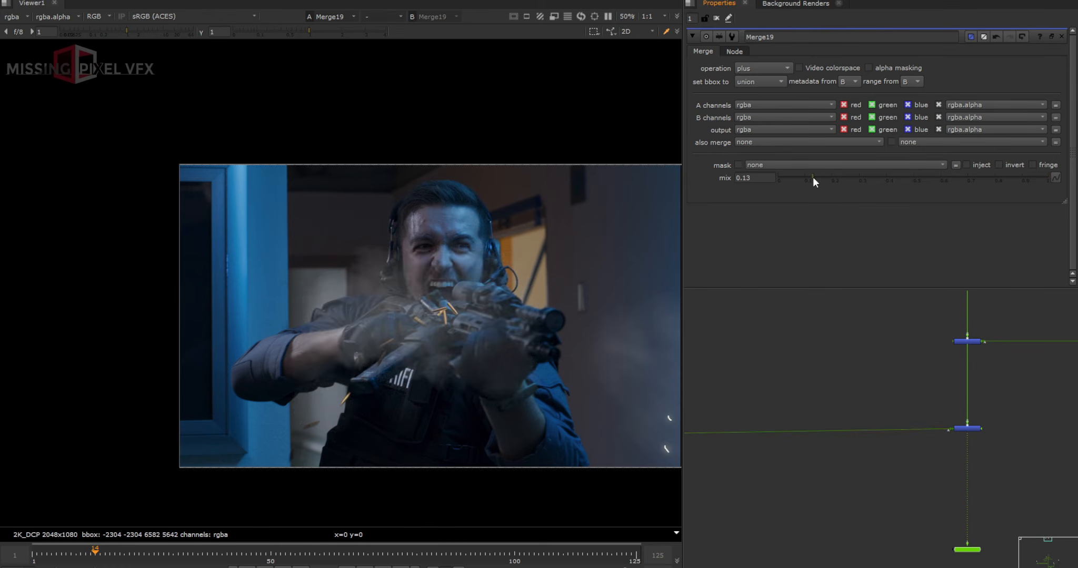
left_click_drag(811, 178, 813, 178)
Step: Add a Transform after Merge18, translate the smoke x 514, y -136 with its pivot at x 798, y 554, and review the shot
scroll(789, 445, "down", 5)
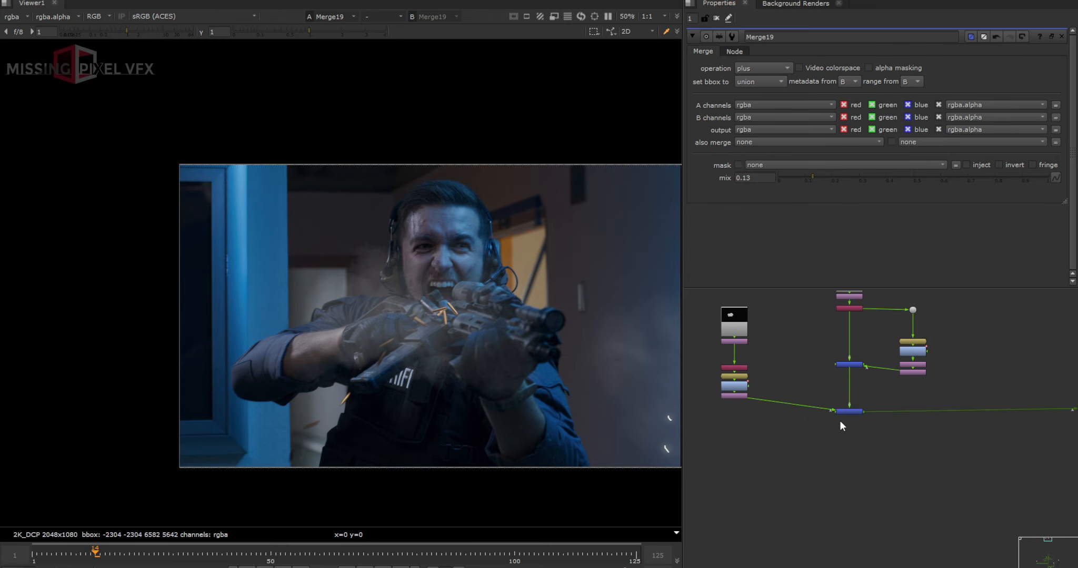
key("t")
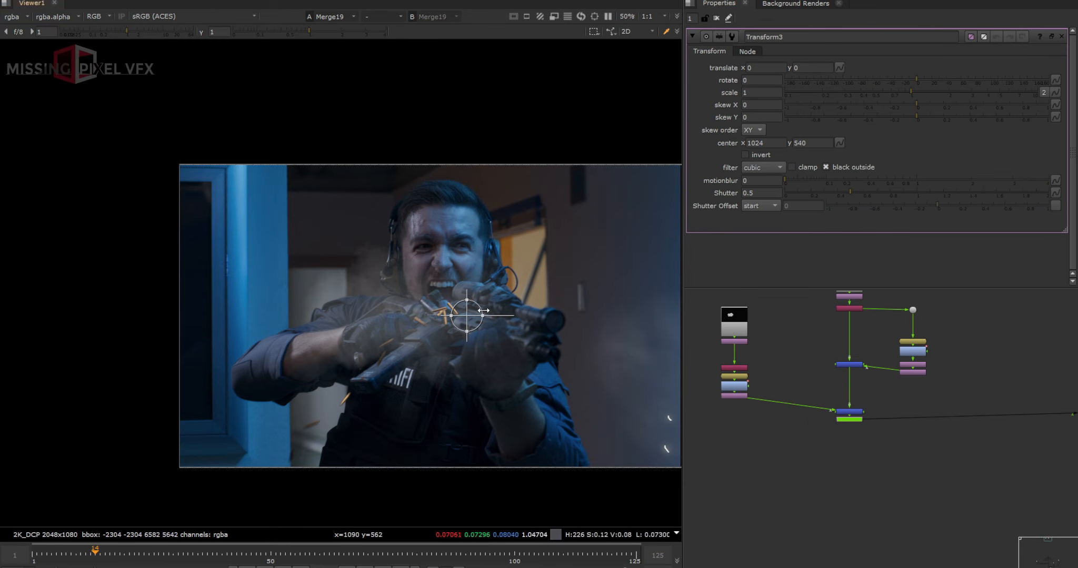
left_click_drag(461, 317, 548, 352, "ctrl")
middle_click_drag(561, 357, 434, 357)
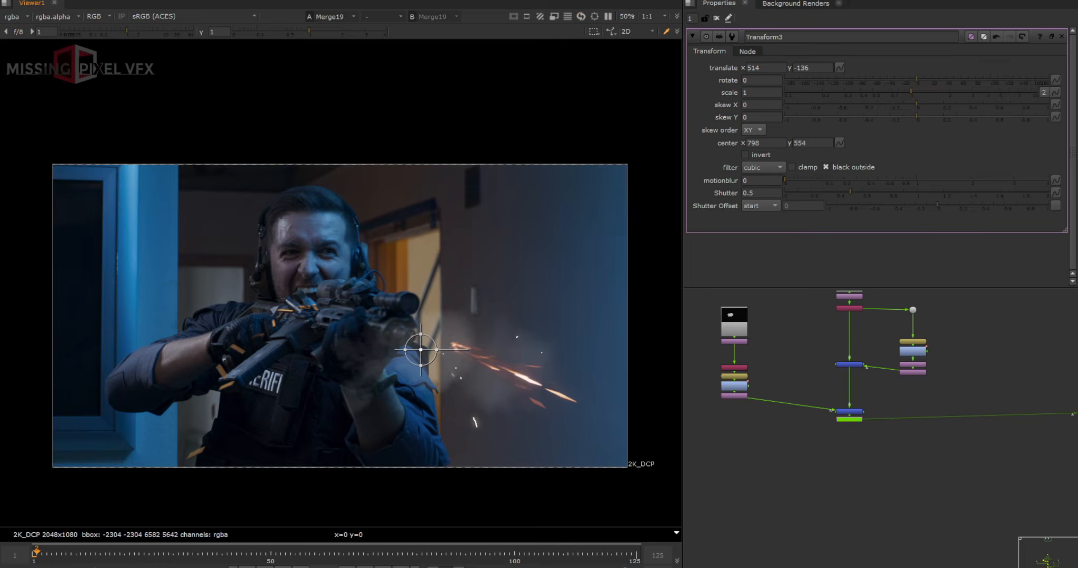
key("ctrl+shift+a")
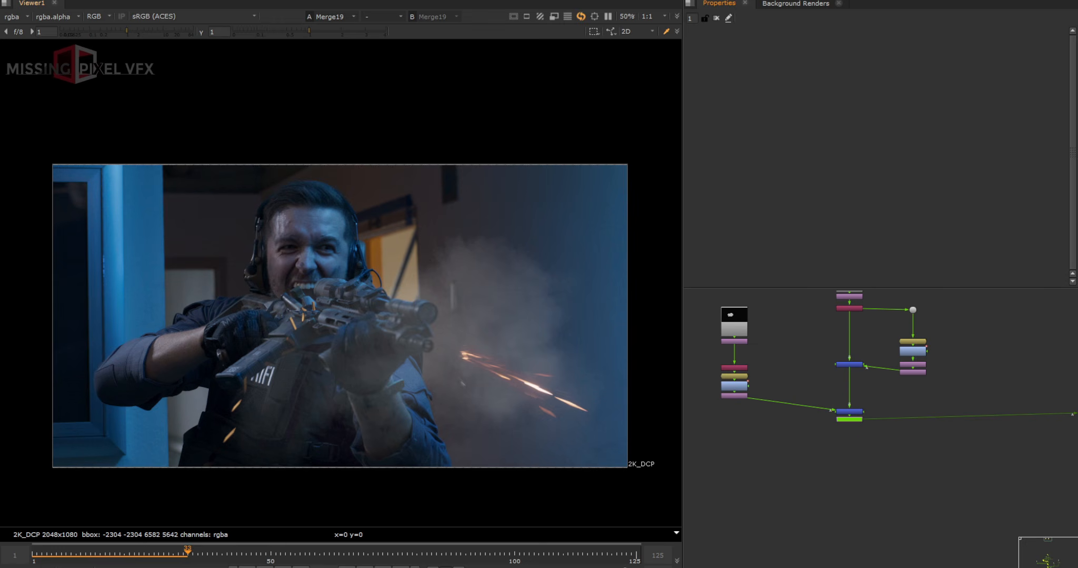
left_click(34, 554)
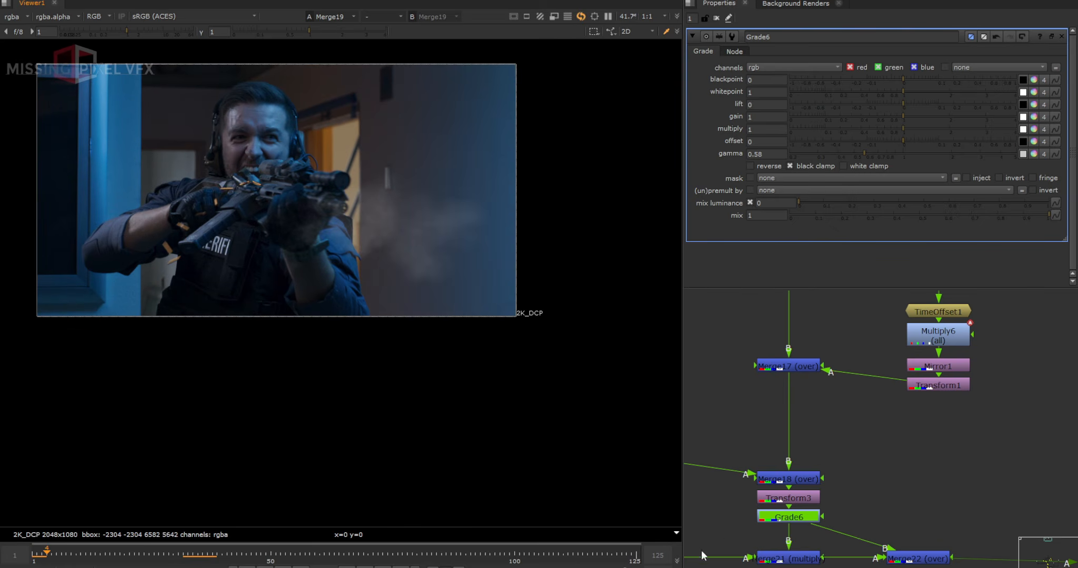
Step: Move Merge18 up, away from Transform3, in line with the output of the duplicated smoke branch
scroll(798, 488, "down", 4)
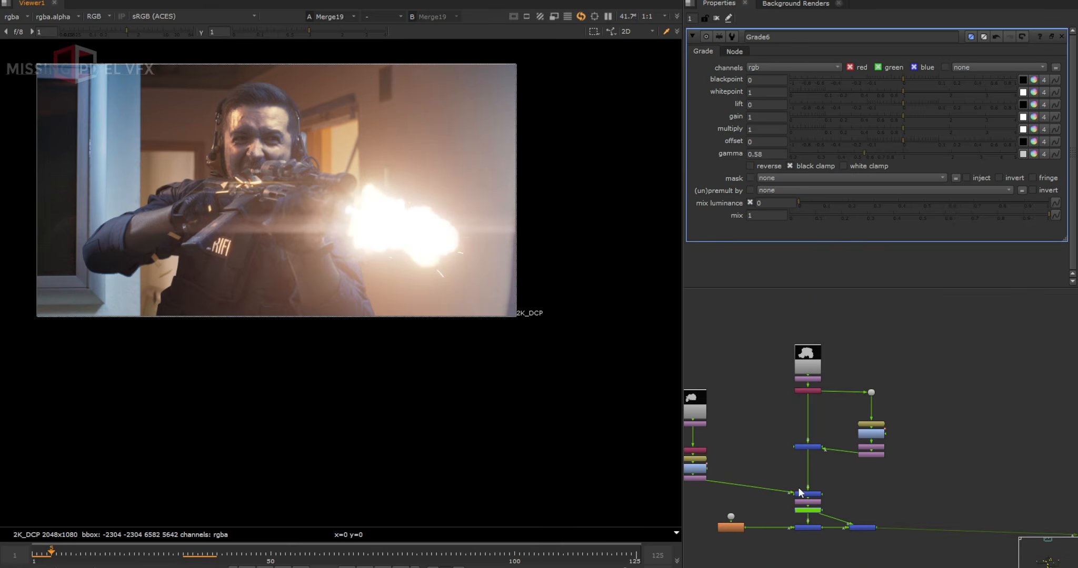
scroll(803, 462, "up", 3)
left_click(825, 524)
left_click_drag(825, 525, 817, 502)
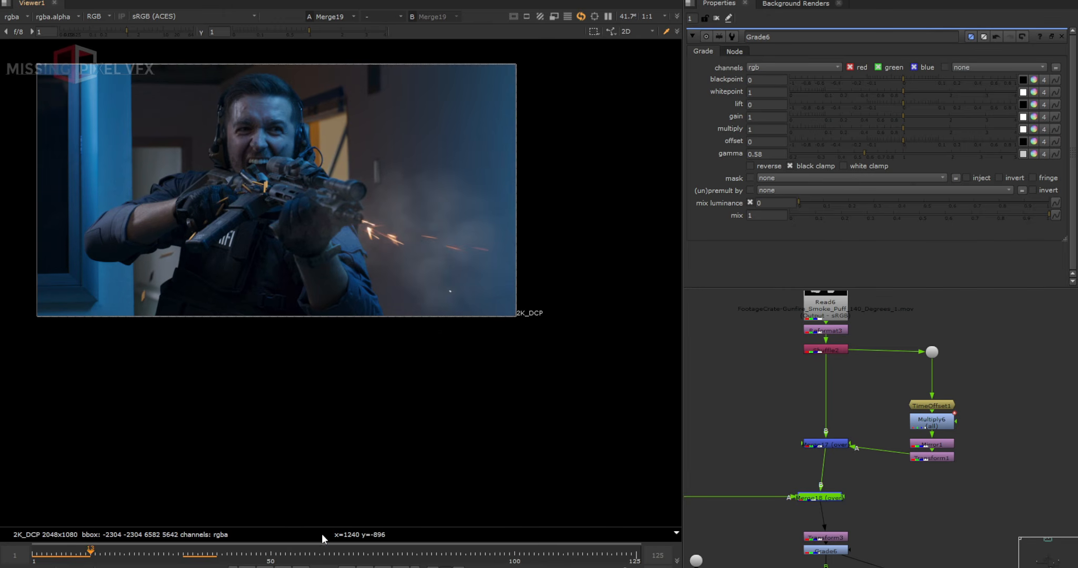
Step: Go to one frame after the next muzzle flash, and move the smoke branches upstream of Transform3 higher in the graph
left_click(330, 555)
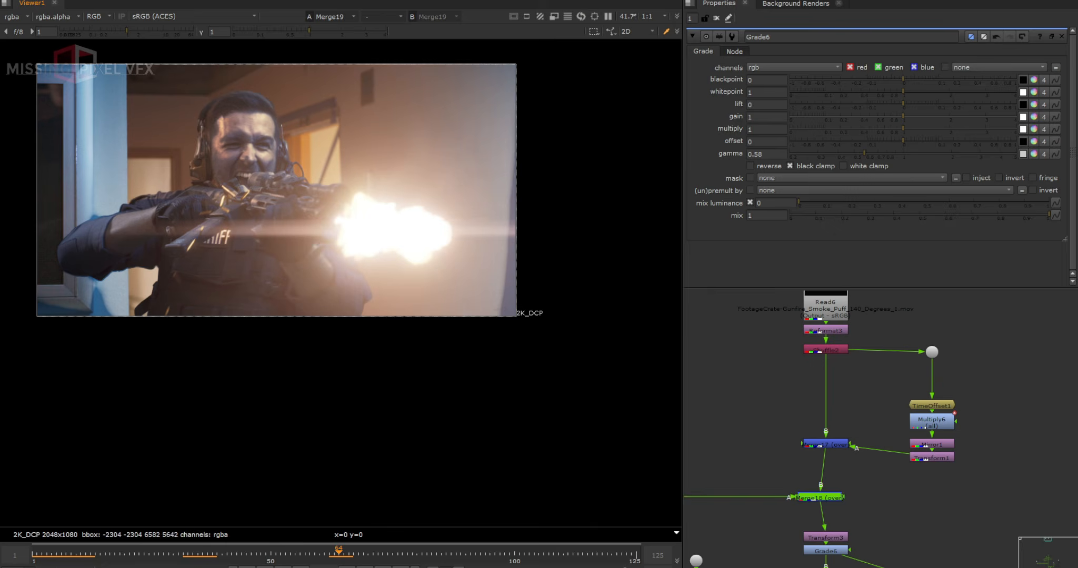
key("Right")
scroll(888, 477, "down", 5)
middle_click_drag(785, 463, 900, 430)
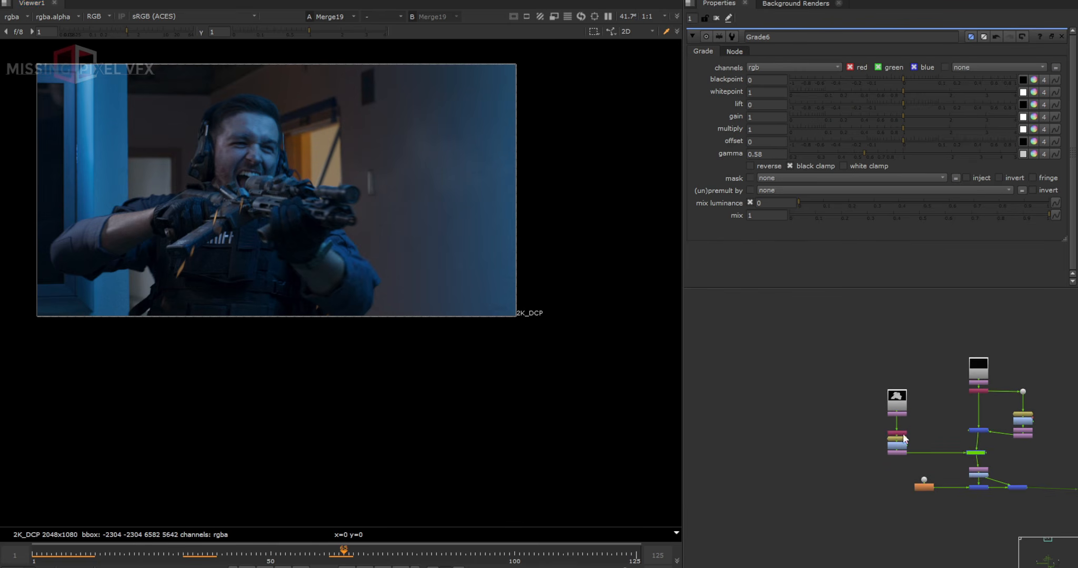
scroll(898, 420, "up", 4)
middle_click_drag(956, 498, 781, 501)
left_click_drag(877, 486, 882, 368, "ctrl")
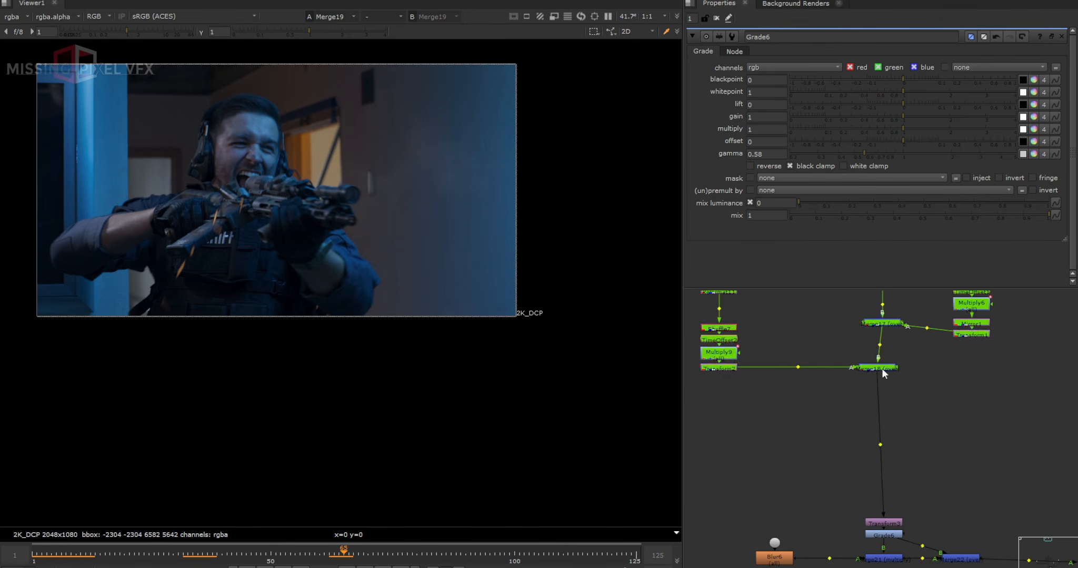
Step: Add a TimeOffset node for another smoke branch, fed from Shuffle7 through a Dot placed beside it
left_click(724, 392)
middle_click_drag(724, 391, 884, 523)
scroll(884, 524, "up", 2)
key("Tab")
type("timeoff")
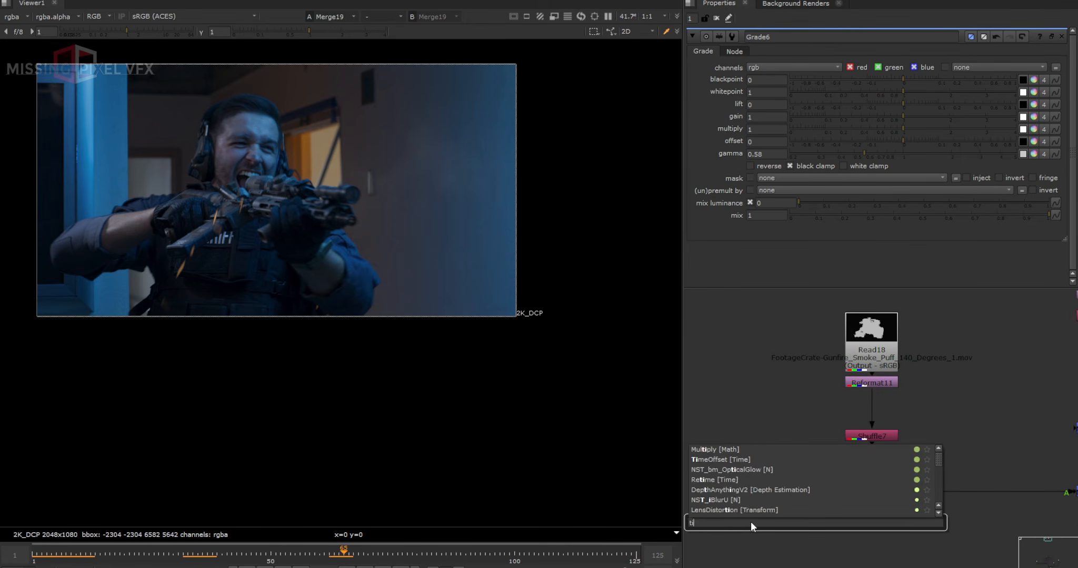
key("Return")
left_click_drag(807, 479, 742, 436, "ctrl")
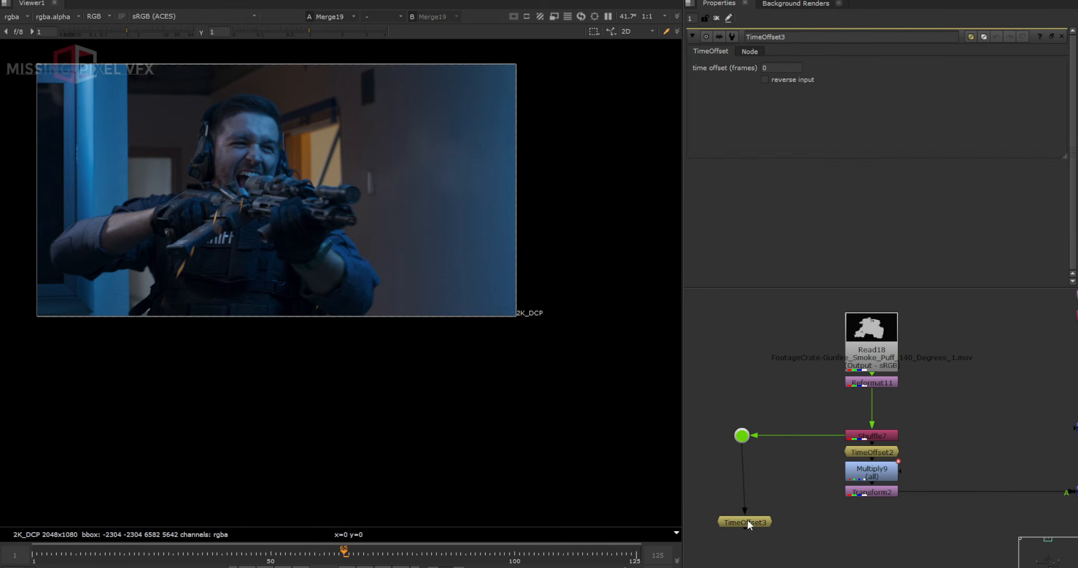
Step: Straighten TimeOffset3 under its Dot, set its time offset to 62 frames, and add a Merge for its branch
left_click_drag(746, 520, 744, 520)
key("1")
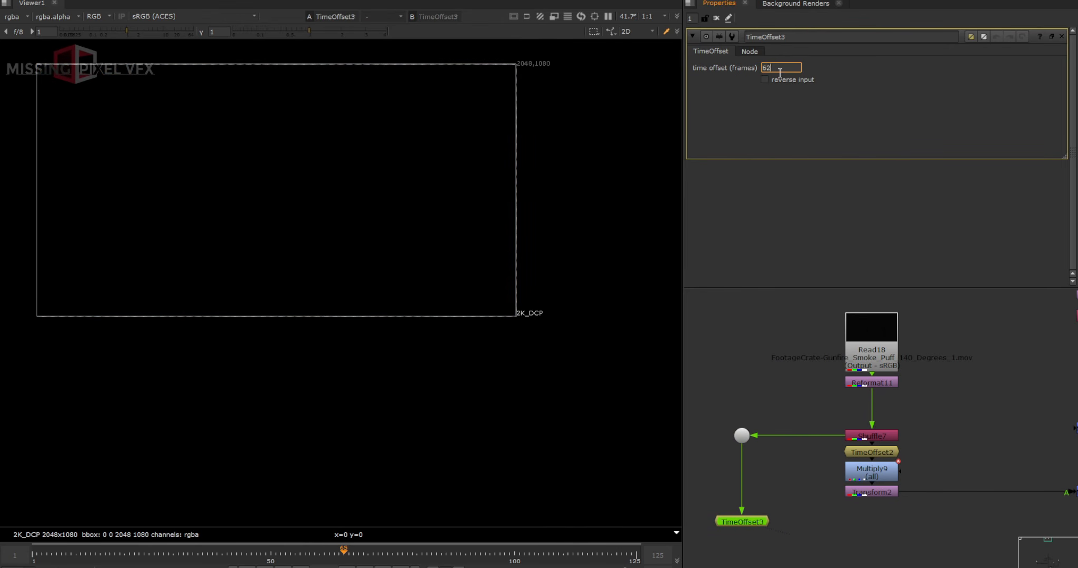
key("Return")
key("m")
Step: Add a Multiply node below Transform4 in the TimeOffset3 smoke branch
scroll(783, 518, "down", 3)
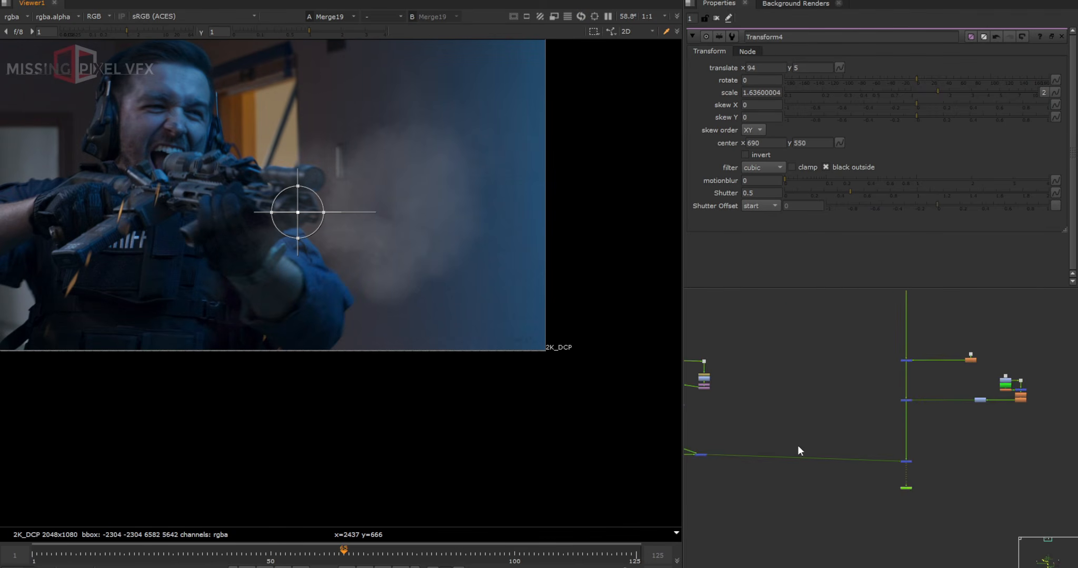
scroll(686, 391, "up", 6)
middle_click_drag(687, 390, 1013, 401)
scroll(749, 449, "up", 2)
left_click(747, 470)
key("Tab")
type("mul")
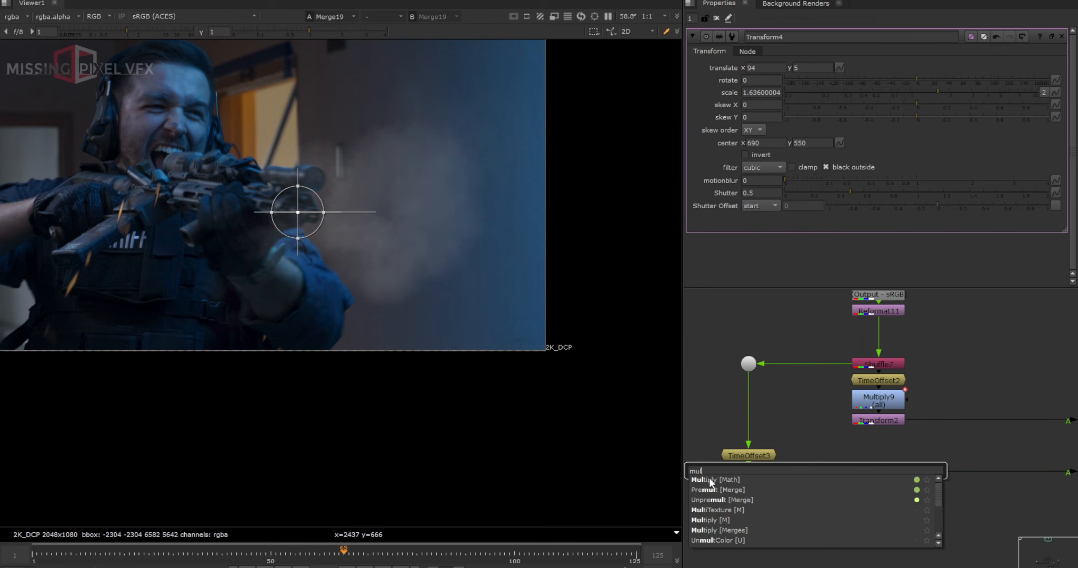
key("Return")
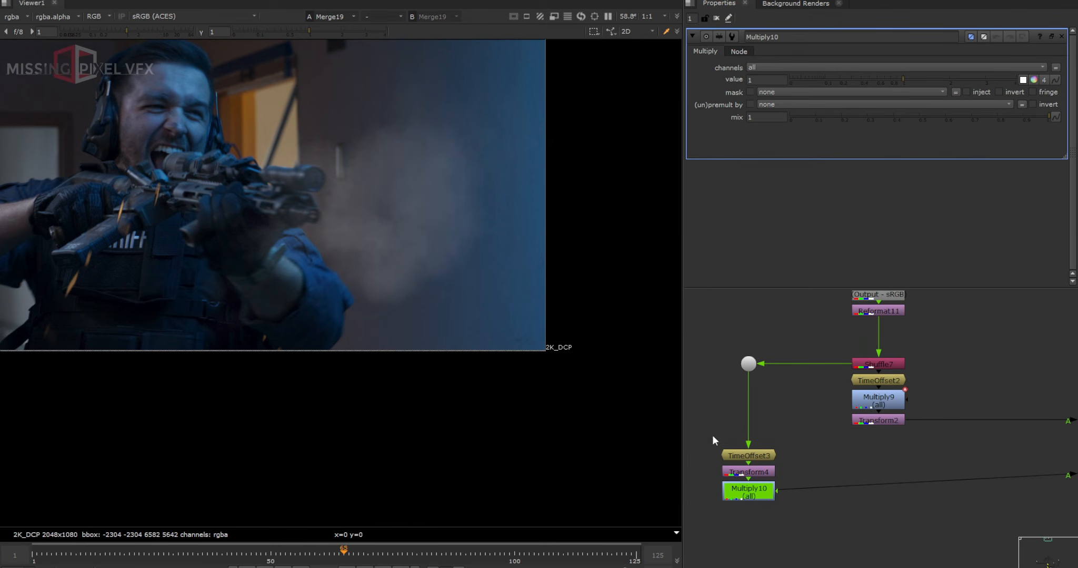
Step: Keyframe Multiply10's value at 0.5 for the puff, with 0 just before it and shortly before frame 100, and play the shot
double_click(767, 81)
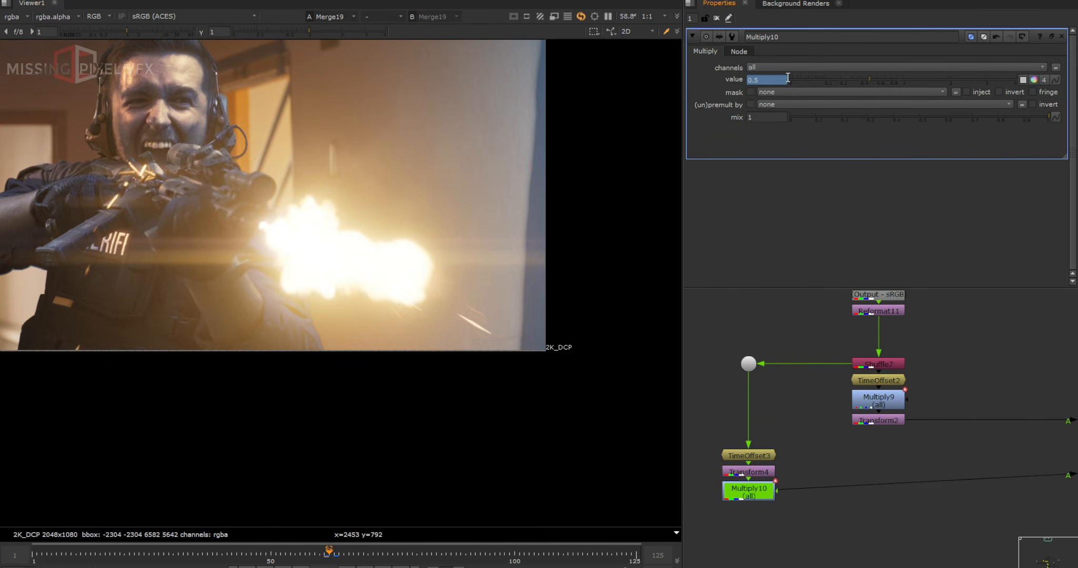
scroll(512, 308, "down", 2)
key("Left")
left_click(502, 556)
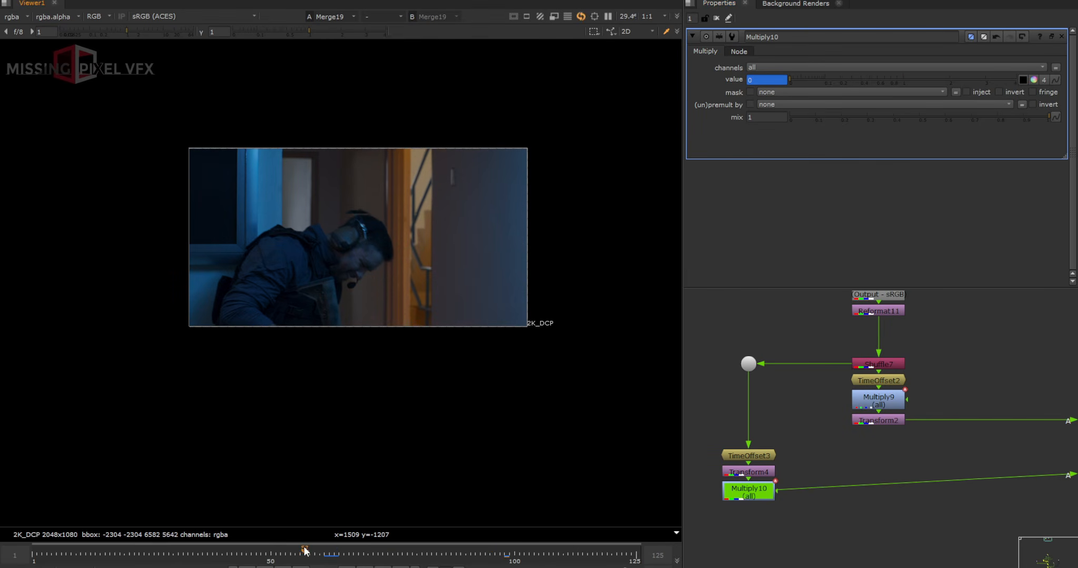
left_click_drag(304, 551, 315, 557)
key("l")
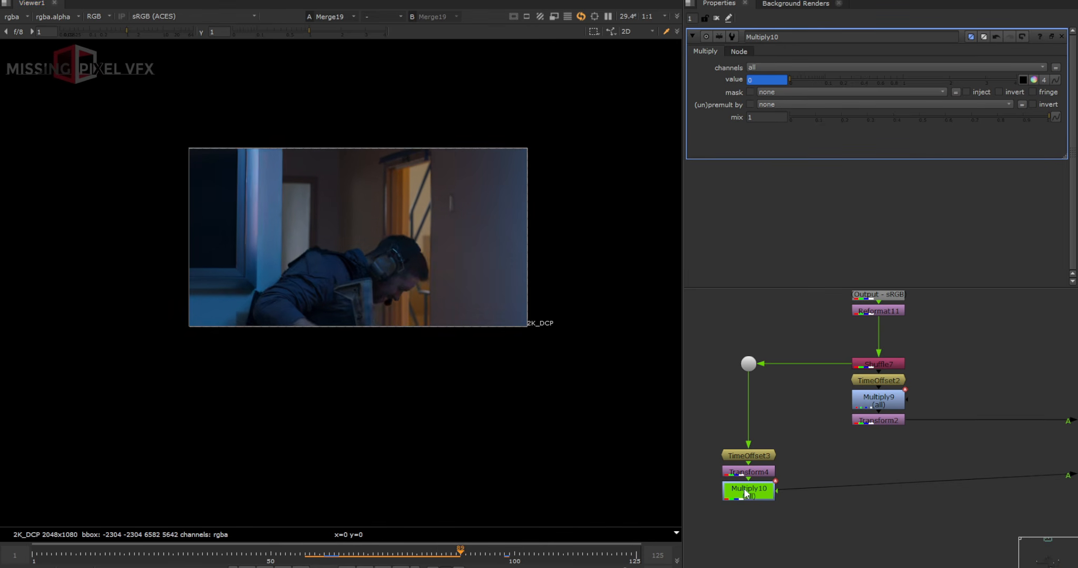
Step: Open Transform_MatchMove2 on the smoke branch, examine its tracked motion path over the plate, and close its properties
scroll(746, 494, "down", 3)
scroll(432, 395, "up", 2)
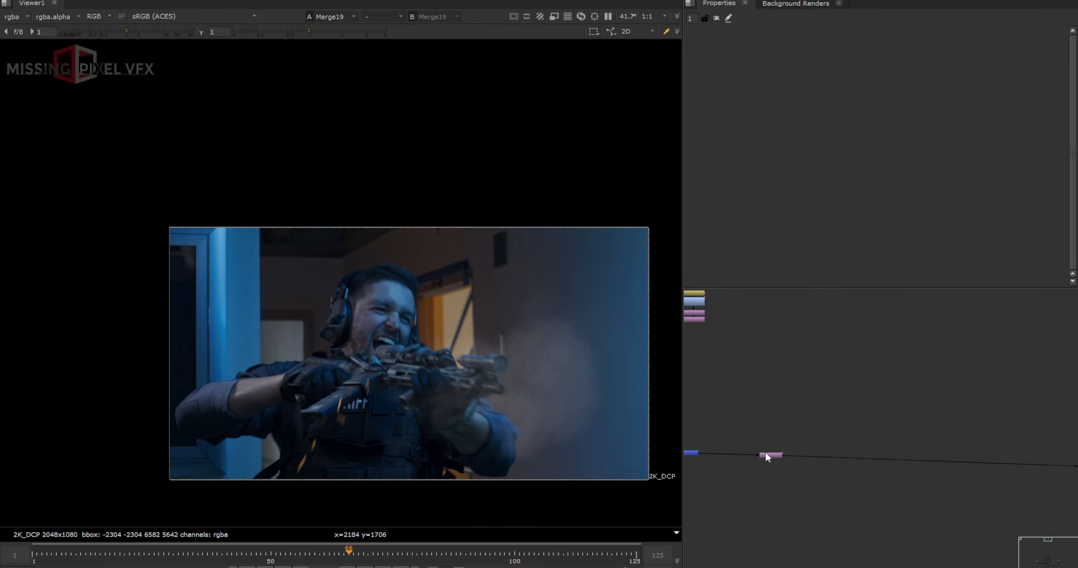
double_click(765, 452)
scroll(483, 314, "up", 1)
scroll(483, 313, "up", 6)
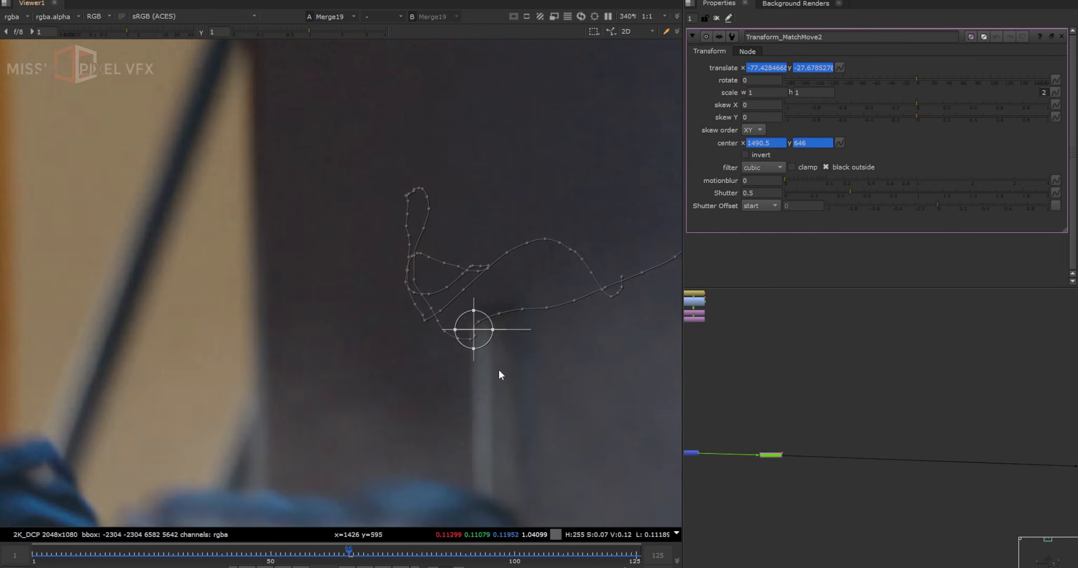
scroll(791, 456, "down", 5)
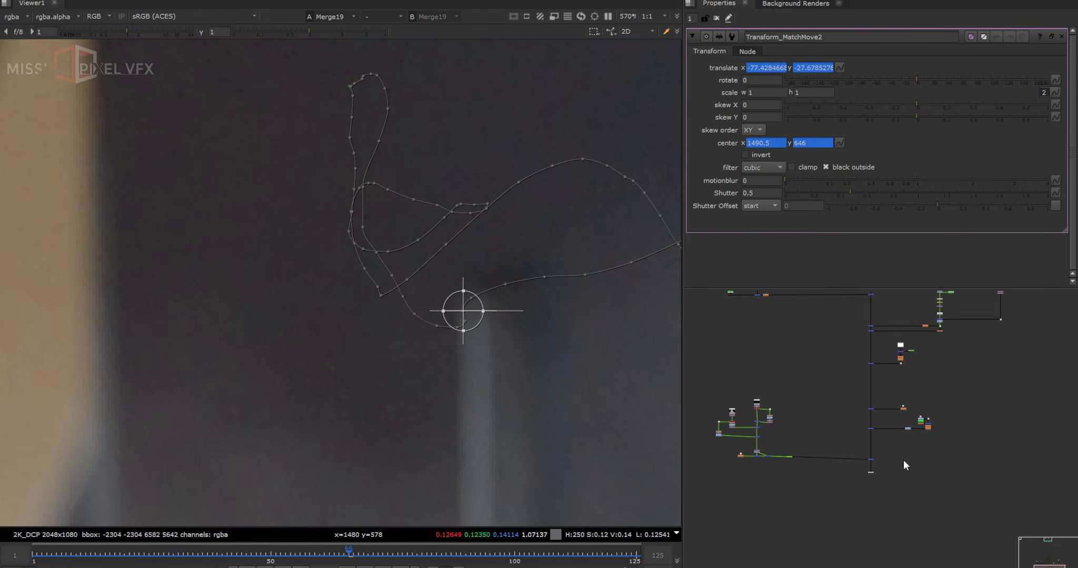
scroll(902, 460, "up", 2)
left_click_drag(890, 450, 822, 464)
scroll(505, 242, "down", 2)
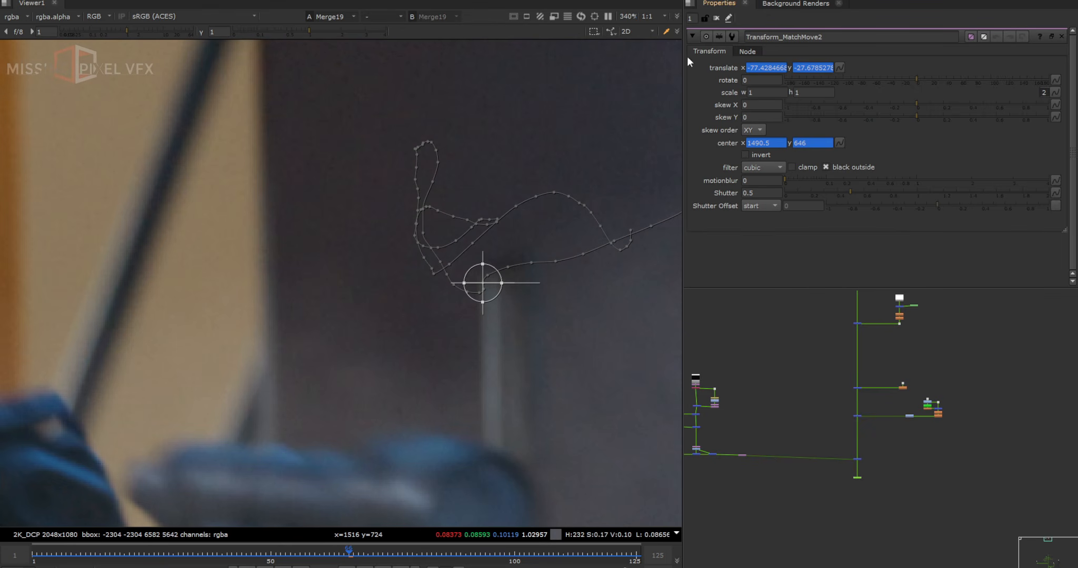
left_click(716, 18)
scroll(422, 169, "down", 7)
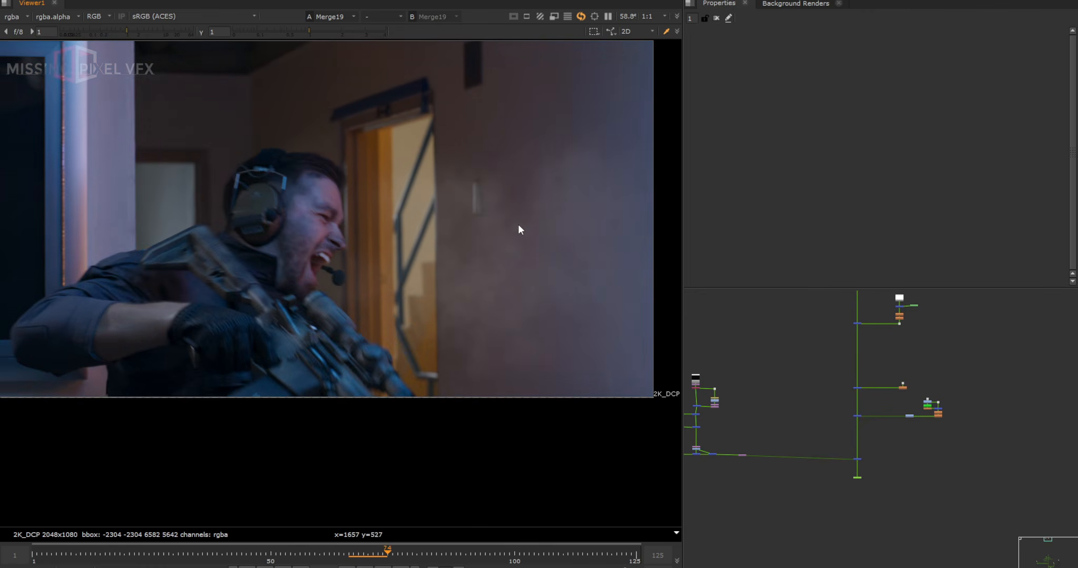
Step: Toggle Transform_MatchMove2 off for comparison and replay the shot from around frame 67 to check how the smoke follows the camera
left_click(356, 556)
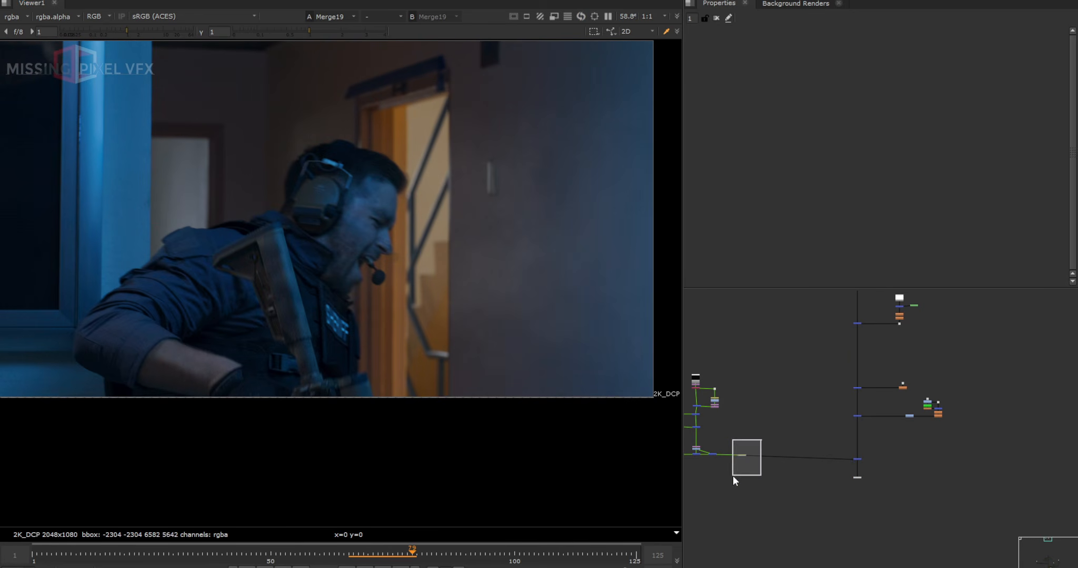
left_click_drag(733, 475, 732, 476)
key("d")
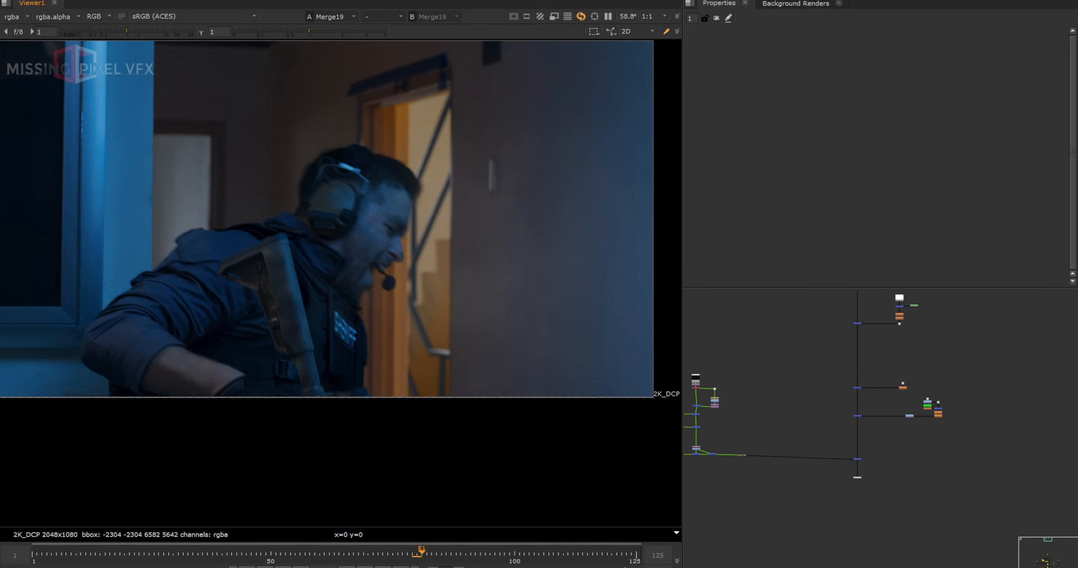
left_click(389, 555)
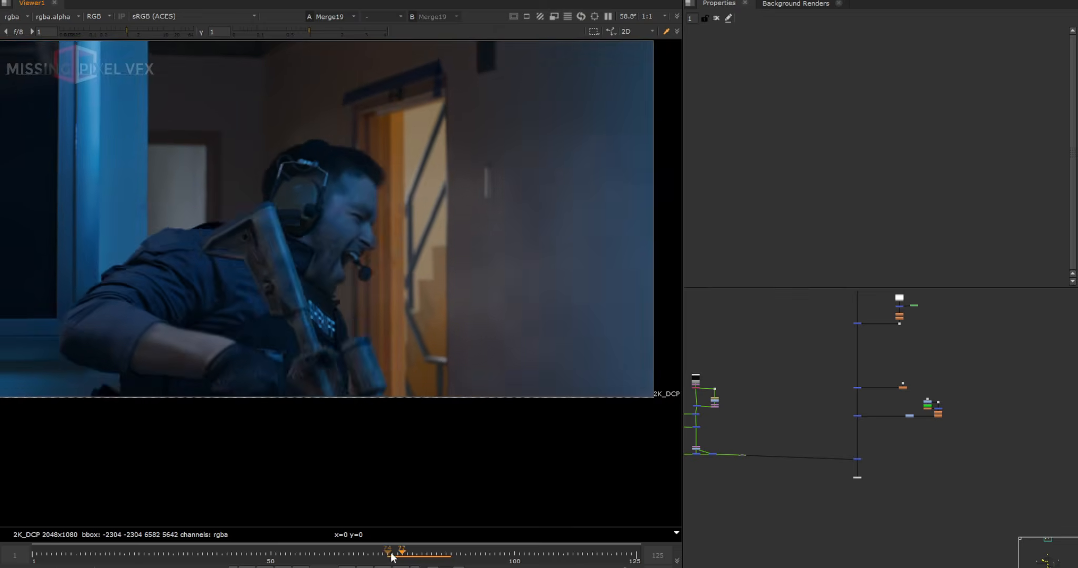
left_click(352, 555)
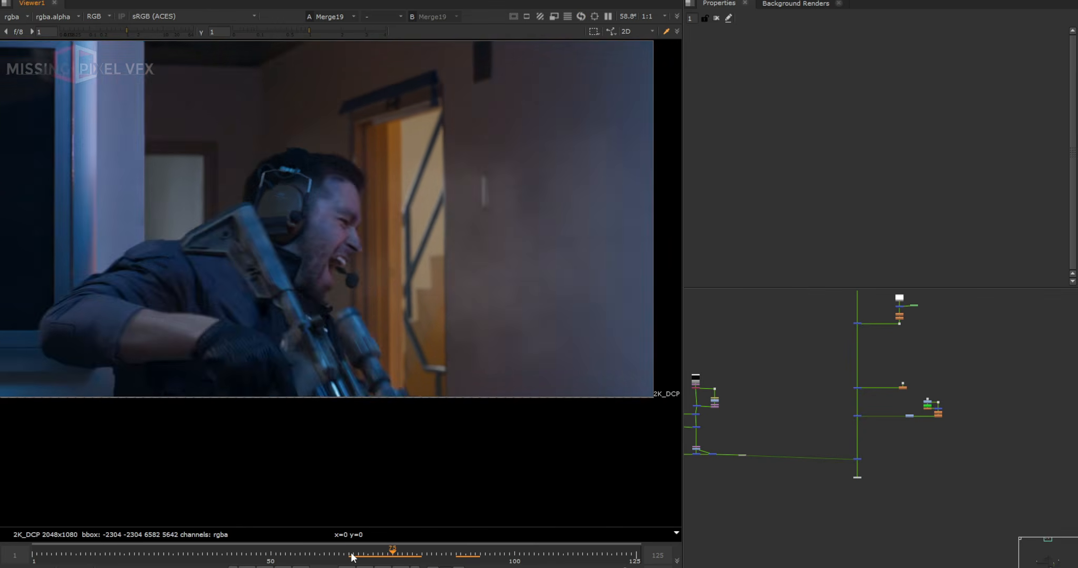
left_click(352, 555)
left_click(352, 556)
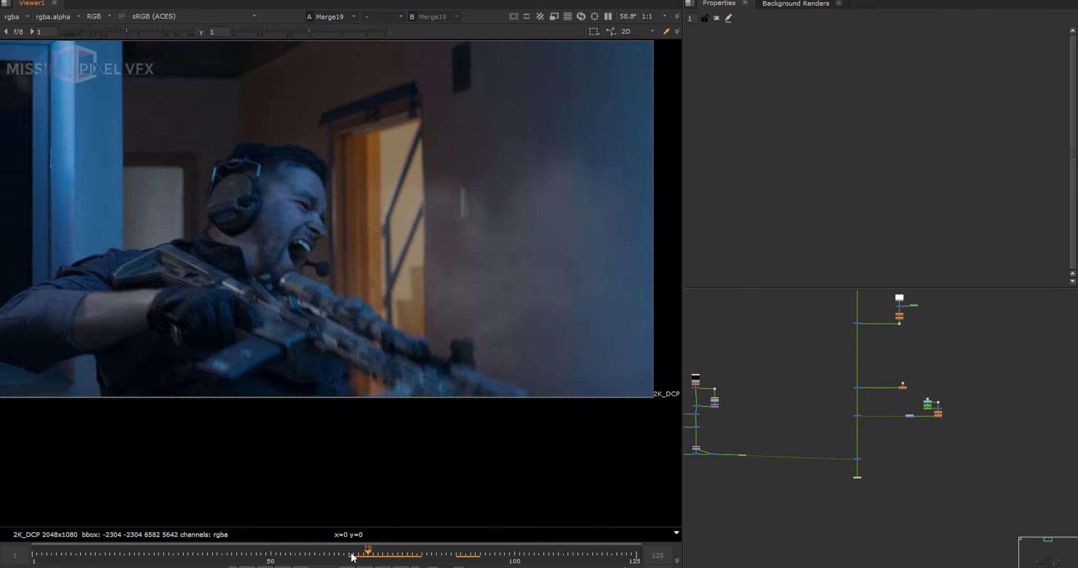
left_click(352, 556)
Step: Insert a ColorCorrect node with master gamma 0.95 and gain 1.09, 1.04, 0.825 between the main plate's Dot and Grade4
scroll(826, 471, "down", 4)
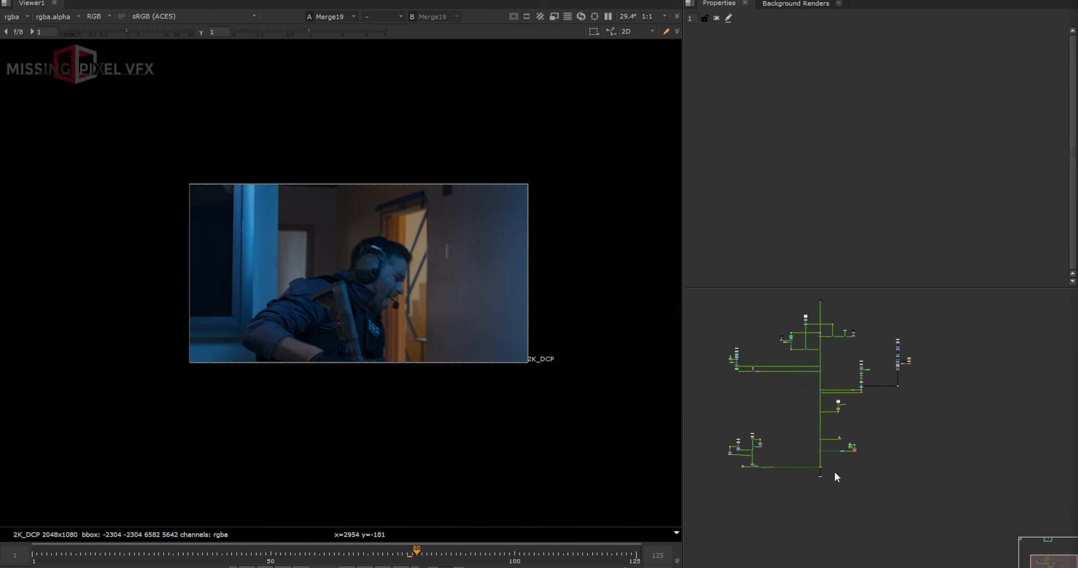
middle_click_drag(819, 364, 822, 444)
scroll(823, 446, "up", 6)
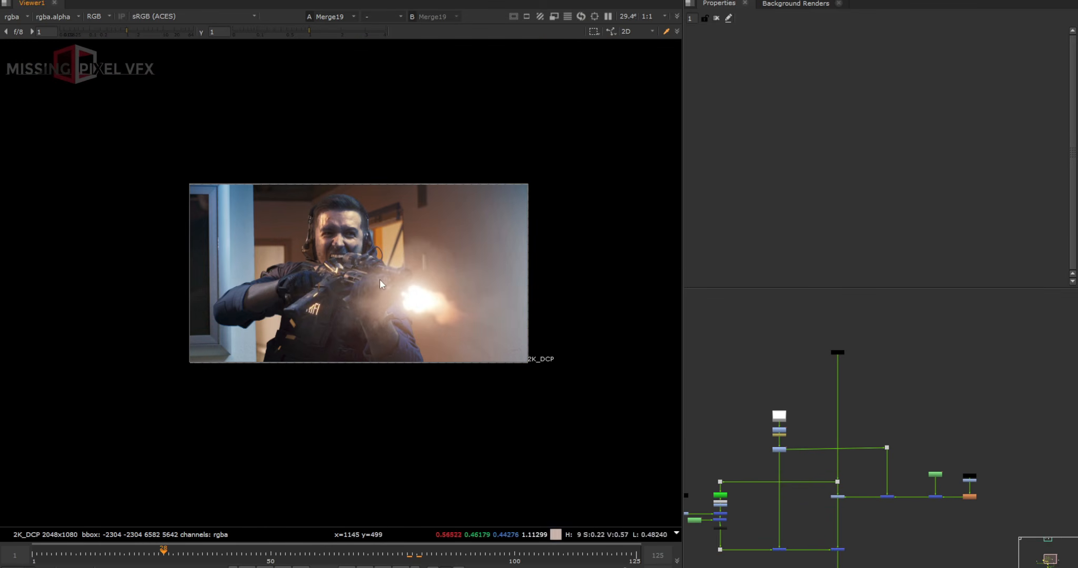
left_click(134, 555)
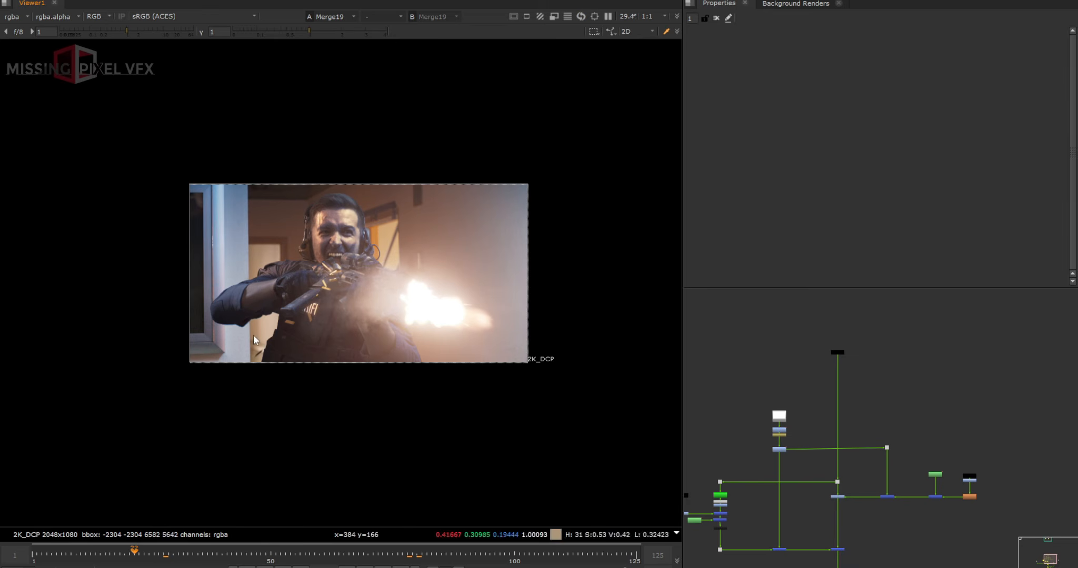
key("Left")
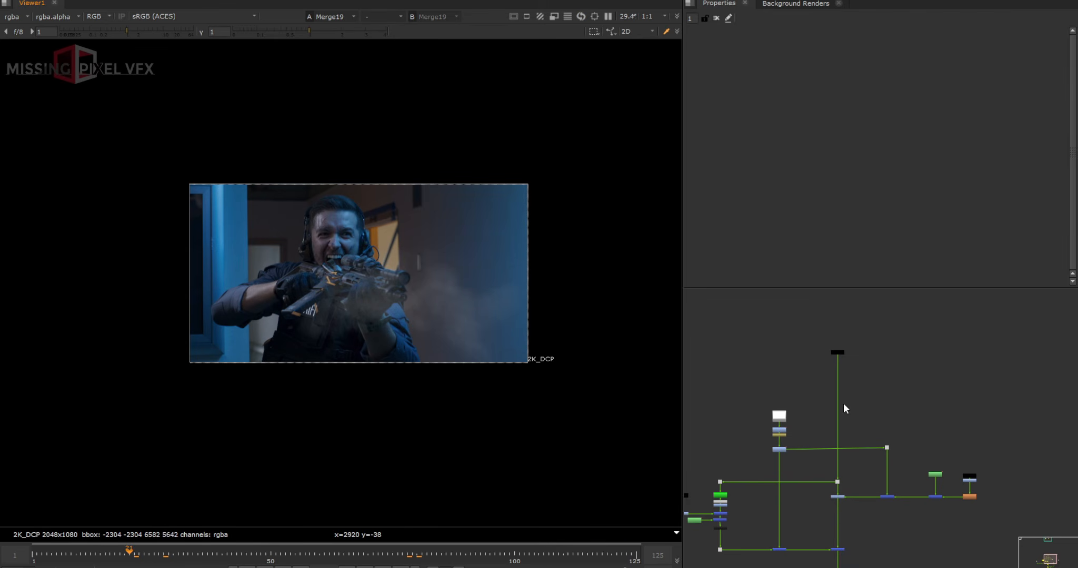
scroll(843, 403, "up", 3)
middle_click_drag(858, 525, 852, 360)
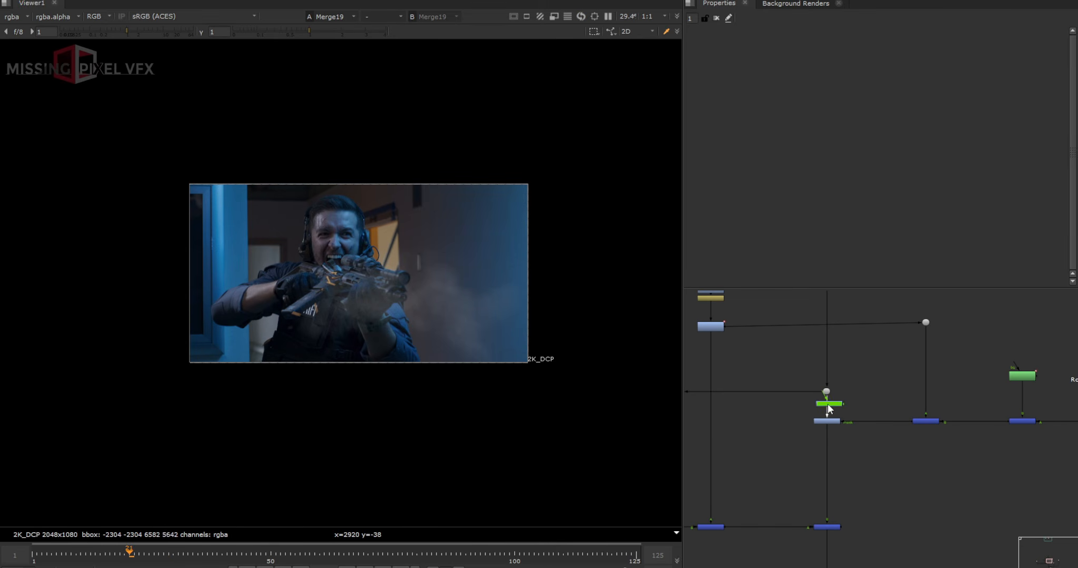
left_click(824, 405)
scroll(824, 405, "up", 2)
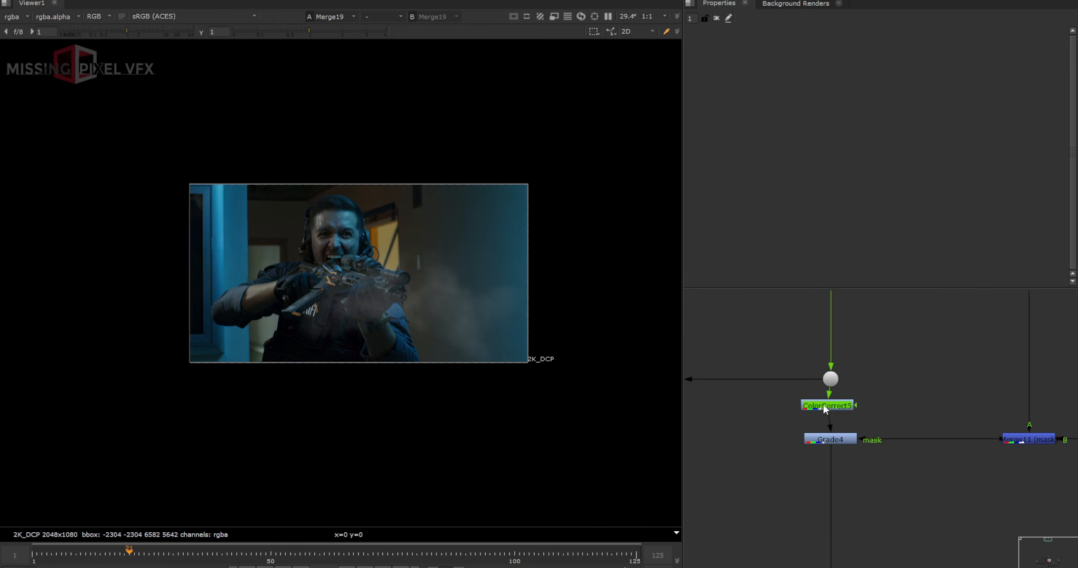
double_click(825, 405)
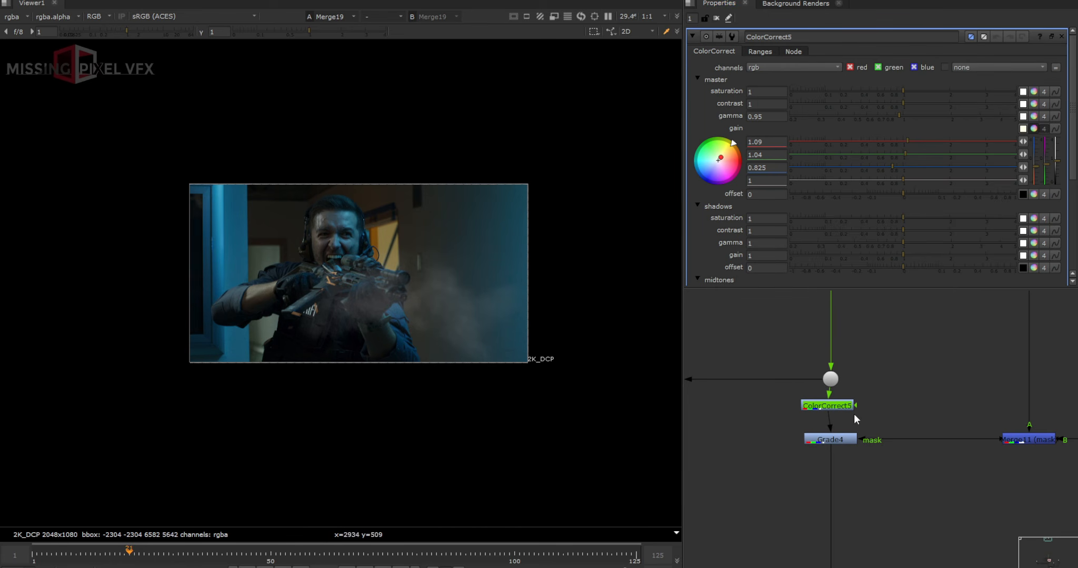
Step: Compare the frame before the muzzle flash with ColorCorrect5 disabled and enabled
key("d")
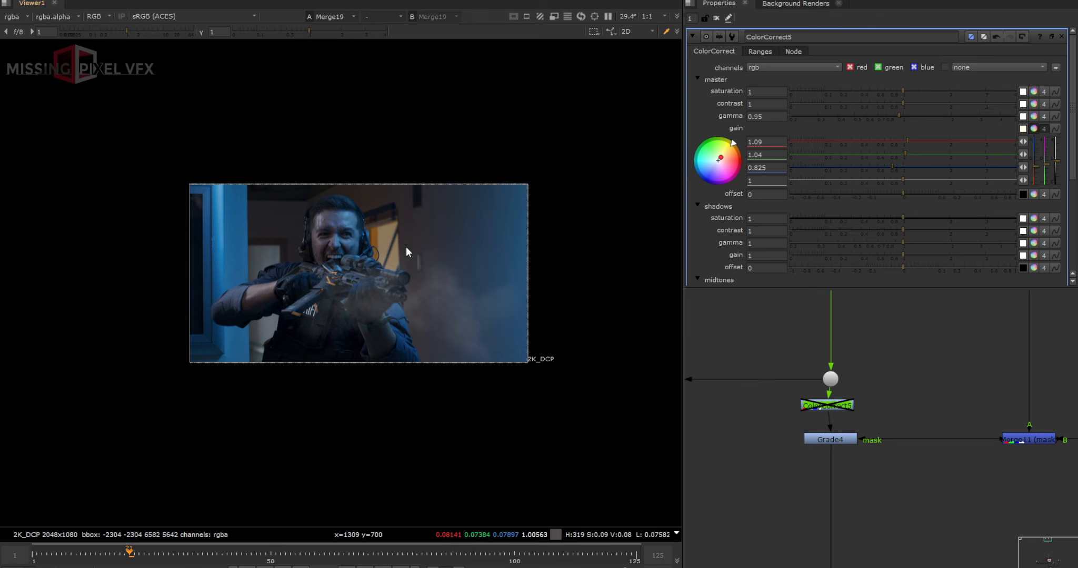
key("d")
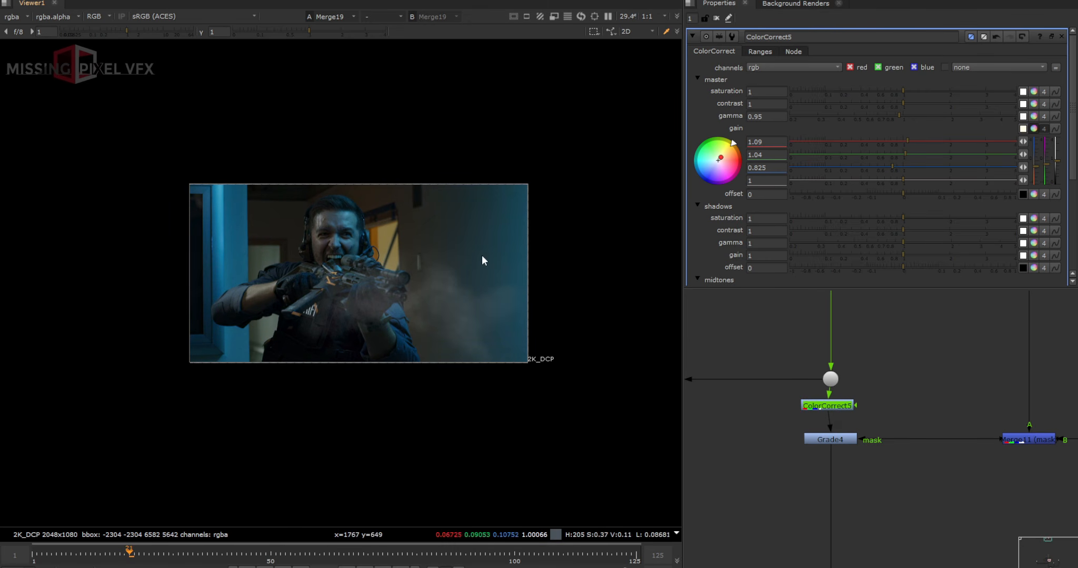
key("d")
key("d")
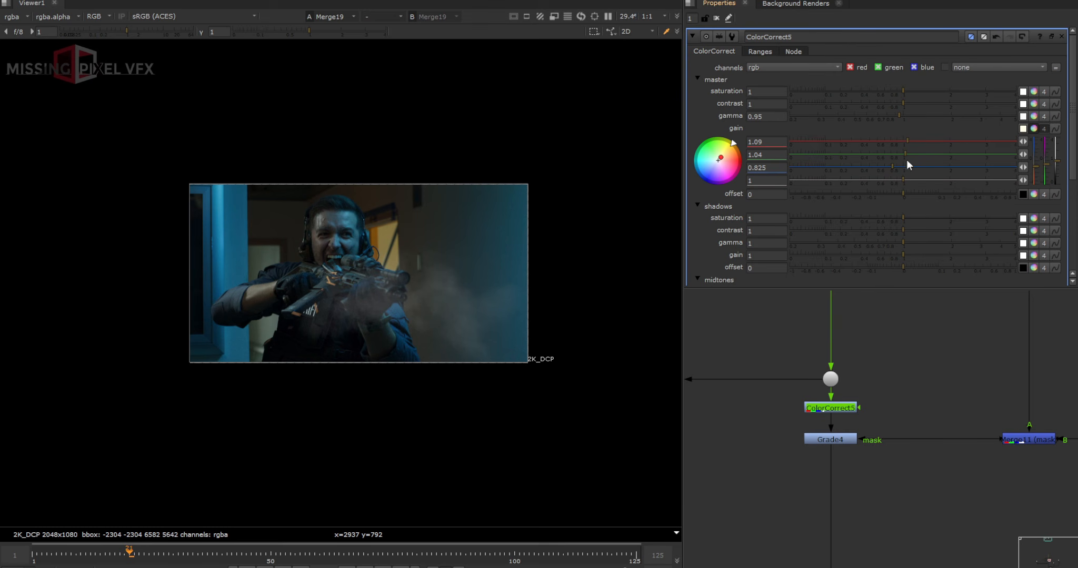
scroll(892, 468, "down", 3)
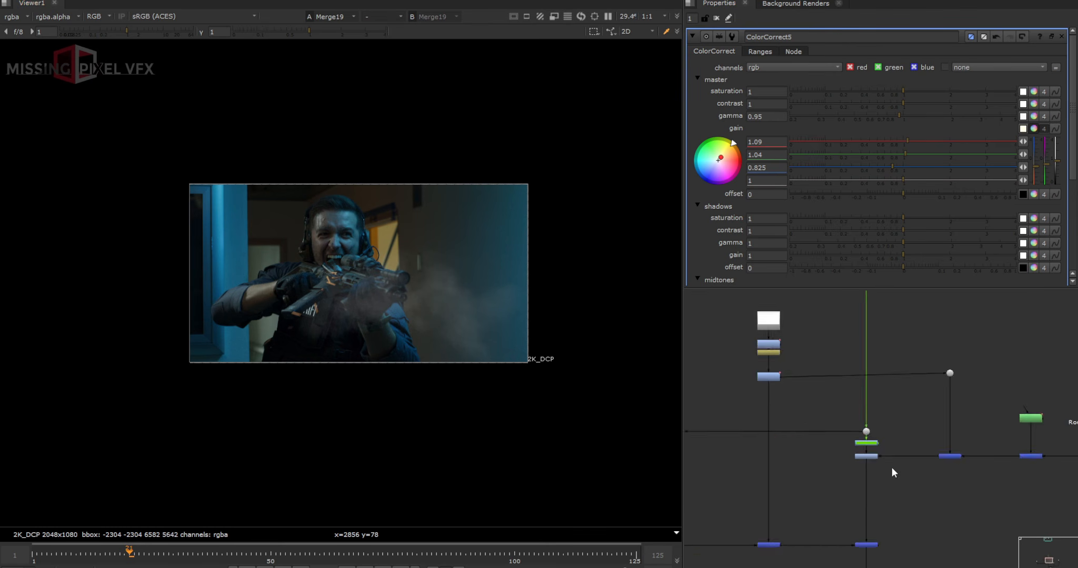
scroll(873, 458, "down", 5)
middle_click_drag(847, 517, 845, 385)
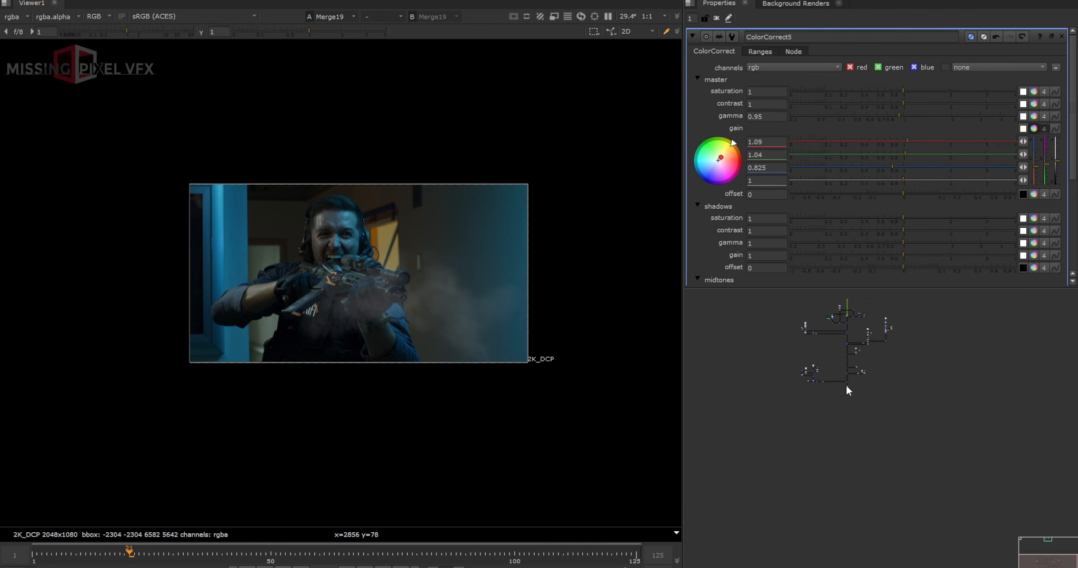
scroll(845, 386, "up", 3)
scroll(843, 415, "up", 3)
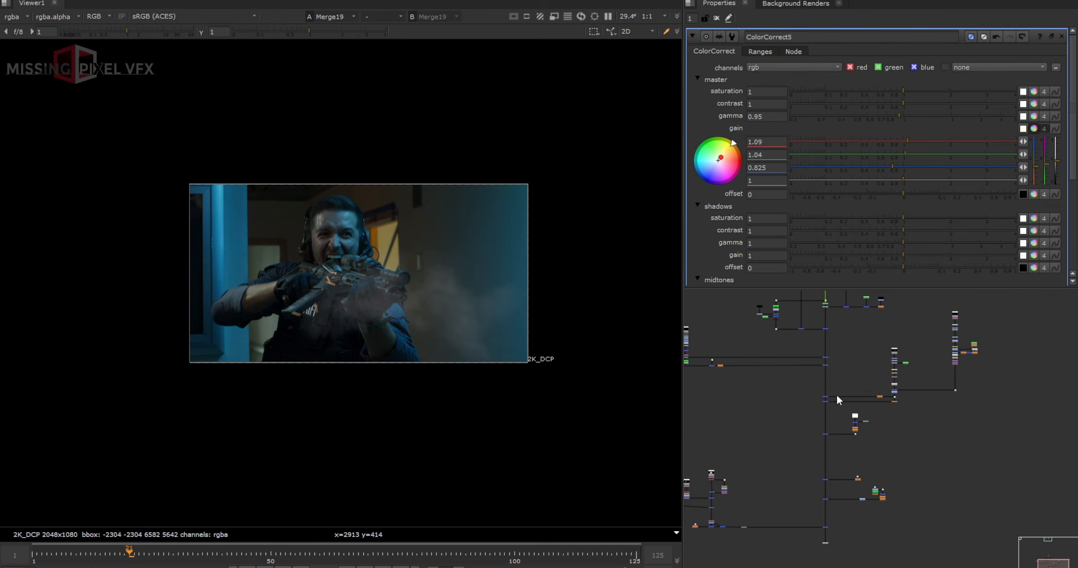
middle_click_drag(836, 396, 850, 478)
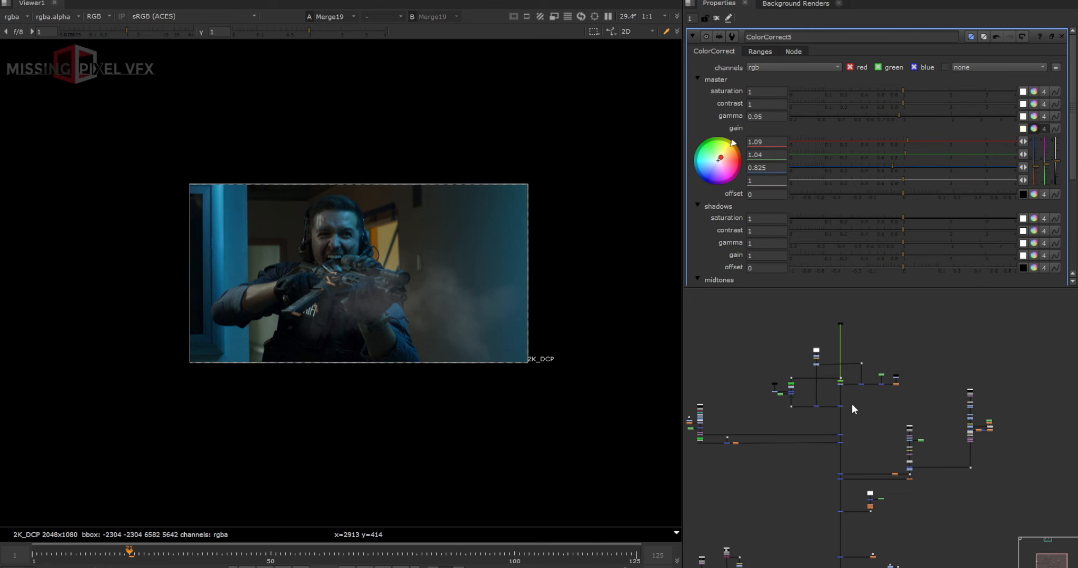